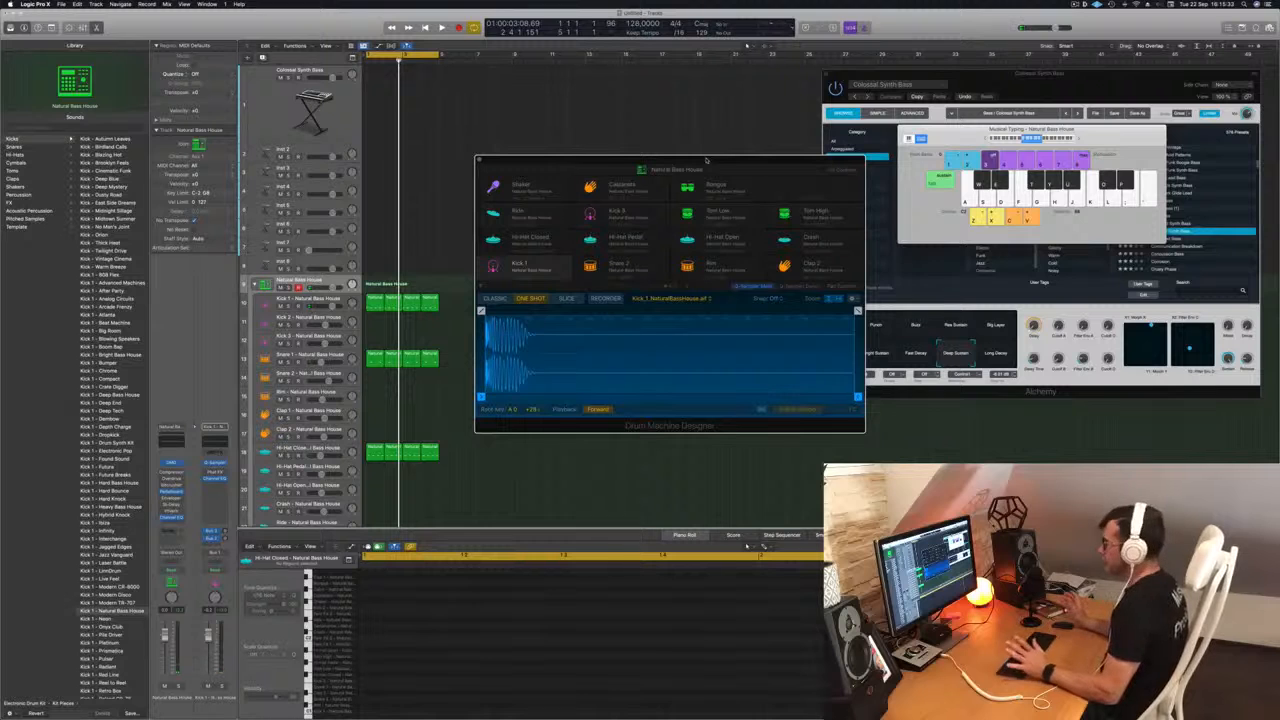
# With the beat looping, shorten the Kick 1 sample to about 0.421 s and give it a fade-out of about 0.351 s
pyautogui.press('space')
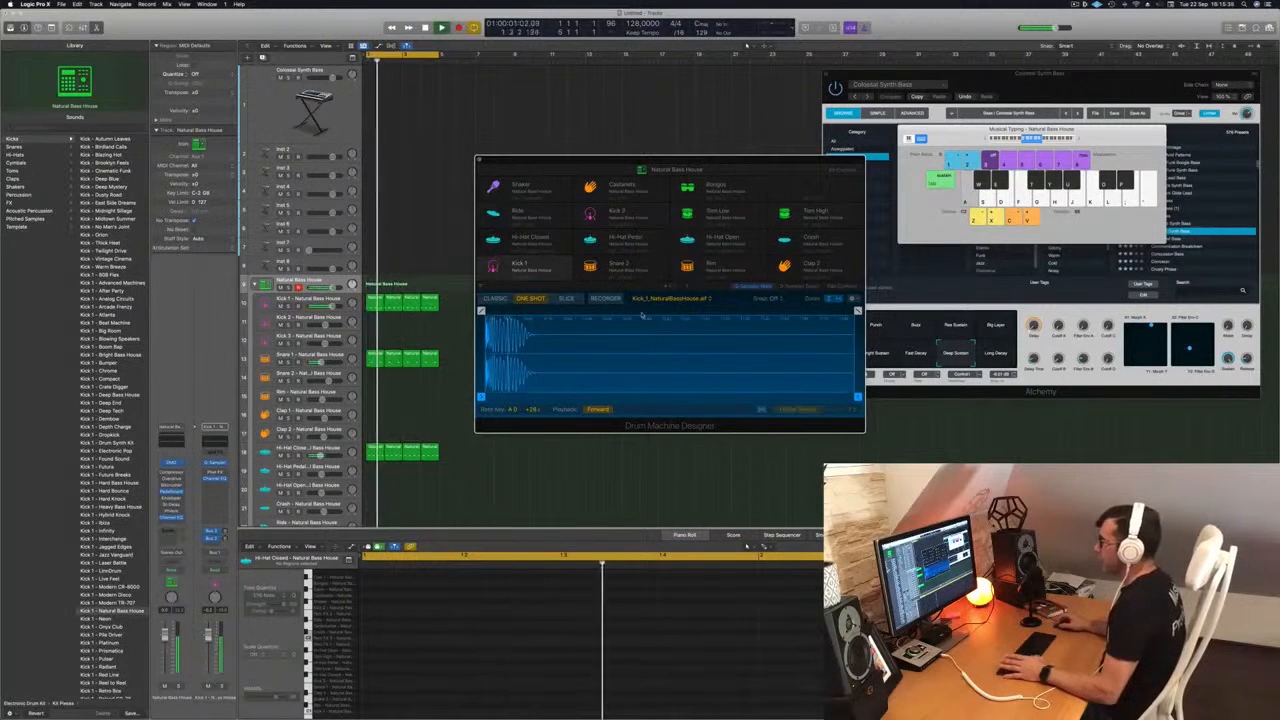
pyautogui.moveTo(857, 311); pyautogui.dragTo(518, 311)
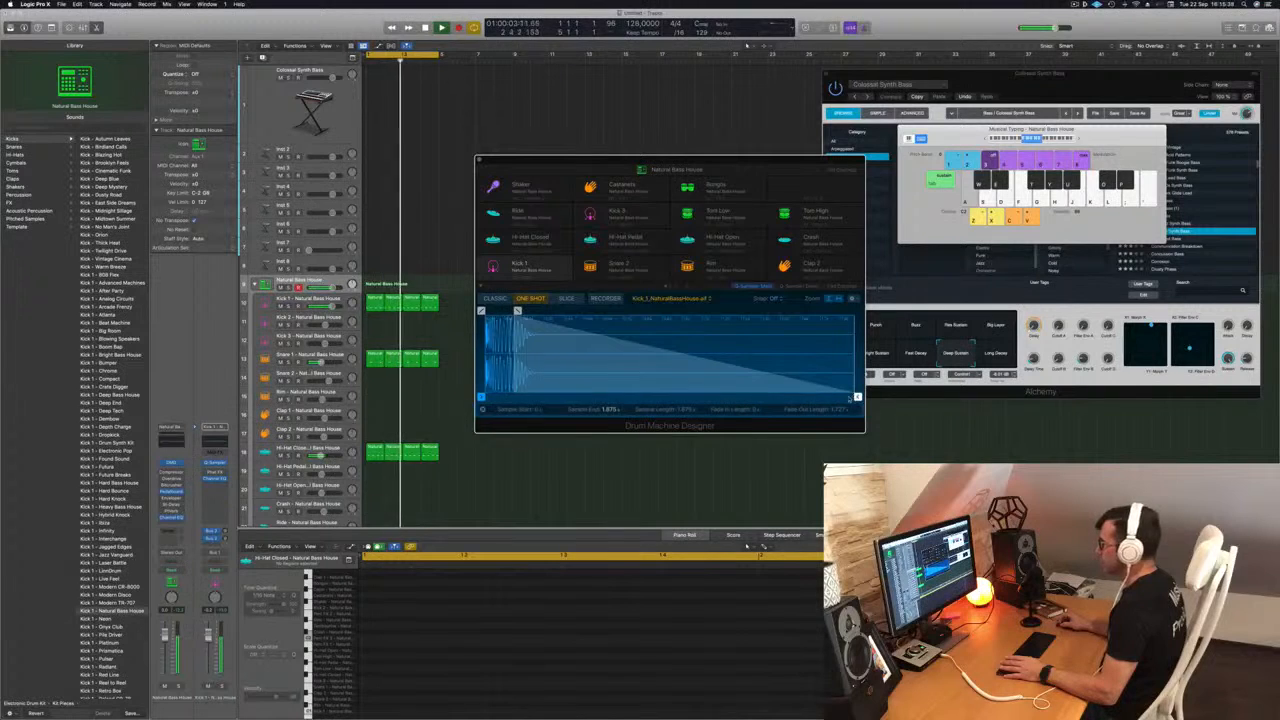
pyautogui.moveTo(857, 397); pyautogui.dragTo(840, 397)
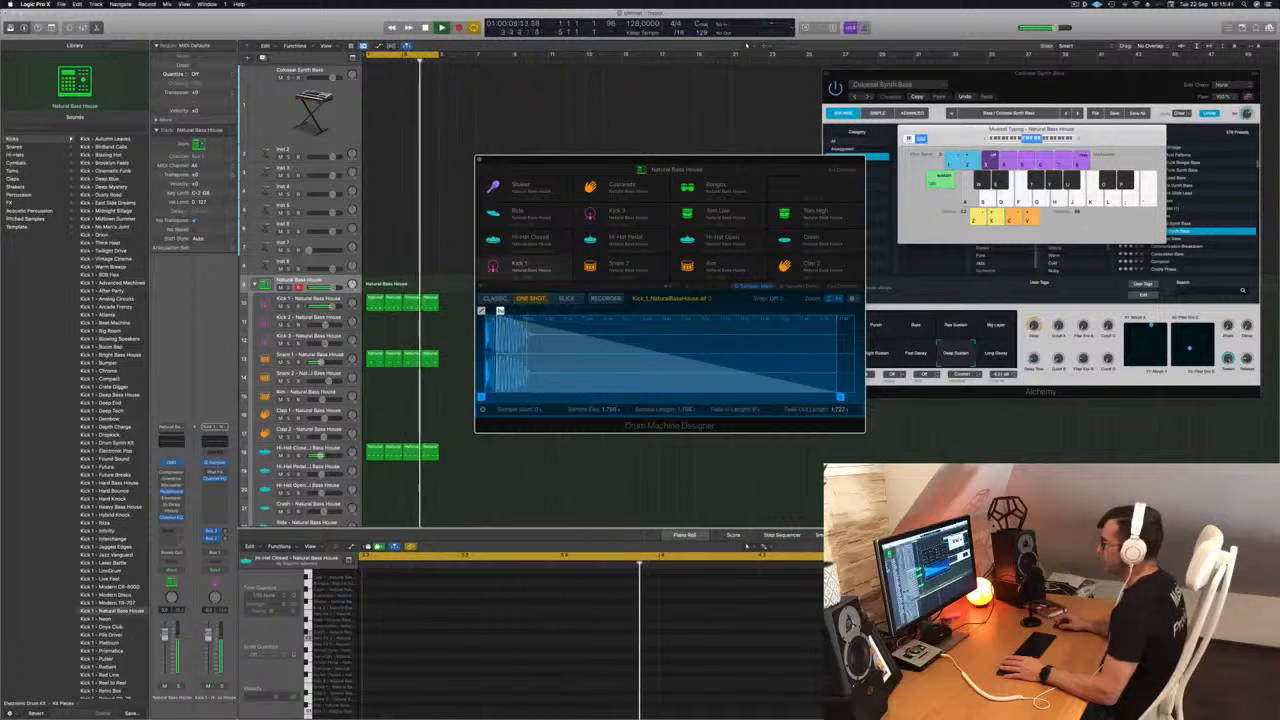
pyautogui.moveTo(500, 311); pyautogui.dragTo(534, 311)
pyautogui.moveTo(840, 397); pyautogui.dragTo(569, 397)
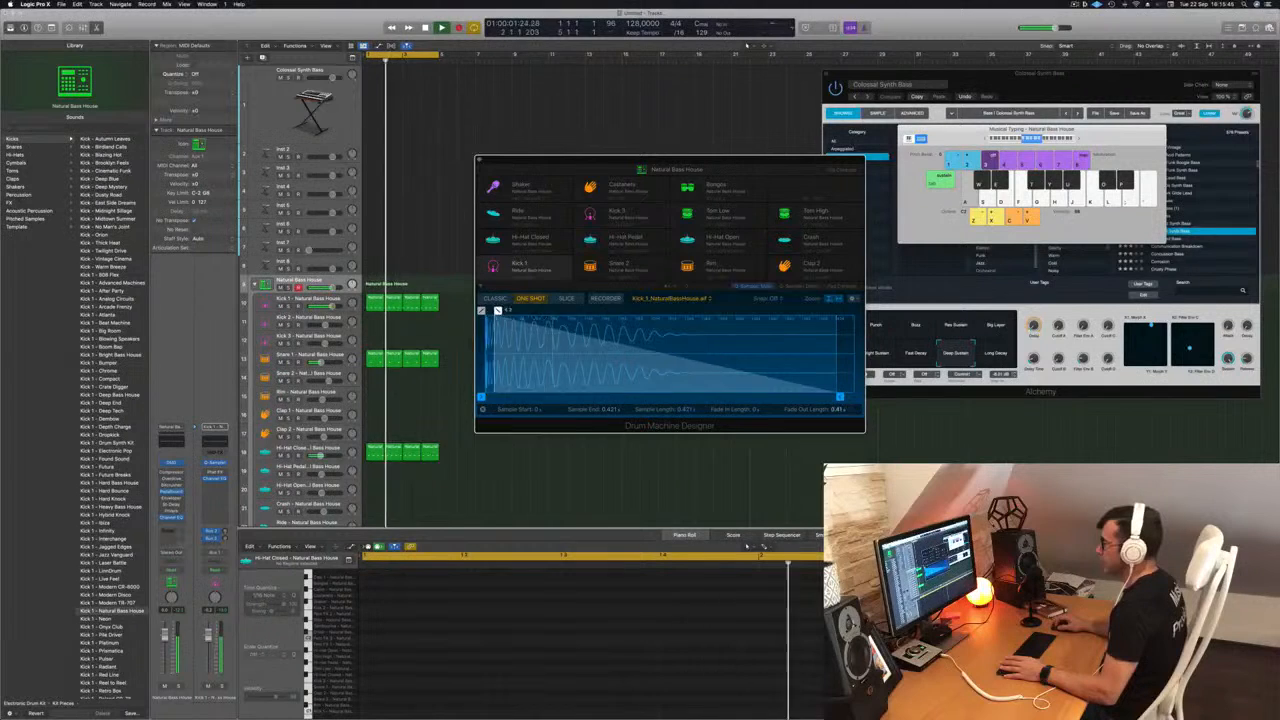
pyautogui.moveTo(487, 311); pyautogui.dragTo(552, 311)
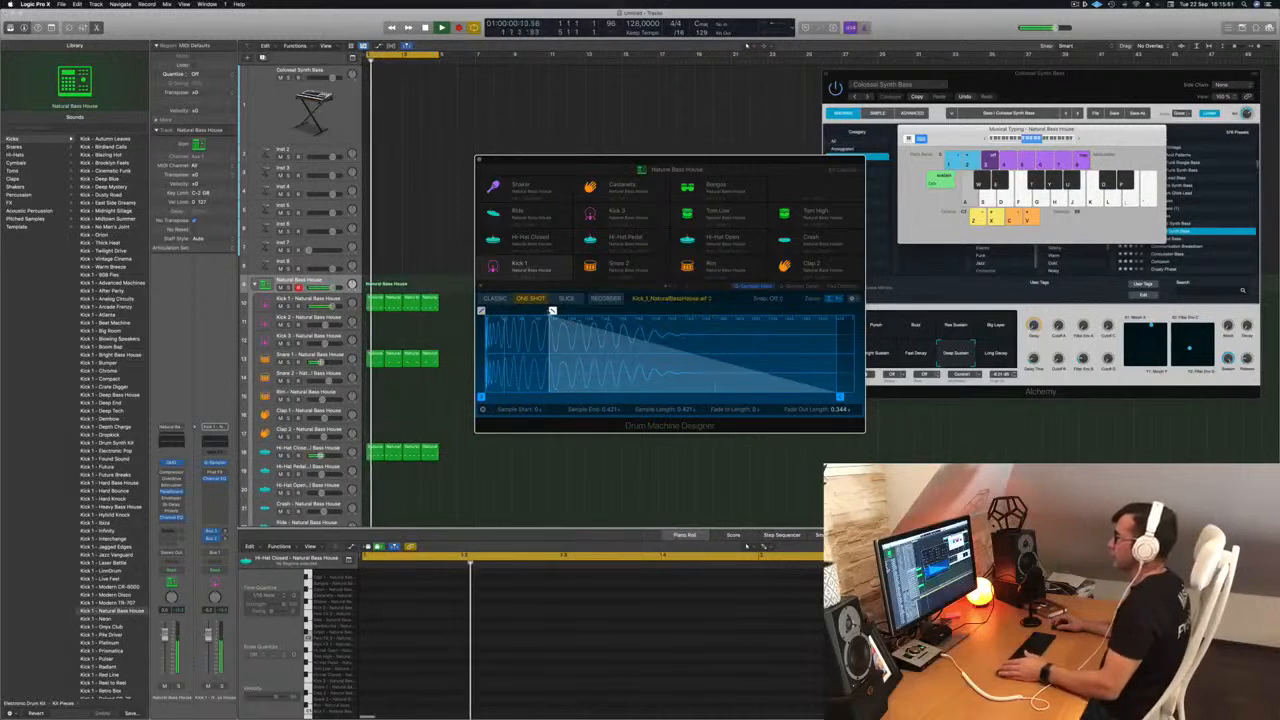
pyautogui.moveTo(552, 311)
pyautogui.mouseDown()
pyautogui.moveTo(585, 311)
pyautogui.moveTo(498, 311)
pyautogui.moveTo(546, 311)
pyautogui.mouseUp()
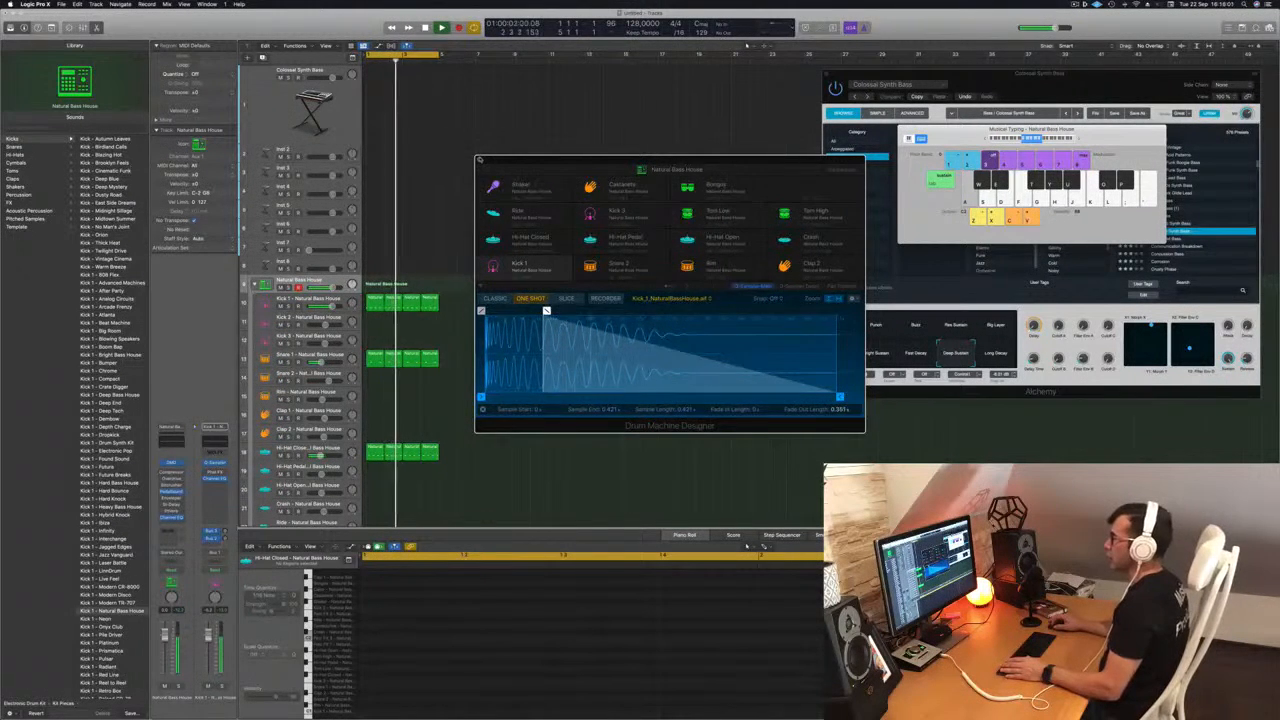
pyautogui.click(480, 160)
pyautogui.press('space')
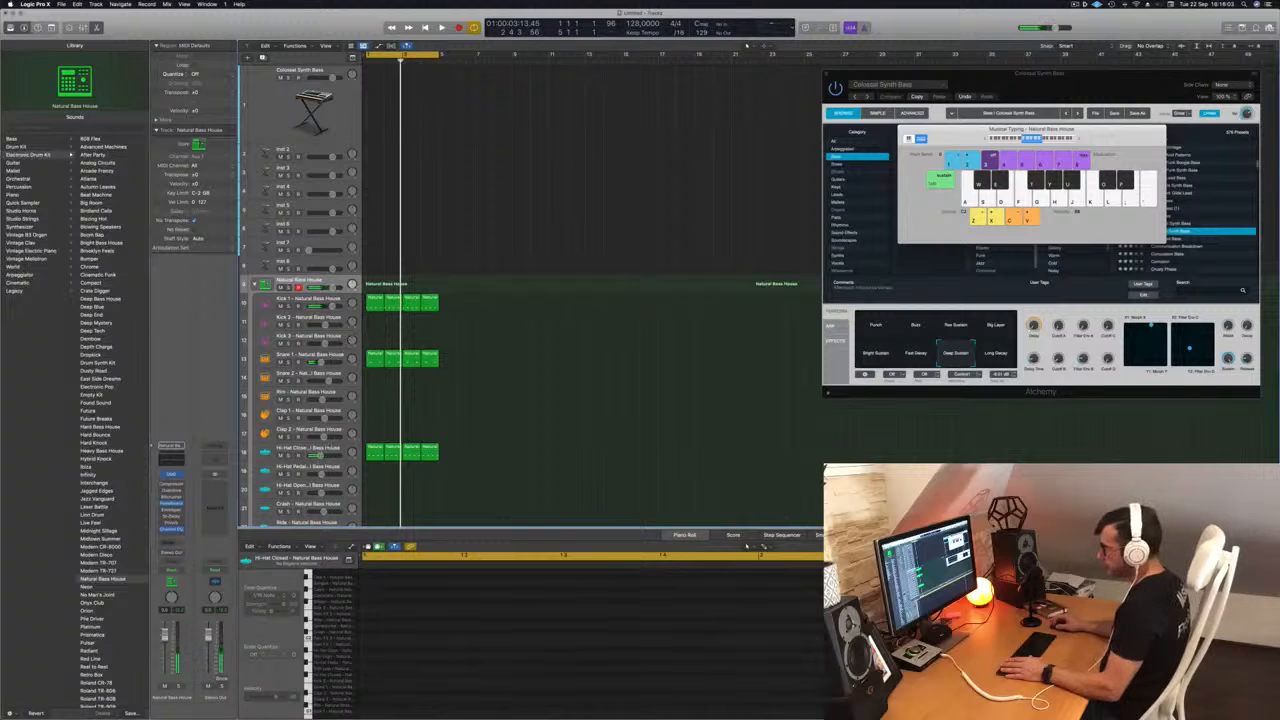
# Resume the beat and reopen Drum Machine Designer for the Natural Bass House kit track, placing its window clear of the tracks
pyautogui.click(310, 447)
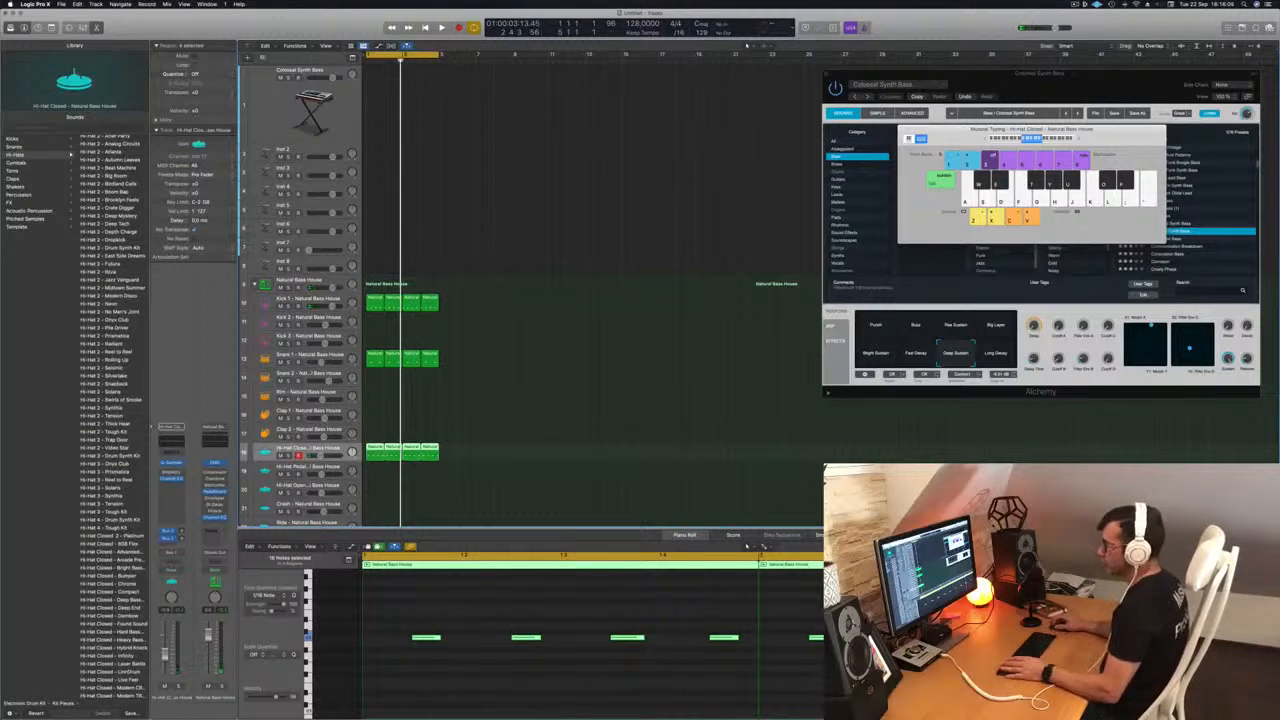
pyautogui.press('space')
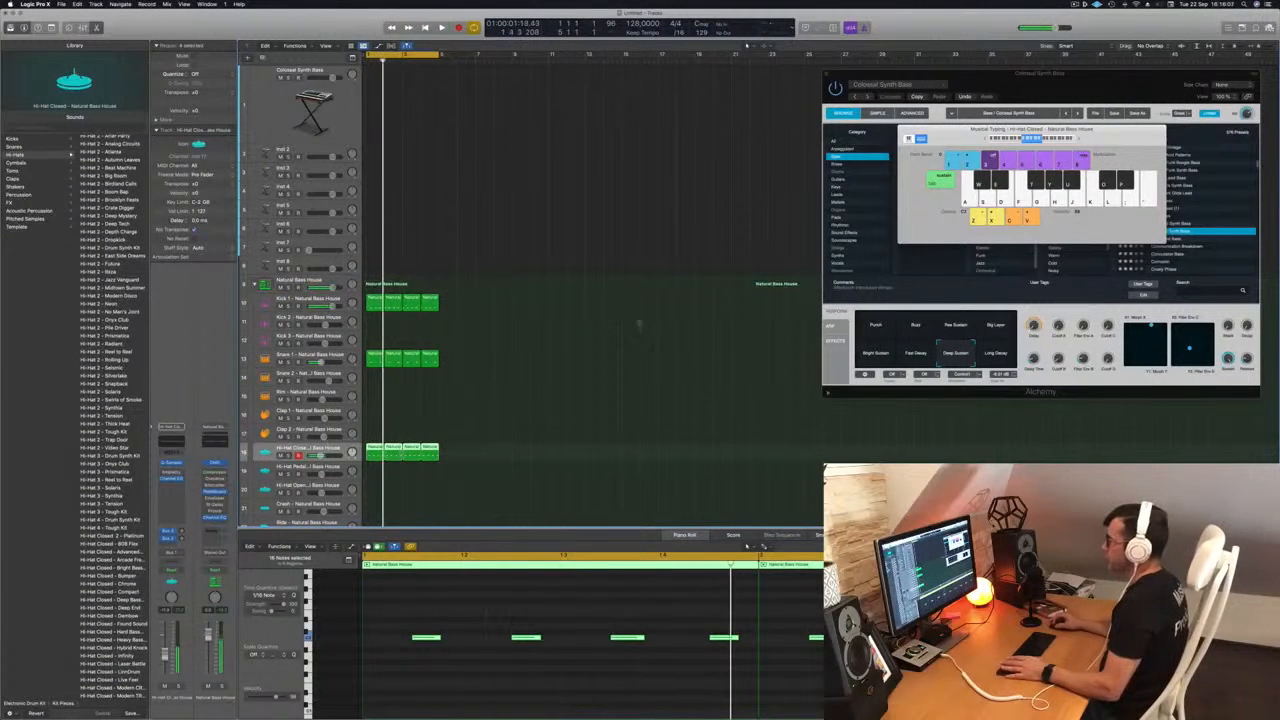
pyautogui.click(300, 280)
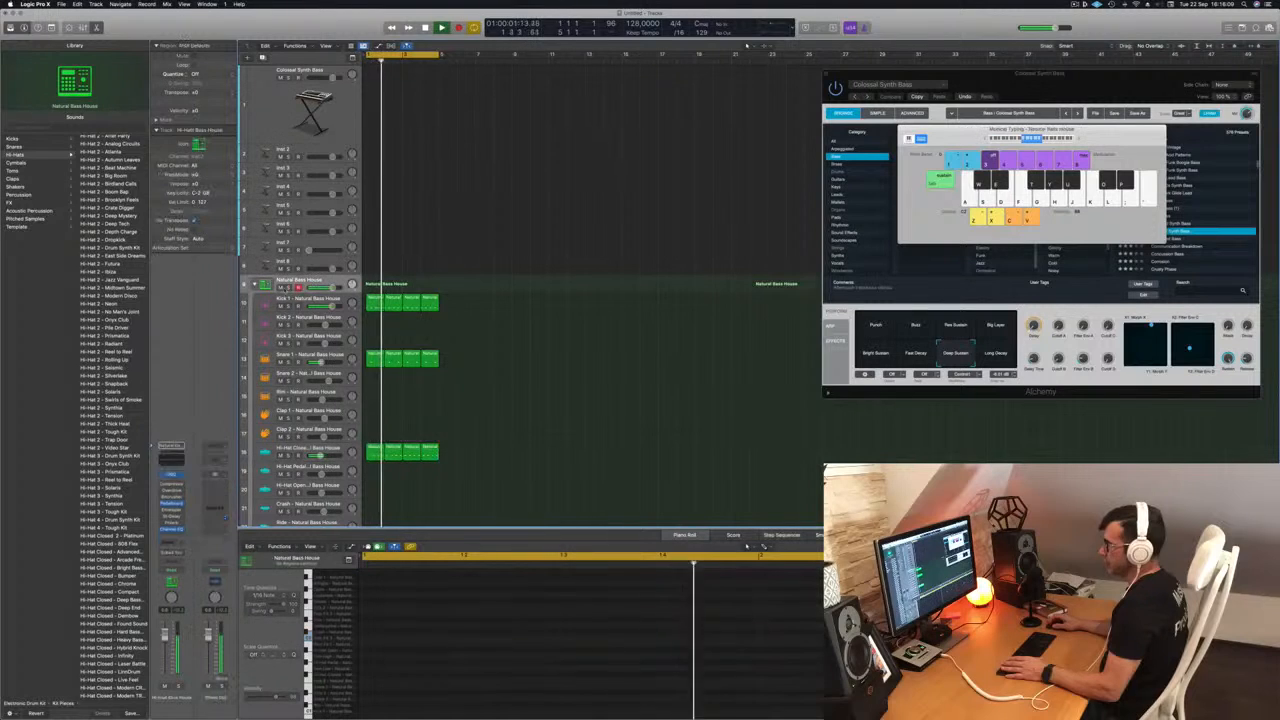
pyautogui.click(173, 476)
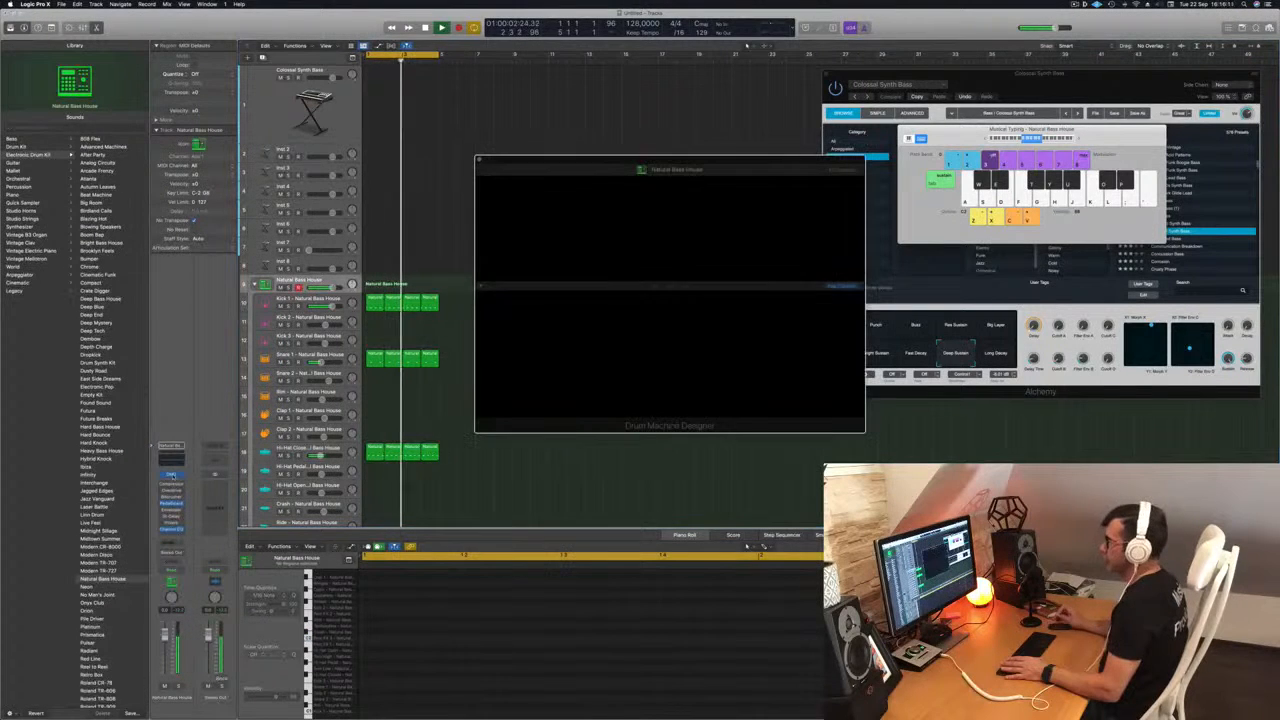
pyautogui.moveTo(680, 170); pyautogui.dragTo(730, 157)
pyautogui.press('space')
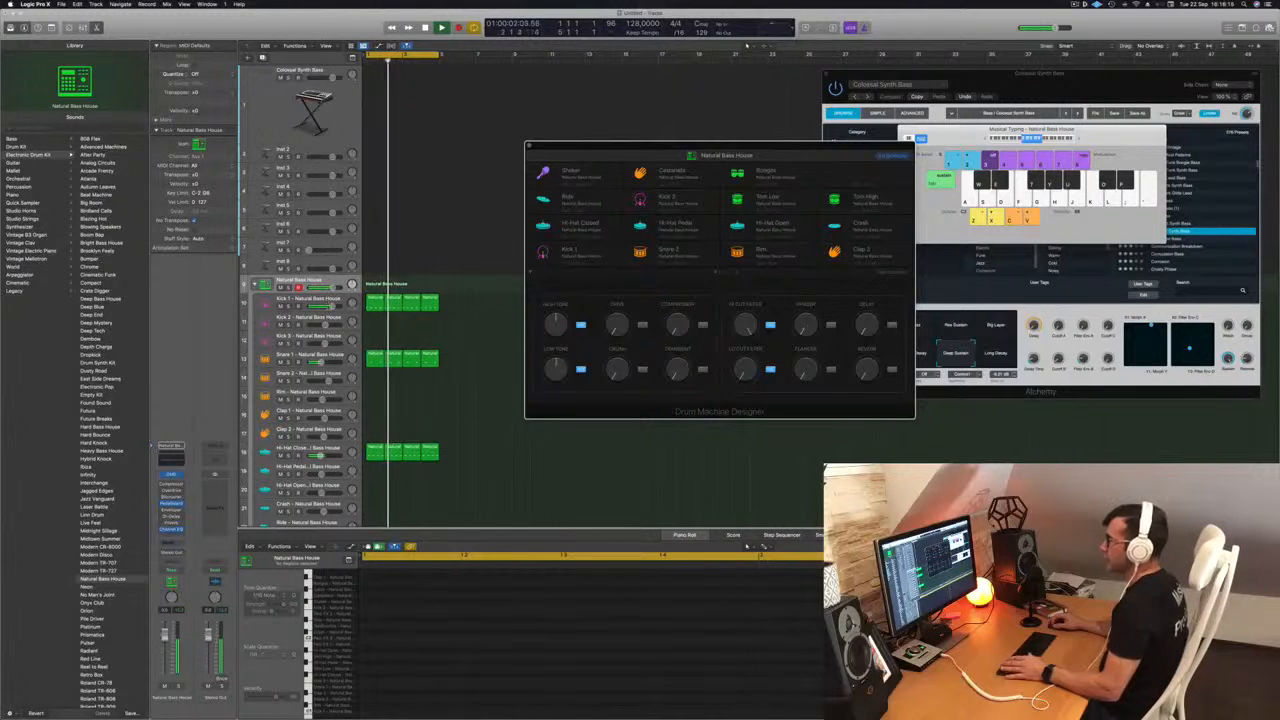
# Shorten the Hi-Hat Closed sample to about 0.129 s with a fade-out of about 0.114 s
pyautogui.click(335, 356)
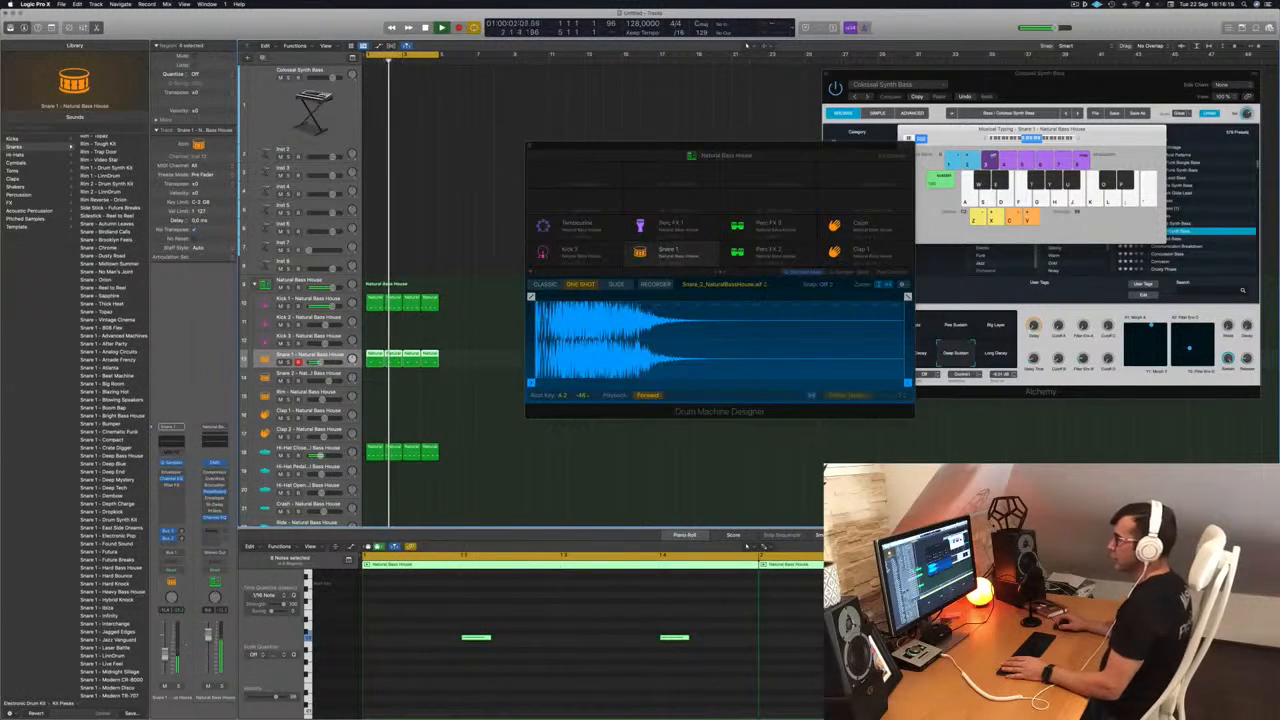
pyautogui.click(343, 454)
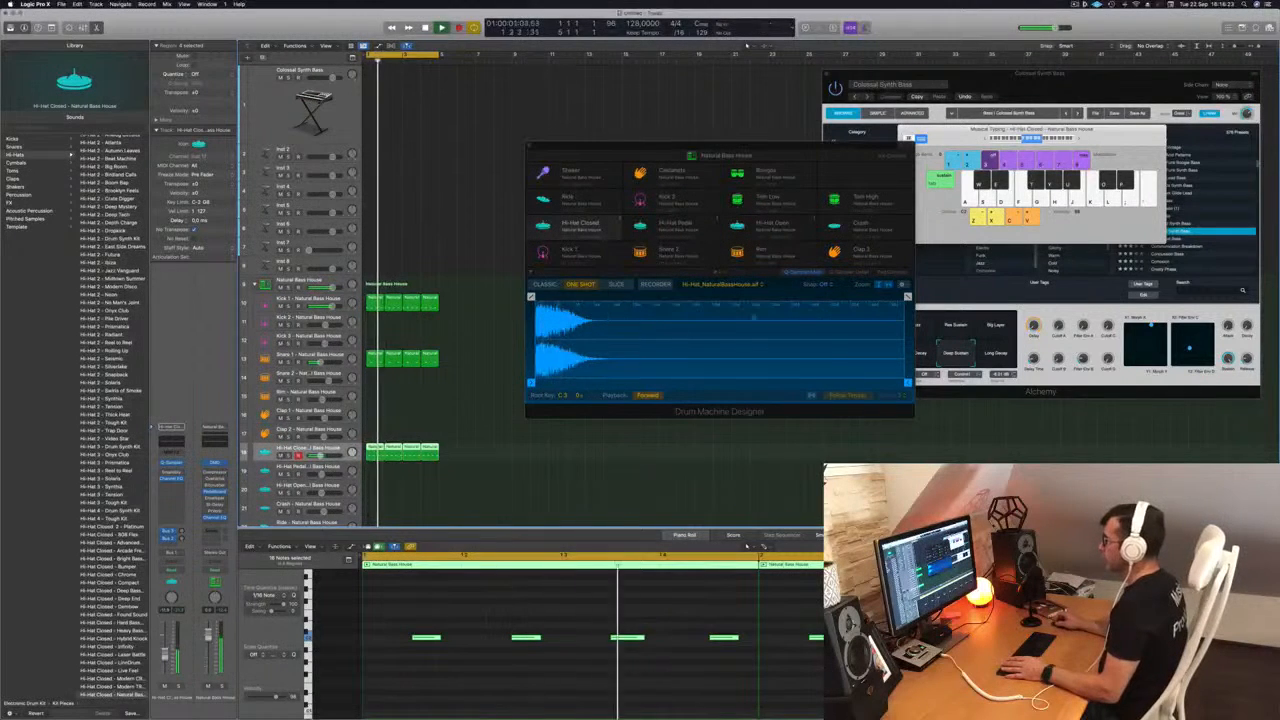
pyautogui.moveTo(906, 297); pyautogui.dragTo(566, 297)
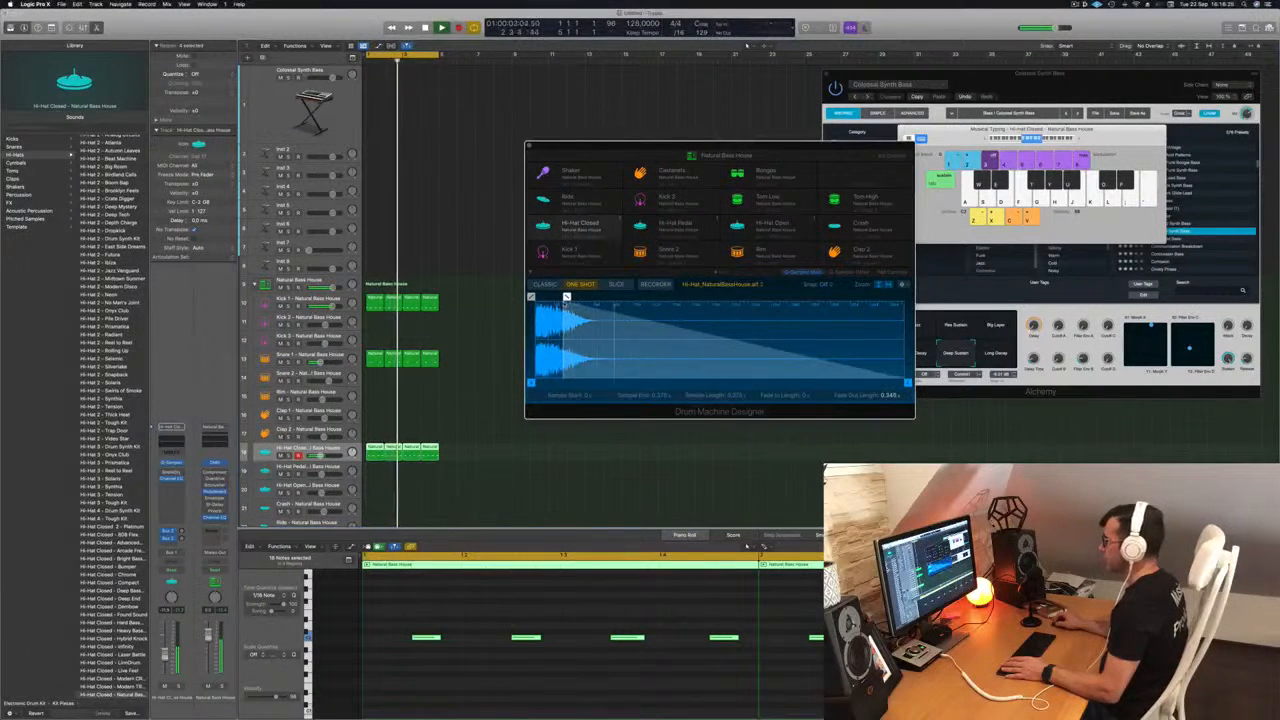
pyautogui.moveTo(907, 382); pyautogui.dragTo(665, 382)
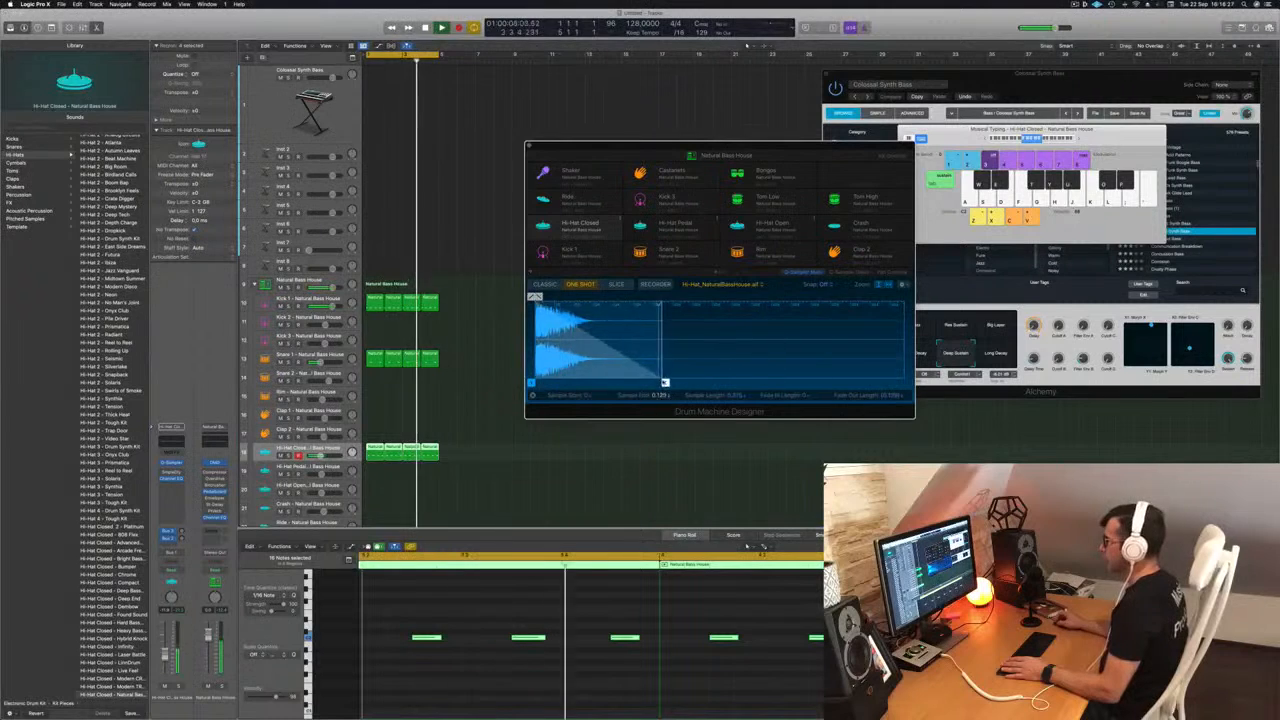
pyautogui.moveTo(534, 297)
pyautogui.mouseDown()
pyautogui.moveTo(591, 297)
pyautogui.moveTo(578, 297)
pyautogui.mouseUp()
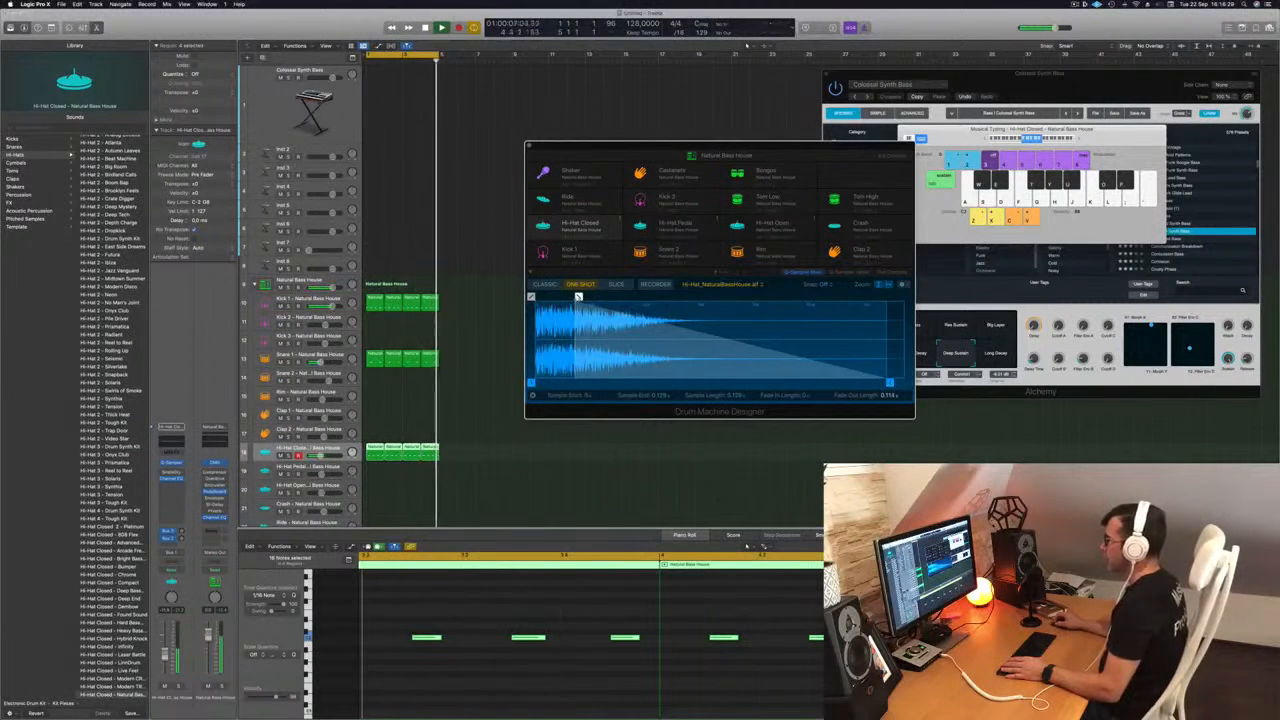
pyautogui.moveTo(728, 146); pyautogui.dragTo(725, 91)
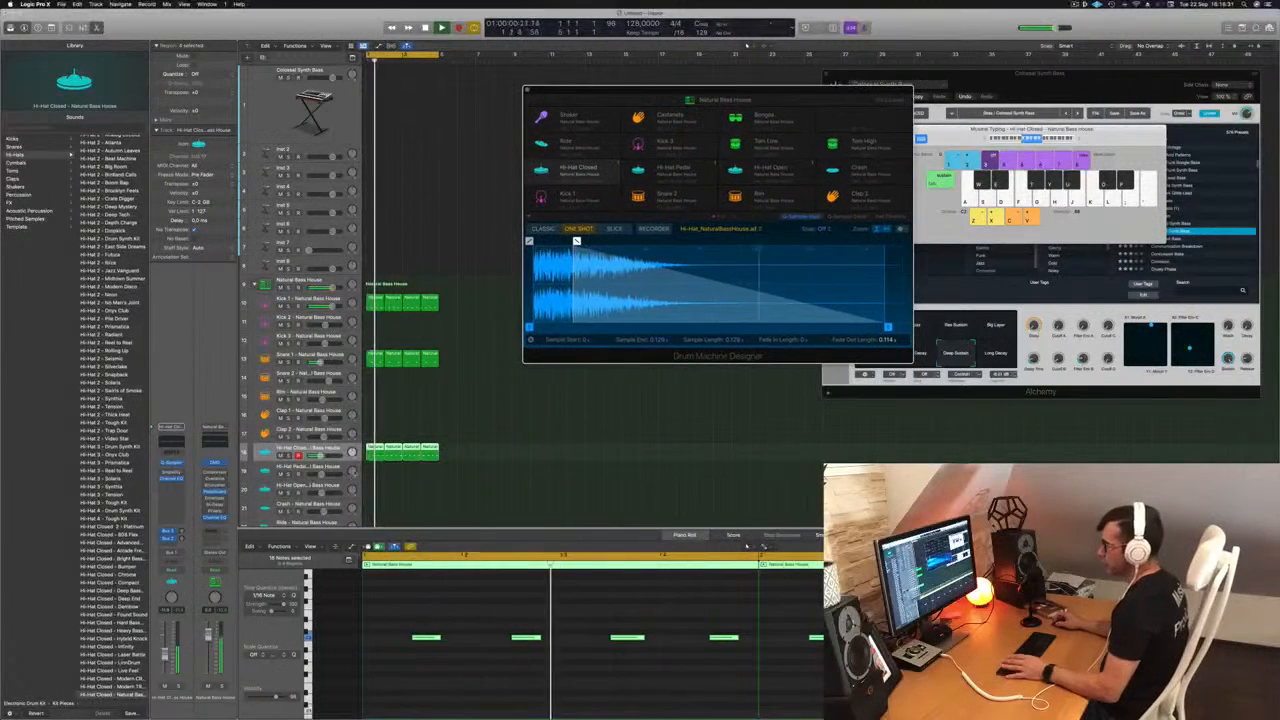
# Add a Channel EQ to the Hi-Hat Closed track with a -9.4 dB dip at 3740 Hz, and raise the track volume slightly
pyautogui.doubleClick(170, 440)
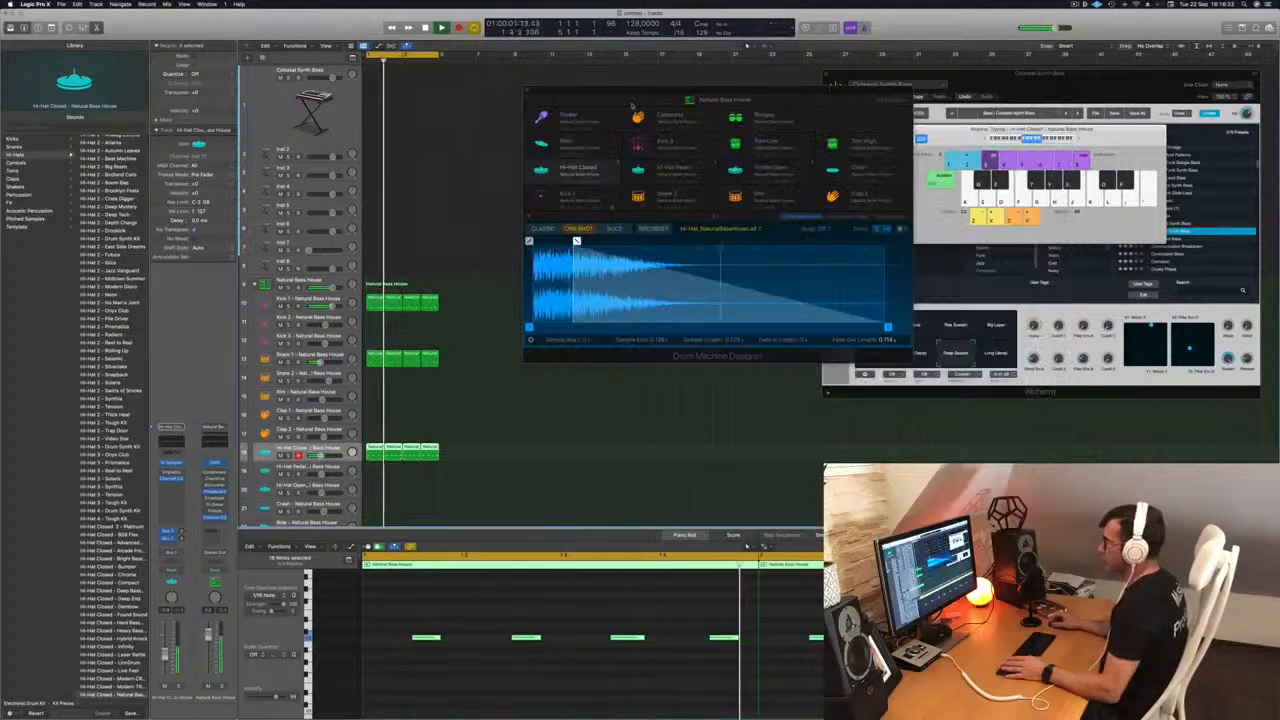
pyautogui.click(171, 440)
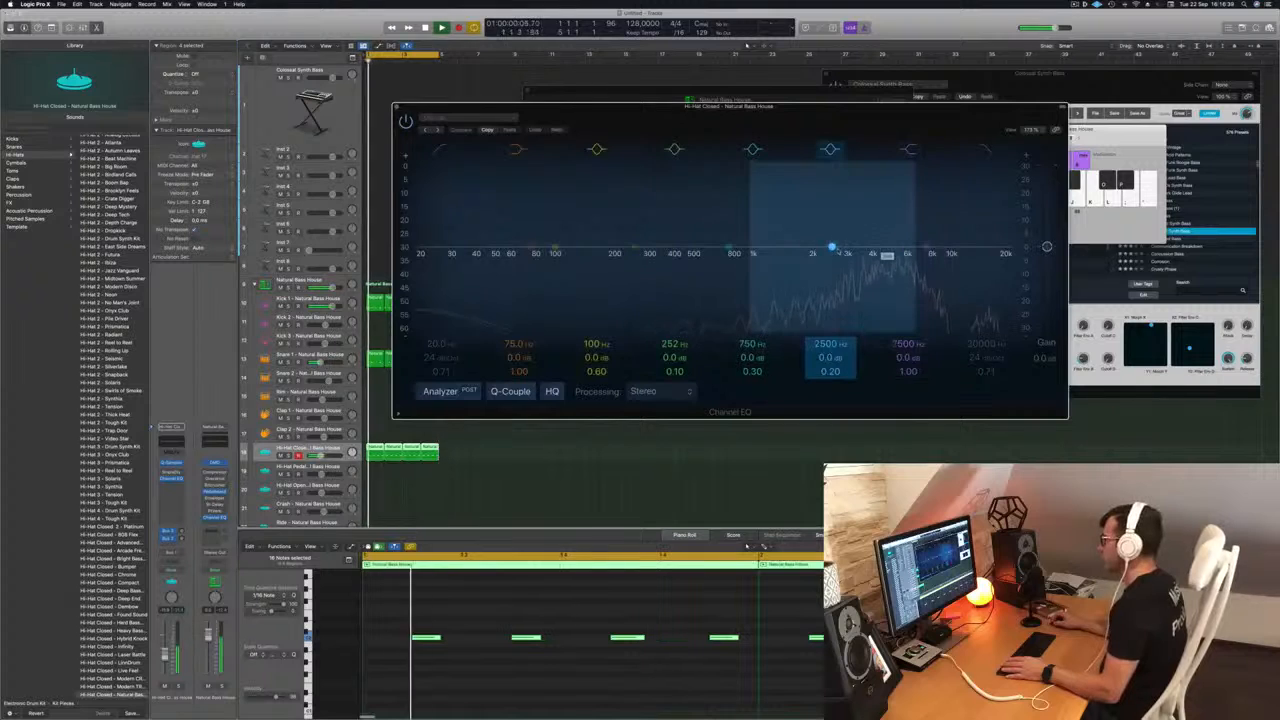
pyautogui.moveTo(831, 249); pyautogui.dragTo(871, 284)
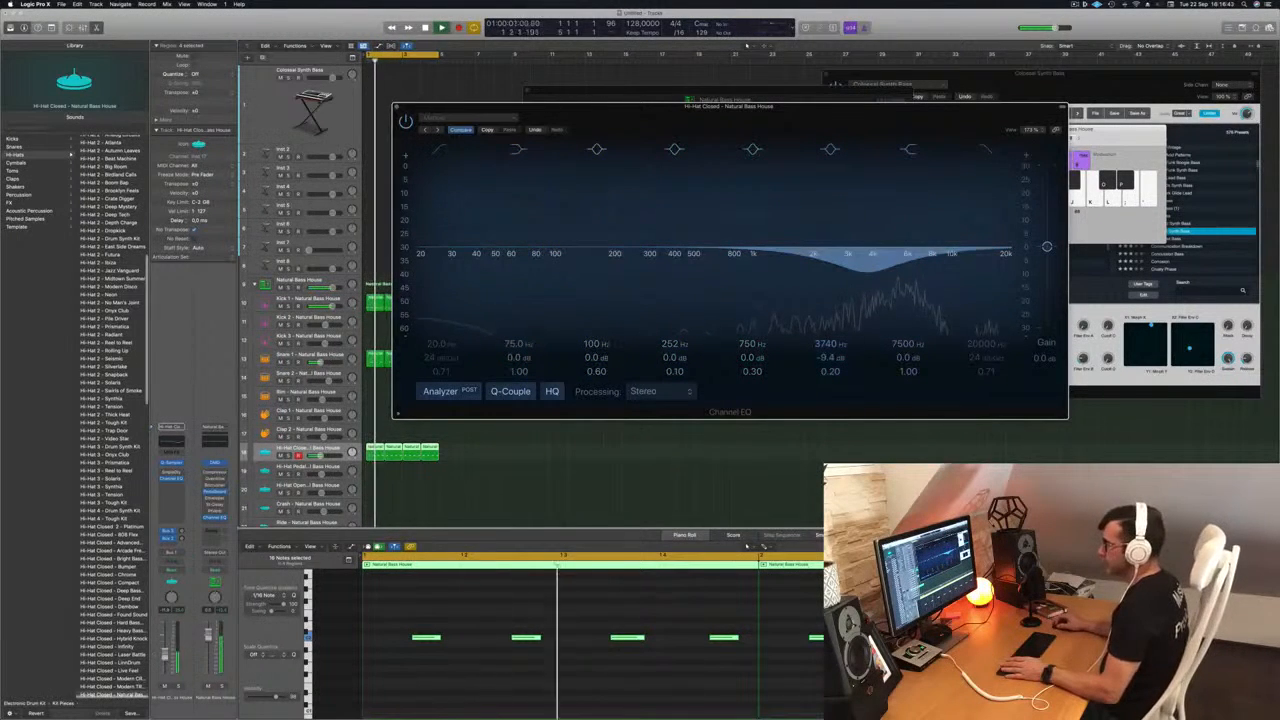
pyautogui.moveTo(166, 648); pyautogui.dragTo(165, 645)
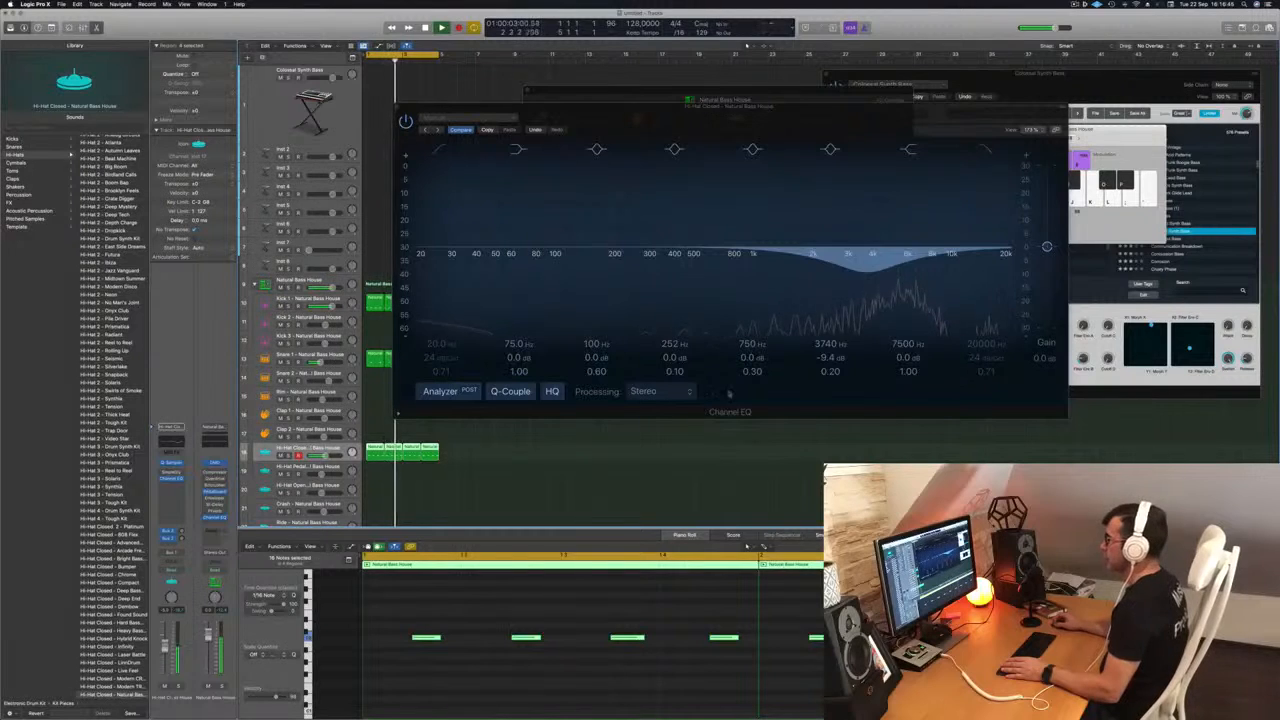
# Deepen the hi-hat EQ dip to about -14.9 dB at 4440 Hz and adjust the low-cut band
pyautogui.moveTo(864, 271); pyautogui.dragTo(867, 287)
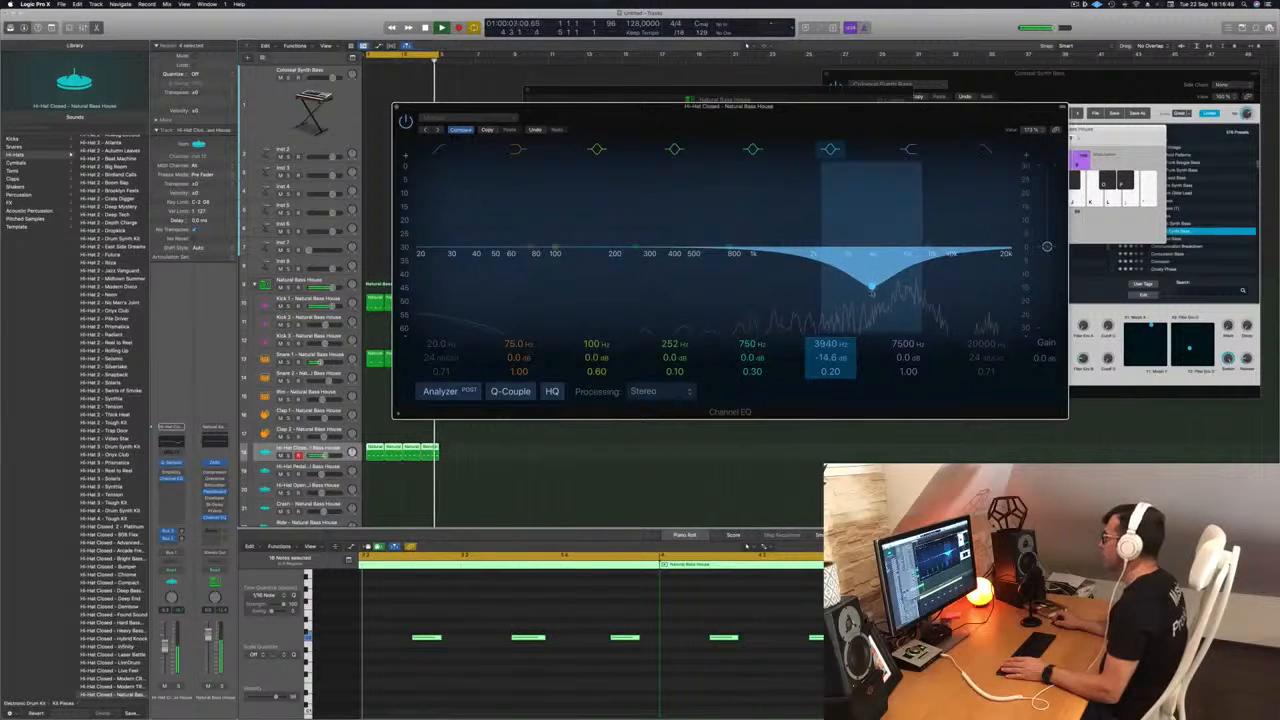
pyautogui.moveTo(881, 291); pyautogui.dragTo(881, 292)
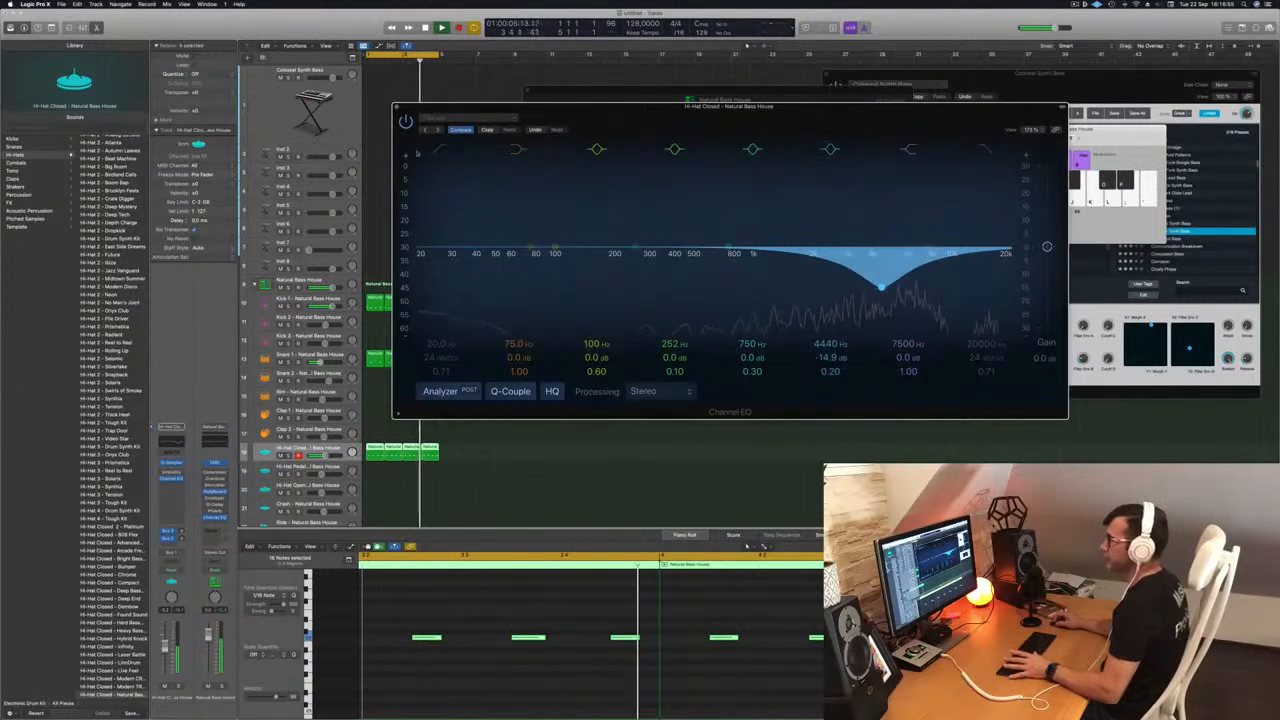
pyautogui.moveTo(437, 148); pyautogui.dragTo(660, 229)
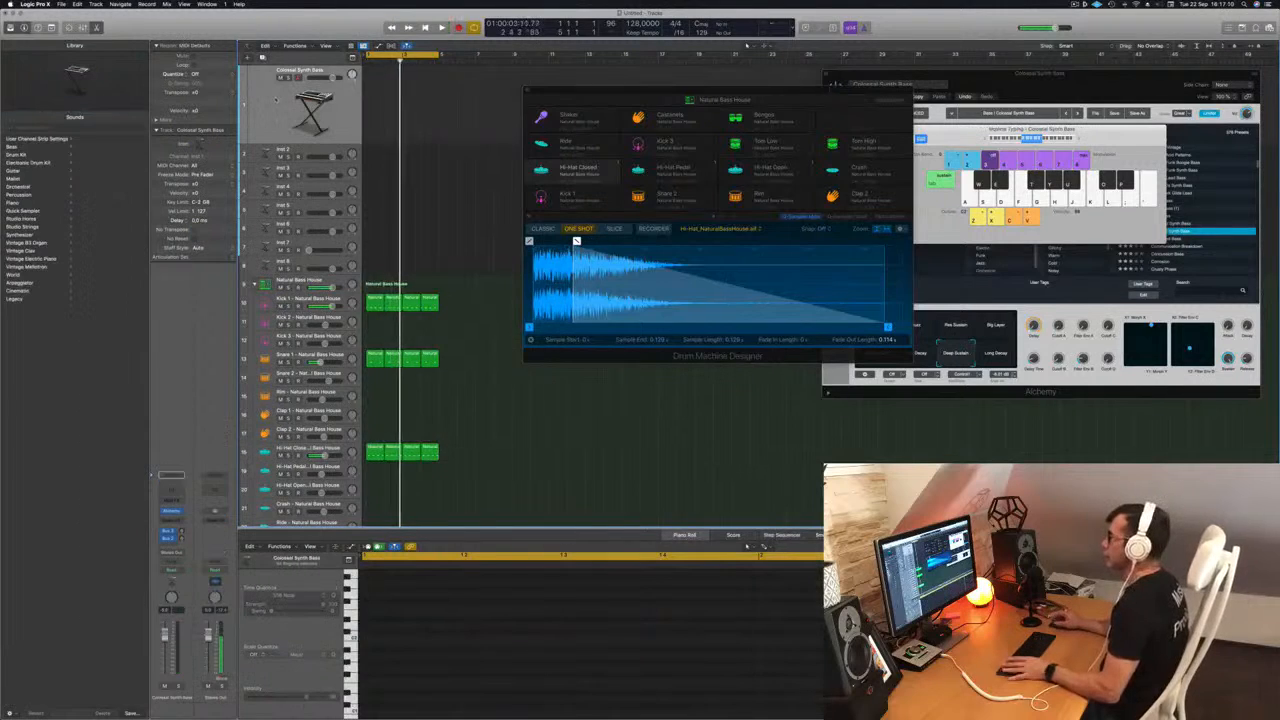
# Restart playback, close Drum Machine Designer and move the Colossal Synth Bass instrument window closer to the track list
pyautogui.press('Return')
pyautogui.moveTo(758, 91); pyautogui.dragTo(705, 94)
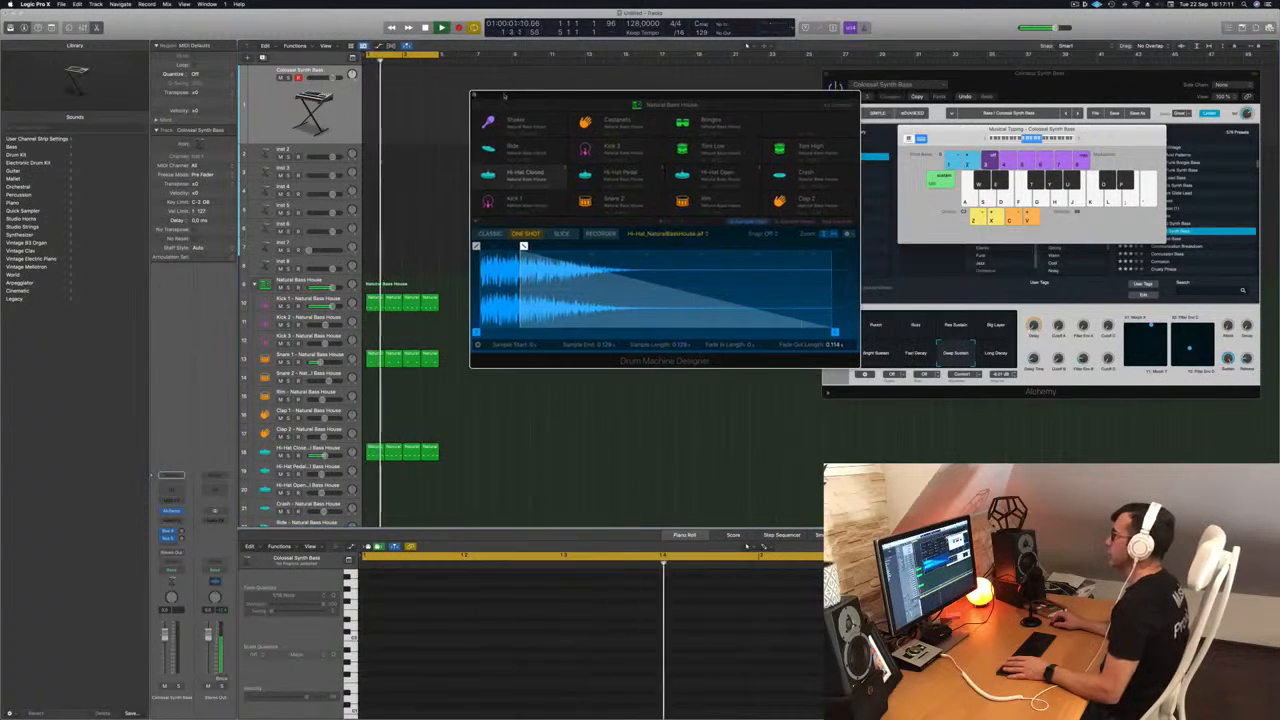
pyautogui.click(475, 91)
pyautogui.moveTo(1046, 79); pyautogui.dragTo(829, 81)
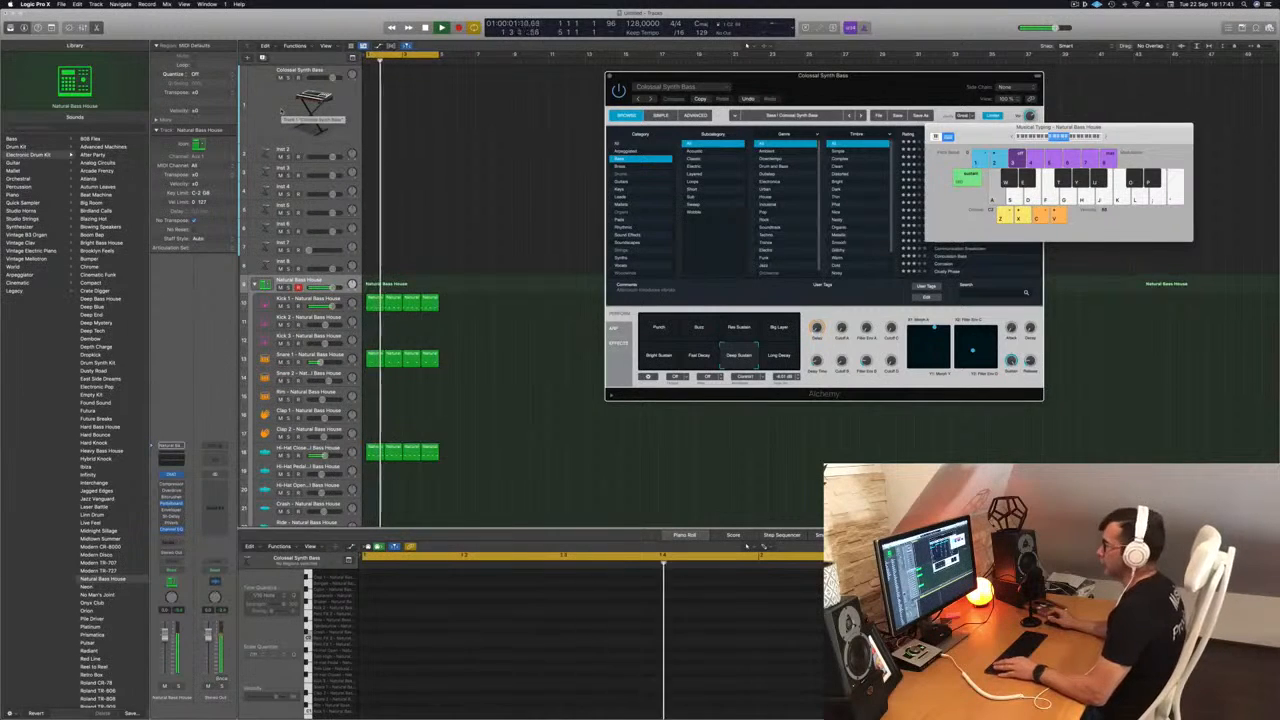
# Record a percussion pattern on the Natural Bass House kit track over the looping beat
pyautogui.scroll(-8, 399, 402)
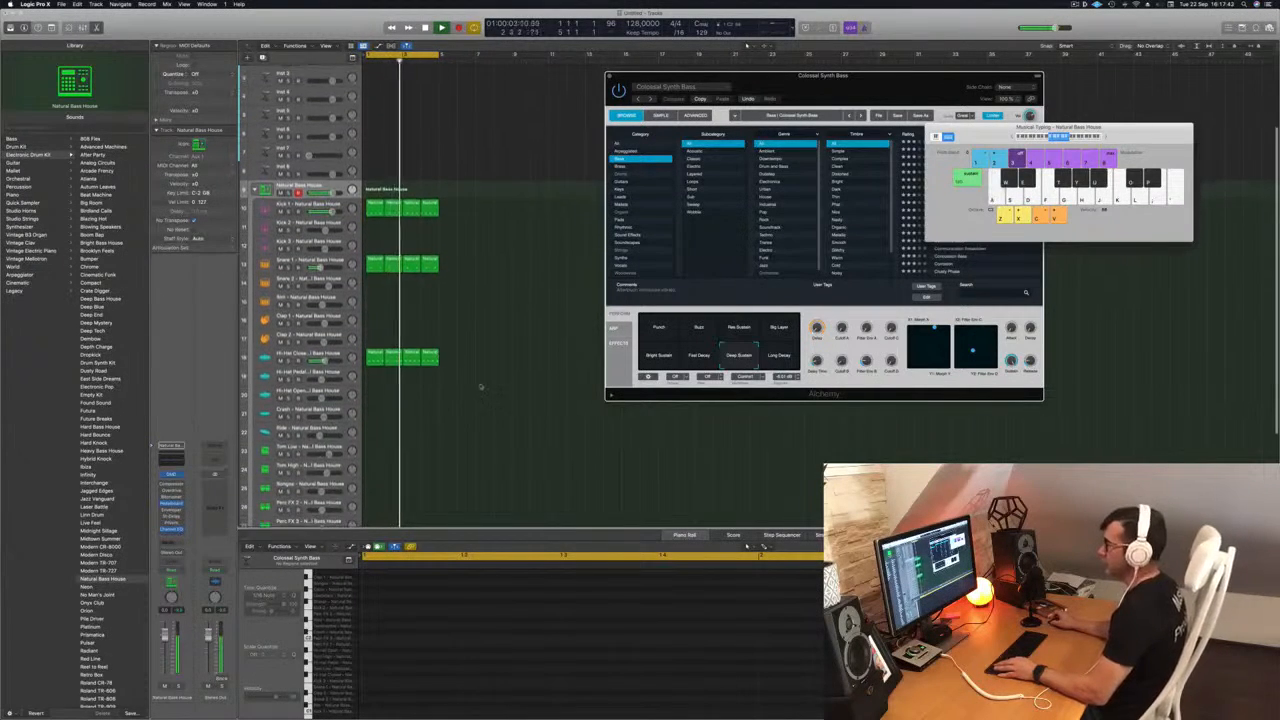
pyautogui.scroll(-1, 452, 395)
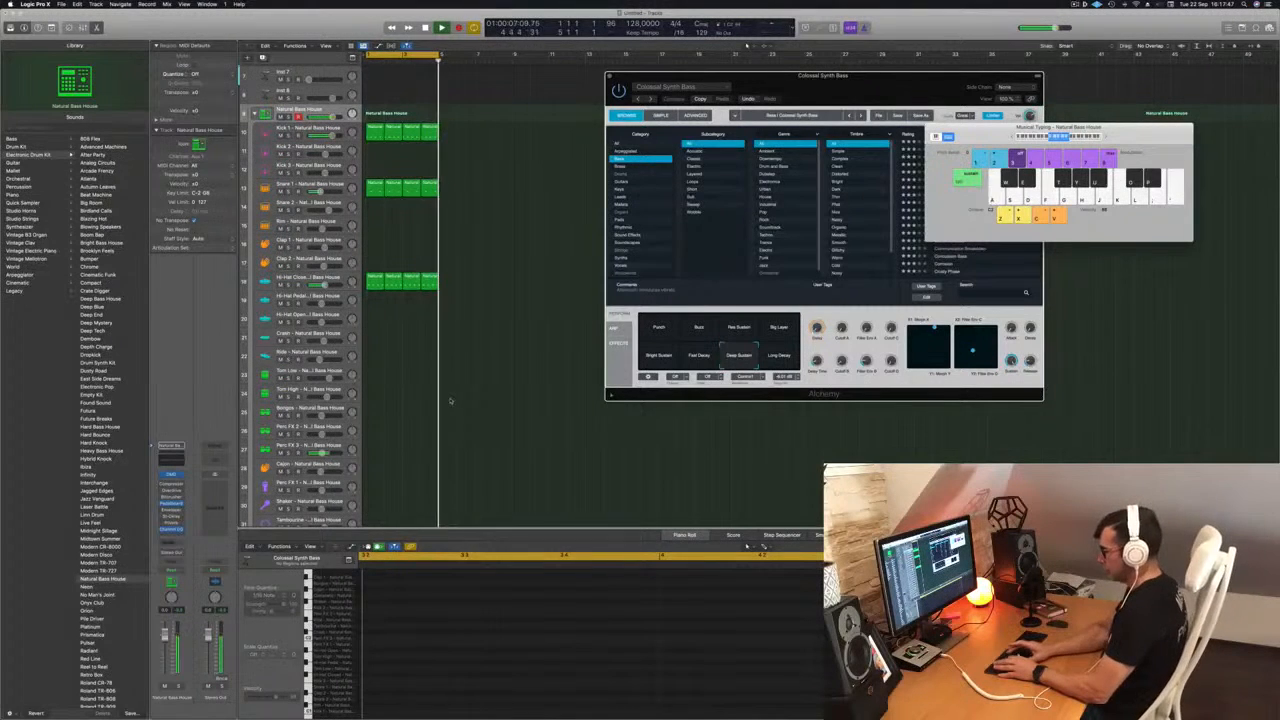
pyautogui.press('r')
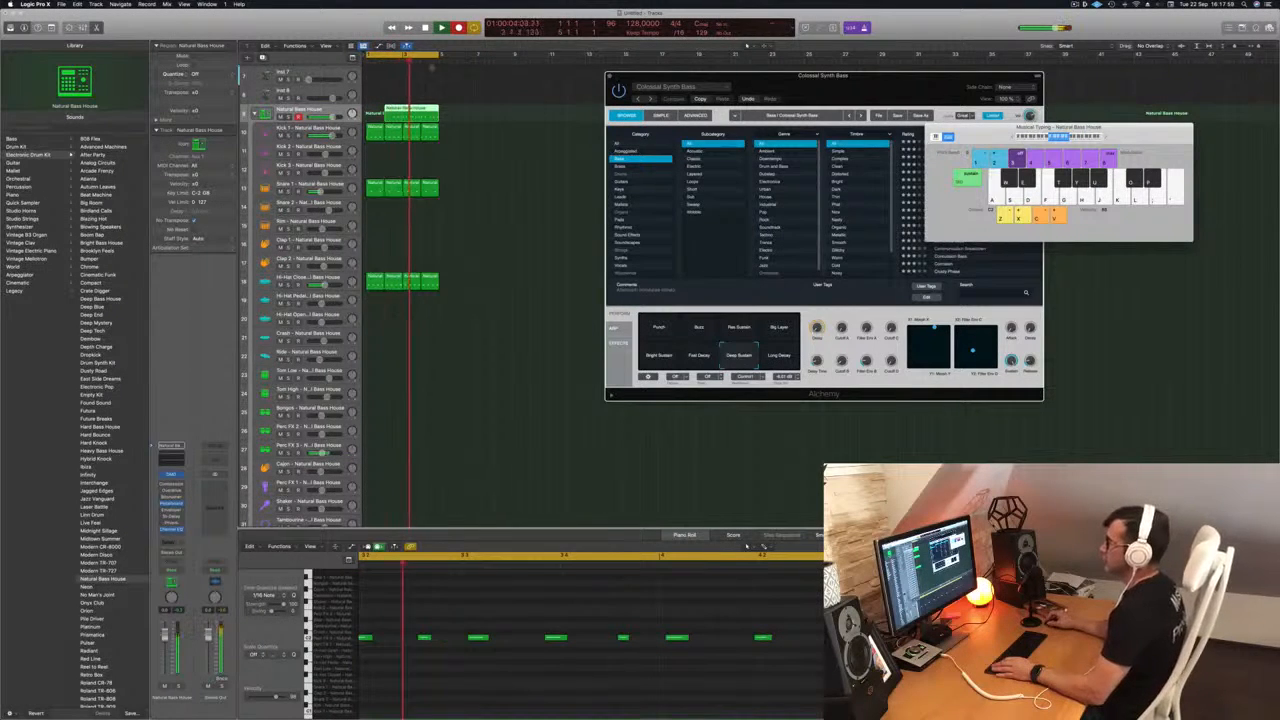
pyautogui.press('space')
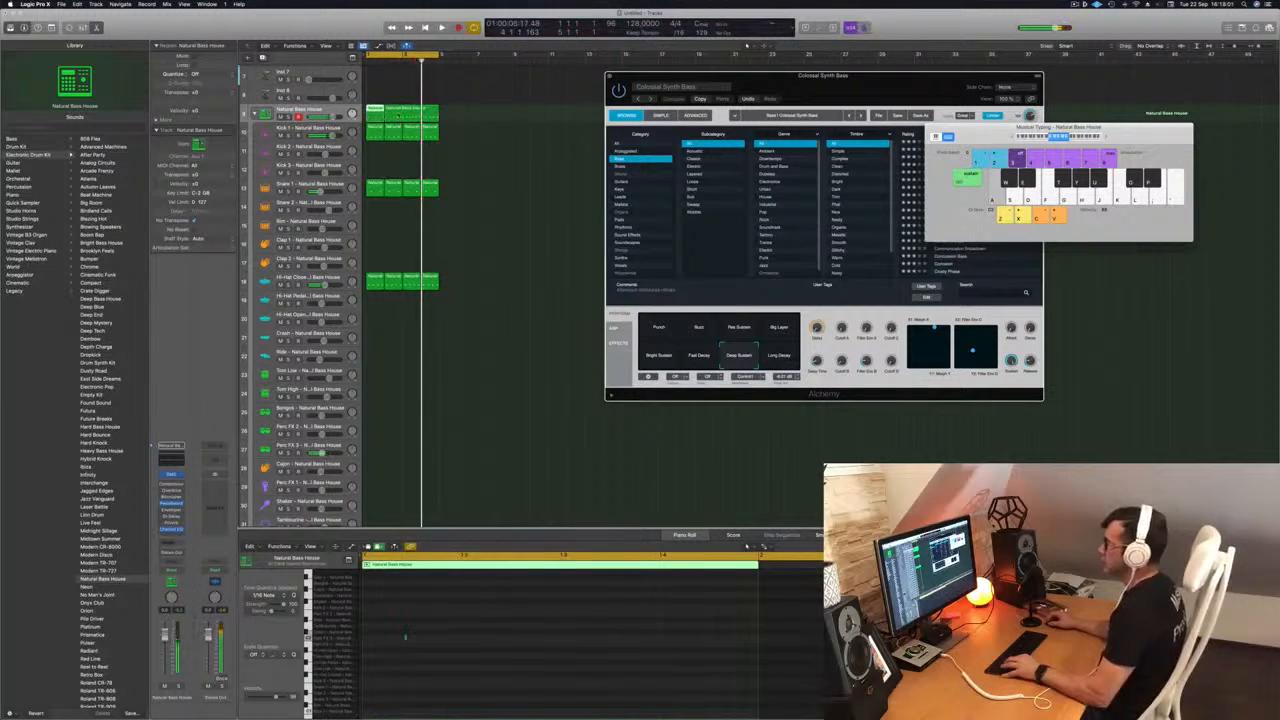
# Delete the first two recorded regions on the Natural Bass House kit track, keeping only the longer last region
pyautogui.click(402, 114)
pyautogui.click(391, 112)
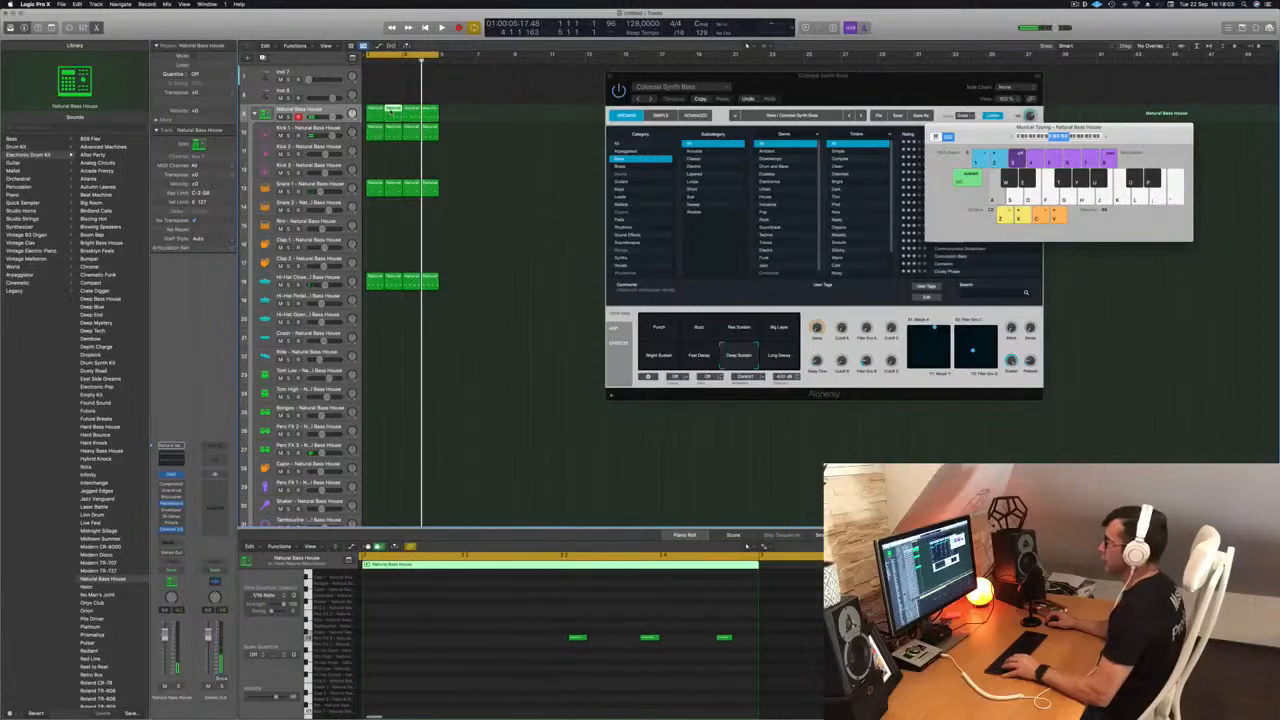
pyautogui.click(393, 103)
pyautogui.click(377, 113)
pyautogui.press('Delete')
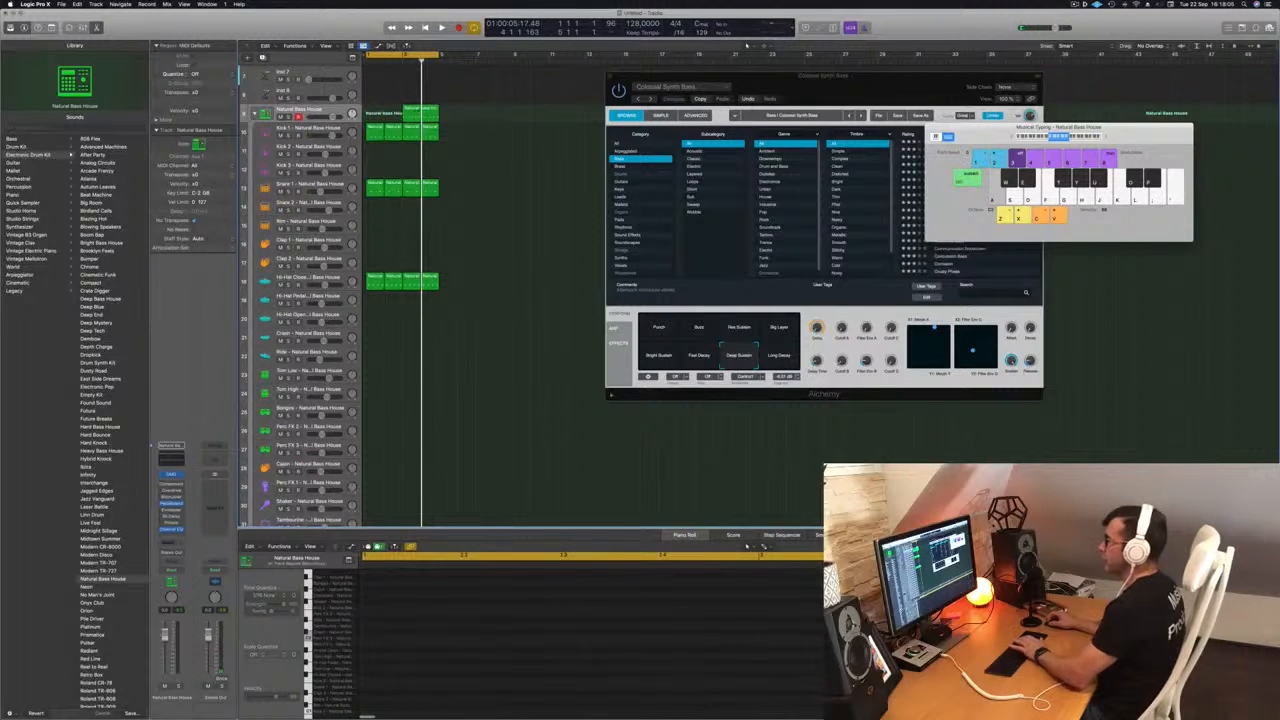
# Move the remaining percussion region to the start of the project and play it with the beat
pyautogui.moveTo(414, 113); pyautogui.dragTo(379, 113)
pyautogui.press('space')
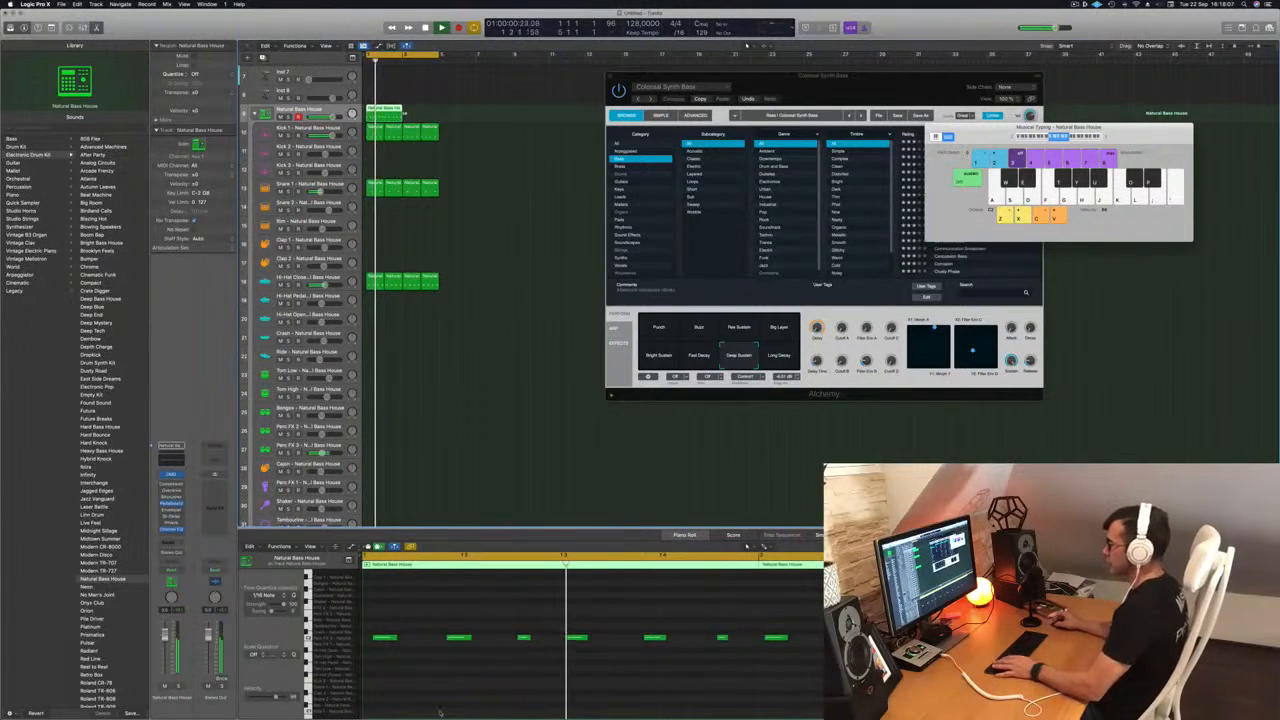
pyautogui.press('space')
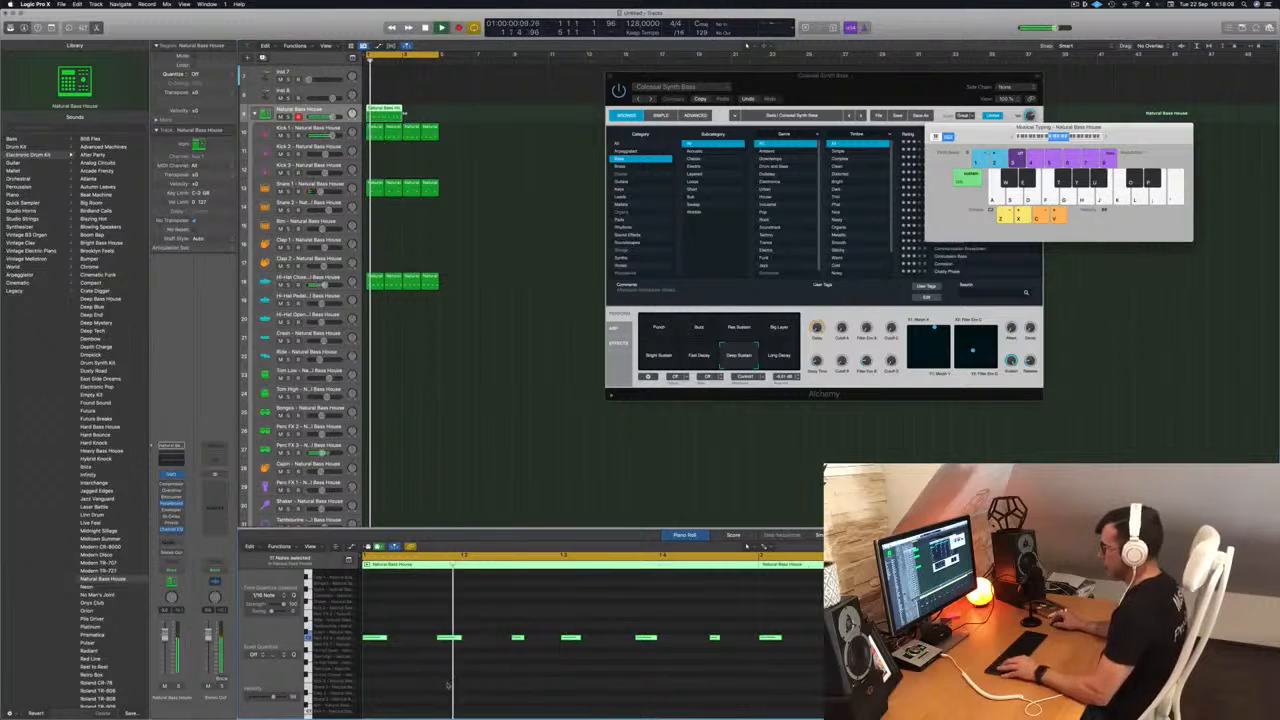
# Trim the percussion region on the Natural Bass House kit track to one bar and copy it to fill four bars
pyautogui.scroll(-1, 451, 686)
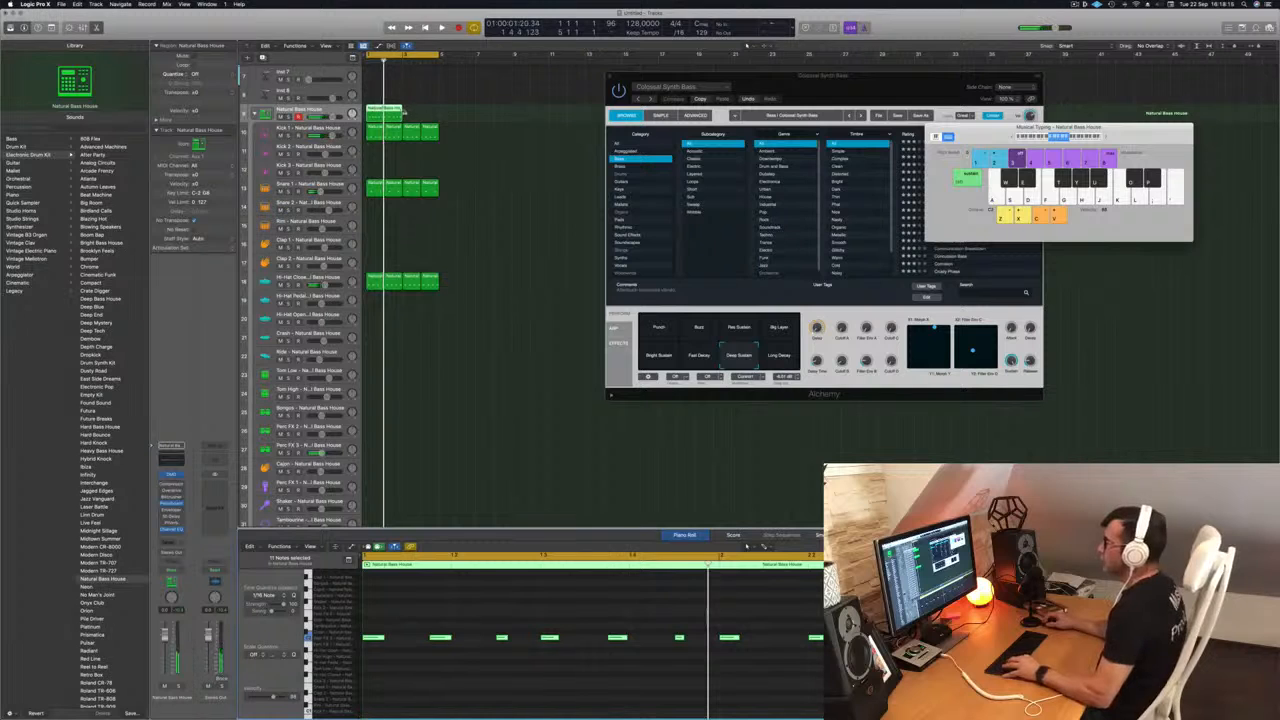
pyautogui.click(404, 113)
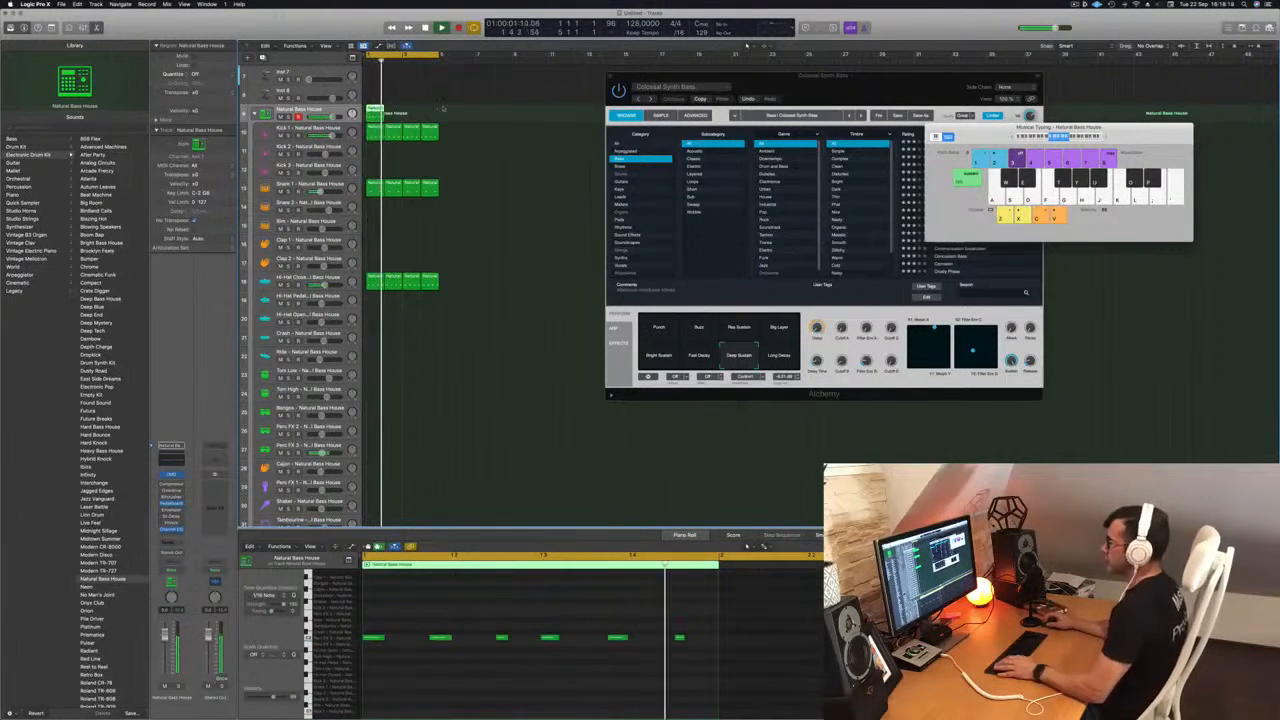
pyautogui.moveTo(376, 112); pyautogui.dragTo(399, 113)
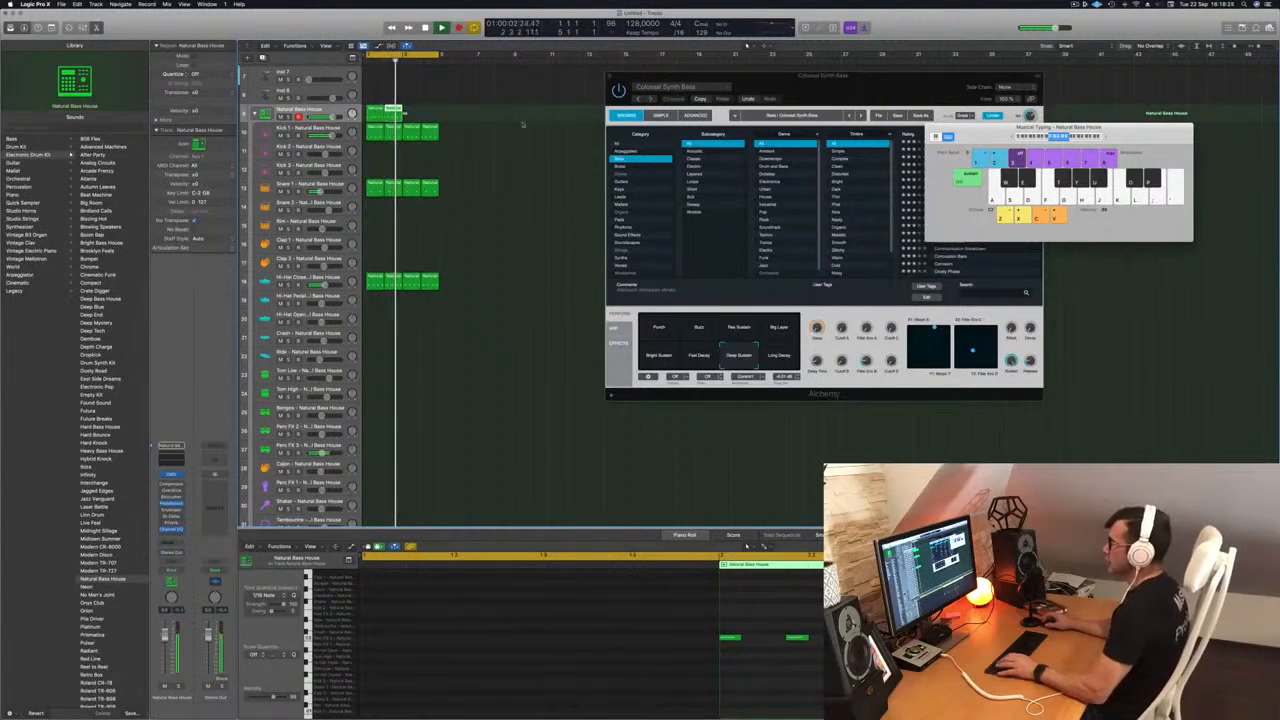
pyautogui.moveTo(404, 113)
pyautogui.mouseDown()
pyautogui.moveTo(378, 109)
pyautogui.moveTo(413, 117)
pyautogui.mouseUp()
pyautogui.scroll(-5, 477, 215)
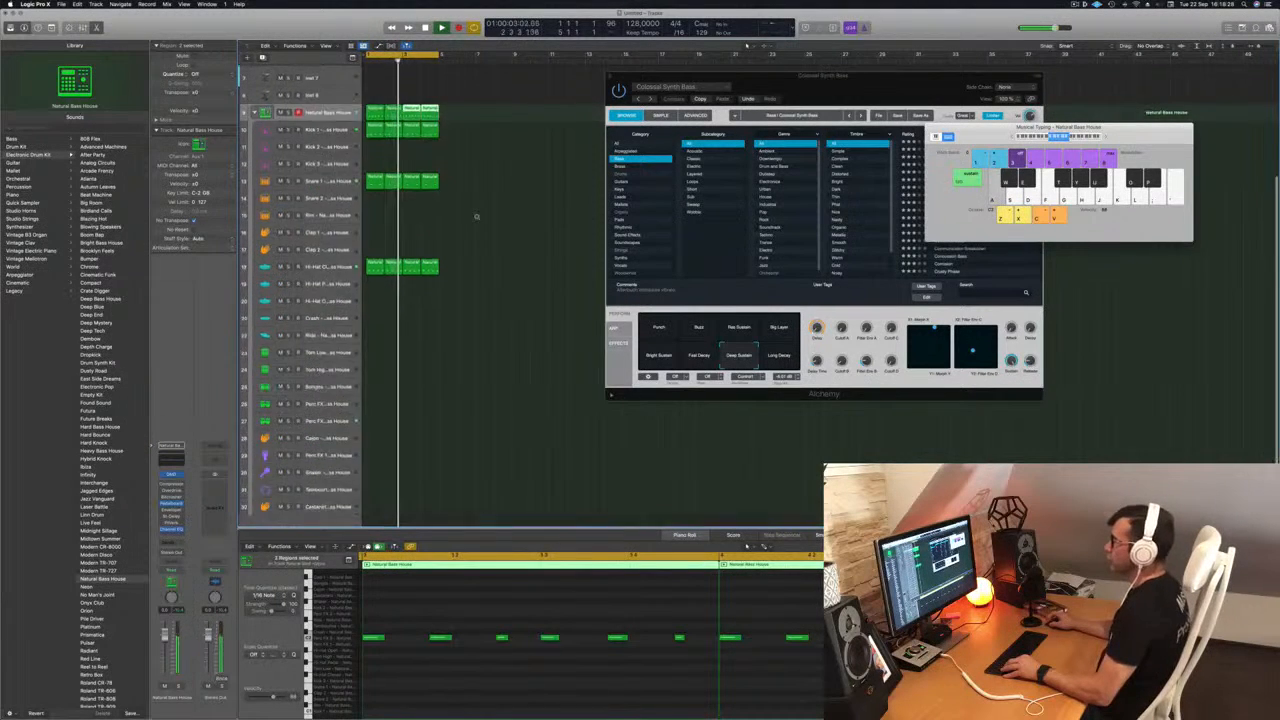
# Move the four percussion regions from the Natural Bass House kit track to the Perc FX 3 track and restart playback
pyautogui.press('space')
pyautogui.click(455, 186)
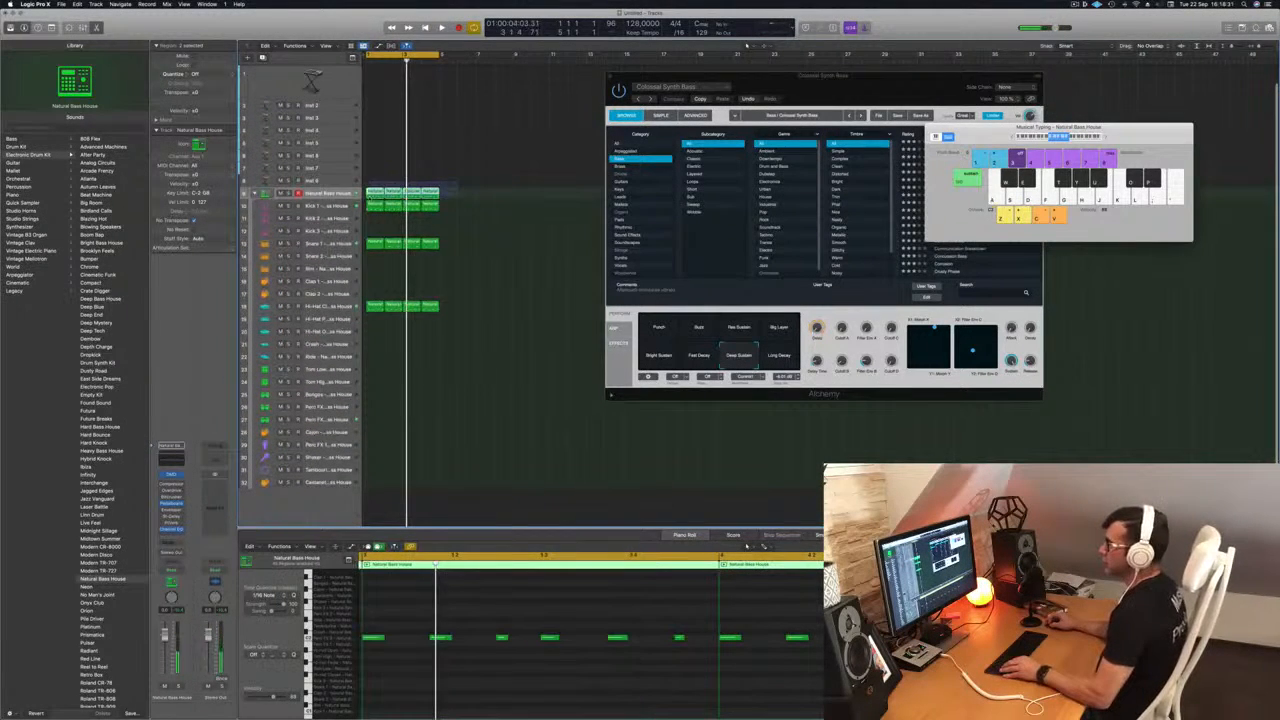
pyautogui.moveTo(372, 192); pyautogui.dragTo(371, 431)
pyautogui.press('space')
# Select all notes in the Perc FX 3 regions and transpose them up and down to choose a pitch over the beat
pyautogui.scroll(-5, 414, 604)
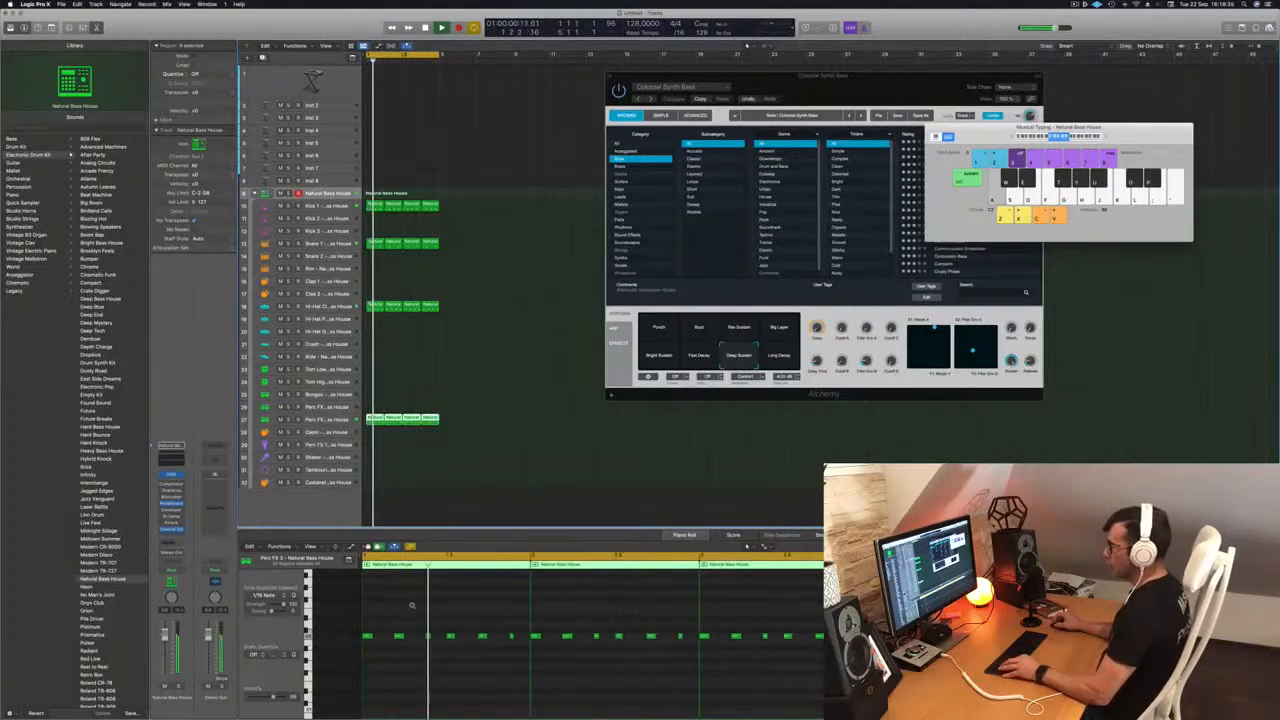
pyautogui.click(423, 611)
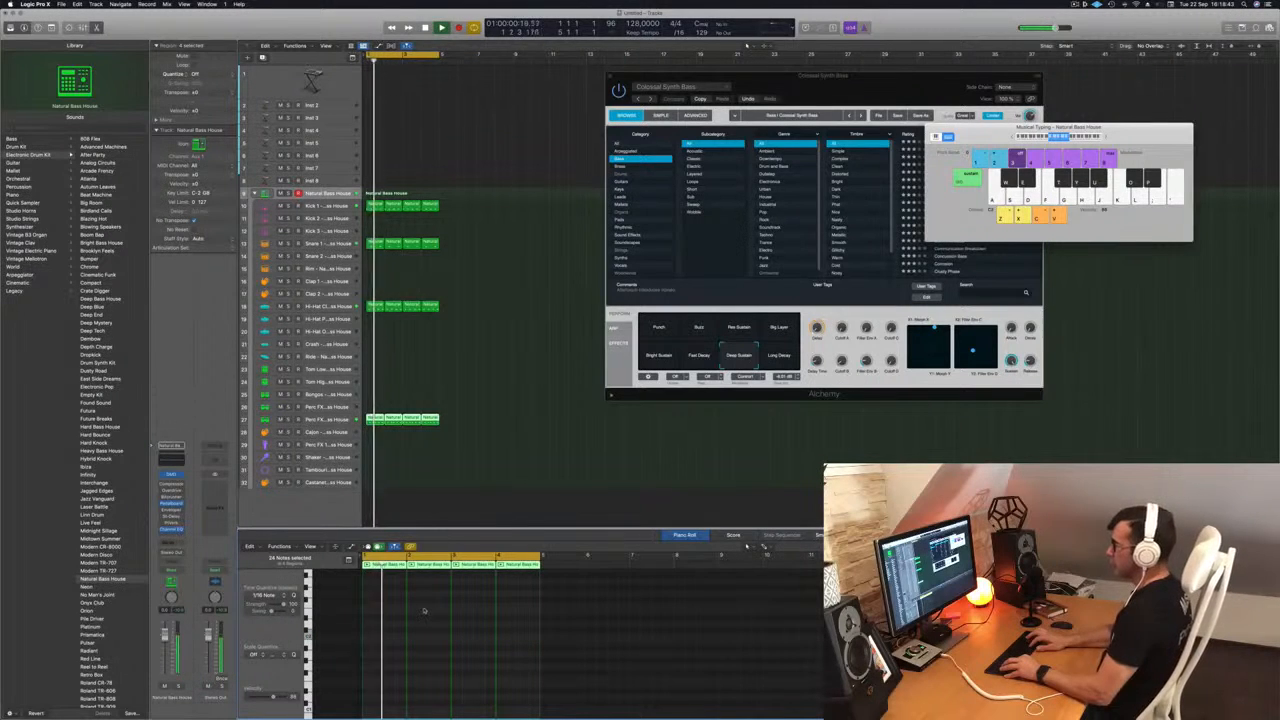
pyautogui.scroll(5, 428, 629)
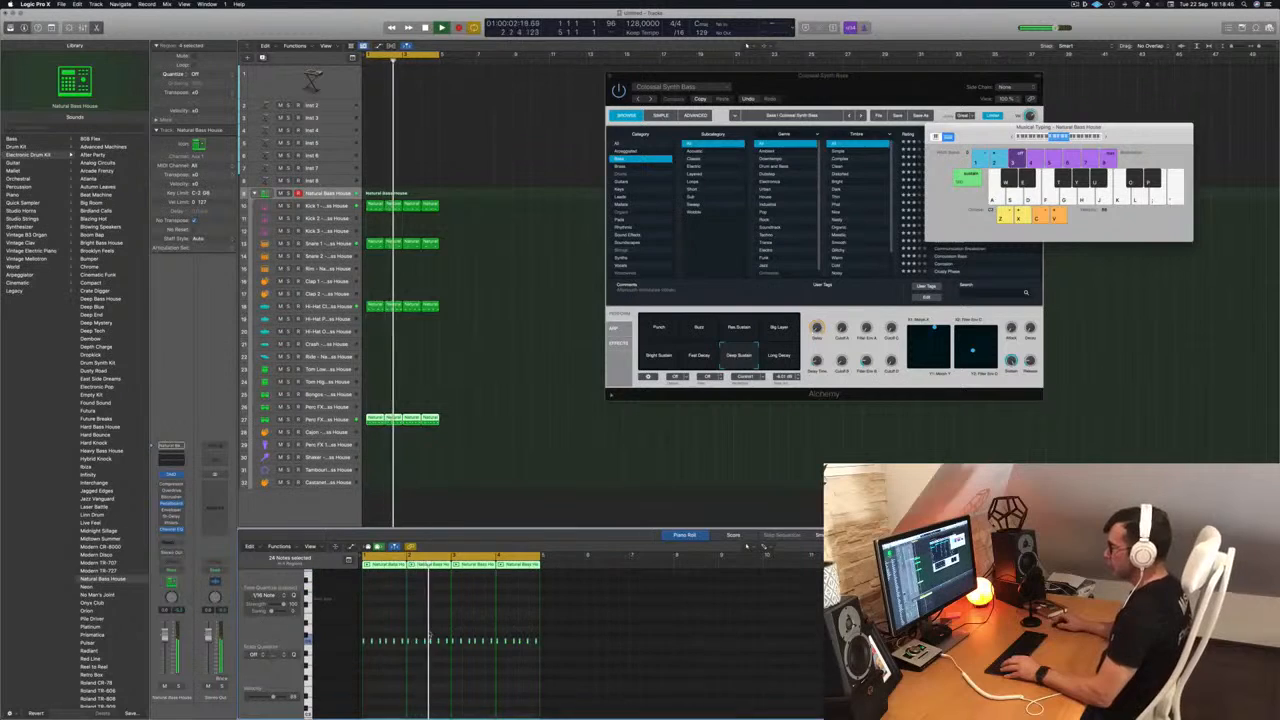
pyautogui.scroll(-3, 428, 629)
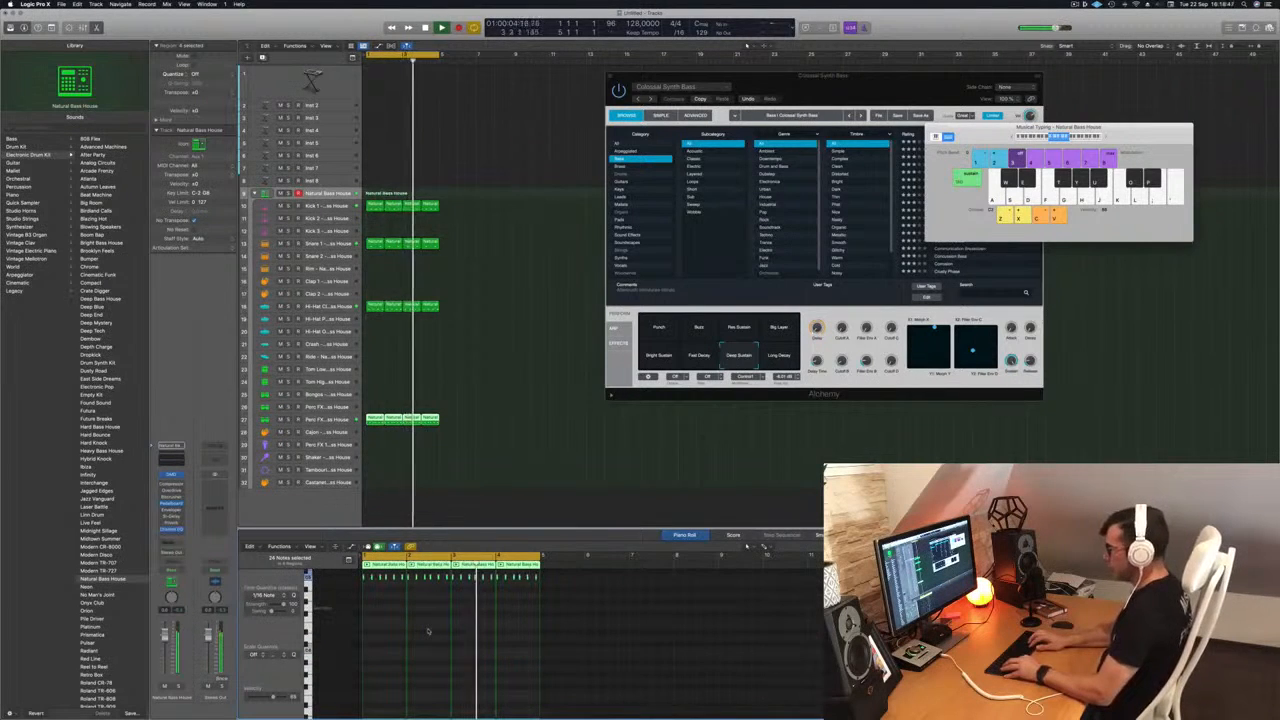
pyautogui.scroll(3, 428, 630)
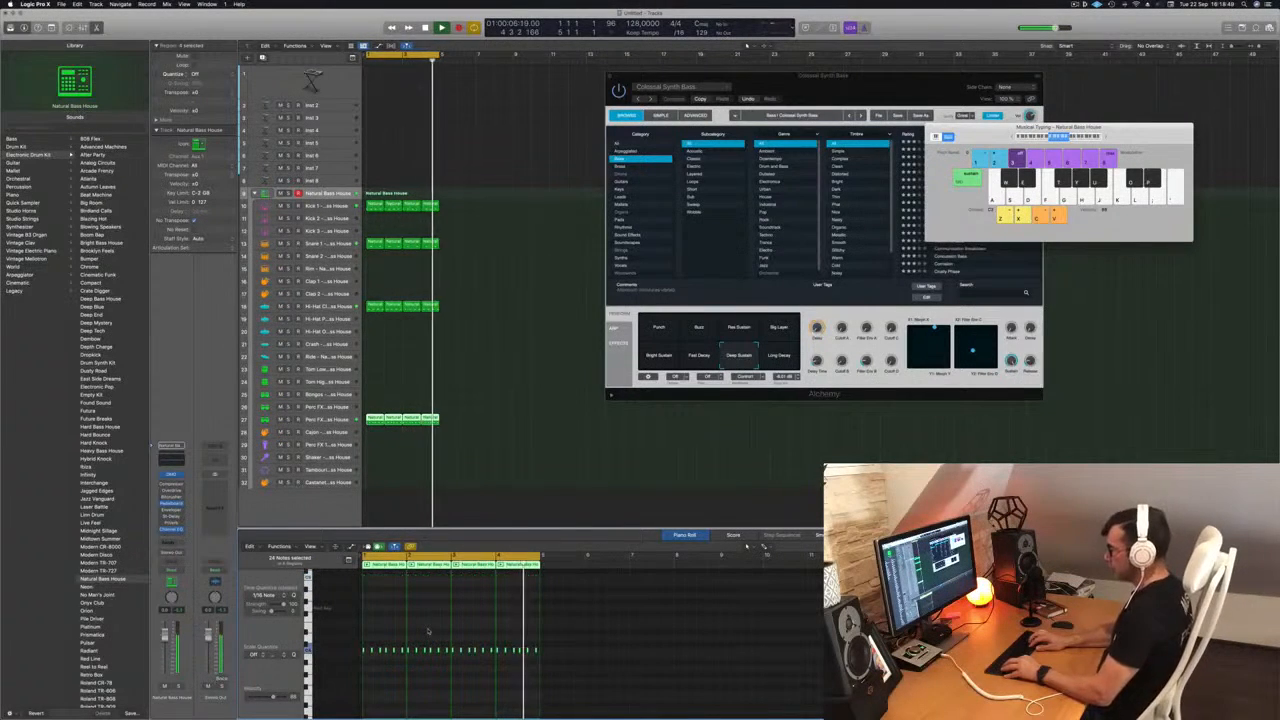
# Select the Perc FX 3 track and its four percussion regions while the beat plays
pyautogui.click(324, 420)
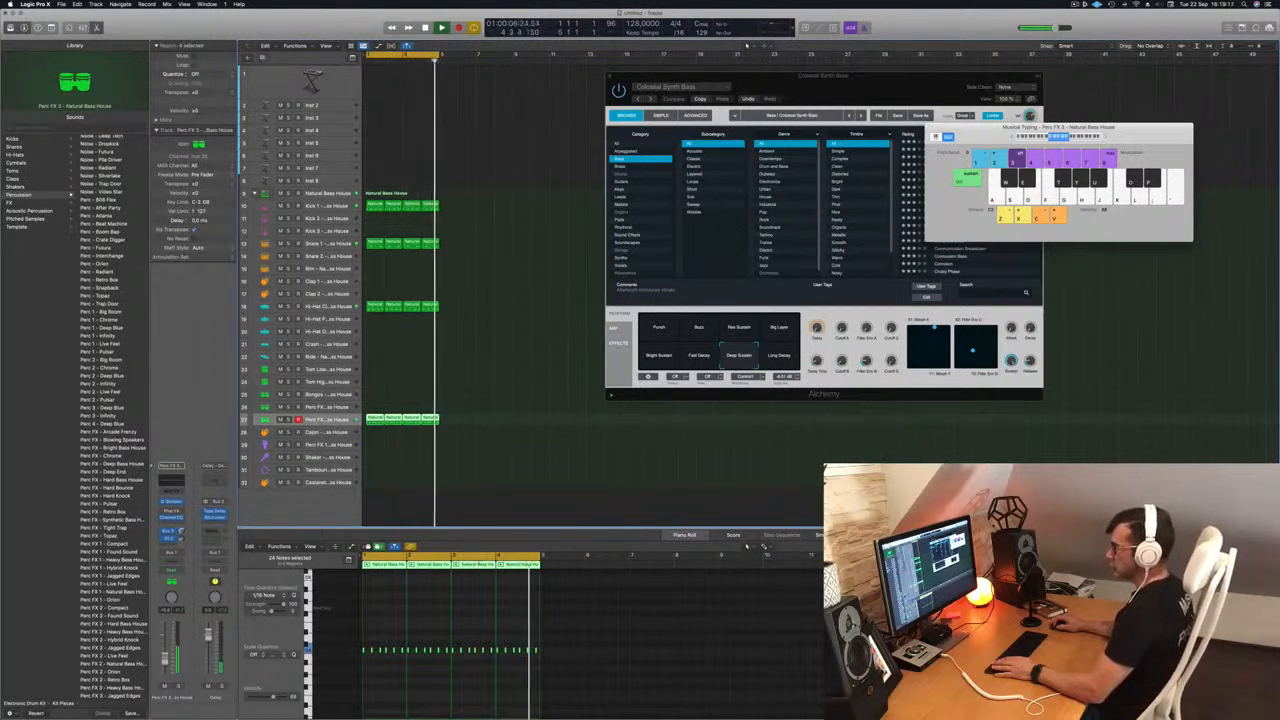
pyautogui.click(511, 356)
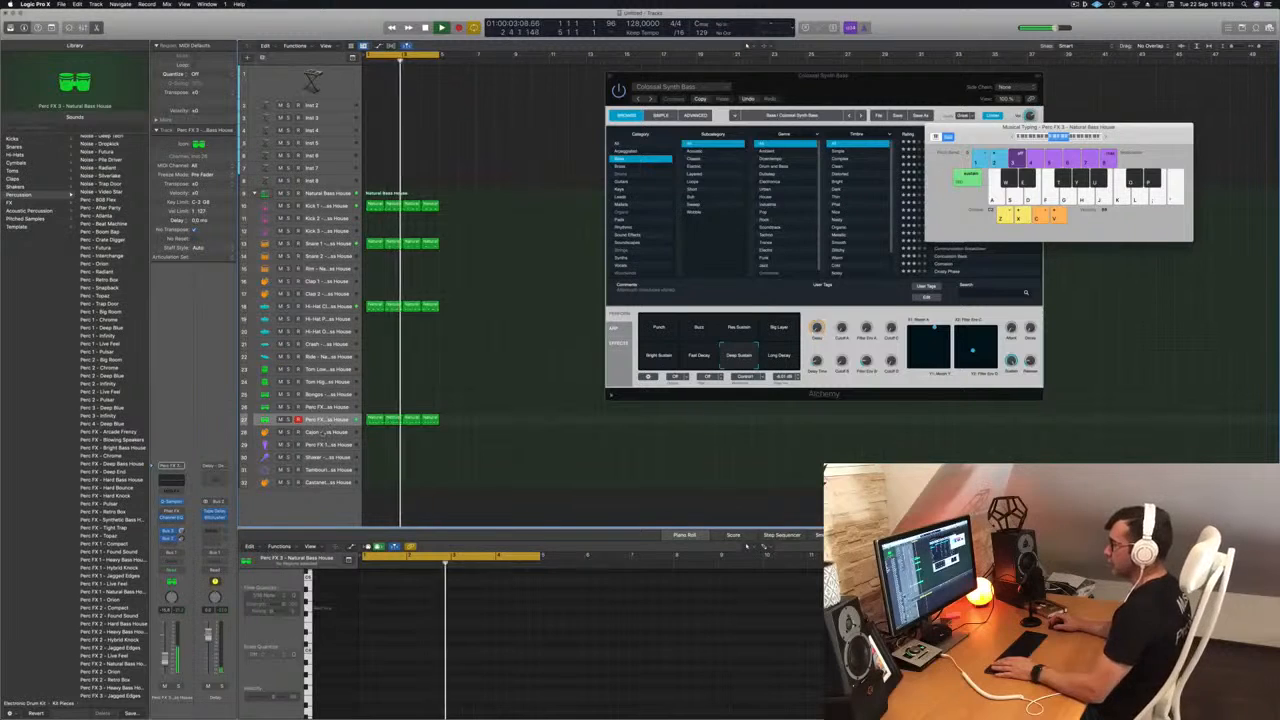
pyautogui.click(322, 421)
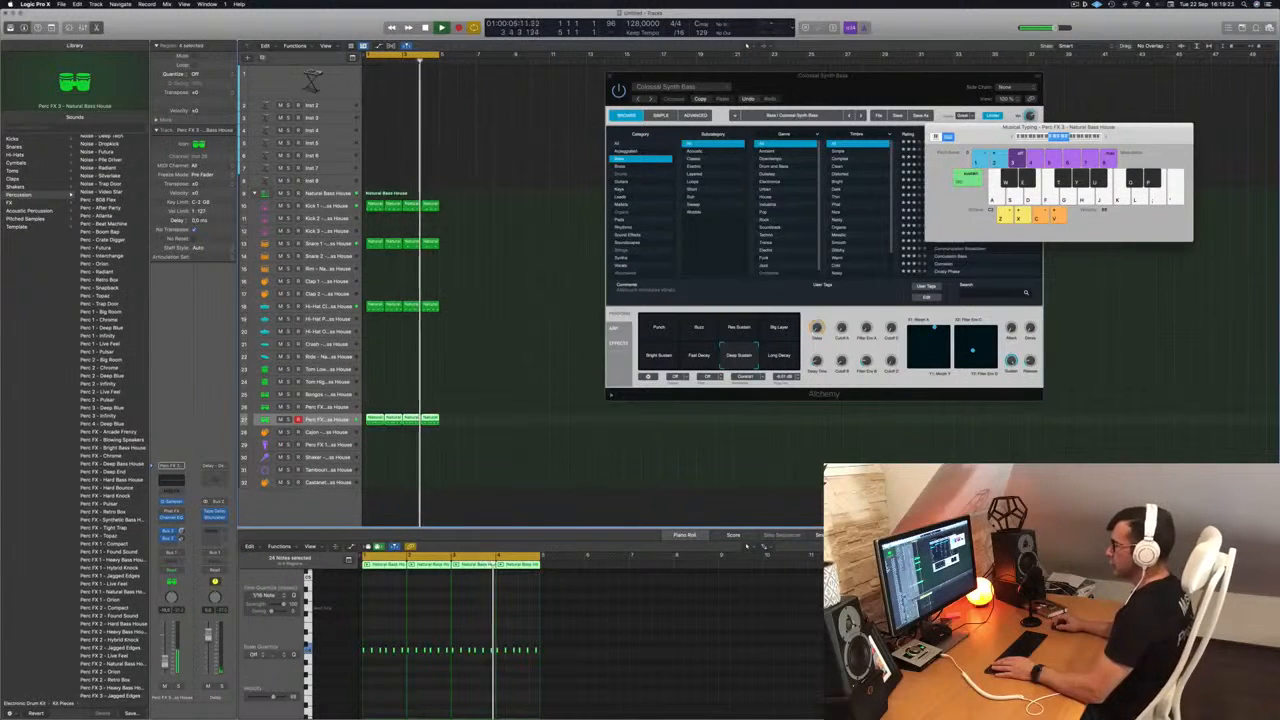
# Select the Colossal Synth Bass track and repeat all the drum and percussion regions until they fill 16 bars
pyautogui.click(333, 88)
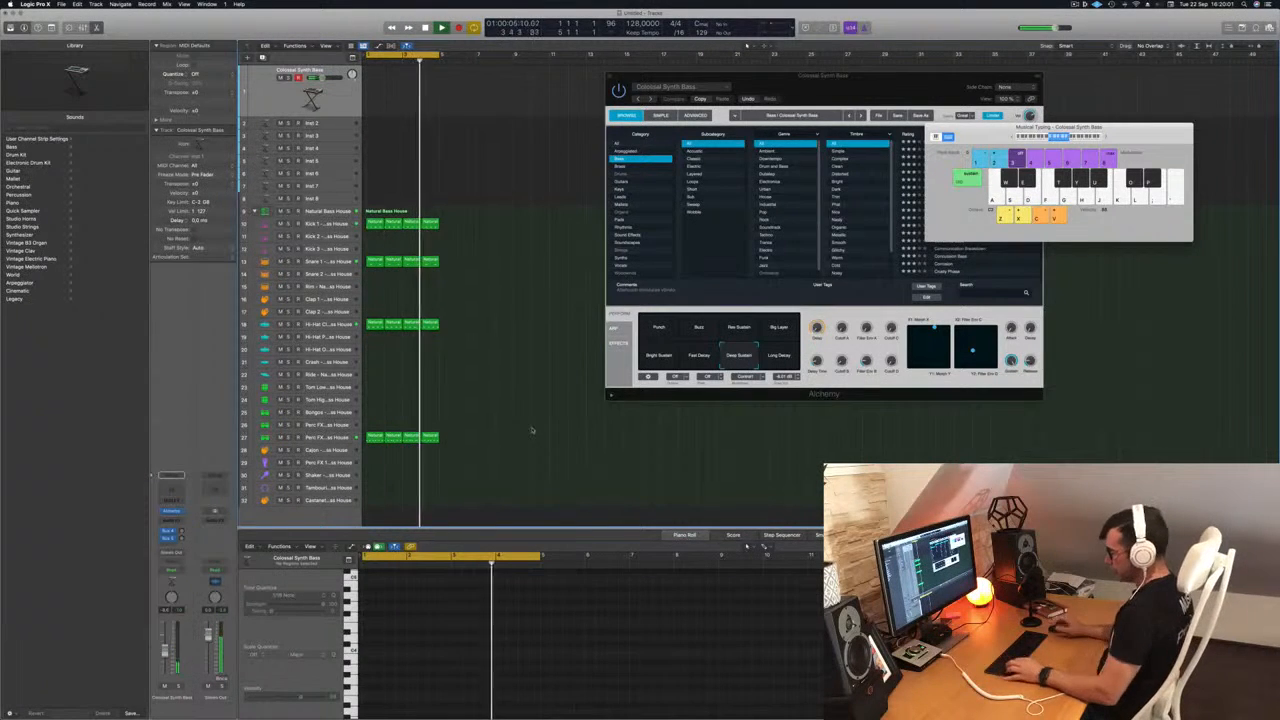
pyautogui.press('super+a')
pyautogui.press('super+r')
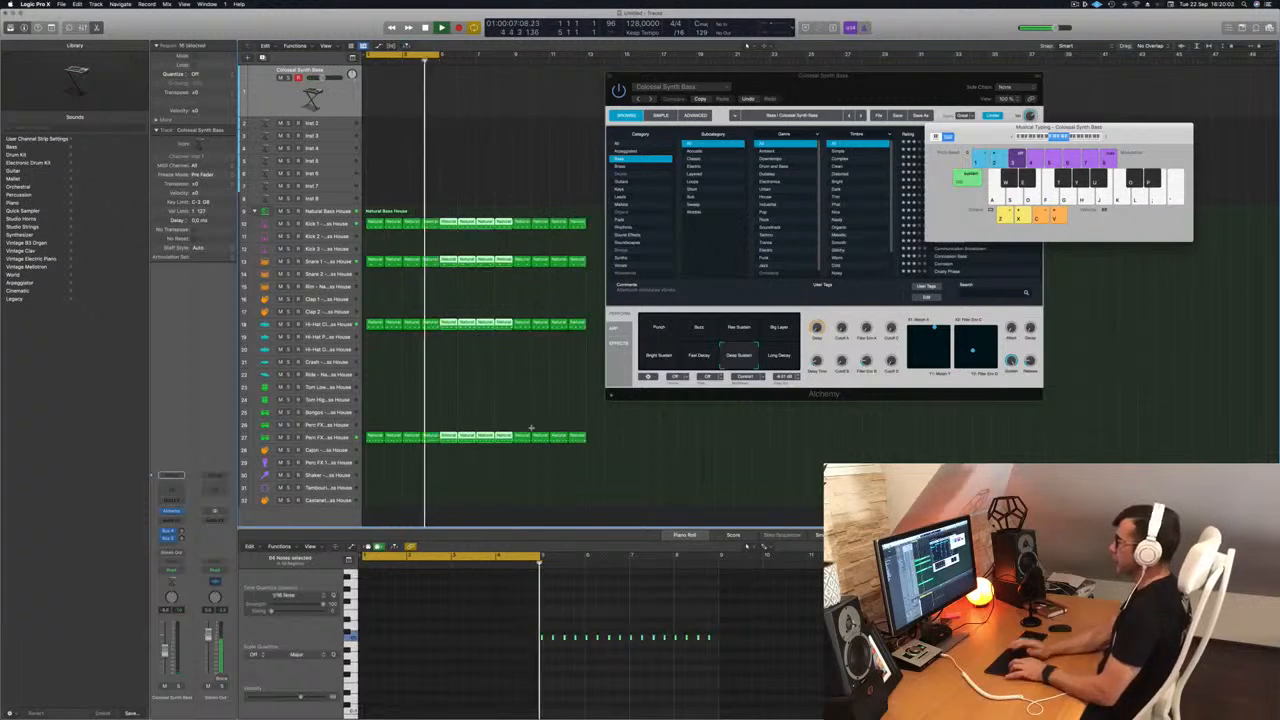
pyautogui.press('super+r')
# Move the Colossal Synth Bass instrument window clear of the arrangement and extend the cycle range to bar 17
pyautogui.moveTo(870, 76); pyautogui.dragTo(1129, 77)
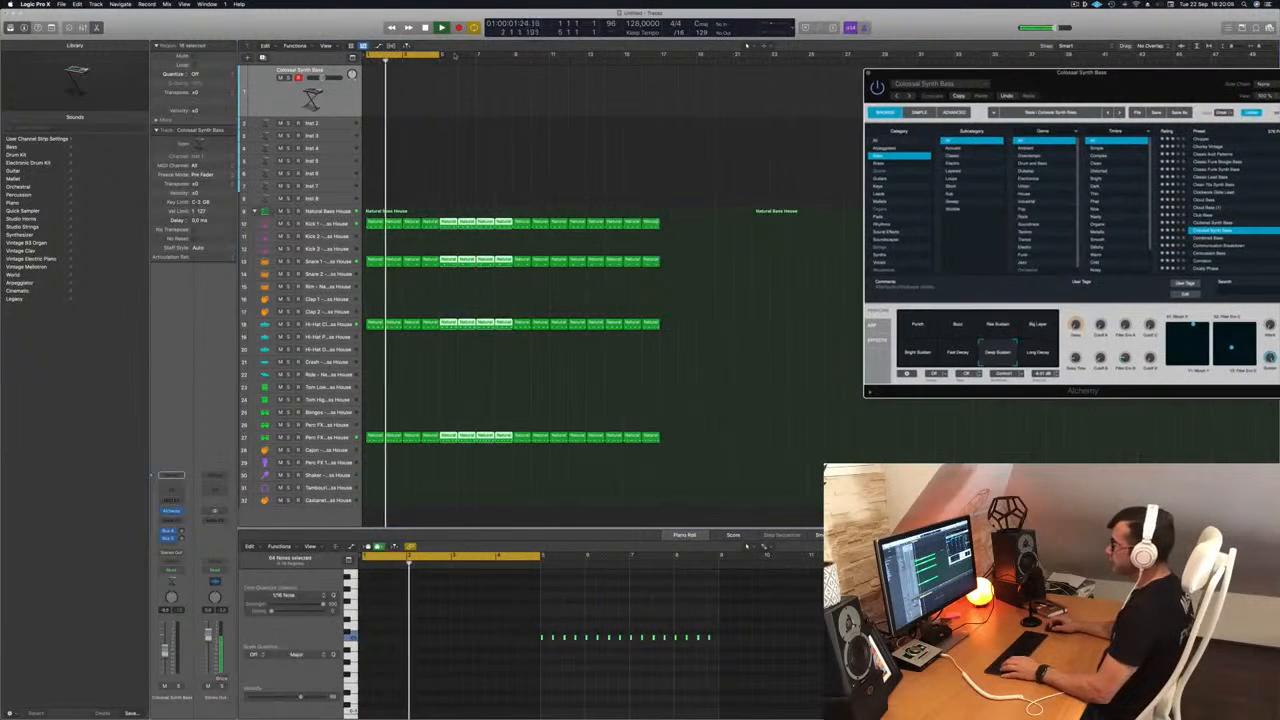
pyautogui.moveTo(438, 55); pyautogui.dragTo(660, 70)
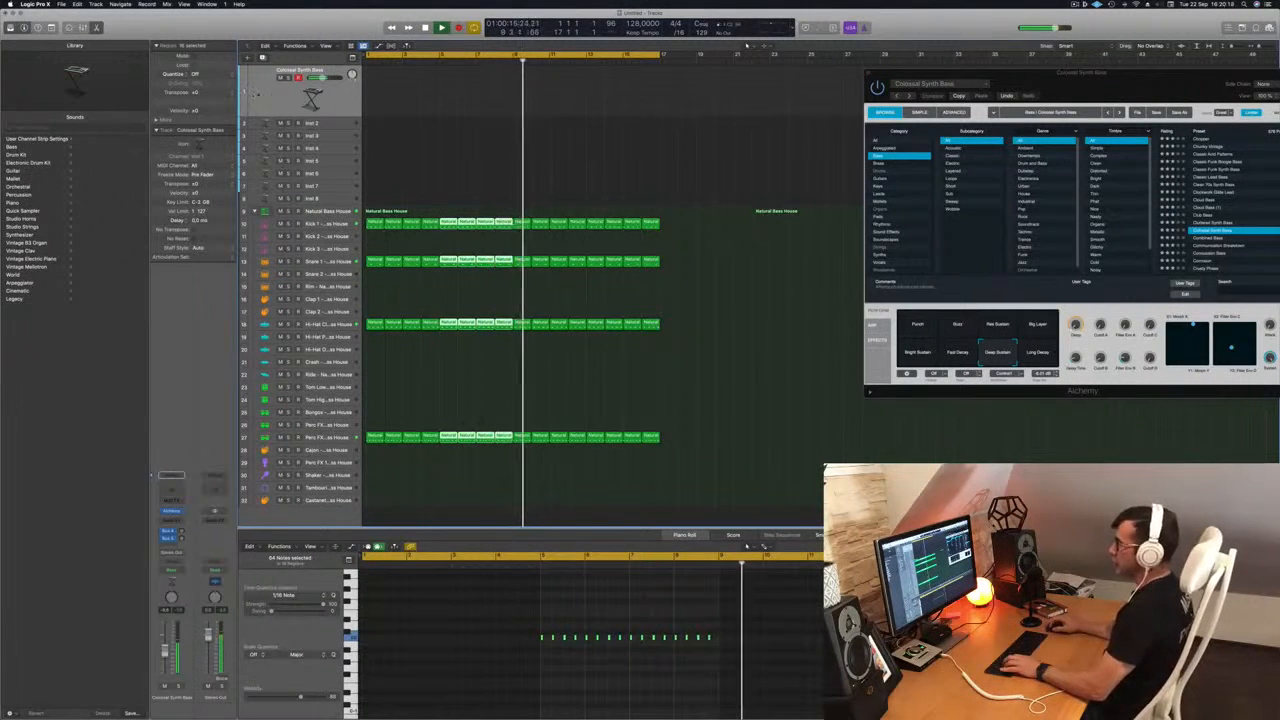
# Add a Compressor to the Colossal Synth Bass channel, side-chain it to Kick 1, turn off auto release and move its window aside
pyautogui.click(171, 519)
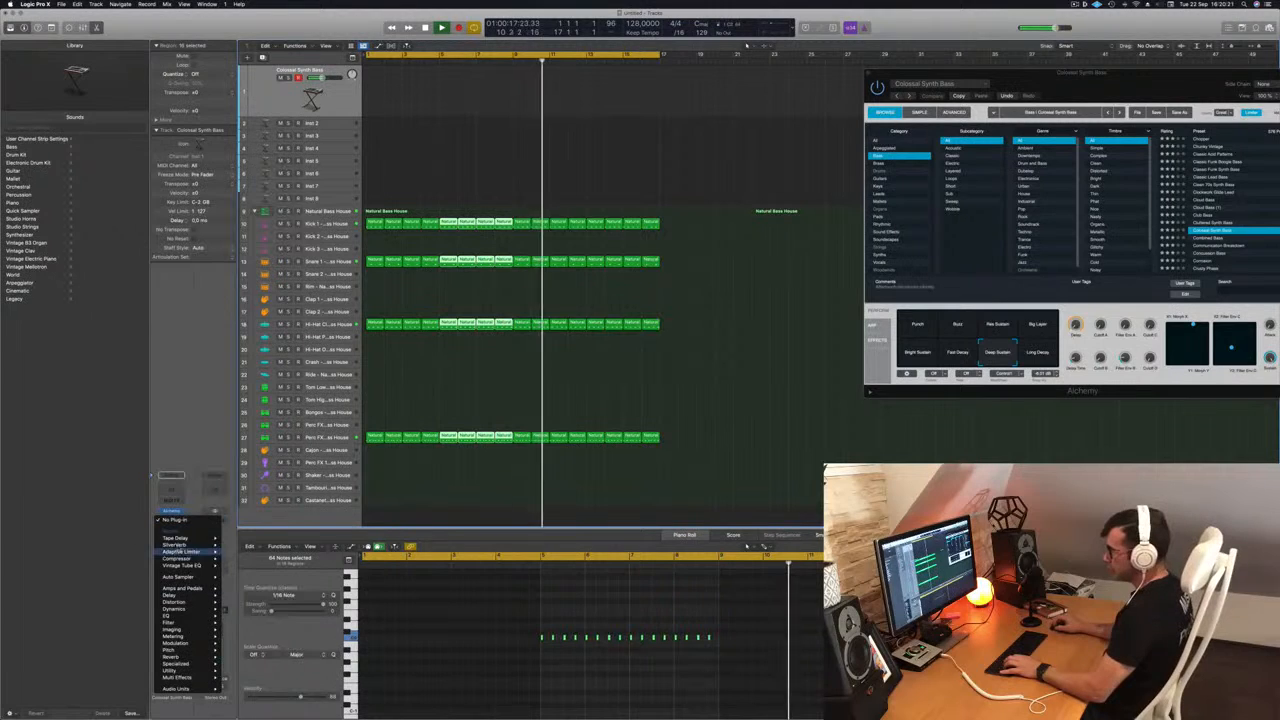
pyautogui.moveTo(176, 557)
pyautogui.click(242, 557)
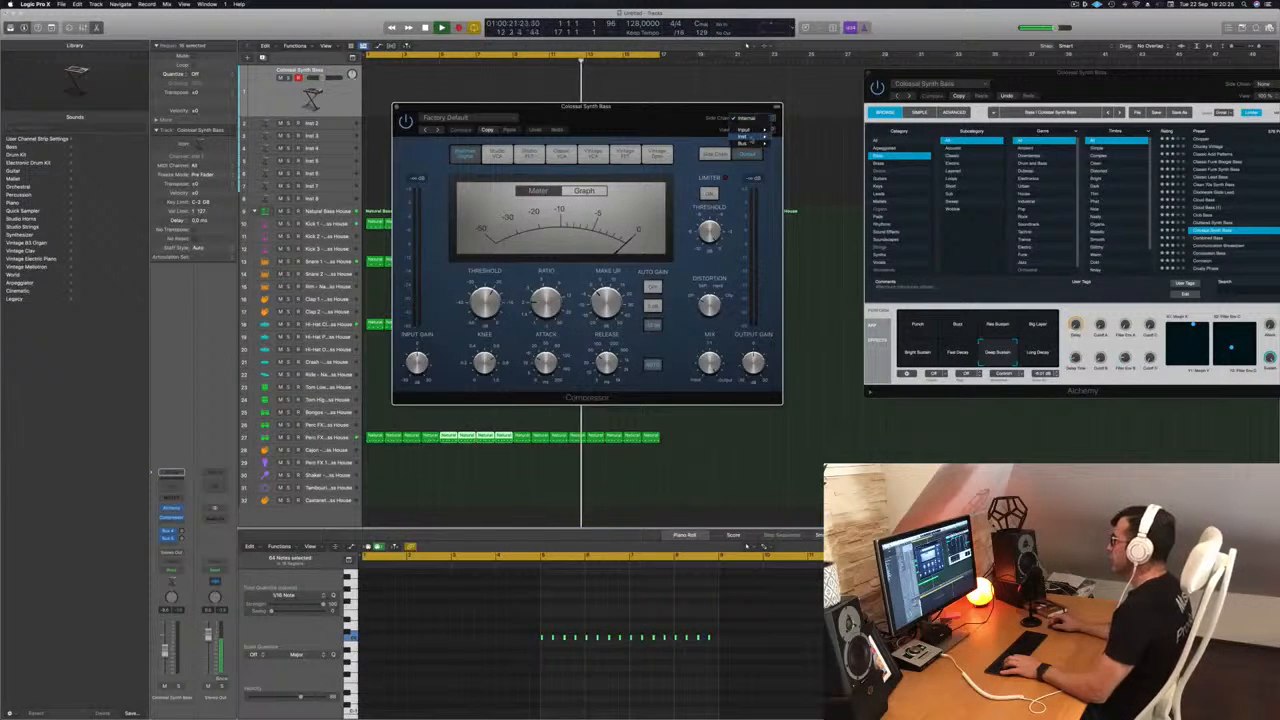
pyautogui.moveTo(765, 136)
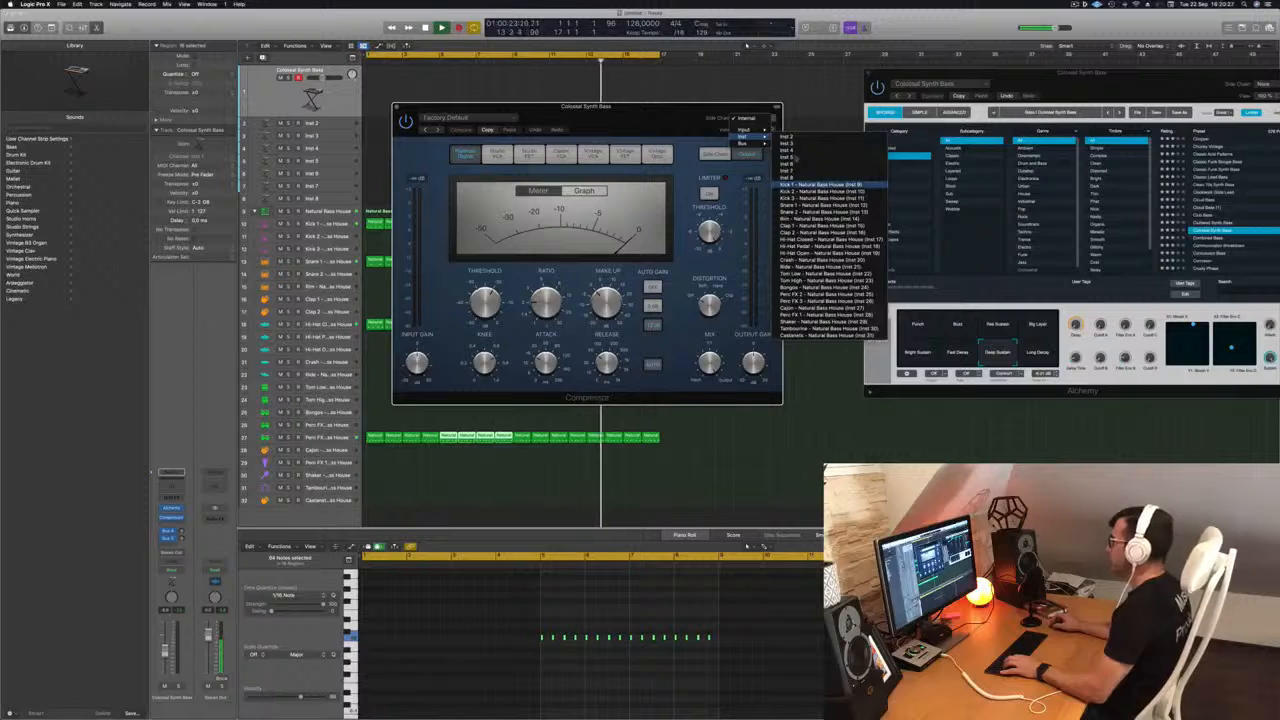
pyautogui.click(789, 176)
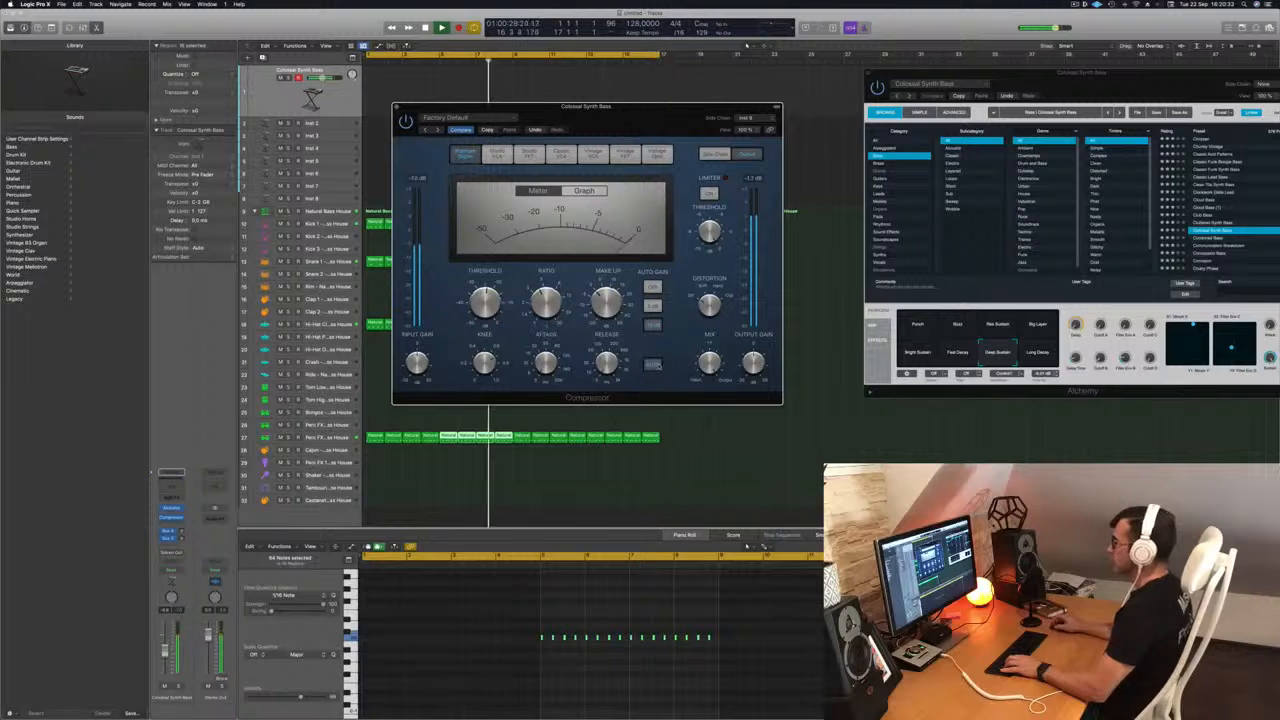
pyautogui.click(656, 365)
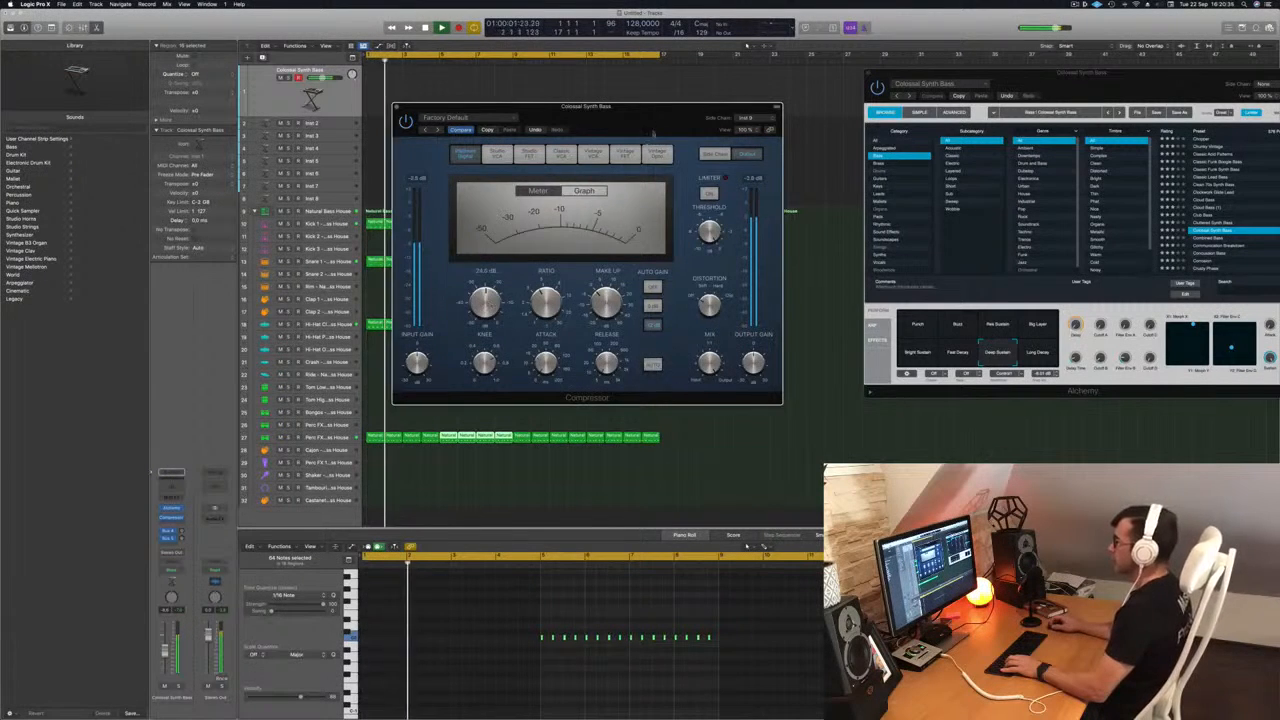
pyautogui.moveTo(652, 131); pyautogui.dragTo(943, 162)
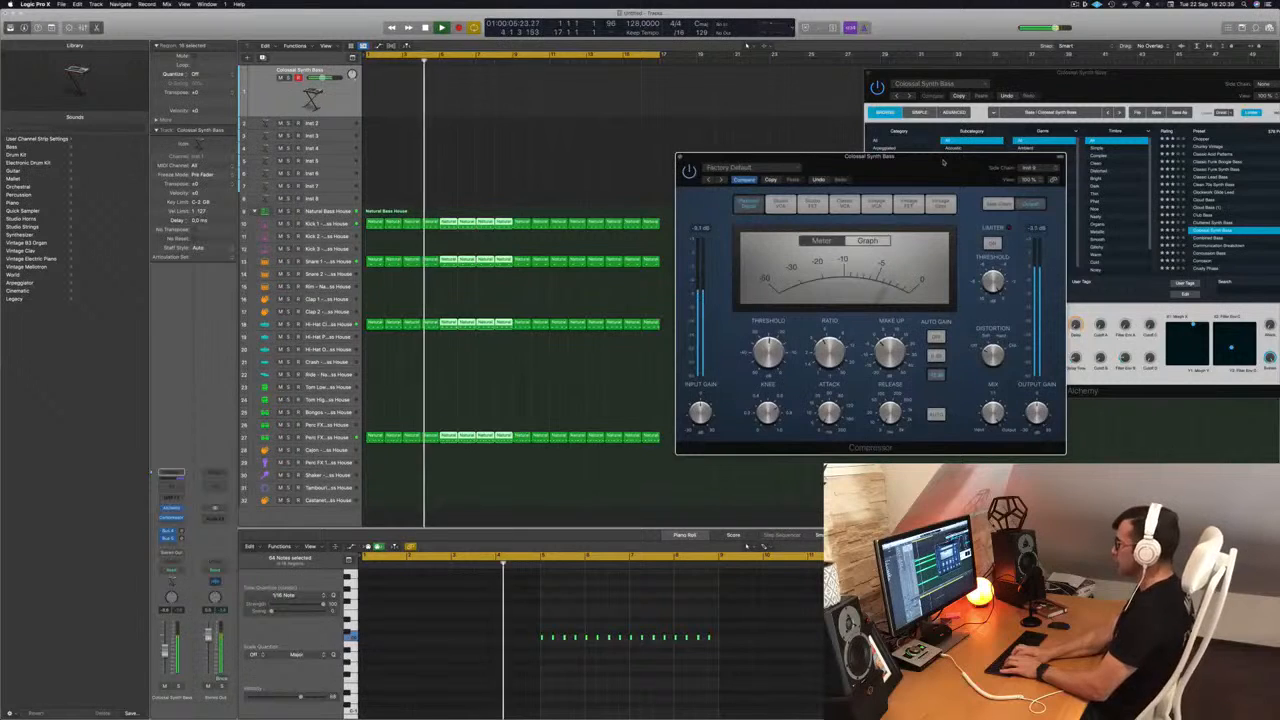
# Try two bass line takes on the Colossal Synth Bass track over the beat and delete both recorded regions
pyautogui.press('r')
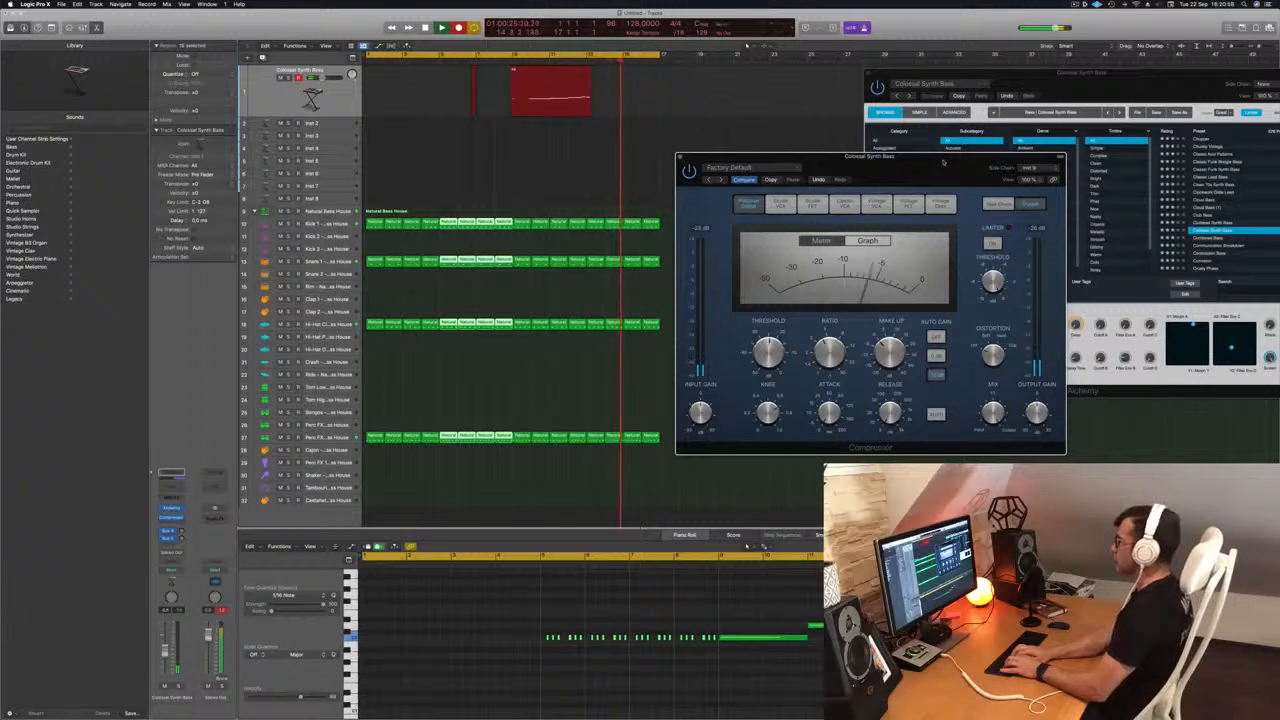
pyautogui.press('space')
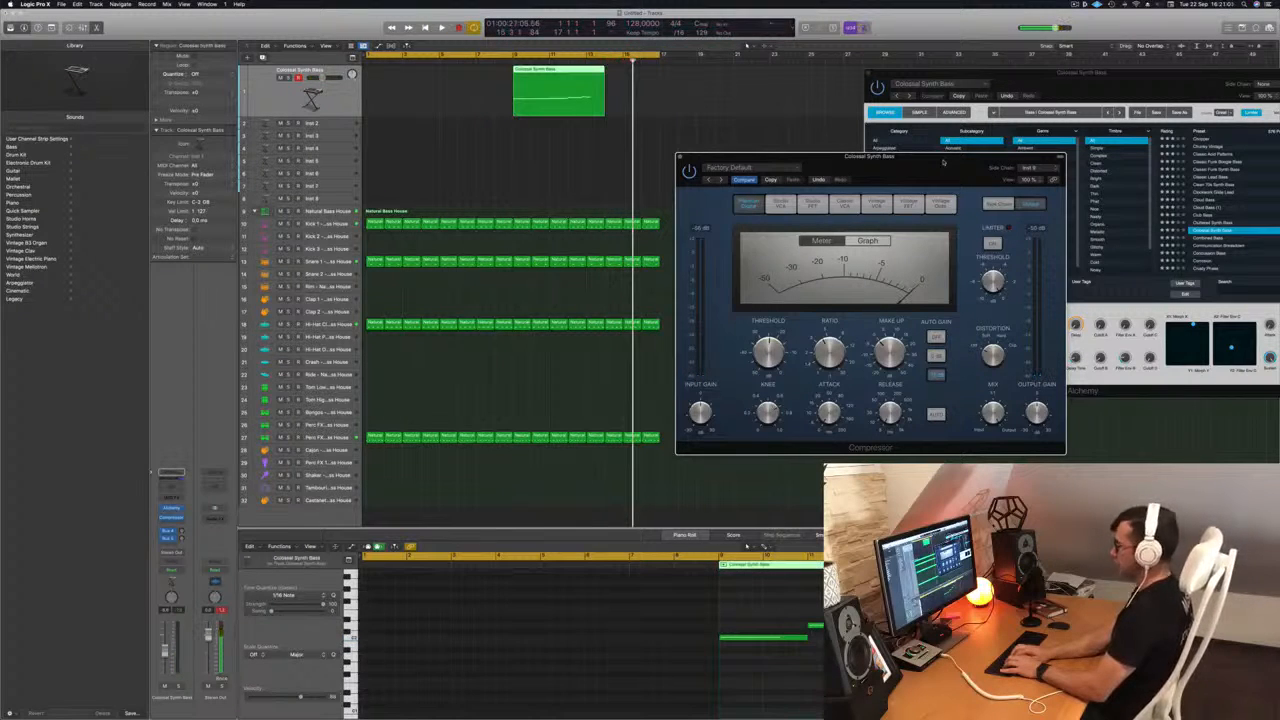
pyautogui.press('r')
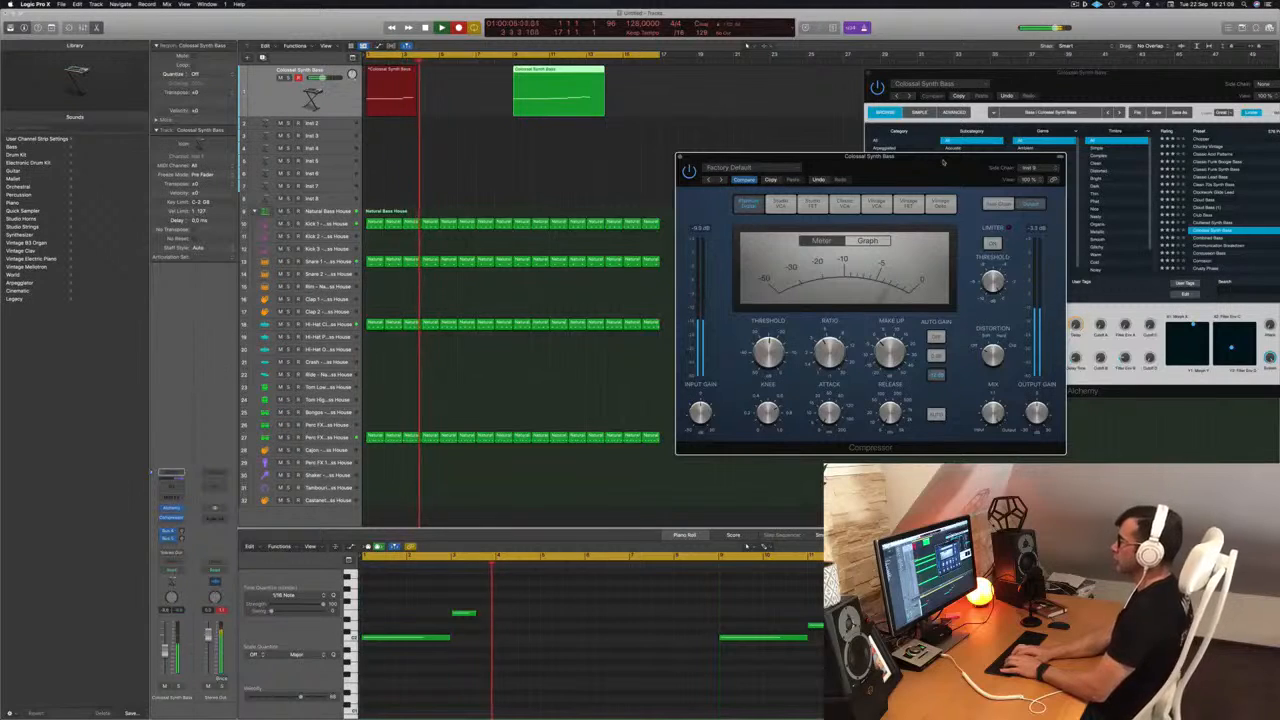
pyautogui.press('space')
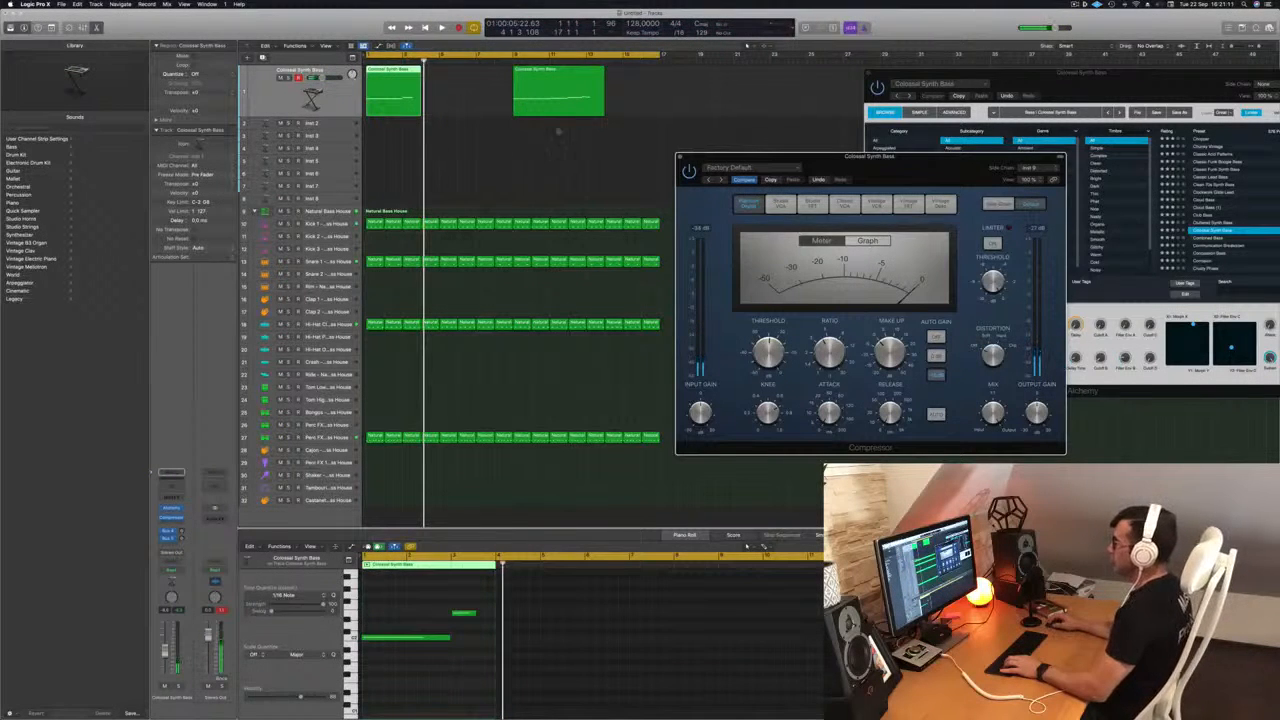
pyautogui.moveTo(634, 114); pyautogui.dragTo(395, 73)
pyautogui.press('Delete')
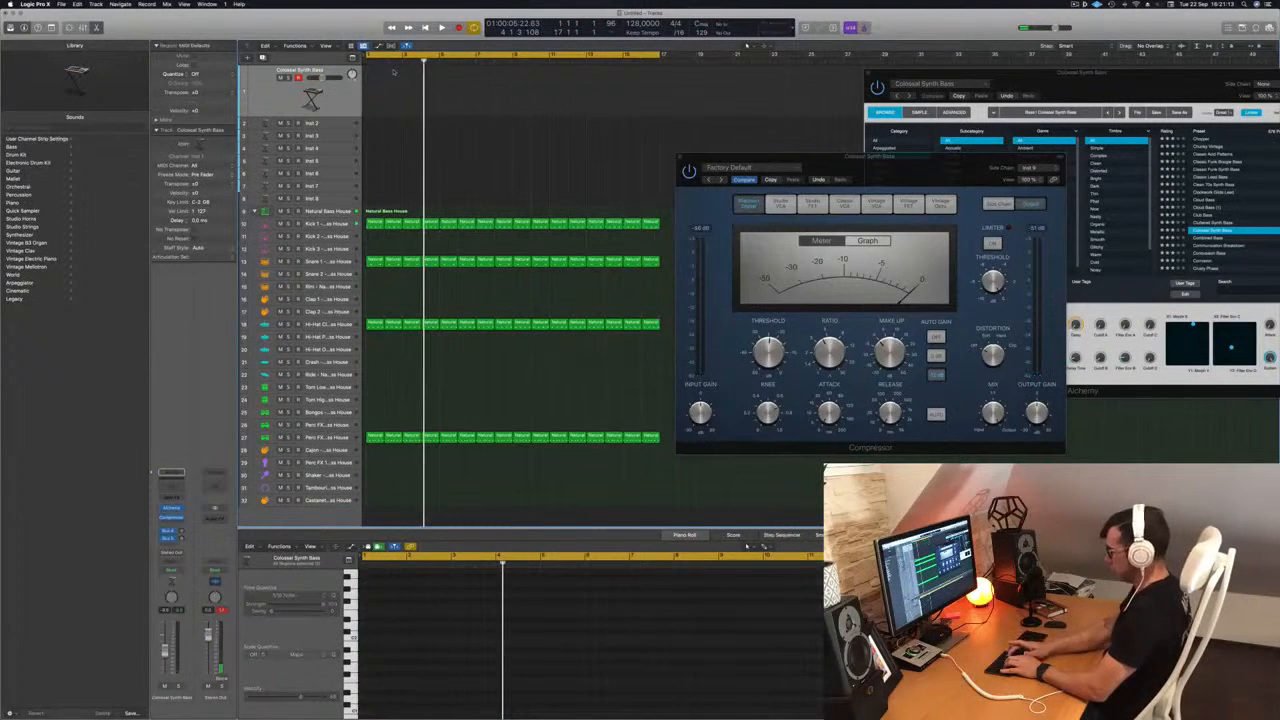
# Record a four-bar bass line on the Colossal Synth Bass track from the project start and play it with the beat
pyautogui.press('r')
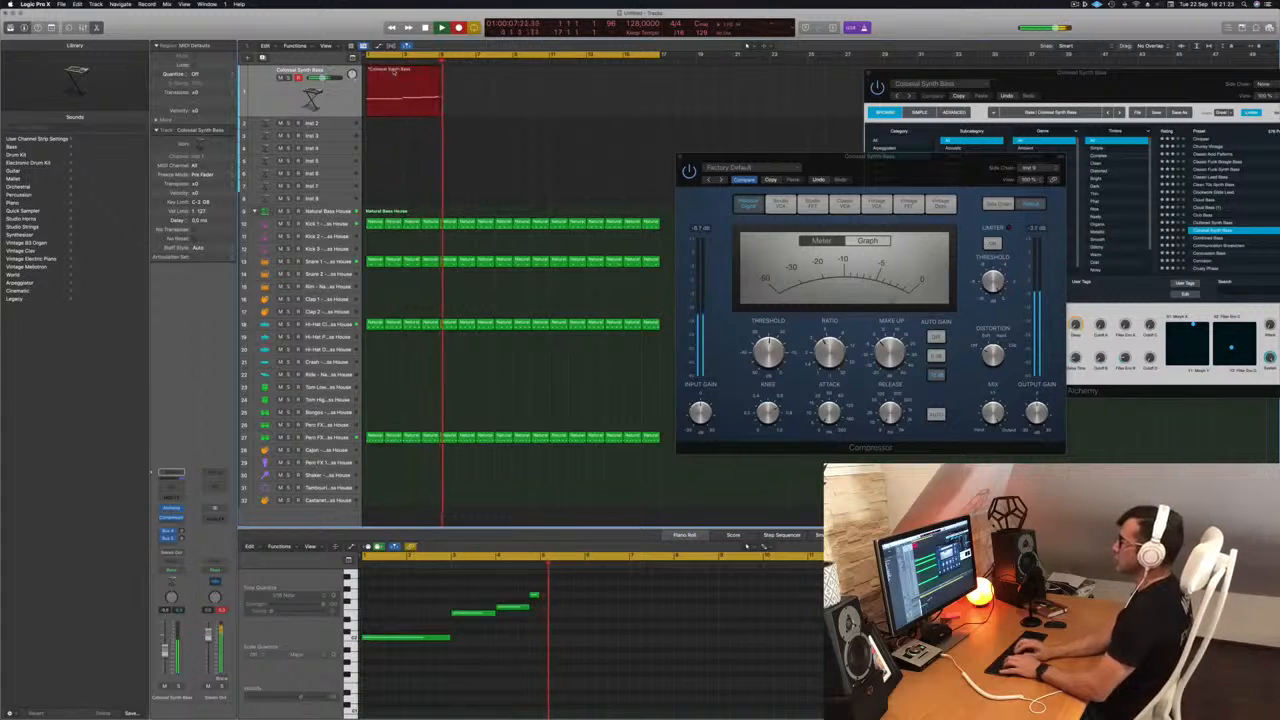
pyautogui.press('space')
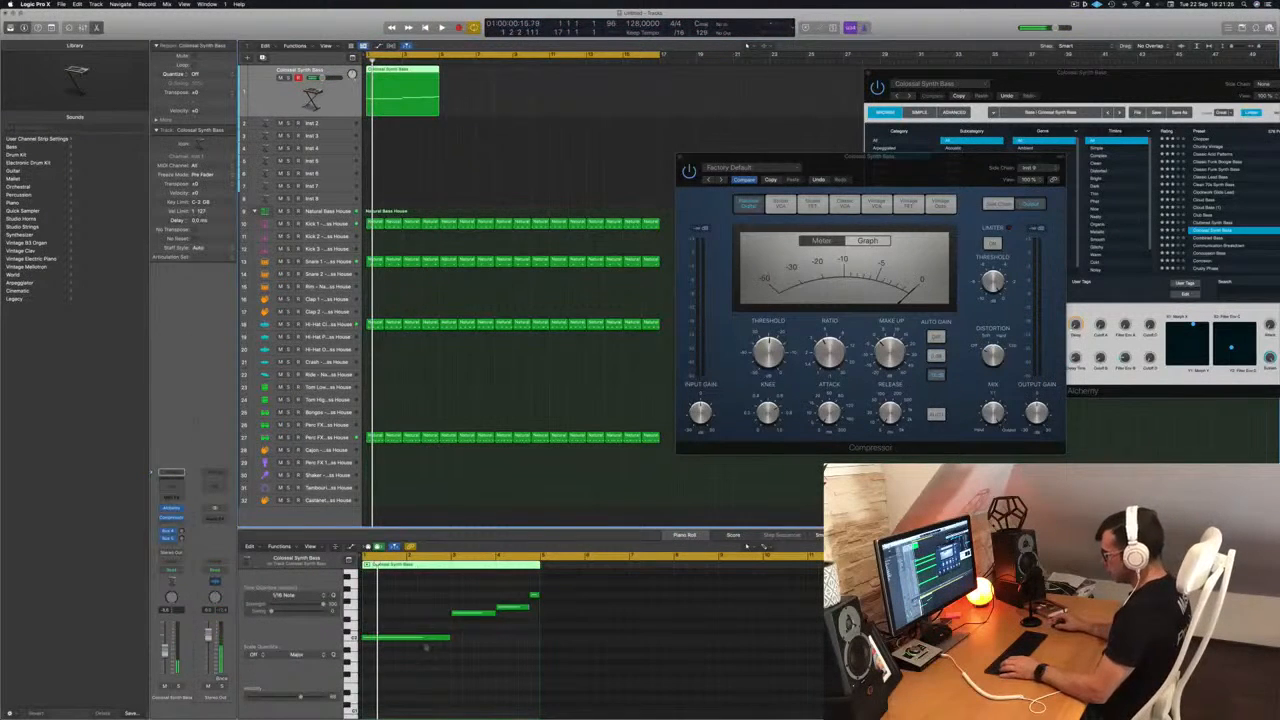
pyautogui.click(415, 626)
pyautogui.press('space')
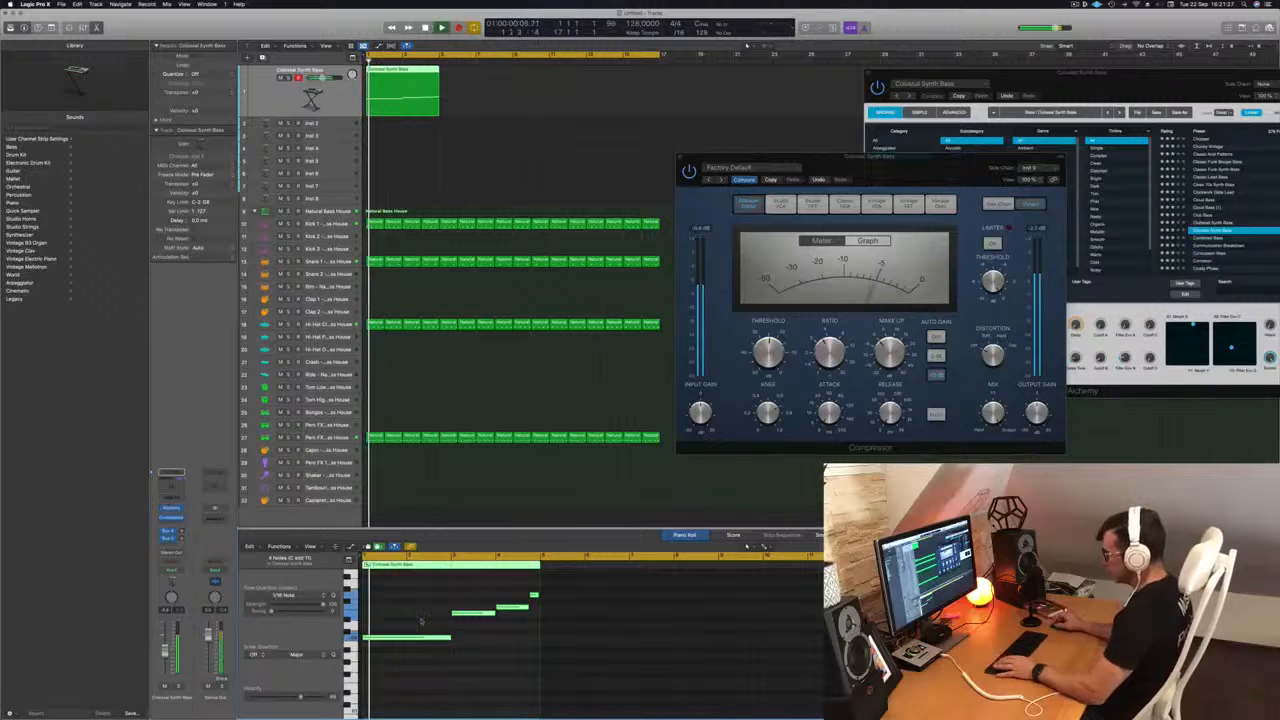
# Swap the pitches of the last two bass notes, raising the third note and lowering the fourth, and replay the loop
pyautogui.press('super+Right')
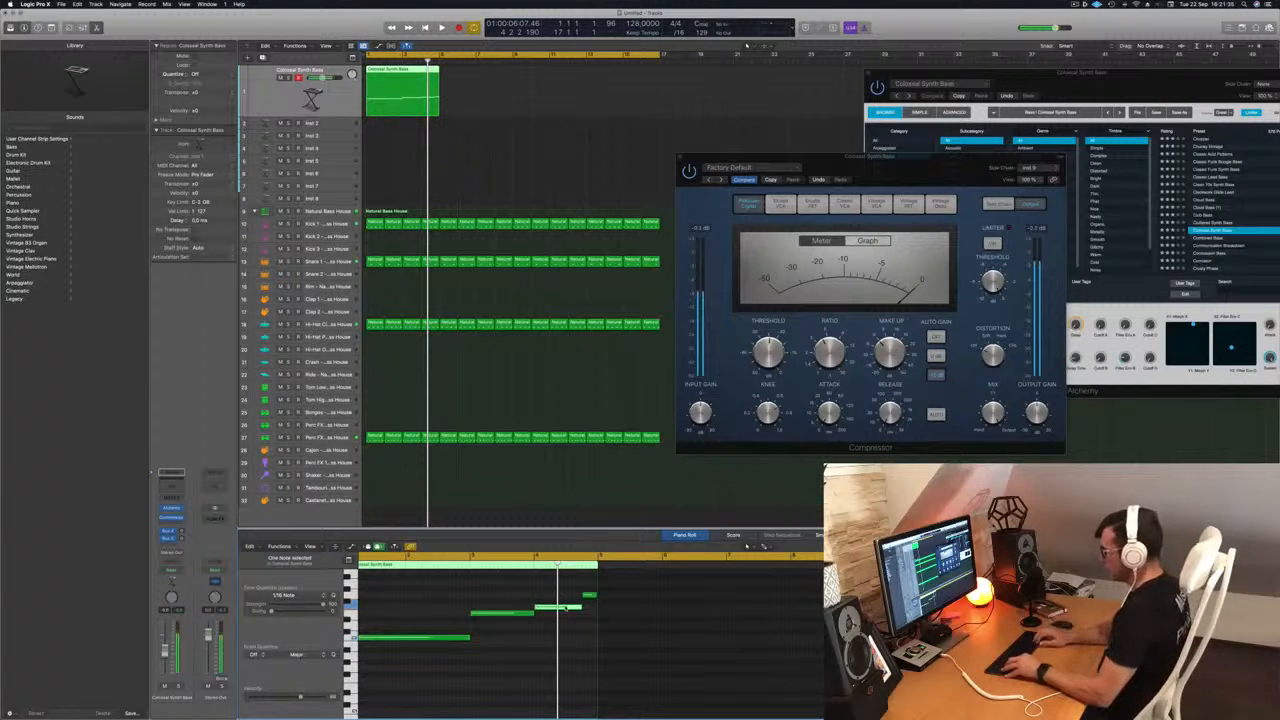
pyautogui.press('Return')
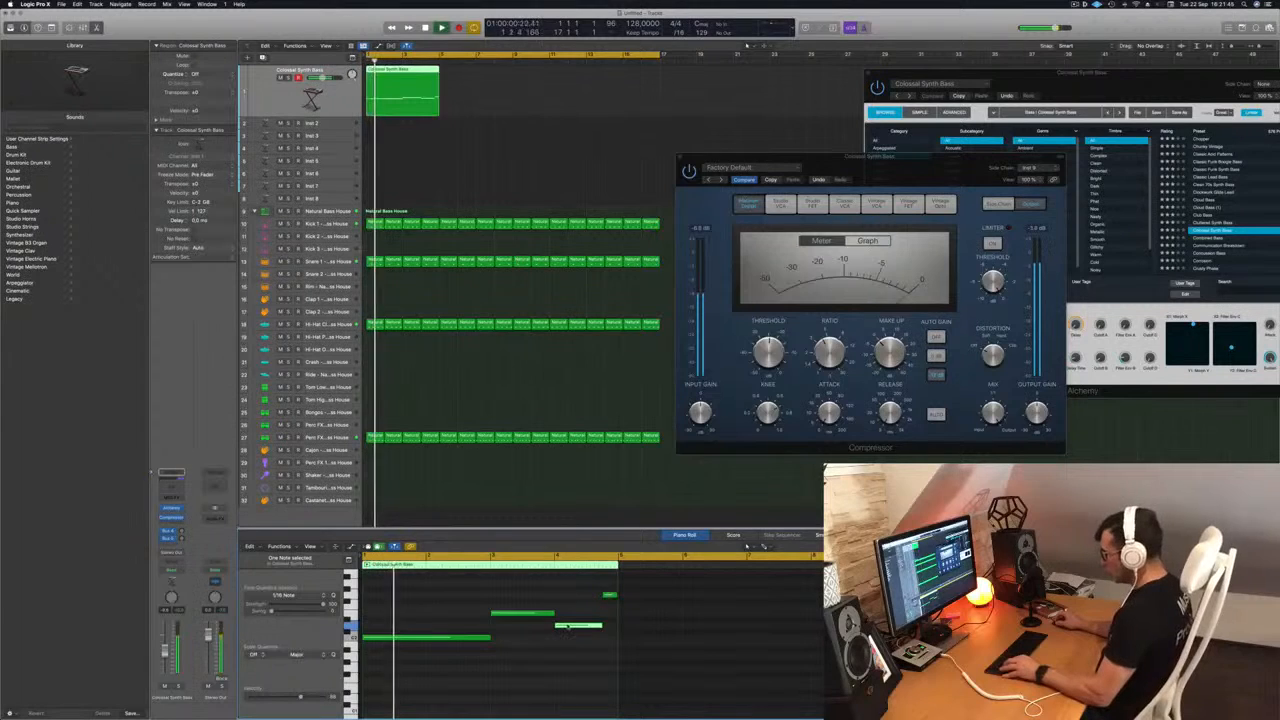
pyautogui.moveTo(567, 626); pyautogui.dragTo(612, 608)
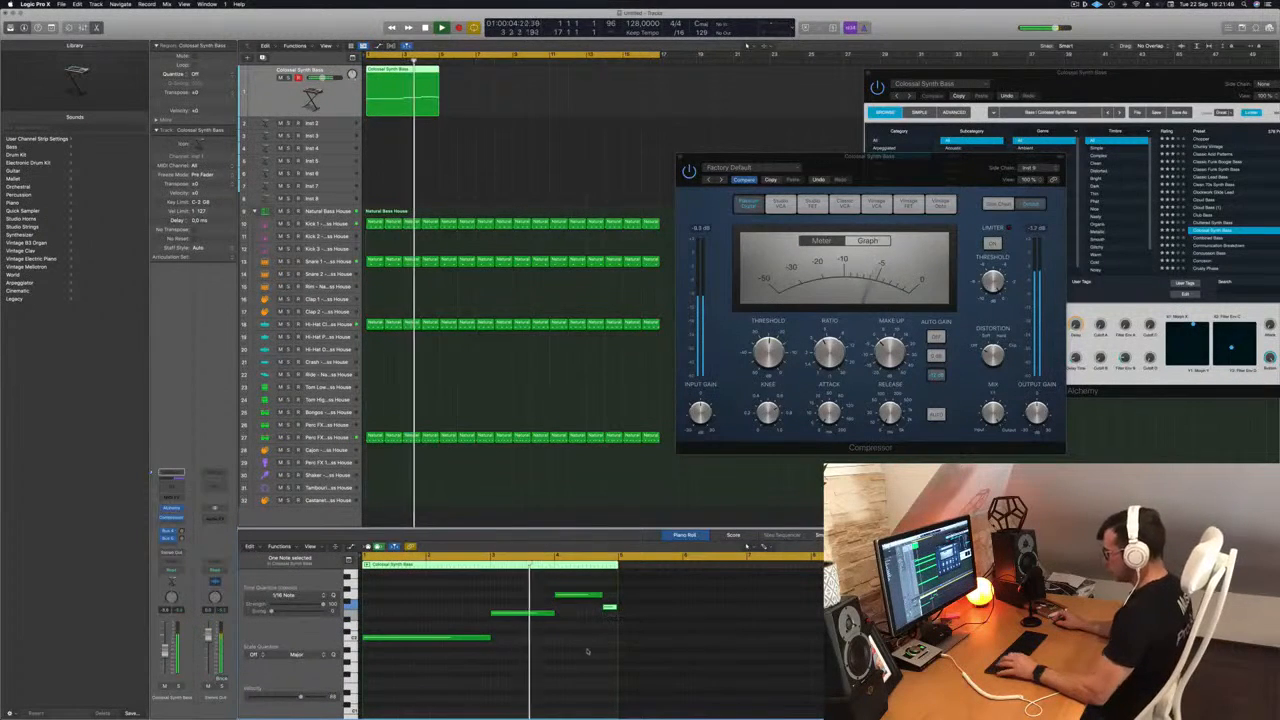
pyautogui.scroll(-2, 441, 606)
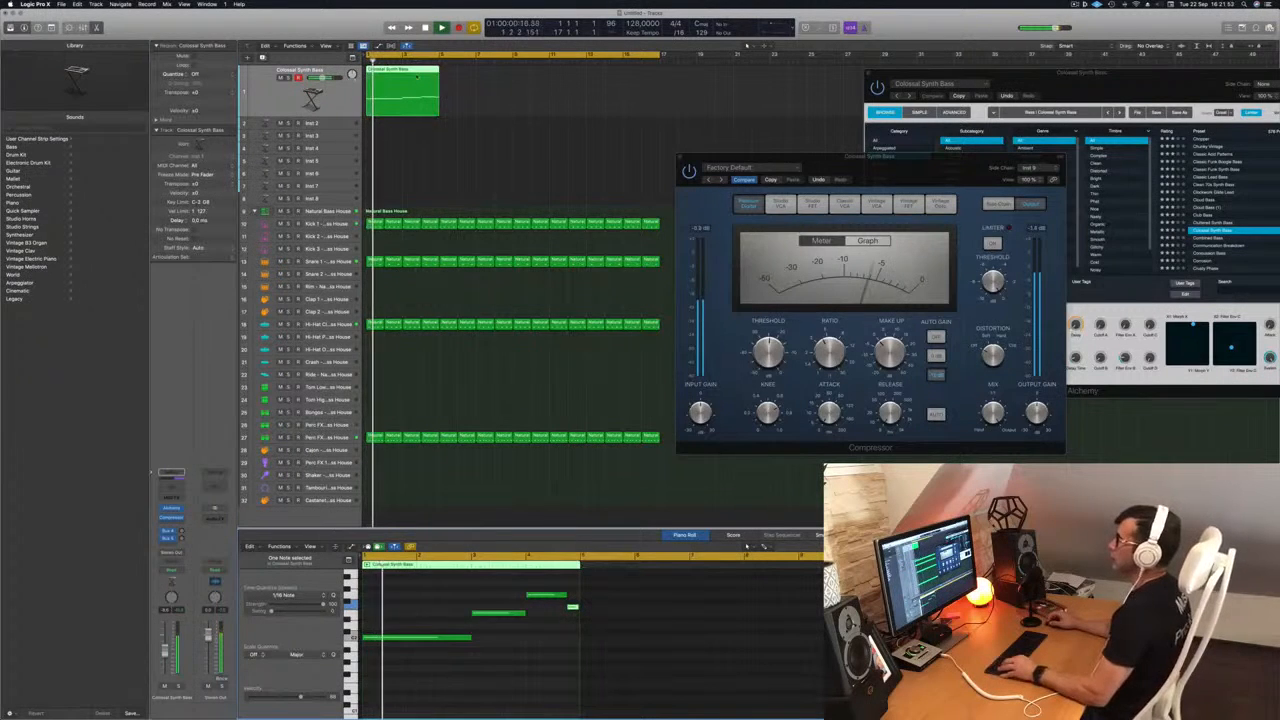
# Duplicate the four-bar bass region directly after itself, delete both bass regions and move the Alchemy window over the Compressor
pyautogui.moveTo(403, 79); pyautogui.dragTo(474, 80)
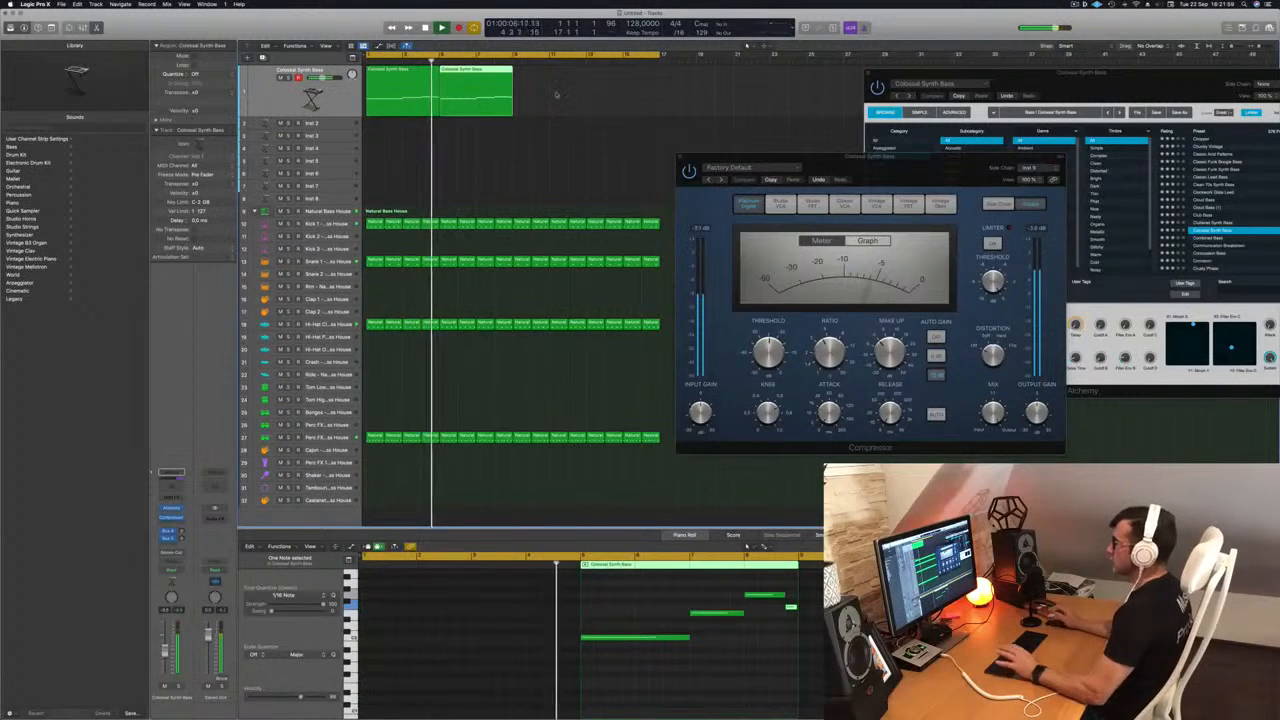
pyautogui.press('Delete')
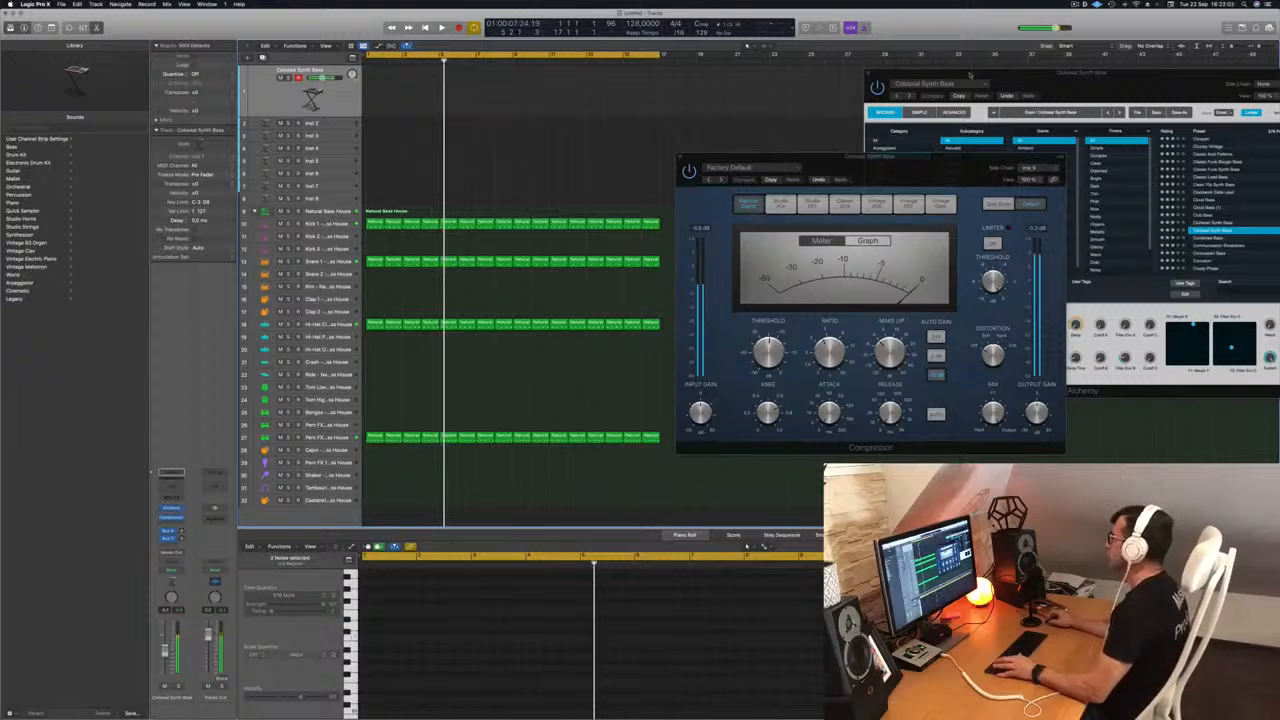
pyautogui.moveTo(1140, 78); pyautogui.dragTo(954, 90)
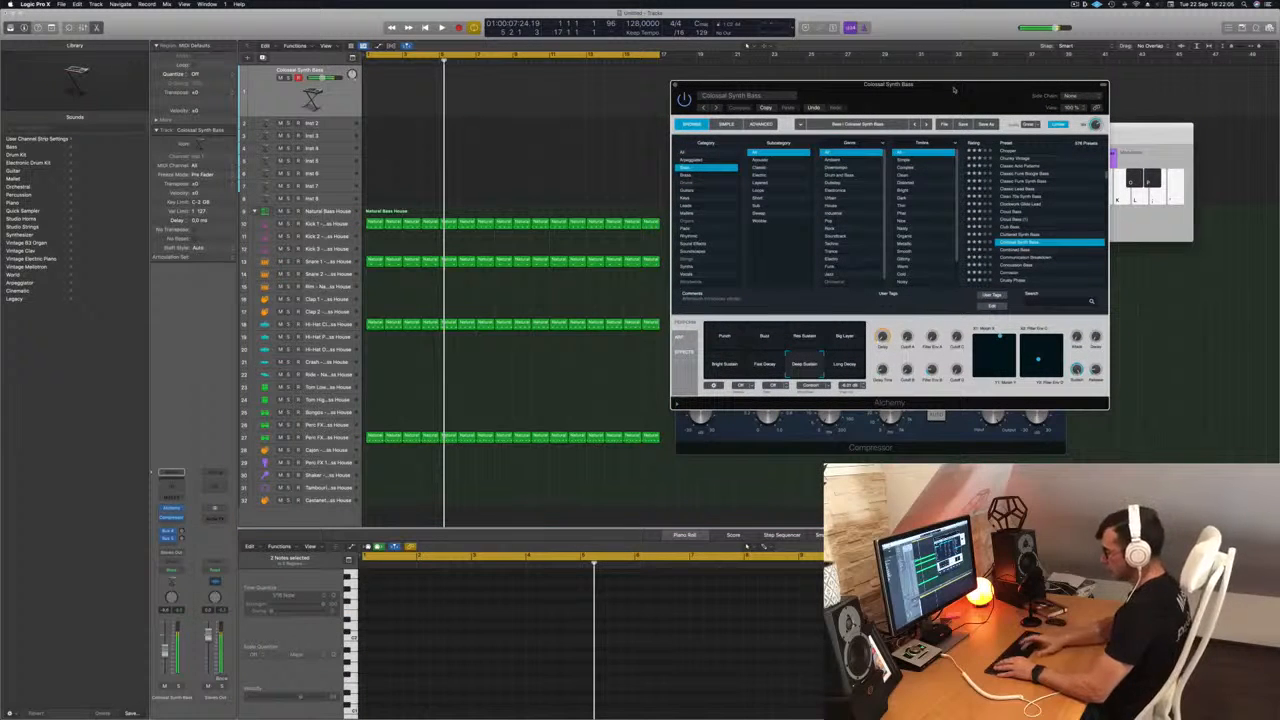
# Record a new bass line of short notes from the project start, redoing the first take, and quantize its notes to 1/16
pyautogui.press('r')
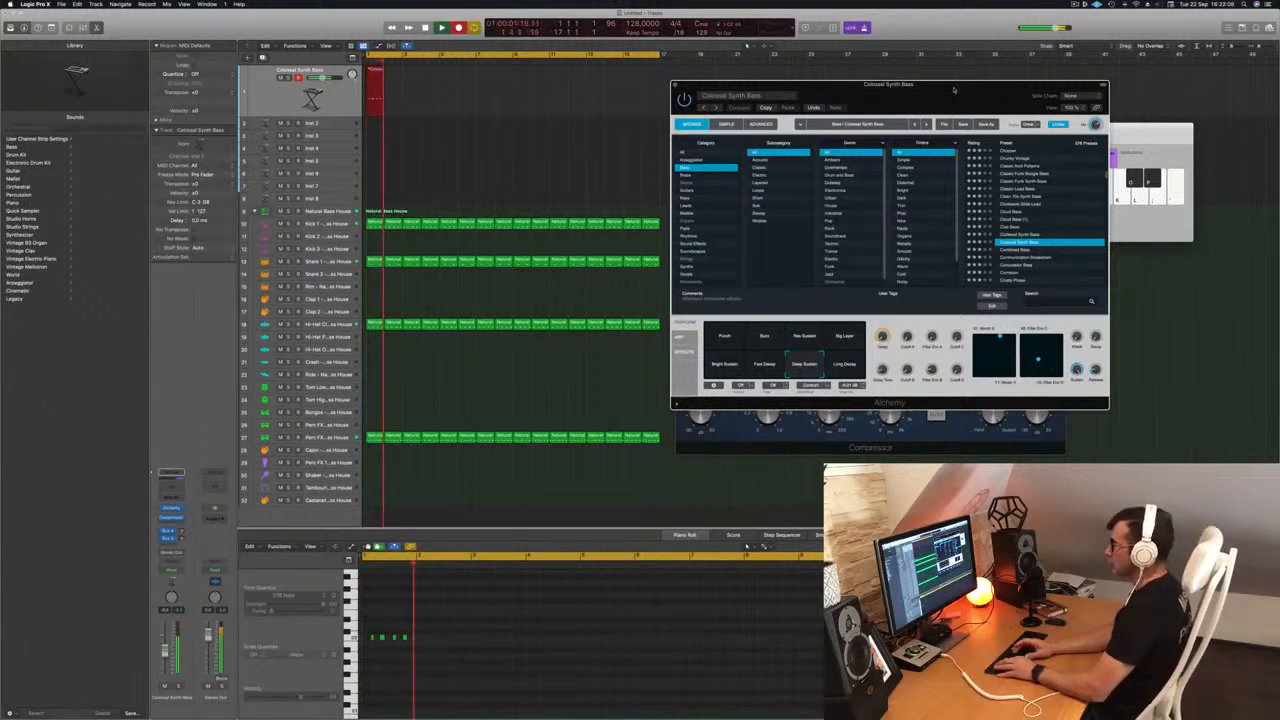
pyautogui.press('space')
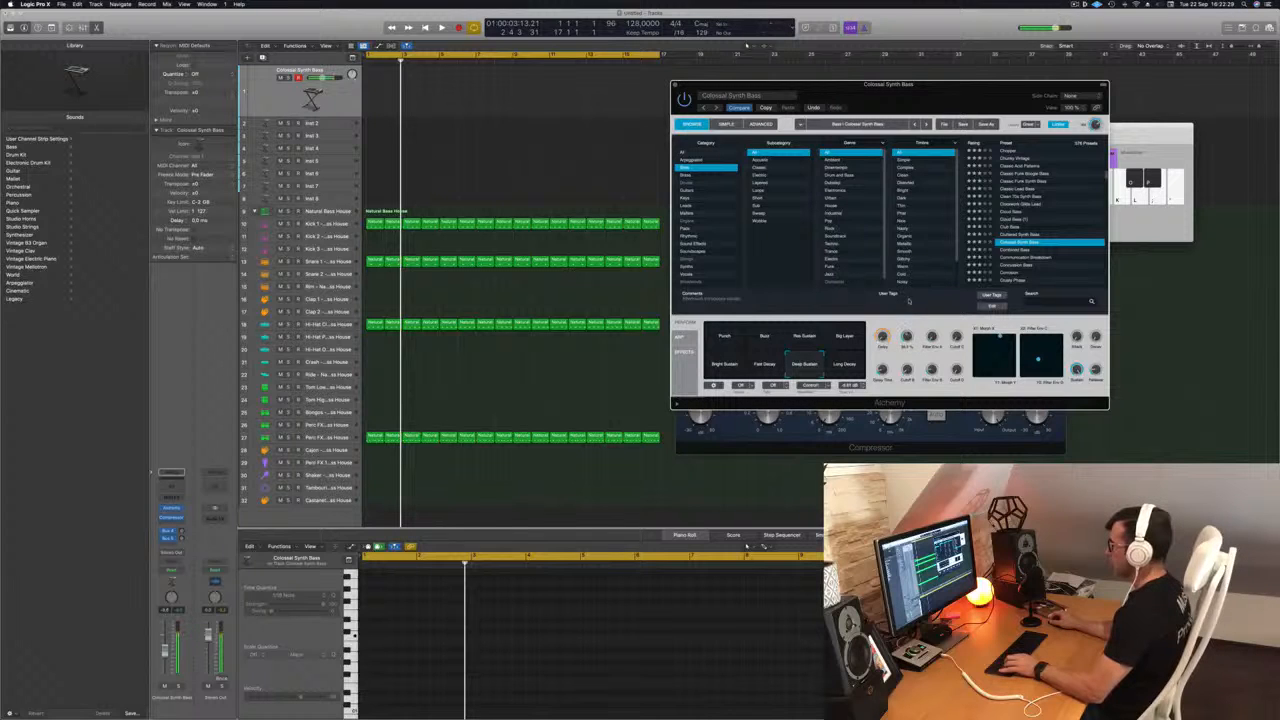
pyautogui.press('space')
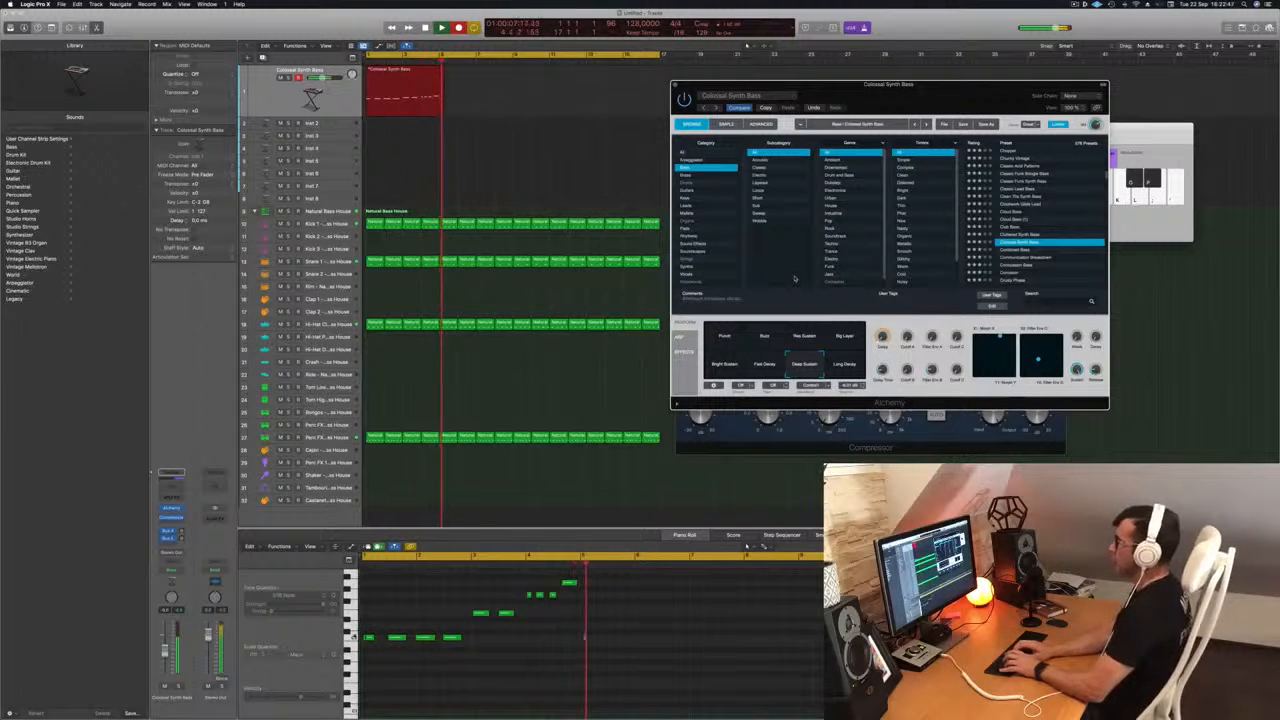
pyautogui.press('space')
pyautogui.click(487, 686)
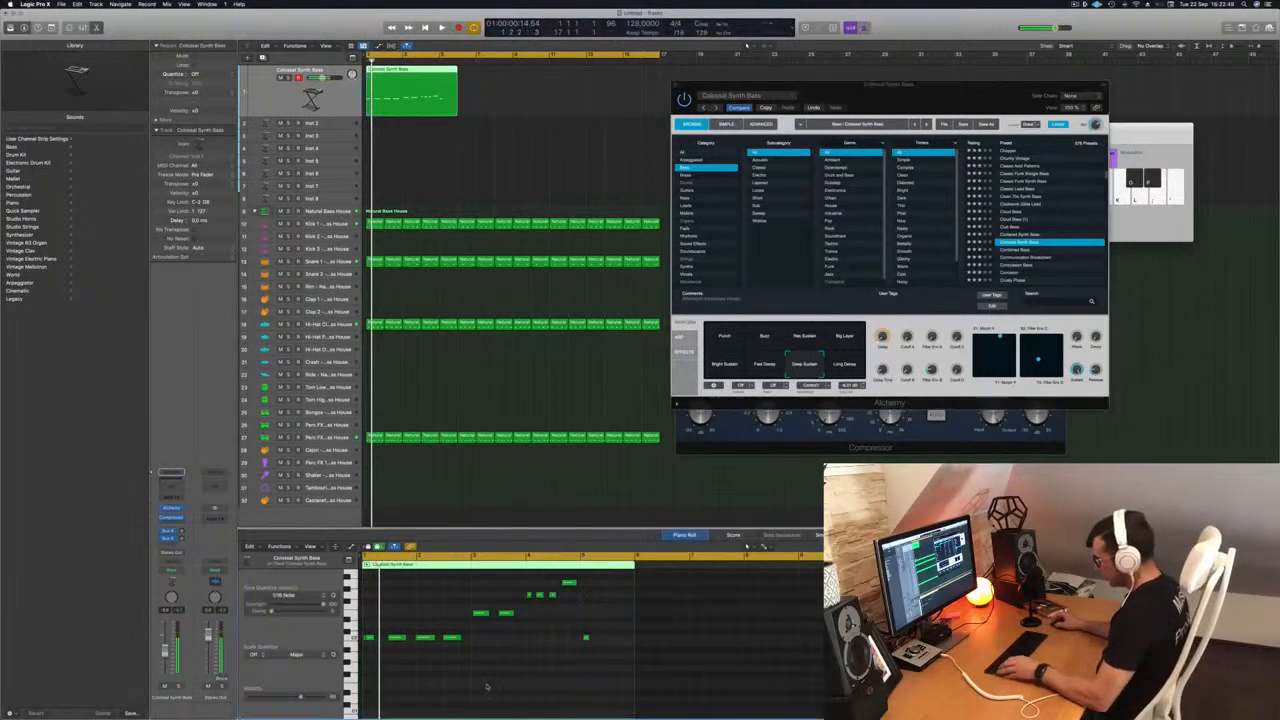
pyautogui.press('space')
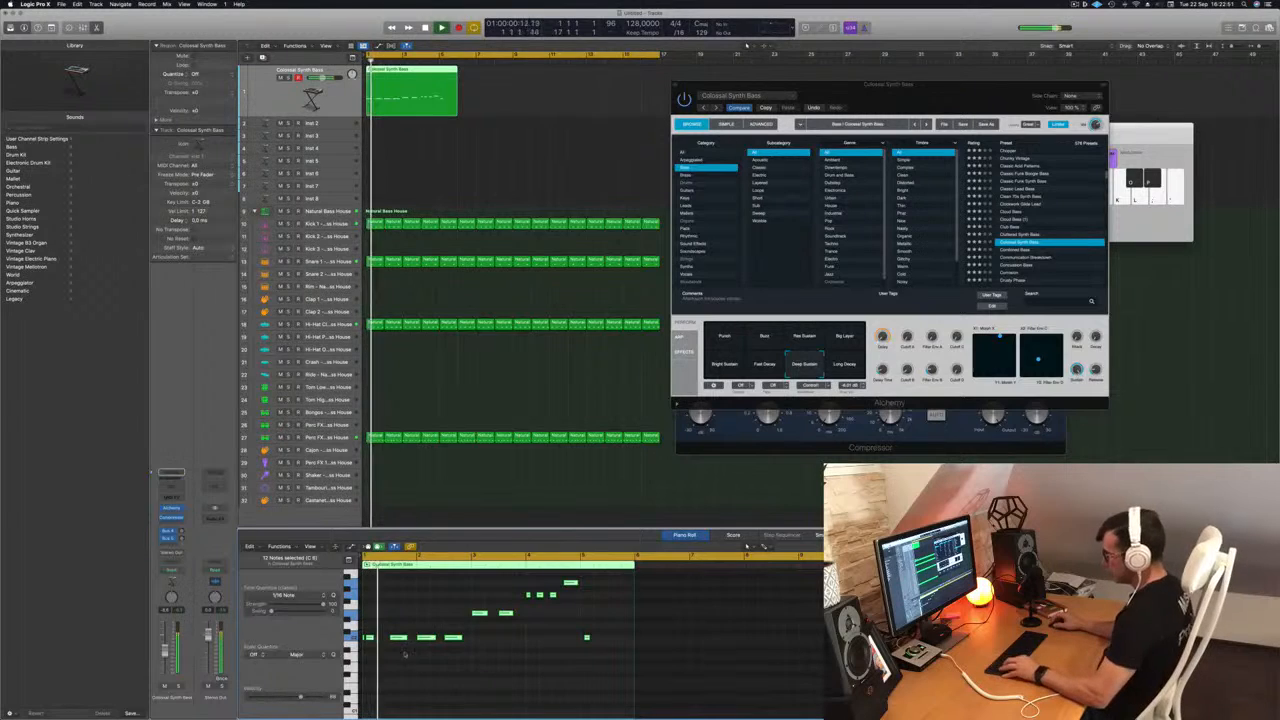
# Shorten the longer bass notes in bars 1 to 3 to match the shorter ones while the loop plays
pyautogui.scroll(4, 377, 652)
pyautogui.hscroll(-3, 377, 652)
pyautogui.press('space')
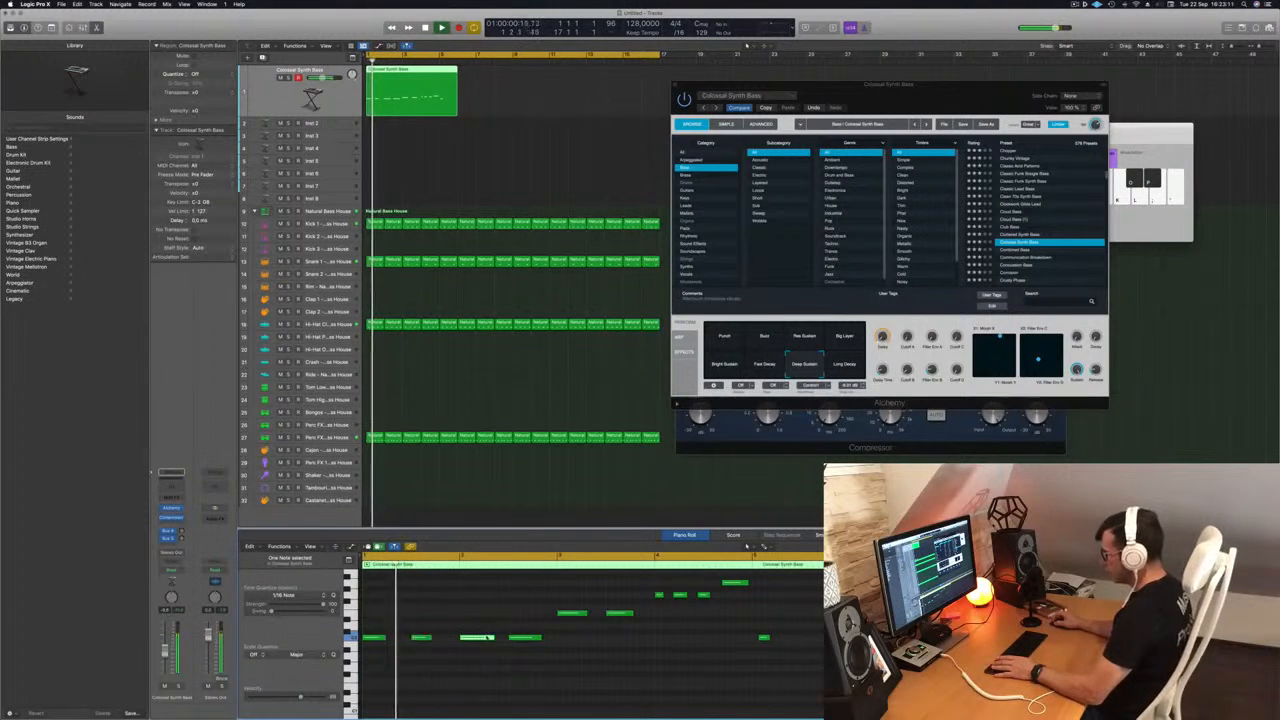
pyautogui.click(474, 638)
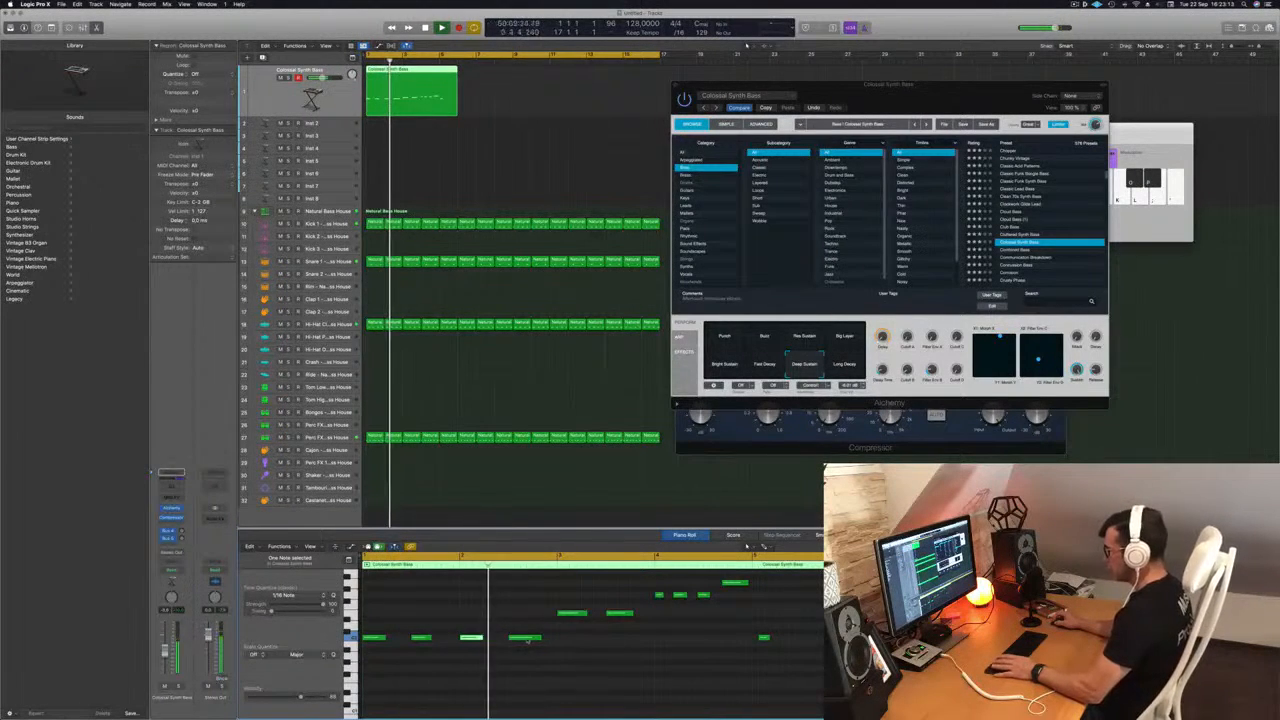
pyautogui.moveTo(540, 637); pyautogui.dragTo(531, 638)
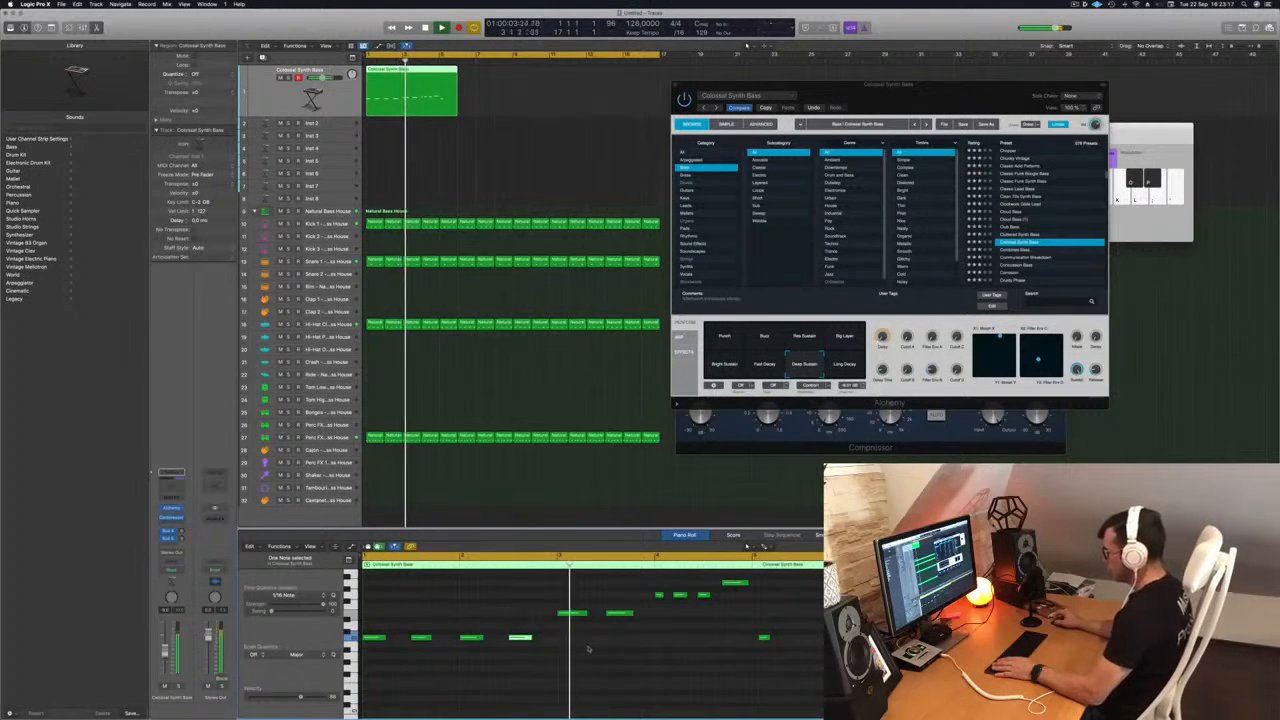
pyautogui.moveTo(586, 613); pyautogui.dragTo(628, 614)
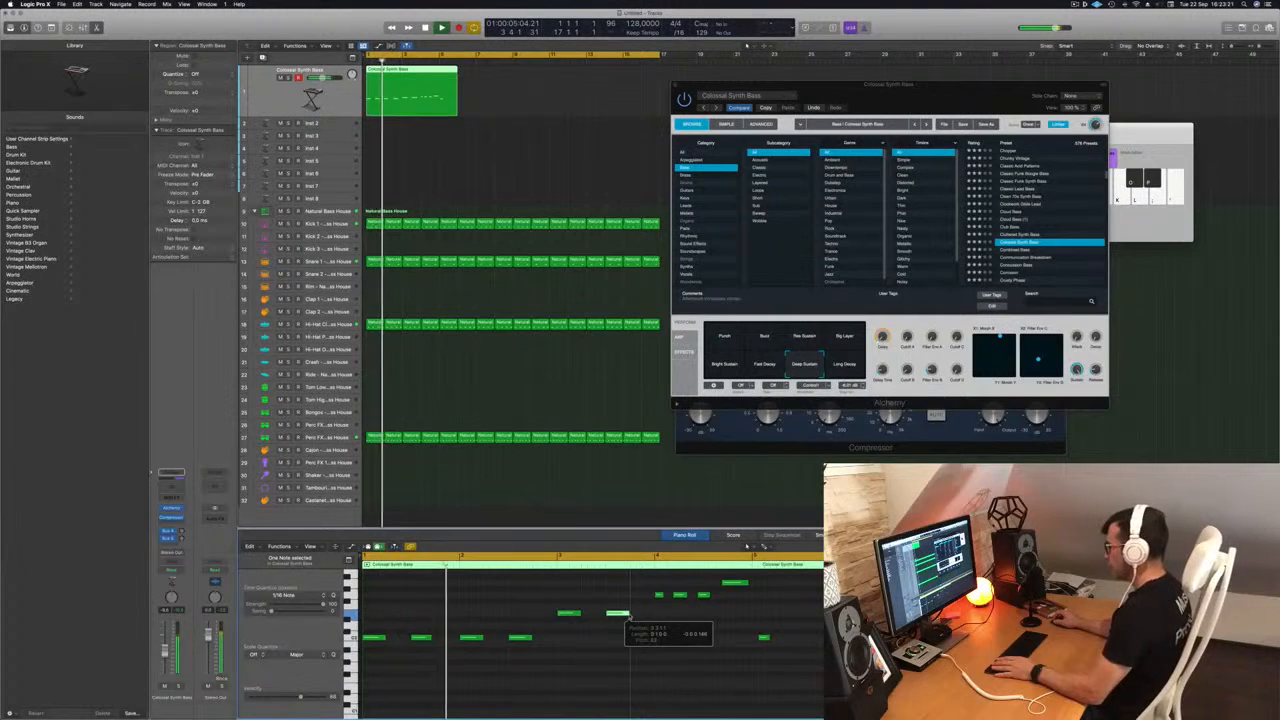
# Delete the highest bass note at the end of bar 4 while listening to the line
pyautogui.scroll(3, 640, 625)
pyautogui.press('super+Left')
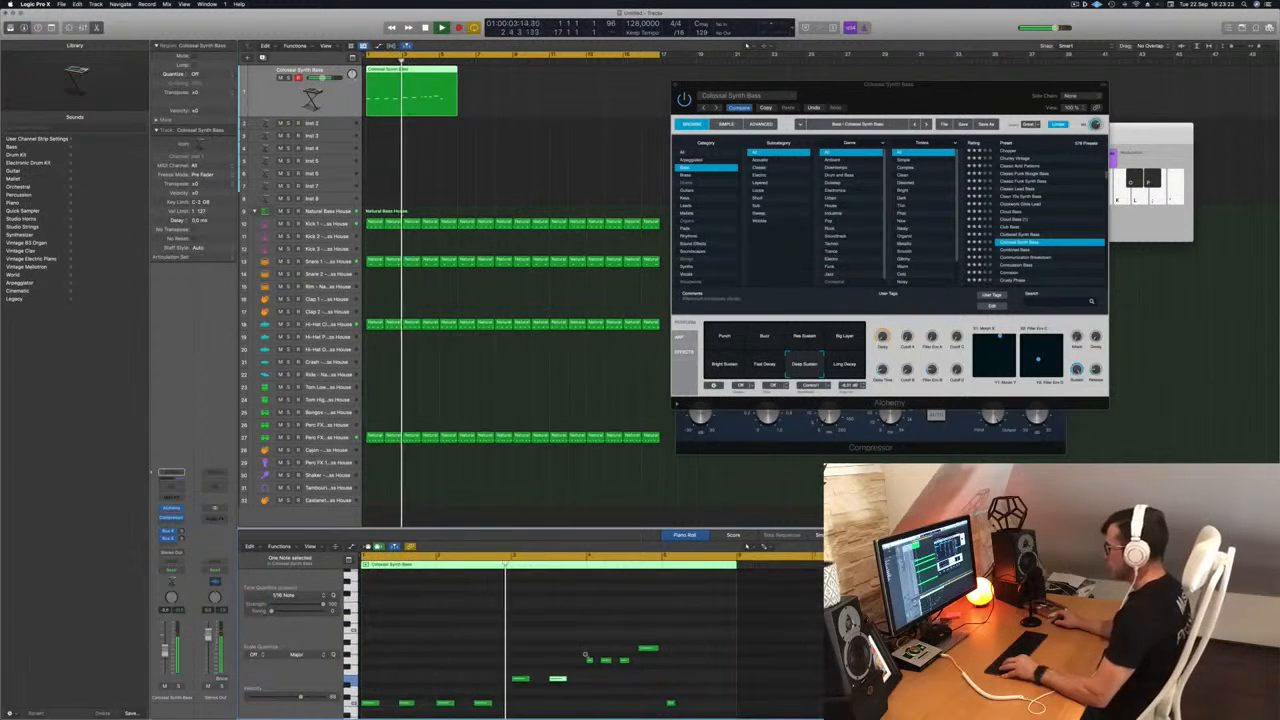
pyautogui.hscroll(-1, 586, 654)
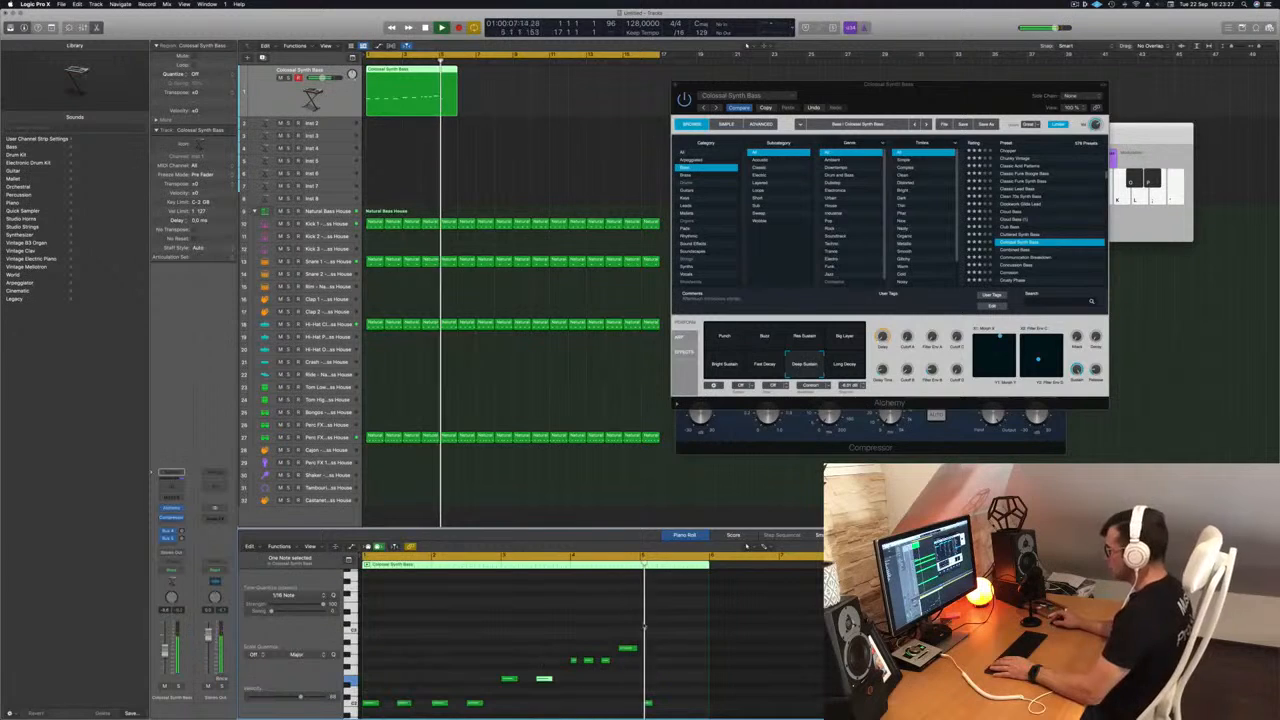
pyautogui.press('Return')
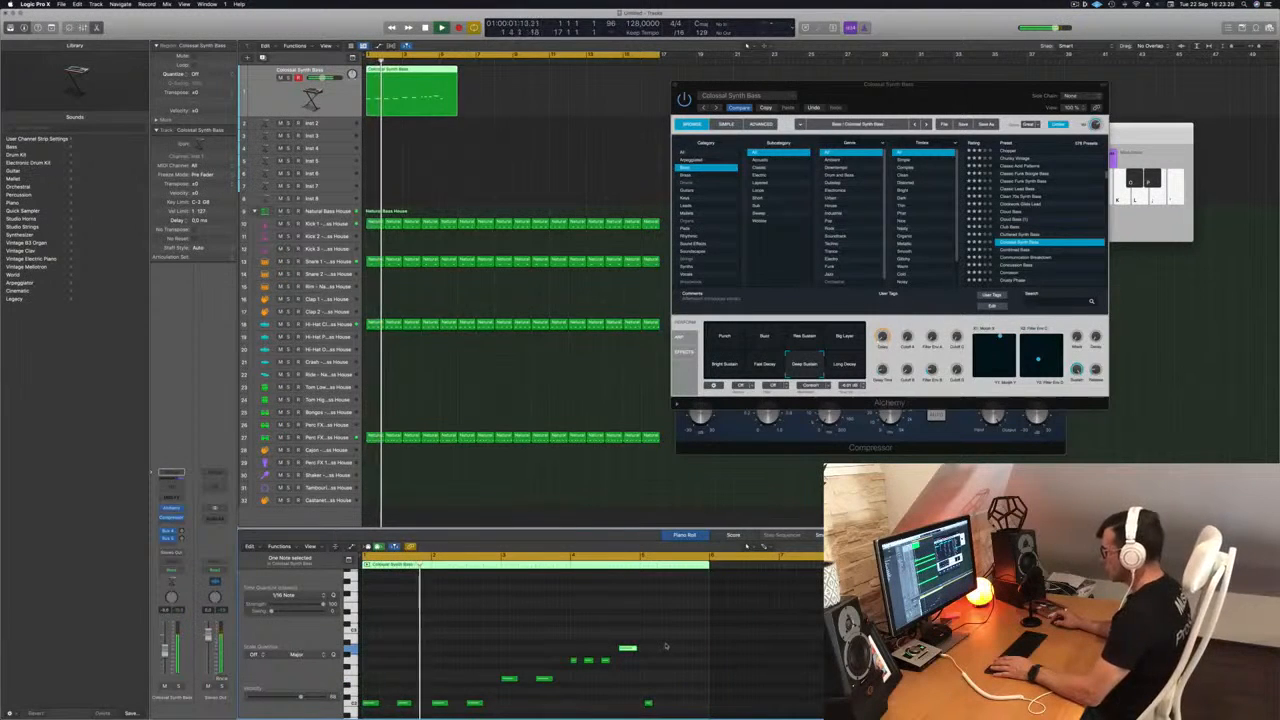
pyautogui.moveTo(664, 639); pyautogui.dragTo(624, 661)
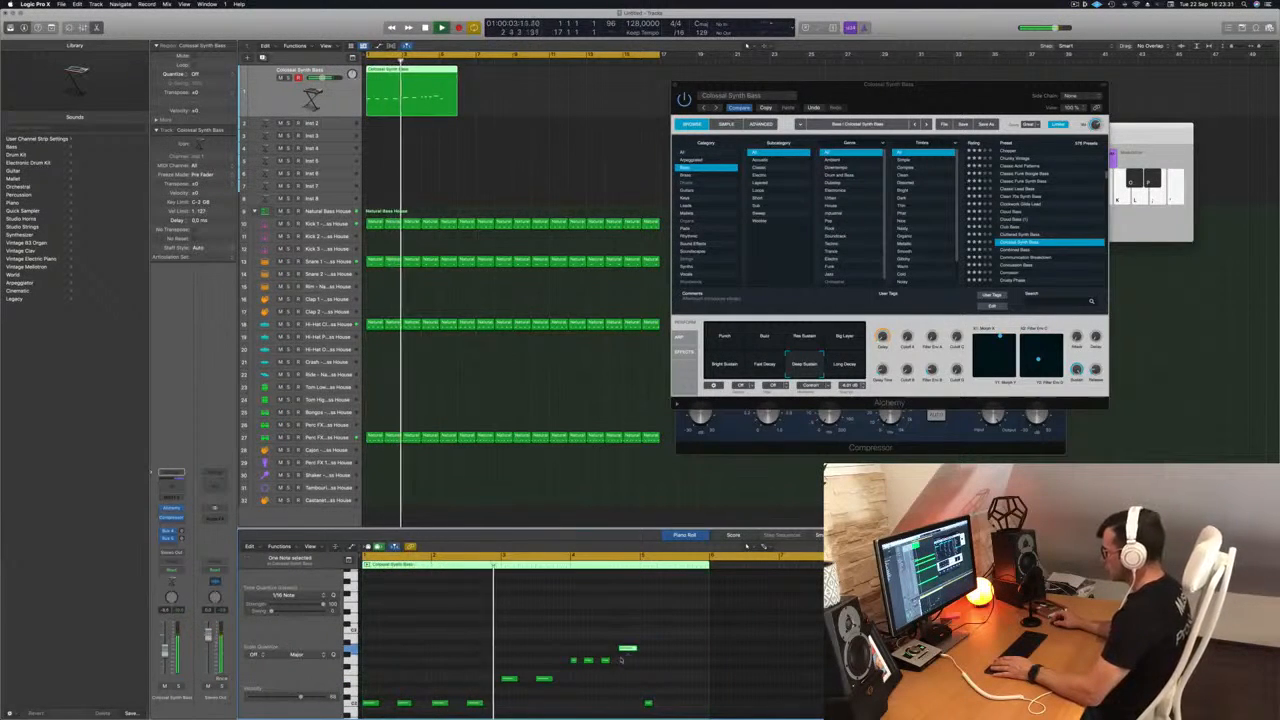
pyautogui.press('Delete')
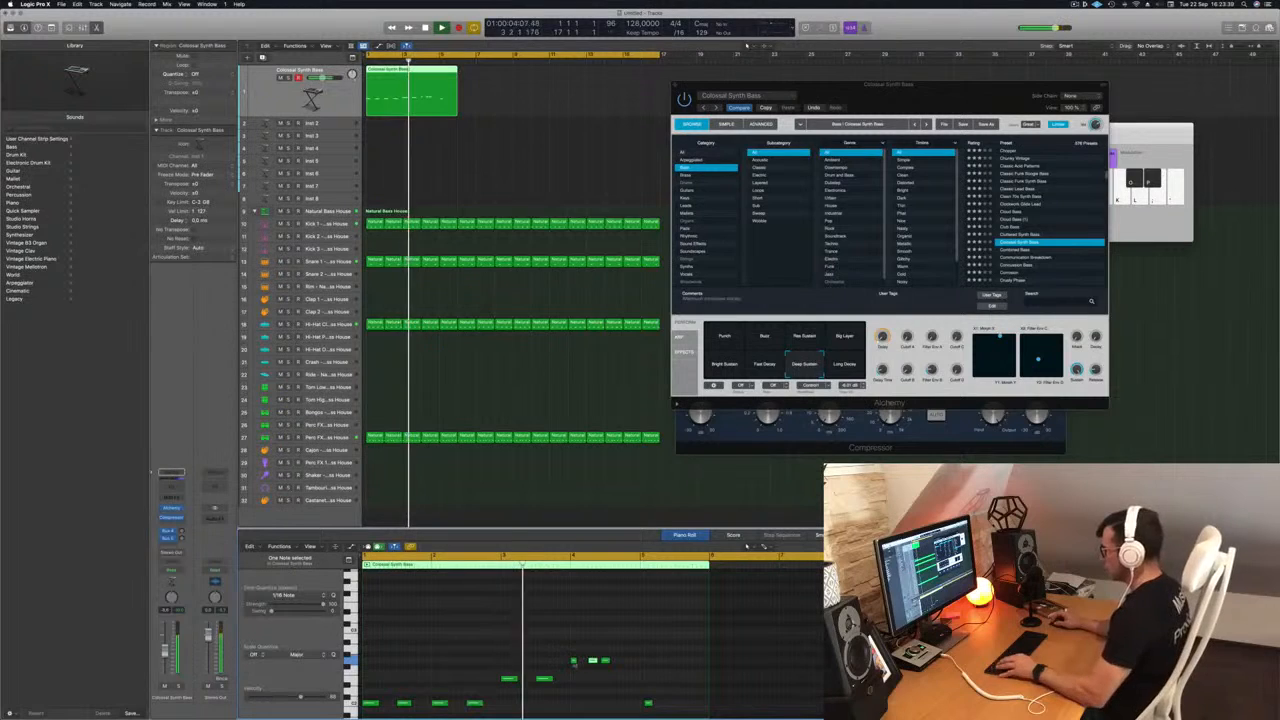
# Space the three short notes in bar 4 evenly and add a fourth note of the same pitch after them
pyautogui.press('super+Right')
pyautogui.press('super+Right')
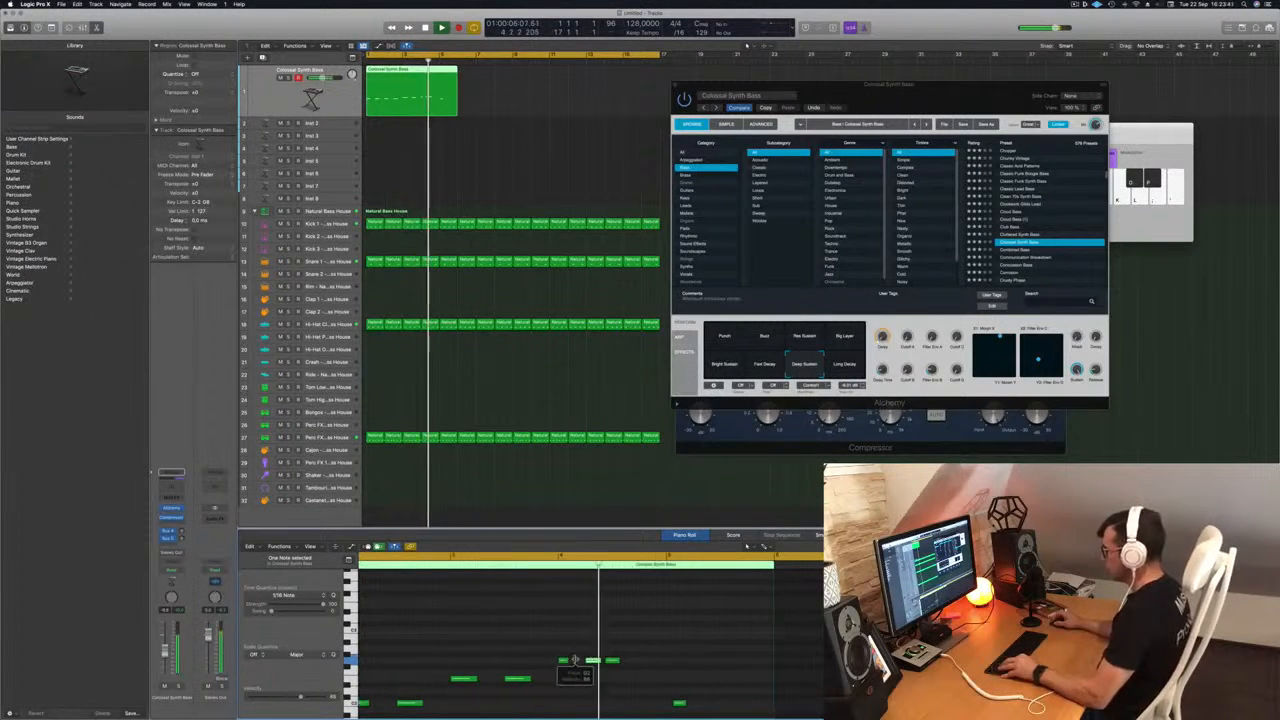
pyautogui.press('space')
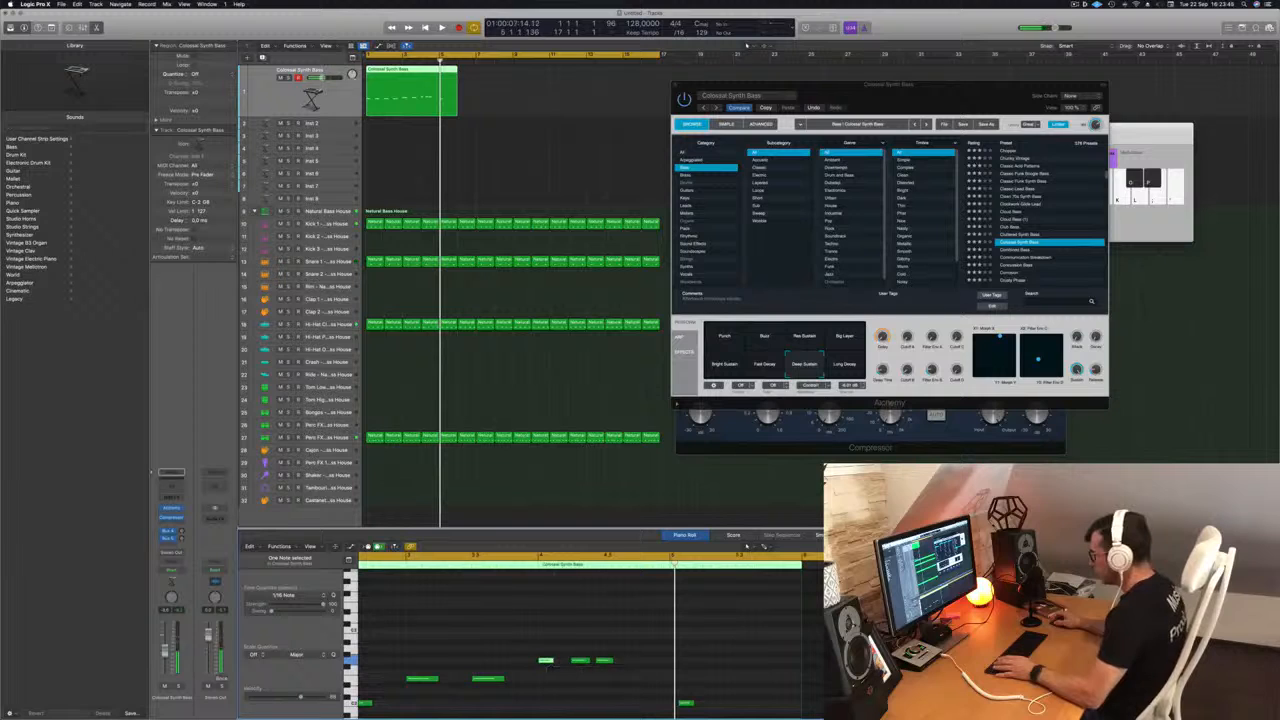
pyautogui.press('Return')
pyautogui.press('space')
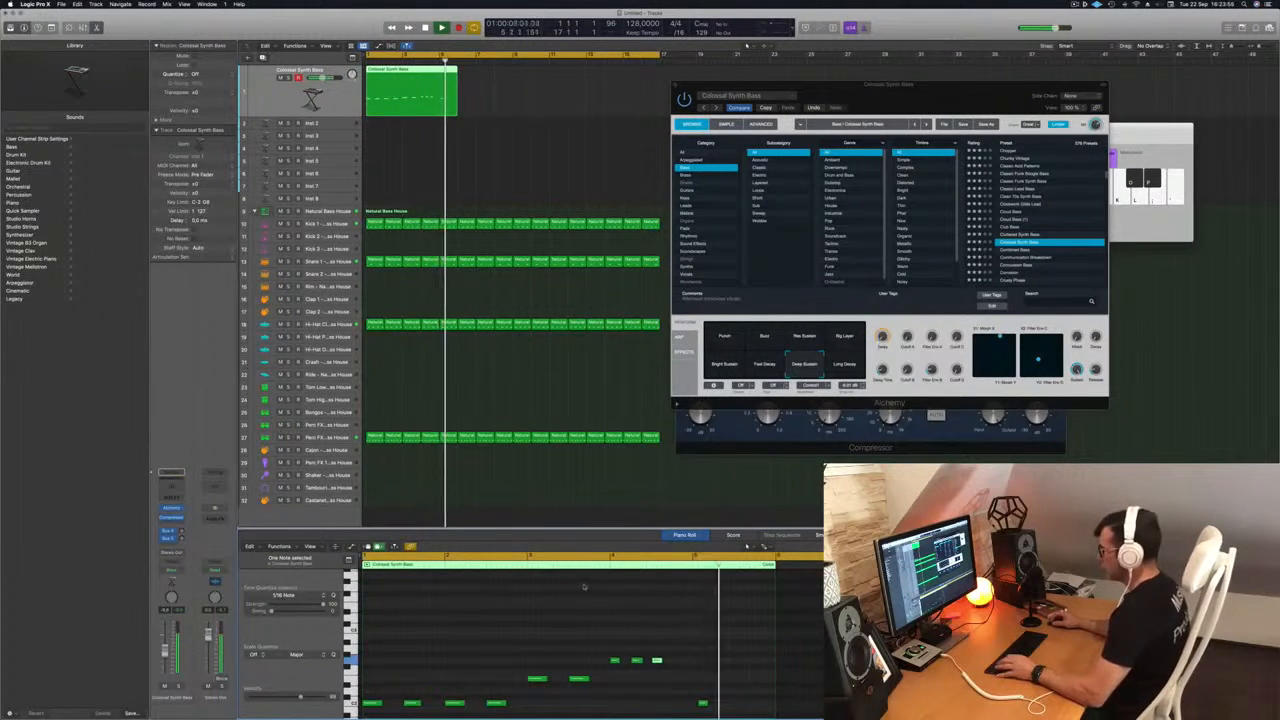
pyautogui.click(672, 662)
pyautogui.moveTo(676, 665); pyautogui.dragTo(680, 665)
pyautogui.press('super+Left')
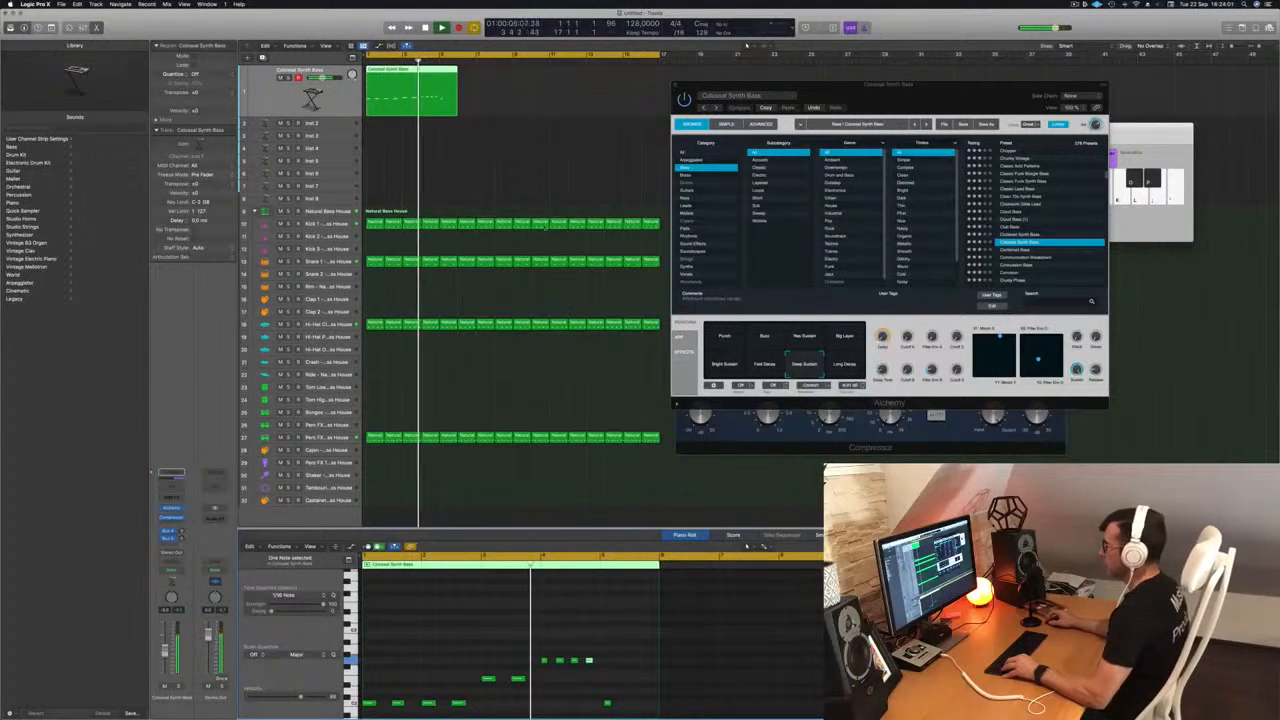
# Split the bass region at bar 5 and delete the leftover part so the region is four bars long
pyautogui.keyDown('super'); pyautogui.click(439, 70); pyautogui.keyUp('super')
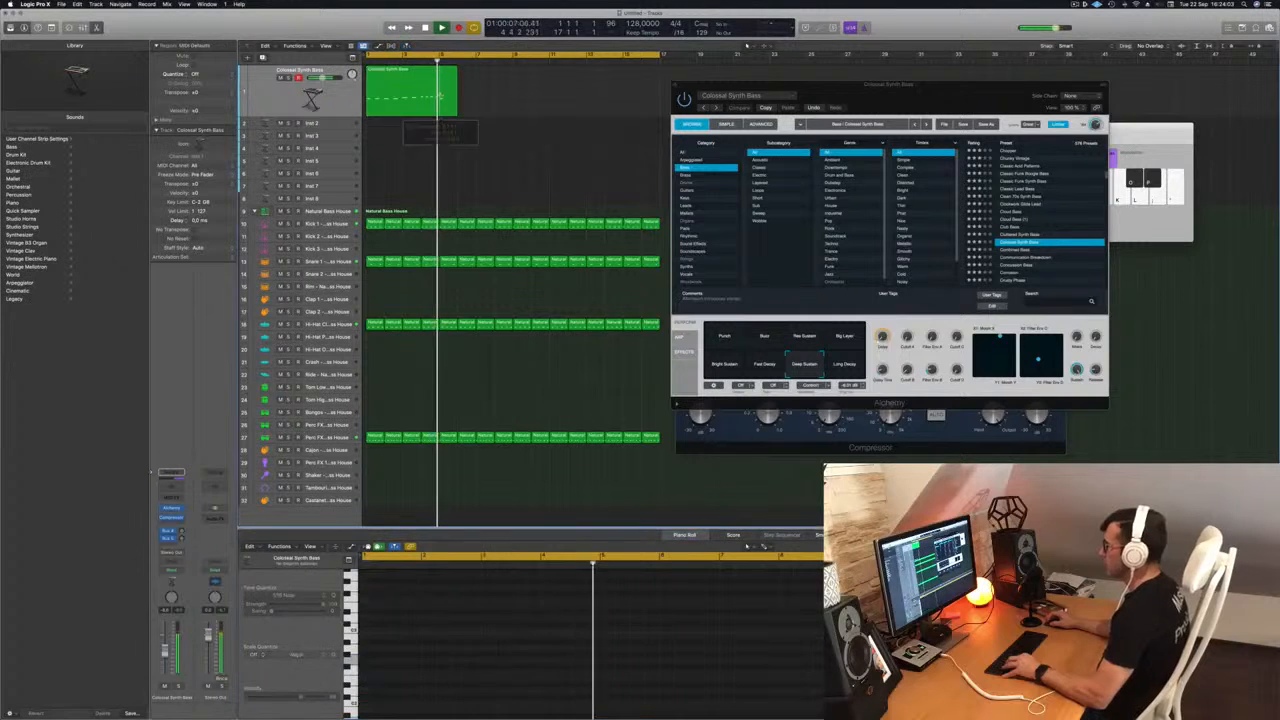
pyautogui.keyDown('super'); pyautogui.click(438, 71); pyautogui.keyUp('super')
pyautogui.click(448, 78)
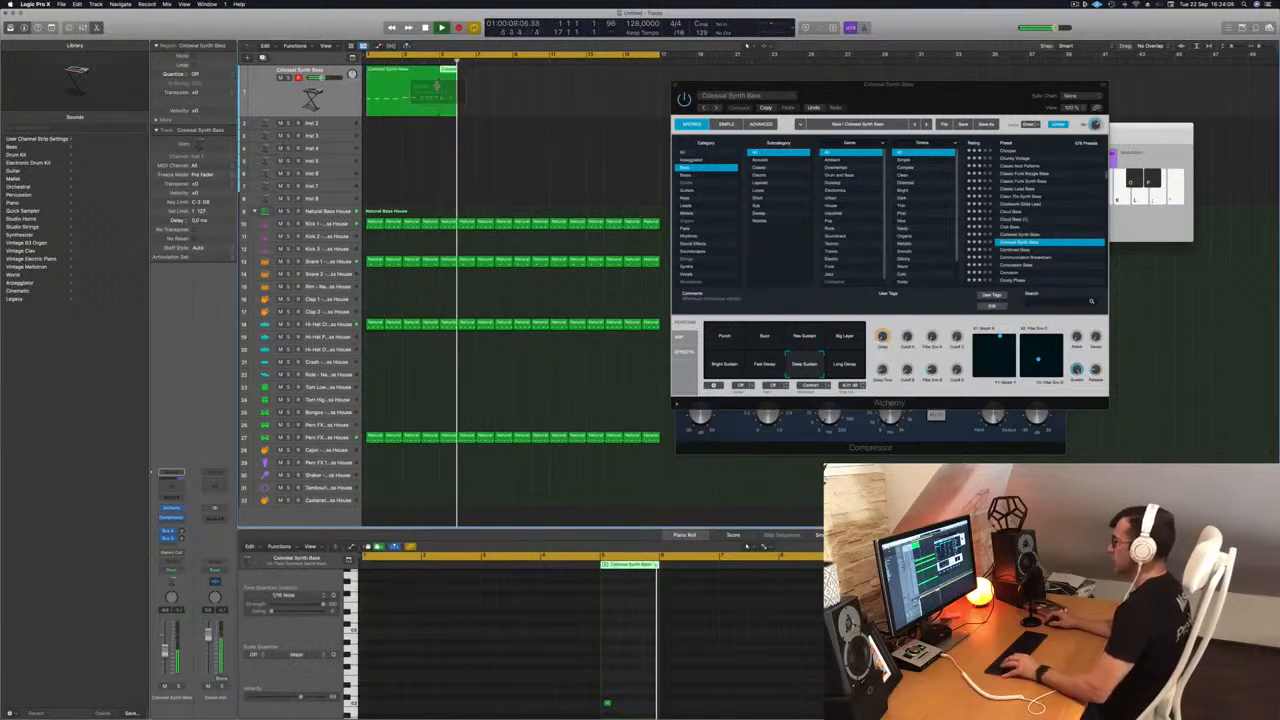
pyautogui.press('Delete')
pyautogui.press('Return')
# Copy the four-bar bass region across the track to fill 16 bars and move the Alchemy window aside
pyautogui.click(396, 82)
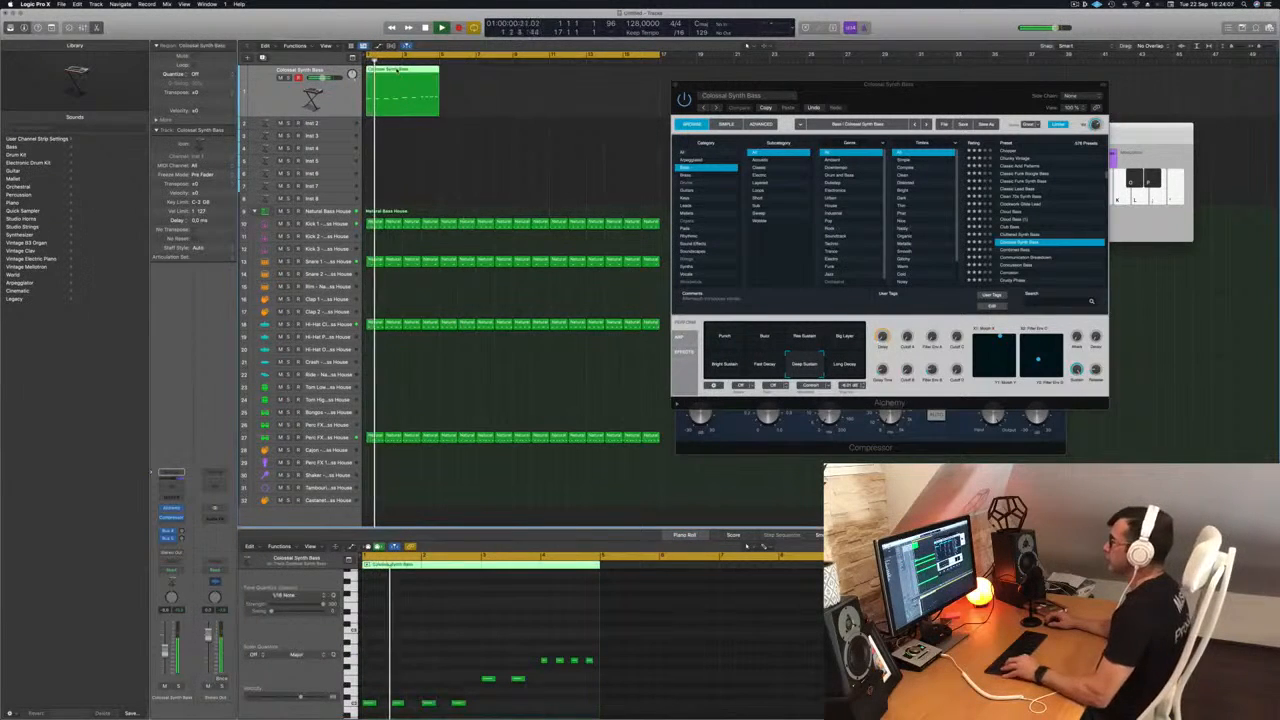
pyautogui.moveTo(396, 82); pyautogui.dragTo(562, 80)
pyautogui.moveTo(799, 87); pyautogui.dragTo(869, 62)
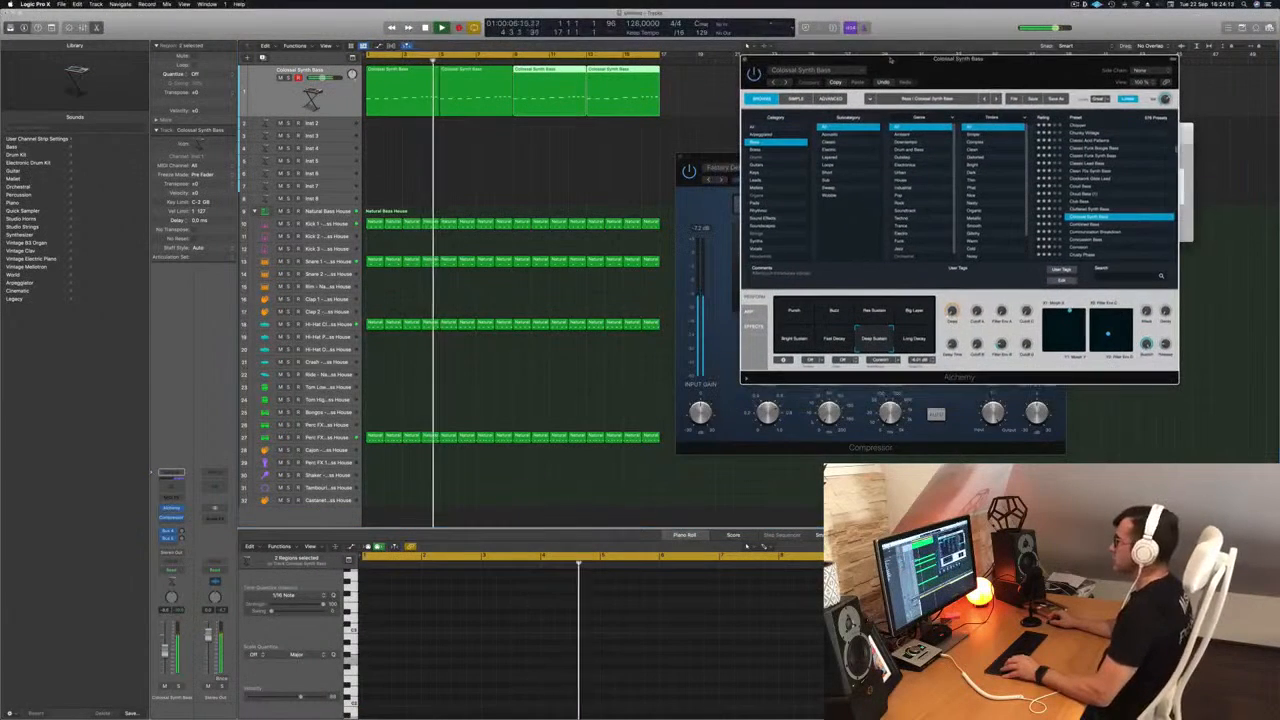
# In the first bass region, raise the third bar 4 note by two semitones, lower the fourth, and replay from the start
pyautogui.click(412, 90)
pyautogui.press('Return')
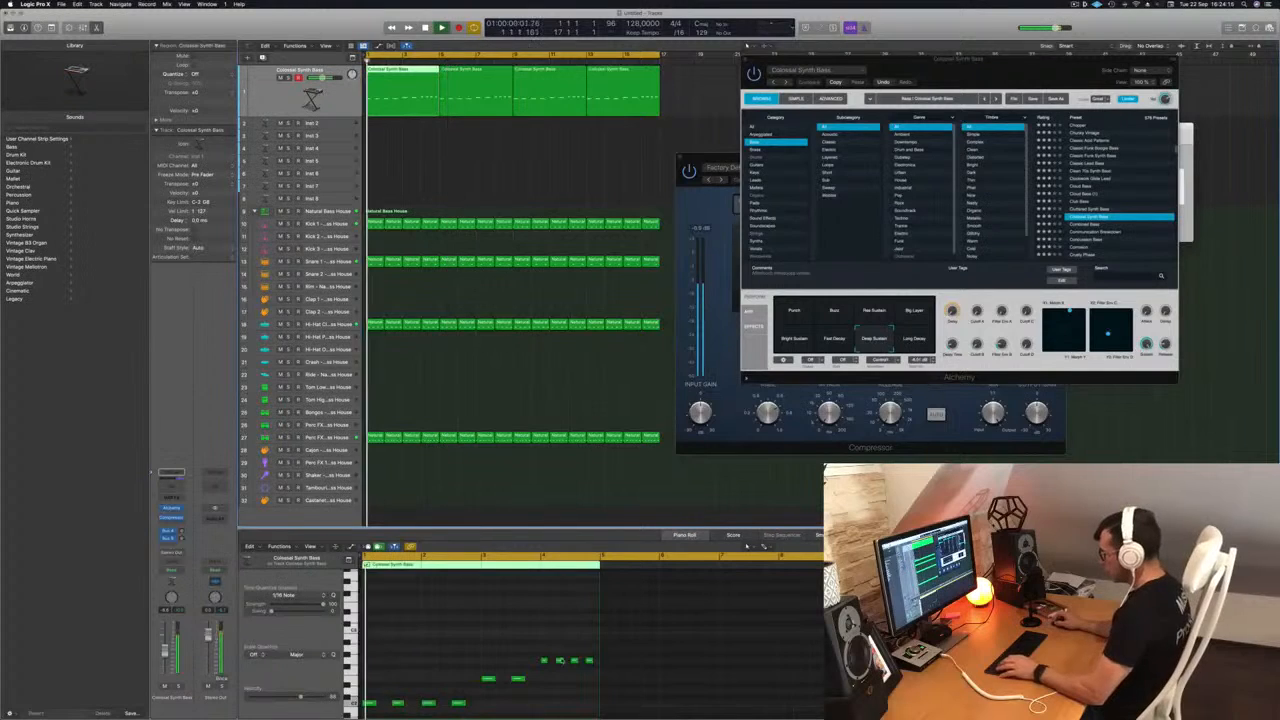
pyautogui.click(574, 661)
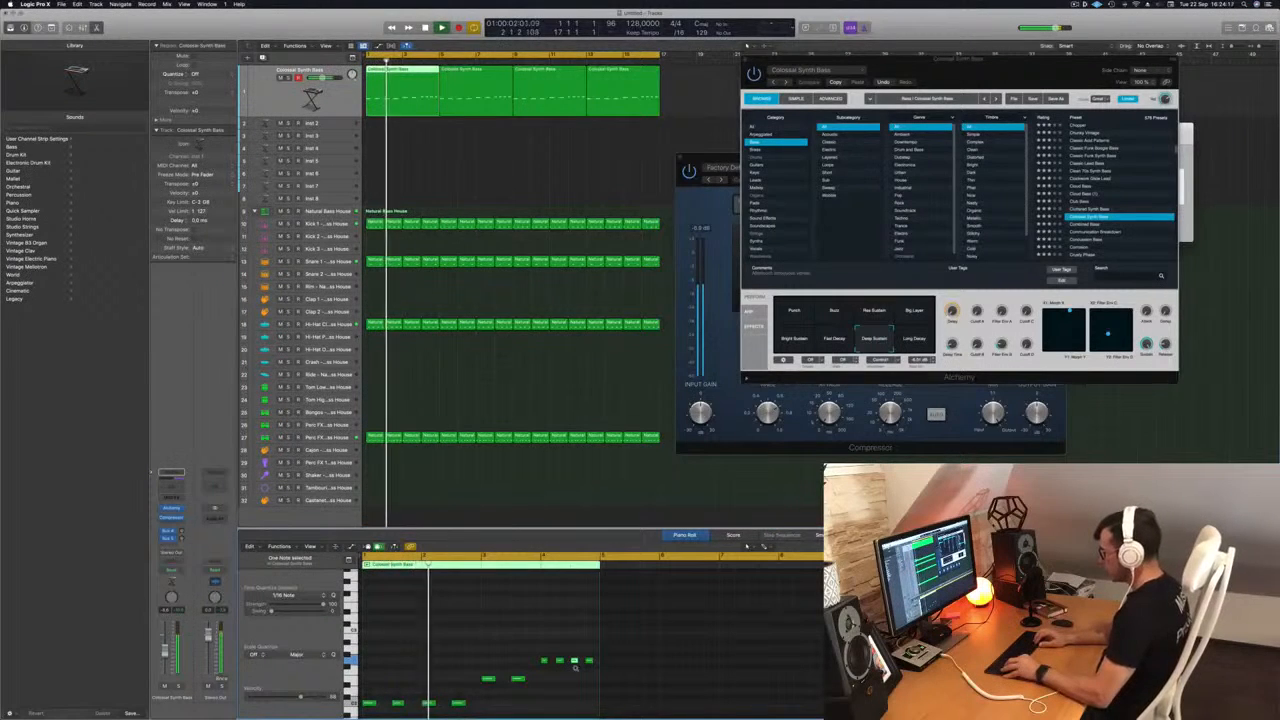
pyautogui.hotkey('alt', 'Up')
pyautogui.hotkey('alt', 'Up')
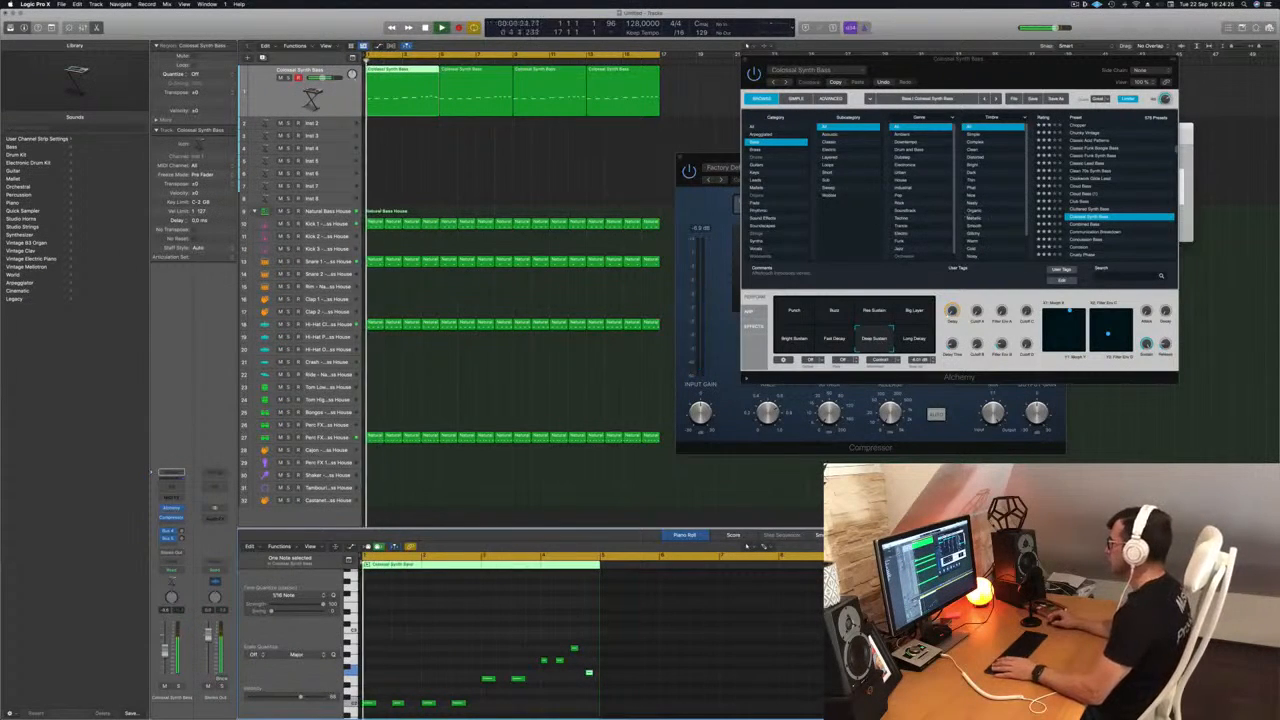
pyautogui.moveTo(1004, 70); pyautogui.dragTo(916, 66)
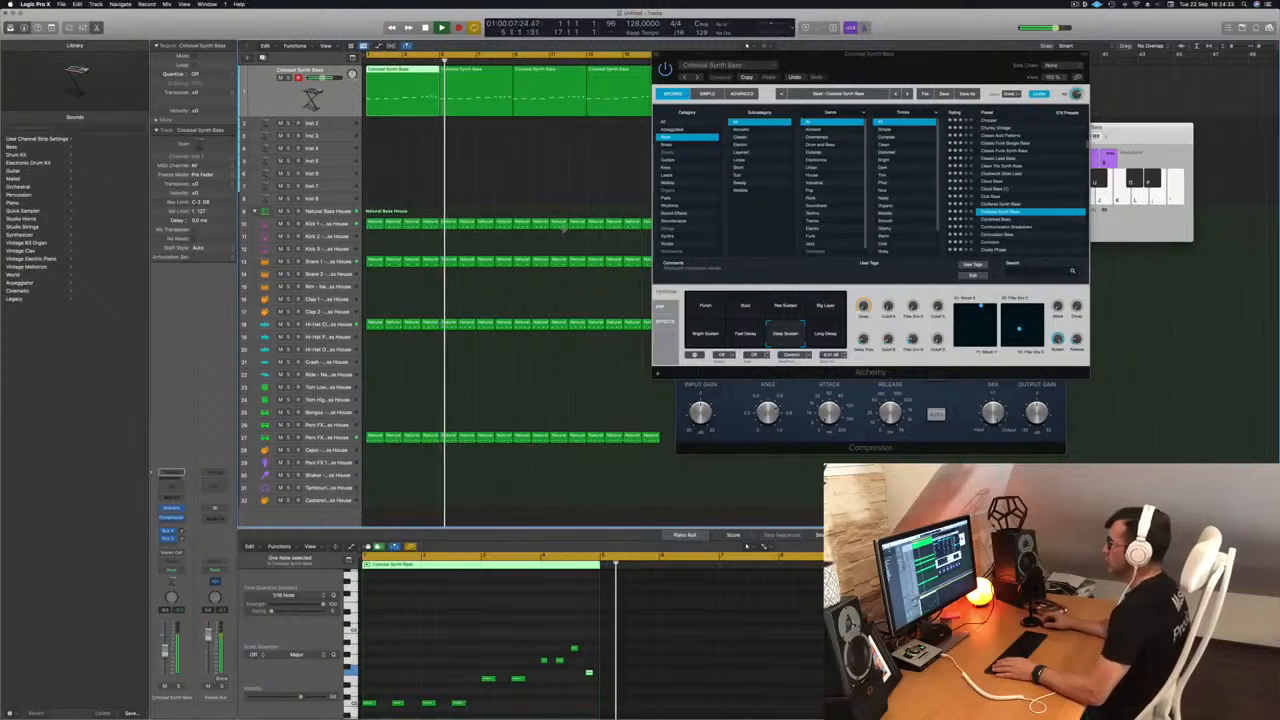
pyautogui.press('Return')
# Replace the three old bass region copies with copies of the edited first region, filling 16 bars, and start playback
pyautogui.moveTo(838, 54); pyautogui.dragTo(977, 75)
pyautogui.press('space')
pyautogui.moveTo(490, 144); pyautogui.dragTo(748, 79)
pyautogui.press('Delete')
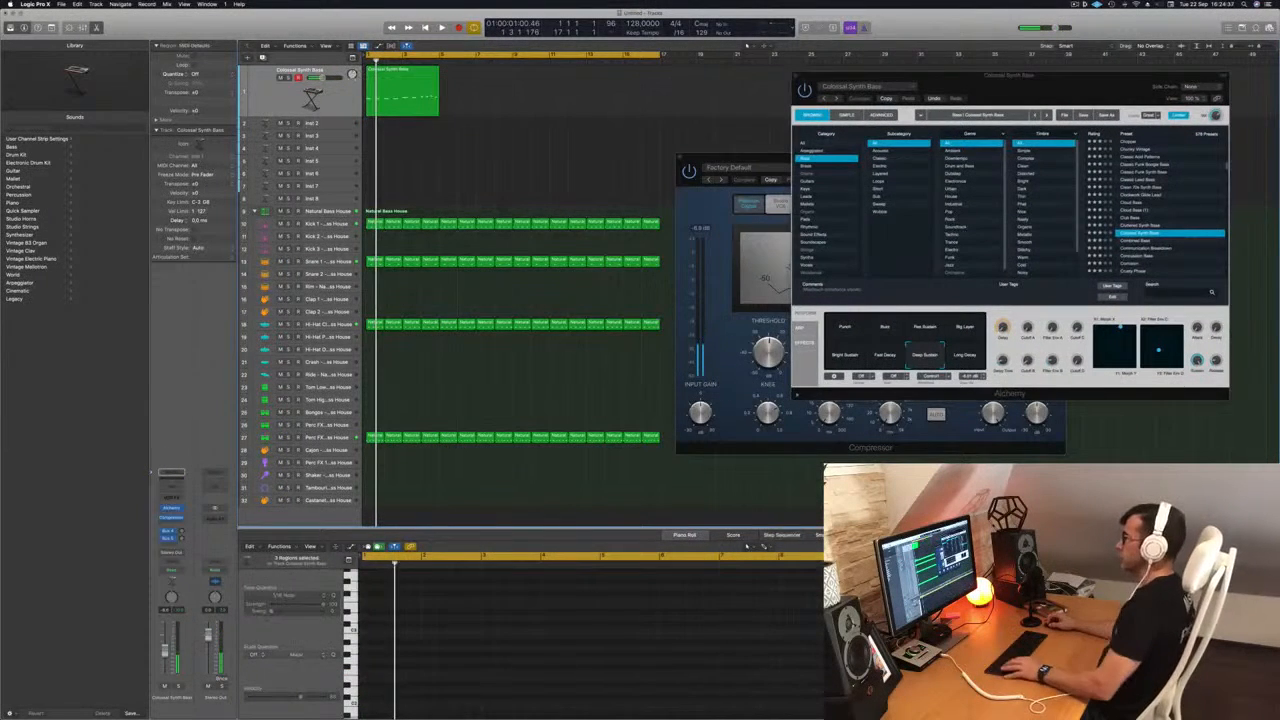
pyautogui.moveTo(394, 80); pyautogui.dragTo(467, 80)
pyautogui.moveTo(541, 91)
pyautogui.mouseDown()
pyautogui.moveTo(410, 85)
pyautogui.moveTo(550, 86)
pyautogui.mouseUp()
pyautogui.press('space')
# Audition Colossal Synth Bass variations such as Big Layer, Fast Decay and Deep Sustain during playback, and close Alchemy
pyautogui.moveTo(1020, 88); pyautogui.dragTo(721, 106)
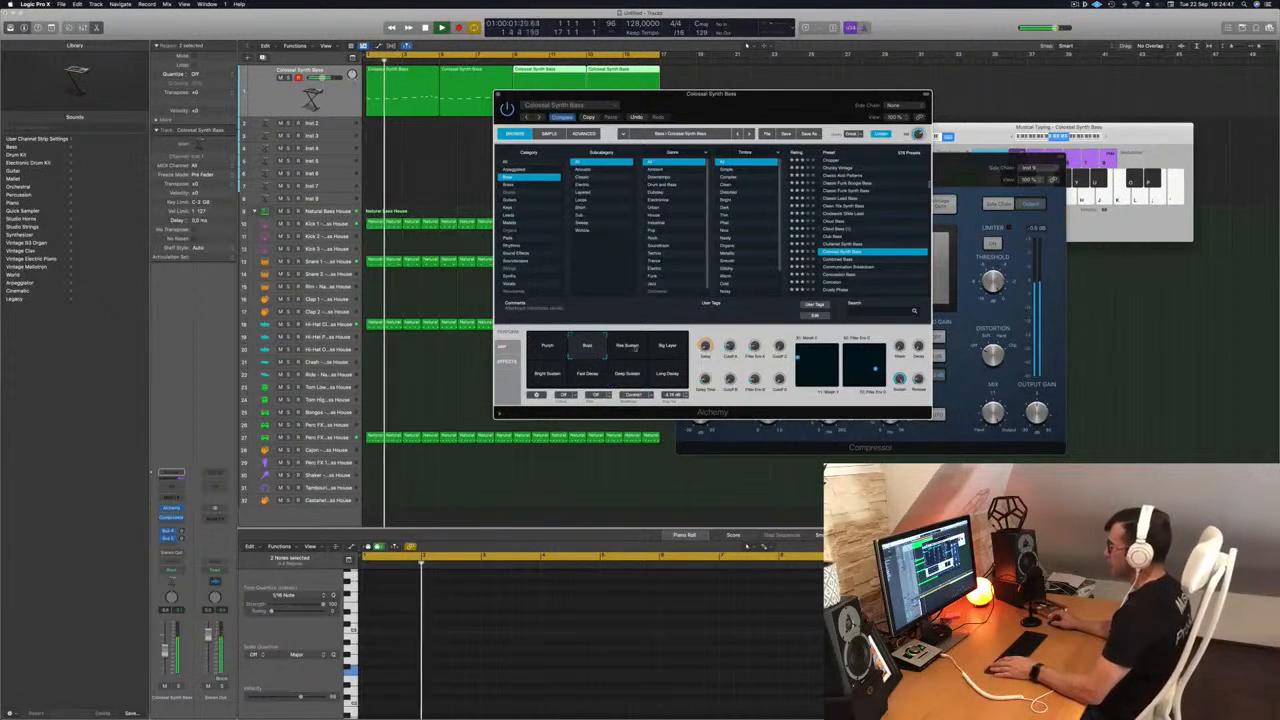
pyautogui.click(628, 347)
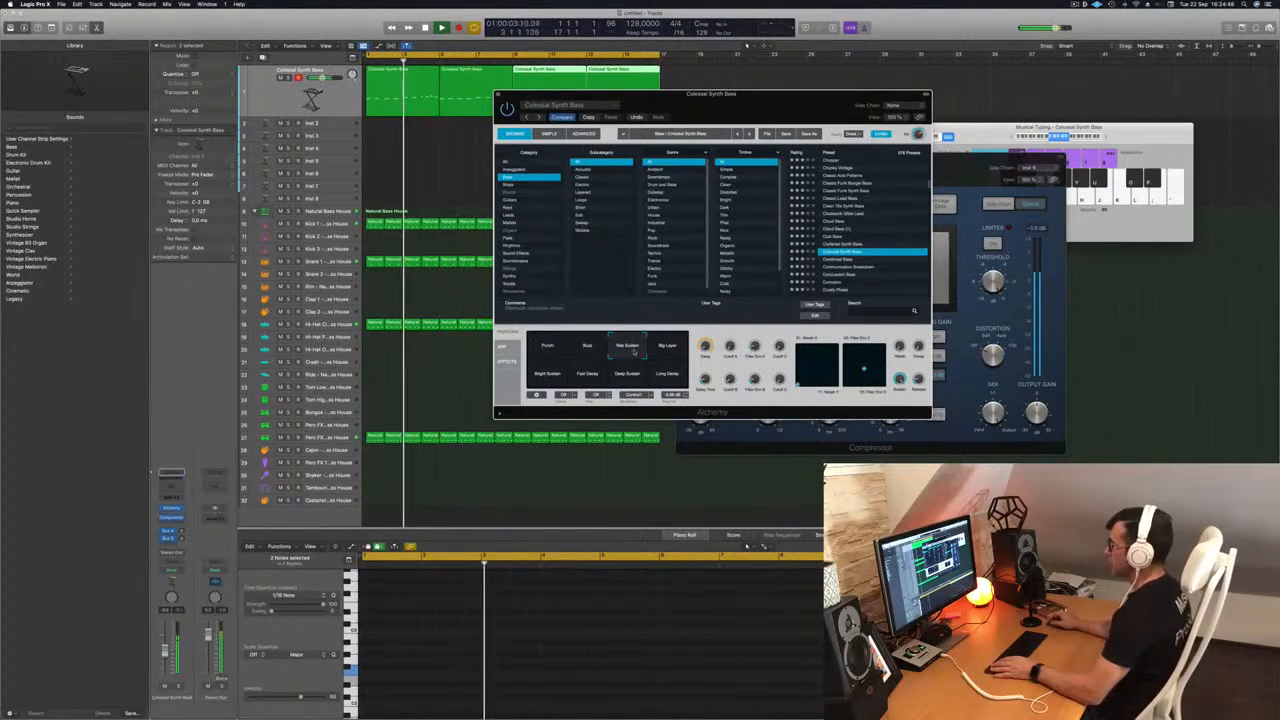
pyautogui.click(651, 352)
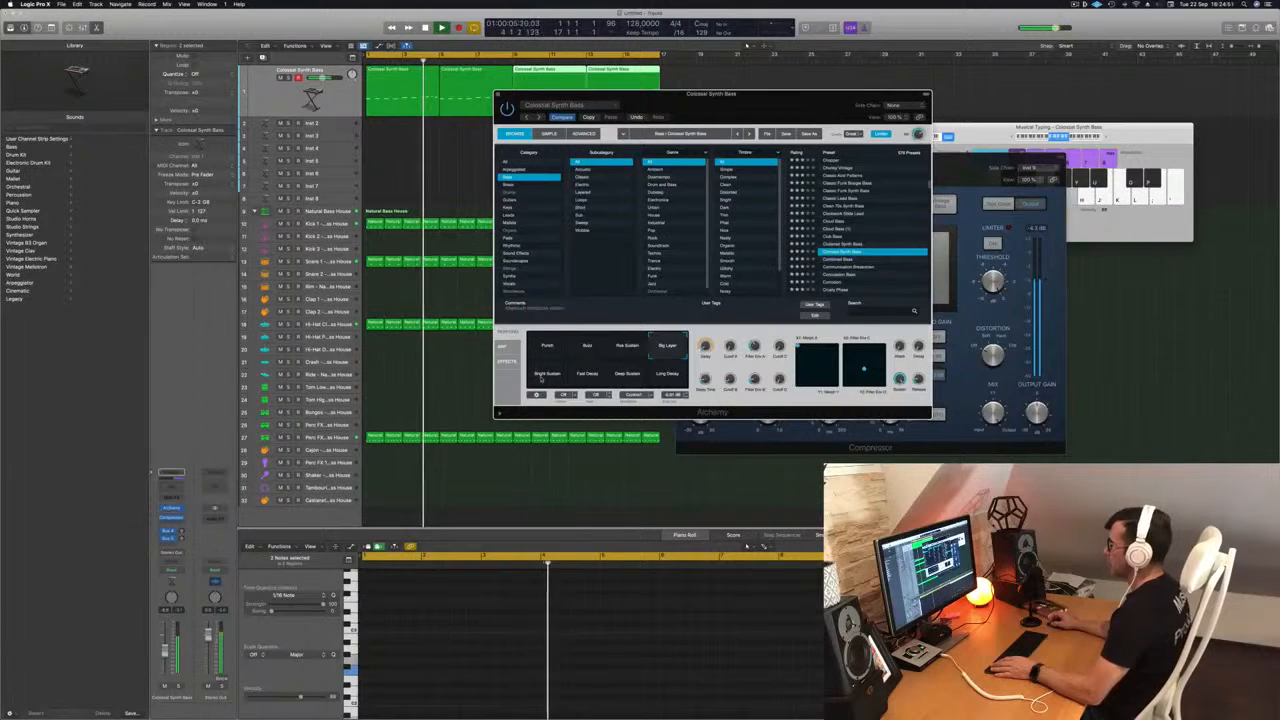
pyautogui.click(587, 377)
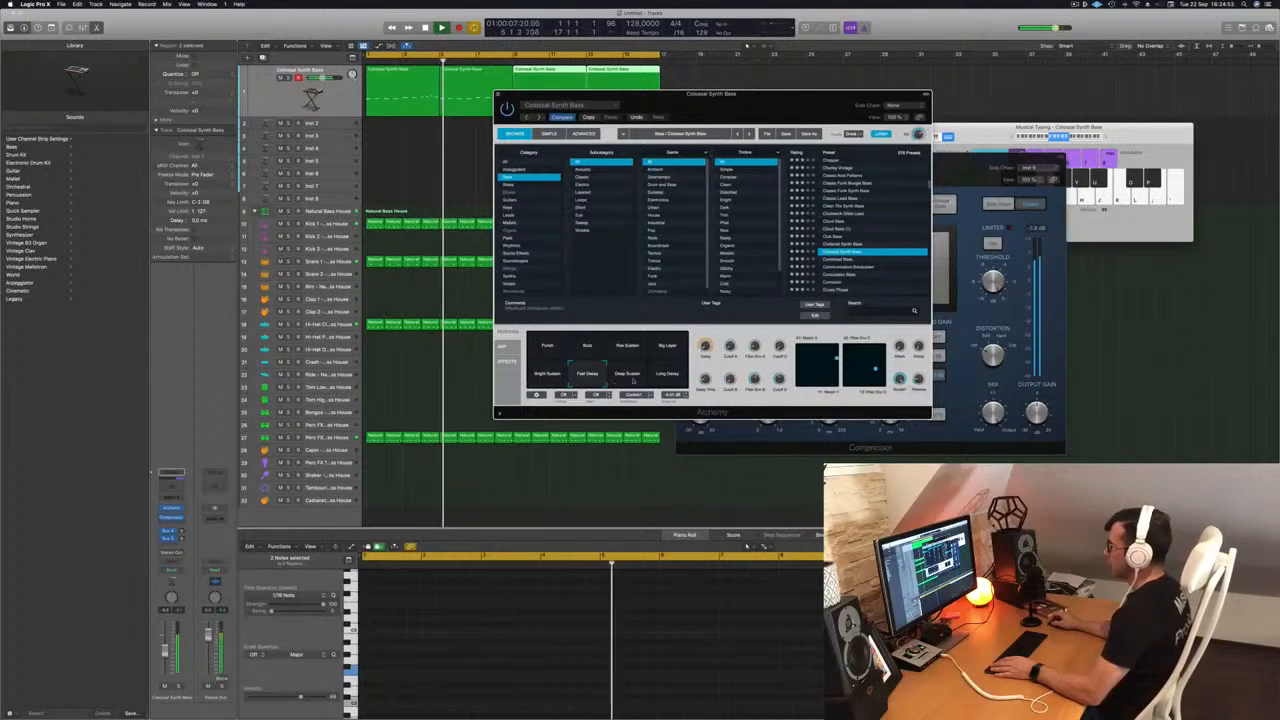
pyautogui.click(628, 376)
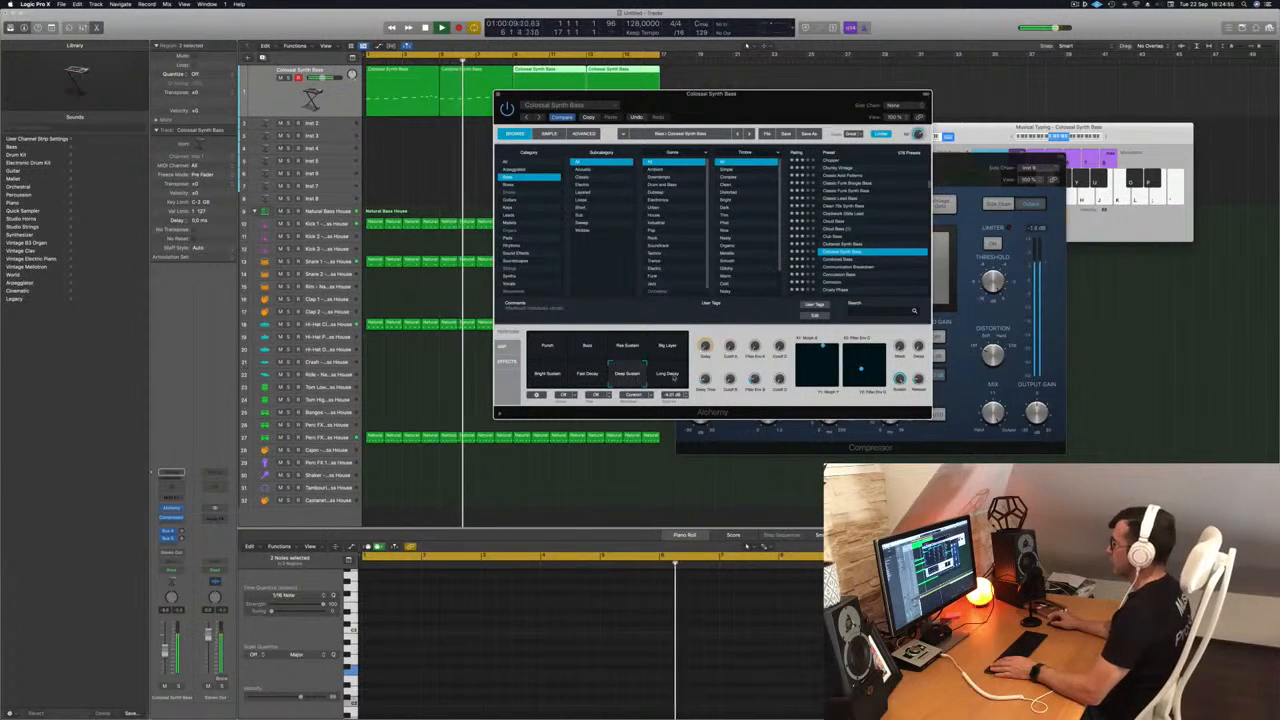
pyautogui.press('Return')
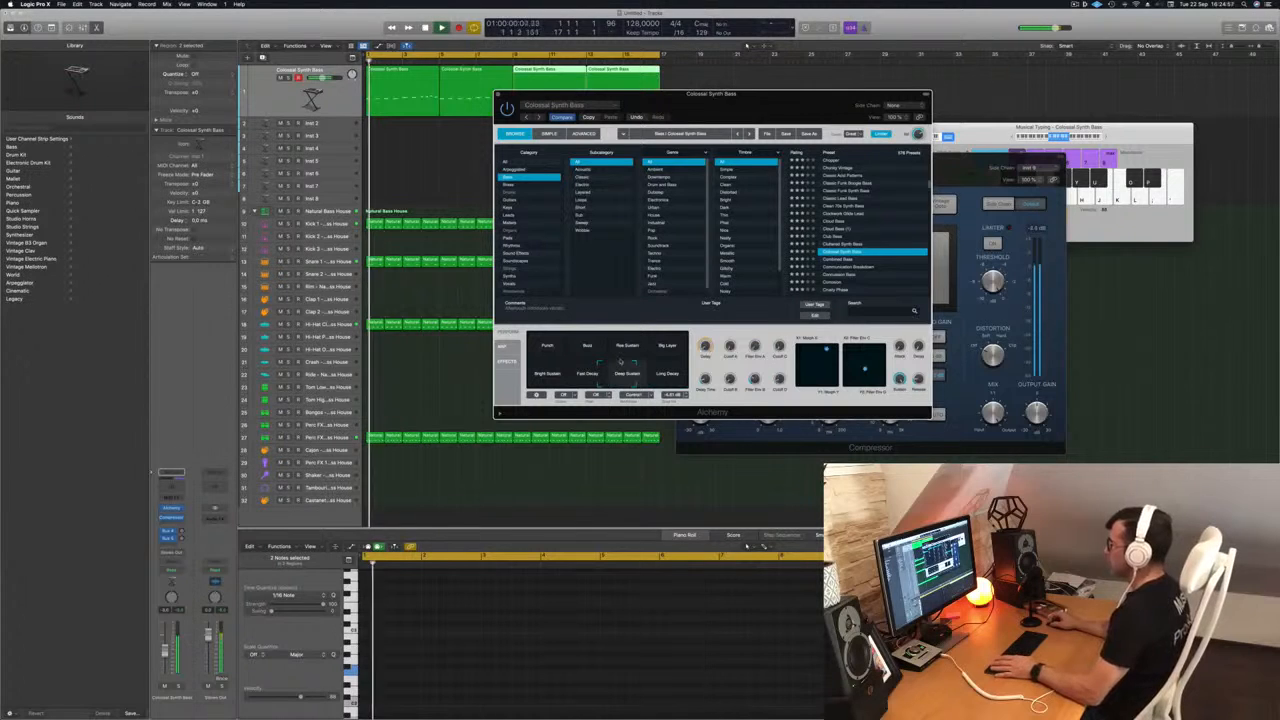
pyautogui.click(498, 94)
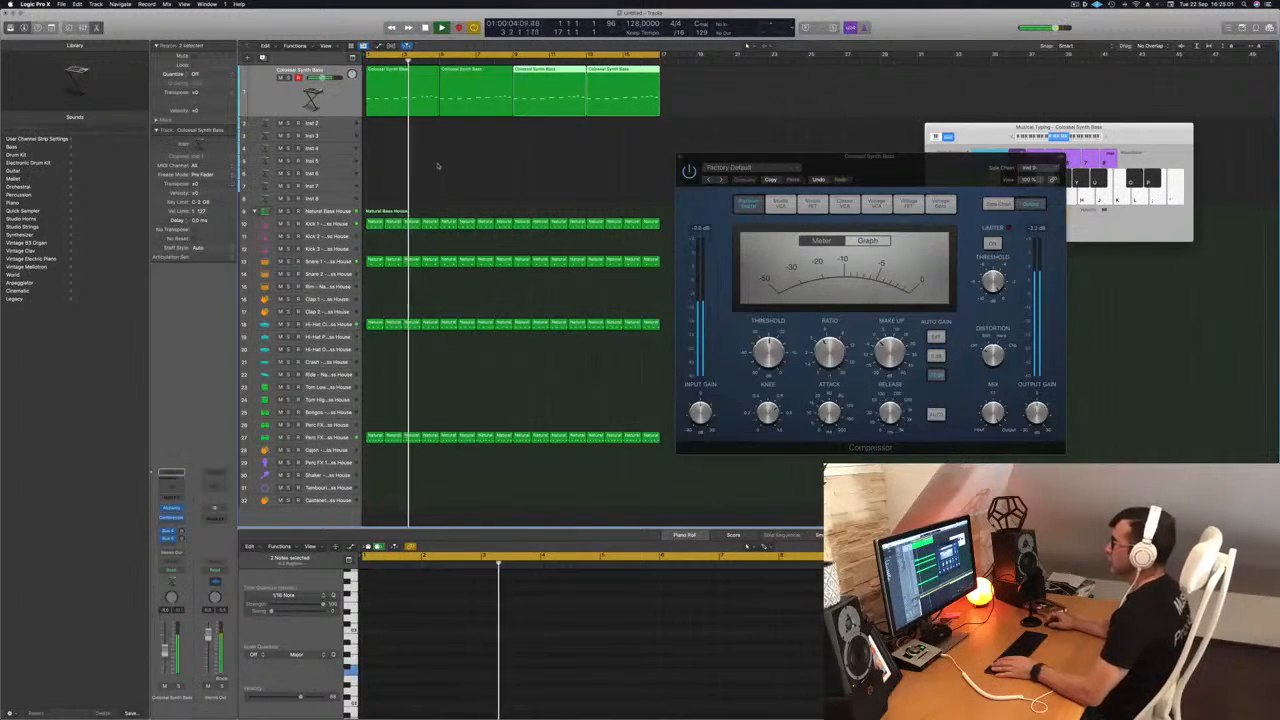
# Delete all four Colossal Synth Bass regions from the bass track and stop playback
pyautogui.click(438, 165)
pyautogui.click(257, 107)
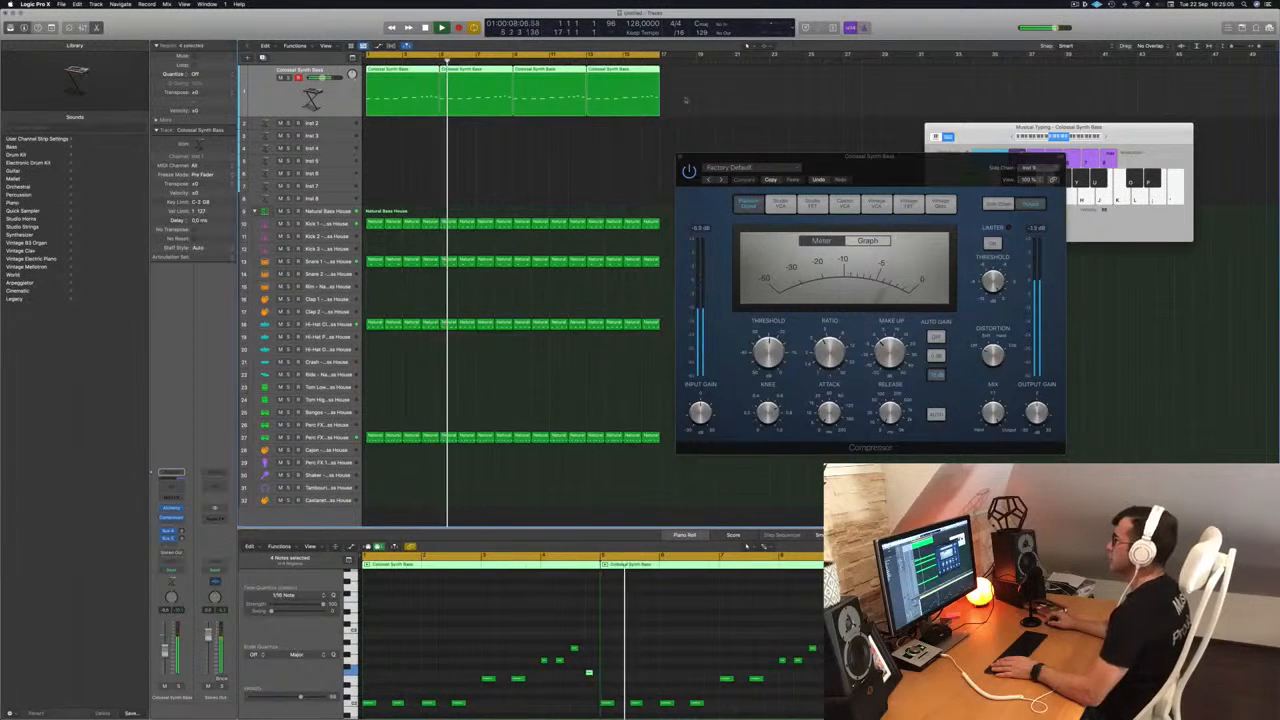
pyautogui.press('Delete')
pyautogui.press('space')
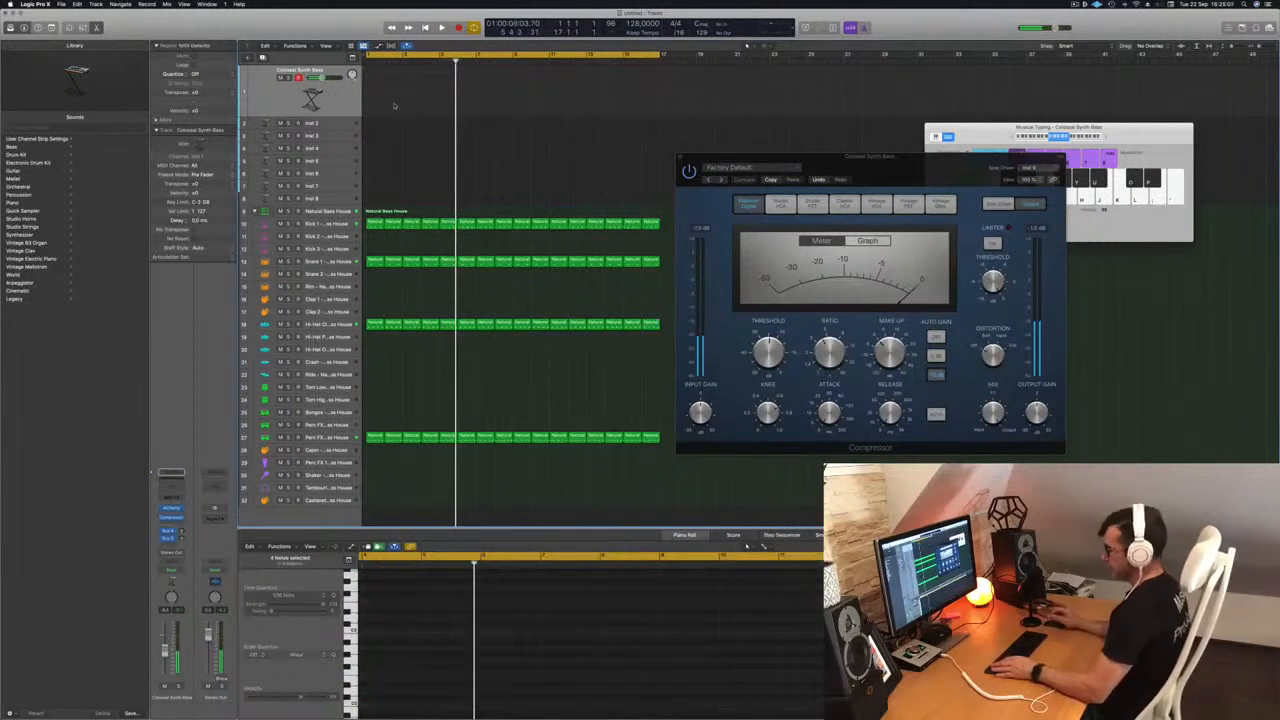
# Try out Alchemy bass presets from Combined Bass through Crypt Bass, Cutter and Cycling Space Bass, and load Dark And Deep Bass
pyautogui.moveTo(991, 130); pyautogui.dragTo(847, 73)
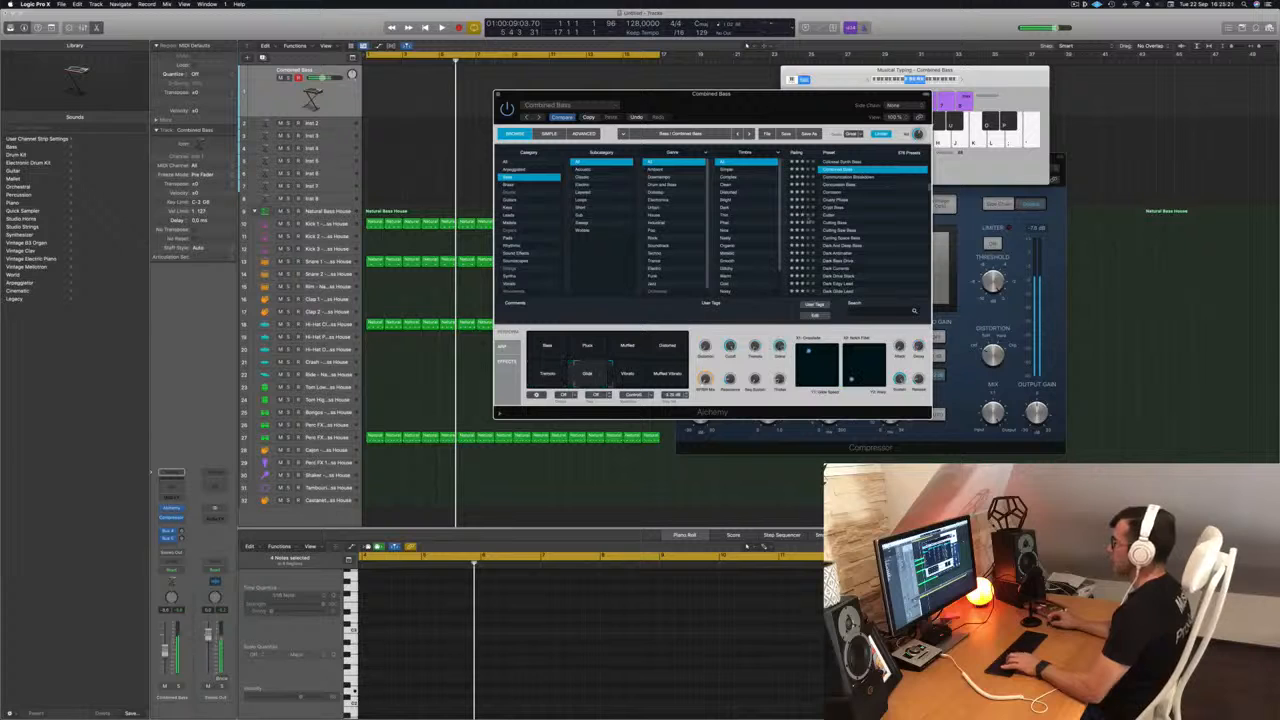
pyautogui.press('Down')
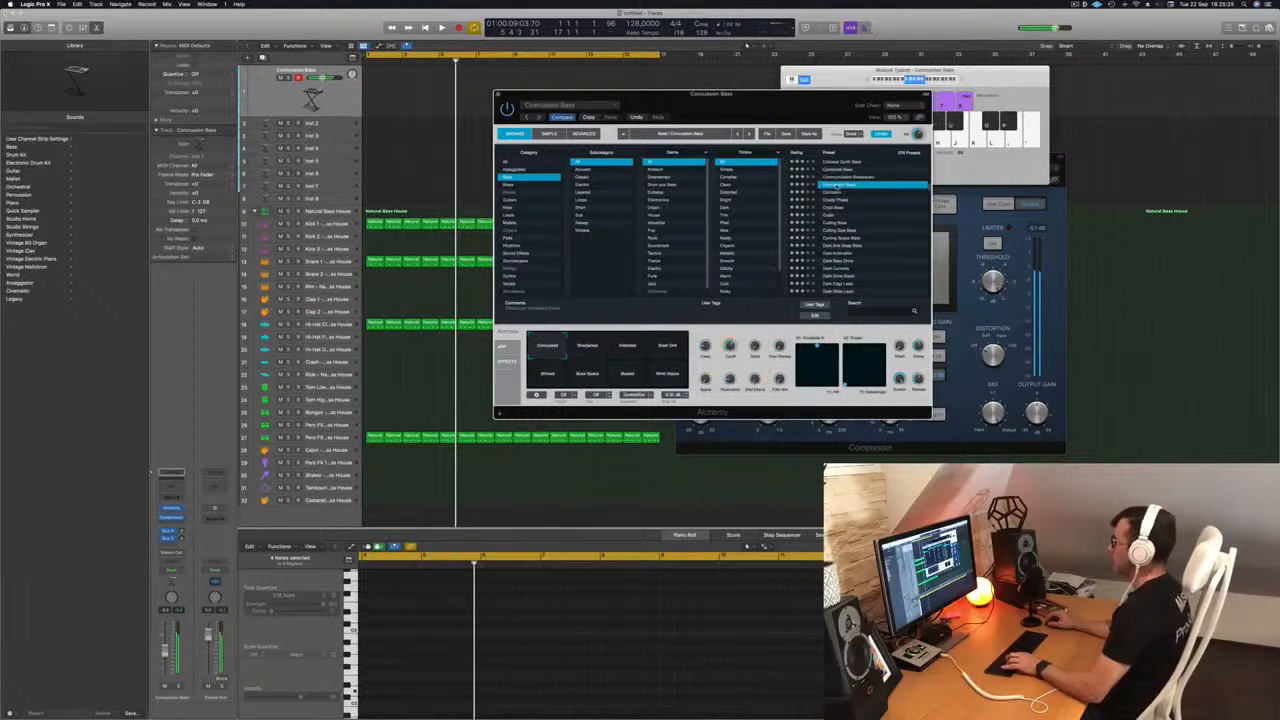
pyautogui.press('Down')
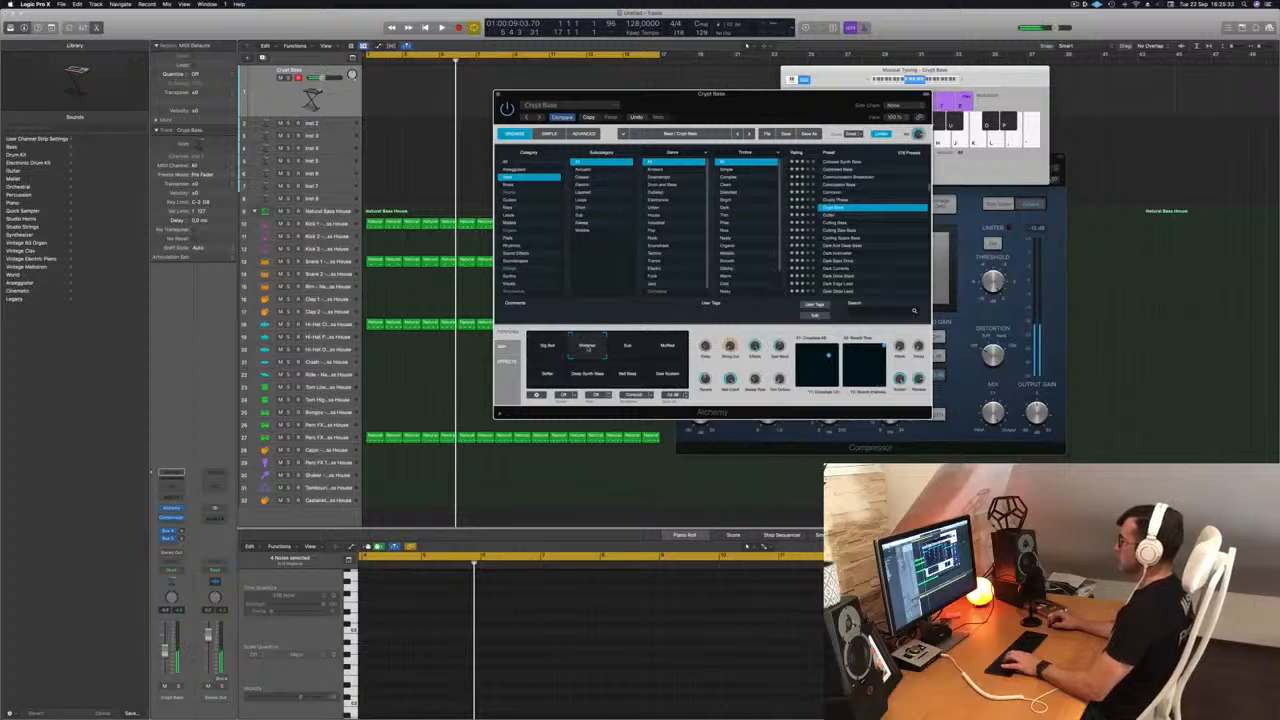
pyautogui.click(829, 215)
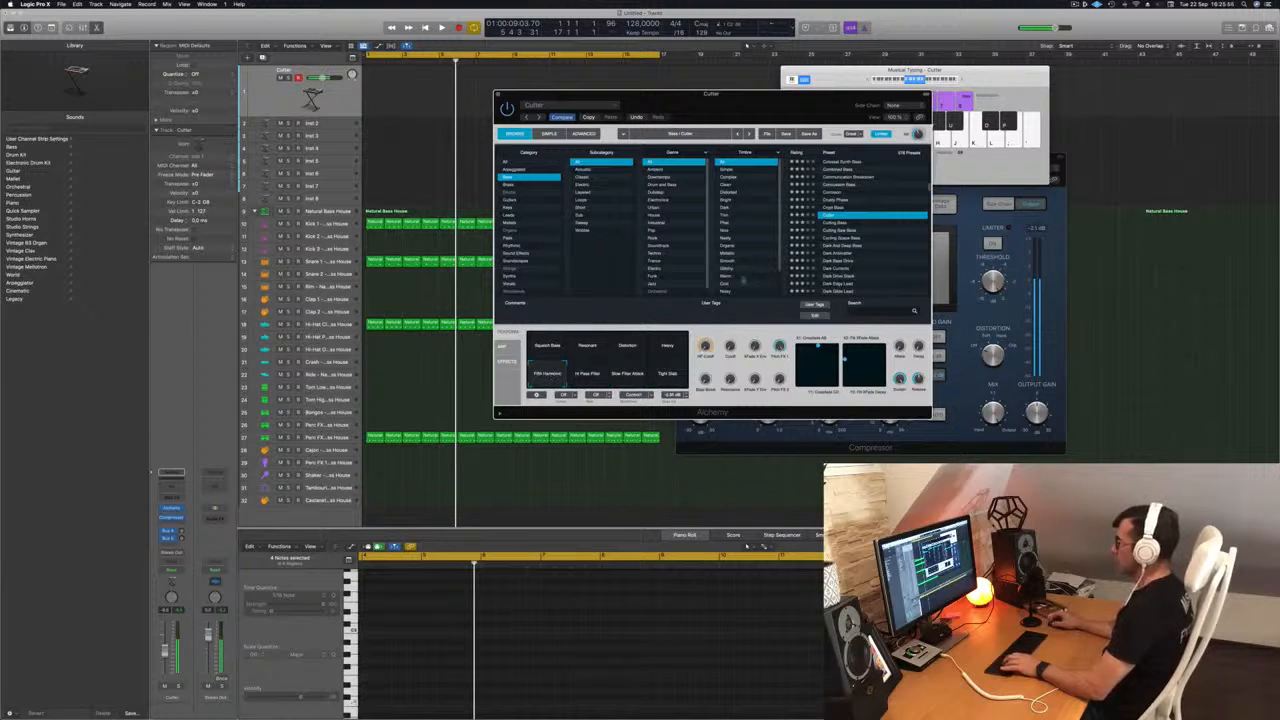
pyautogui.click(836, 222)
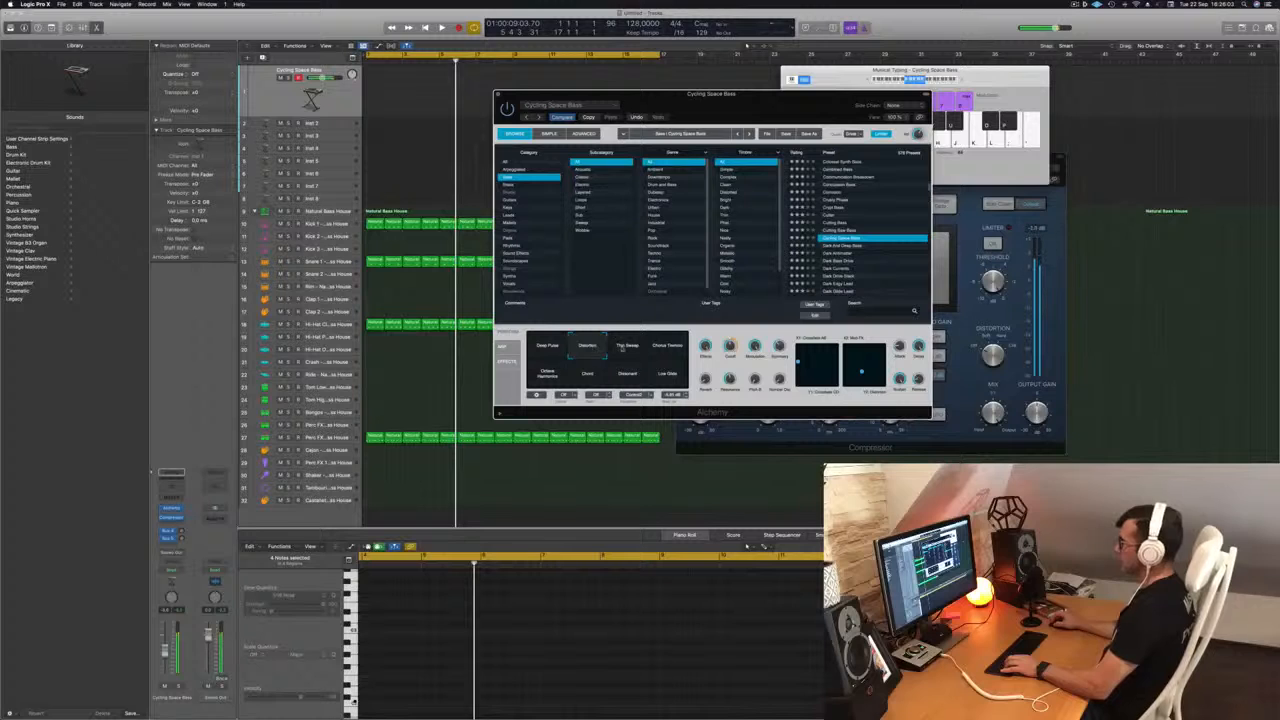
pyautogui.click(845, 246)
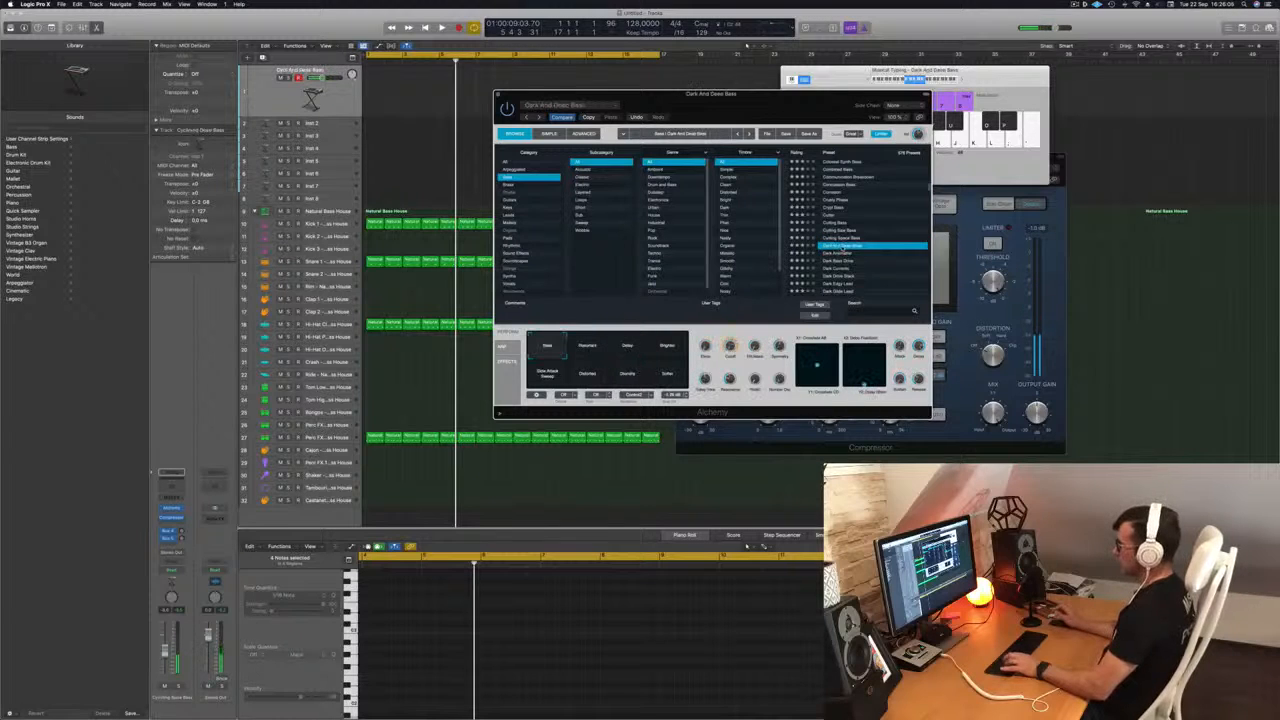
# Play the beat from the start, record a three-bar Dark And Deep Bass line from bar 9, and restart playback
pyautogui.moveTo(748, 110); pyautogui.dragTo(808, 112)
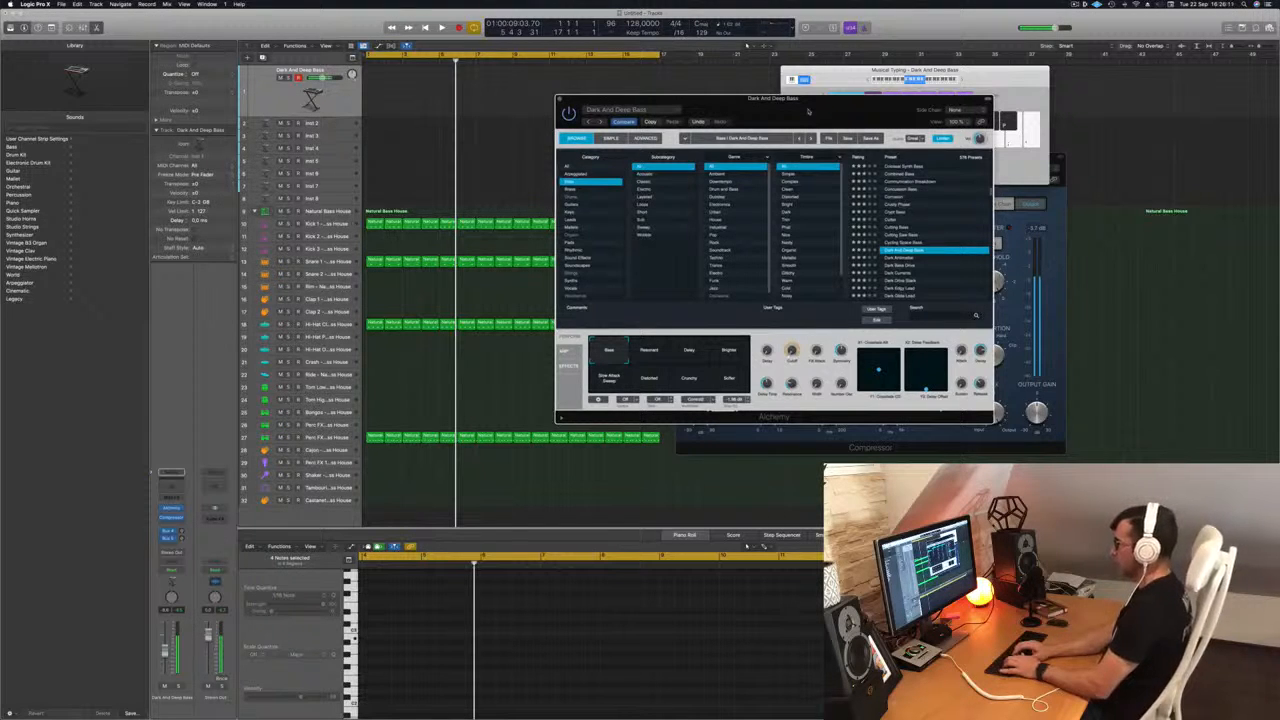
pyautogui.press('Return')
pyautogui.press('space')
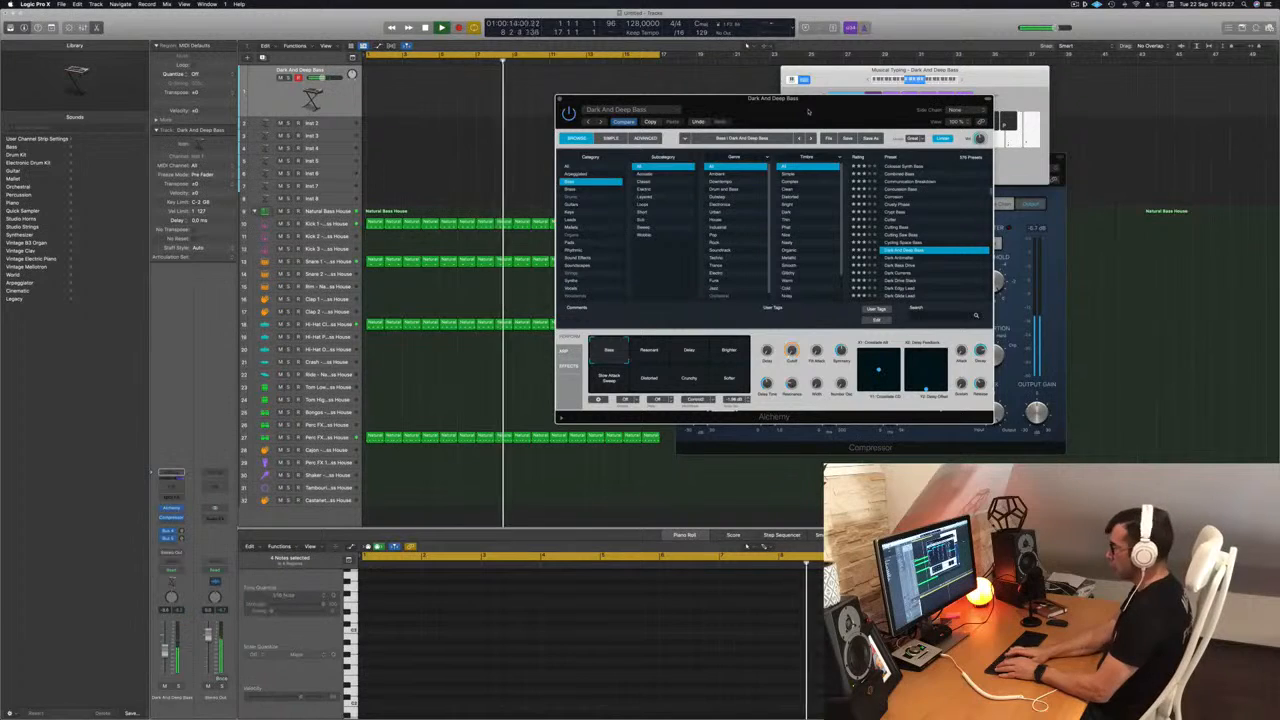
pyautogui.press('r')
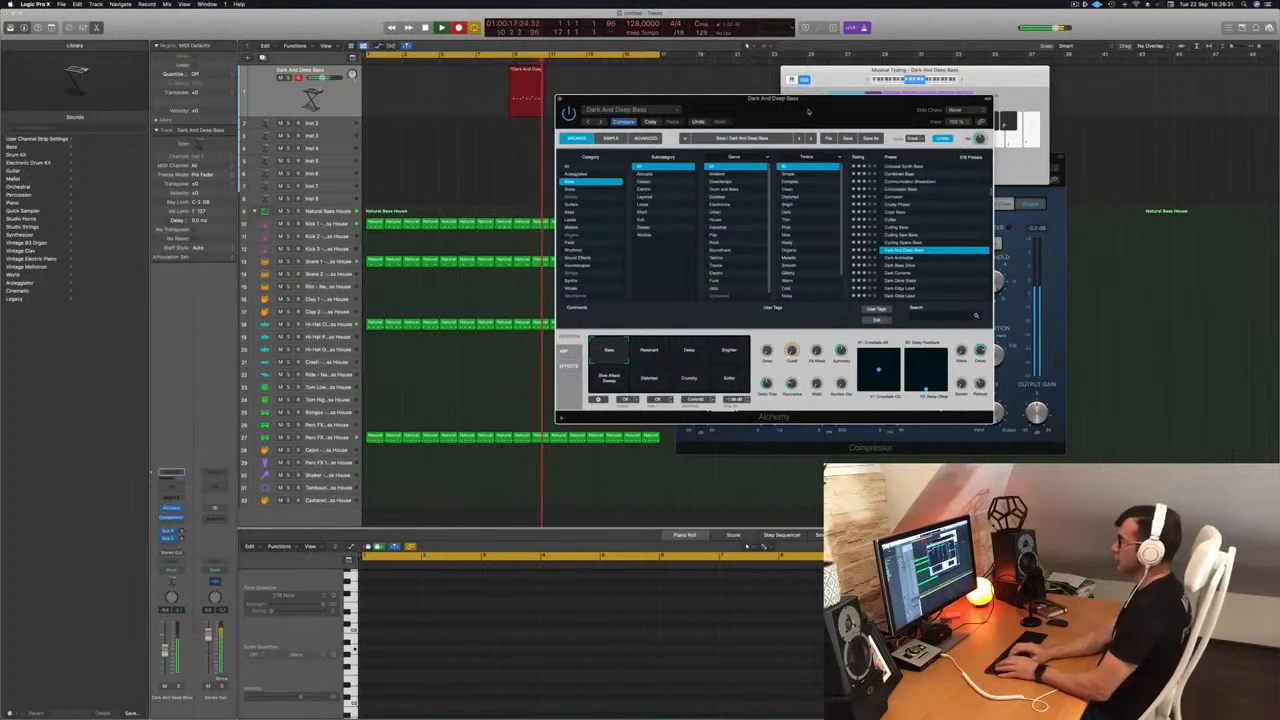
pyautogui.press('space')
pyautogui.press('space')
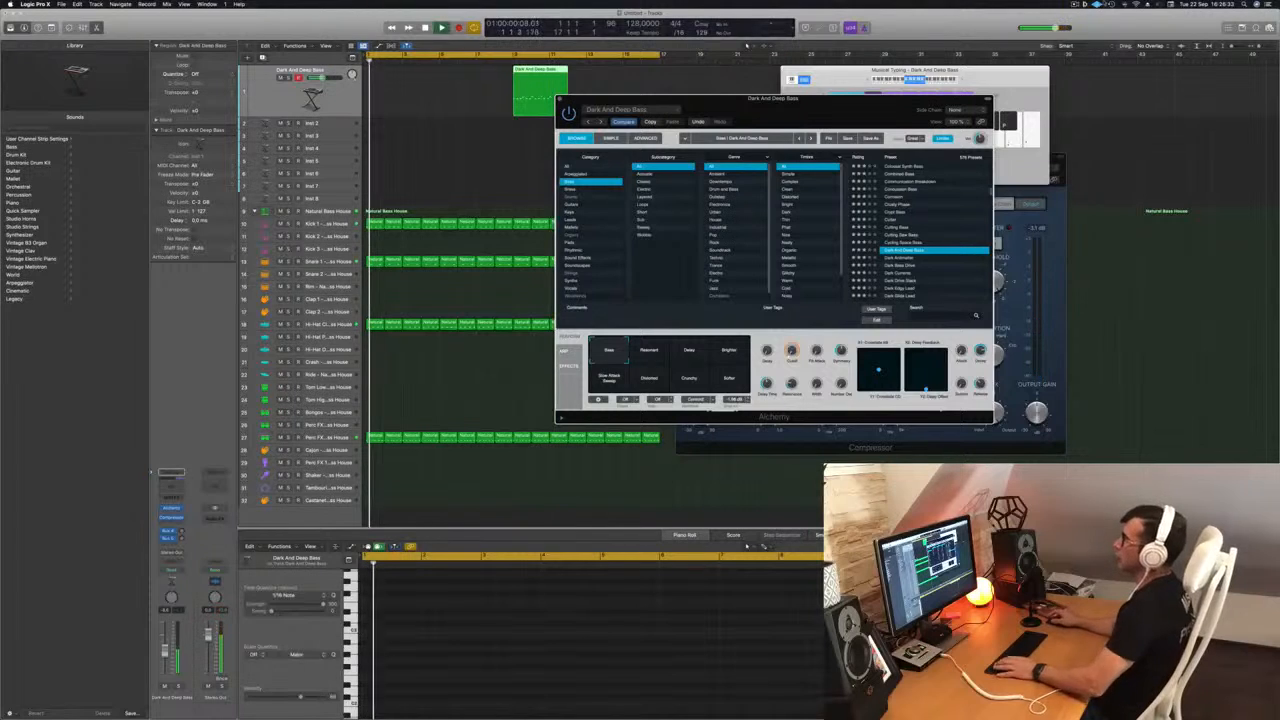
# Move the recorded bass region to bar 1, quantize it to 1/16 notes and play it from the start
pyautogui.moveTo(540, 90); pyautogui.dragTo(393, 90)
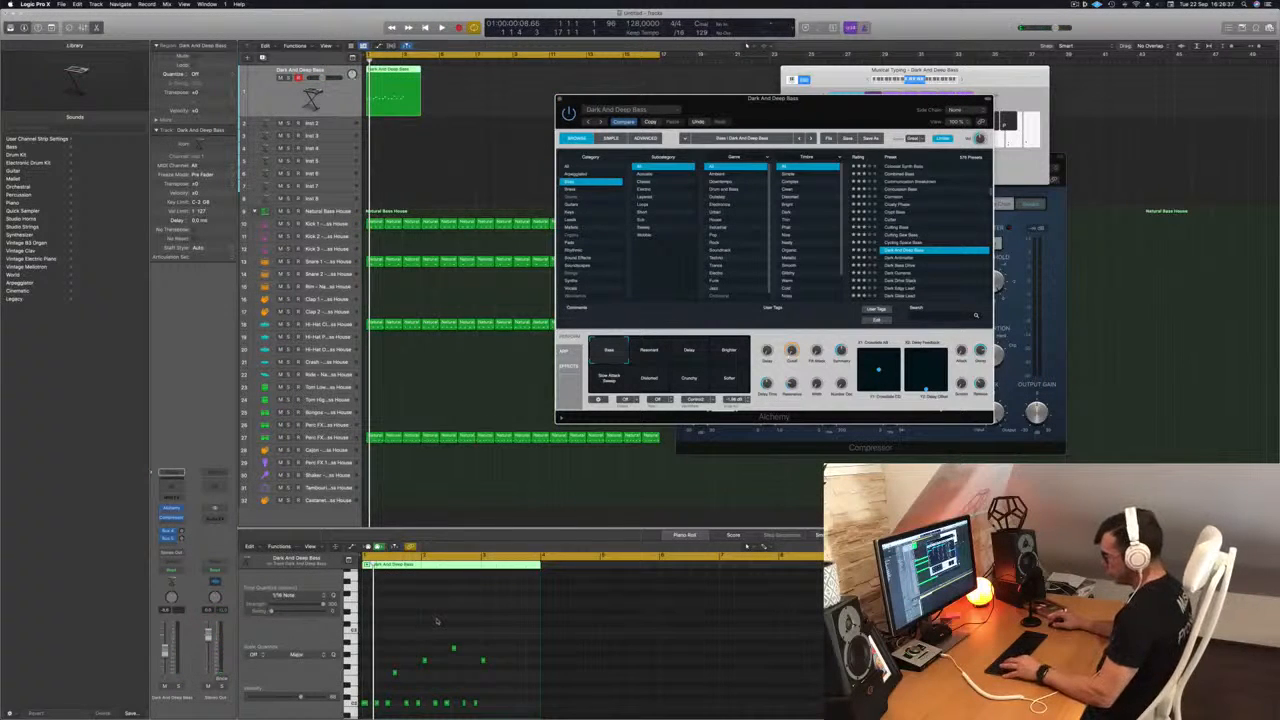
pyautogui.press('space')
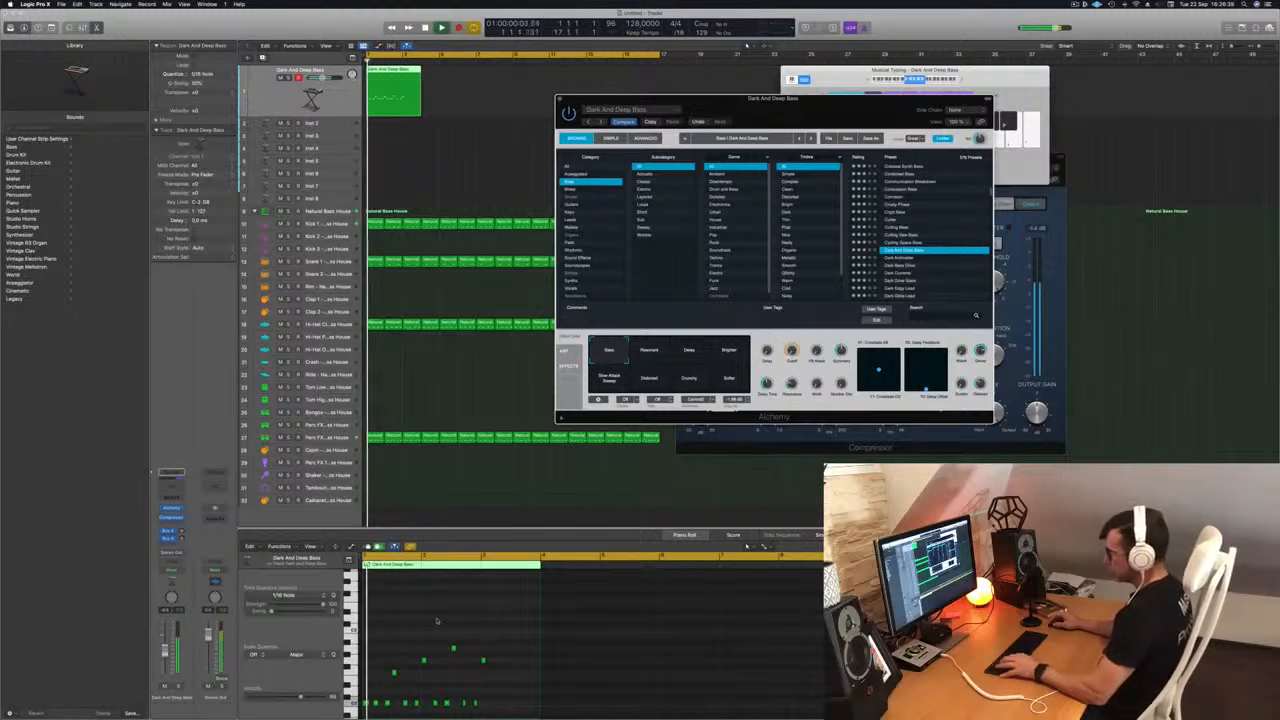
pyautogui.press('super+Right')
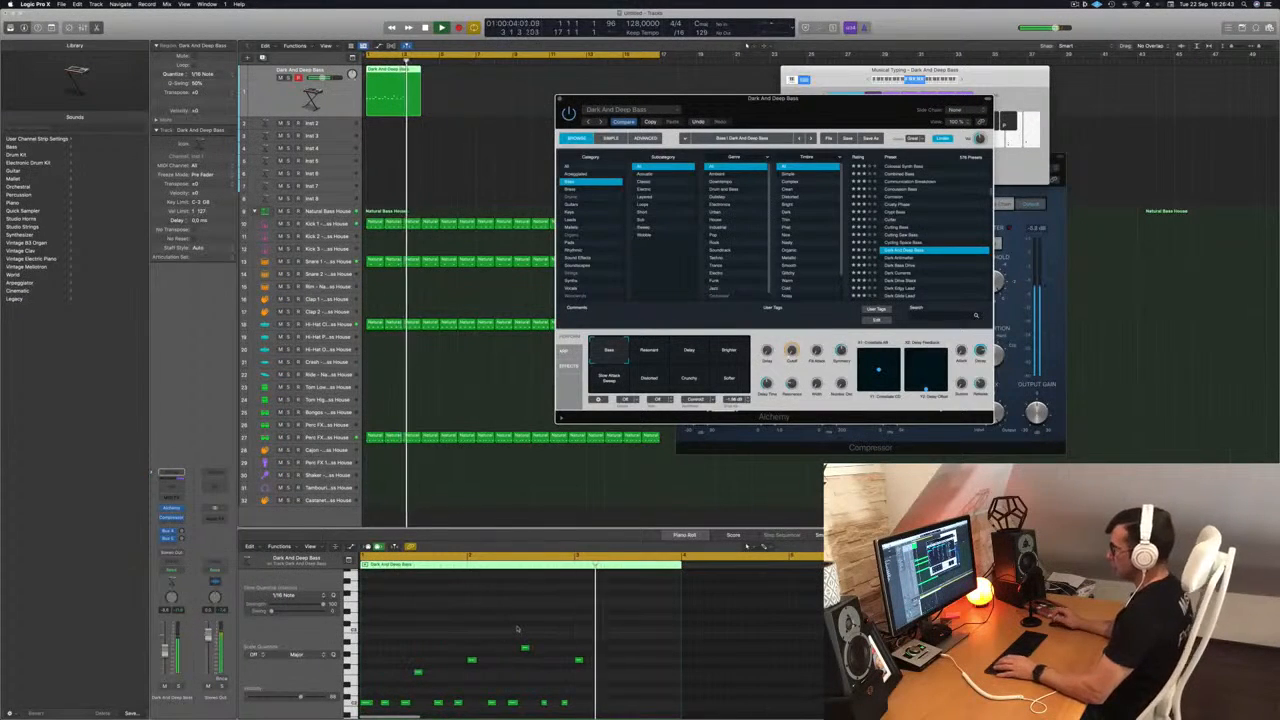
pyautogui.press('Return')
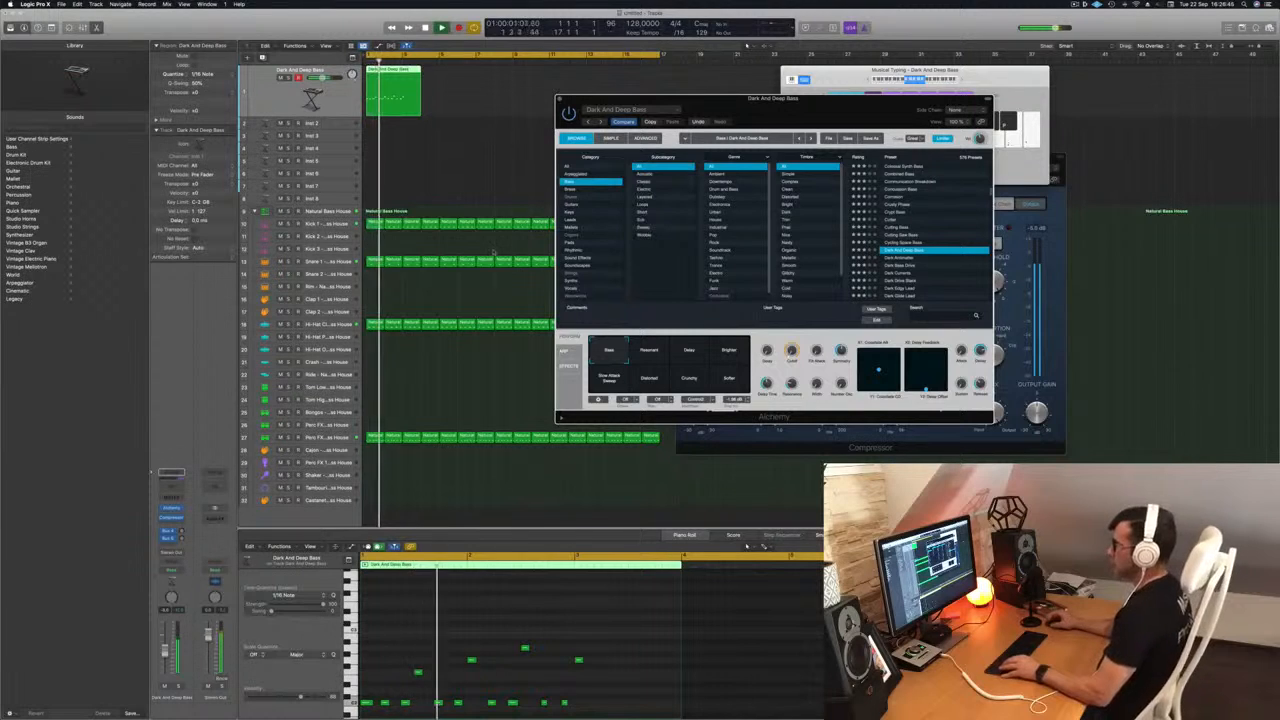
# Split the bass region at bar 3 and delete the leftover part so the region is two bars long
pyautogui.click(403, 108)
pyautogui.doubleClick(403, 110)
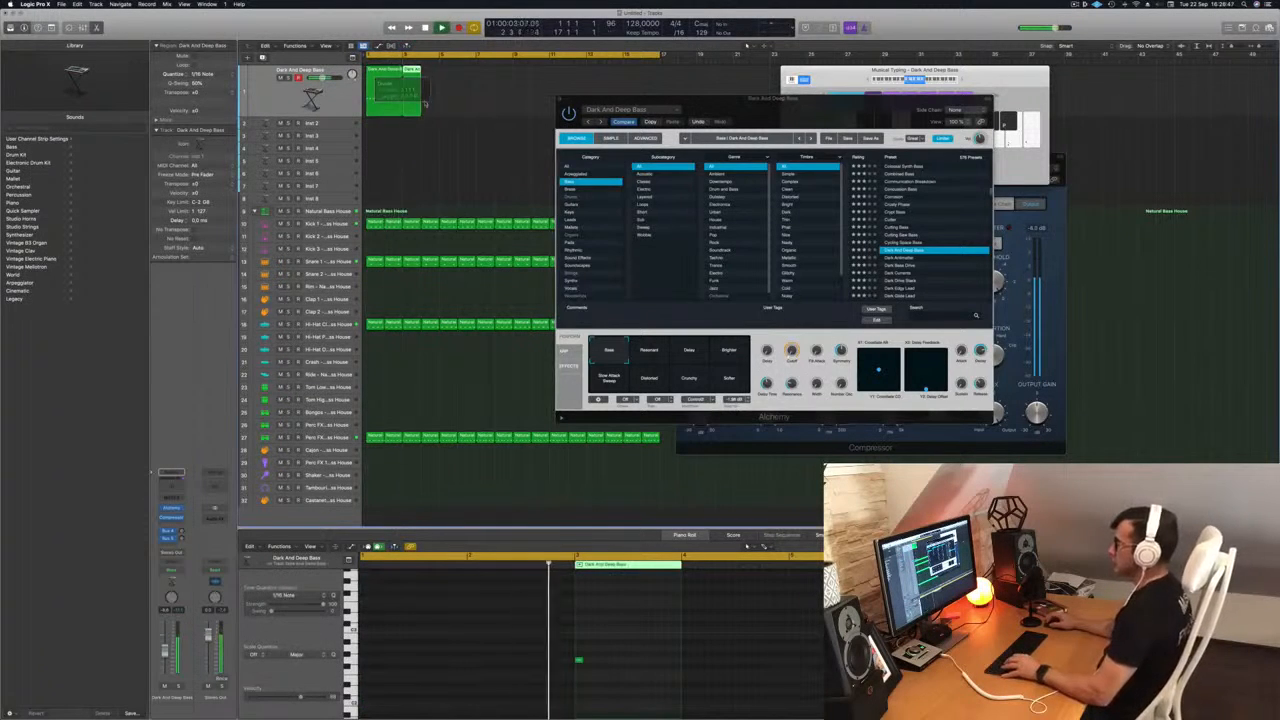
pyautogui.press('Return')
pyautogui.press('Delete')
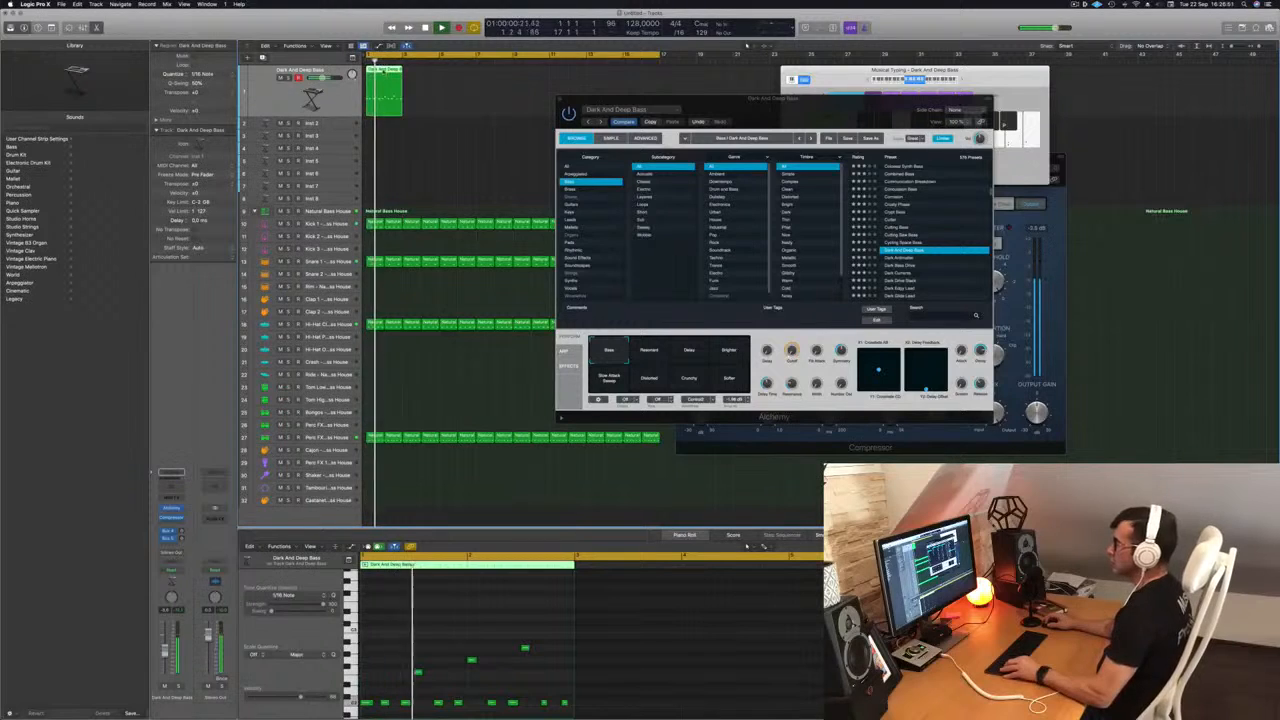
# Copy the two-bar Dark And Deep Bass region across the track to fill 16 bars
pyautogui.moveTo(383, 78); pyautogui.dragTo(461, 79)
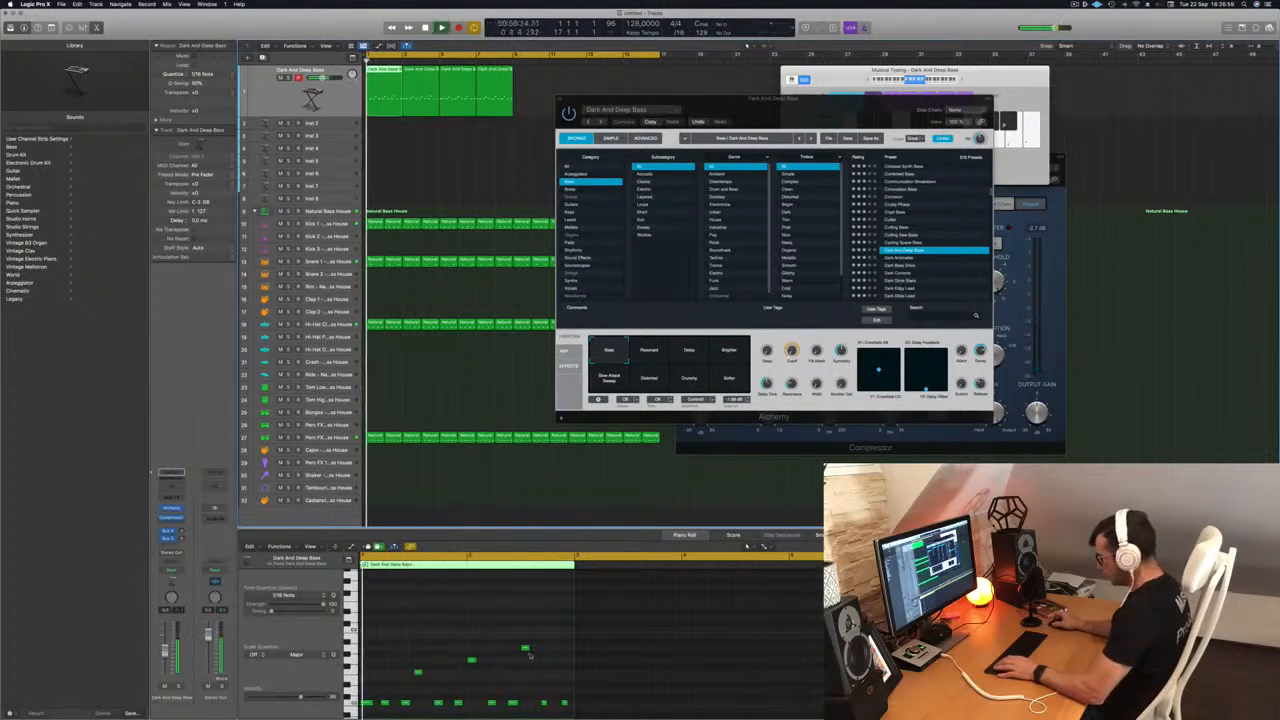
pyautogui.scroll(-3, 540, 648)
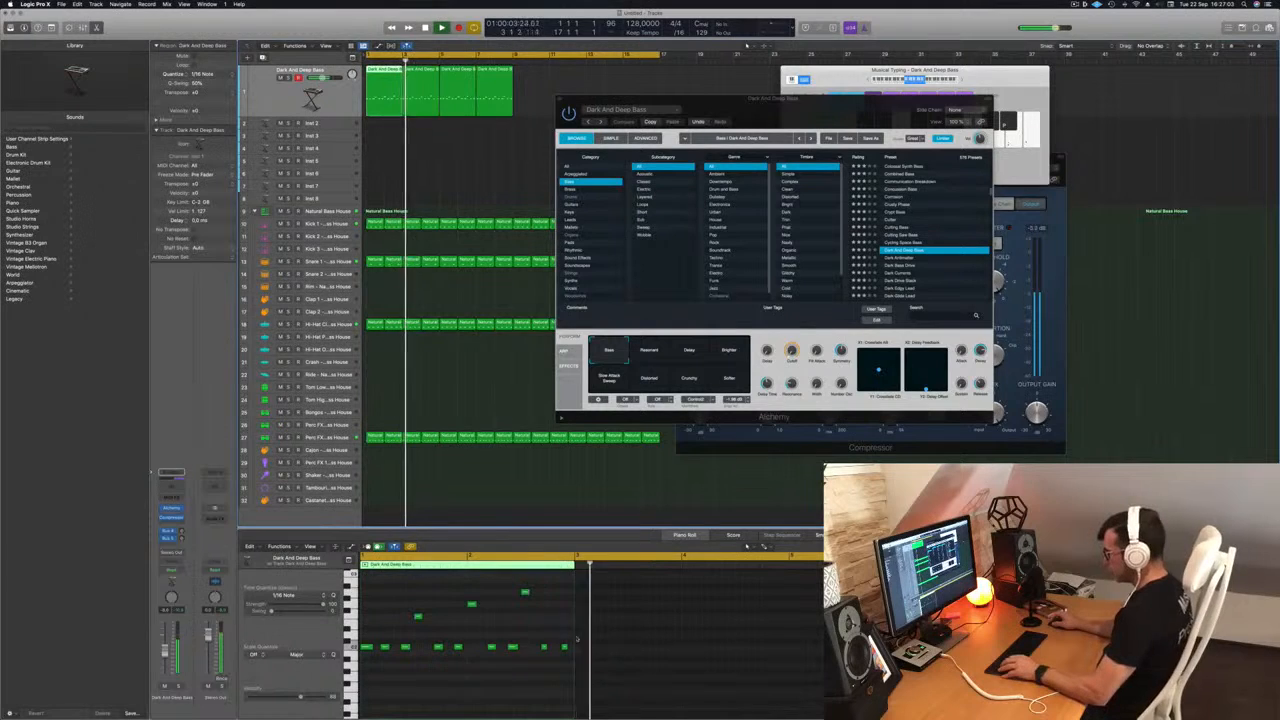
pyautogui.press('Return')
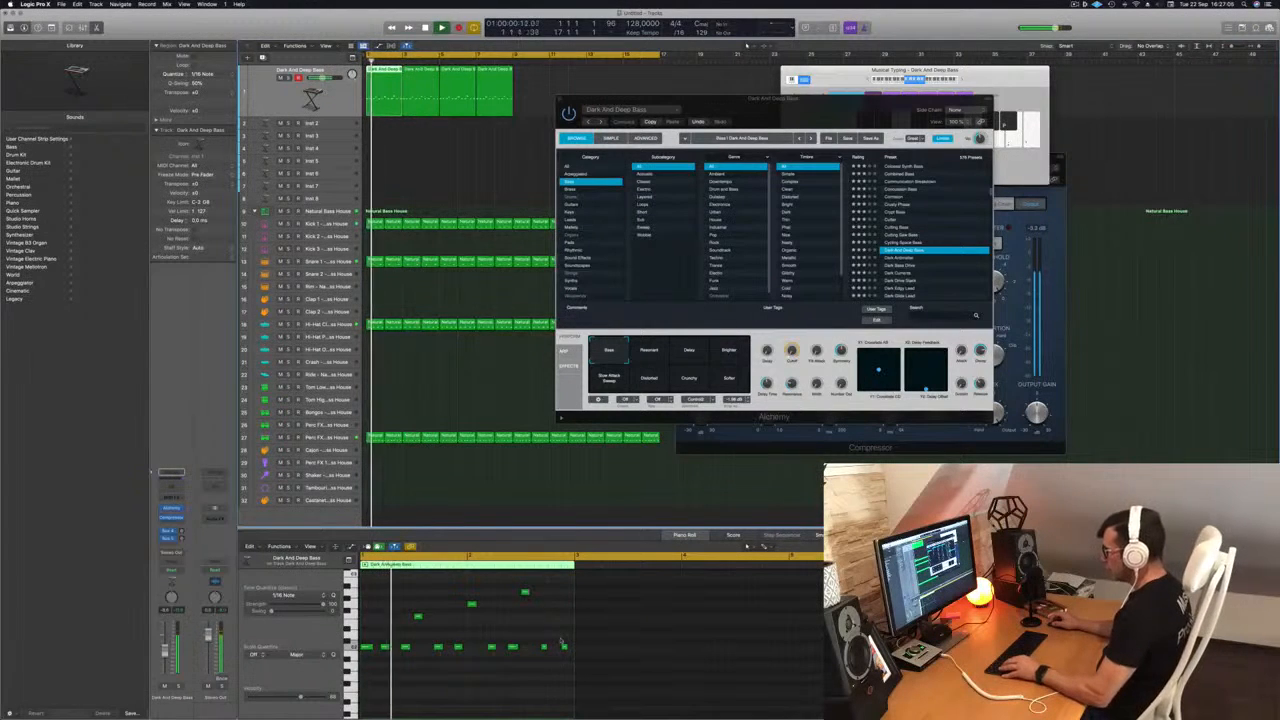
pyautogui.scroll(3, 562, 654)
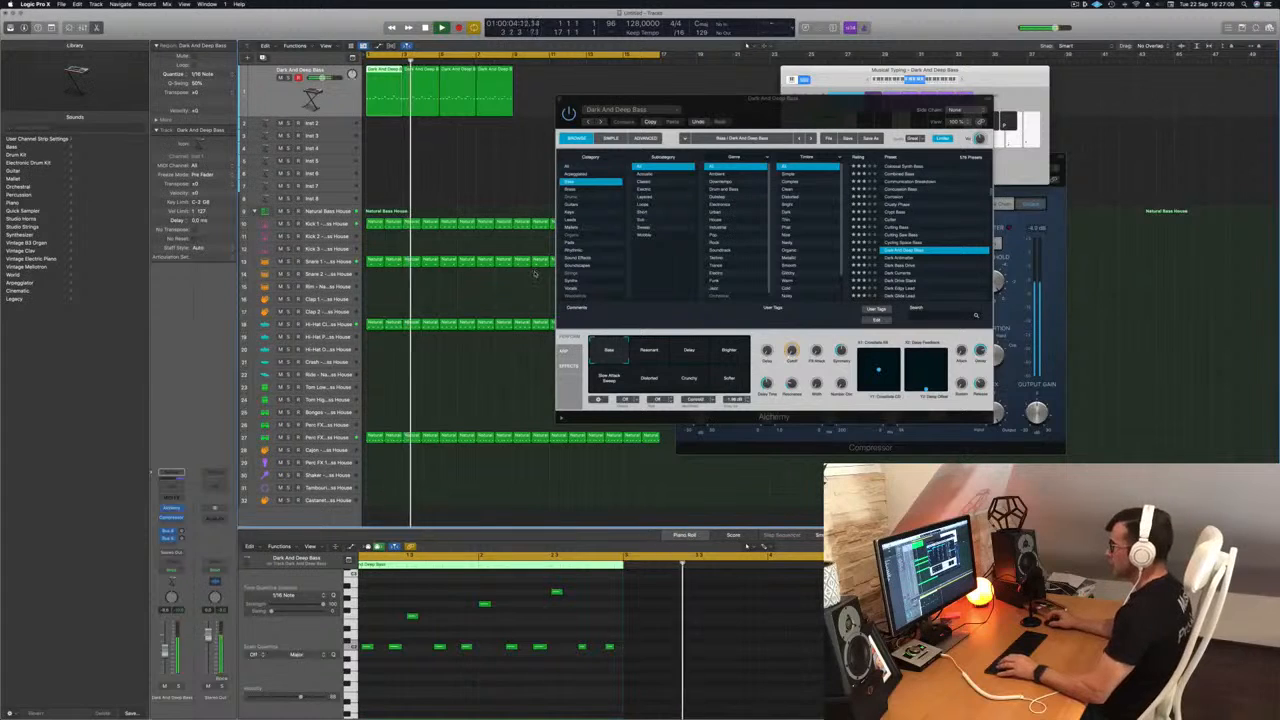
pyautogui.moveTo(538, 87)
pyautogui.mouseDown()
pyautogui.moveTo(390, 97)
pyautogui.moveTo(382, 80)
pyautogui.moveTo(529, 82)
pyautogui.mouseUp()
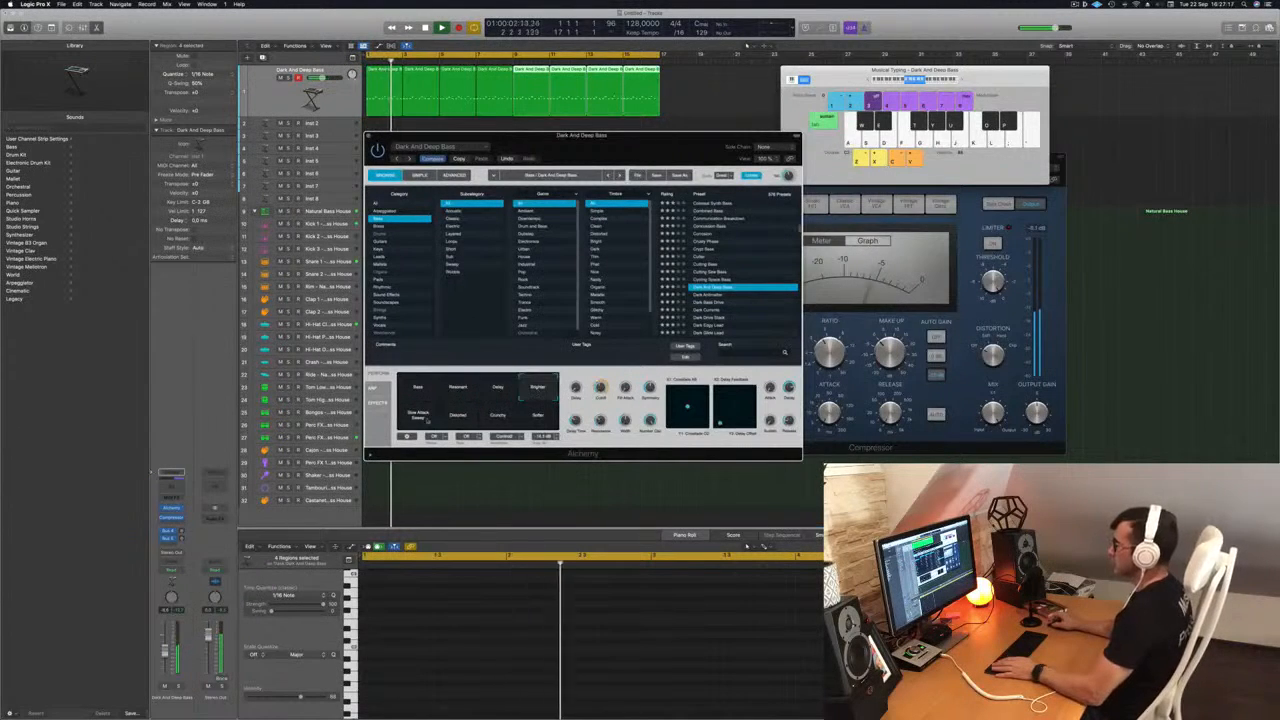
# Audition the Softer variation of Dark And Deep Bass, followed by the Dark Animatter, Dark Bass Drive and Dark Currents presets over the beat
pyautogui.moveTo(648, 148); pyautogui.dragTo(774, 133)
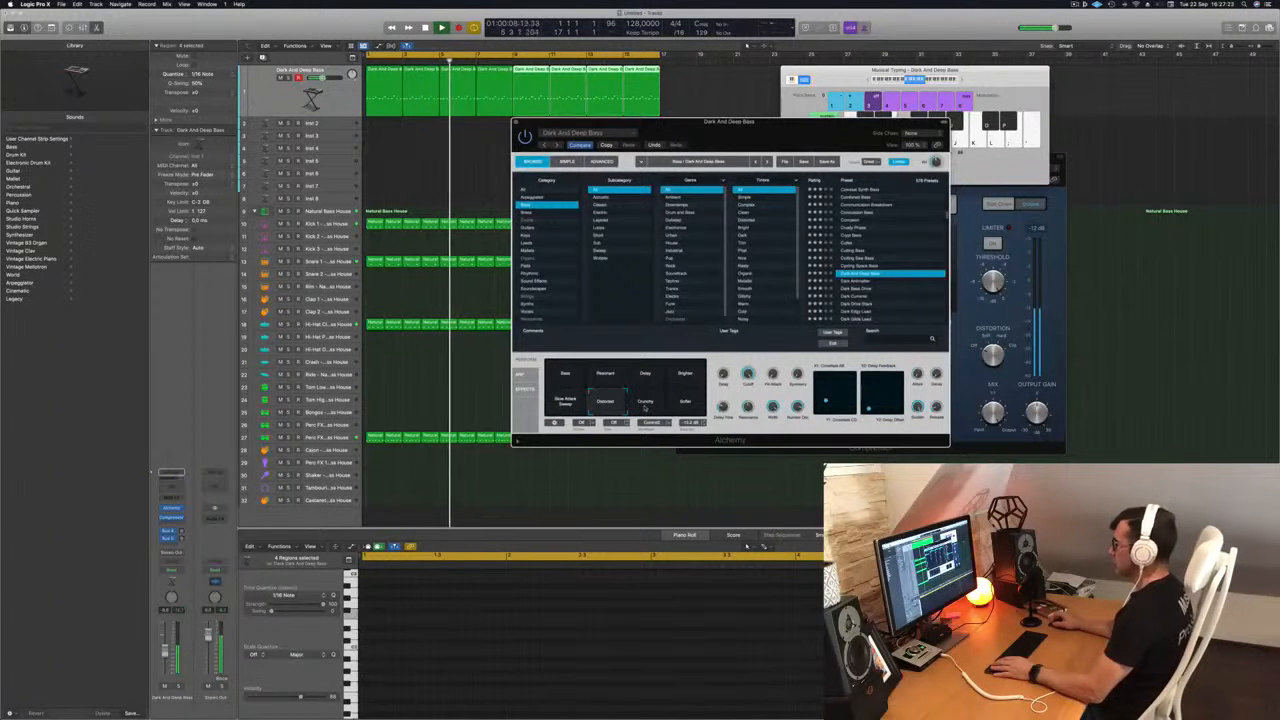
pyautogui.click(689, 407)
pyautogui.click(853, 282)
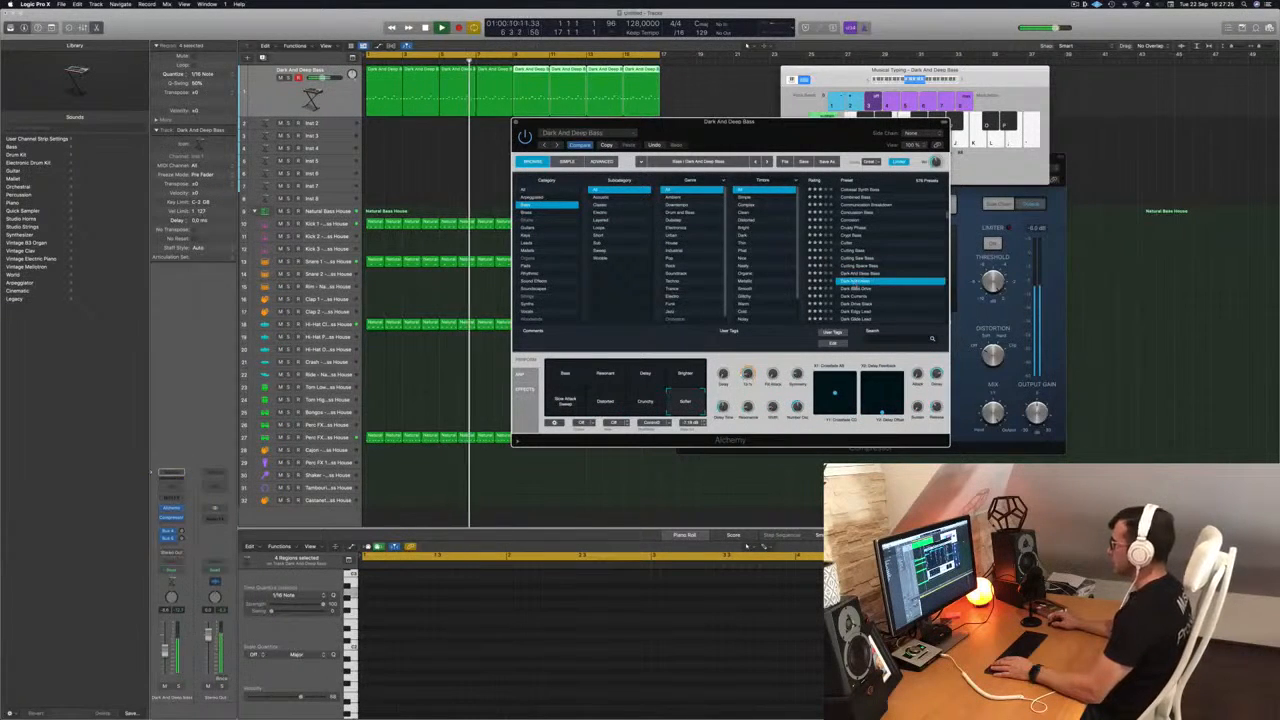
pyautogui.press('space')
pyautogui.press('space')
pyautogui.moveTo(874, 134); pyautogui.dragTo(895, 78)
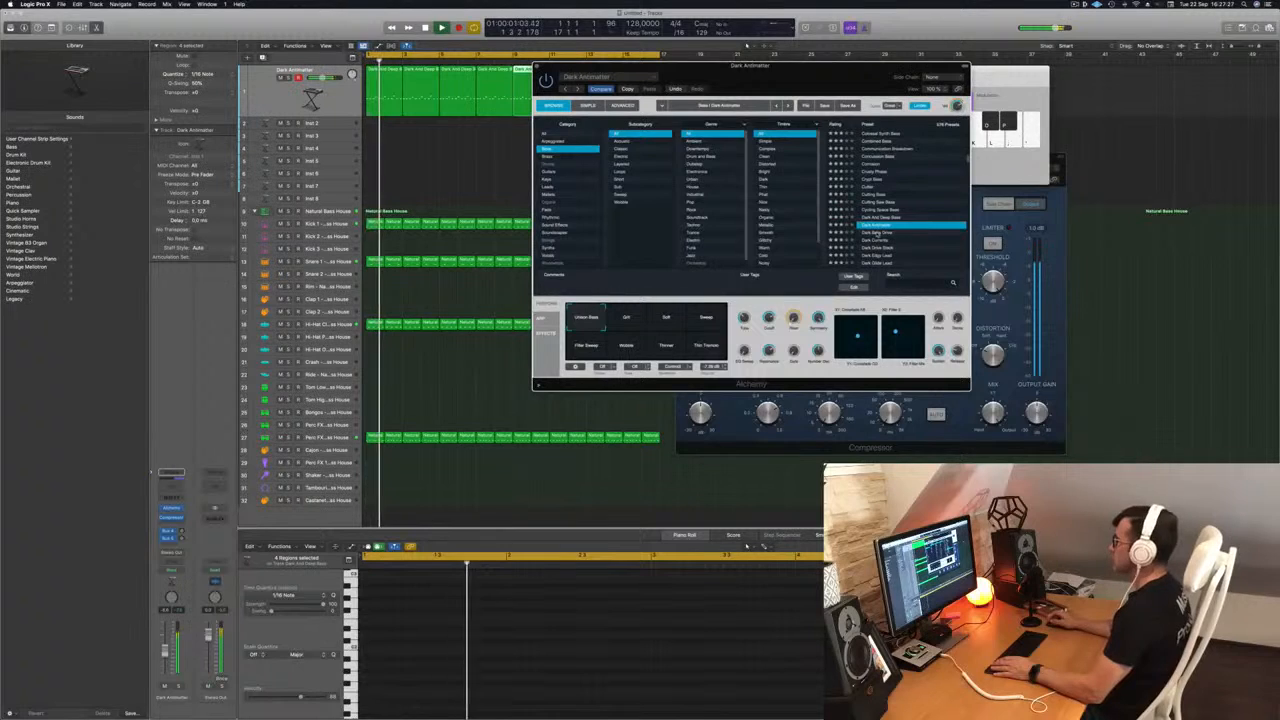
pyautogui.click(877, 234)
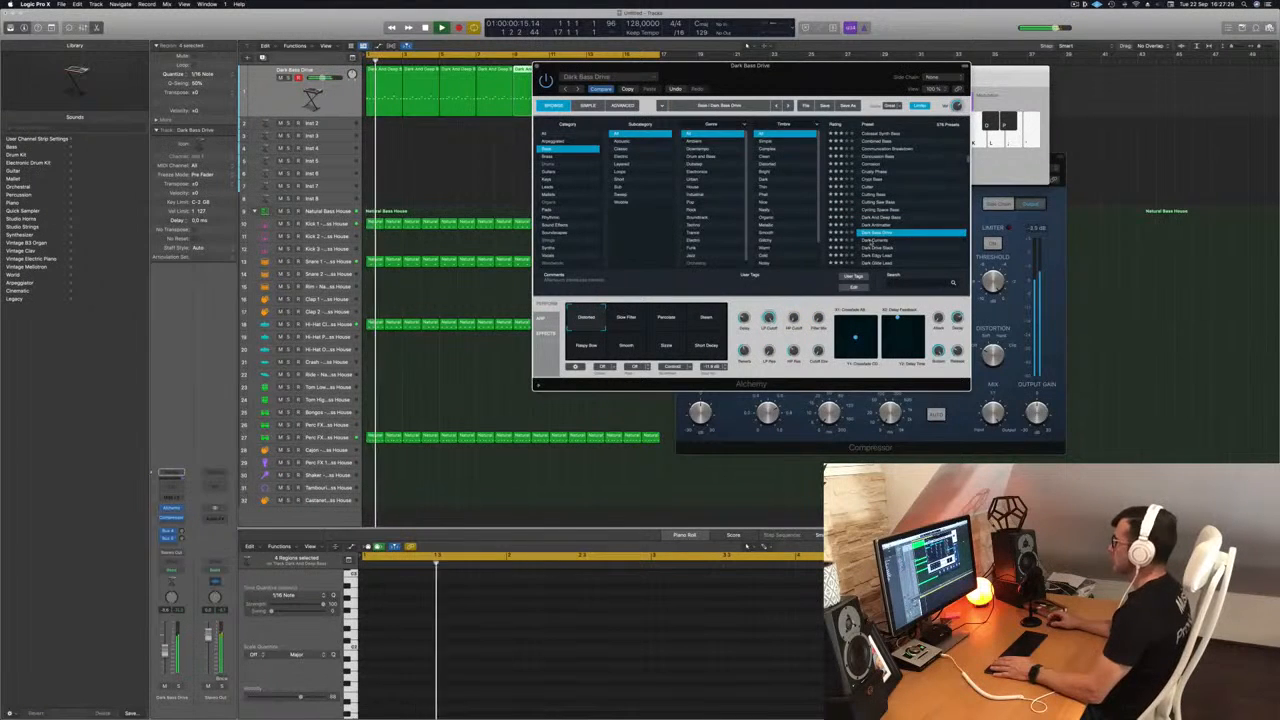
pyautogui.click(874, 241)
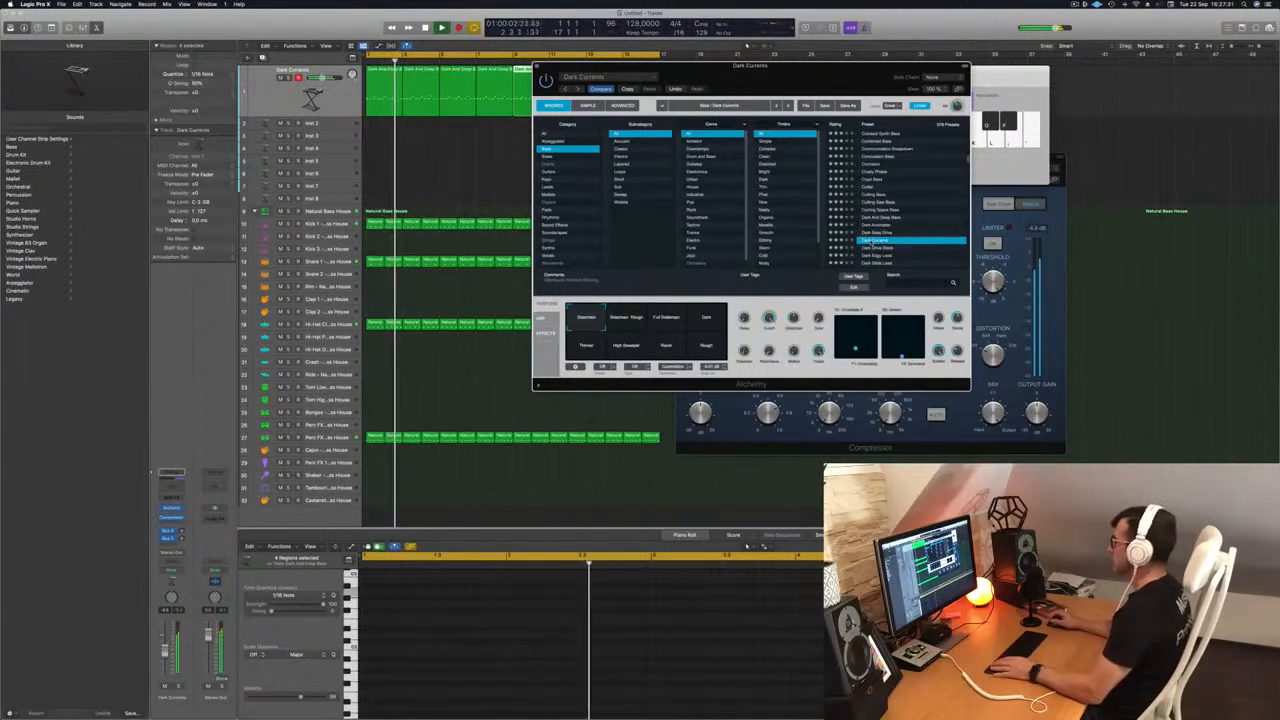
# Load the Dark Drive Stack bass preset and audition its sound variations, including Soft Sweep and Angry Lead
pyautogui.click(874, 248)
pyautogui.scroll(-3, 874, 248)
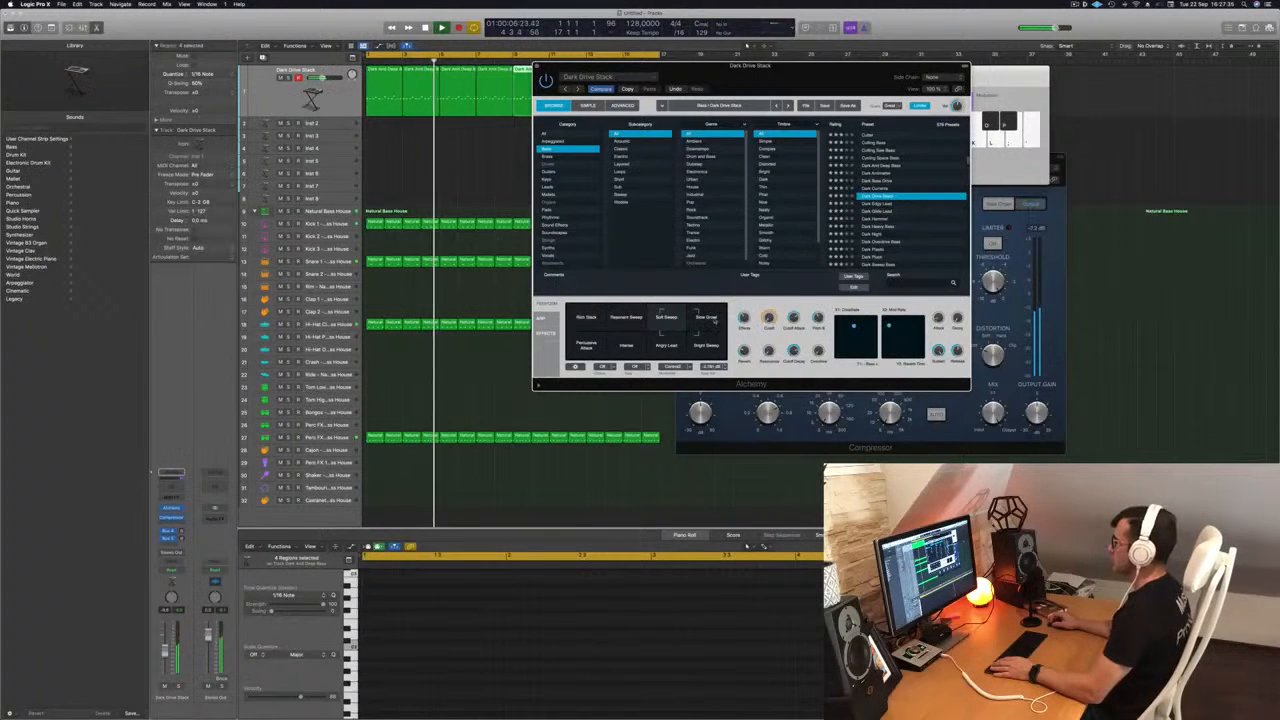
pyautogui.moveTo(719, 332)
pyautogui.mouseDown()
pyautogui.moveTo(570, 355)
pyautogui.moveTo(706, 350)
pyautogui.mouseUp()
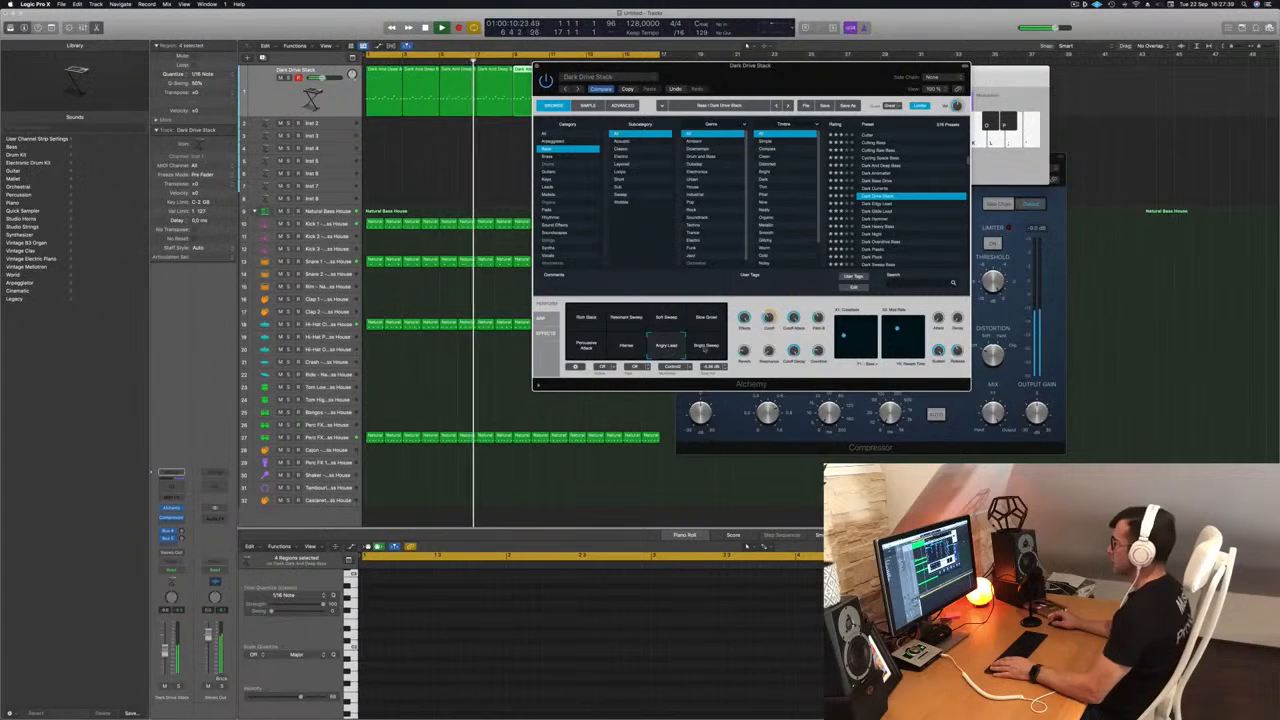
# Audition the Dark Edgy Lead, Dark Glide Lead, Dark Hammer and Dark Night presets for the bass line
pyautogui.click(866, 204)
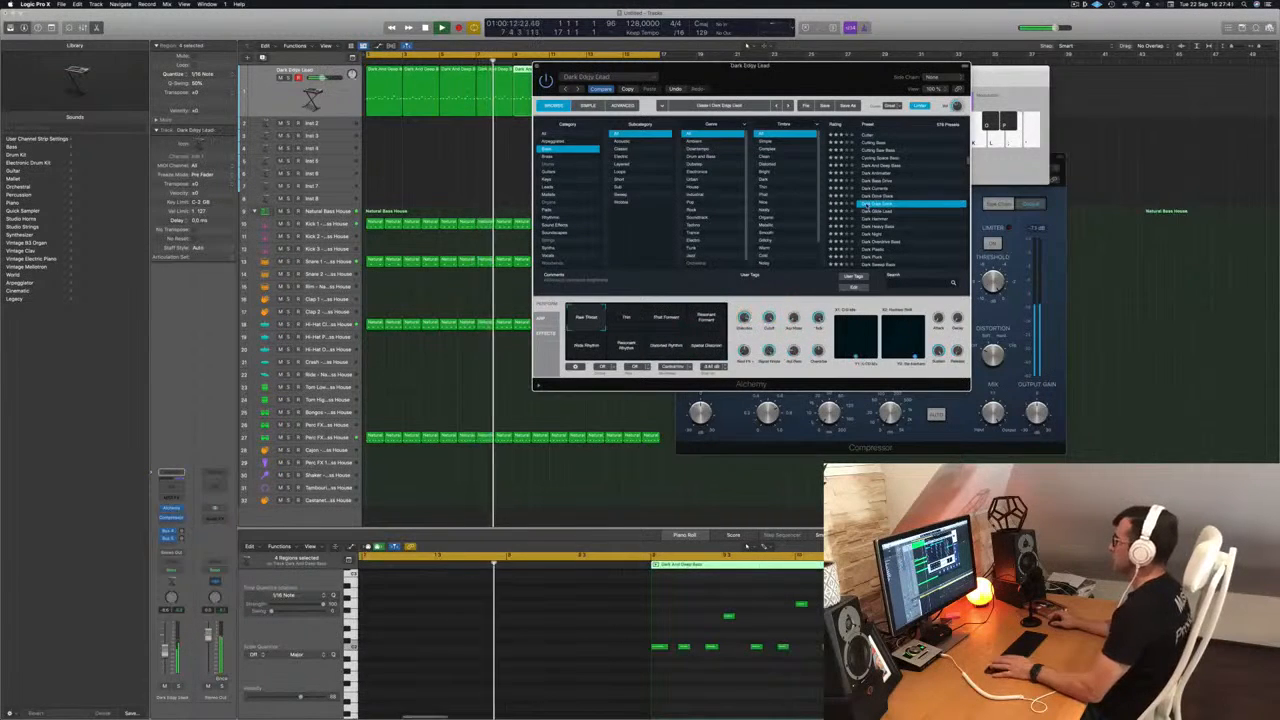
pyautogui.click(866, 211)
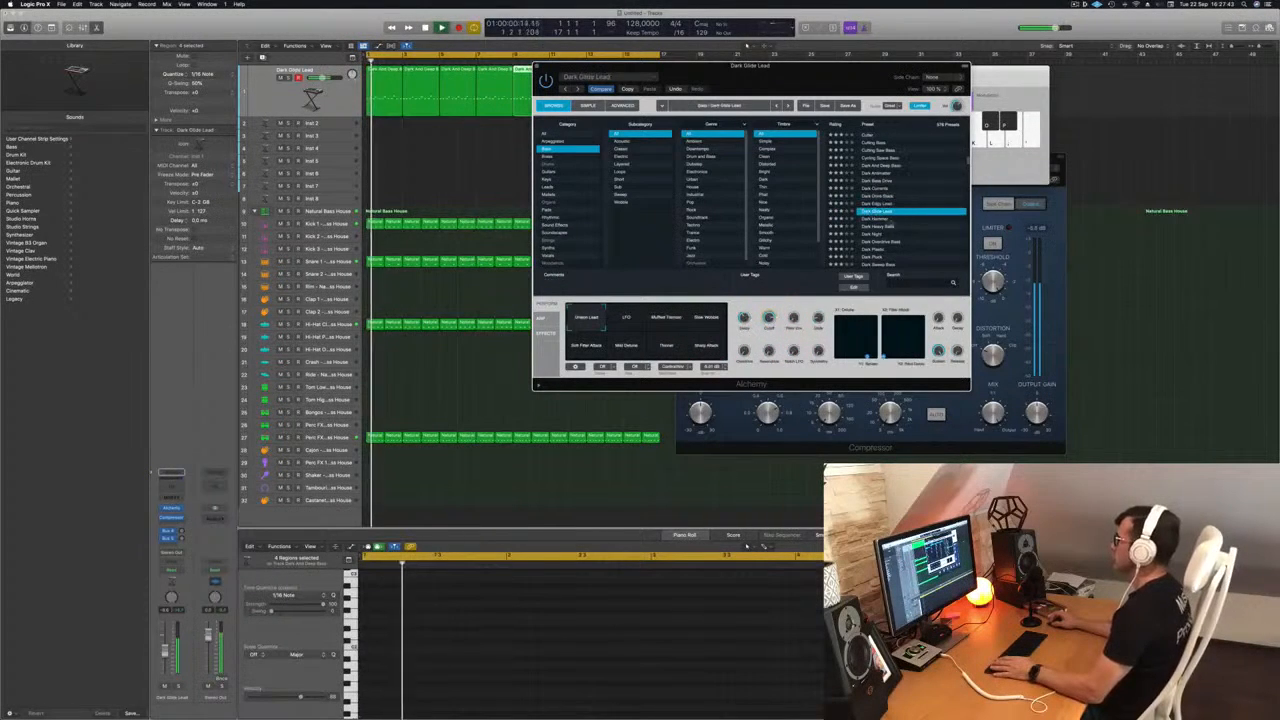
pyautogui.click(868, 218)
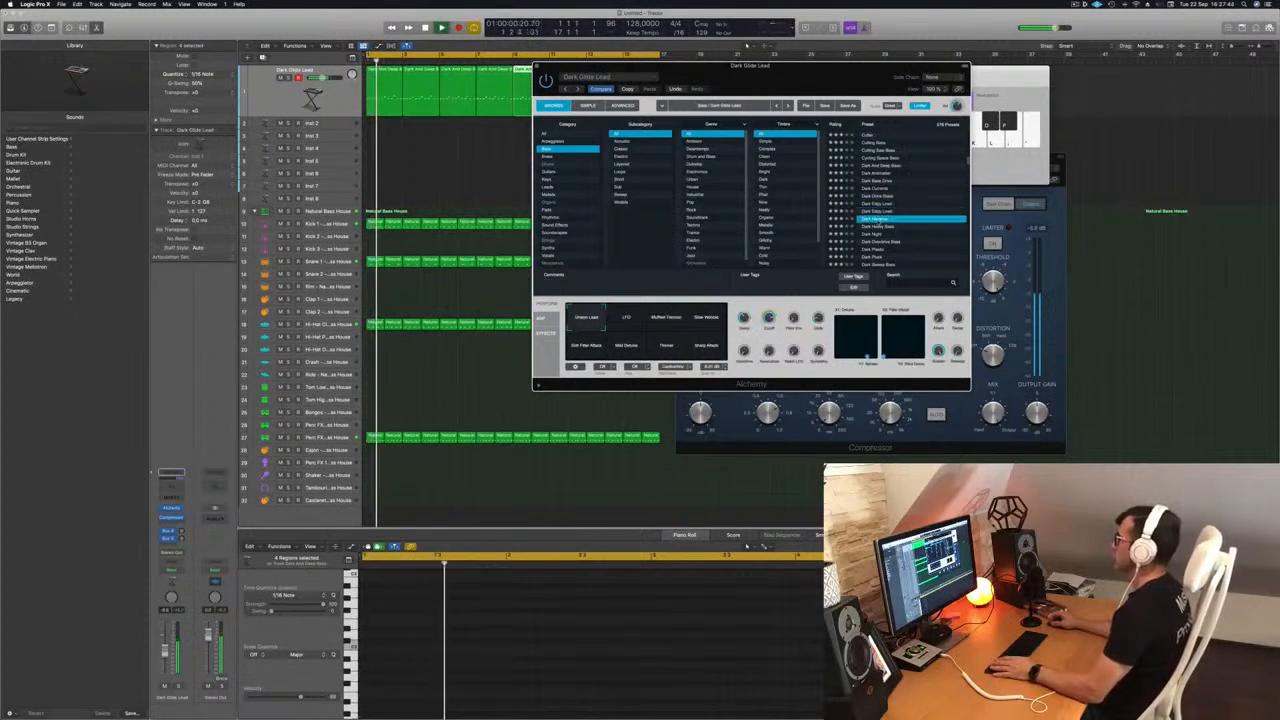
pyautogui.click(872, 233)
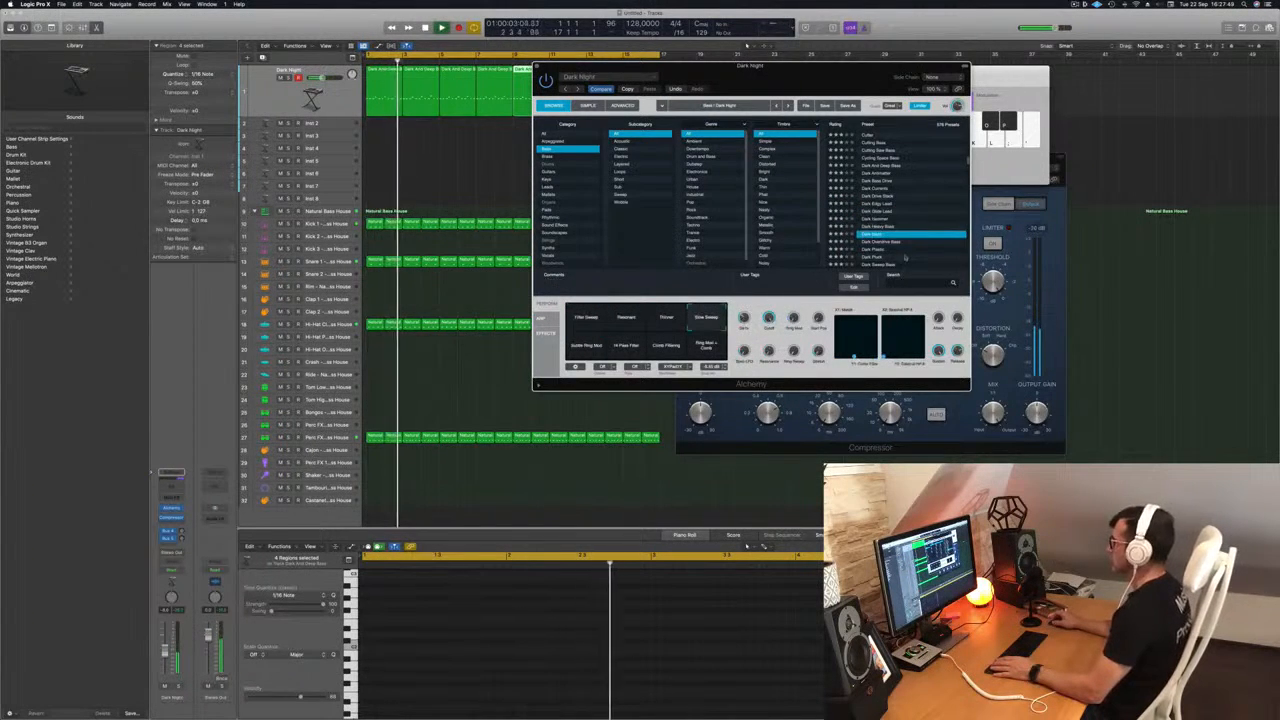
# Load the Dark Plastic bass preset with its Soft Attack variation and close the bass track's Alchemy window
pyautogui.scroll(-2, 905, 258)
pyautogui.click(868, 222)
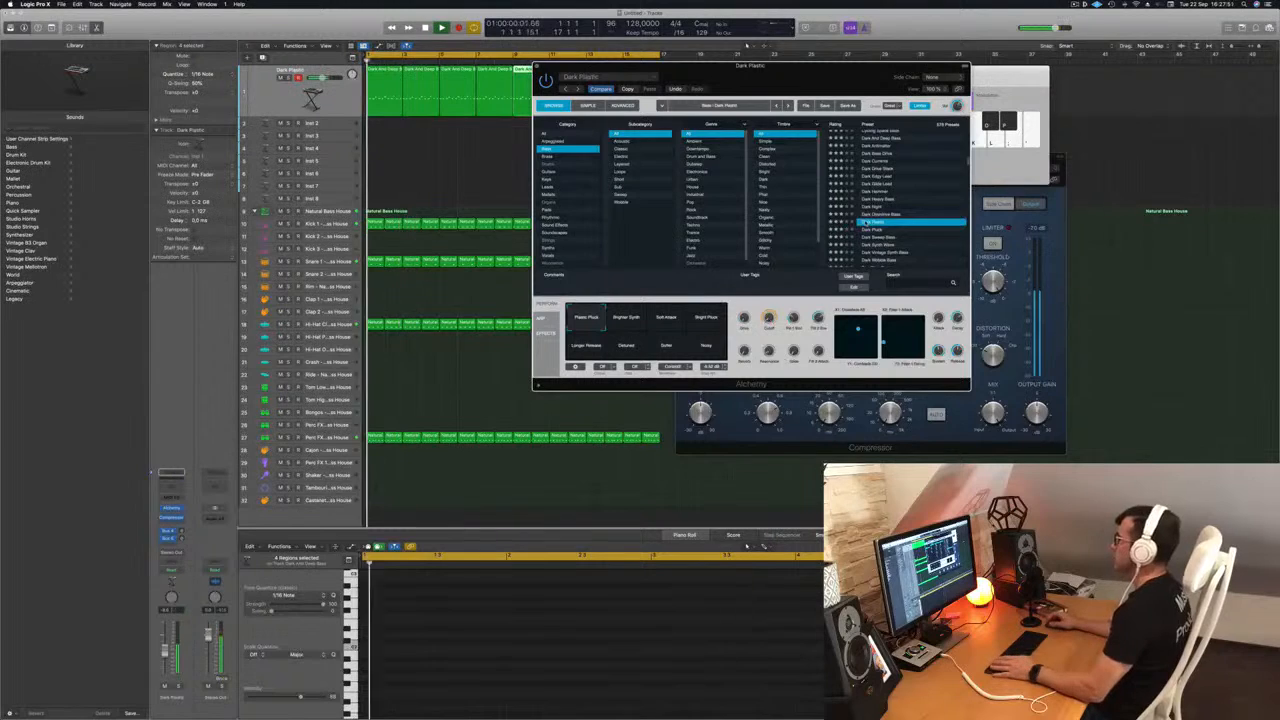
pyautogui.moveTo(877, 65); pyautogui.dragTo(895, 181)
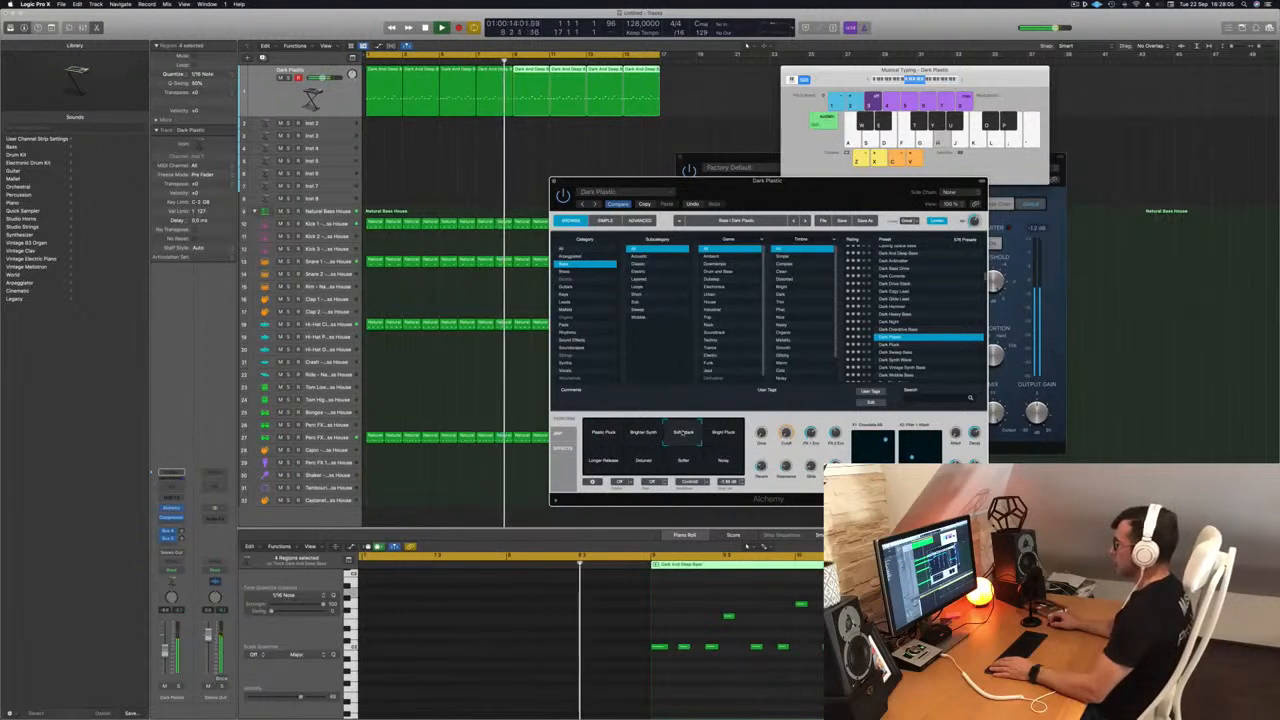
pyautogui.click(620, 432)
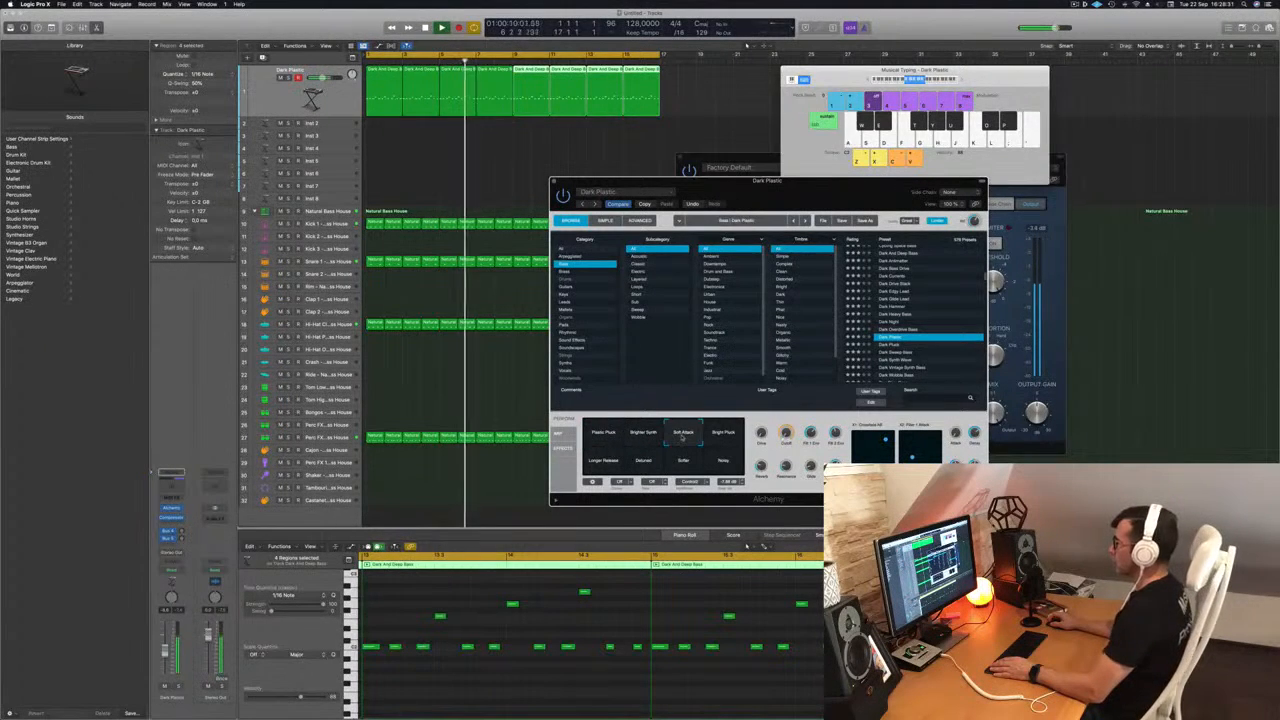
pyautogui.moveTo(744, 195); pyautogui.dragTo(841, 201)
pyautogui.press('super+w')
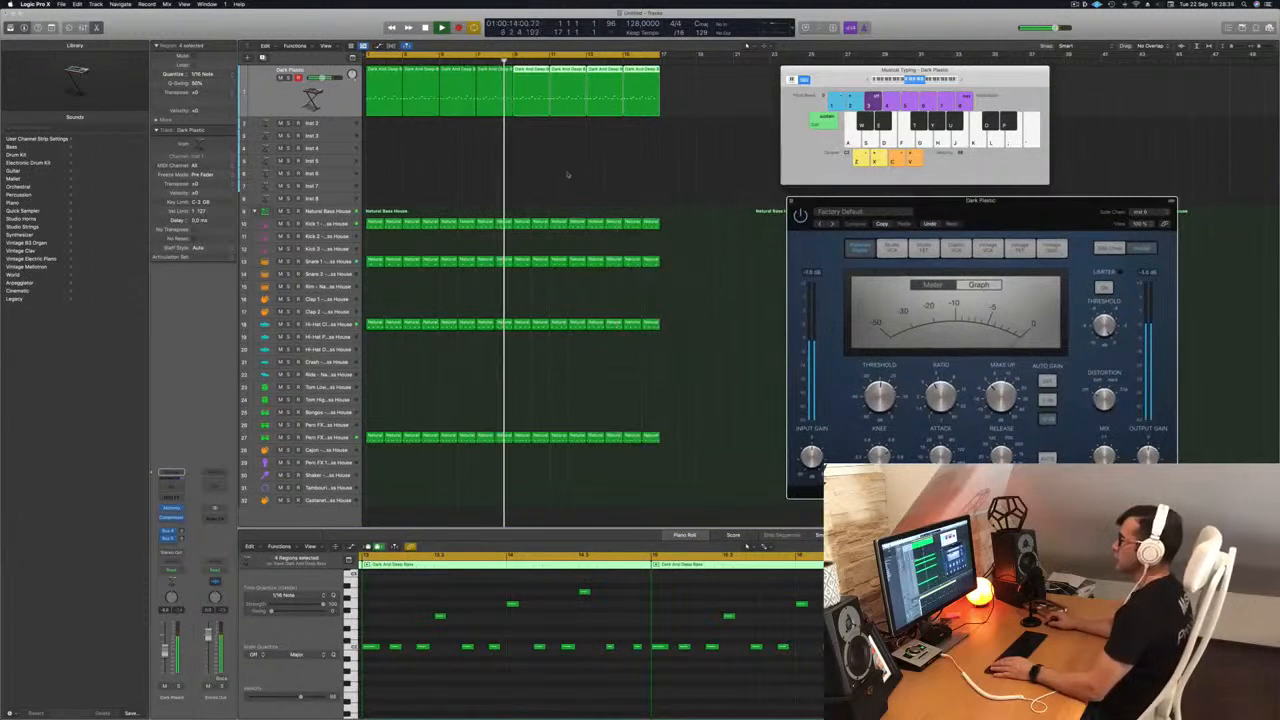
# Restart playback from the beginning, select the empty Inst 2 track and increase its track height
pyautogui.press('Return')
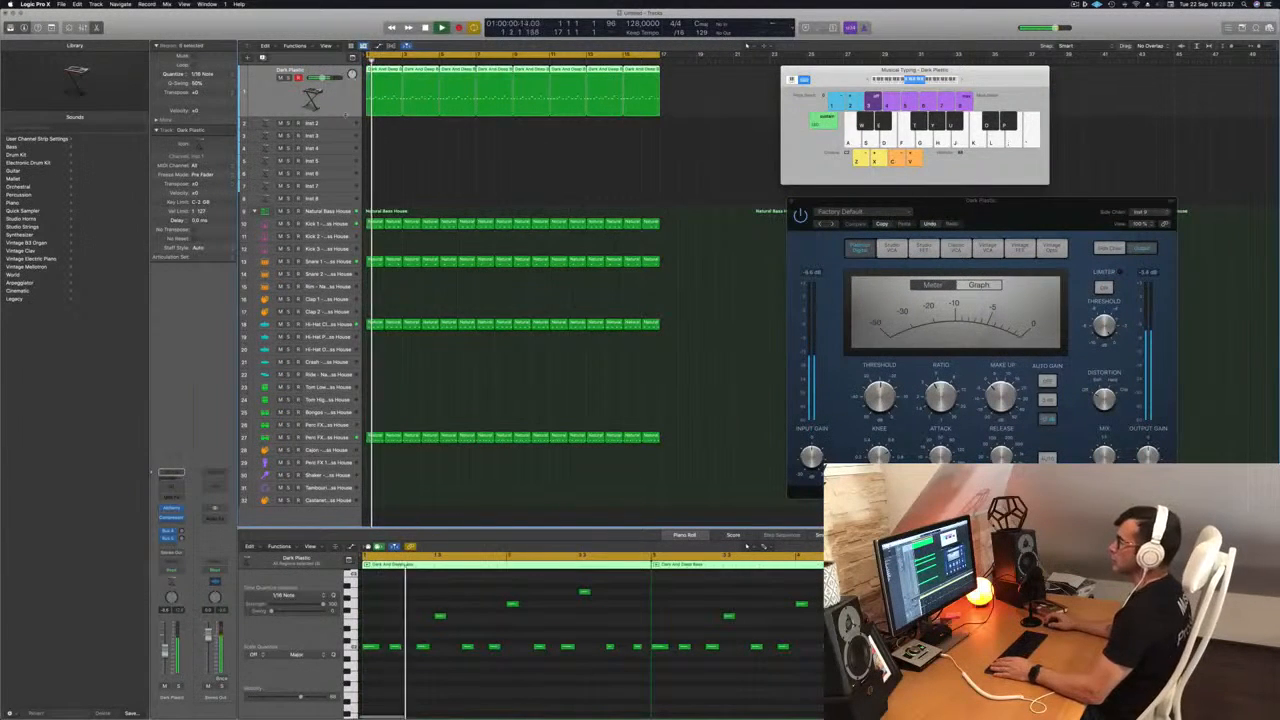
pyautogui.press('Down')
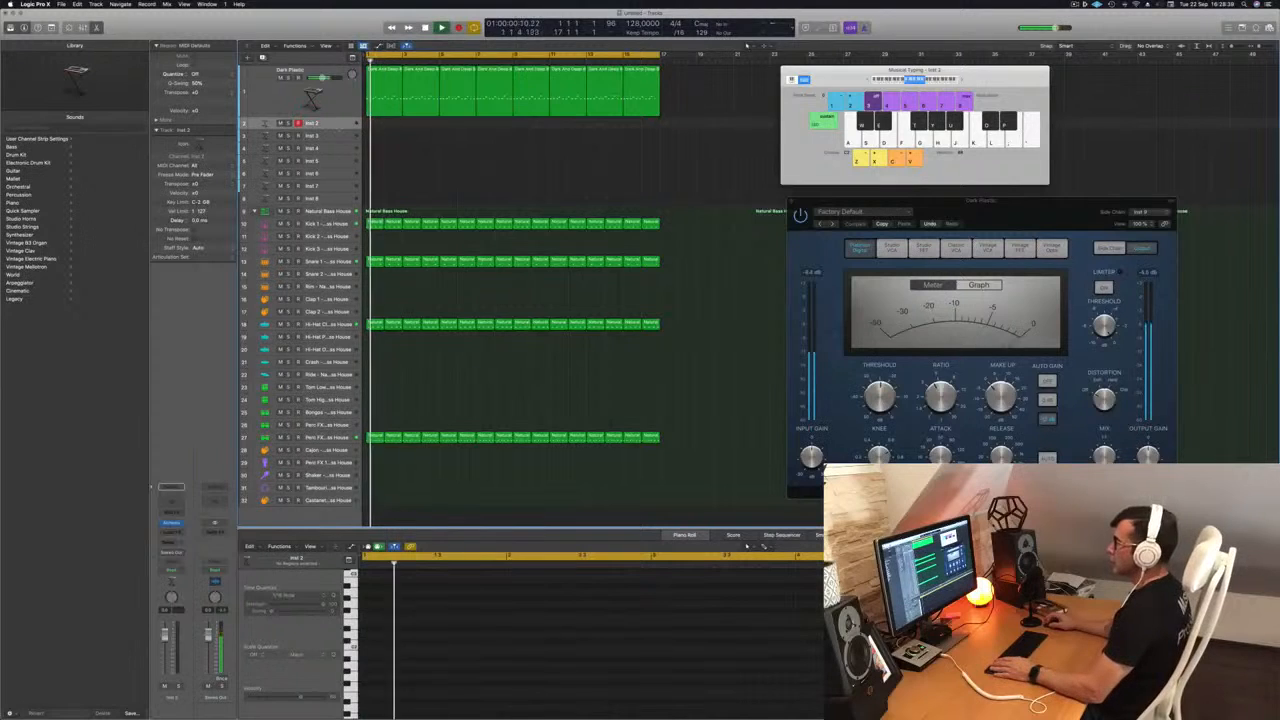
pyautogui.moveTo(338, 129); pyautogui.dragTo(338, 166)
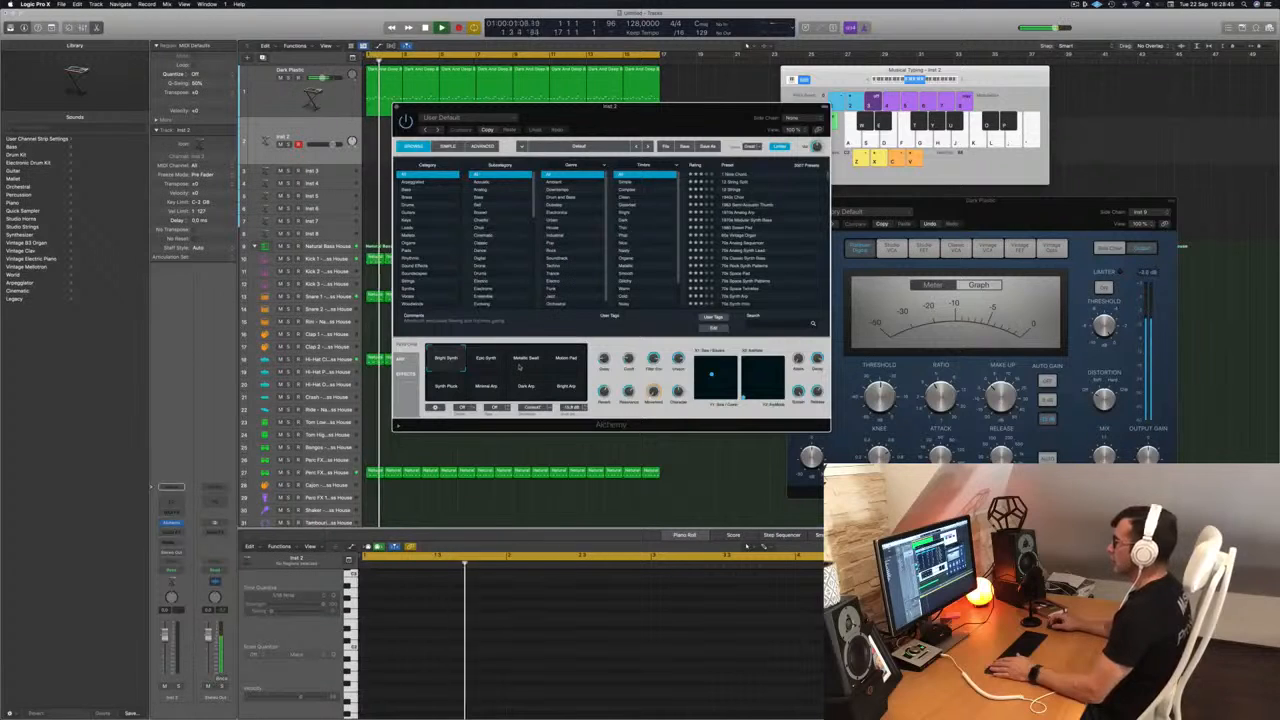
# Reopen Alchemy on the Dark Plastic track, listen to the Soft Attack variation and close both open Alchemy windows
pyautogui.click(279, 108)
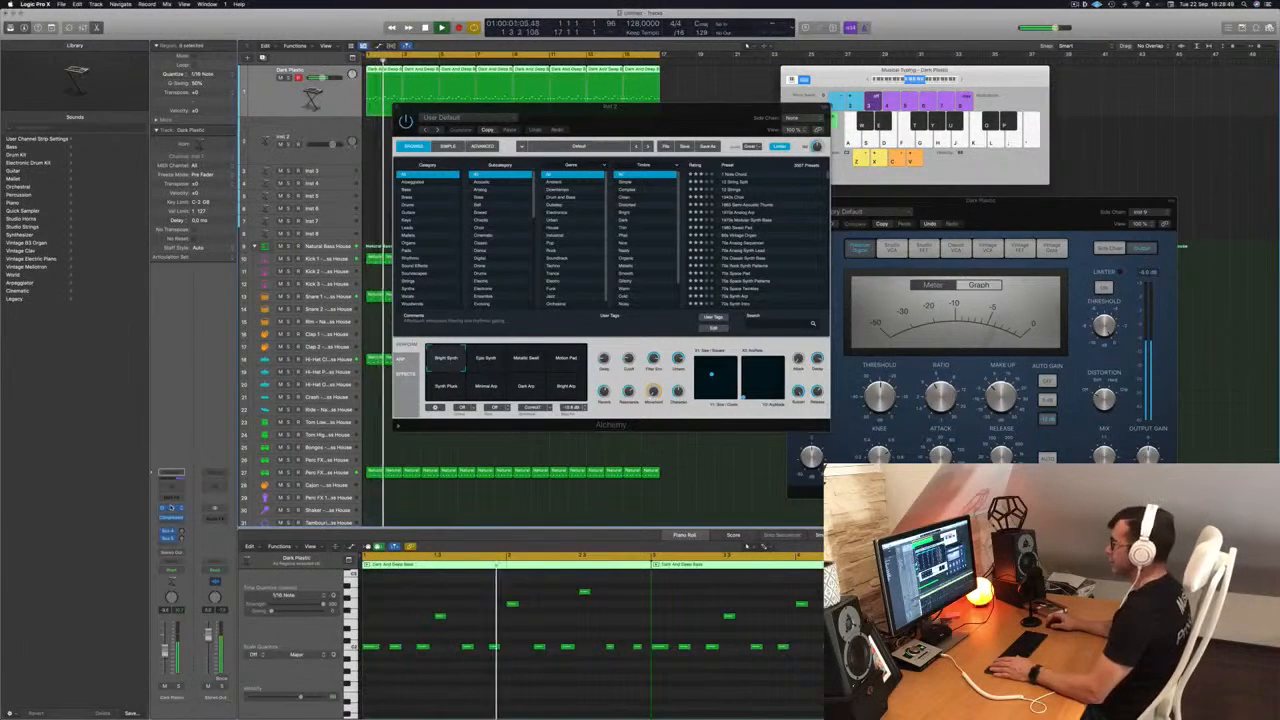
pyautogui.click(171, 508)
pyautogui.click(622, 437)
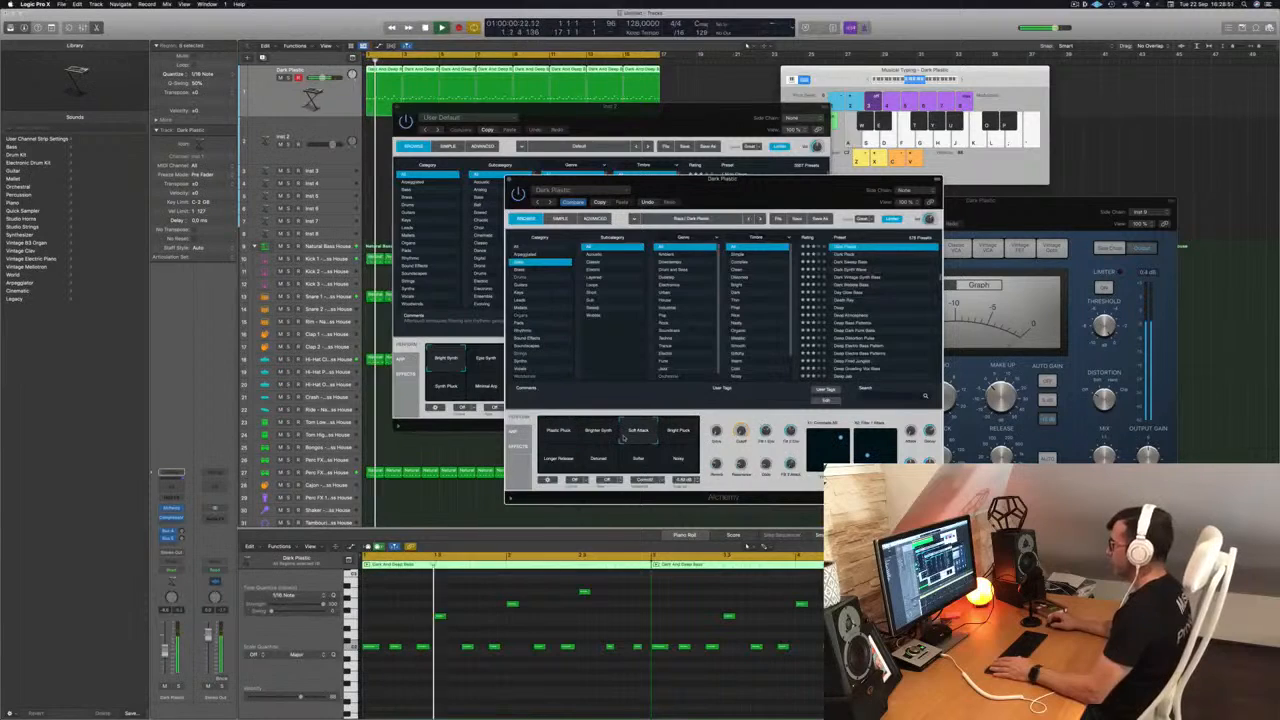
pyautogui.moveTo(759, 190); pyautogui.dragTo(799, 184)
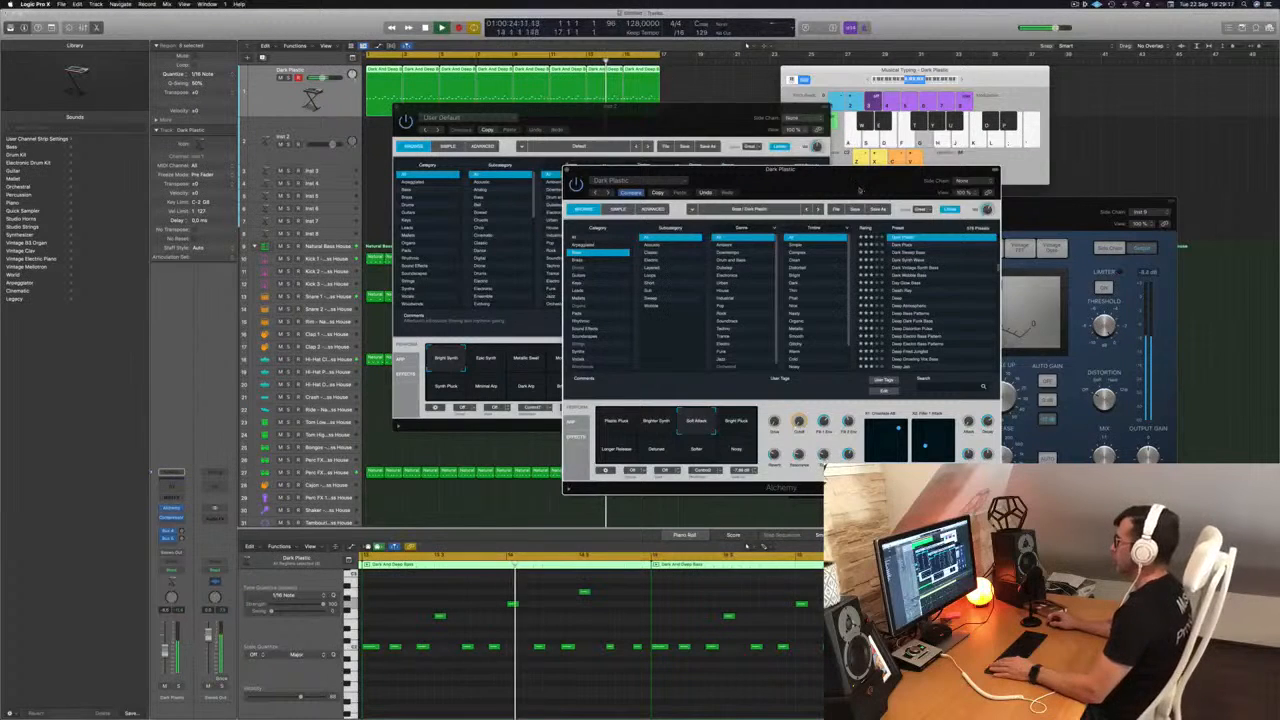
pyautogui.moveTo(859, 190); pyautogui.dragTo(927, 178)
pyautogui.click(637, 160)
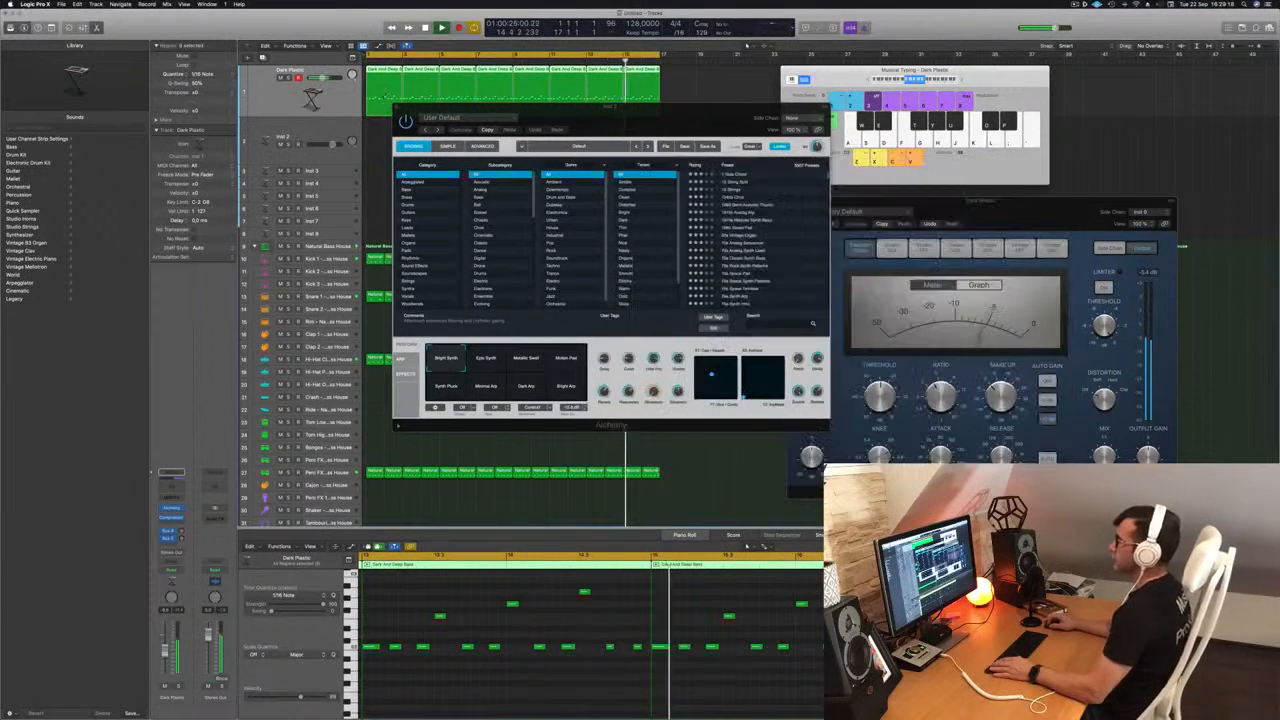
pyautogui.click(396, 108)
pyautogui.click(440, 183)
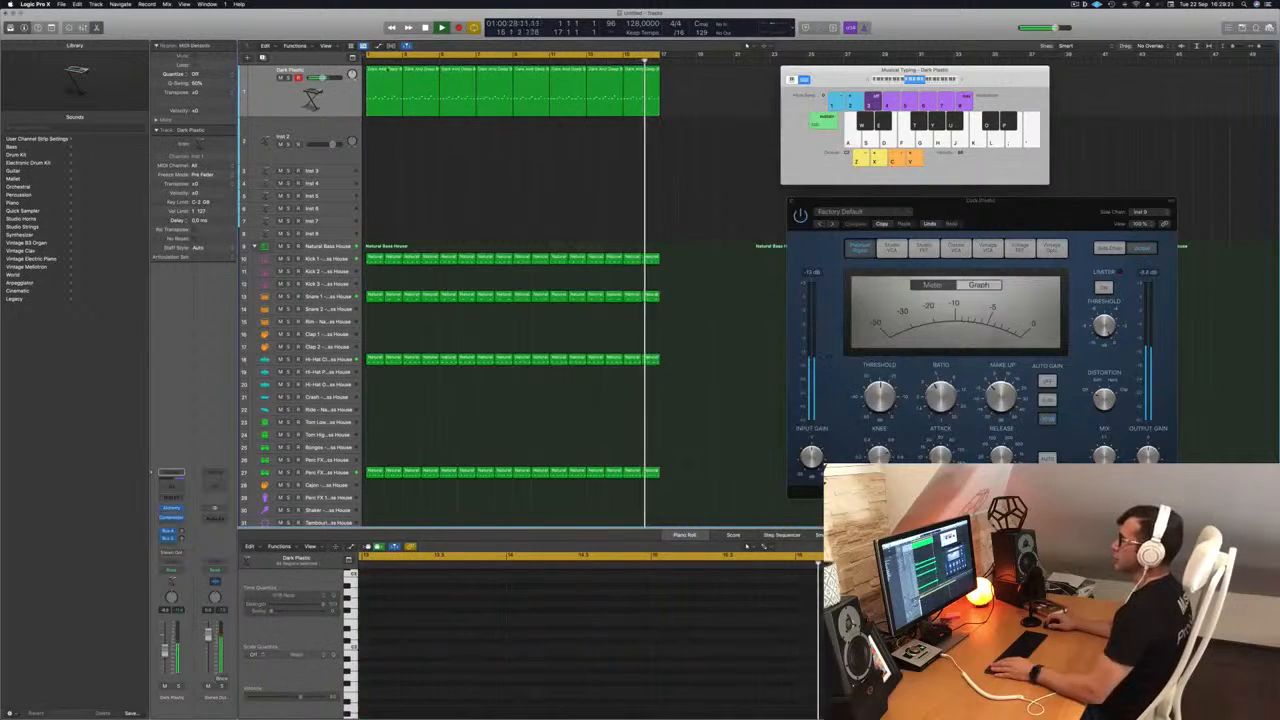
# Copy the first two-bar bass region from the Dark Plastic track to bar 1 of the Inst 2 track
pyautogui.click(318, 96)
pyautogui.press('Return')
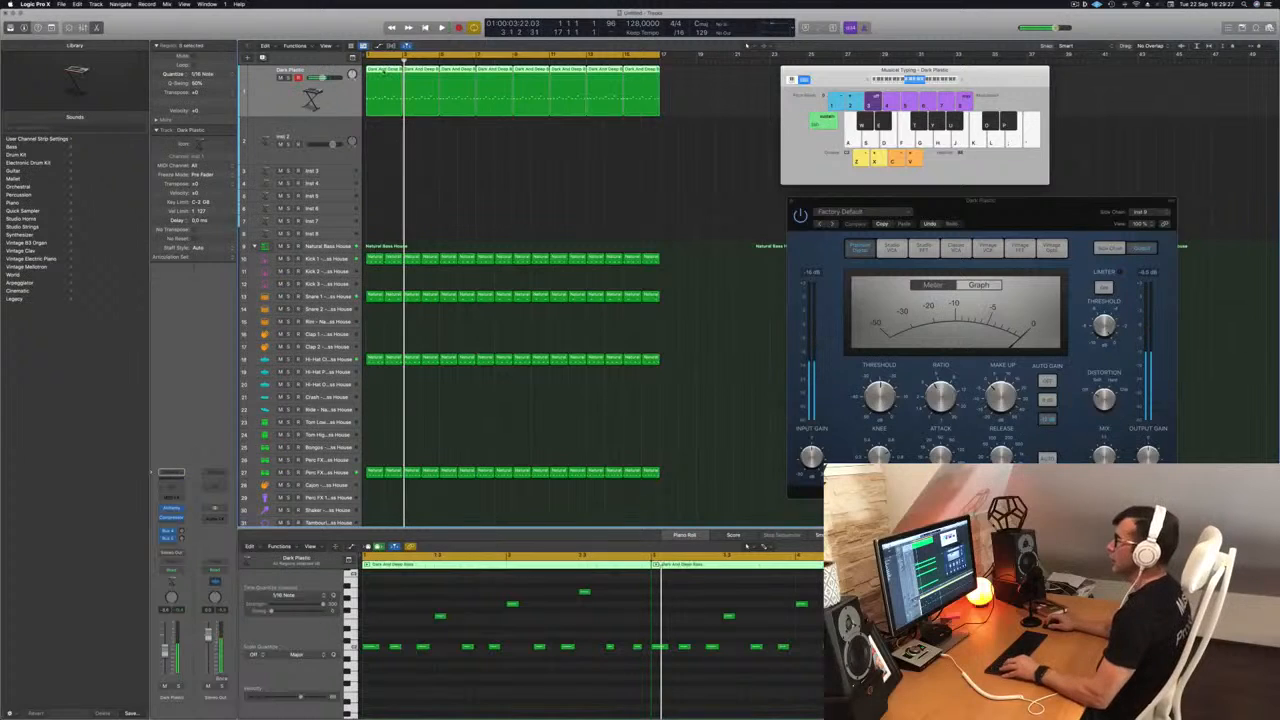
pyautogui.click(399, 121)
pyautogui.moveTo(381, 72); pyautogui.dragTo(382, 148)
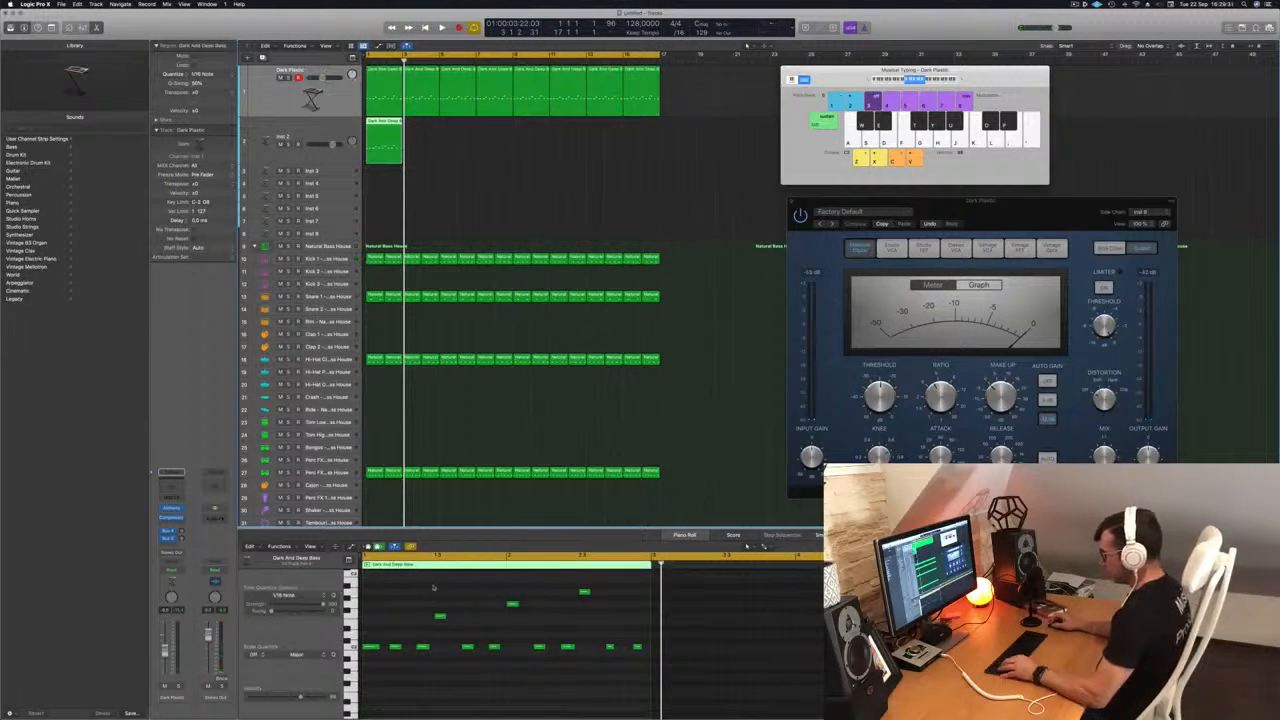
# Delete the repeated low notes from the Inst 2 region, keeping its three higher notes, and play it on the Inst 2 track
pyautogui.moveTo(433, 587); pyautogui.dragTo(576, 626)
pyautogui.moveTo(364, 638); pyautogui.dragTo(650, 677)
pyautogui.click(323, 136)
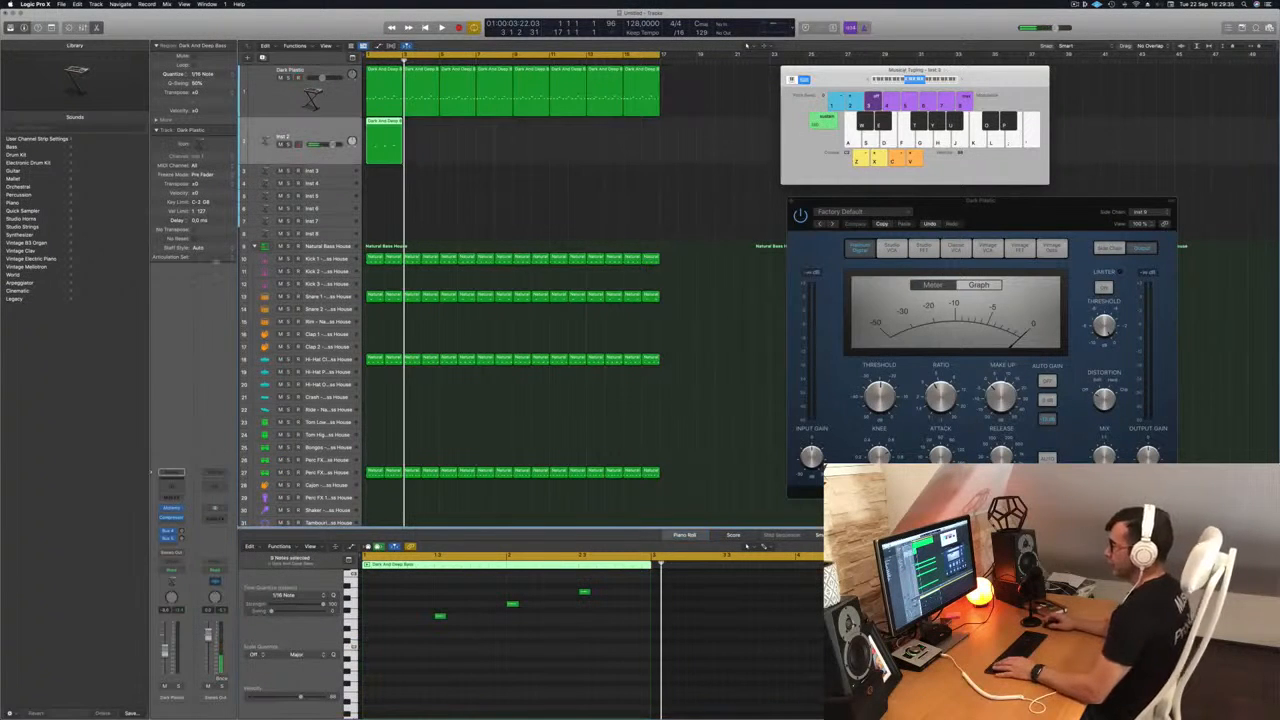
pyautogui.press('space')
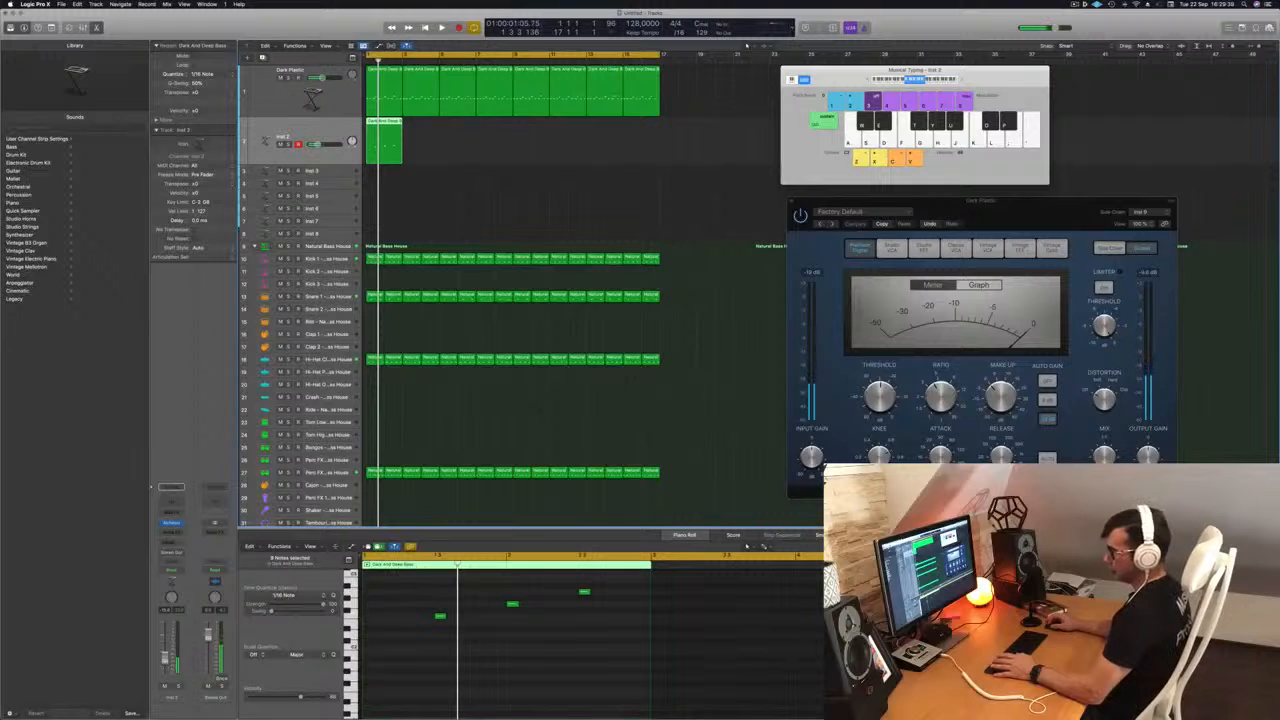
pyautogui.press('space')
# Add a send to Bus 4 (Aux 4) on the Inst 2 channel strip
pyautogui.click(171, 542)
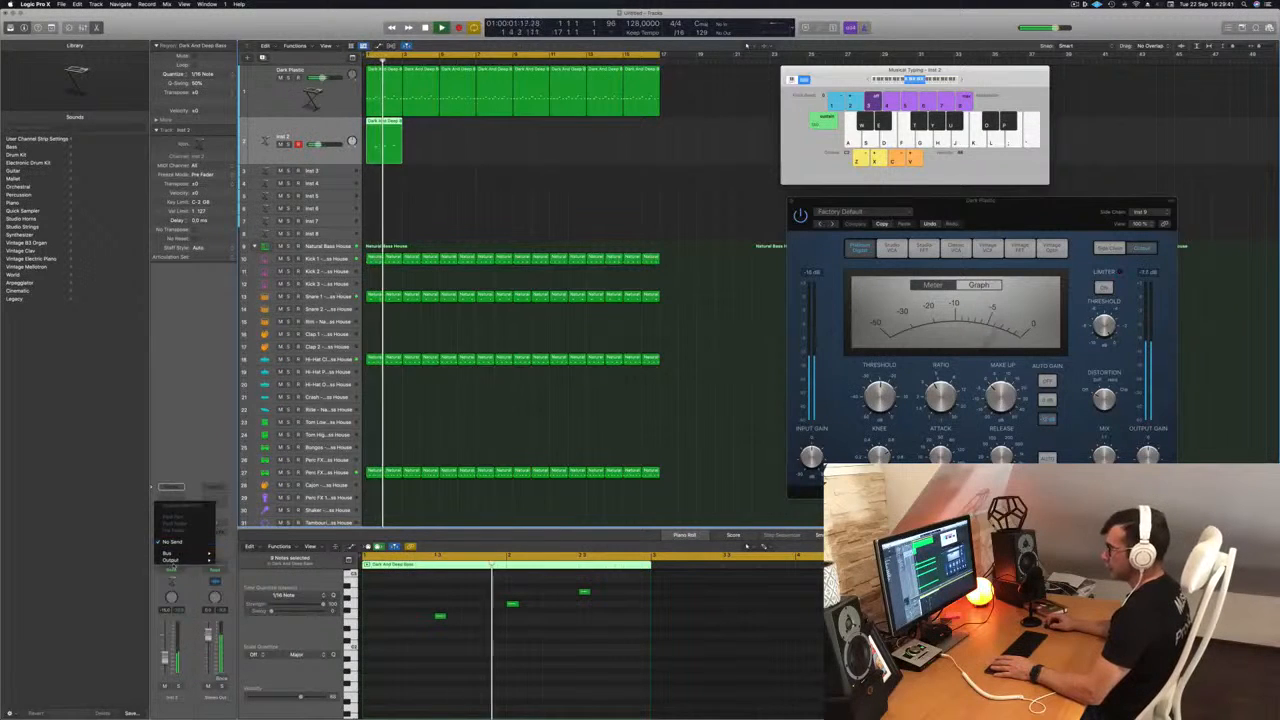
pyautogui.moveTo(185, 553)
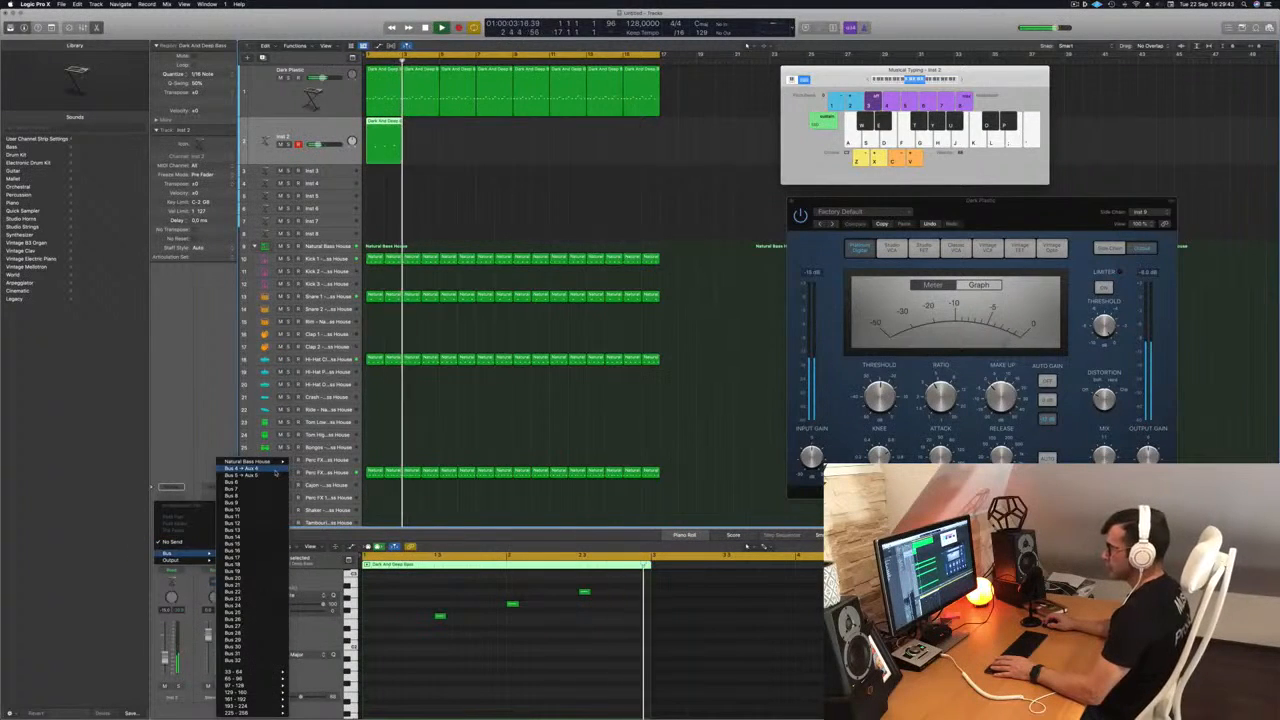
pyautogui.click(270, 469)
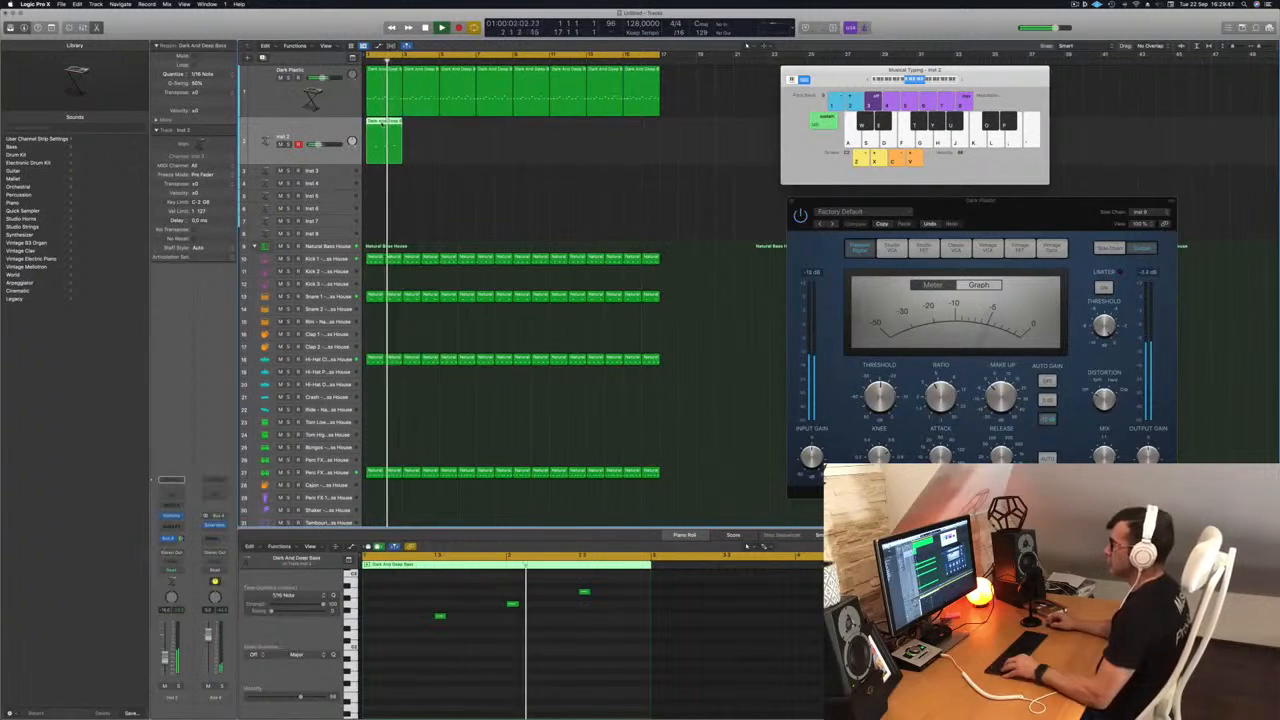
# Repeat the two-bar Inst 2 region to fill 16 bars and restart playback from the beginning
pyautogui.press('super+r')
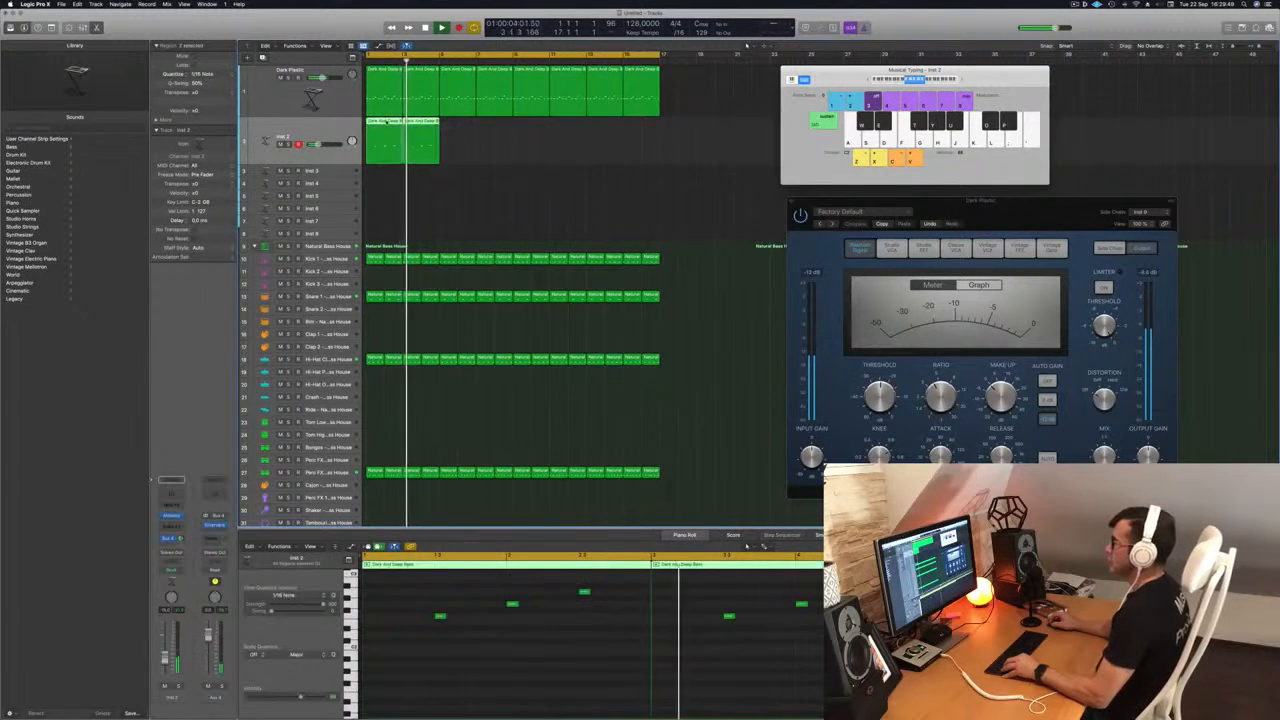
pyautogui.moveTo(387, 122); pyautogui.dragTo(463, 134)
pyautogui.moveTo(545, 130)
pyautogui.mouseDown()
pyautogui.moveTo(397, 152)
pyautogui.moveTo(534, 140)
pyautogui.mouseUp()
pyautogui.press('Return')
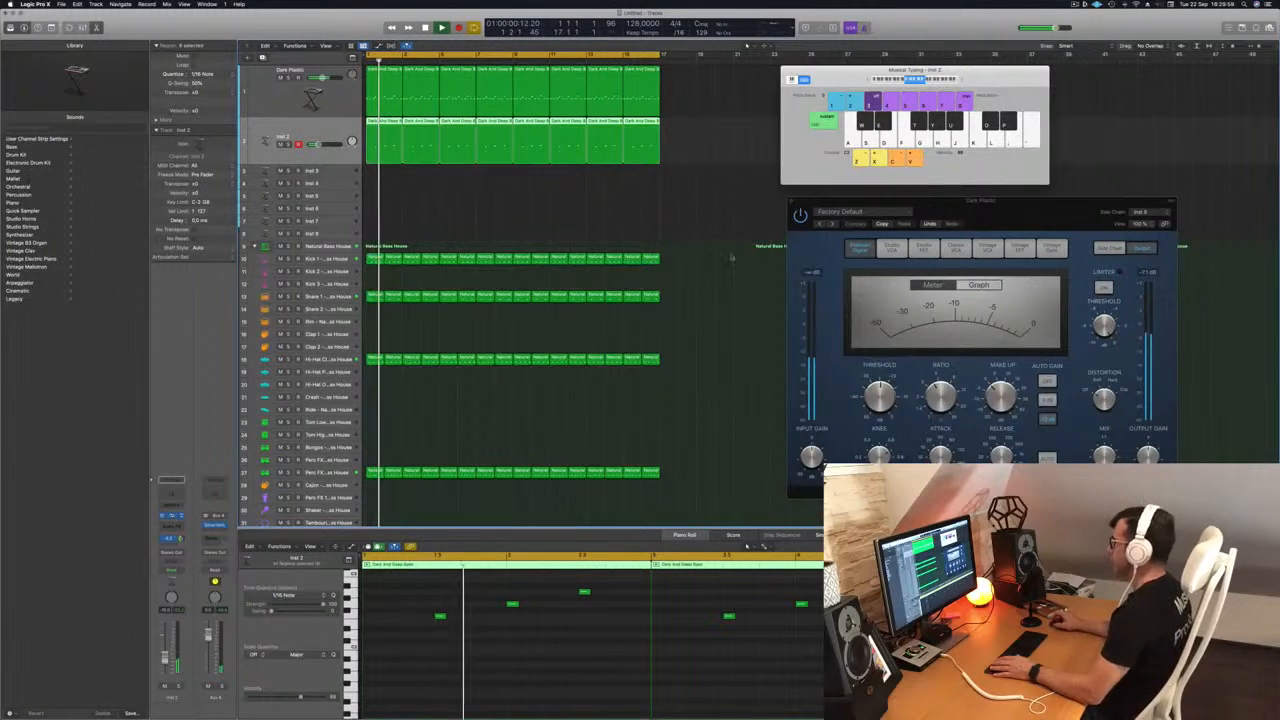
# Open Alchemy on the Inst 2 track and try its Keys presets Almost Piano Arpeggiation and Aquatic Mallets
pyautogui.moveTo(663, 118); pyautogui.dragTo(741, 155)
pyautogui.click(488, 257)
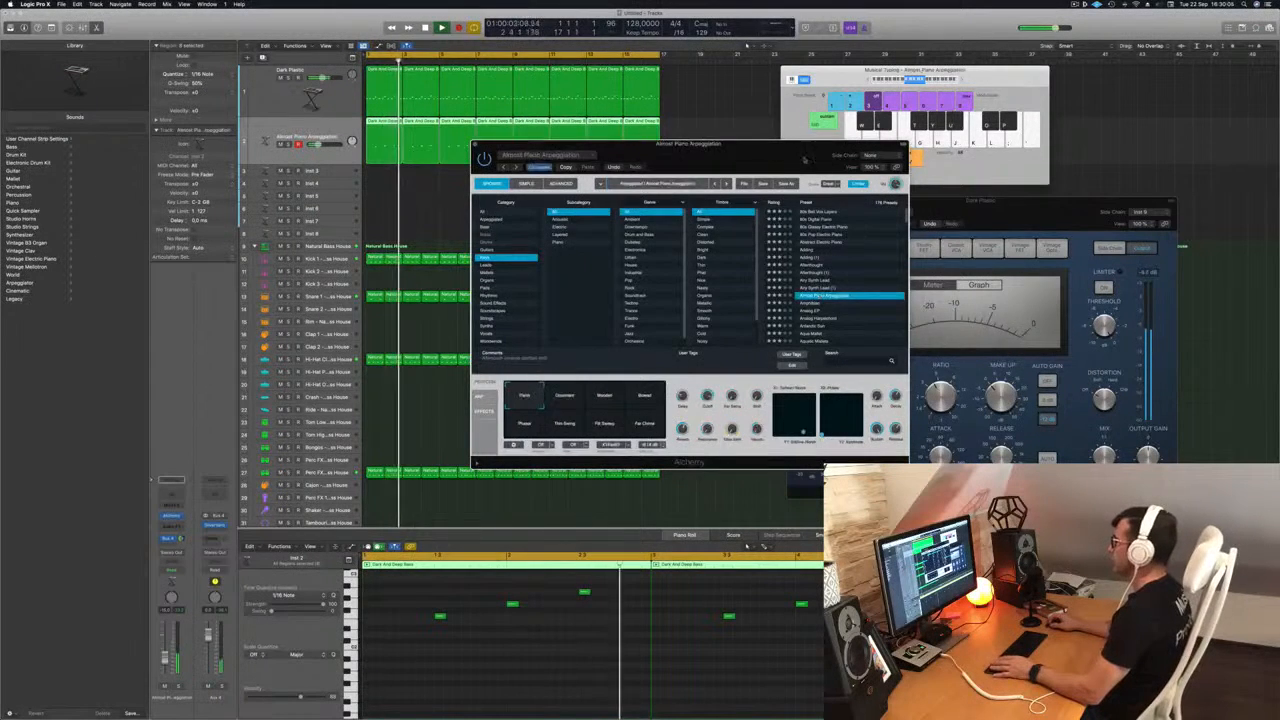
pyautogui.moveTo(850, 147); pyautogui.dragTo(954, 115)
pyautogui.scroll(-5, 955, 272)
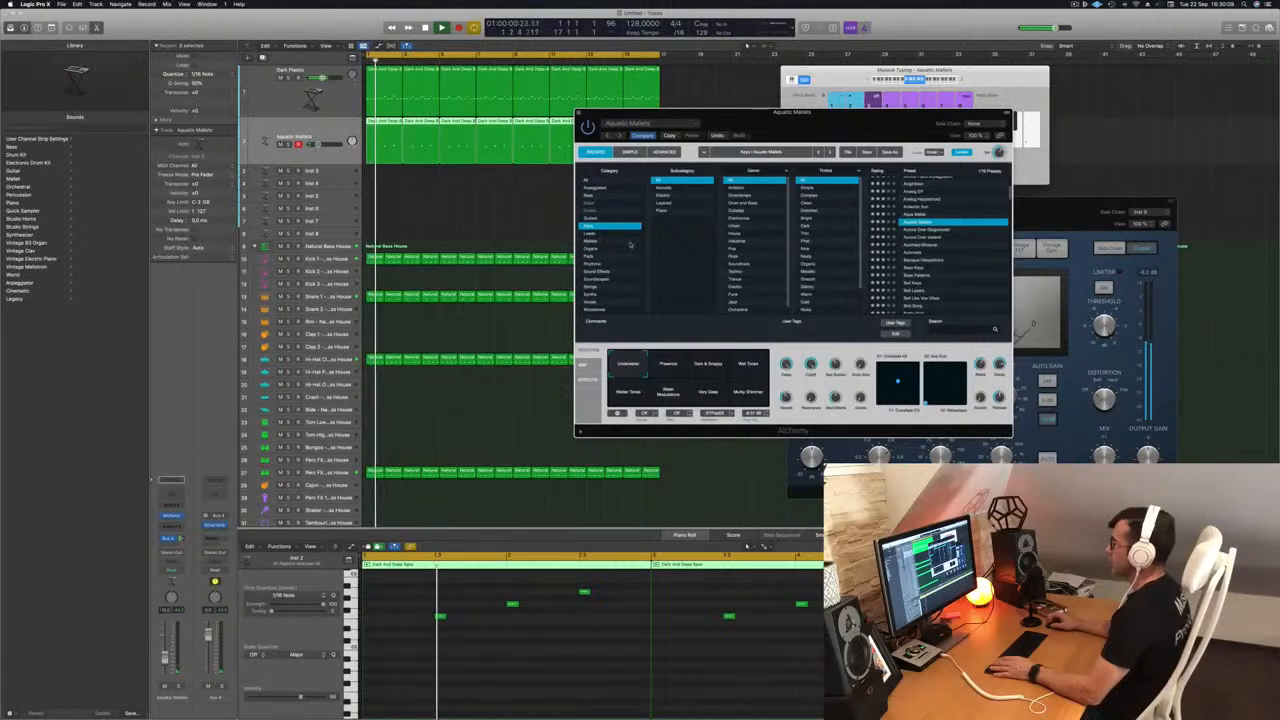
# Switch Alchemy's browser to the Leads category and try the Bending Lead preset
pyautogui.click(594, 234)
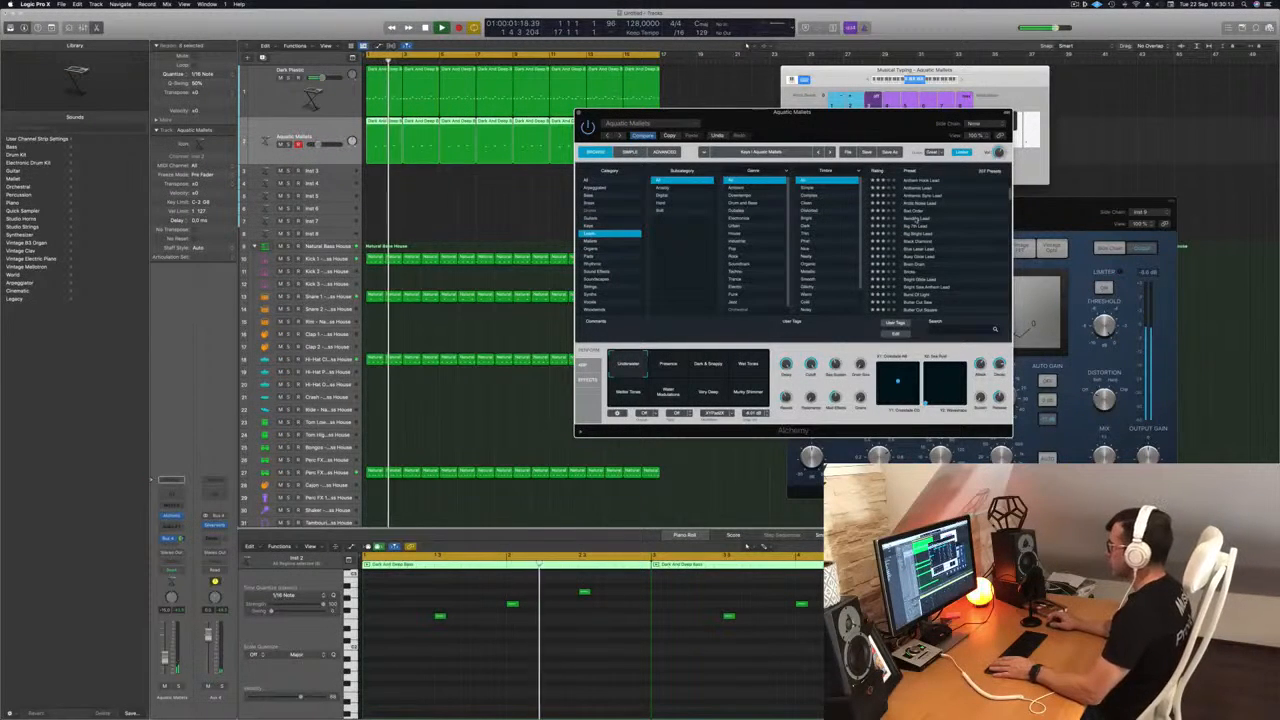
pyautogui.click(918, 217)
pyautogui.moveTo(829, 120); pyautogui.dragTo(851, 89)
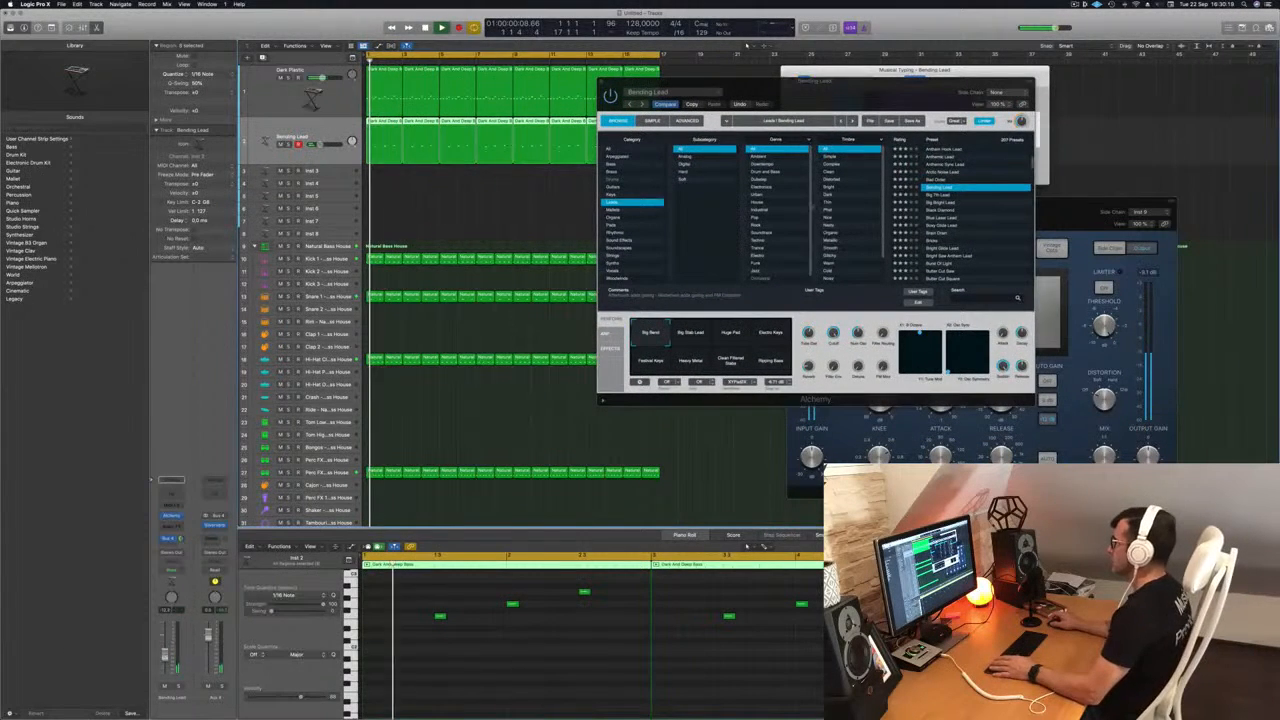
pyautogui.moveTo(904, 86); pyautogui.dragTo(780, 48)
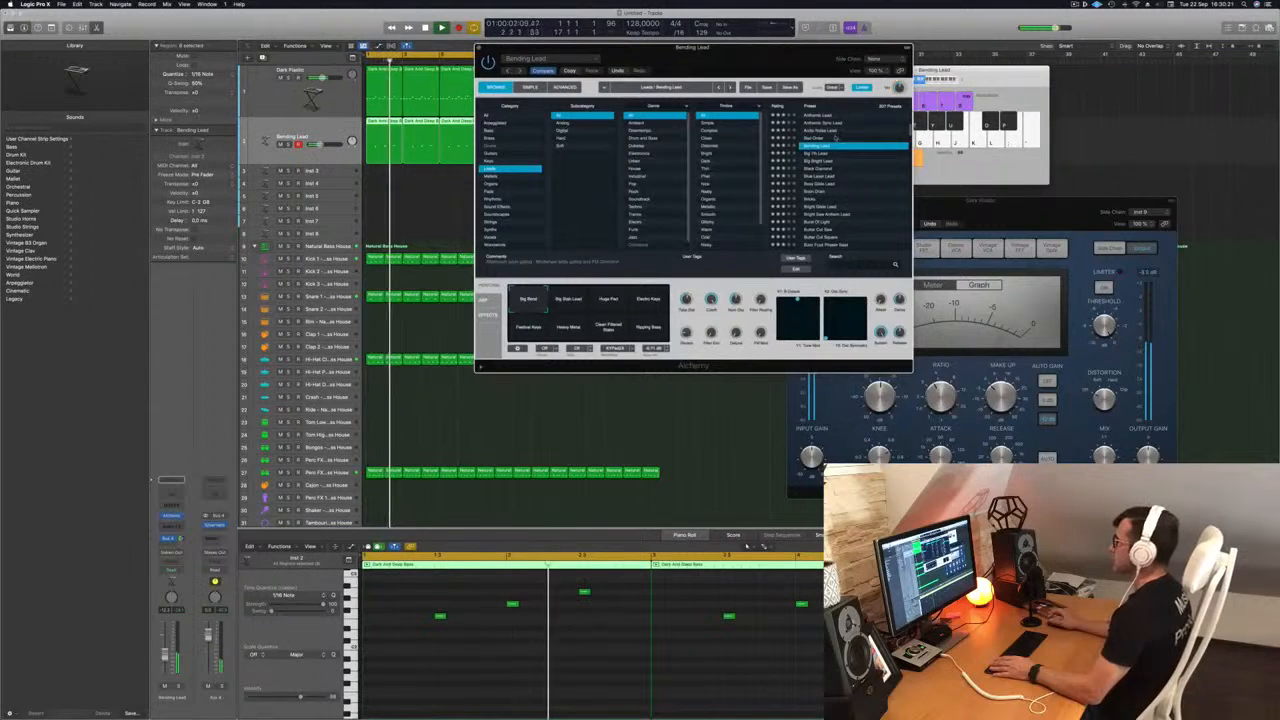
# Load the Brain Drain lead preset with its Deep Stack variation, and close the Alchemy window
pyautogui.click(818, 191)
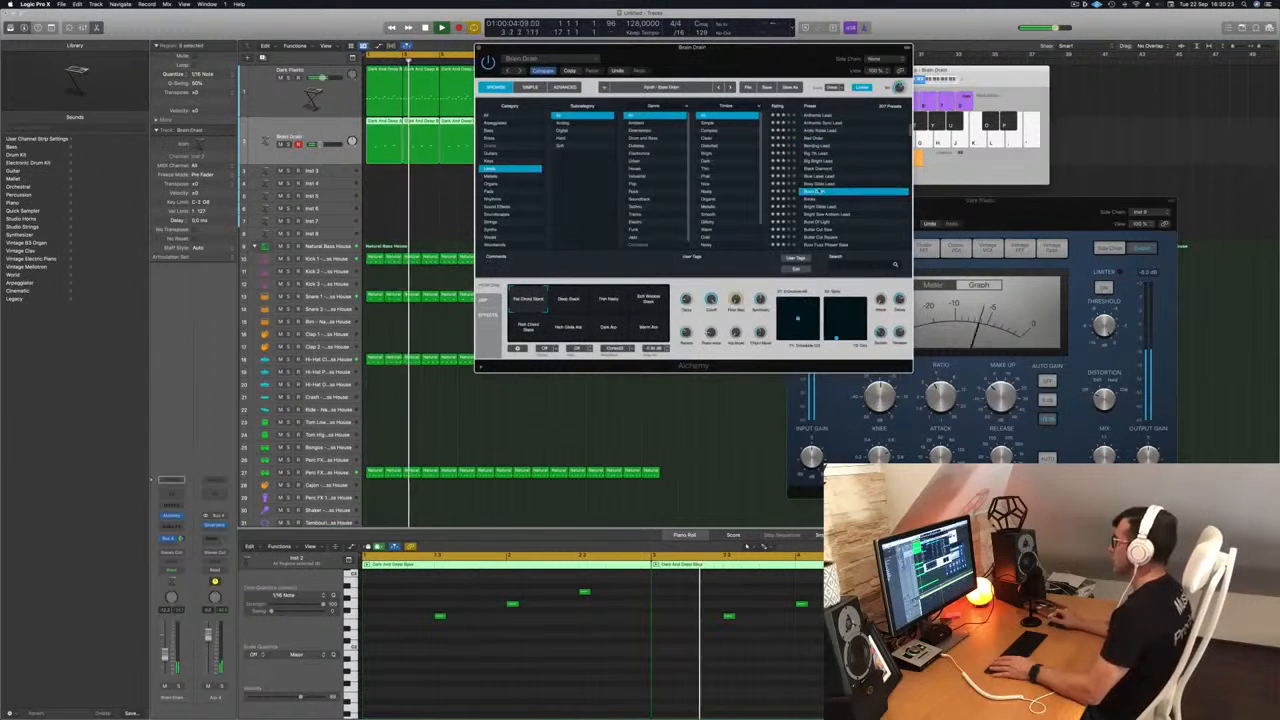
pyautogui.scroll(-2, 856, 181)
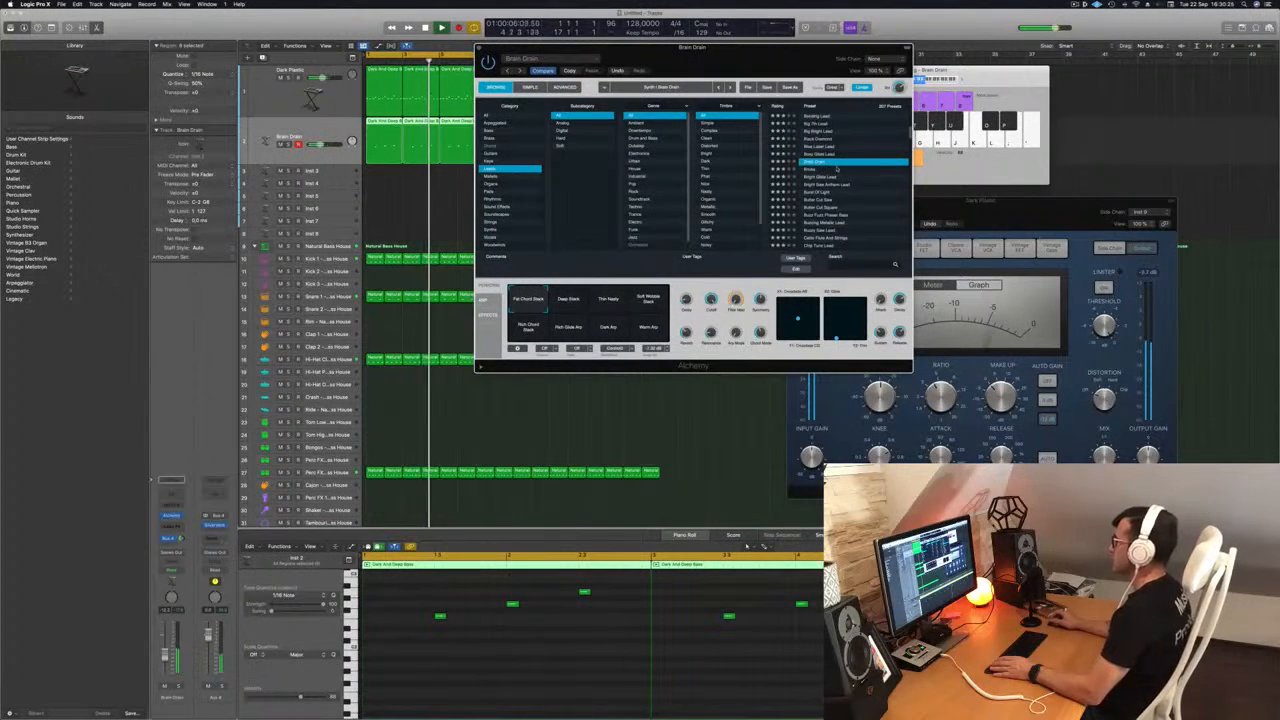
pyautogui.click(567, 303)
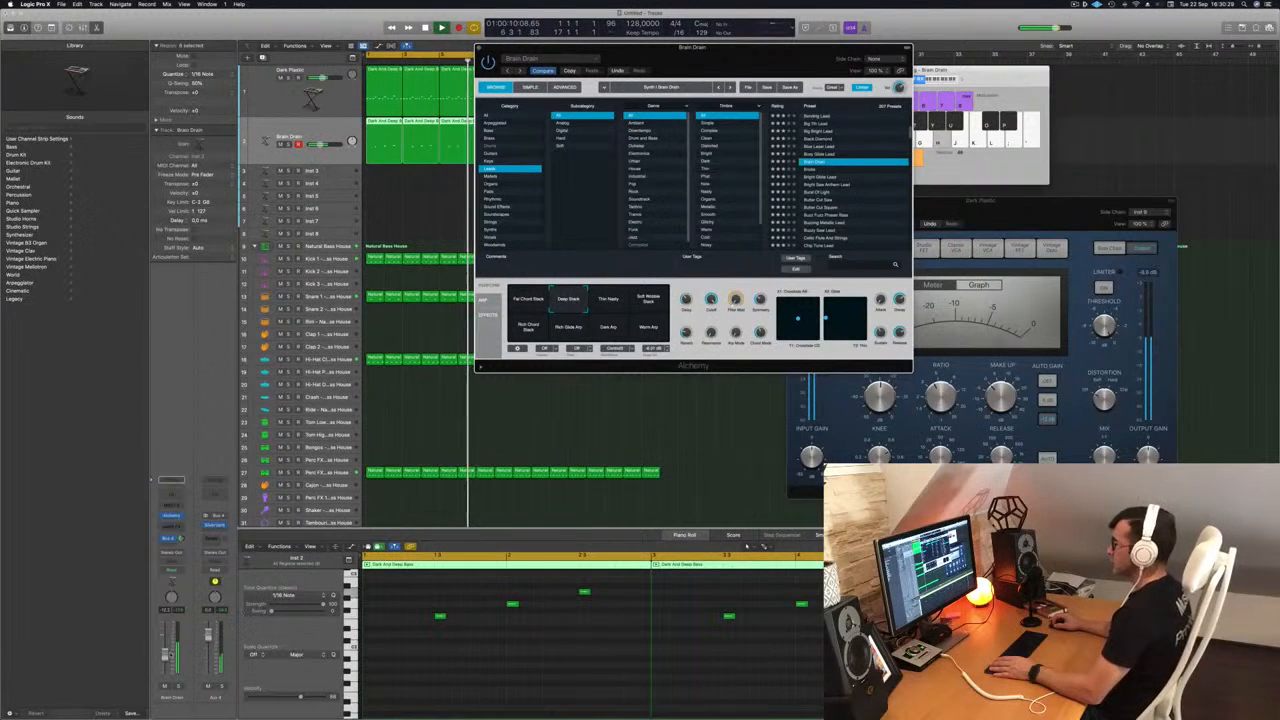
pyautogui.moveTo(620, 66); pyautogui.dragTo(632, 113)
pyautogui.click(491, 95)
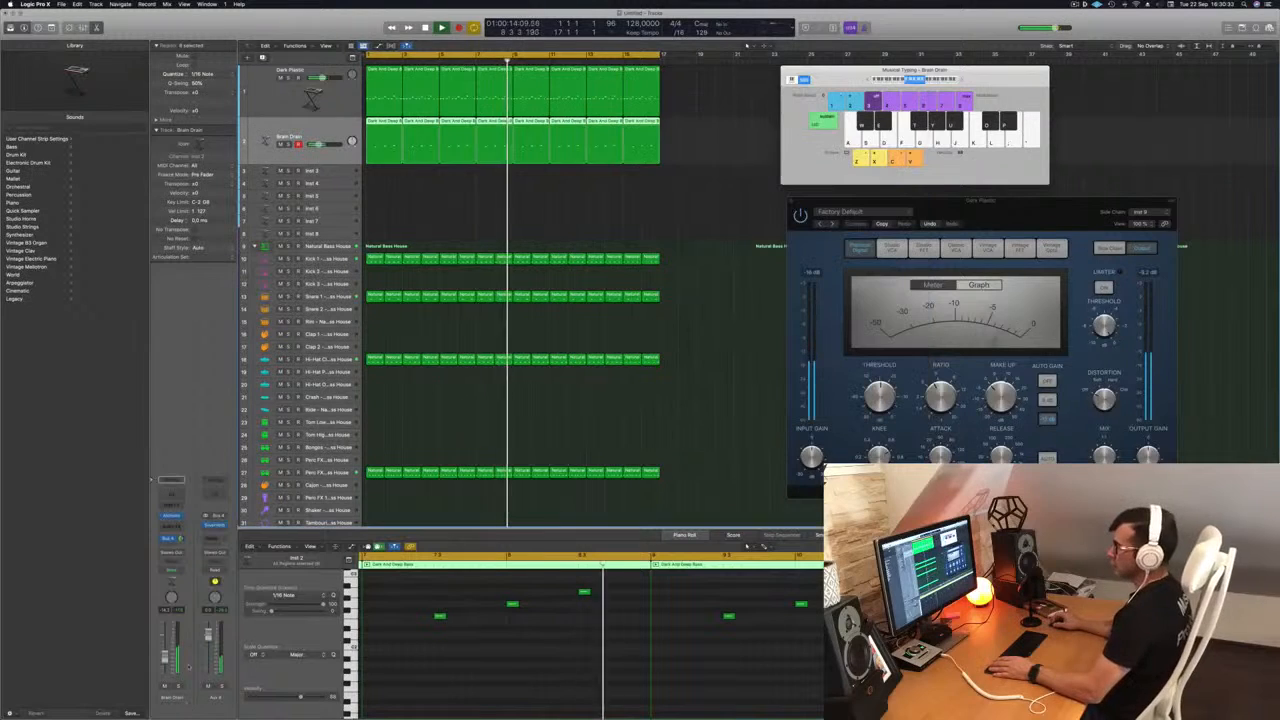
# Copy the first two-bar bass region from the Dark Plastic track to bar 1 of the Inst 3 track
pyautogui.click(430, 222)
pyautogui.press('h')
pyautogui.click(385, 62)
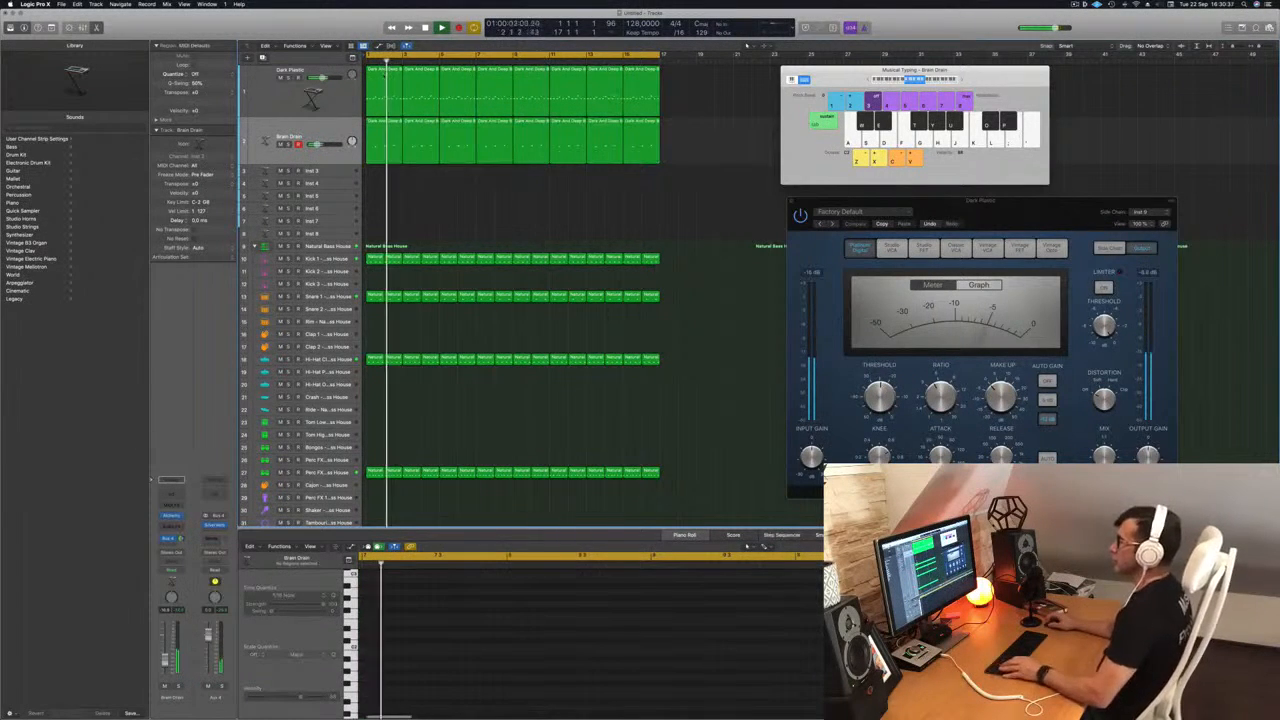
pyautogui.click(367, 62)
pyautogui.click(387, 78)
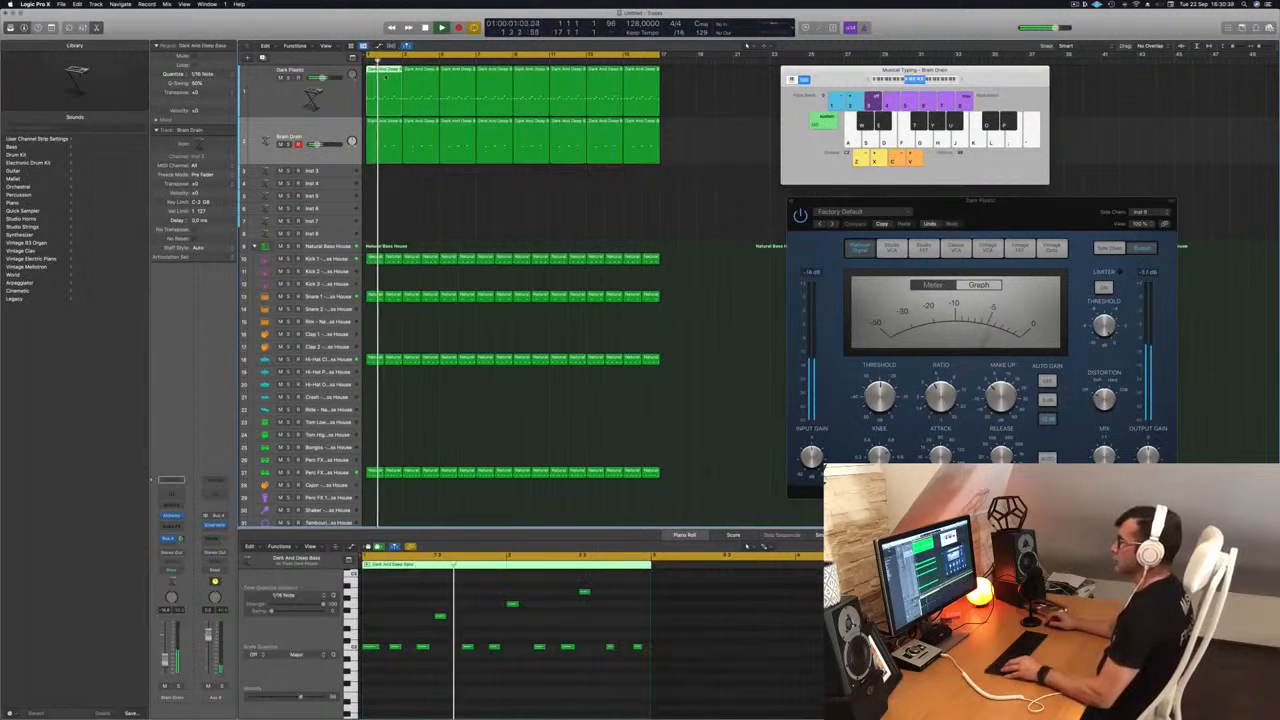
pyautogui.moveTo(387, 78); pyautogui.dragTo(386, 171)
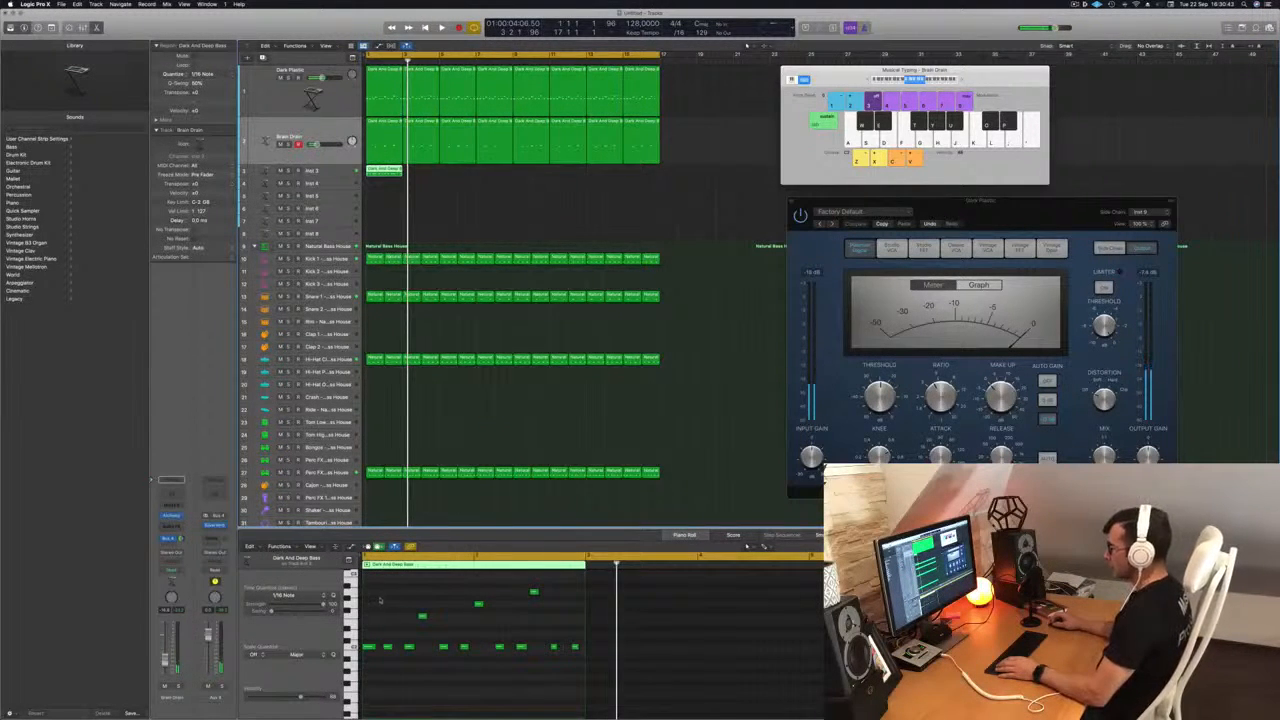
# Delete all notes but the first in the Inst 3 region, stretch it across both bars and duplicate it an octave higher
pyautogui.moveTo(380, 600); pyautogui.dragTo(576, 701)
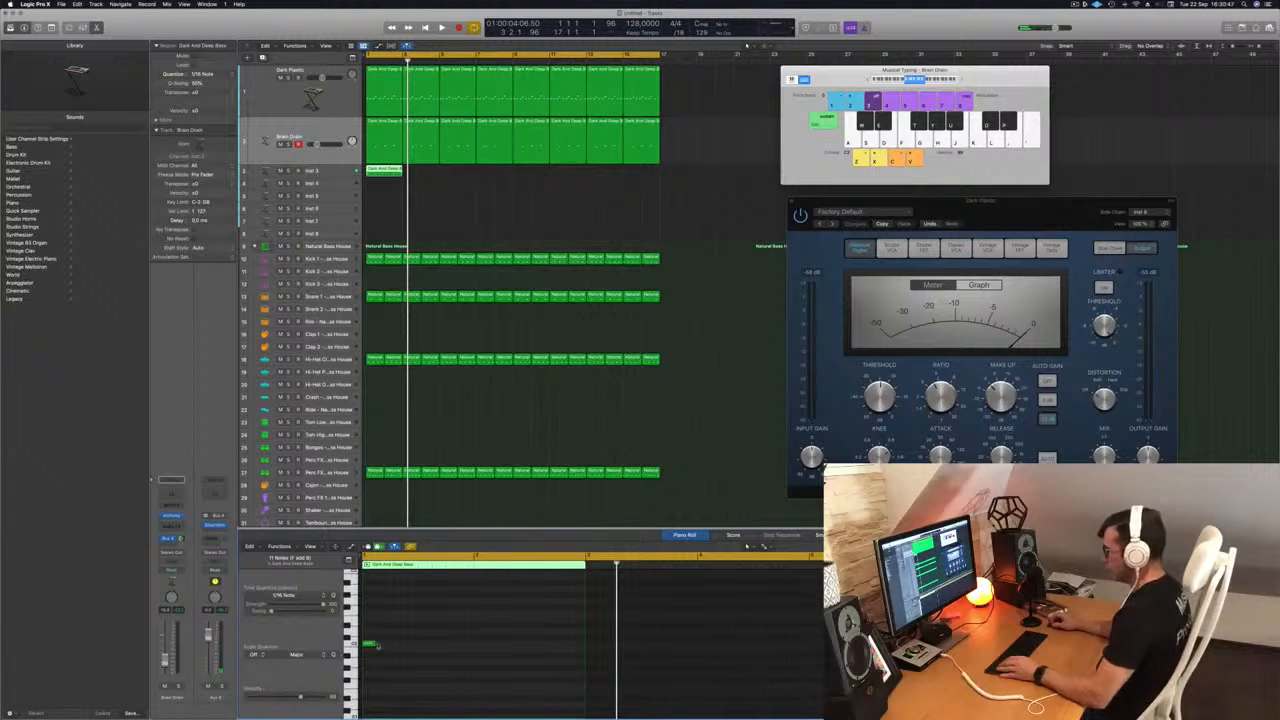
pyautogui.moveTo(376, 643); pyautogui.dragTo(589, 659)
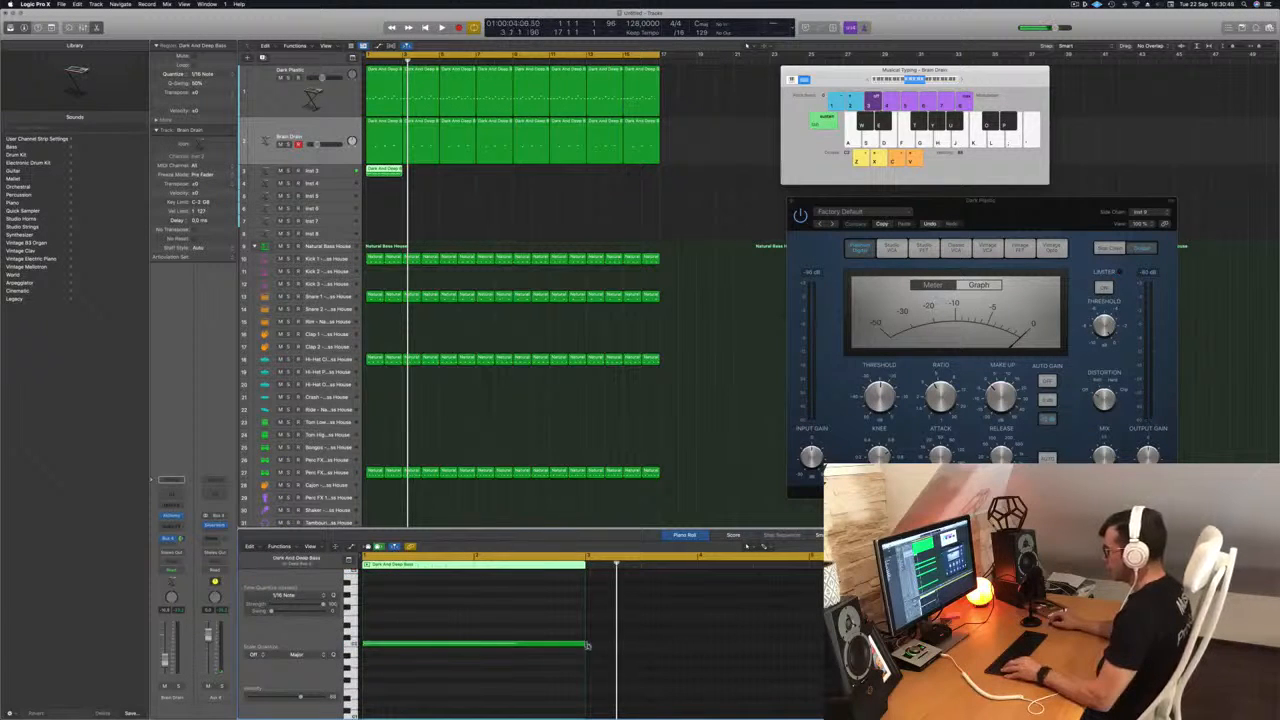
pyautogui.moveTo(429, 643); pyautogui.dragTo(406, 601)
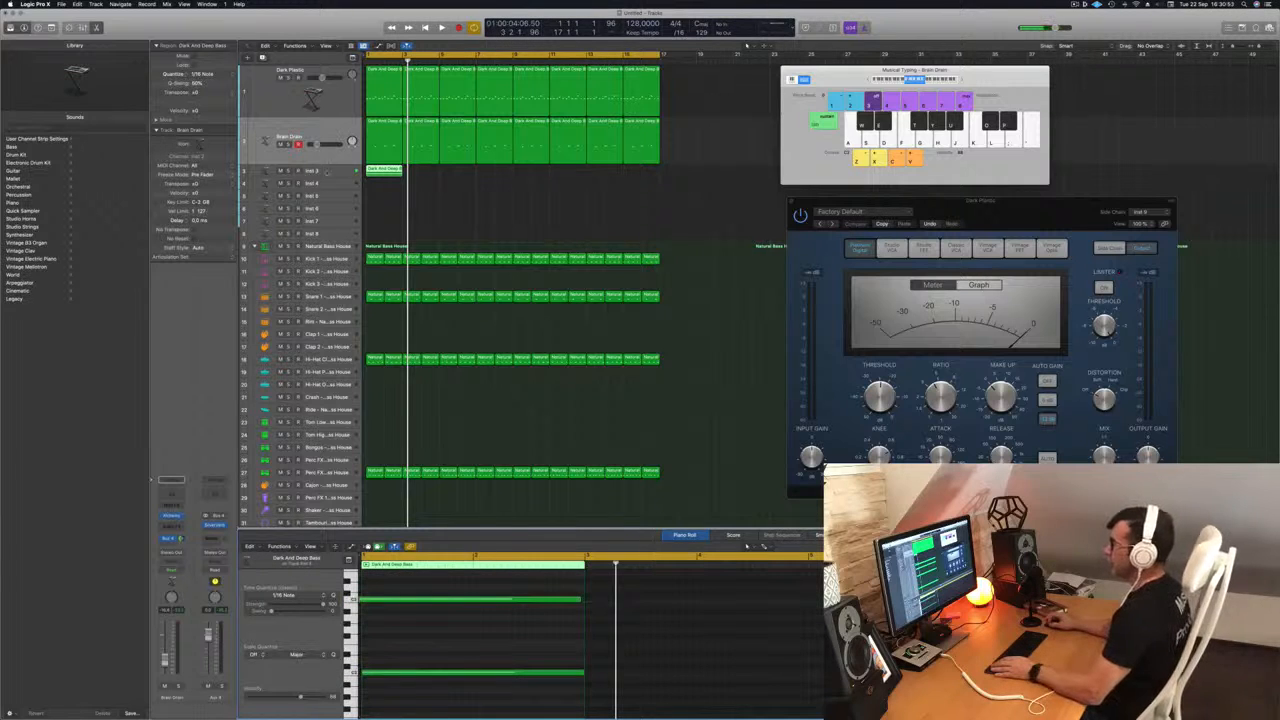
# Open Alchemy on the Inst 3 track during playback and repeat its two-bar region to fill 16 bars
pyautogui.click(327, 172)
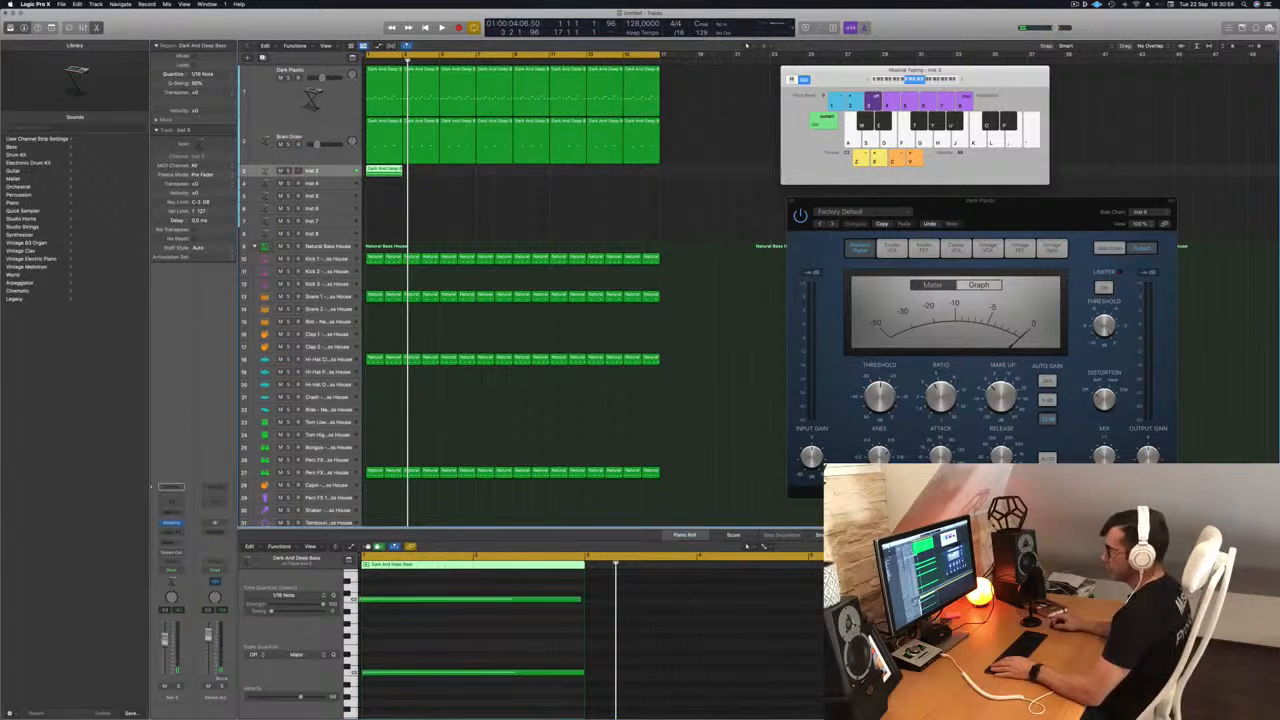
pyautogui.press('space')
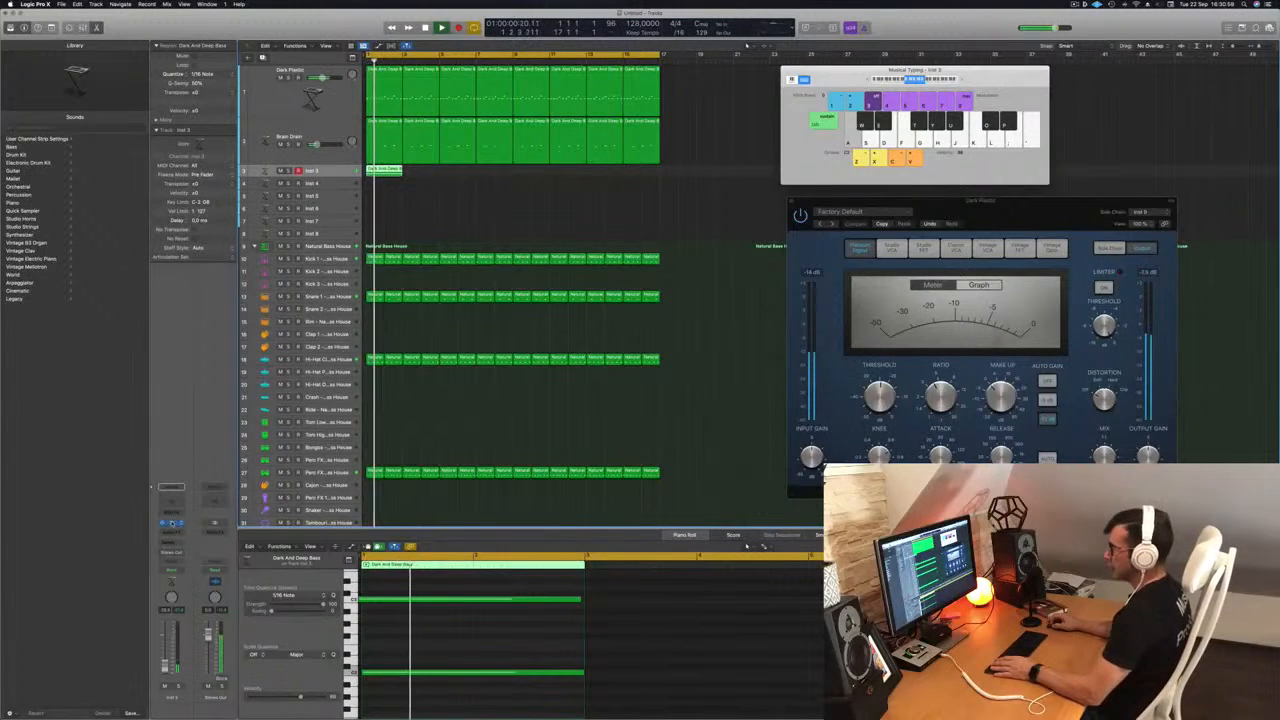
pyautogui.click(172, 523)
pyautogui.moveTo(570, 107); pyautogui.dragTo(839, 183)
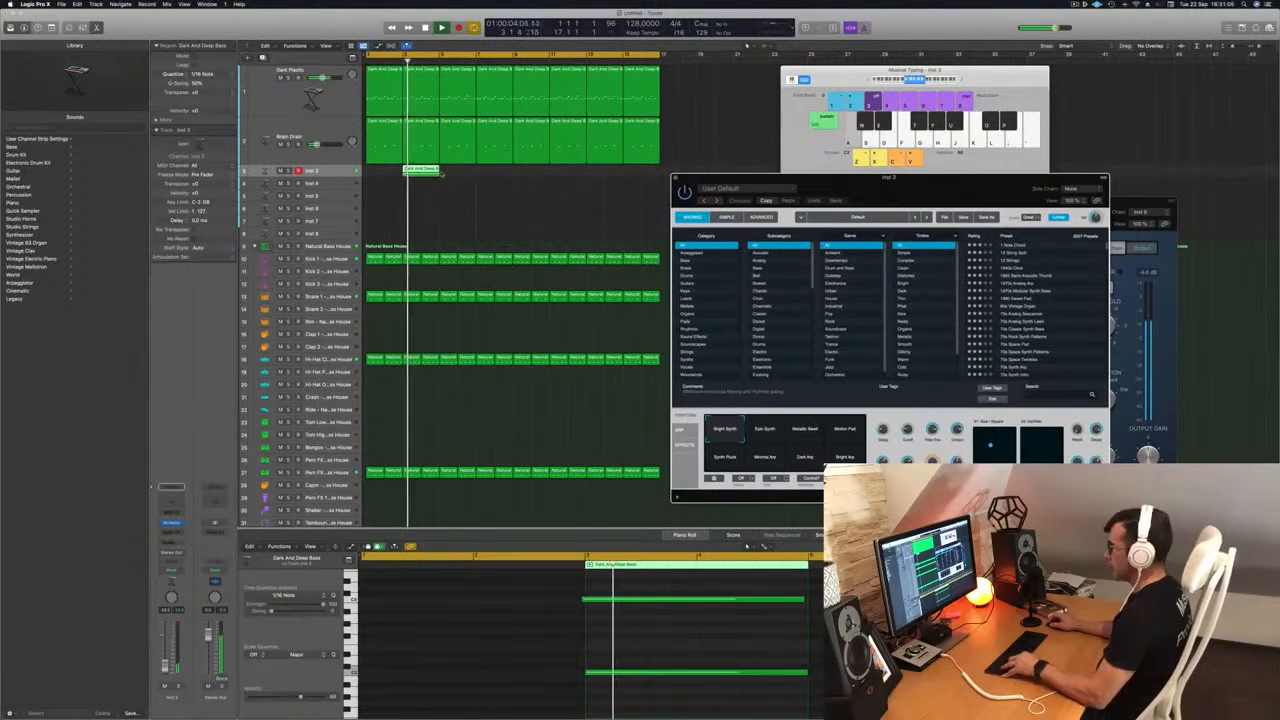
pyautogui.moveTo(418, 170); pyautogui.dragTo(544, 177)
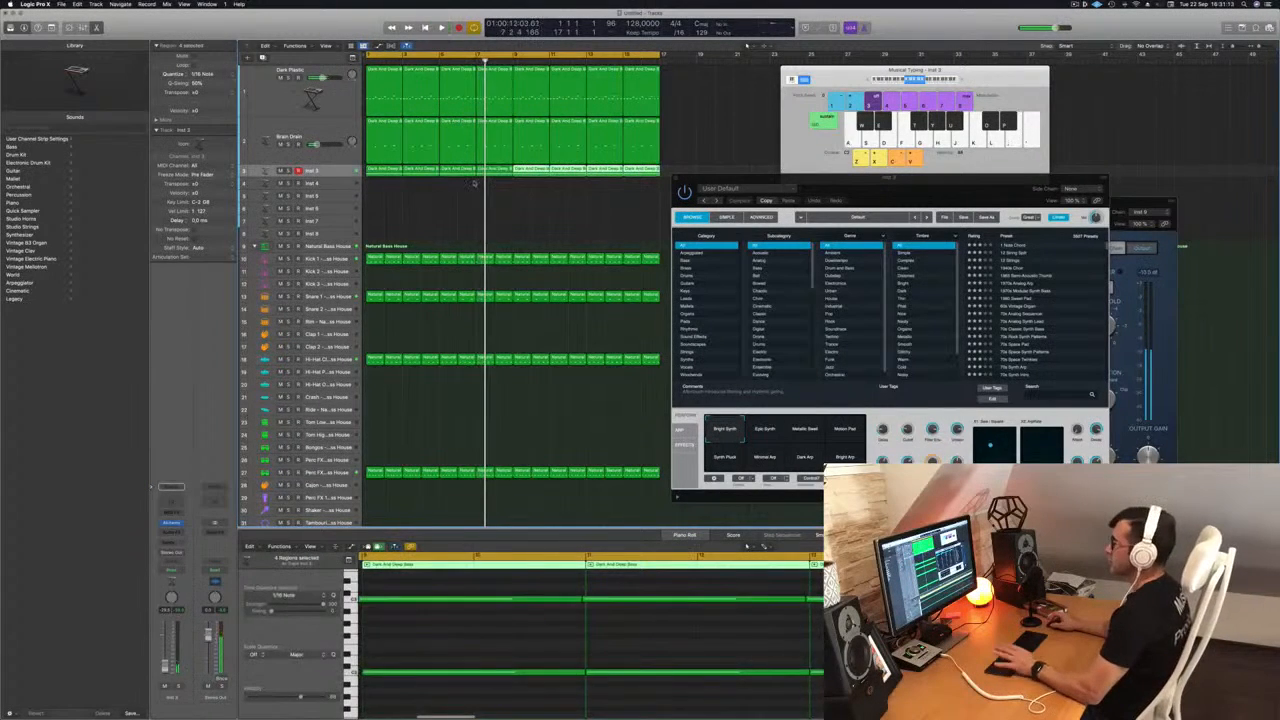
# Load the Arpeggiated preset 1970s Analog Arp on the Inst 3 track and raise the track's volume slightly during playback
pyautogui.moveTo(940, 185); pyautogui.dragTo(797, 174)
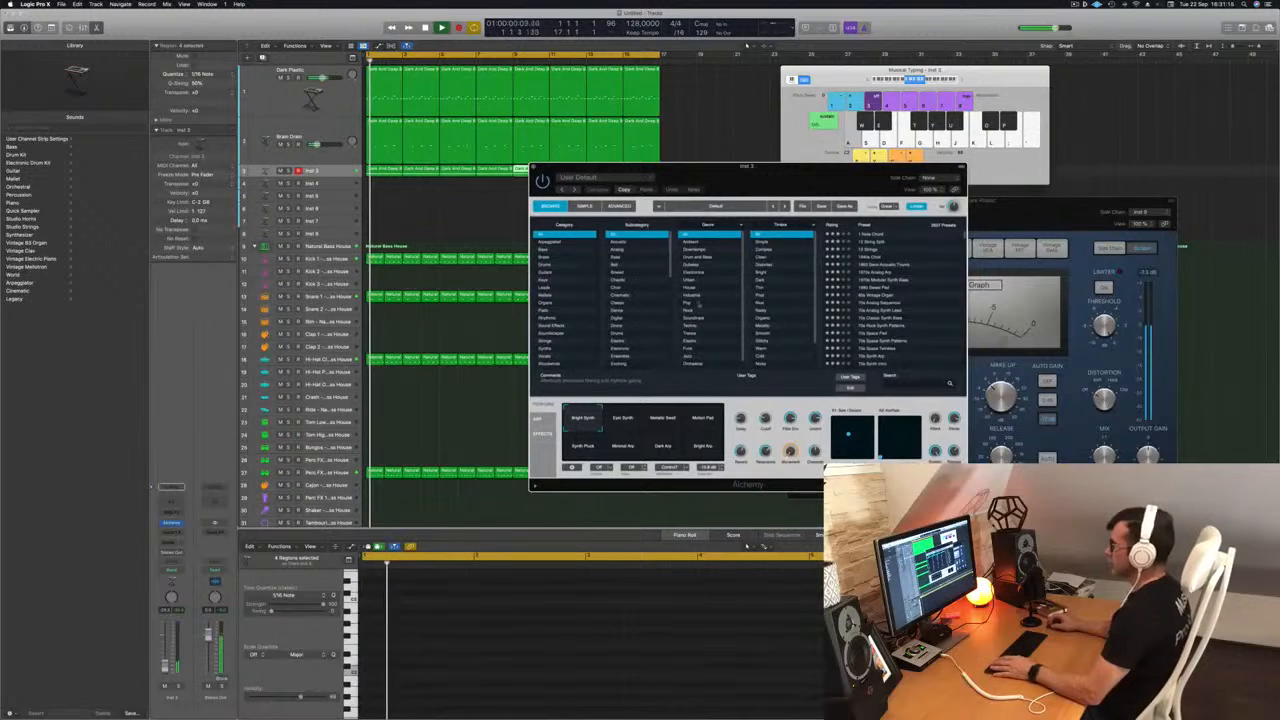
pyautogui.press('space')
pyautogui.click(550, 242)
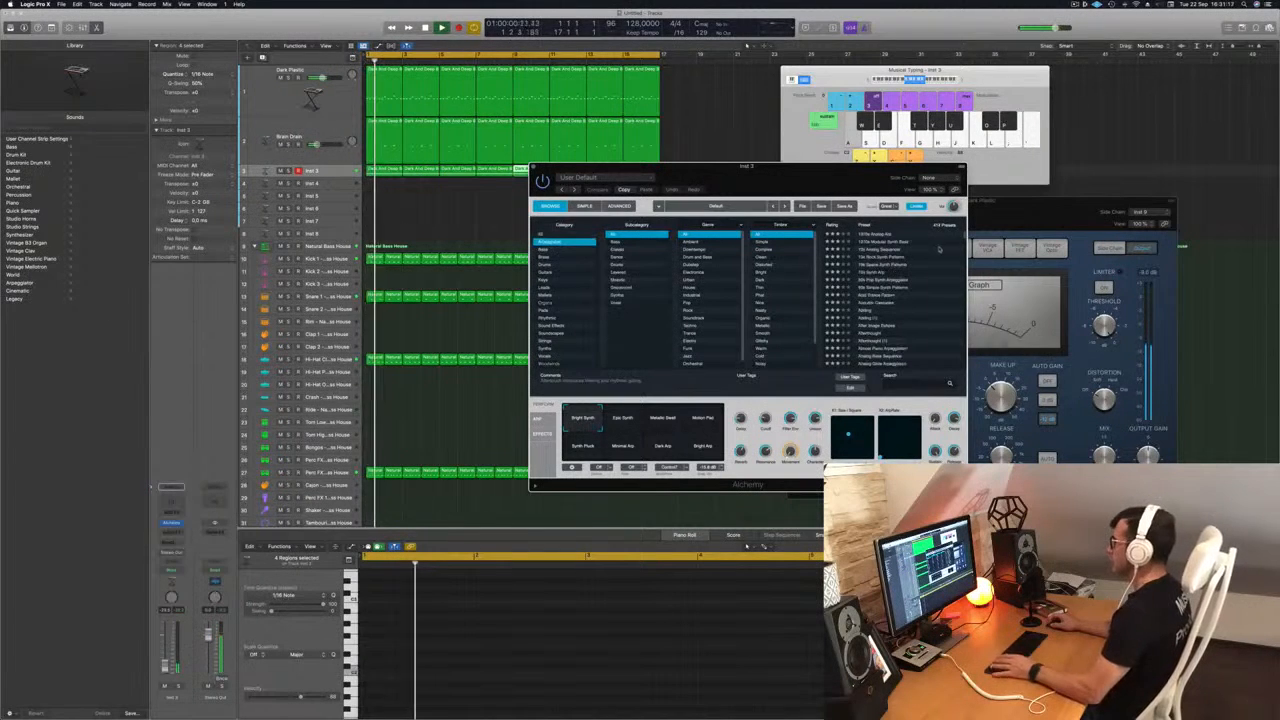
pyautogui.press('space')
pyautogui.press('space')
pyautogui.click(876, 234)
pyautogui.moveTo(817, 173); pyautogui.dragTo(927, 148)
pyautogui.press('space')
pyautogui.press('space')
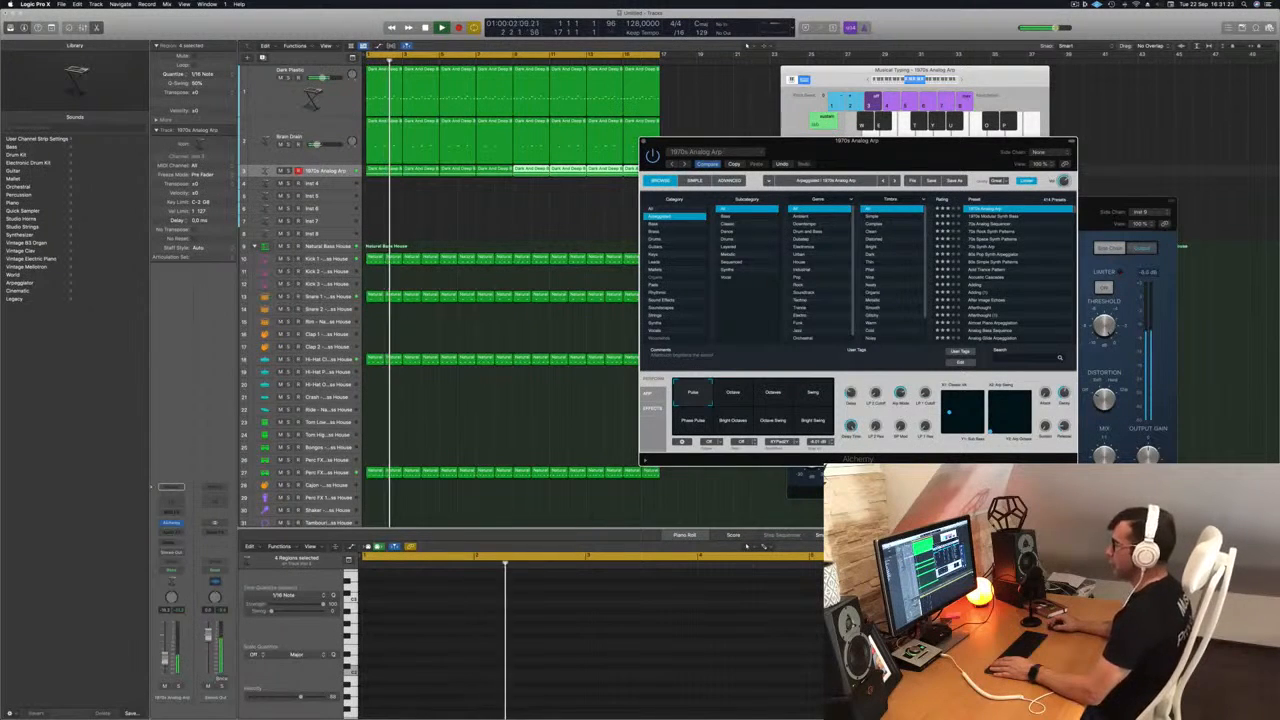
pyautogui.moveTo(165, 666); pyautogui.dragTo(165, 658)
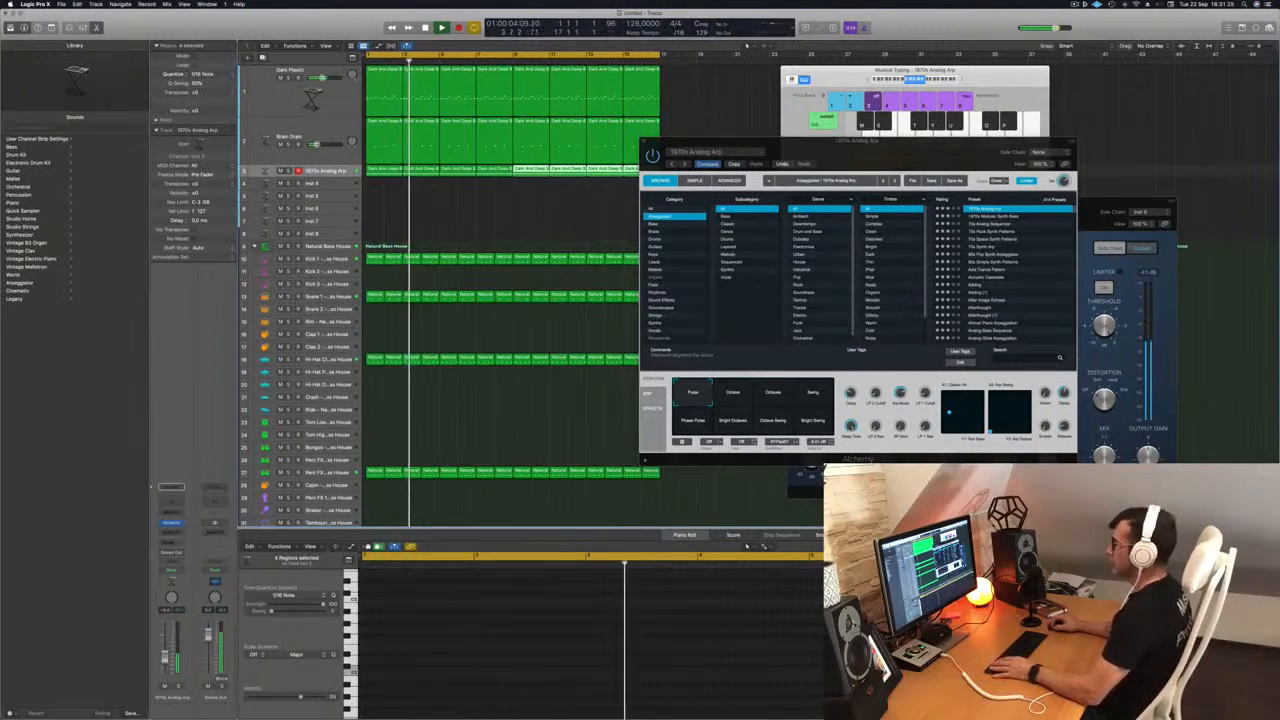
# Transpose both long notes in the first 1970s Analog Arp region up one octave
pyautogui.click(382, 139)
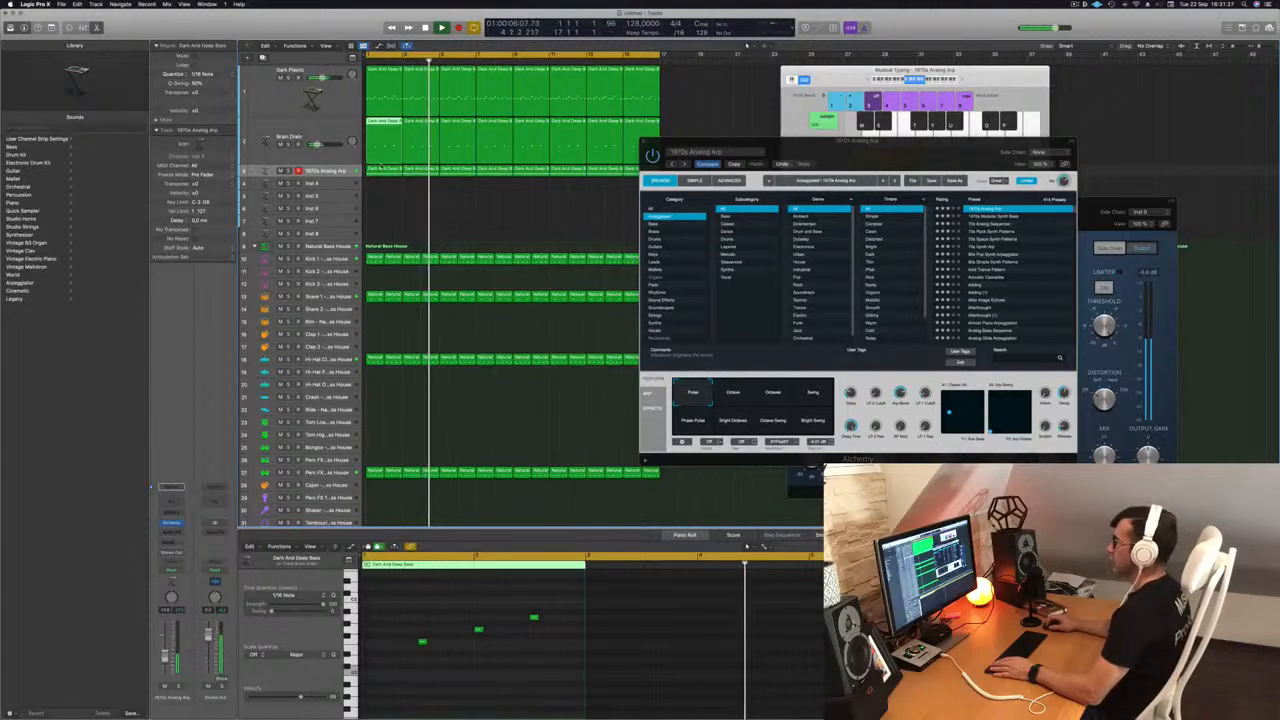
pyautogui.click(378, 172)
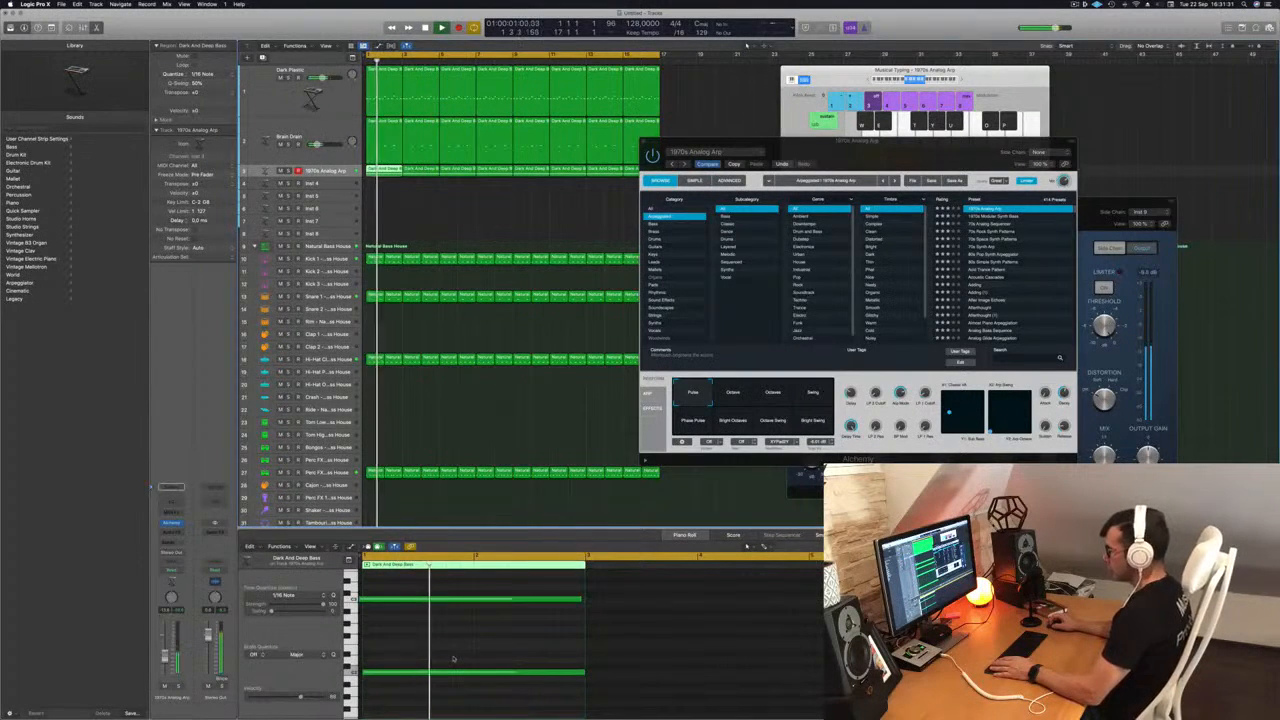
pyautogui.press('super+a')
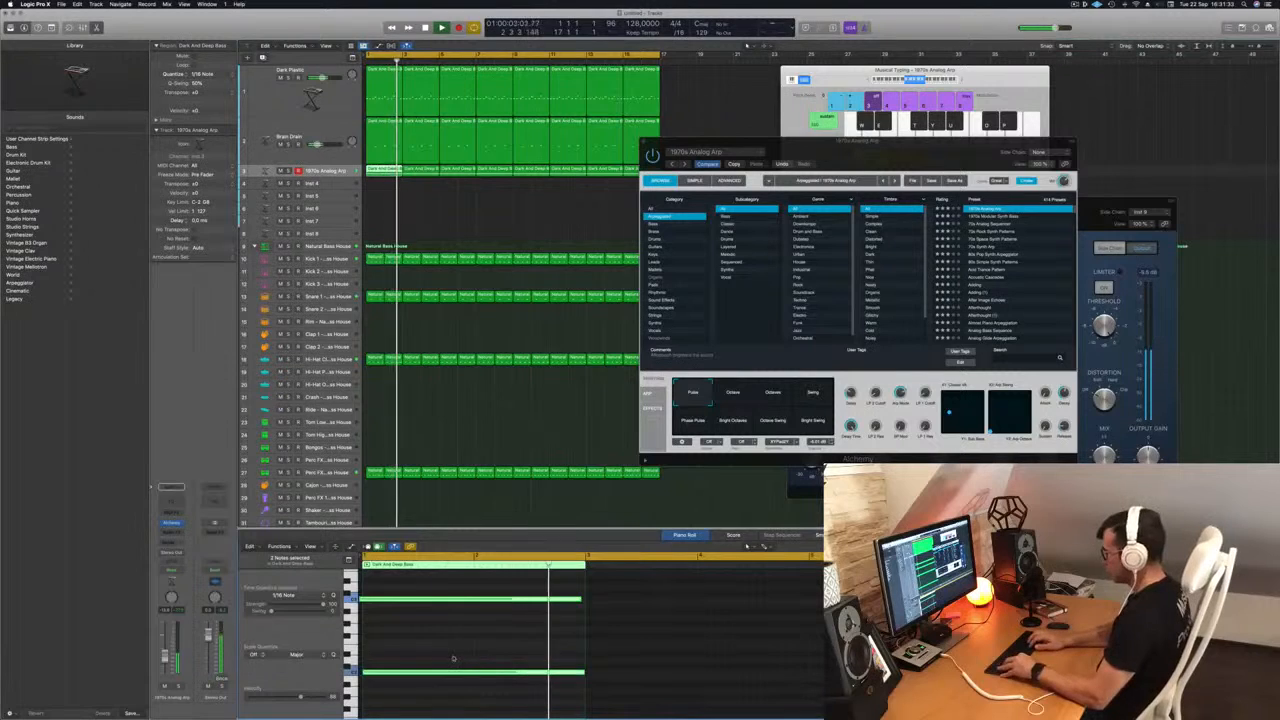
pyautogui.press('space')
pyautogui.press('space')
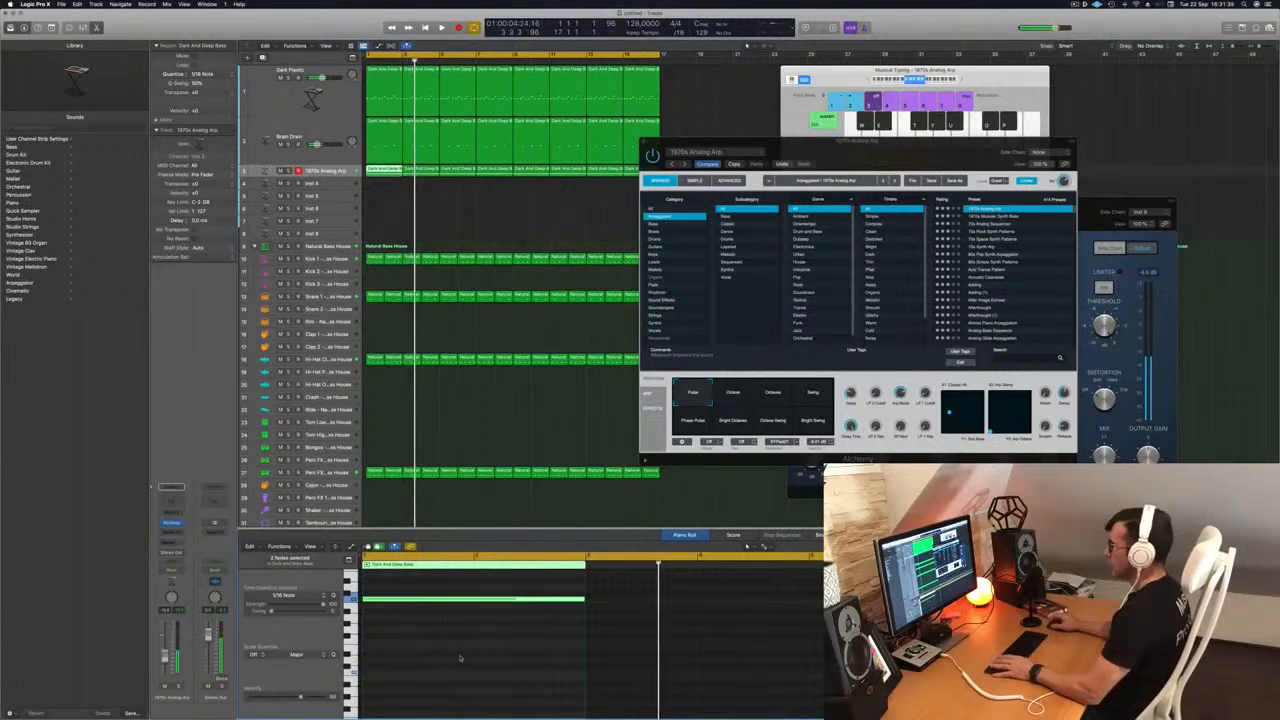
pyautogui.scroll(4, 413, 654)
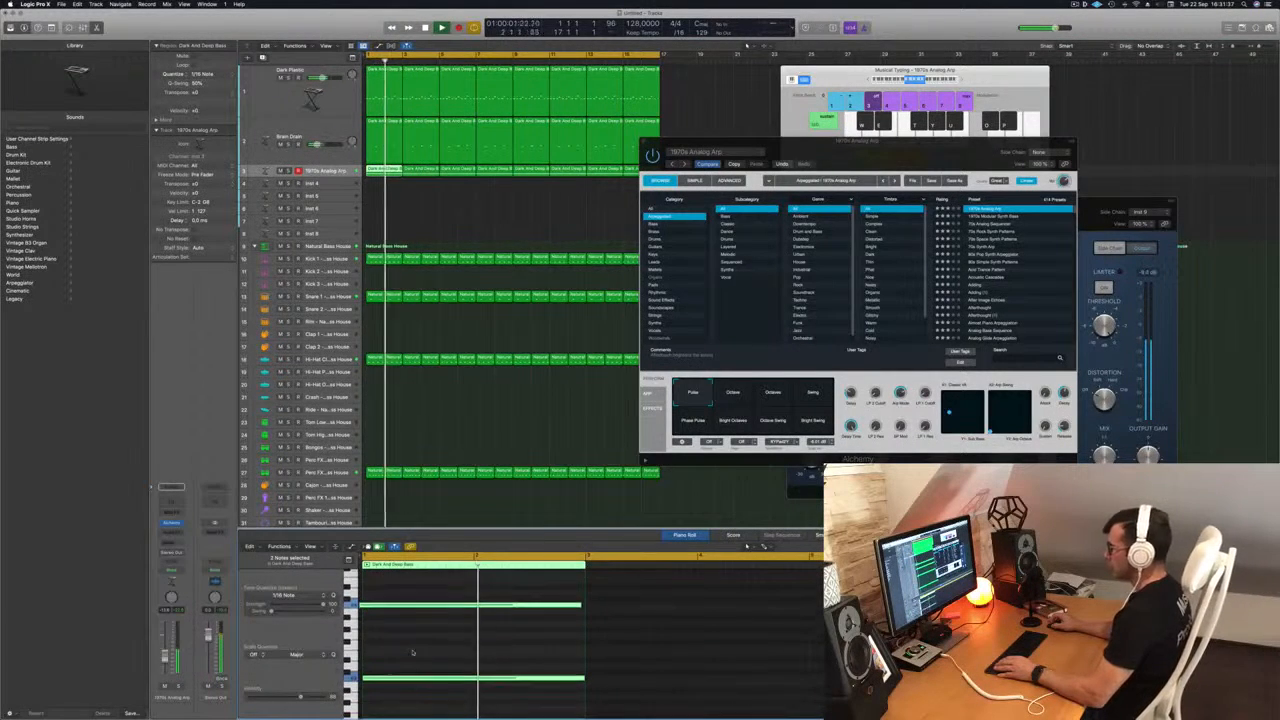
pyautogui.press('space')
# Extend the upper long note to the end of the two-bar region, restart playback and select both notes
pyautogui.moveTo(426, 589); pyautogui.dragTo(424, 622)
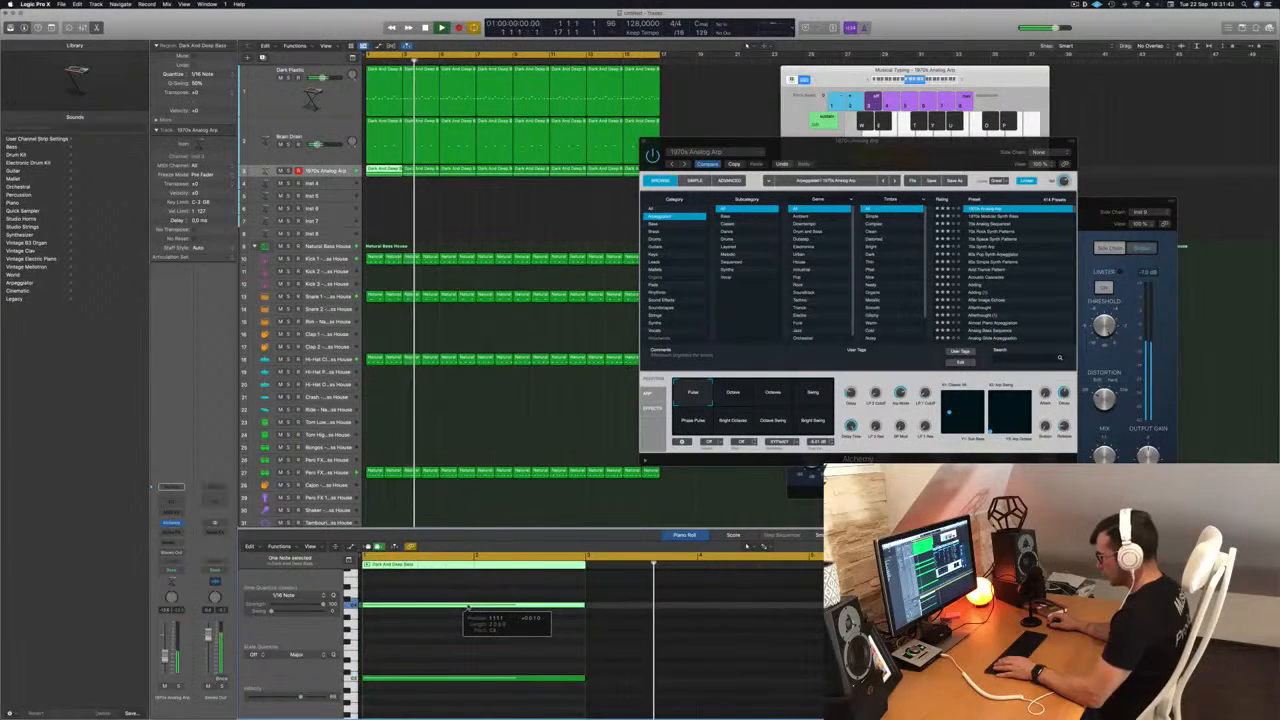
pyautogui.press('Return')
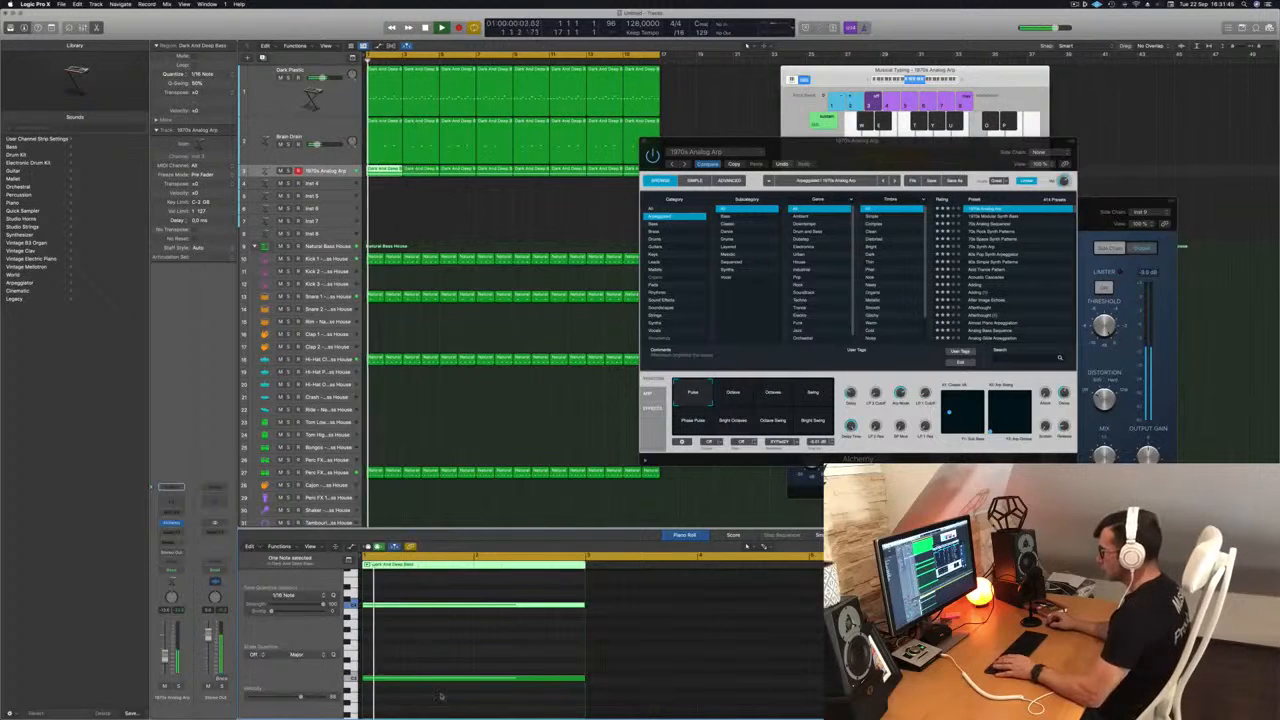
pyautogui.press('super+a')
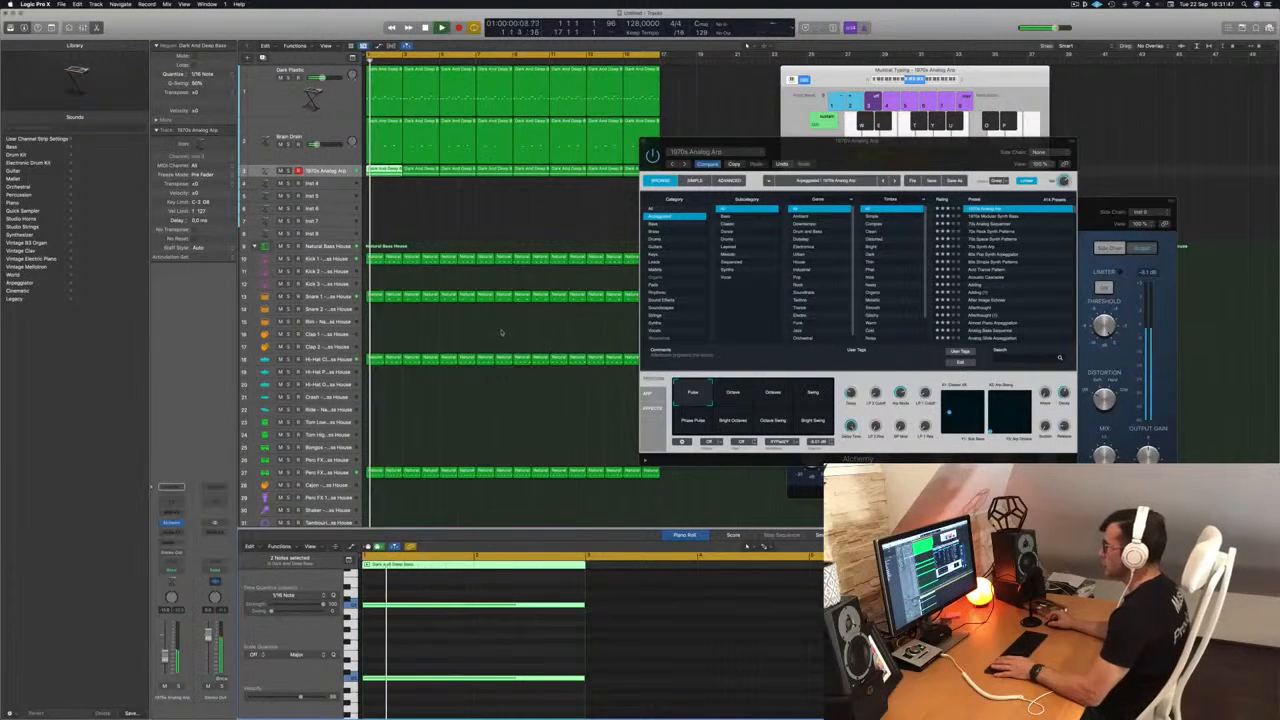
# Delete the seven repeated 1970s Analog Arp regions after the first one and restart playback from the beginning
pyautogui.click(435, 198)
pyautogui.press('super+a')
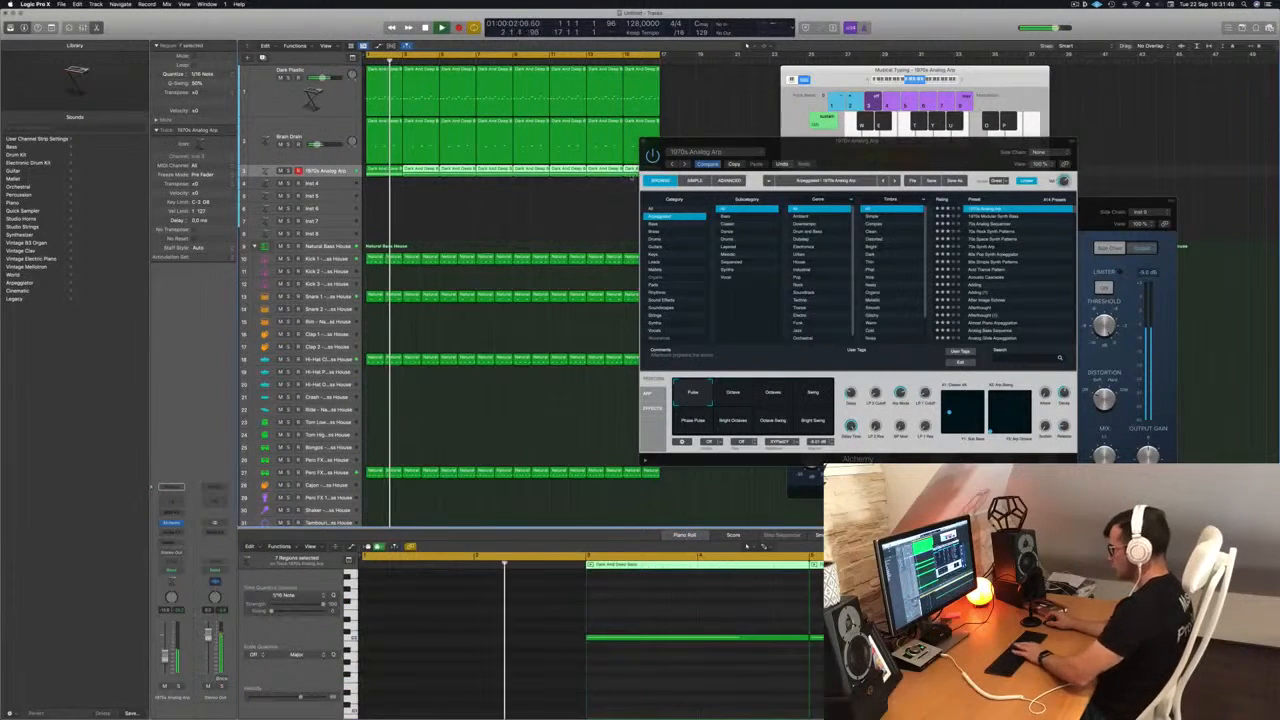
pyautogui.press('BackSpace')
pyautogui.press('Return')
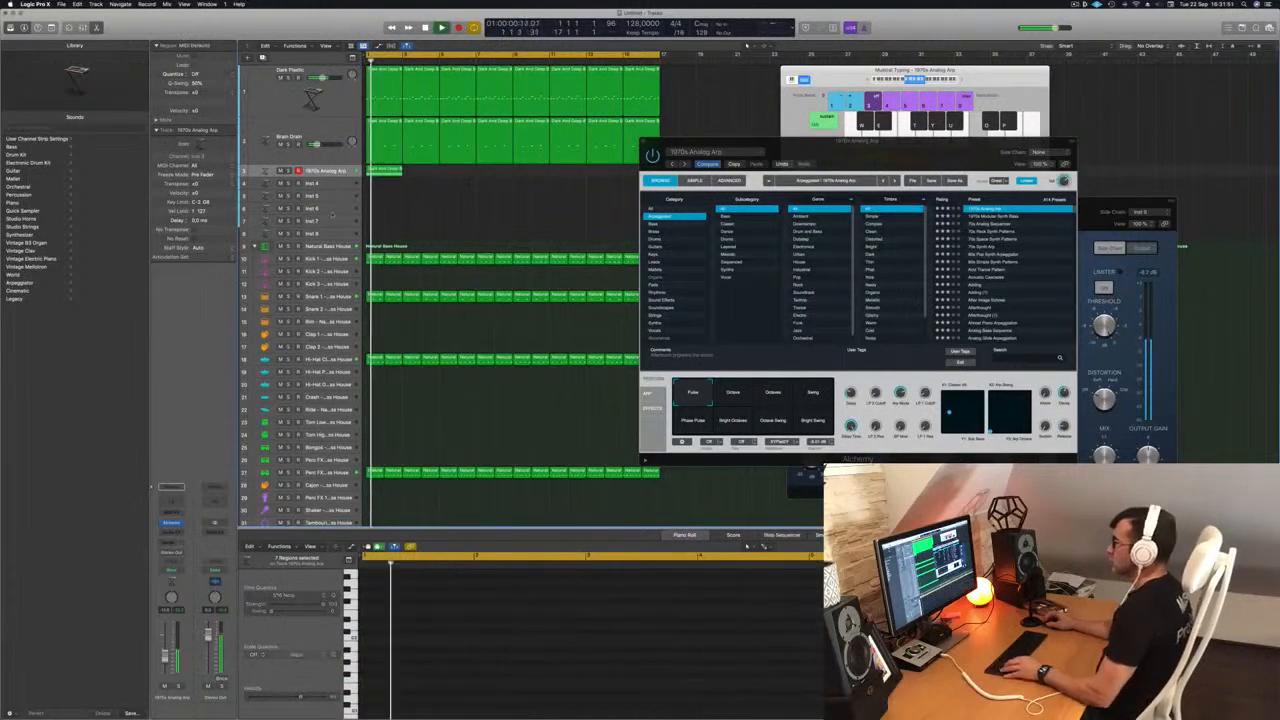
# Repeat the edited two-bar 1970s Analog Arp region to fill 16 bars
pyautogui.click(394, 171)
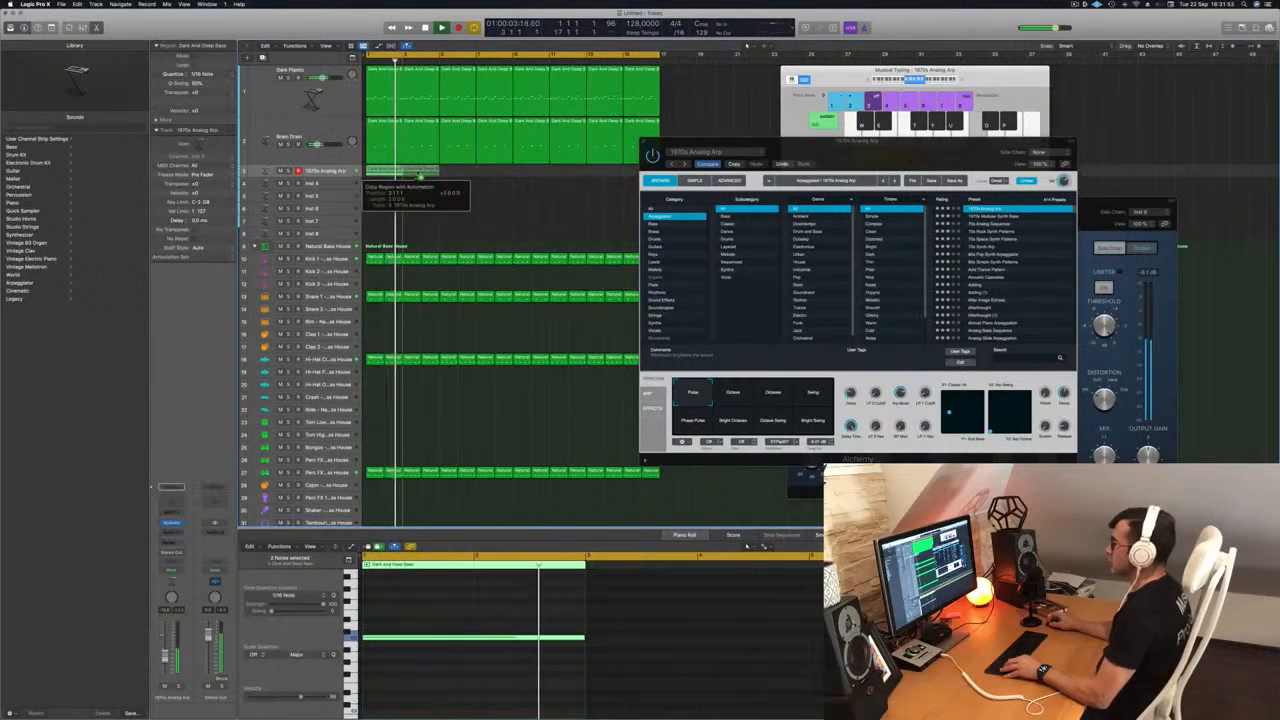
pyautogui.moveTo(420, 176); pyautogui.dragTo(421, 176)
pyautogui.moveTo(454, 180); pyautogui.dragTo(537, 175)
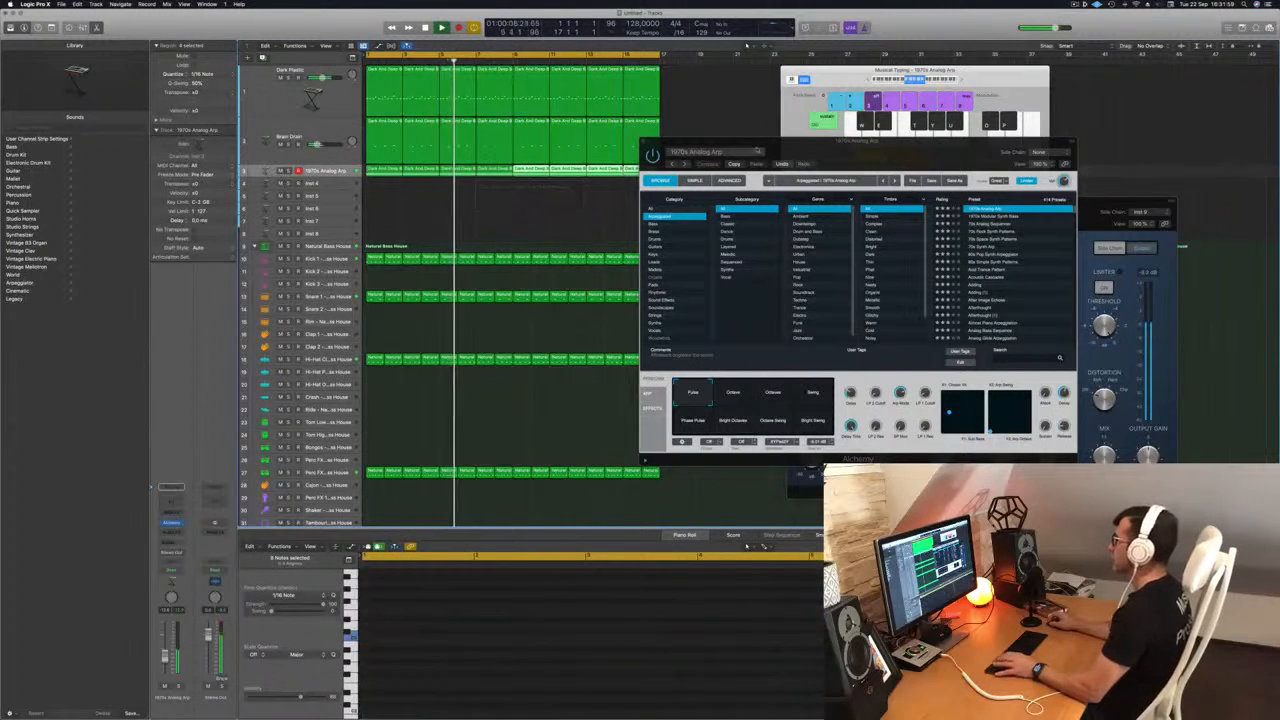
# Audition the 1970s Modular Synth Bass, 70s Space Synth Patterns and 70s Synth Arp presets on the arp track
pyautogui.moveTo(782, 158); pyautogui.dragTo(658, 181)
pyautogui.moveTo(780, 180); pyautogui.dragTo(855, 171)
pyautogui.click(848, 238)
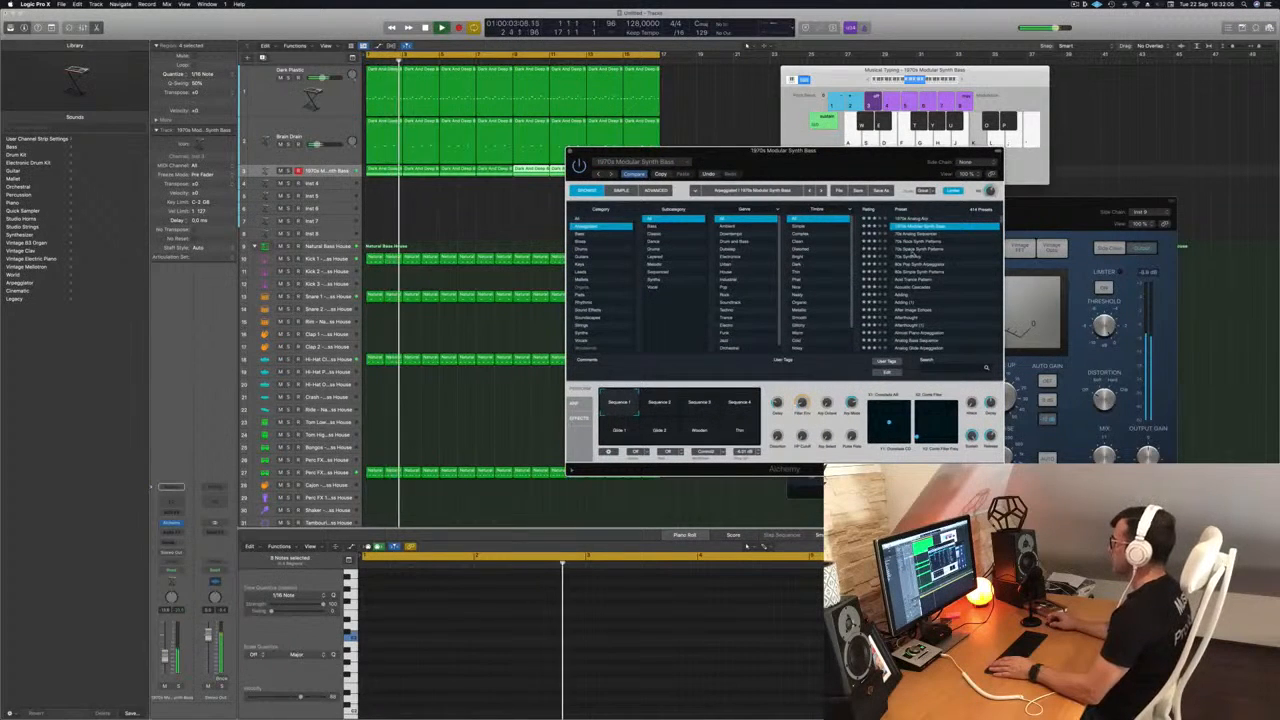
pyautogui.click(912, 250)
pyautogui.moveTo(893, 235); pyautogui.dragTo(921, 231)
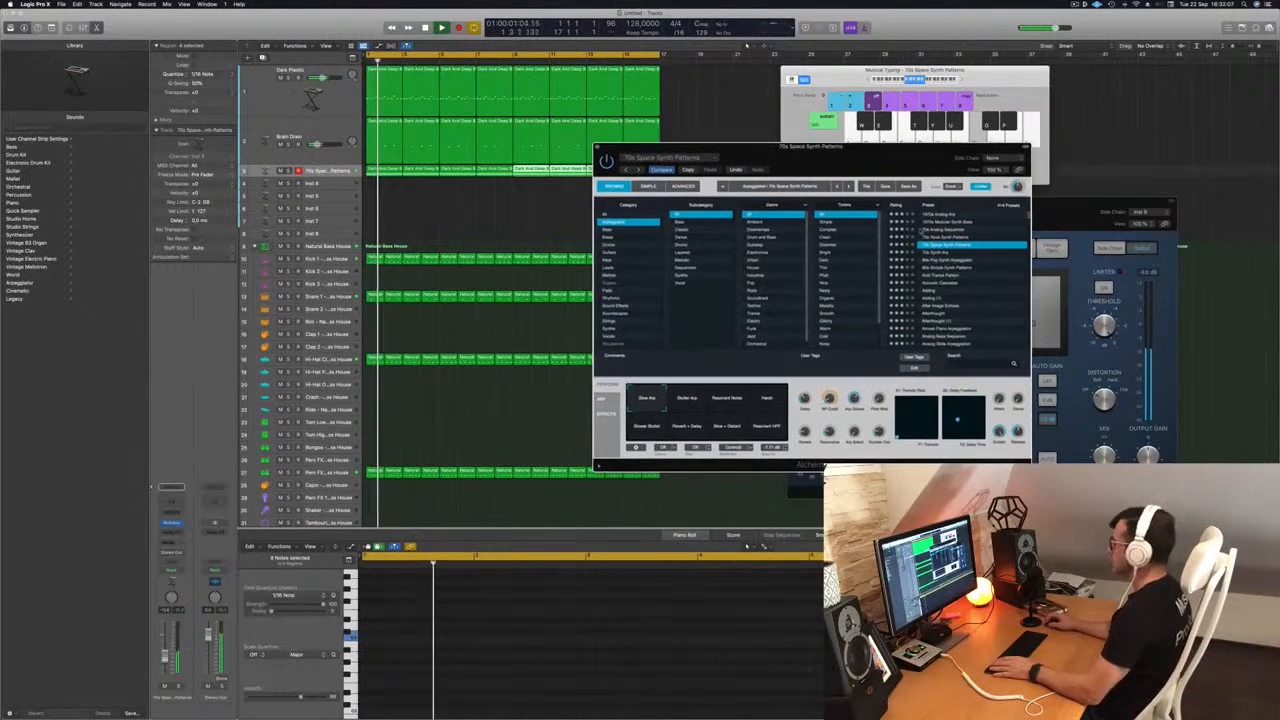
pyautogui.click(934, 254)
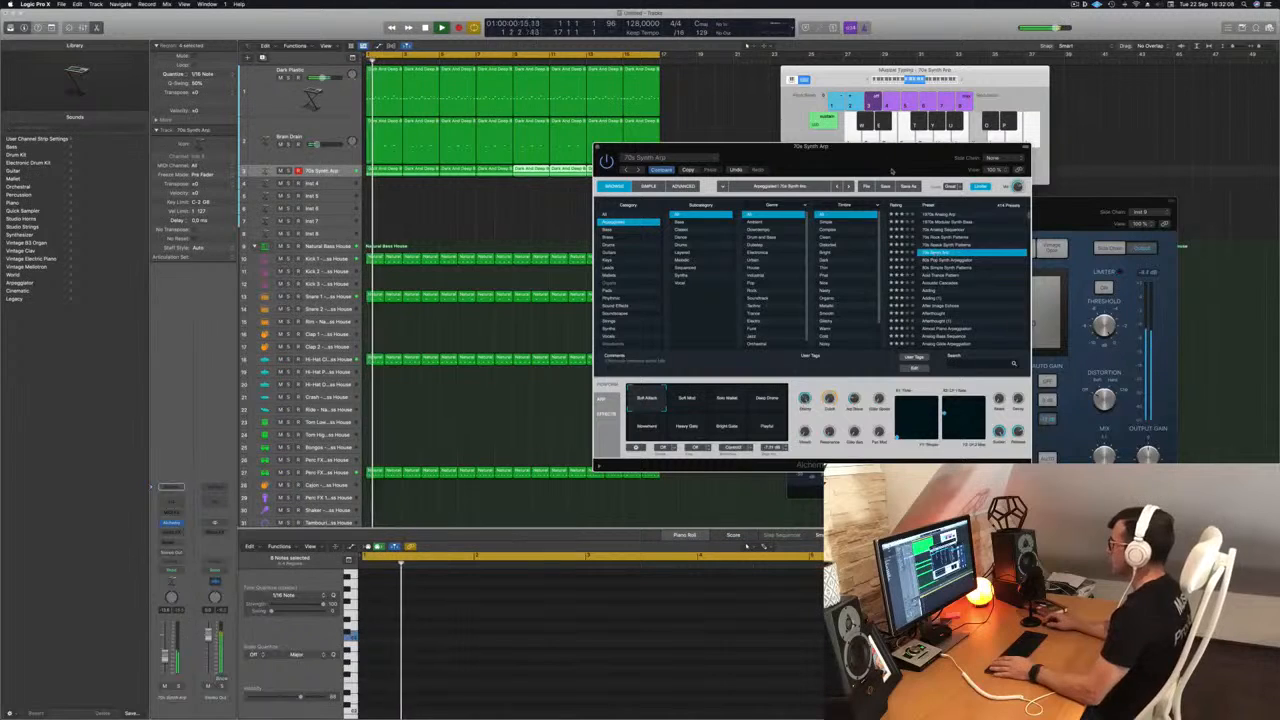
# Audition the 80s Pop Synth Arpeggiator, 80s Simple Synth Patterns and Acid Trance Pattern presets on the arp track
pyautogui.moveTo(893, 170); pyautogui.dragTo(913, 138)
pyautogui.click(972, 258)
pyautogui.moveTo(892, 180); pyautogui.dragTo(837, 205)
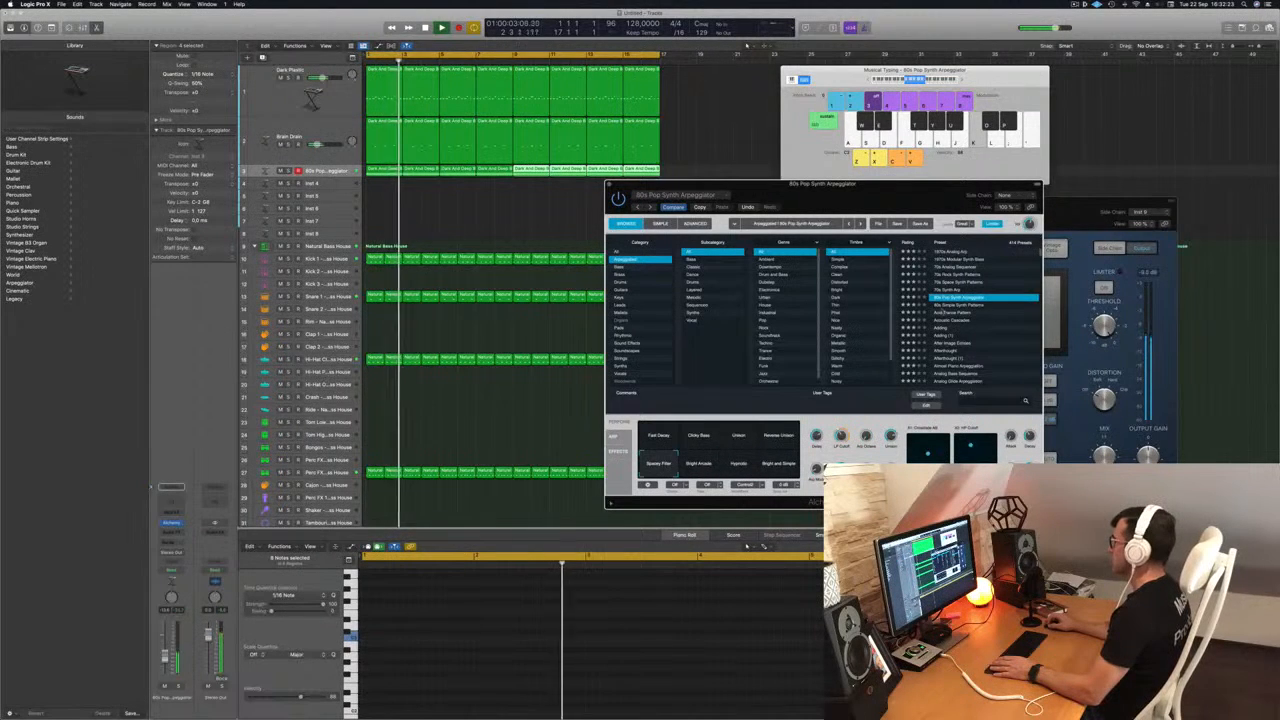
pyautogui.click(950, 305)
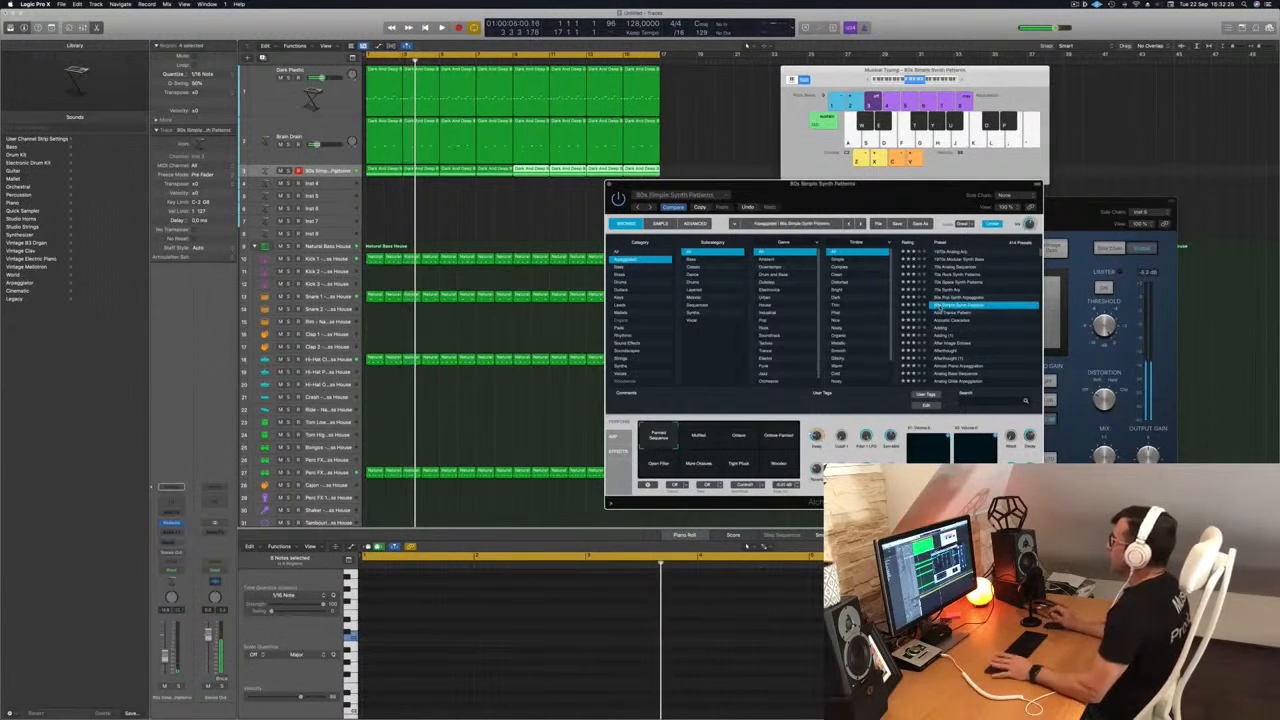
pyautogui.moveTo(912, 184); pyautogui.dragTo(971, 92)
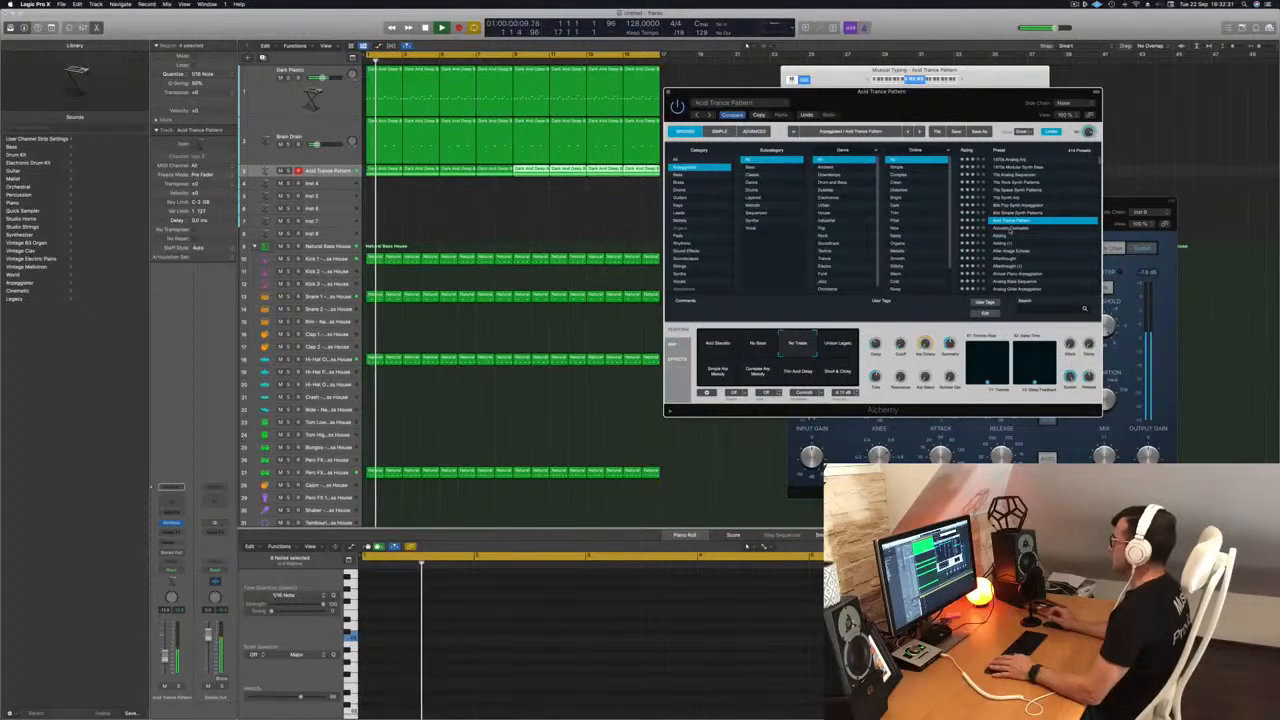
# Go on through Acoustic Cascades and Adding and load the After Image Echoes preset on the arp track
pyautogui.press('Down')
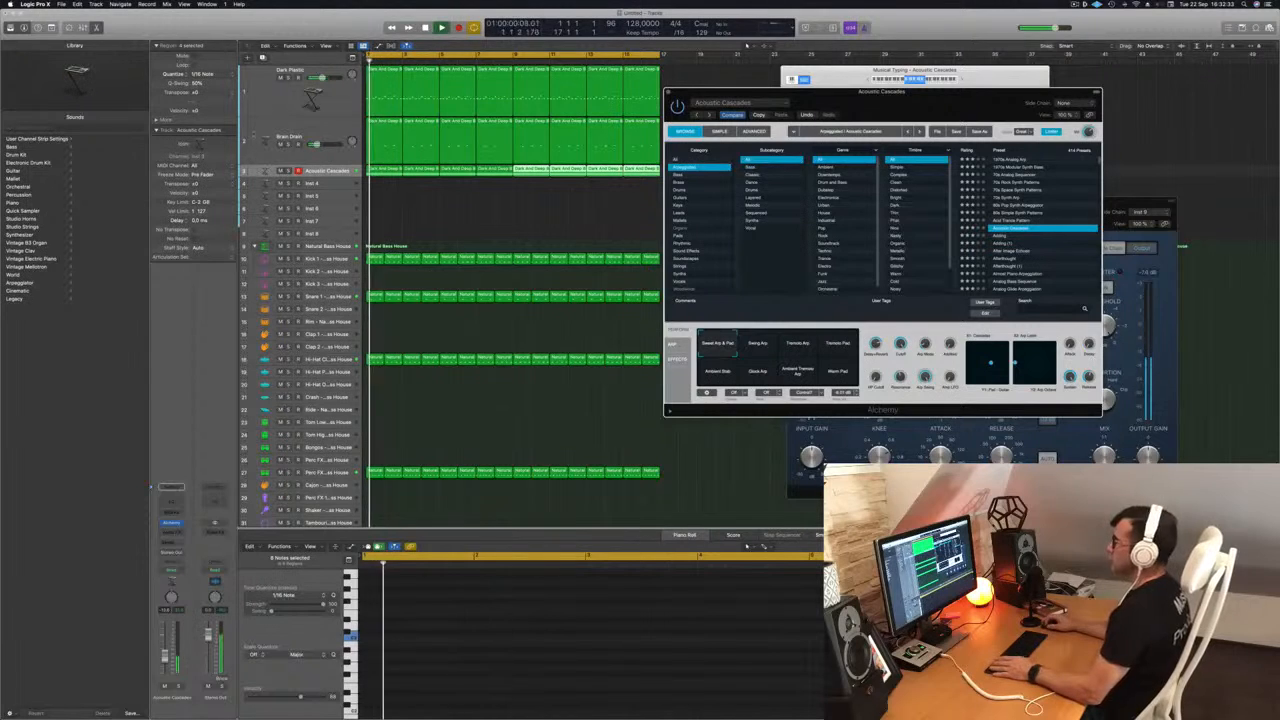
pyautogui.press('Down')
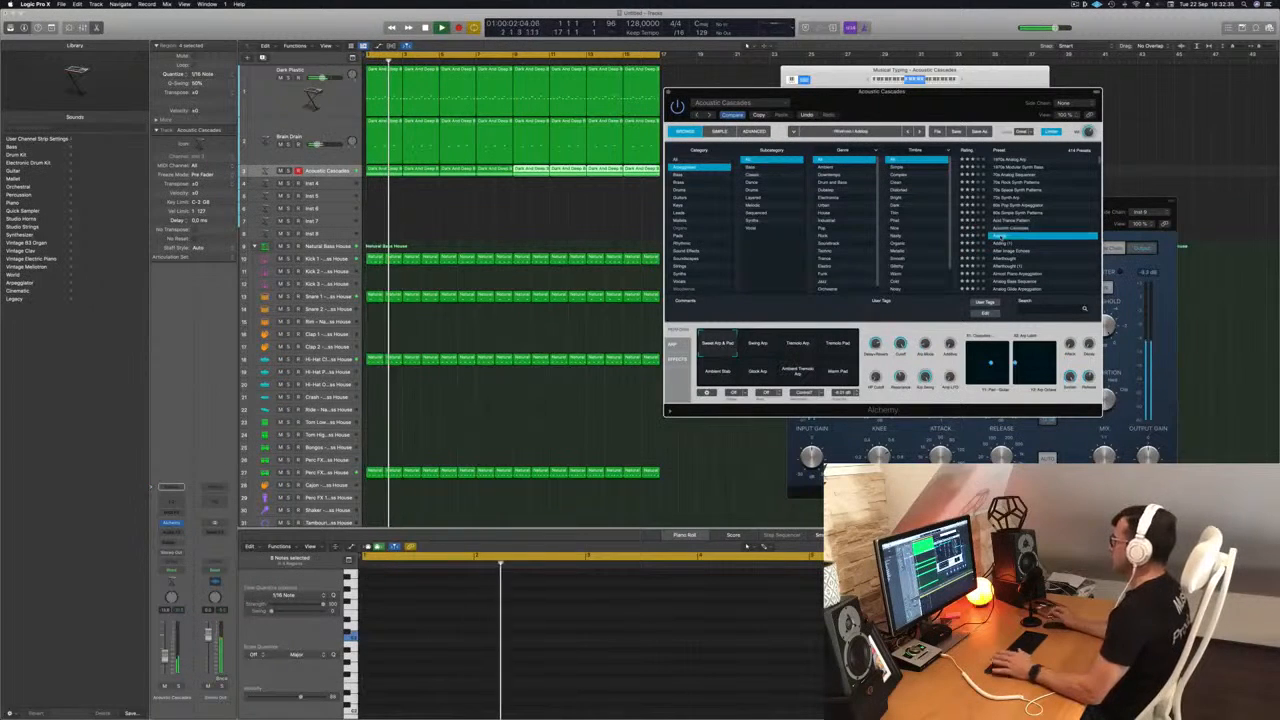
pyautogui.scroll(-2, 1040, 222)
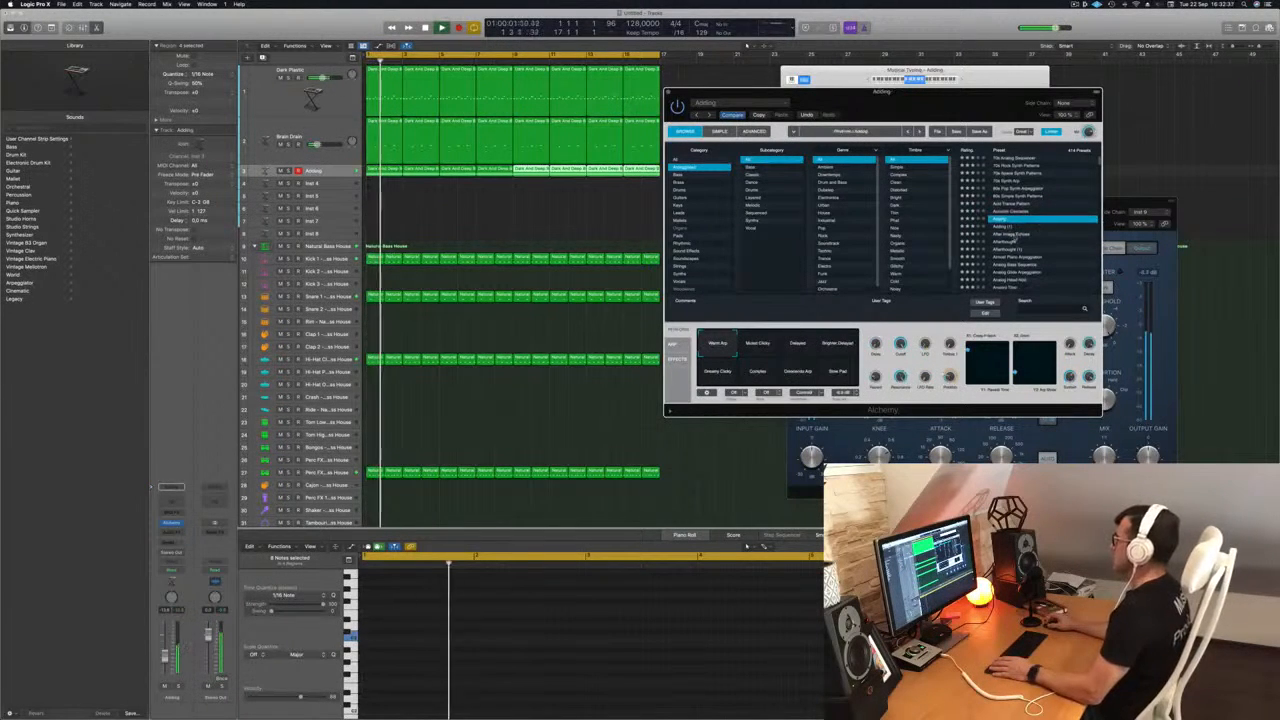
pyautogui.click(1013, 234)
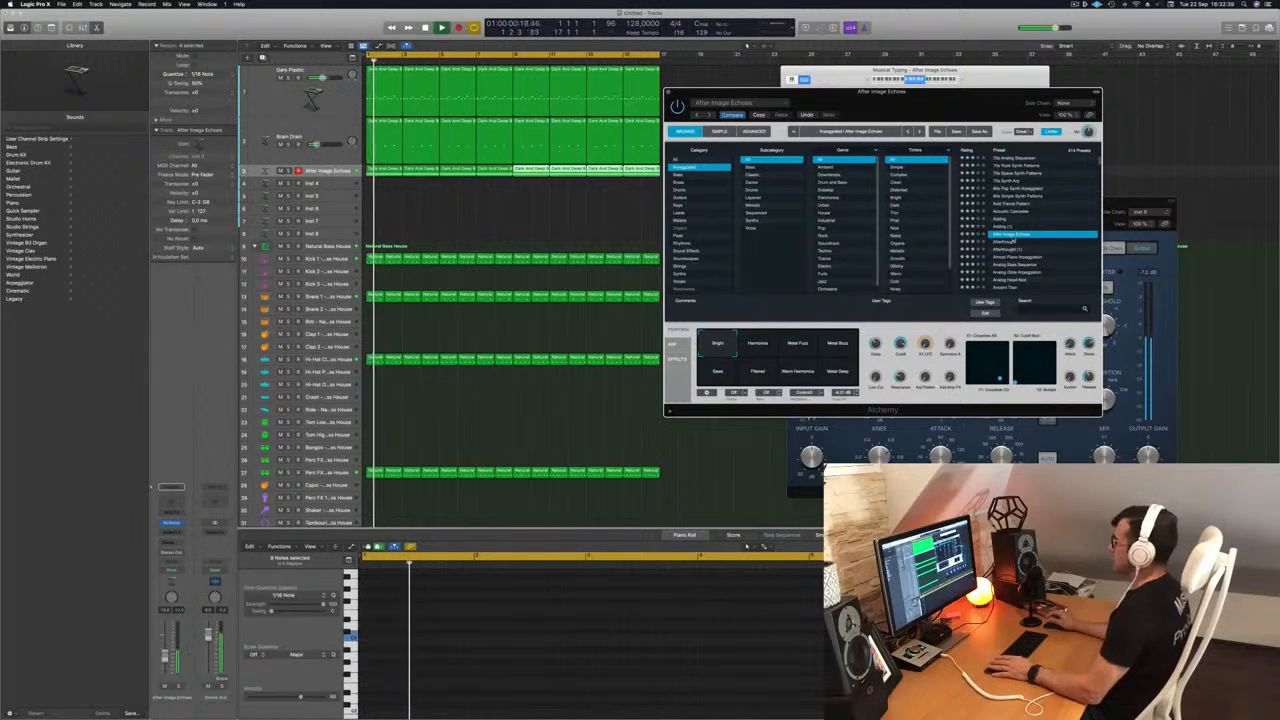
pyautogui.moveTo(915, 154); pyautogui.dragTo(883, 210)
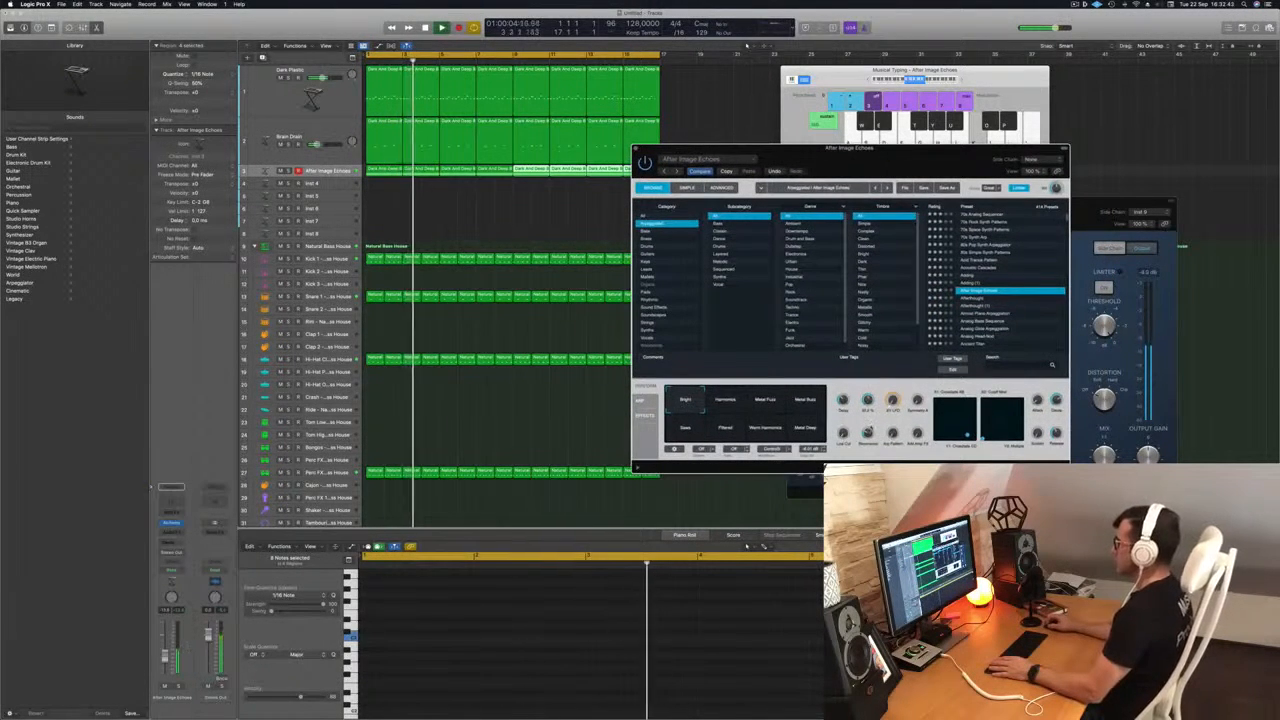
# Restart playback, mute the Brain Drain track and close the Alchemy window
pyautogui.press('Return')
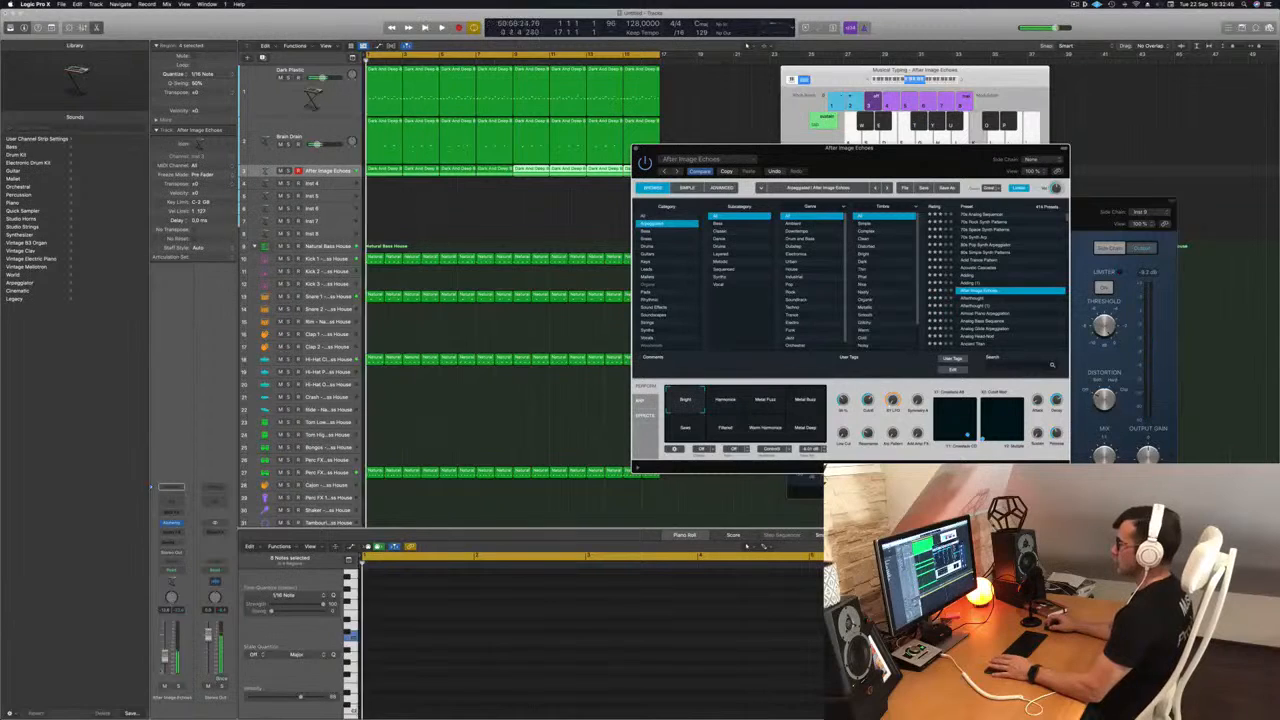
pyautogui.click(262, 132)
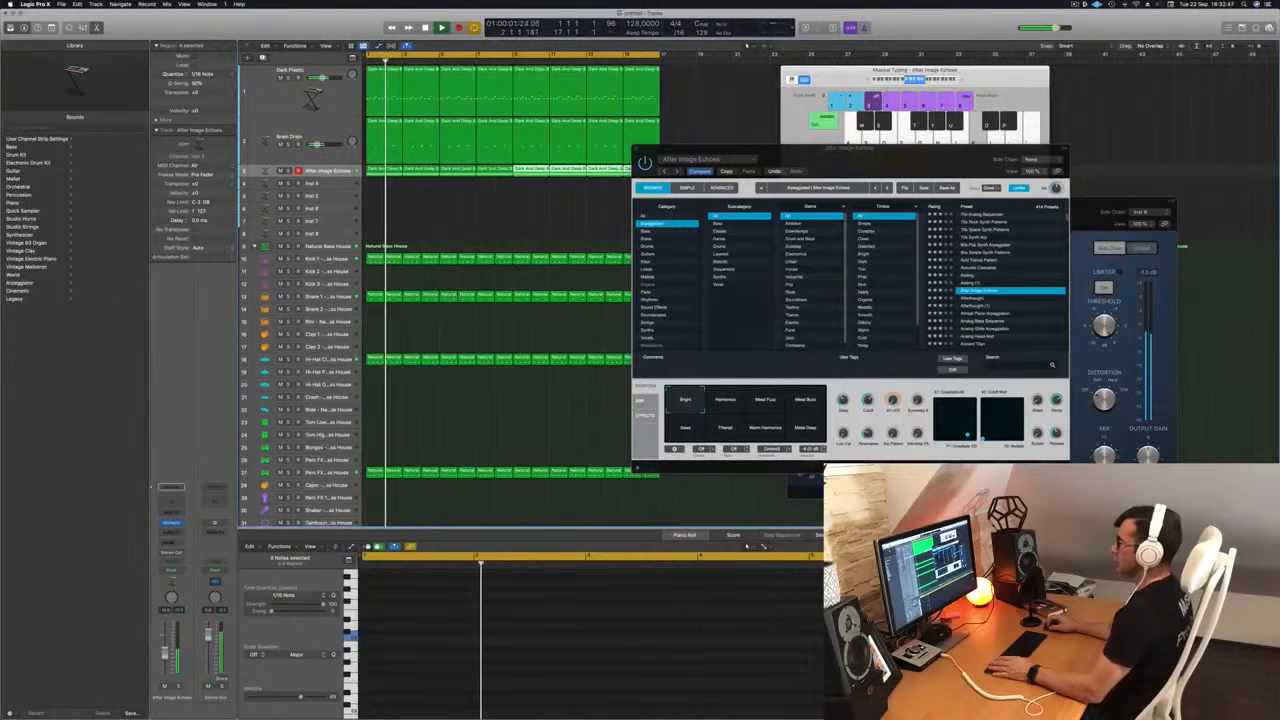
pyautogui.press('Return')
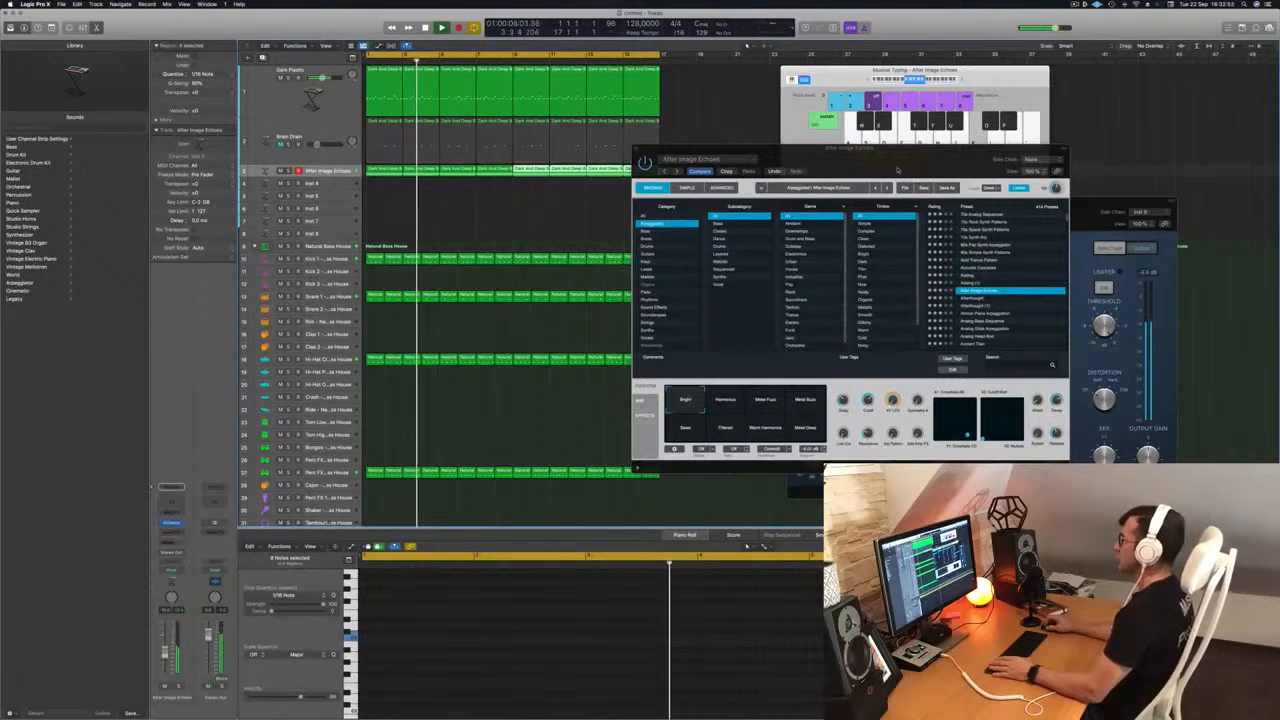
pyautogui.moveTo(638, 151); pyautogui.dragTo(605, 178)
pyautogui.click(604, 176)
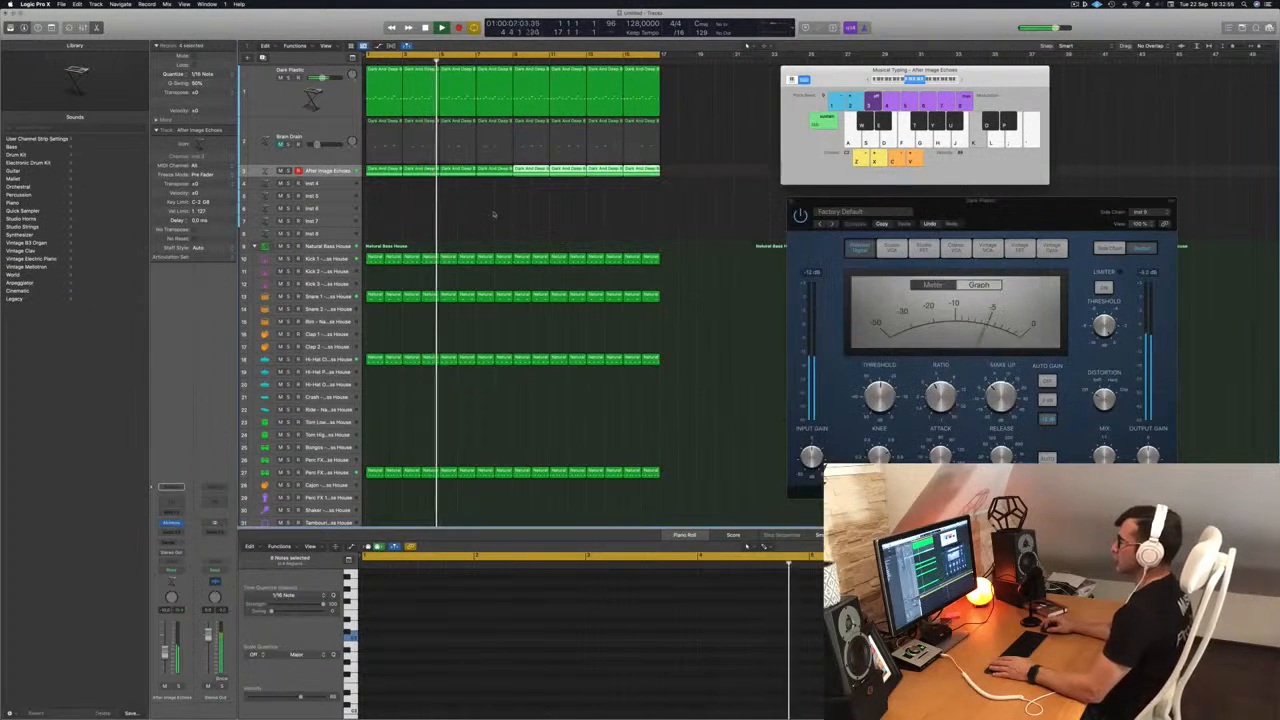
# Duplicate the Dark Plastic track with its settings, then play from the beginning with the new empty track selected
pyautogui.click(494, 214)
pyautogui.click(289, 101)
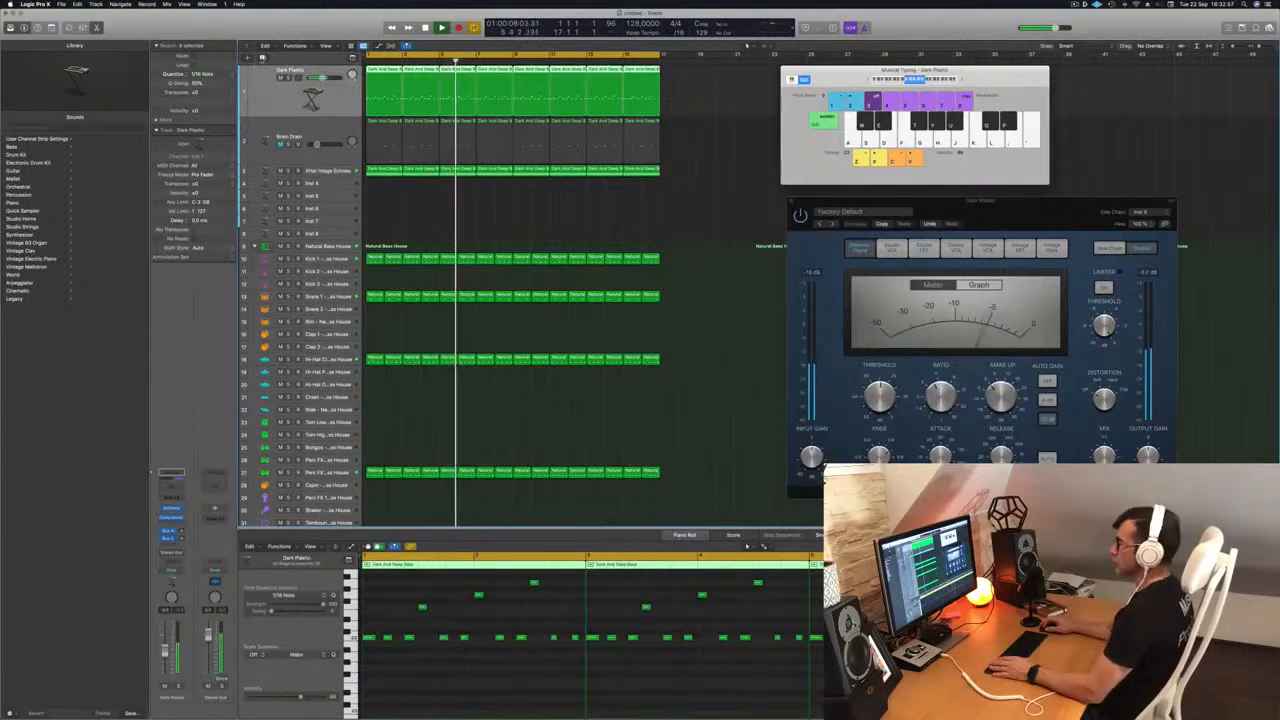
pyautogui.press('super+d')
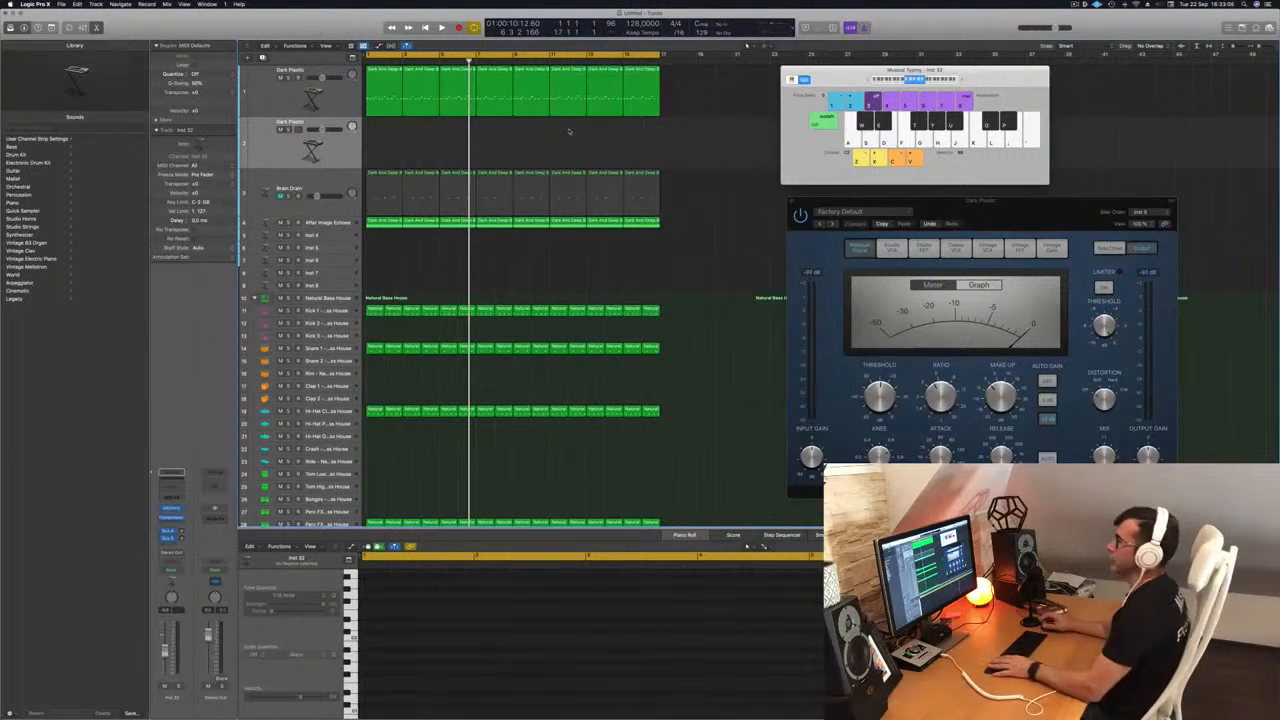
pyautogui.press('Return')
pyautogui.press('space')
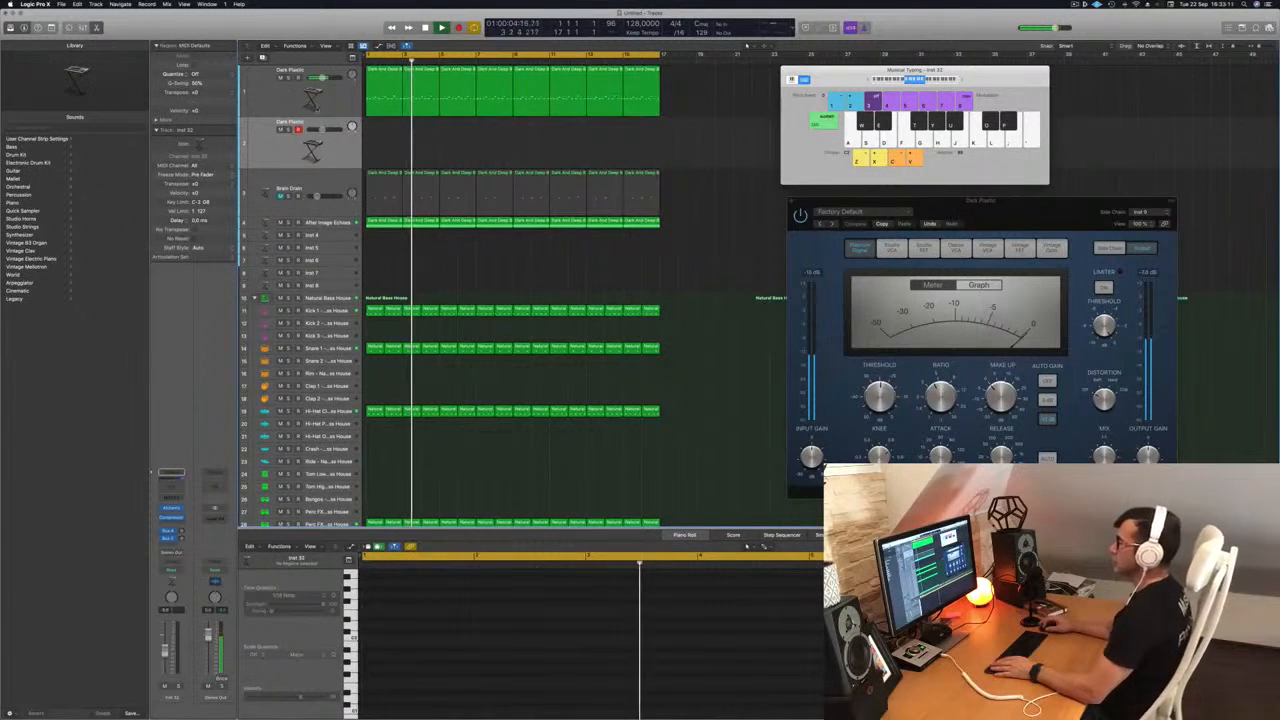
pyautogui.press('Up')
pyautogui.press('Down')
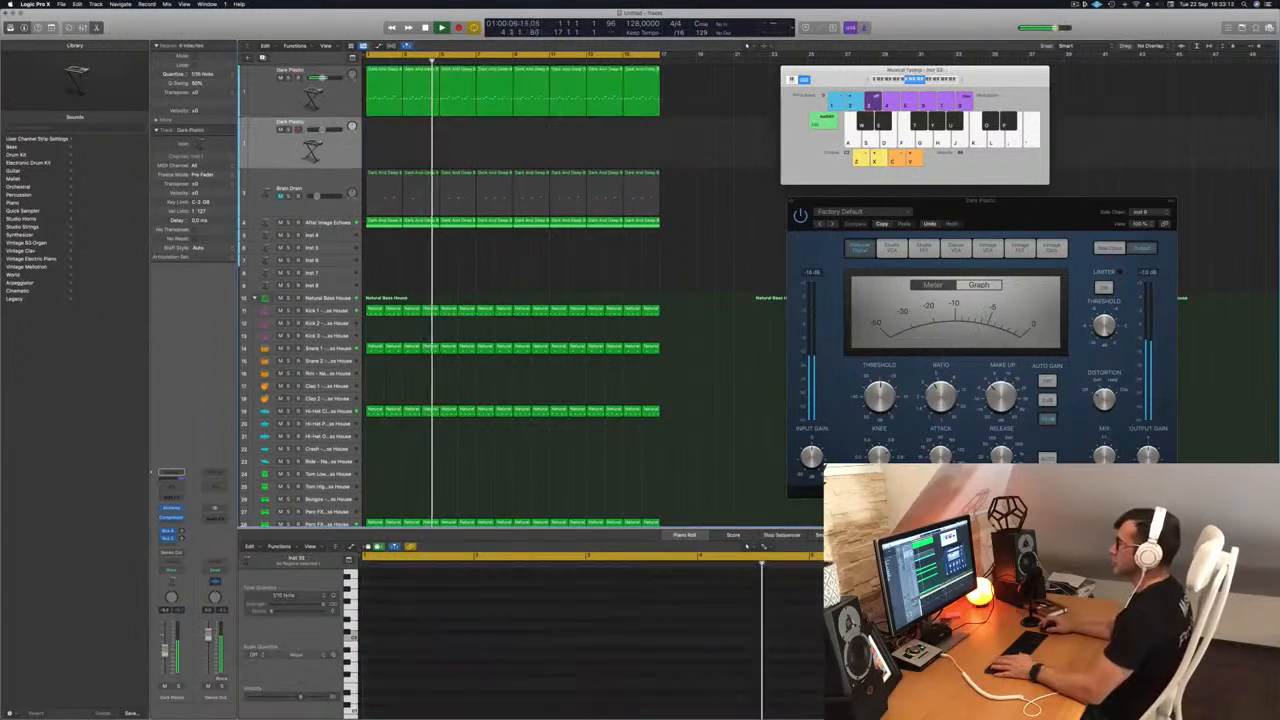
pyautogui.press('Return')
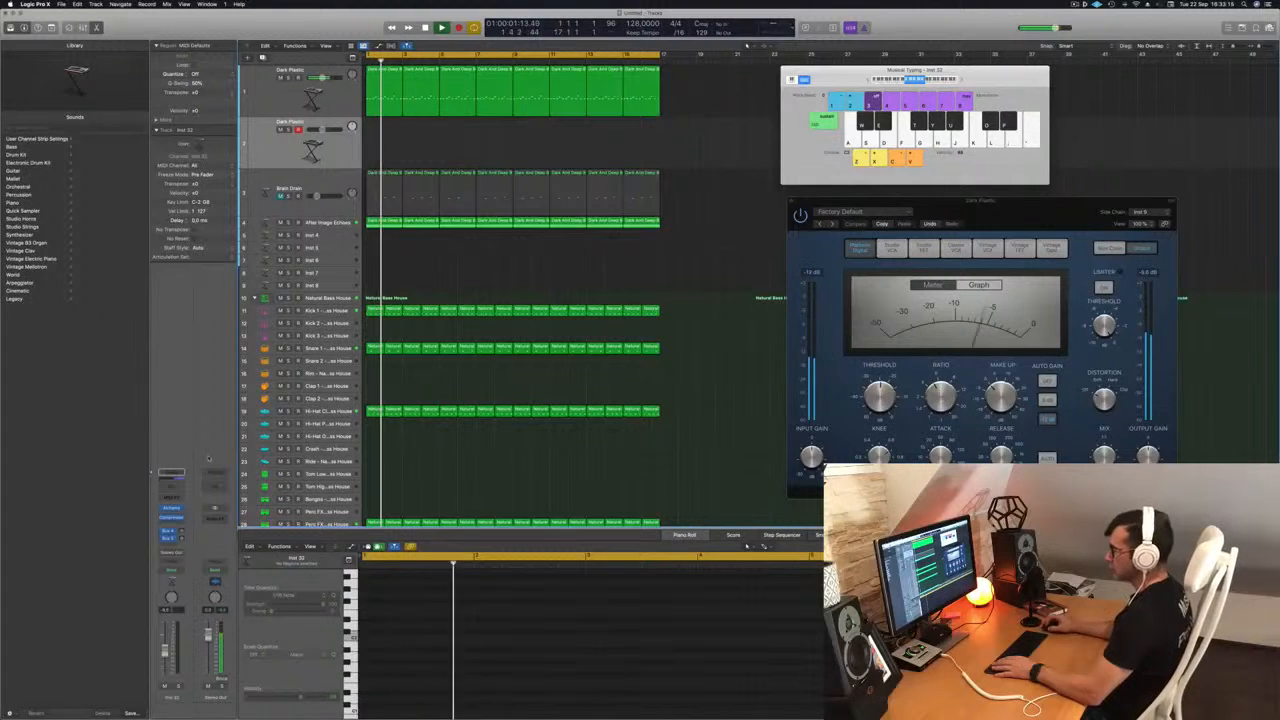
# Record a melody of about eight bars on the duplicated Dark Plastic track, then stop recording and play it back
pyautogui.press('Return')
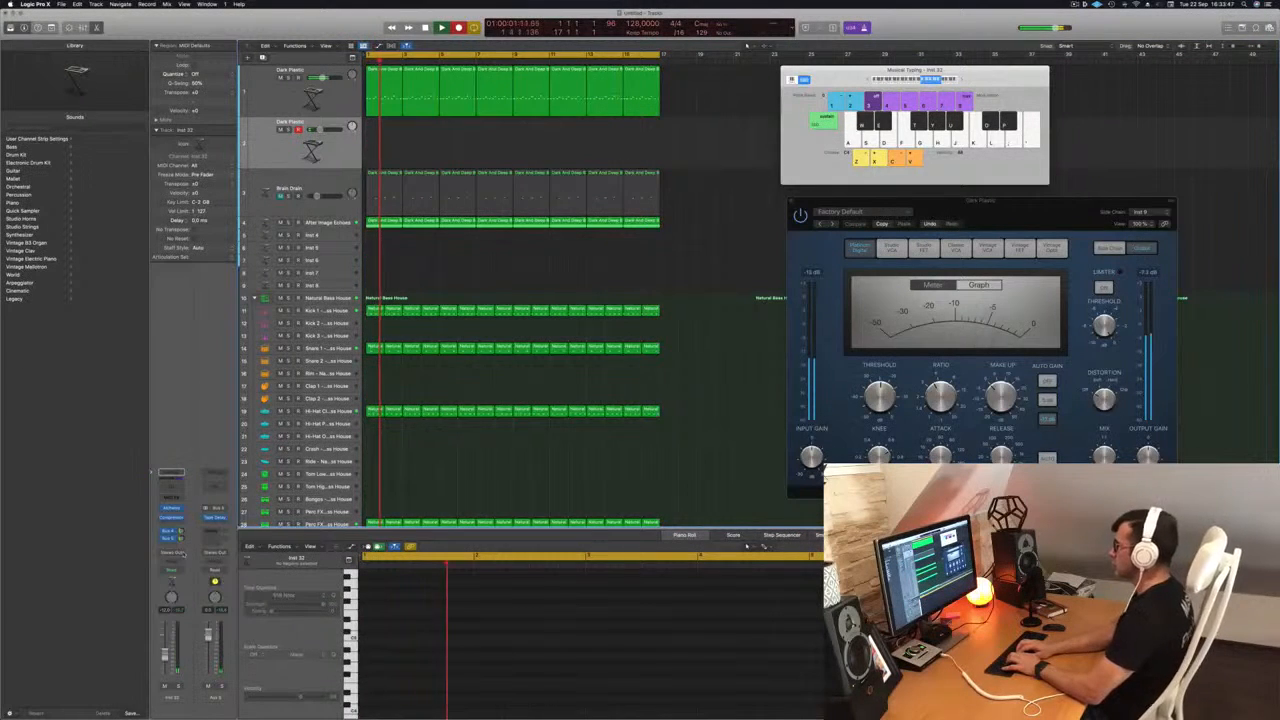
pyautogui.press('j')
pyautogui.press('k')
pyautogui.press('k')
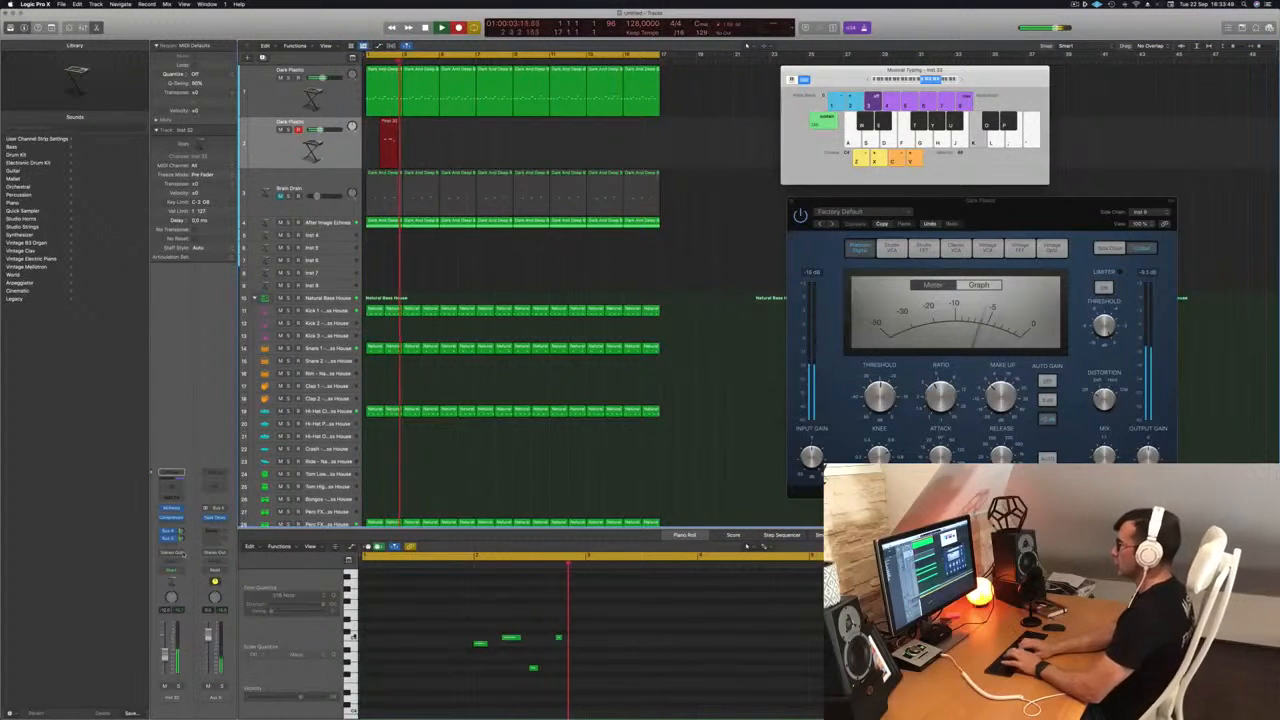
pyautogui.press('f')
pyautogui.press('k')
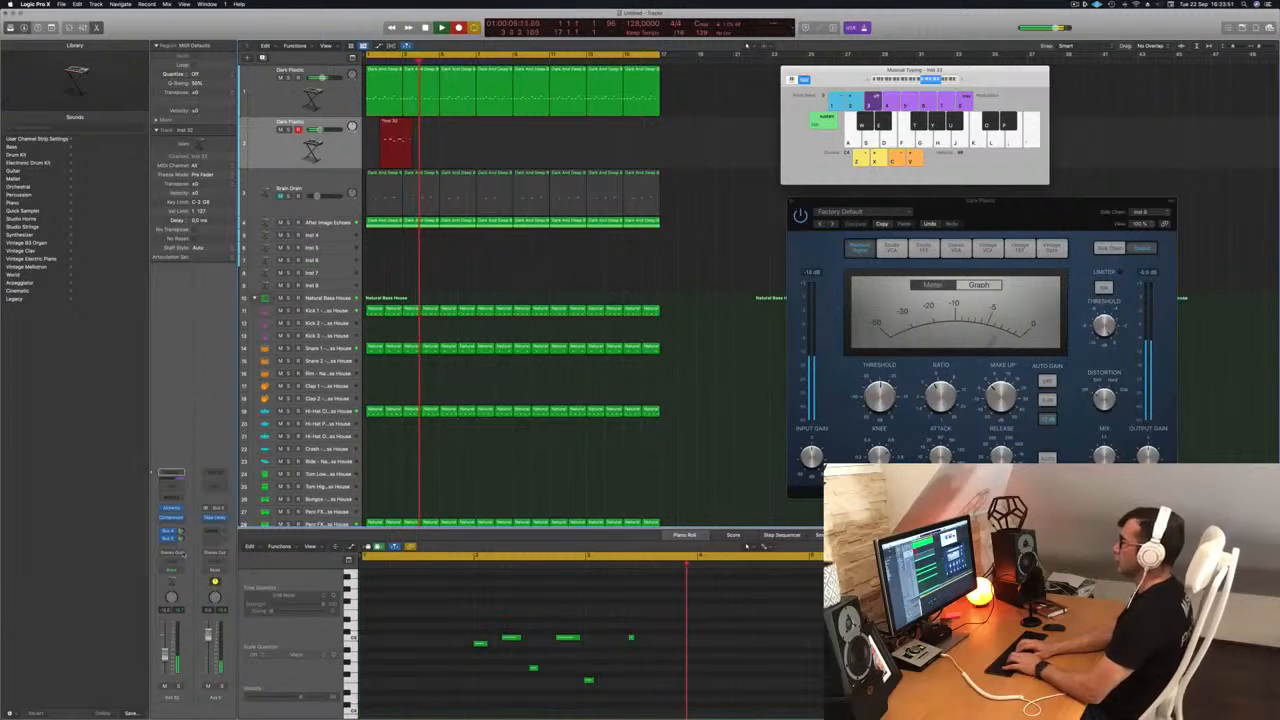
pyautogui.press('k')
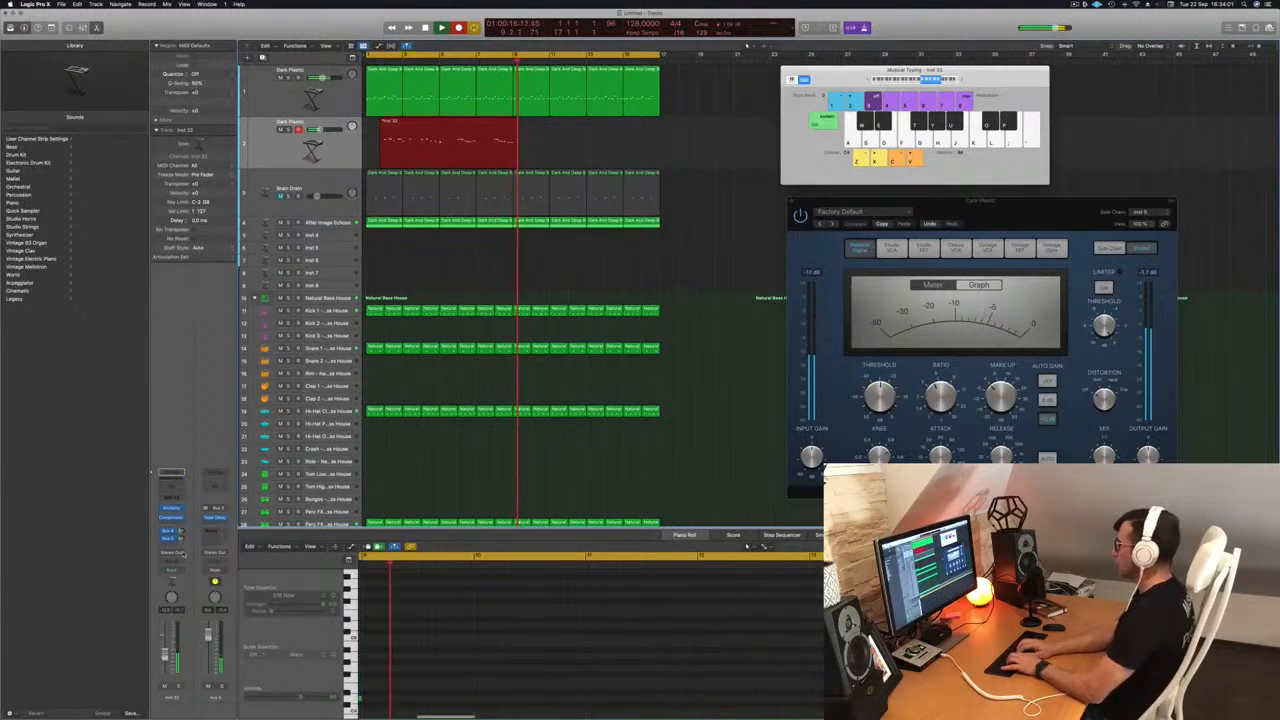
pyautogui.press('space')
pyautogui.press('space')
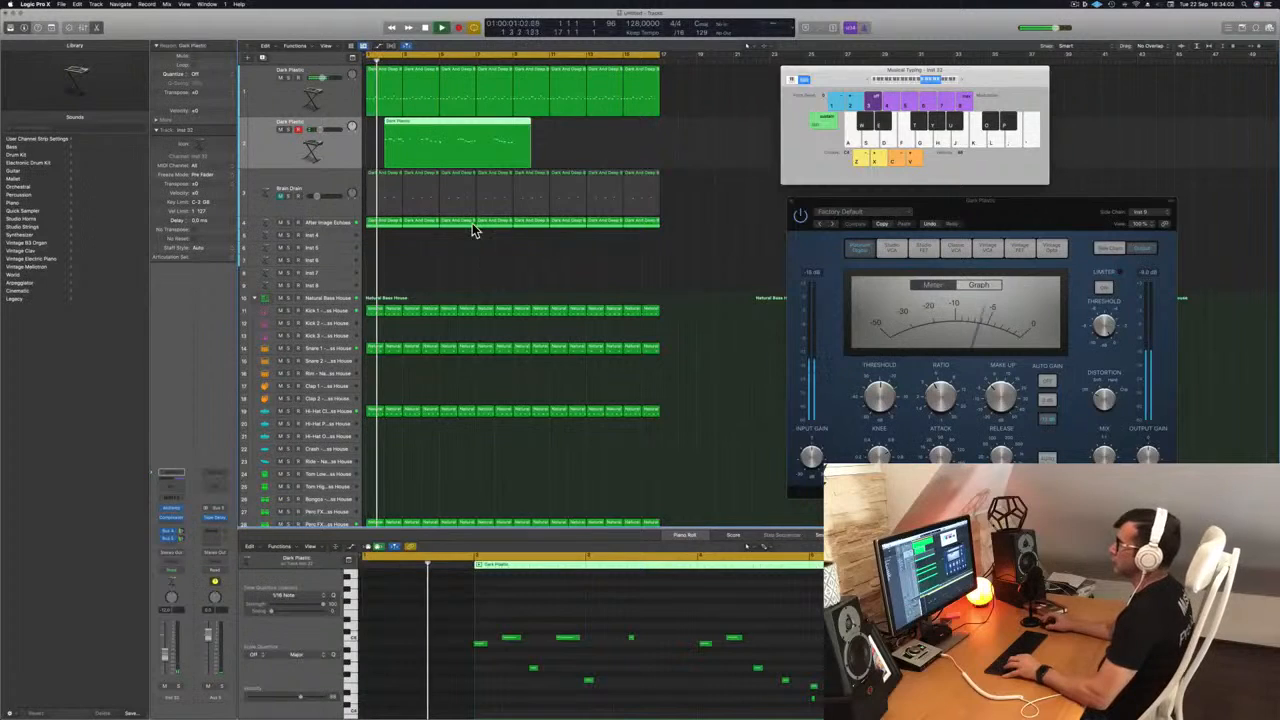
# Split the recorded melody region at bar 5, delete the earlier part and move the remainder to bar 1
pyautogui.keyDown('super'); pyautogui.doubleClick(440, 124); pyautogui.keyUp('super')
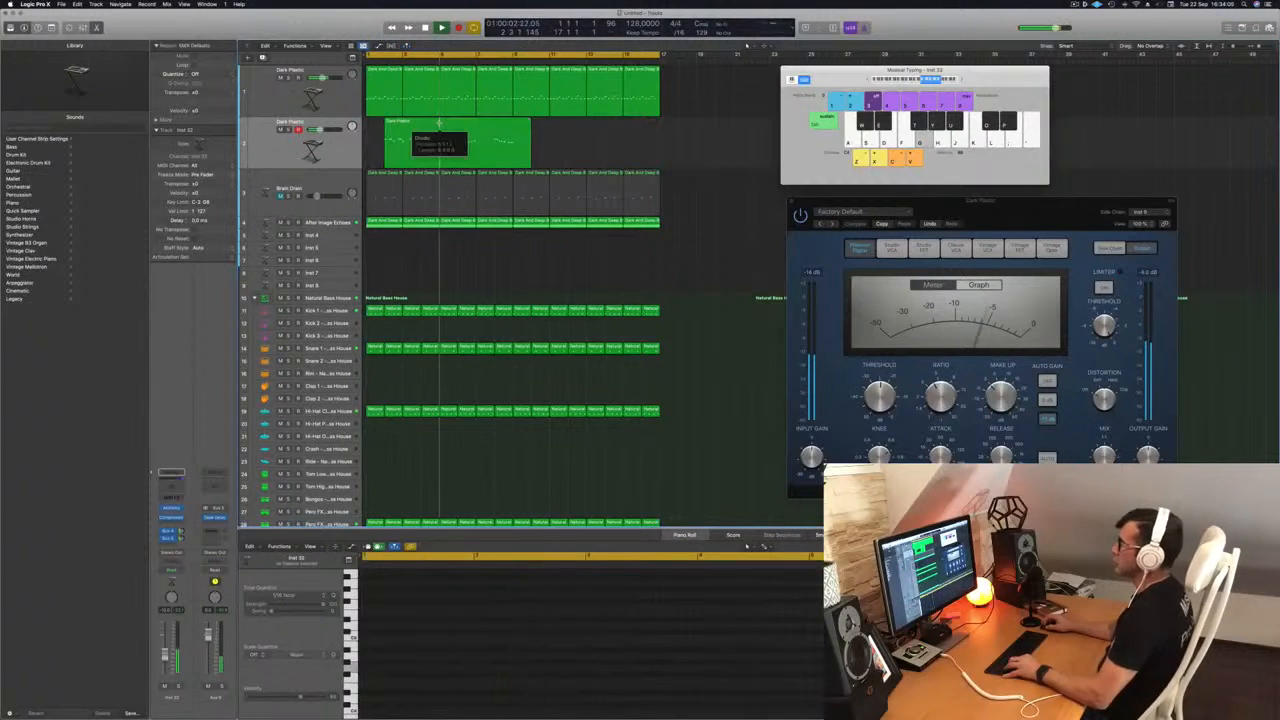
pyautogui.click(418, 123)
pyautogui.press('BackSpace')
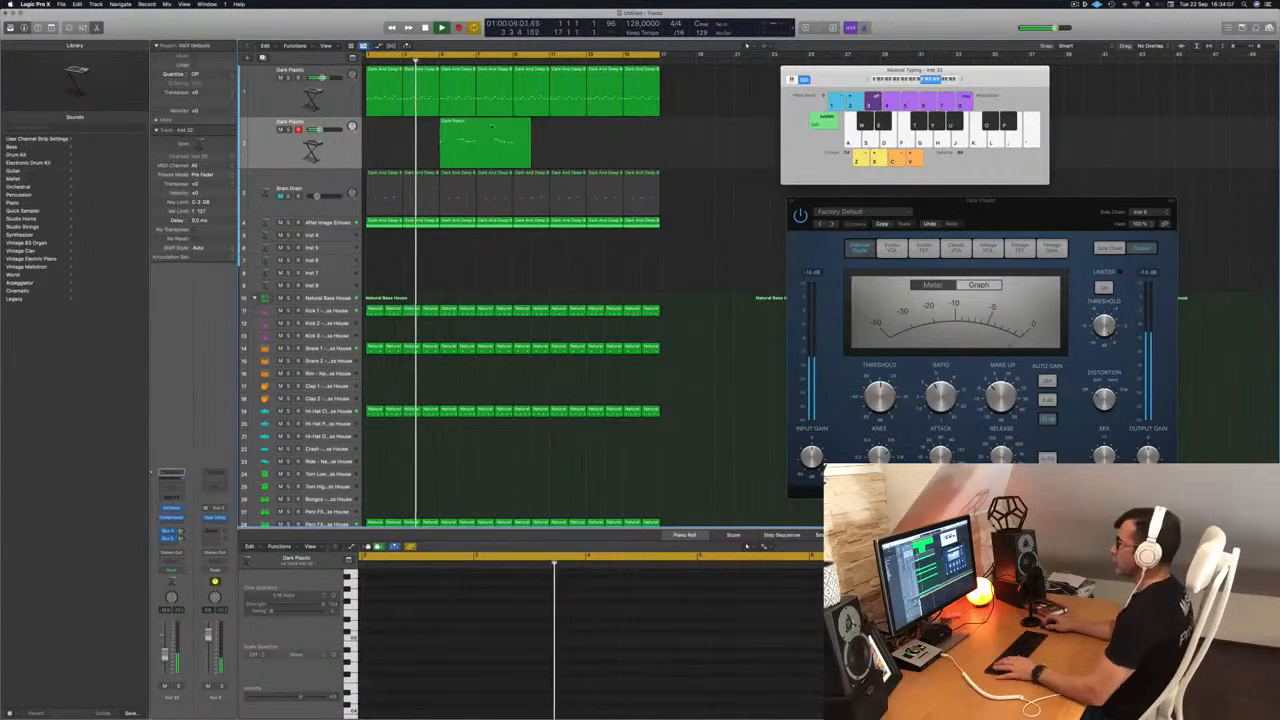
pyautogui.moveTo(475, 125); pyautogui.dragTo(399, 126)
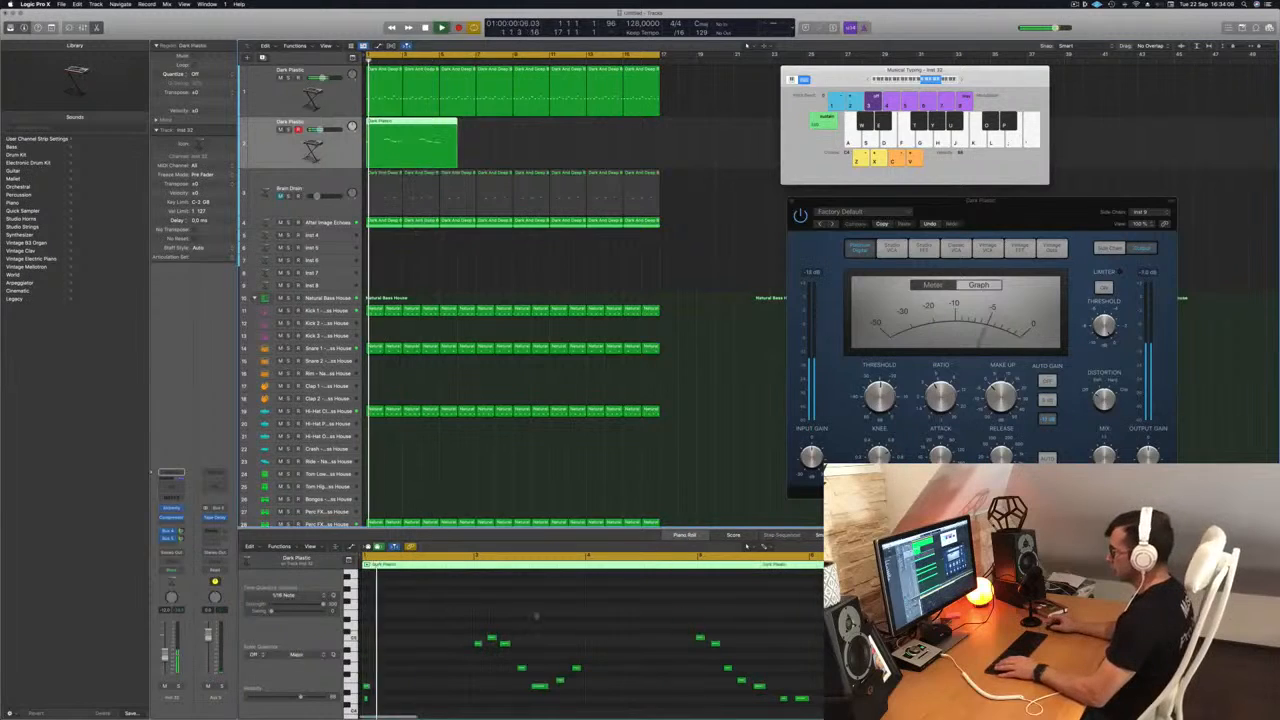
# Delete the stray notes at the start of the melody region and raise its last note three semitones
pyautogui.moveTo(412, 665); pyautogui.dragTo(352, 708)
pyautogui.press('BackSpace')
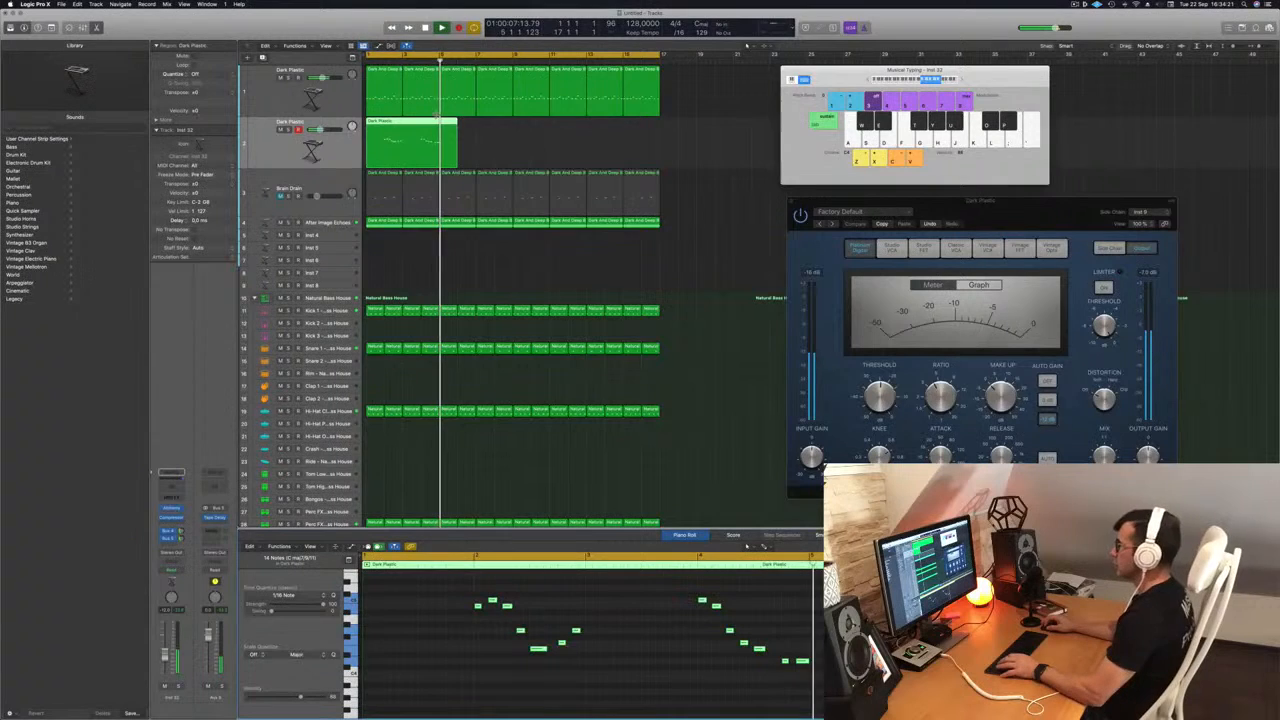
pyautogui.press('space')
pyautogui.click(802, 661)
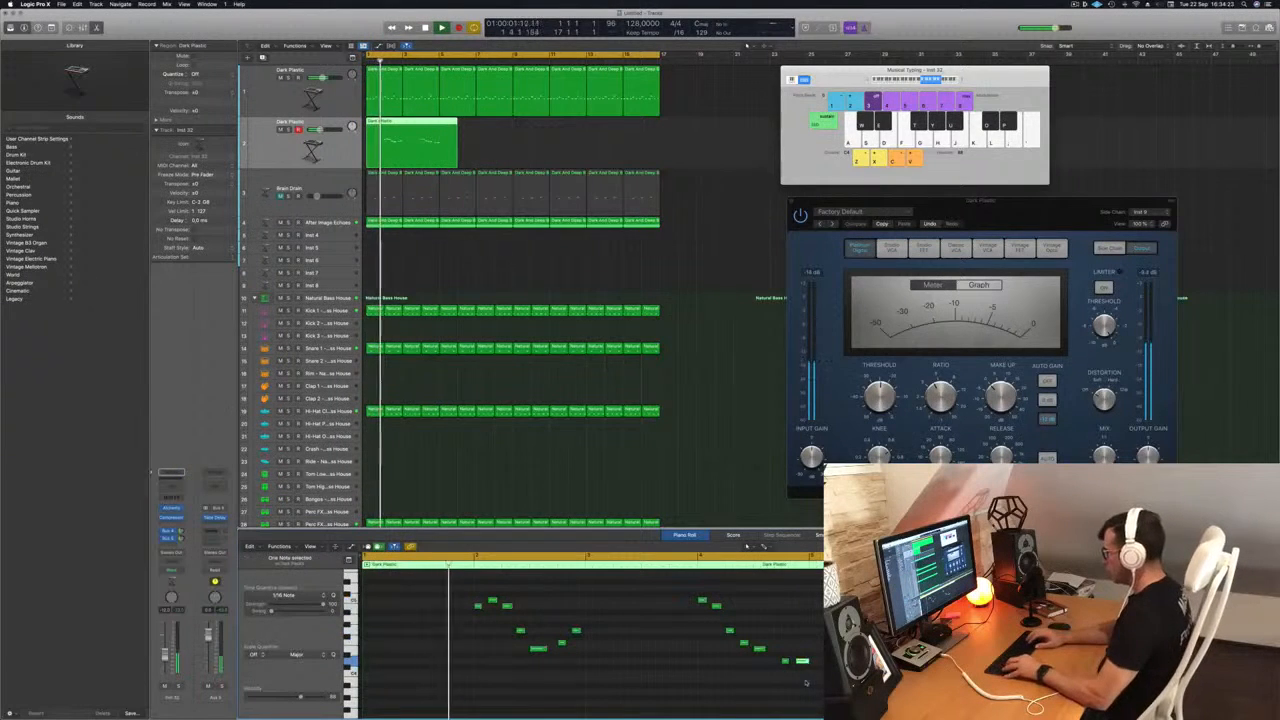
pyautogui.hotkey('alt', 'Up')
pyautogui.hotkey('alt', 'Up')
pyautogui.hotkey('alt', 'Up')
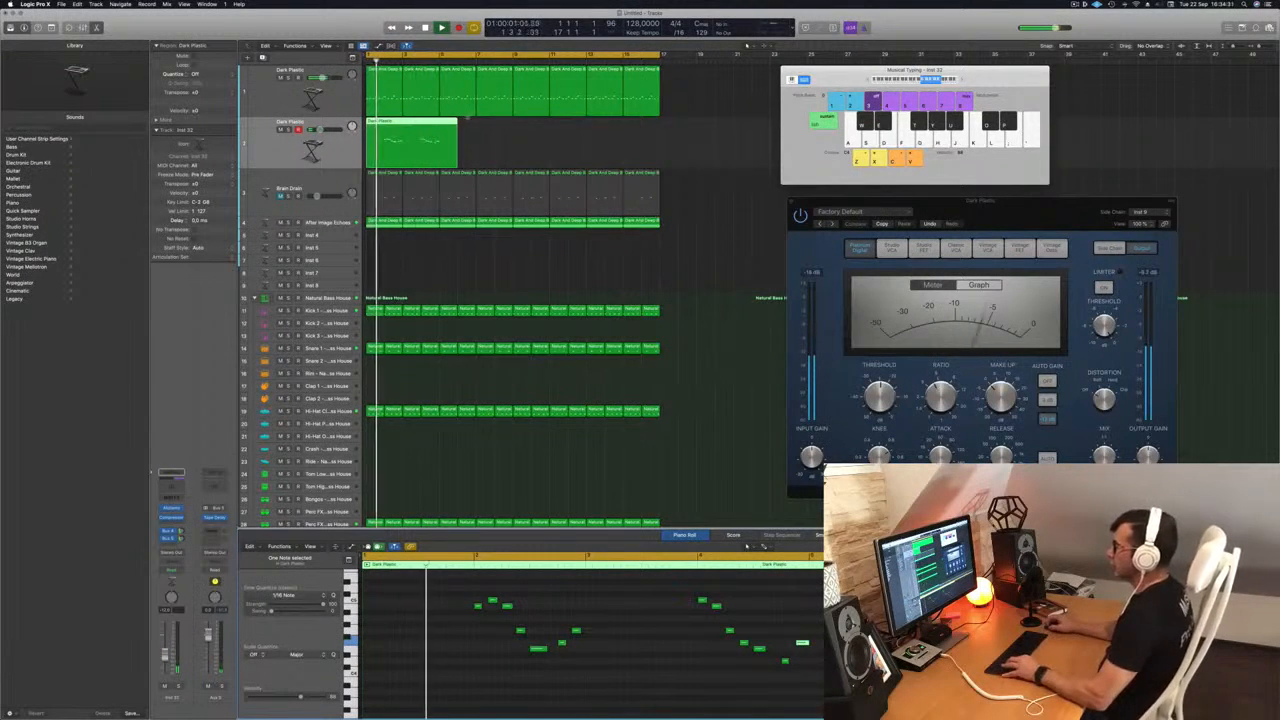
# Split the melody region at bar 5, splitting the notes that cross the cut, and remove the leftover fifth bar
pyautogui.moveTo(440, 148); pyautogui.dragTo(471, 148)
pyautogui.press('Delete')
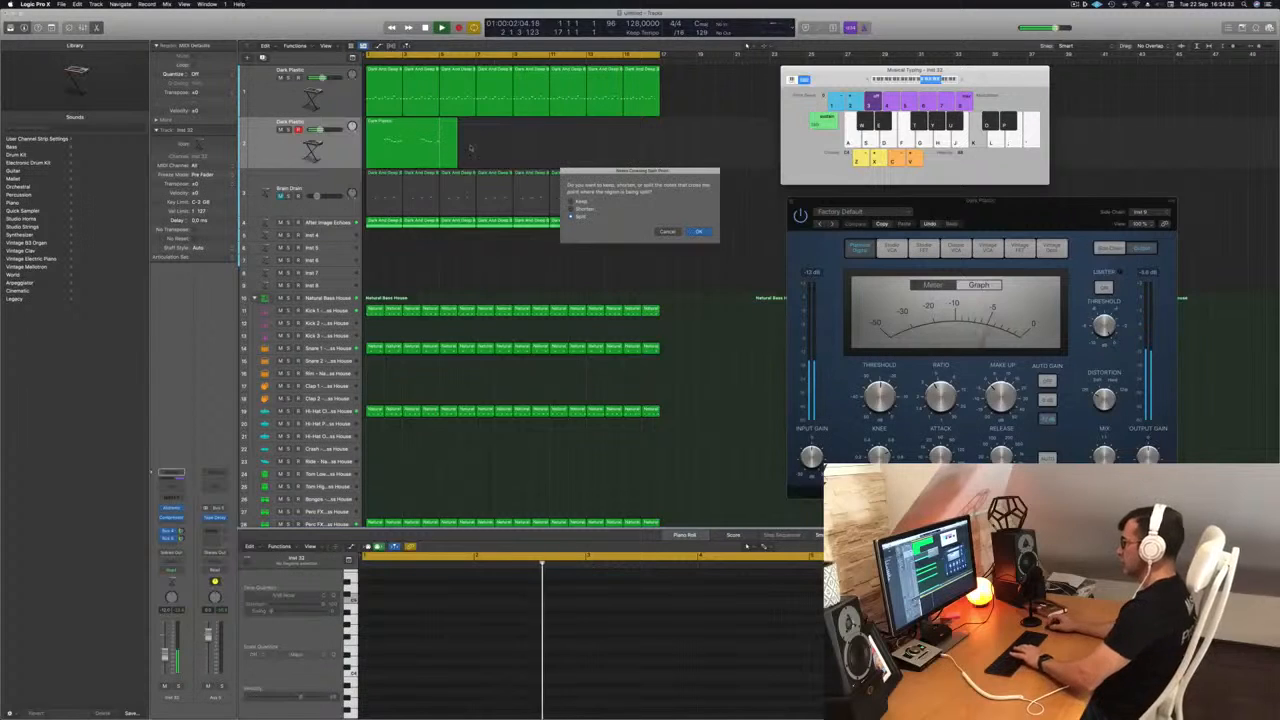
pyautogui.press('Return')
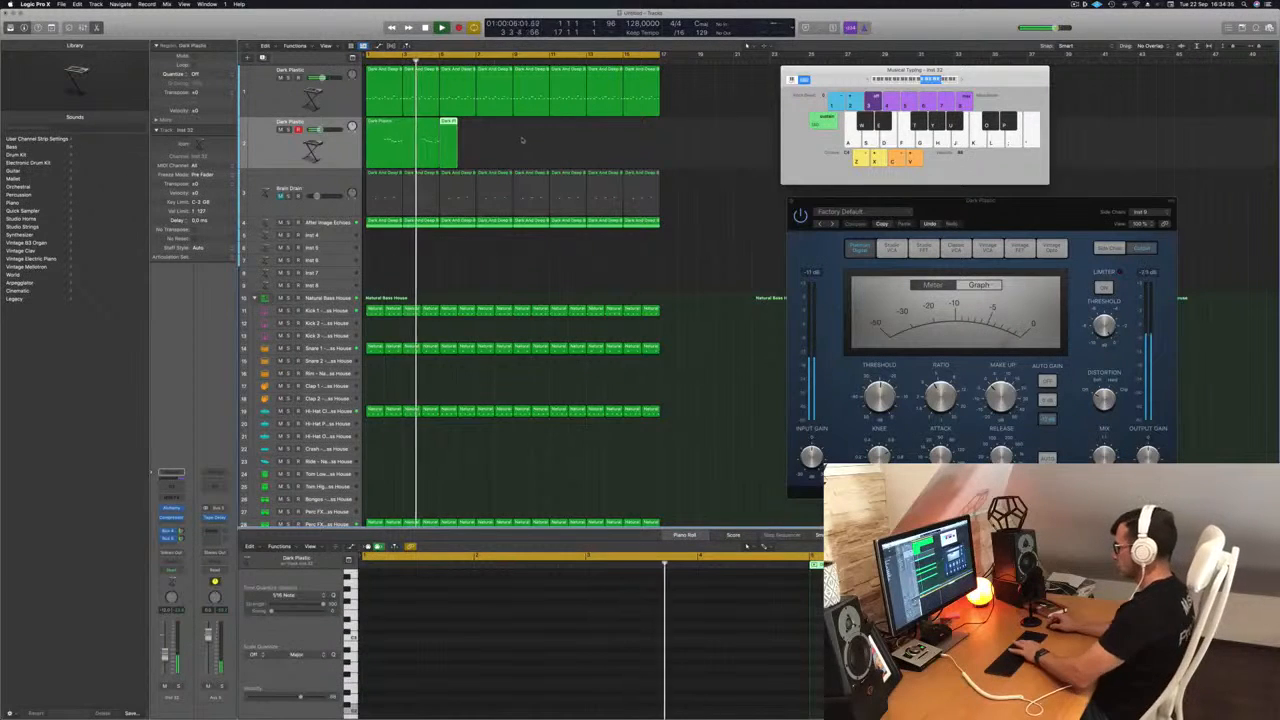
# Copy the four-bar melody region to fill 16 bars, select all regions on its track and restart playback
pyautogui.moveTo(390, 131); pyautogui.dragTo(464, 131)
pyautogui.moveTo(535, 162)
pyautogui.mouseDown()
pyautogui.moveTo(416, 142)
pyautogui.moveTo(551, 140)
pyautogui.moveTo(537, 142)
pyautogui.mouseUp()
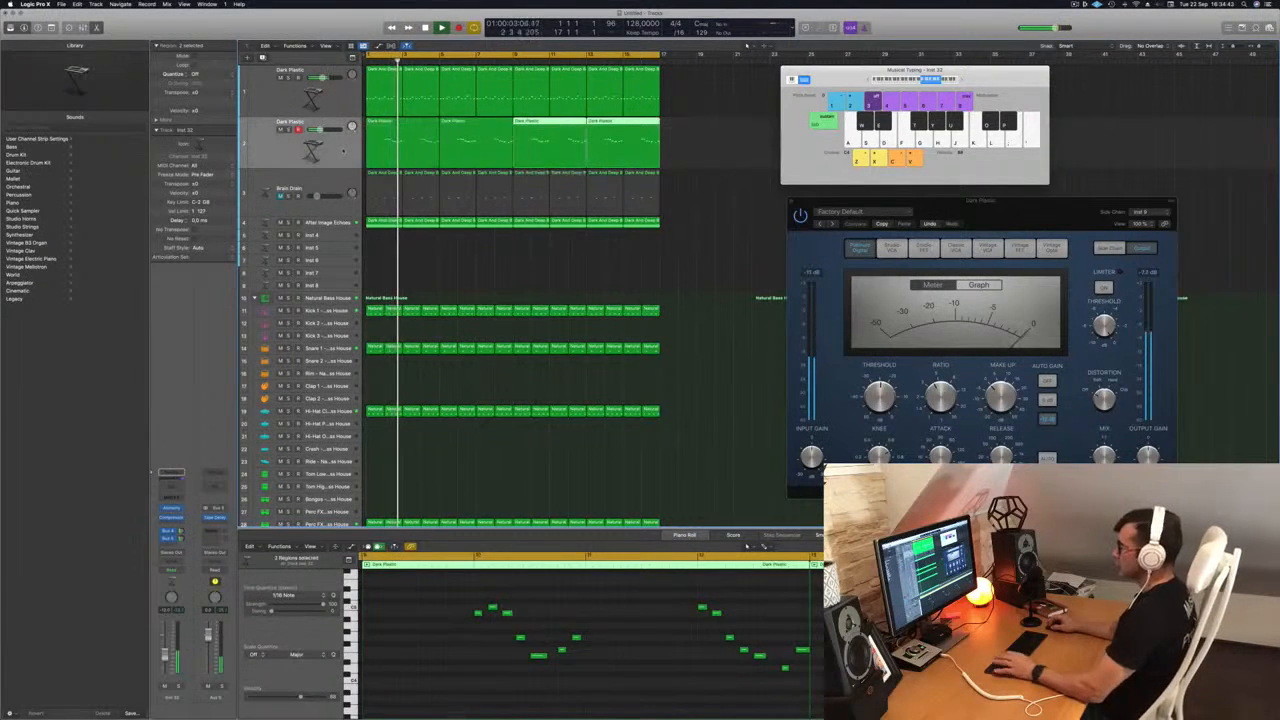
pyautogui.click(290, 144)
pyautogui.press('Return')
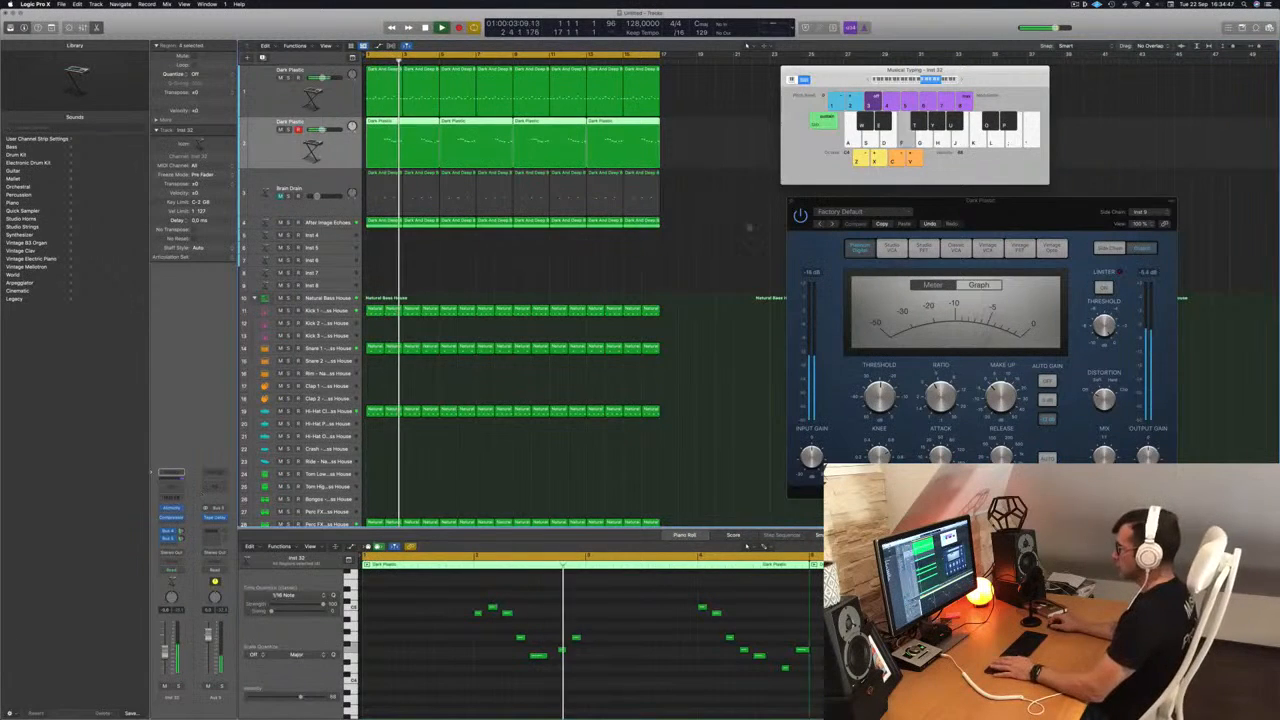
# Open the Dark Plastic melody track's Alchemy synth and audition its Bright Pluck, Plastic Pluck and Brighter Synth variations during playback
pyautogui.press('Return')
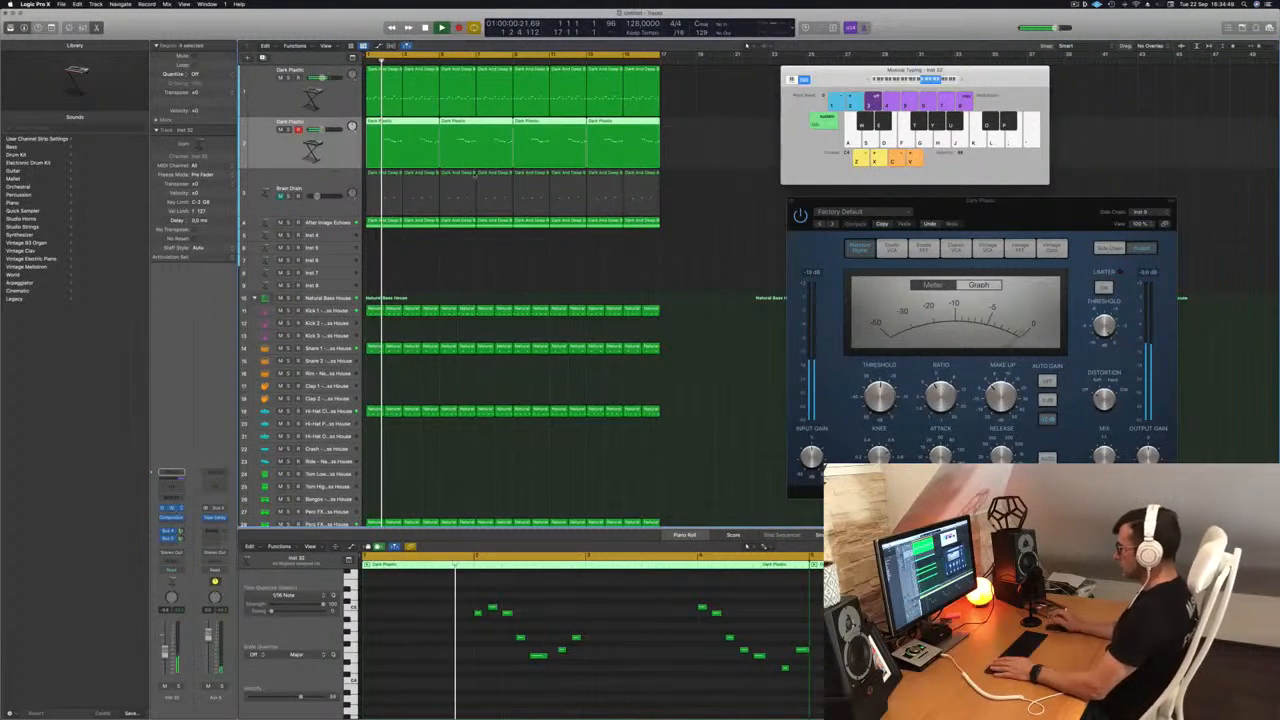
pyautogui.click(171, 508)
pyautogui.moveTo(677, 118); pyautogui.dragTo(812, 144)
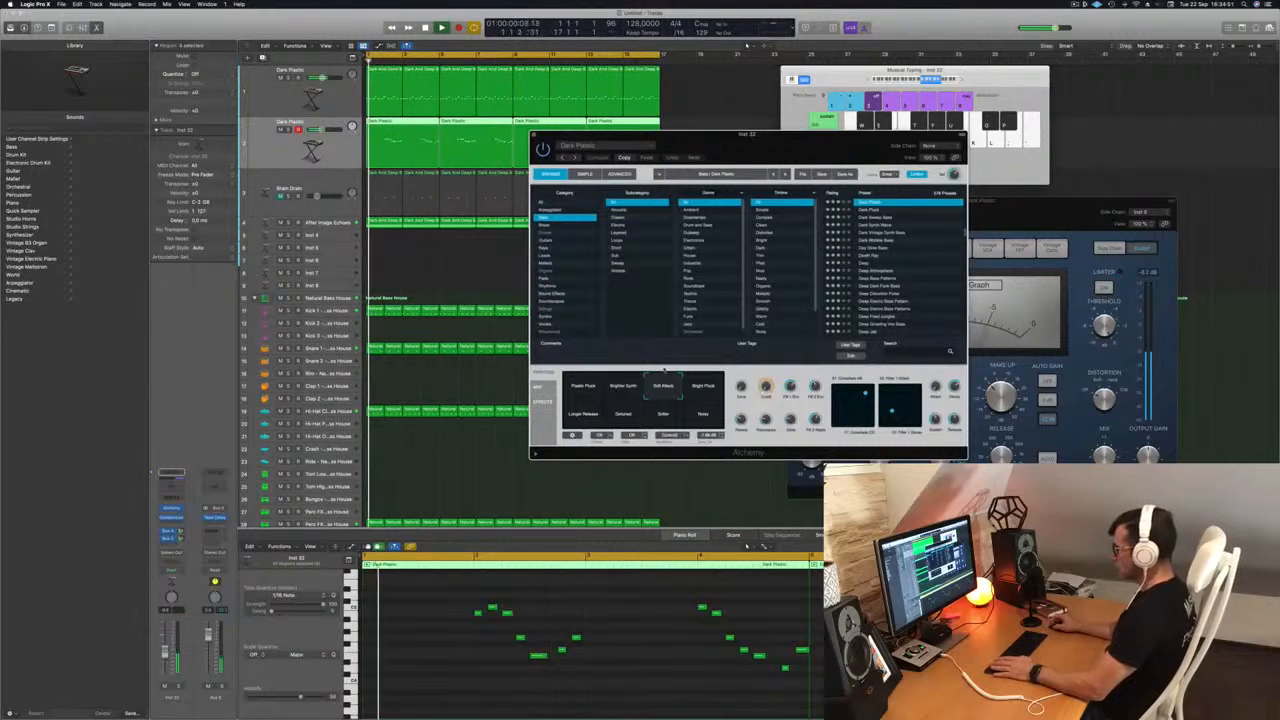
pyautogui.click(705, 390)
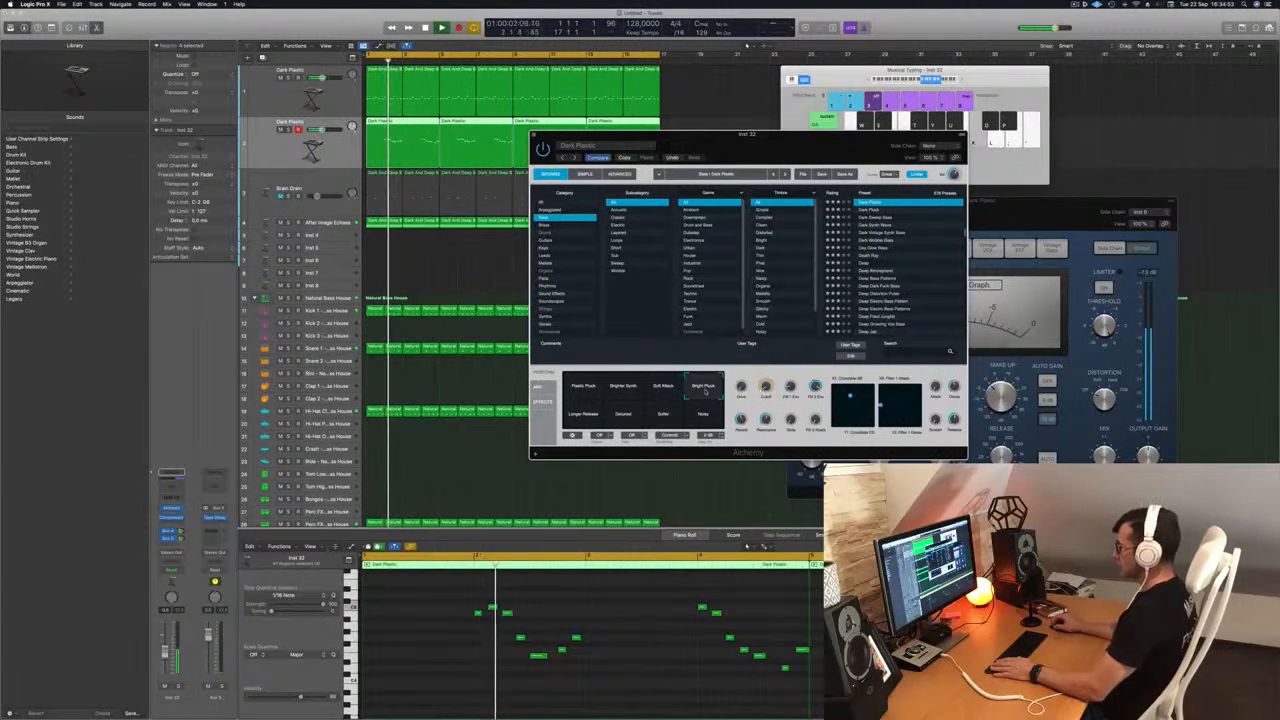
pyautogui.press('Return')
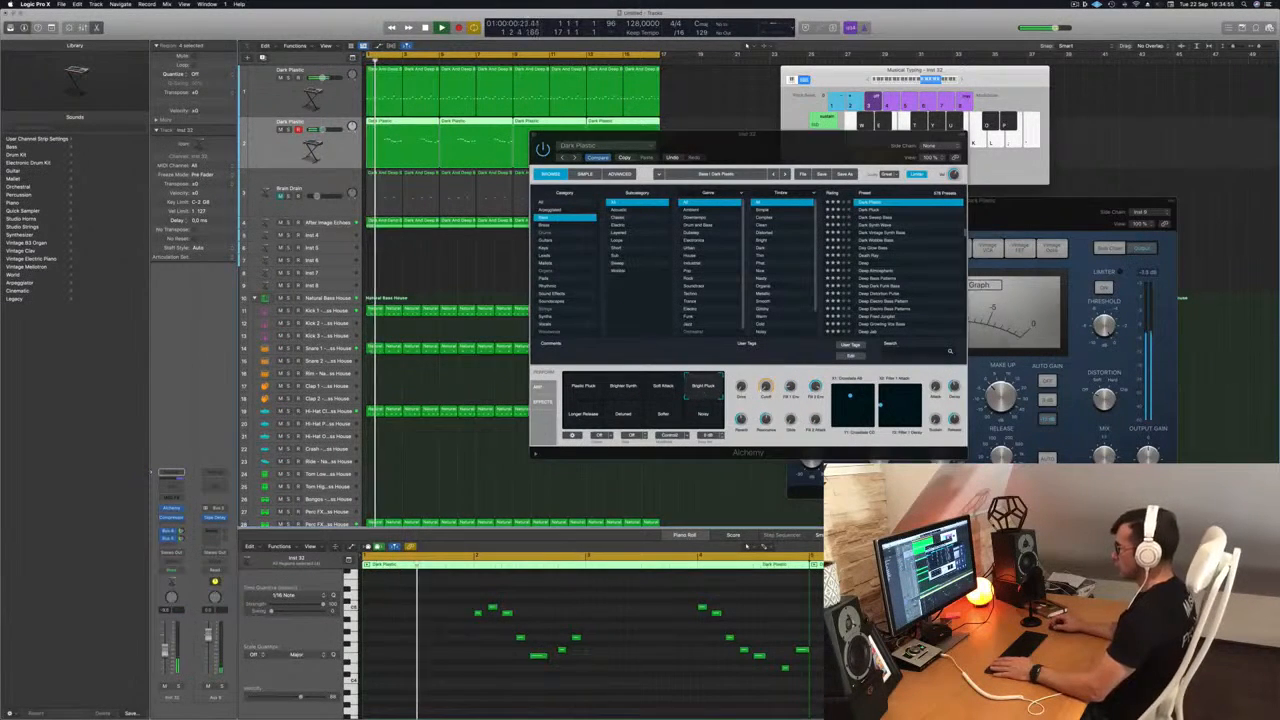
pyautogui.click(583, 390)
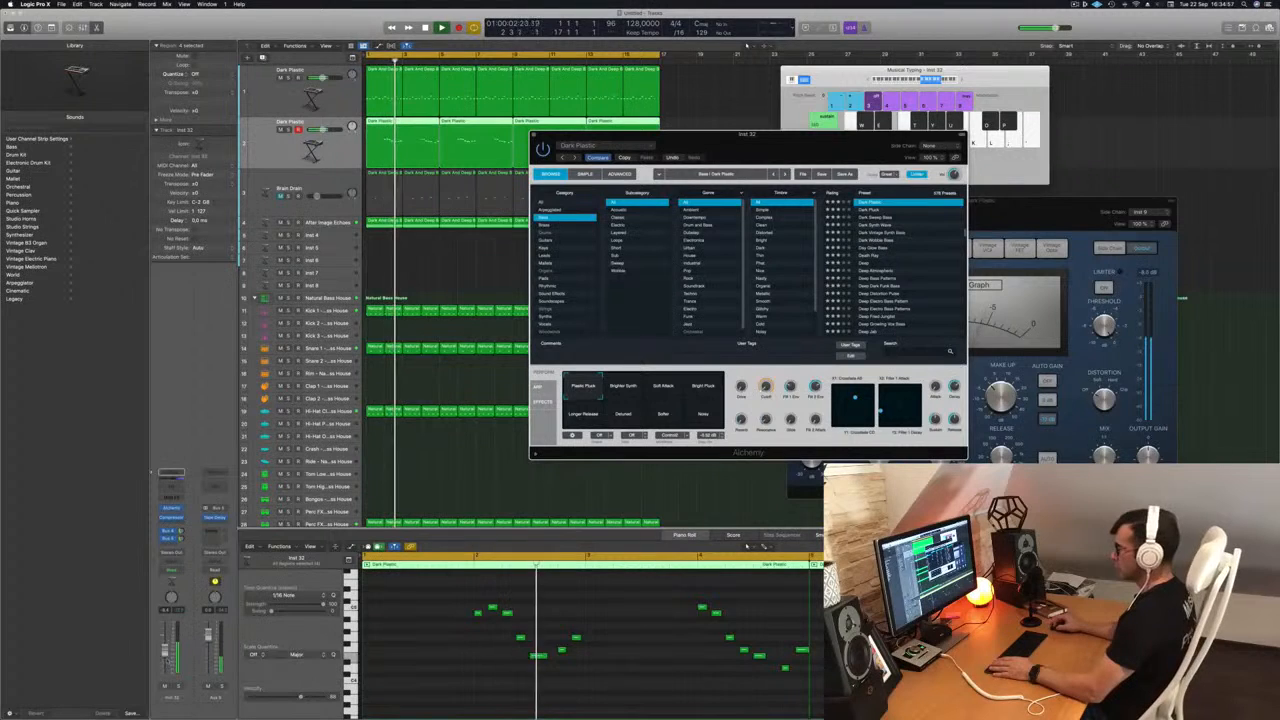
pyautogui.click(627, 386)
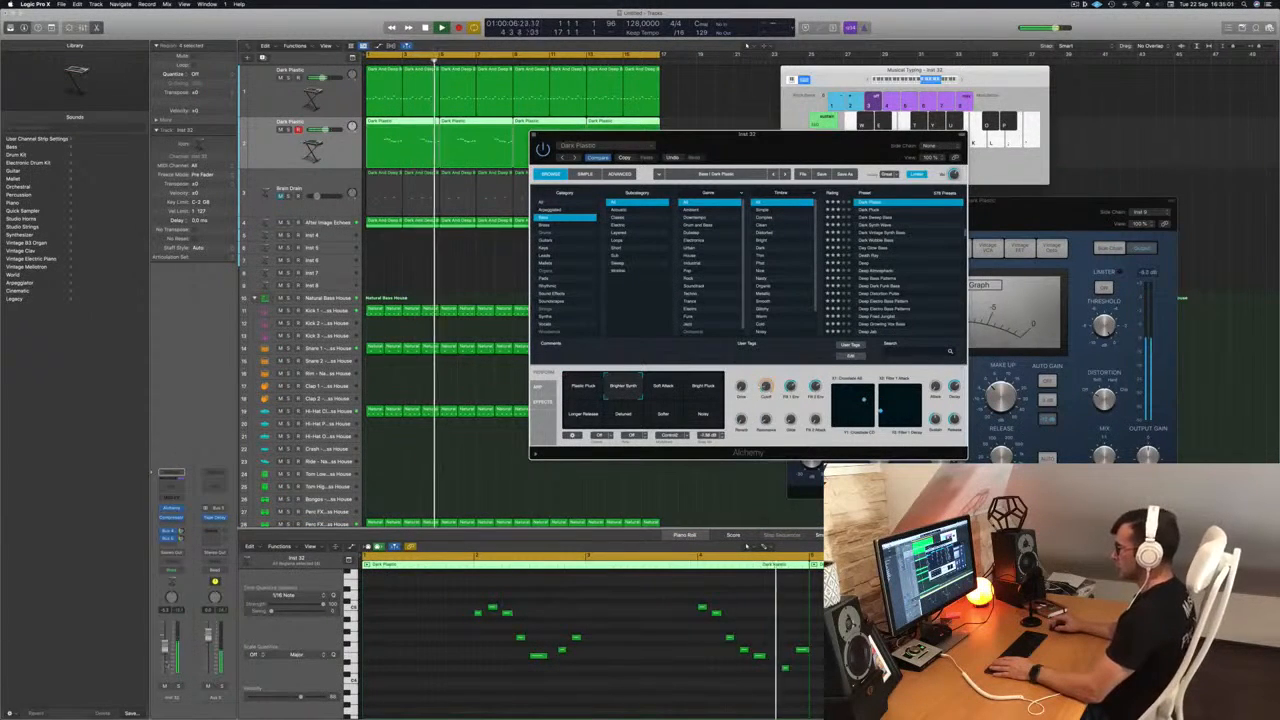
# Audition the Longer Release, Detuned, Softer and Noisy variations of the Dark Plastic melody sound
pyautogui.press('space')
pyautogui.click(586, 410)
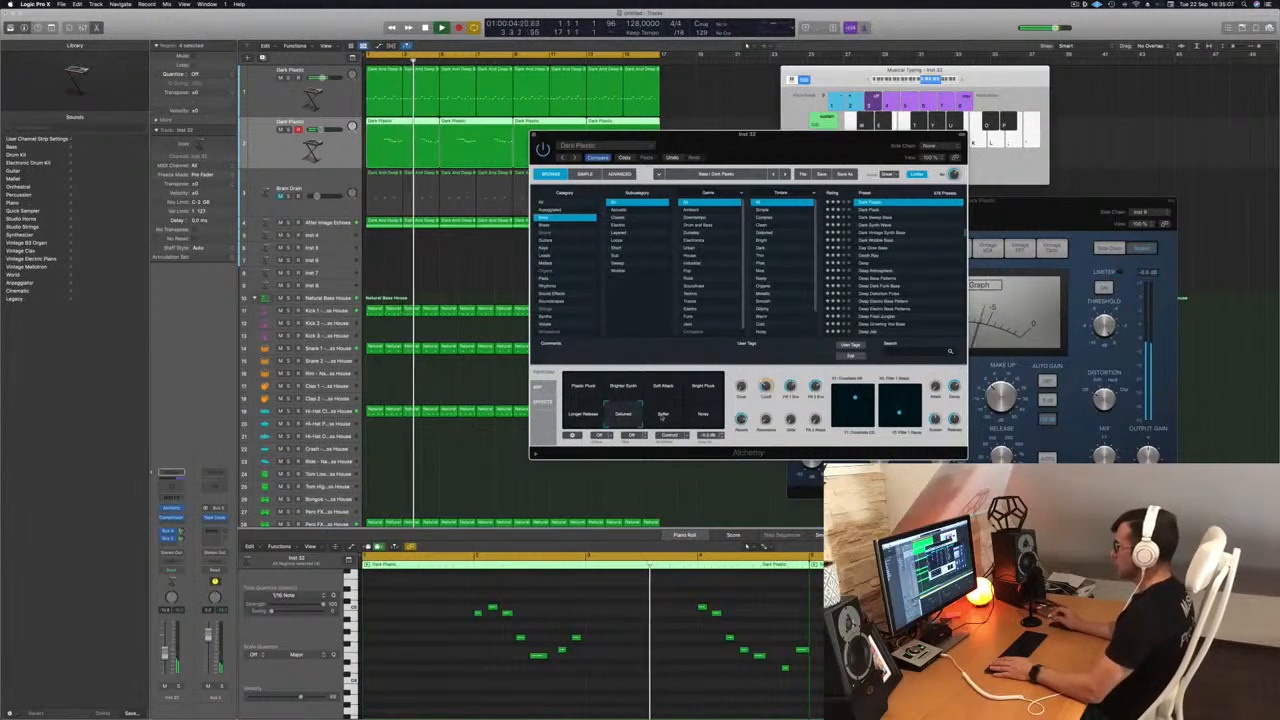
pyautogui.click(662, 416)
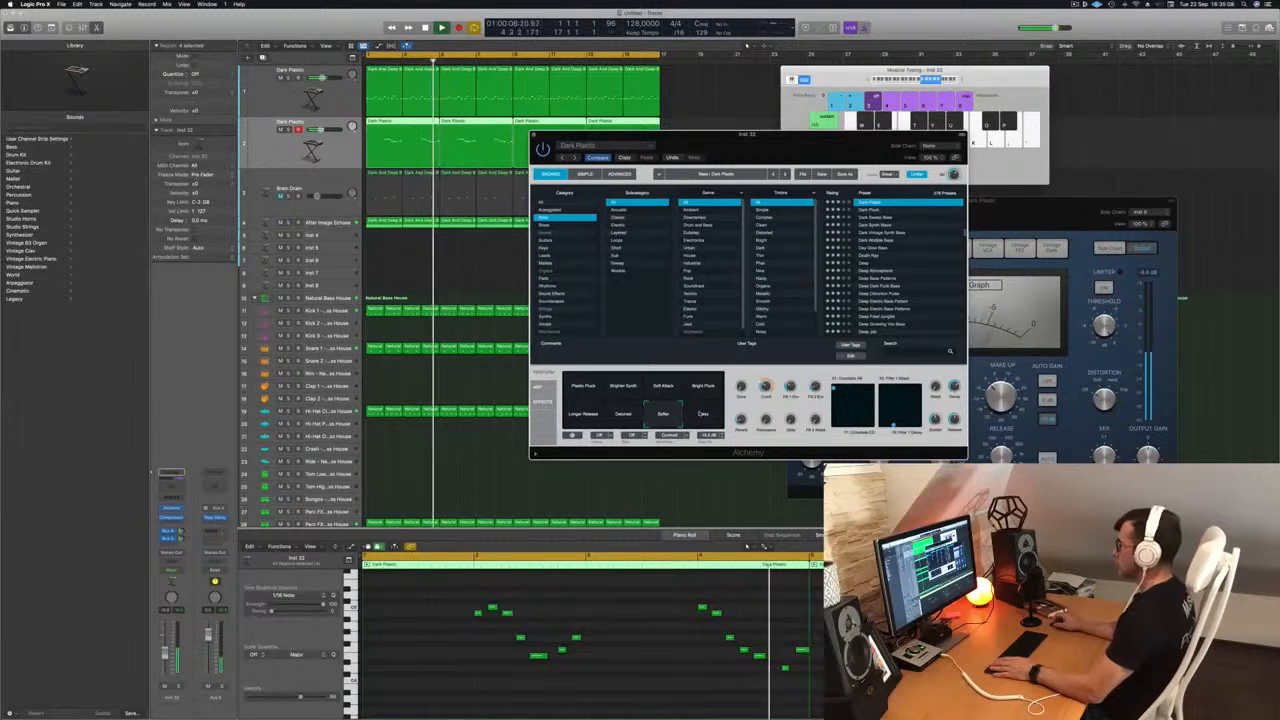
pyautogui.click(703, 415)
pyautogui.press('space')
pyautogui.press('space')
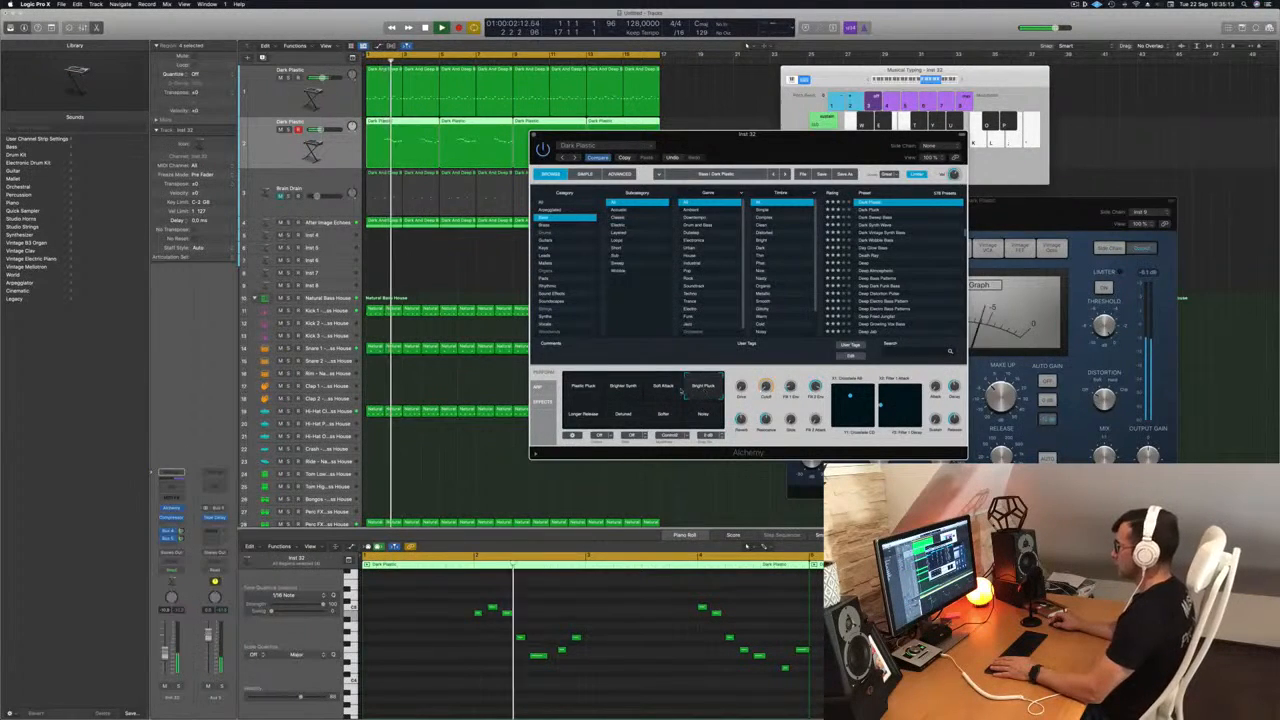
# Switch the melody sound to the Plastic Pluck variation, replay the beat from the start and close the synth window
pyautogui.click(585, 387)
pyautogui.press('space')
pyautogui.press('space')
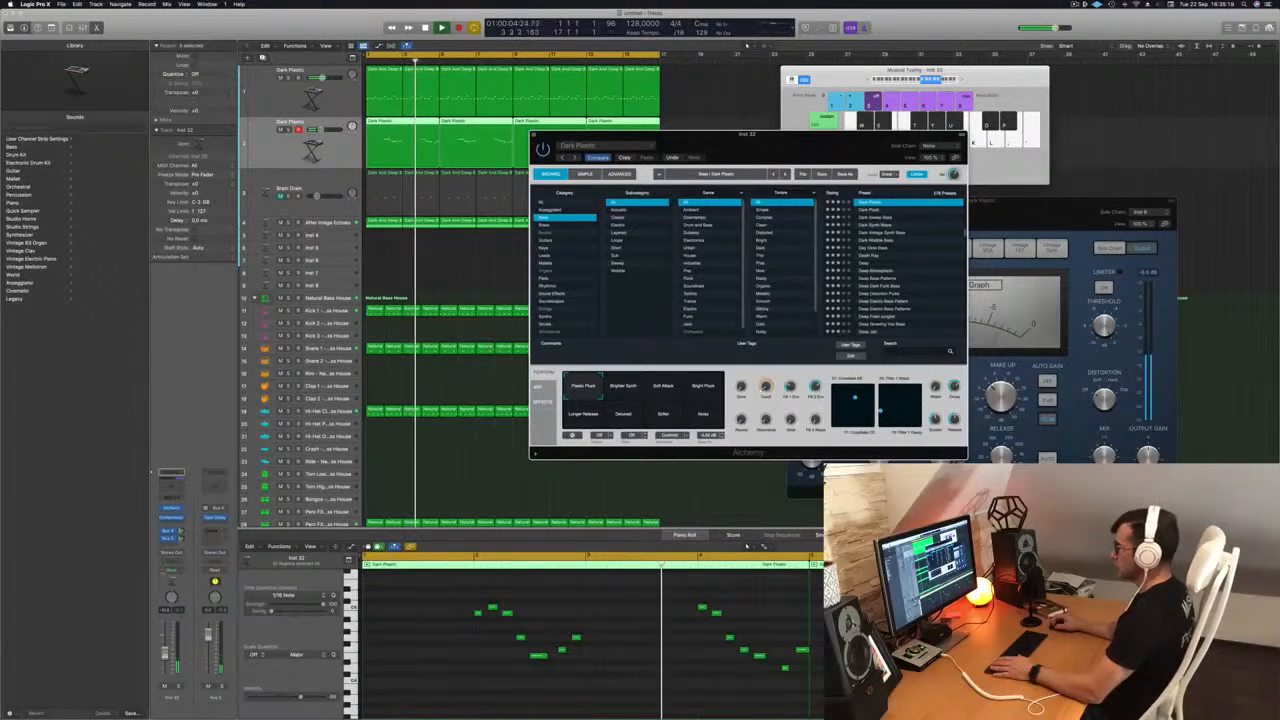
pyautogui.click(314, 150)
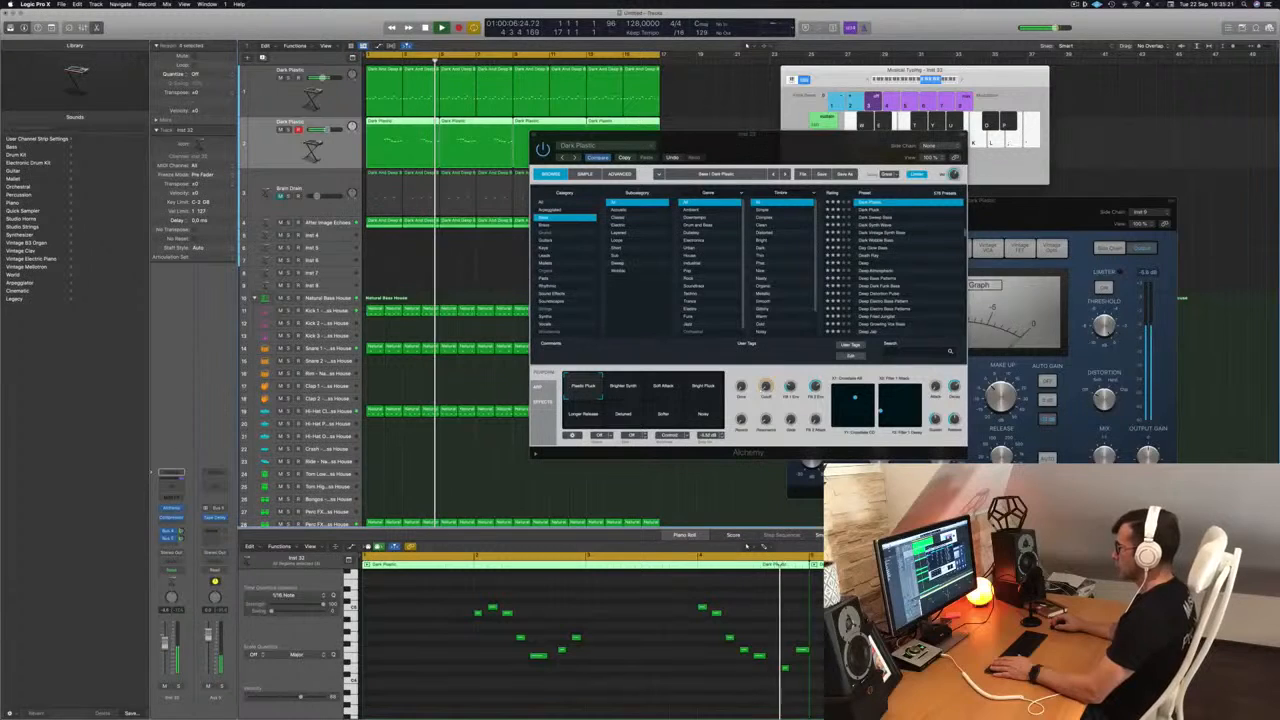
pyautogui.press('Return')
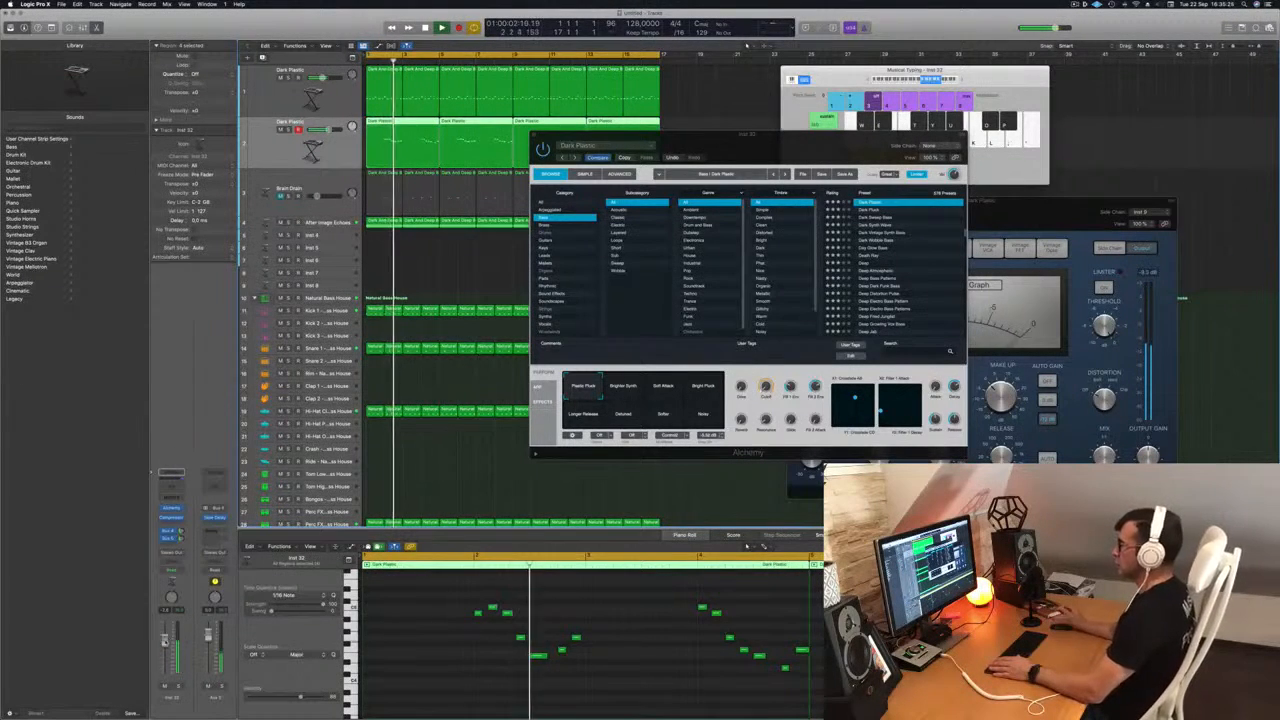
pyautogui.moveTo(866, 134); pyautogui.dragTo(855, 134)
pyautogui.press('super+w')
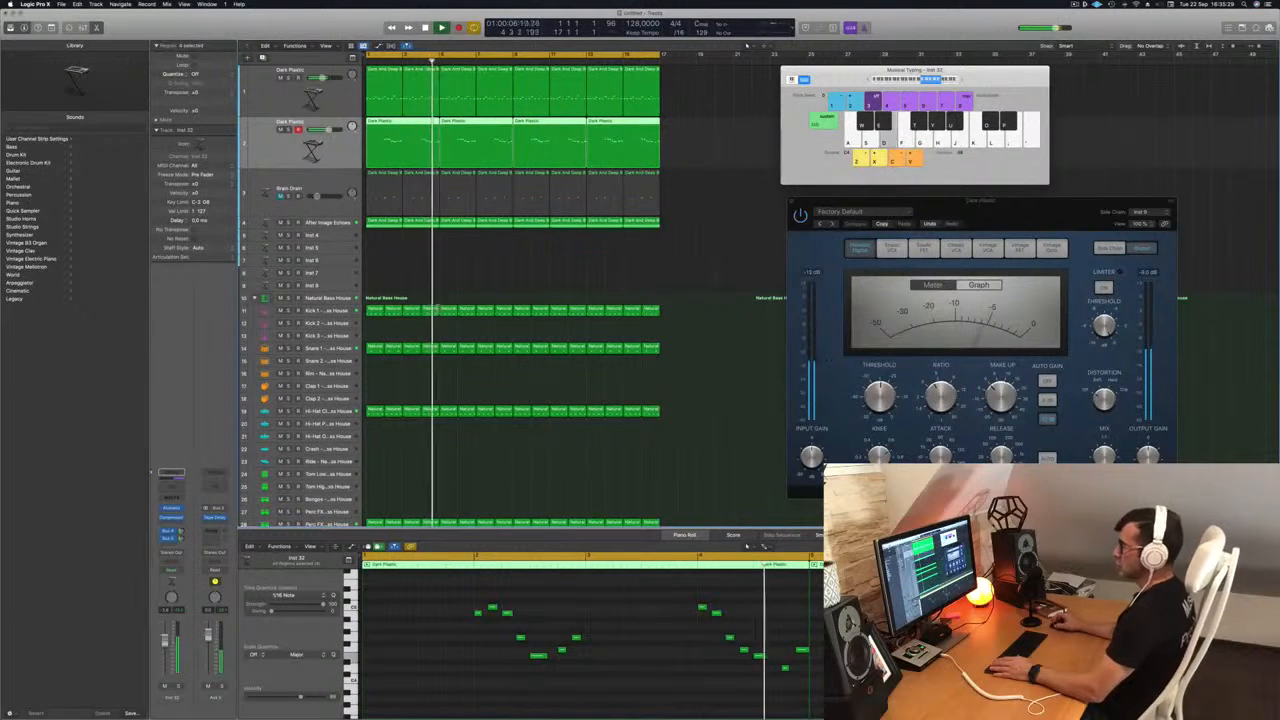
# Review the Snare 1 and After Image Echoes tracks during playback, including the arp's Alchemy settings
pyautogui.click(330, 349)
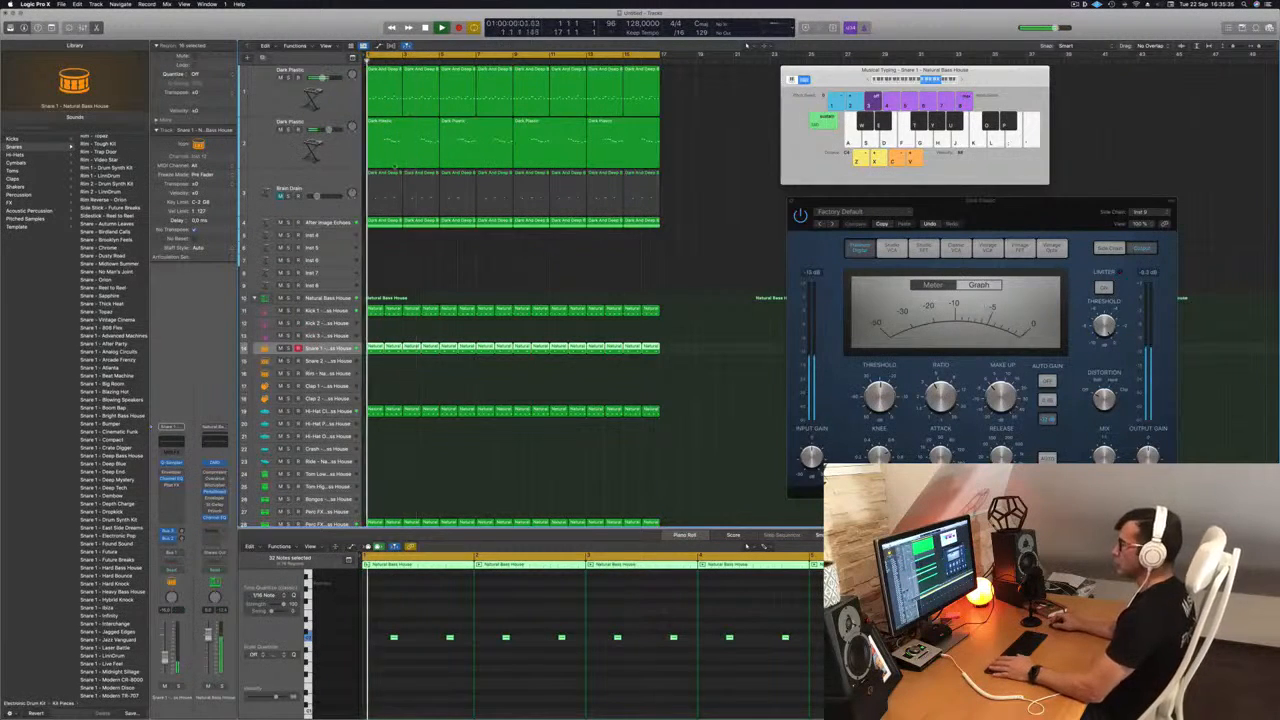
pyautogui.click(330, 222)
pyautogui.press('space')
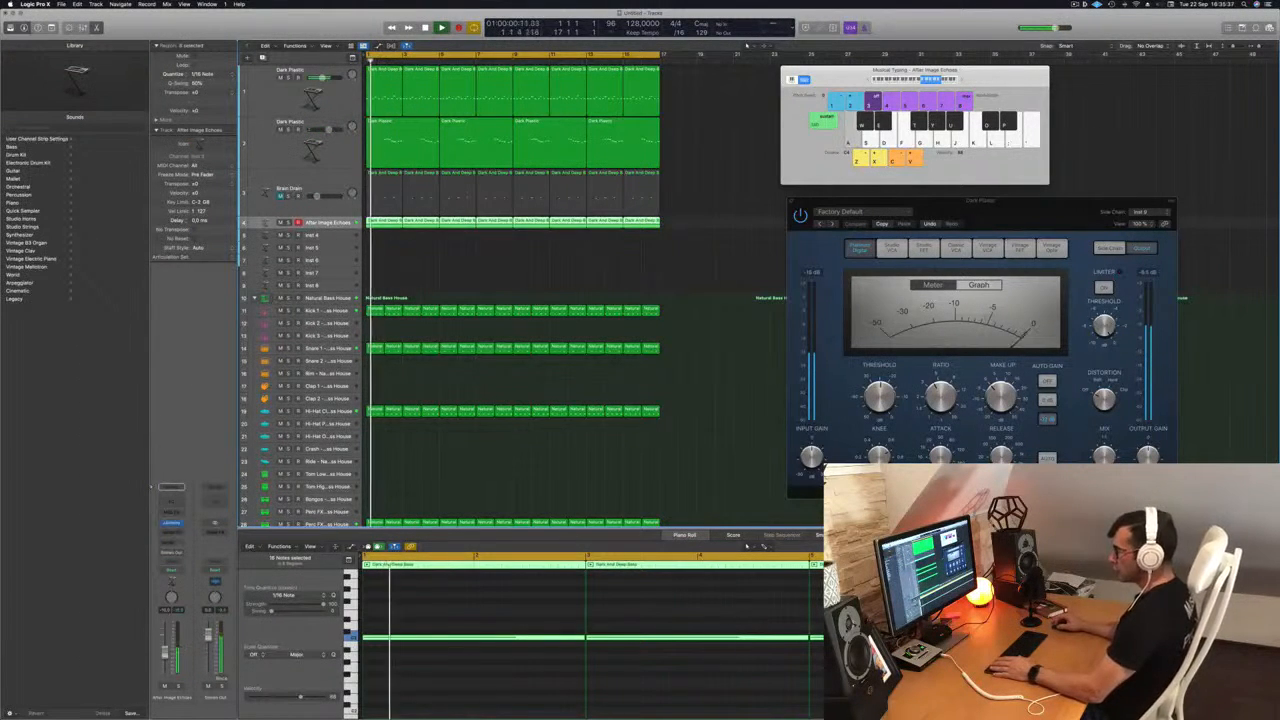
pyautogui.click(173, 523)
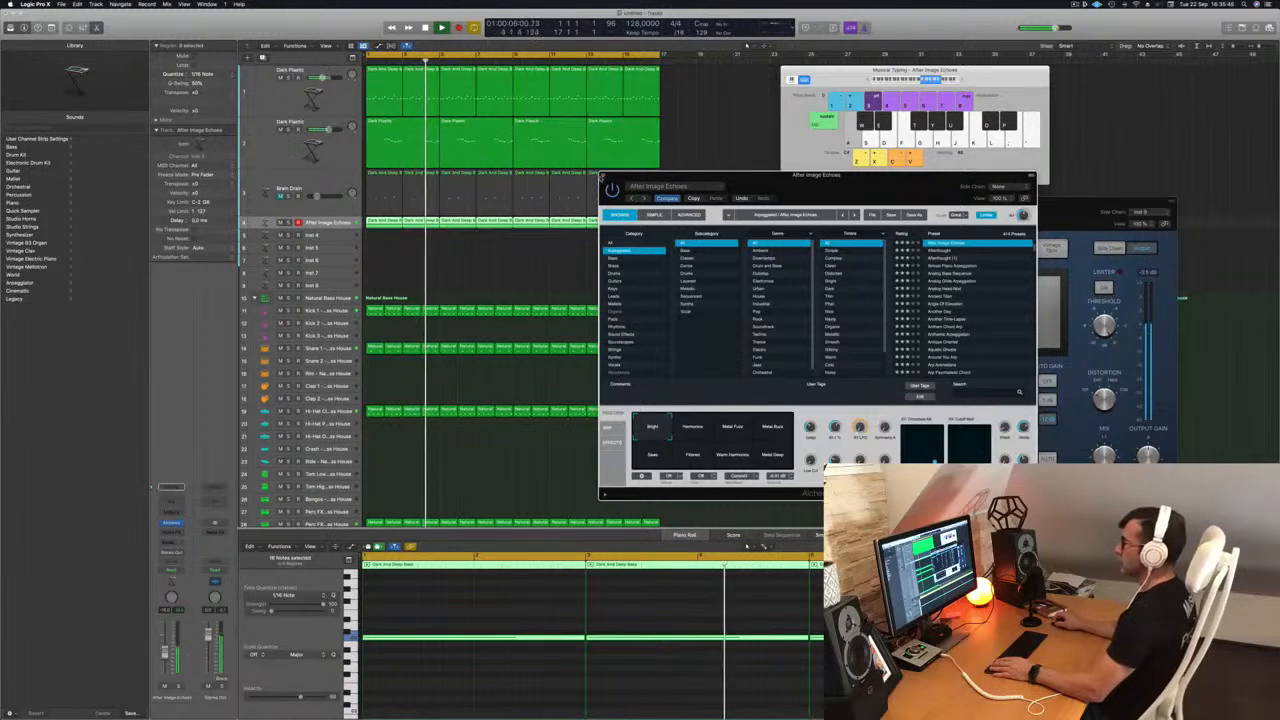
pyautogui.click(603, 176)
pyautogui.click(449, 265)
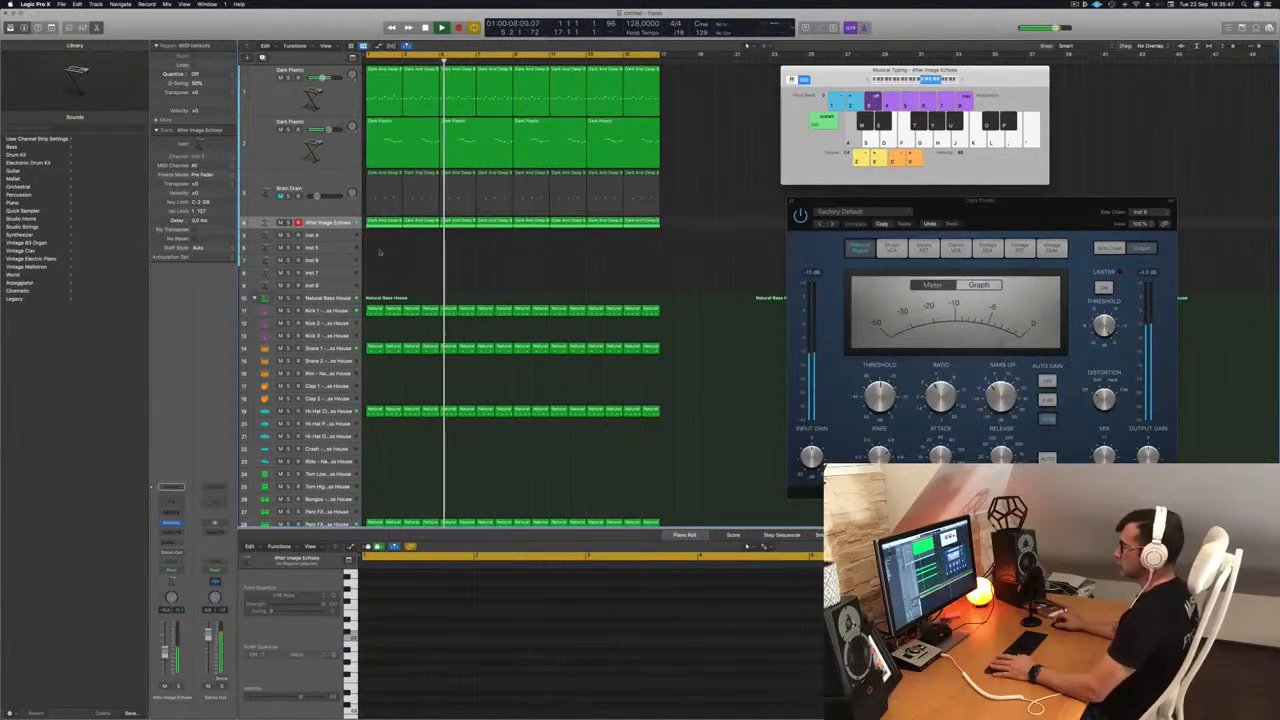
# Set the melody track's Alchemy sound to the Soft Attack variation, replay the beat and close the synth window
pyautogui.click(333, 150)
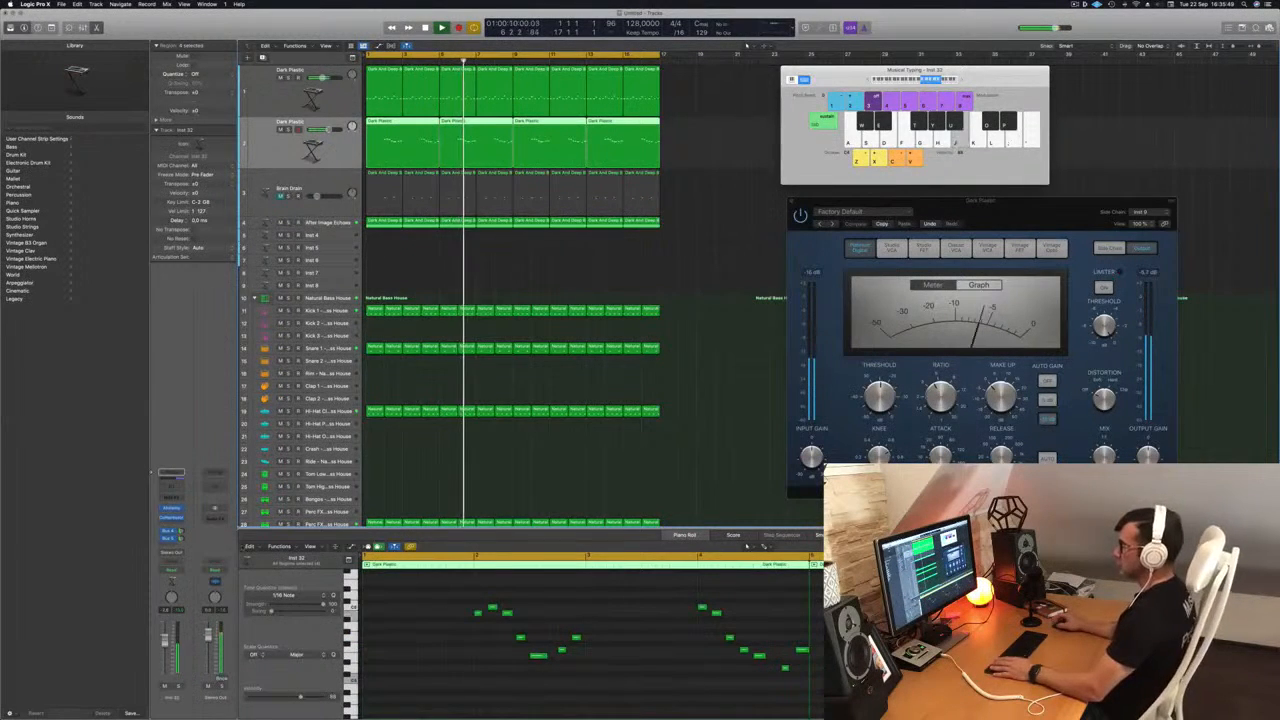
pyautogui.press('Return')
pyautogui.click(171, 508)
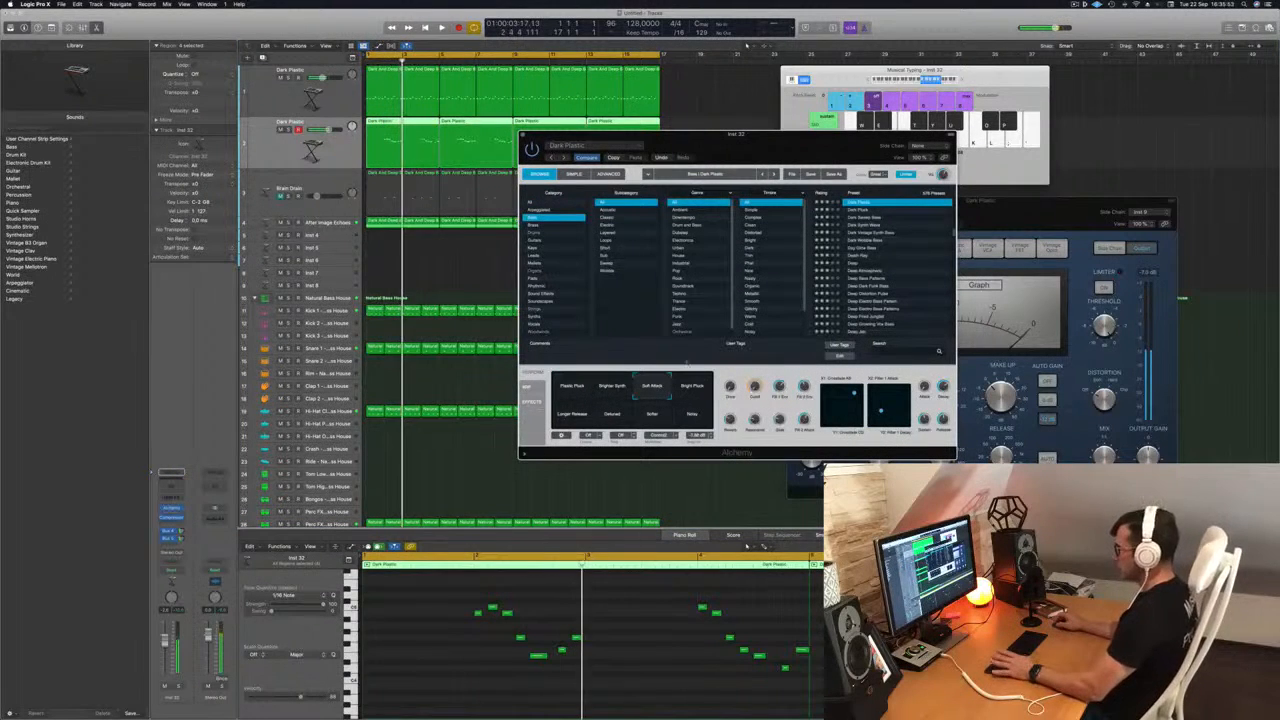
pyautogui.press('Return')
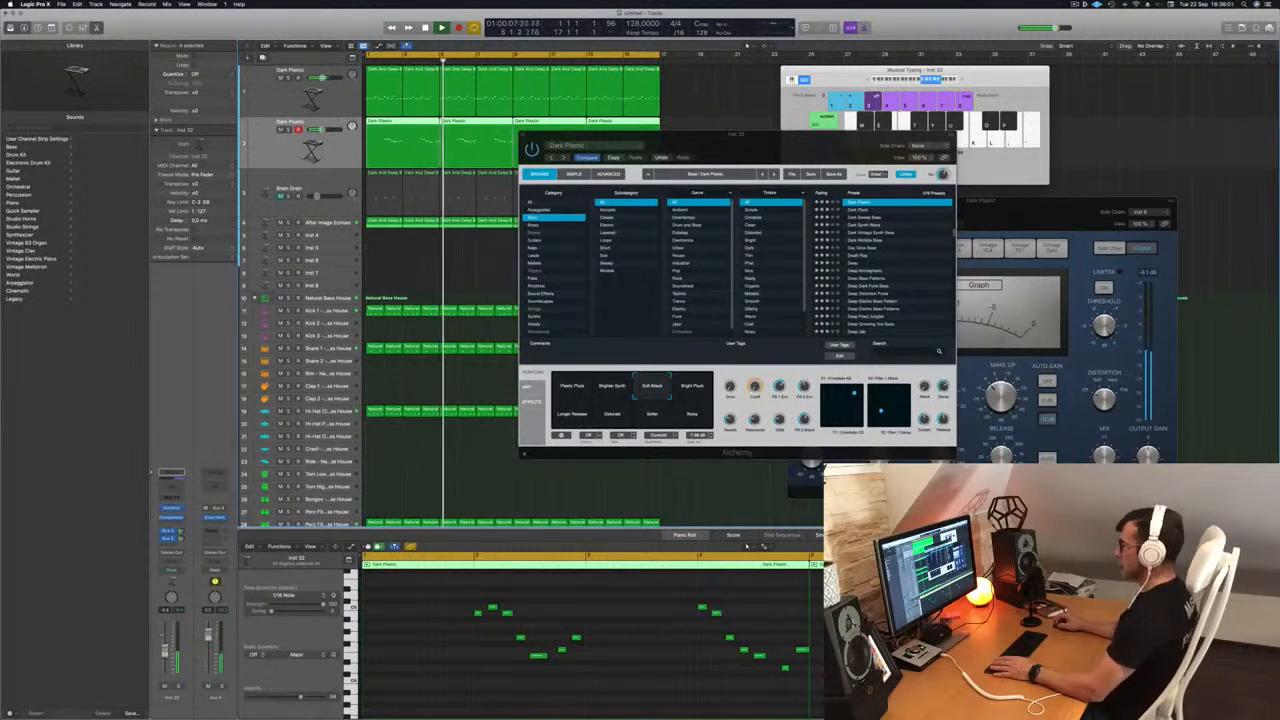
pyautogui.moveTo(712, 137); pyautogui.dragTo(679, 145)
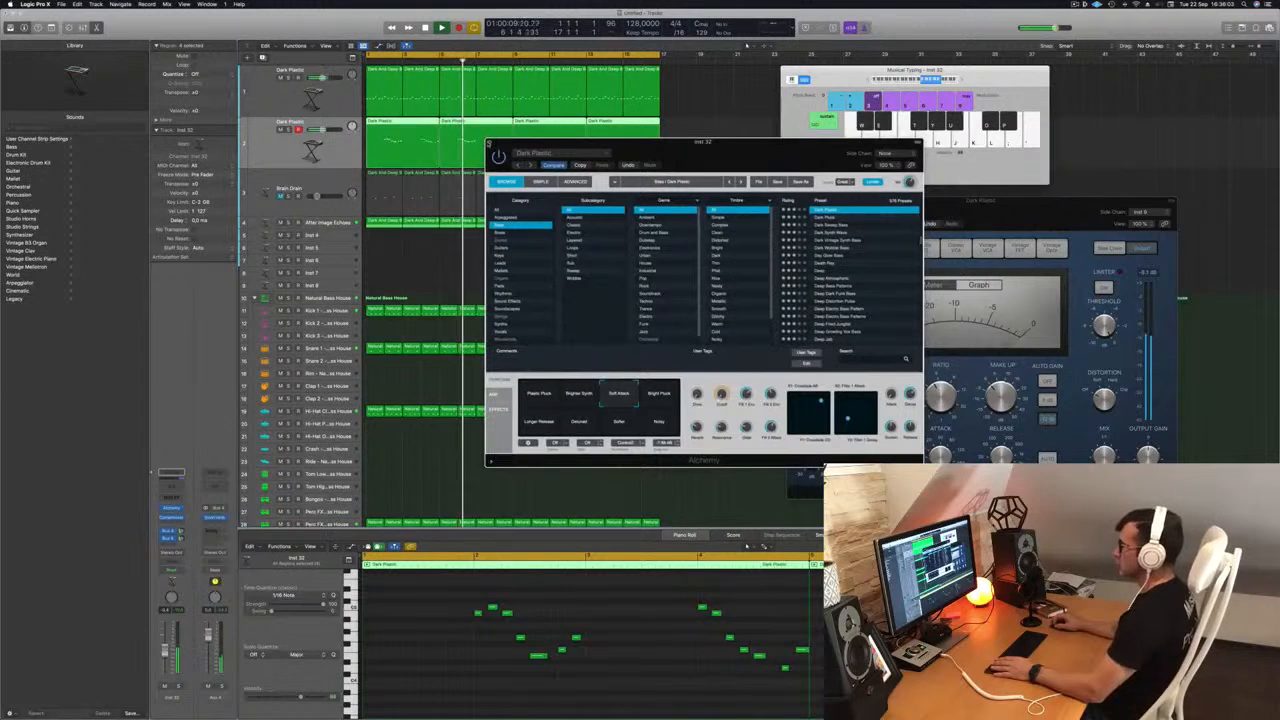
pyautogui.click(422, 284)
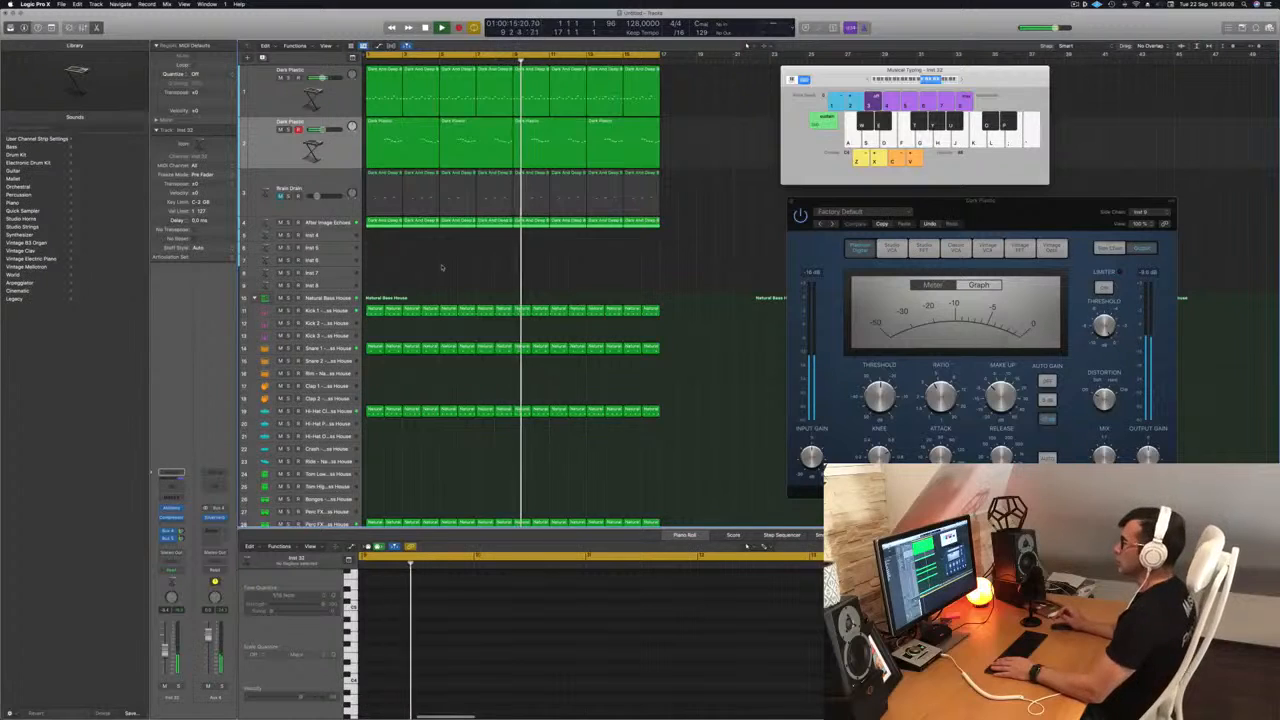
# Copy the first After Image Echoes region to the Inst 4 track and reduce its notes to short stabs in bars 1 and 2
pyautogui.click(380, 100)
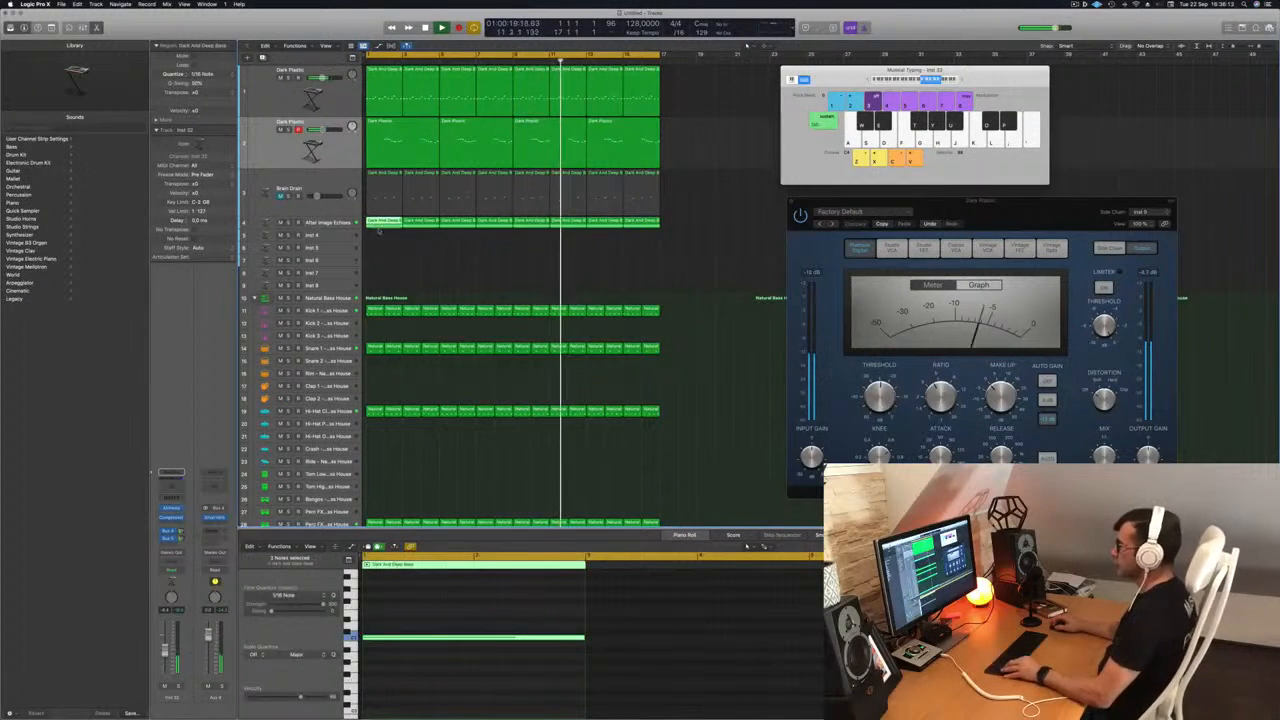
pyautogui.moveTo(380, 100); pyautogui.dragTo(382, 238)
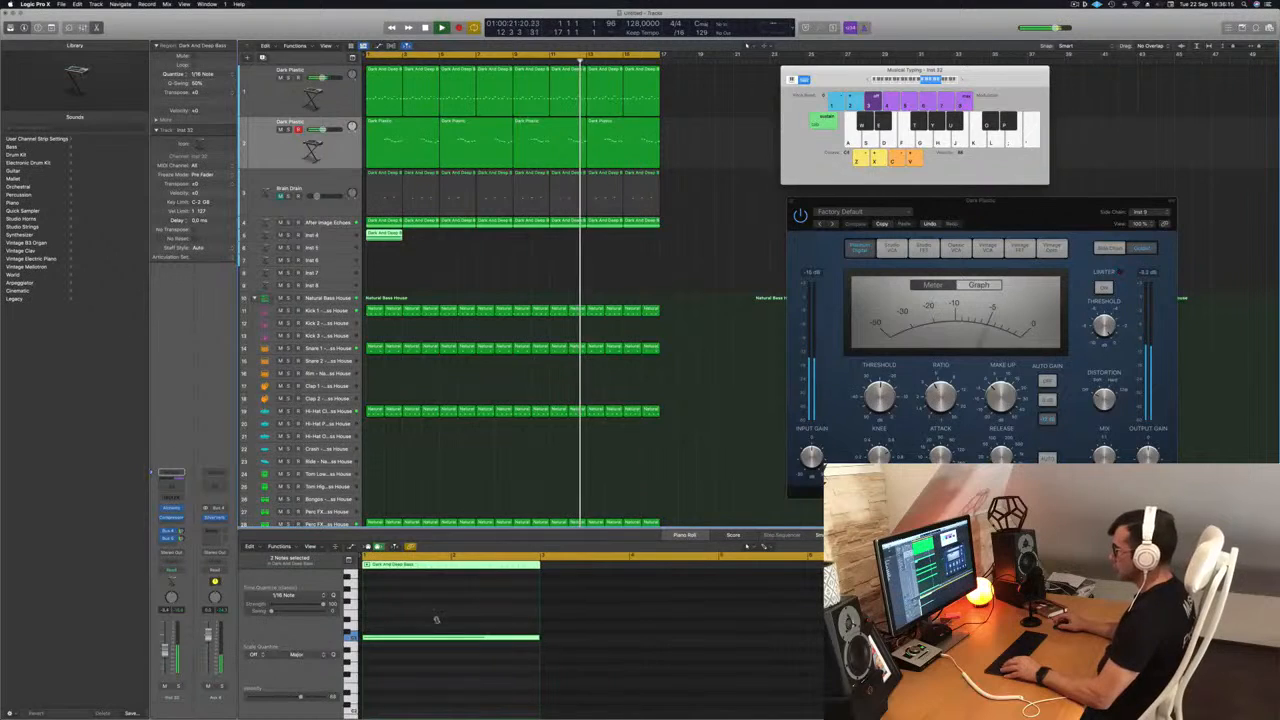
pyautogui.scroll(-3, 426, 617)
pyautogui.moveTo(451, 636); pyautogui.dragTo(467, 696)
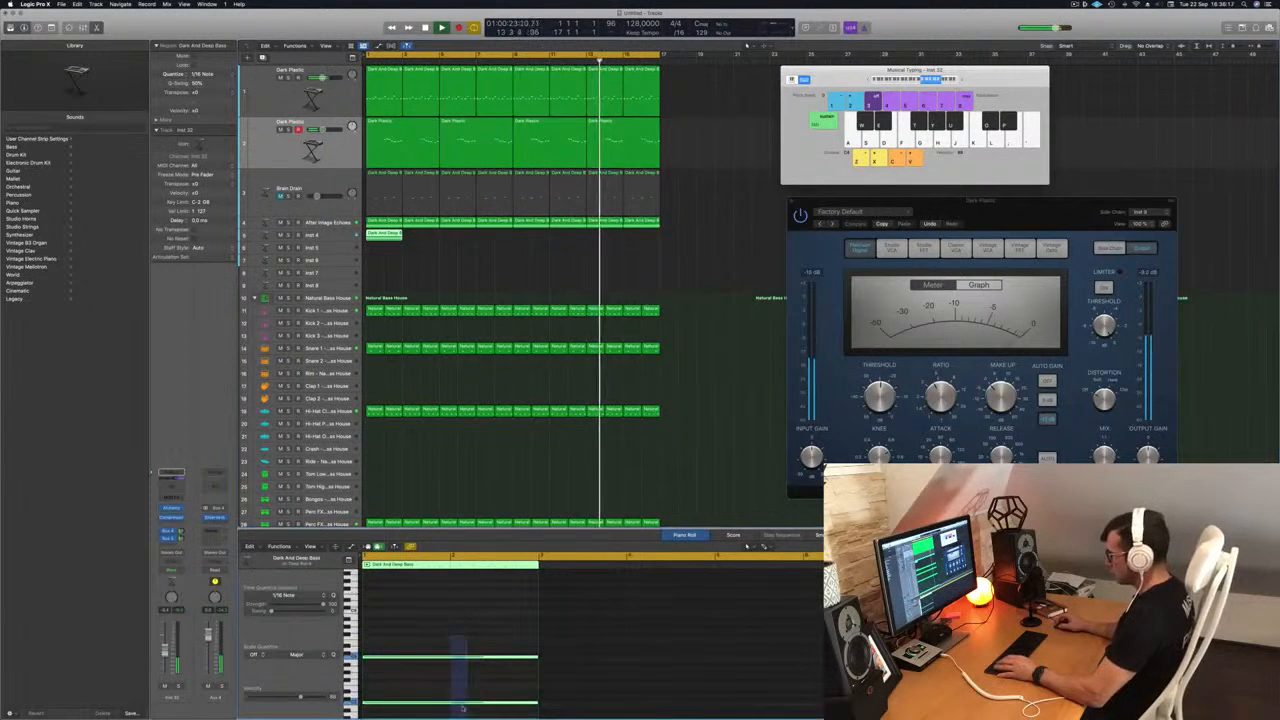
pyautogui.moveTo(536, 657); pyautogui.dragTo(506, 660)
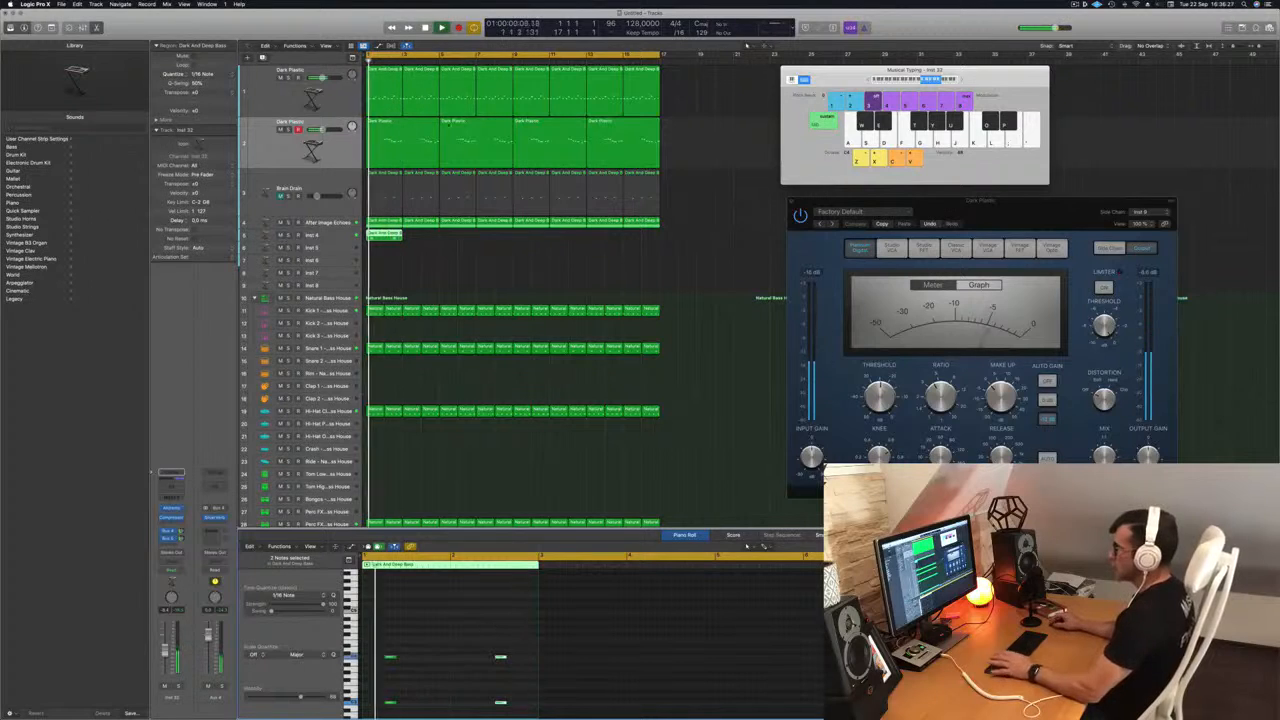
# Extend the Inst 4 region to four bars and move its second stab to bar 3
pyautogui.click(331, 235)
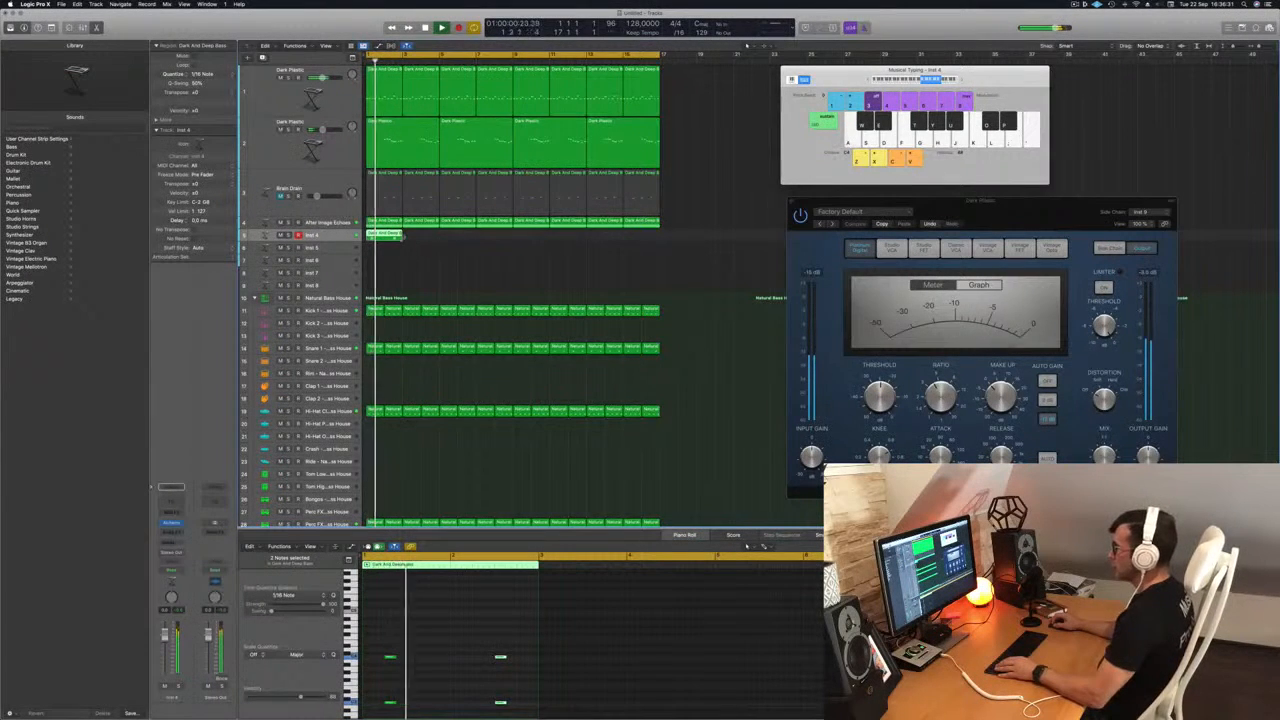
pyautogui.moveTo(413, 237); pyautogui.dragTo(438, 237)
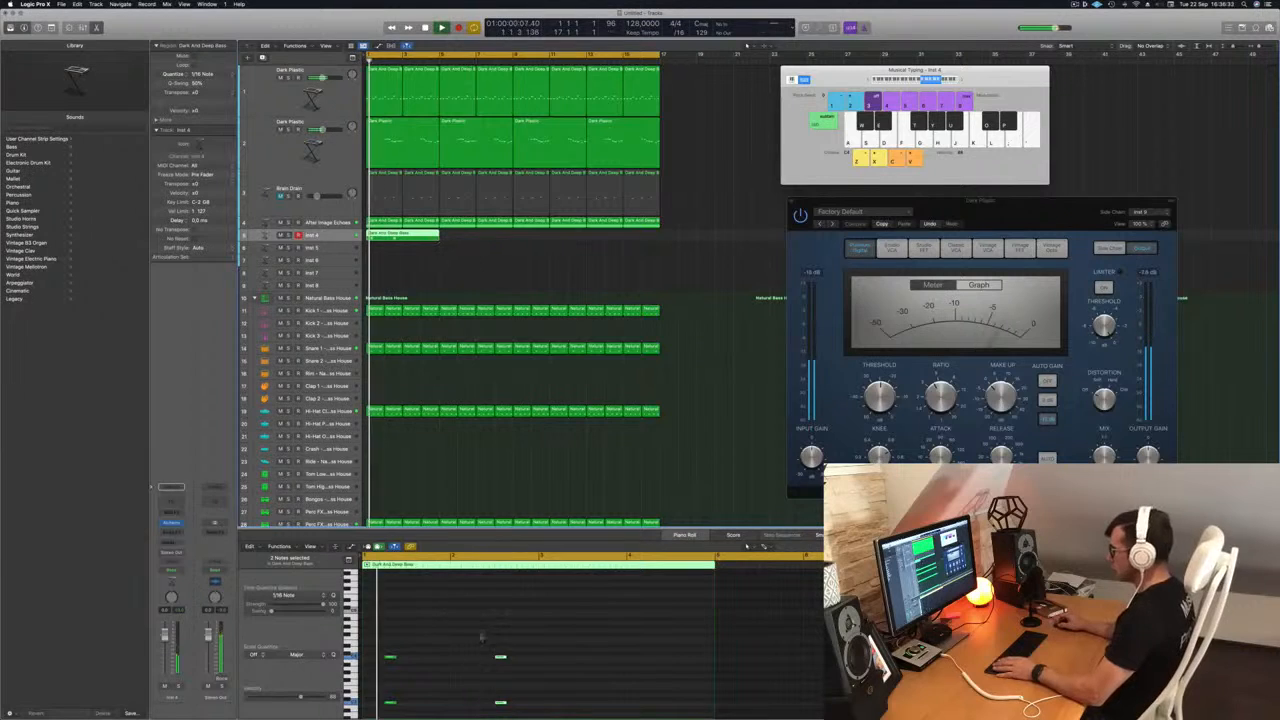
pyautogui.moveTo(482, 603); pyautogui.dragTo(537, 715)
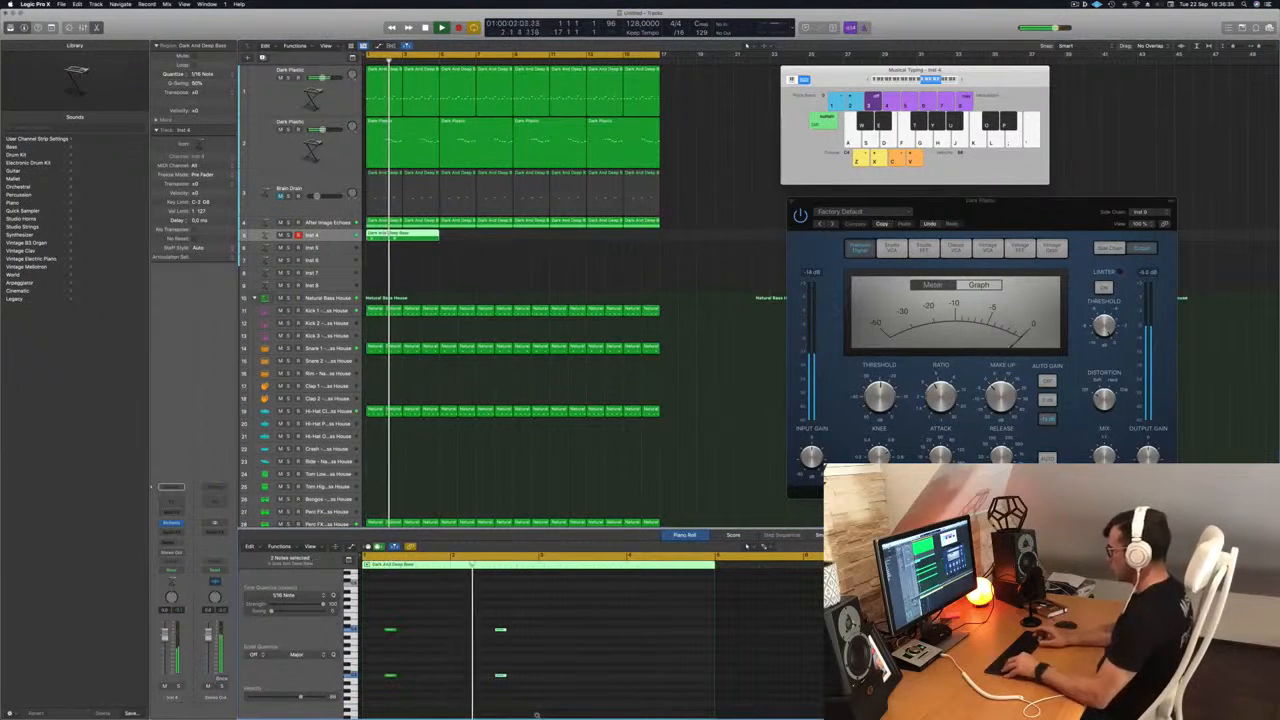
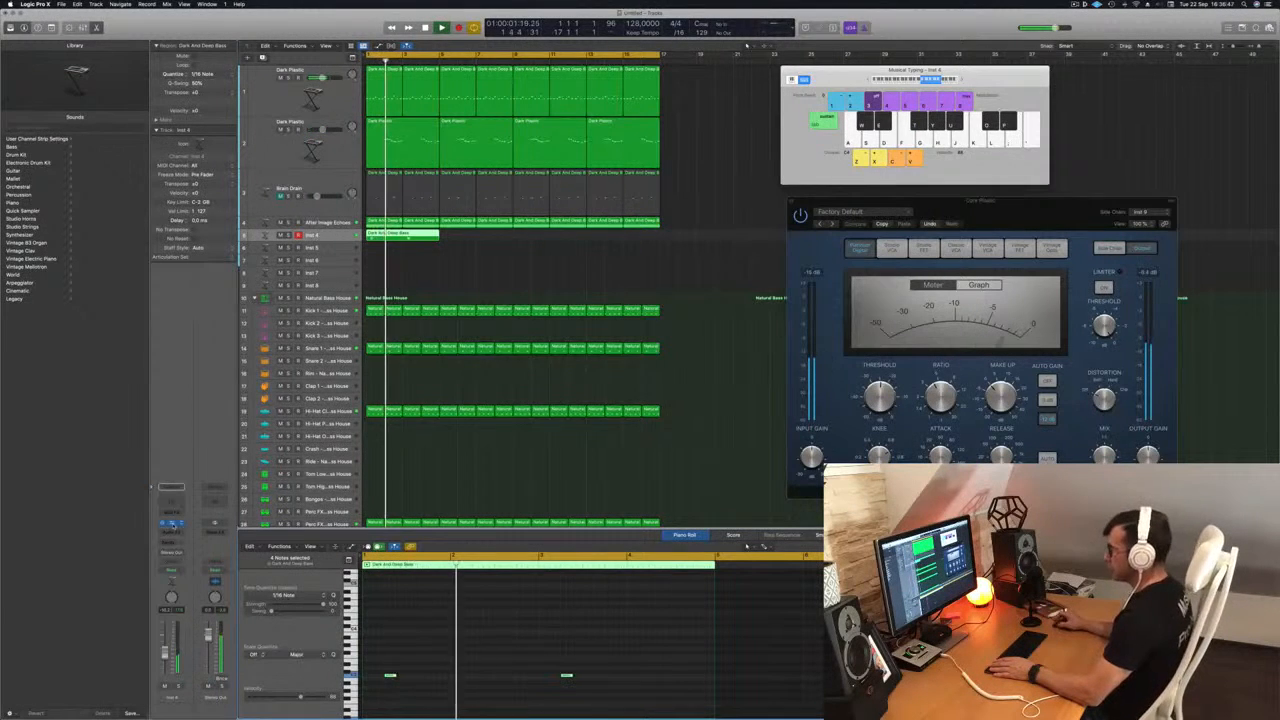
# Open Alchemy for the Inst 4 track, filter its presets to Keys and load Afterthought (1)
pyautogui.press('space')
pyautogui.moveTo(631, 124); pyautogui.dragTo(765, 238)
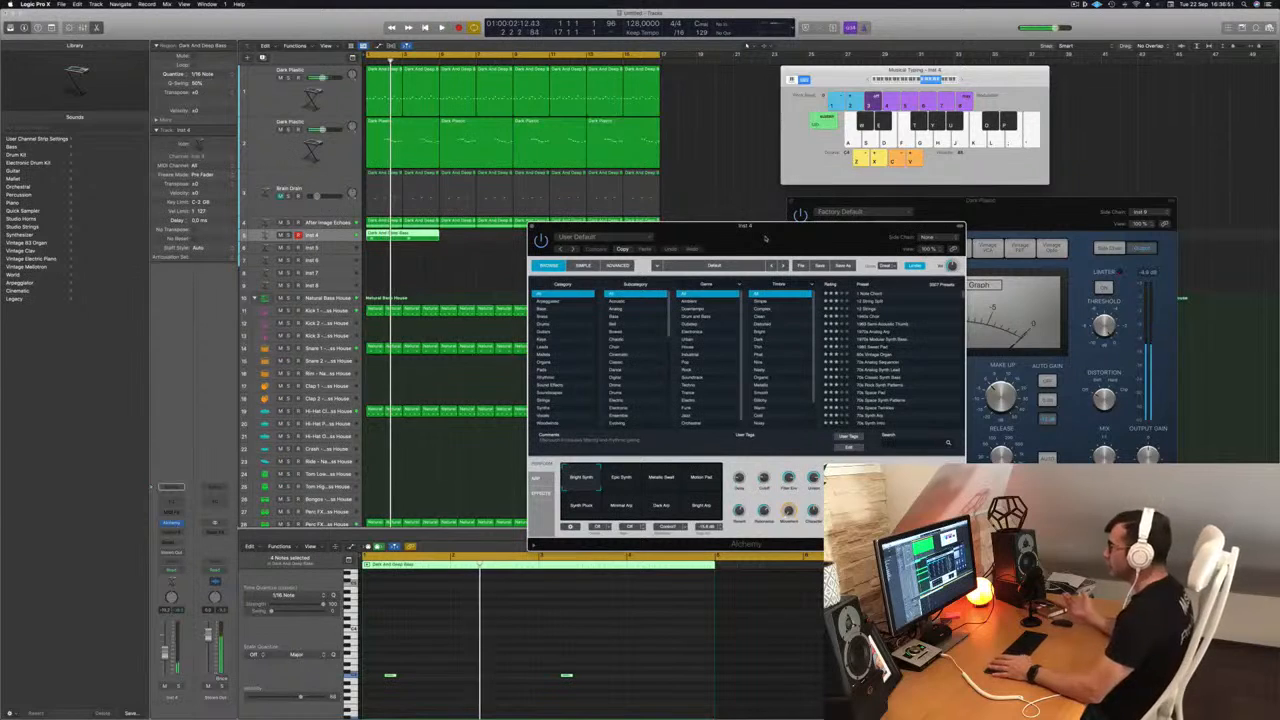
pyautogui.moveTo(766, 237); pyautogui.dragTo(752, 227)
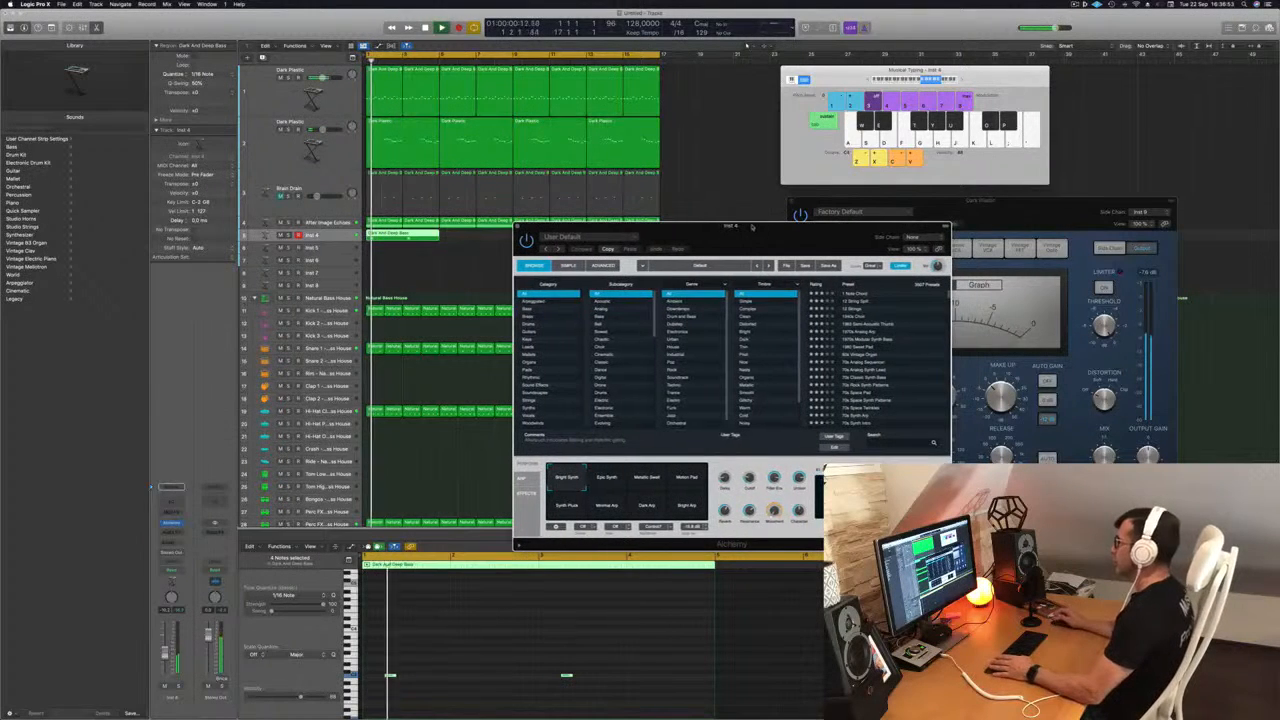
pyautogui.click(527, 340)
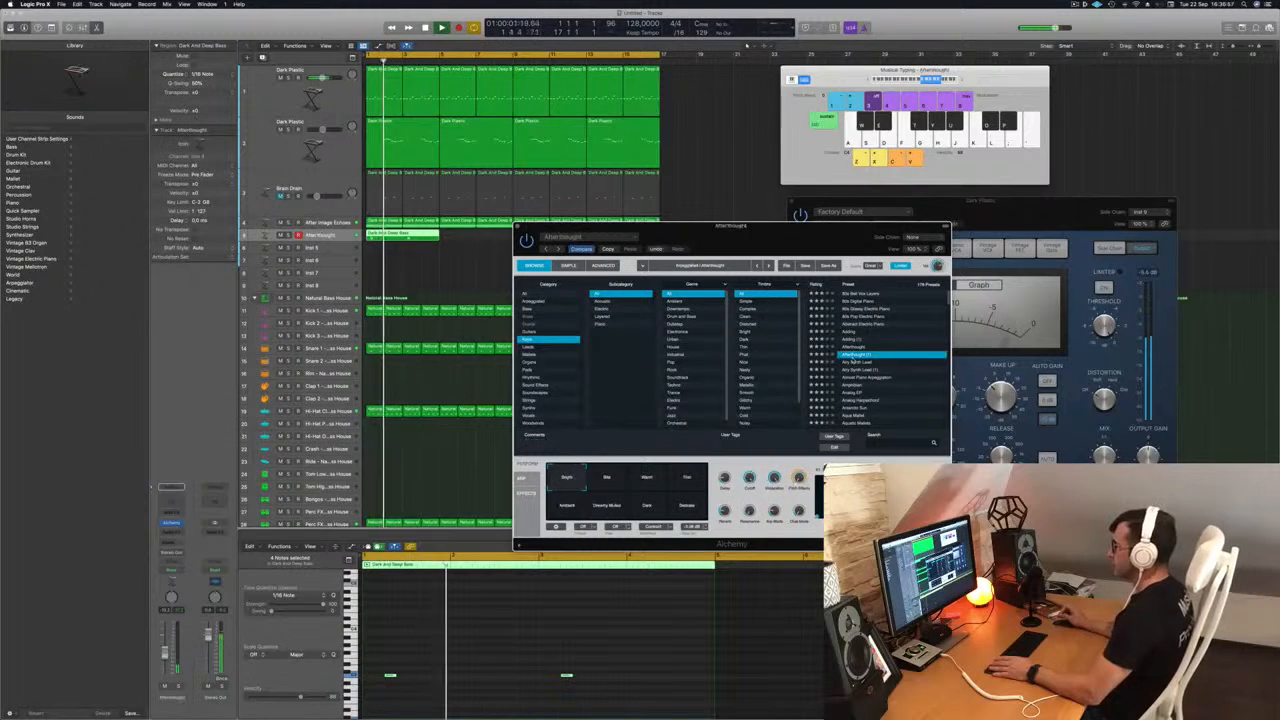
# Copy the four-bar stab region to bar 5 and copy both regions onward from bar 9
pyautogui.moveTo(427, 235); pyautogui.dragTo(495, 241)
pyautogui.moveTo(734, 235); pyautogui.dragTo(684, 326)
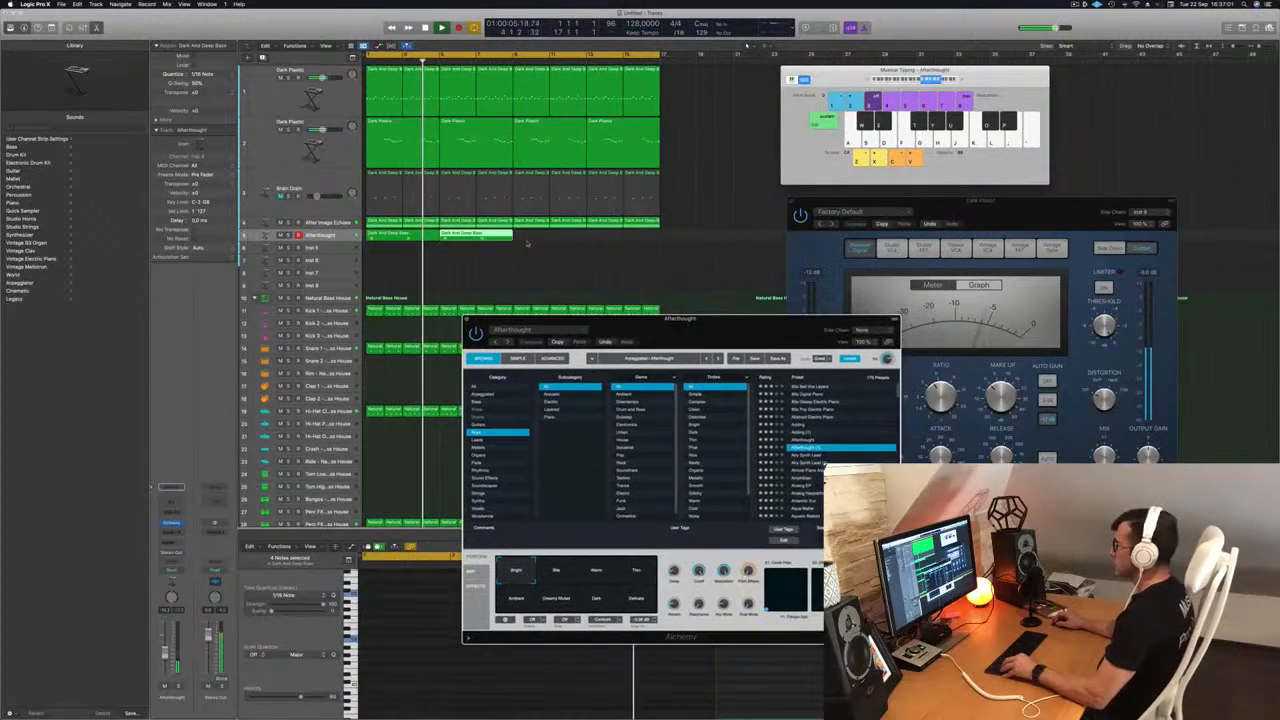
pyautogui.moveTo(487, 238); pyautogui.dragTo(571, 245)
# Load the Analog EP keys preset for the stab track
pyautogui.moveTo(640, 326); pyautogui.dragTo(694, 133)
pyautogui.click(842, 345)
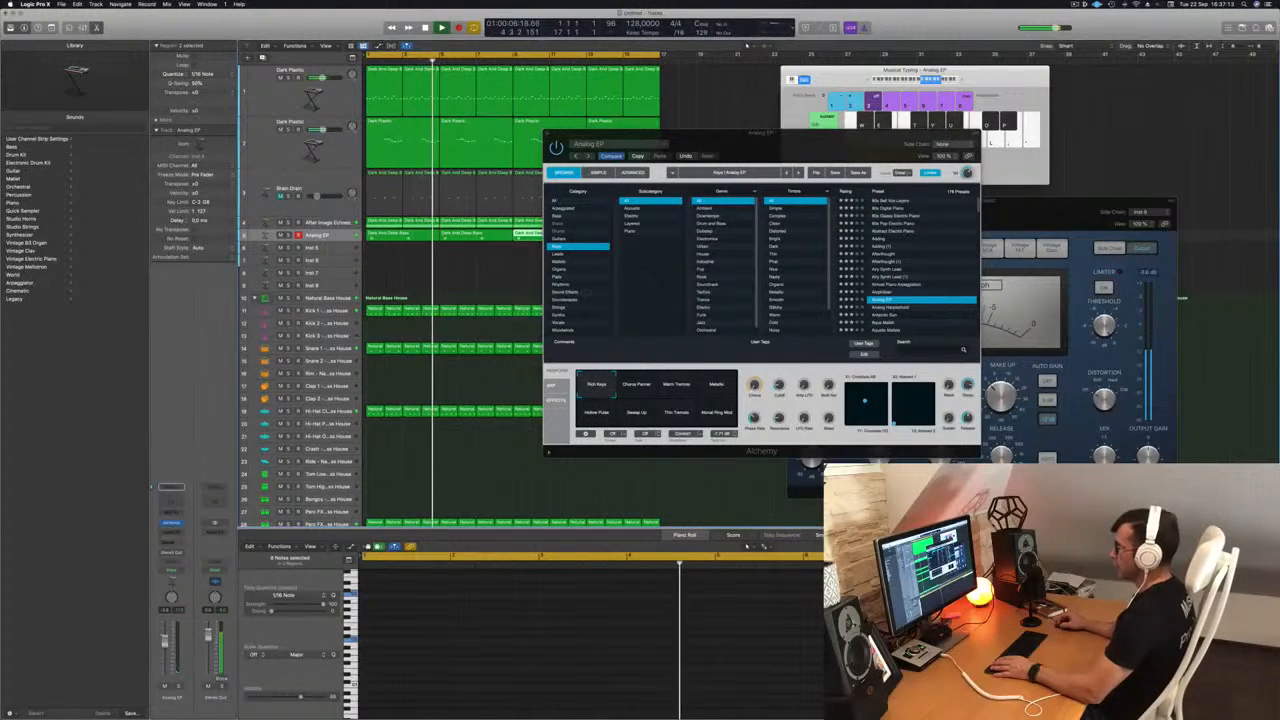
# Play the beat from the start and switch the Analog EP preset through Chorus Panner to its Metallic variation
pyautogui.press('Return')
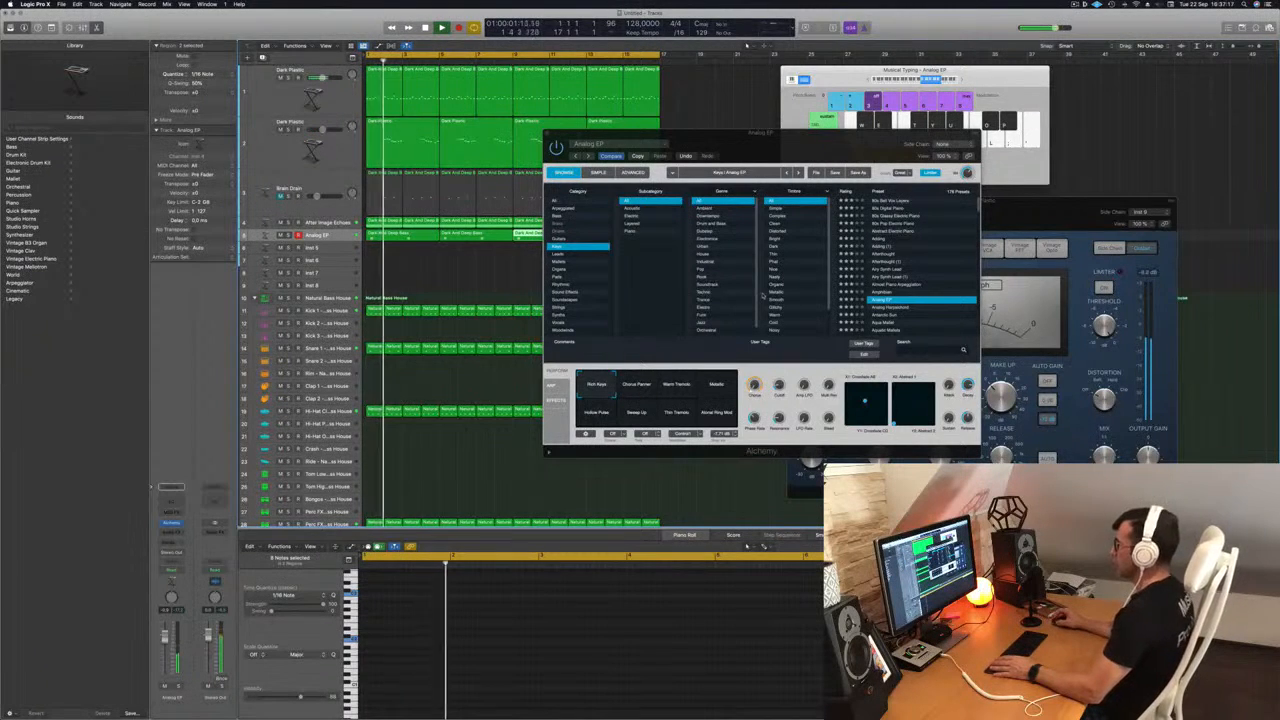
pyautogui.click(637, 385)
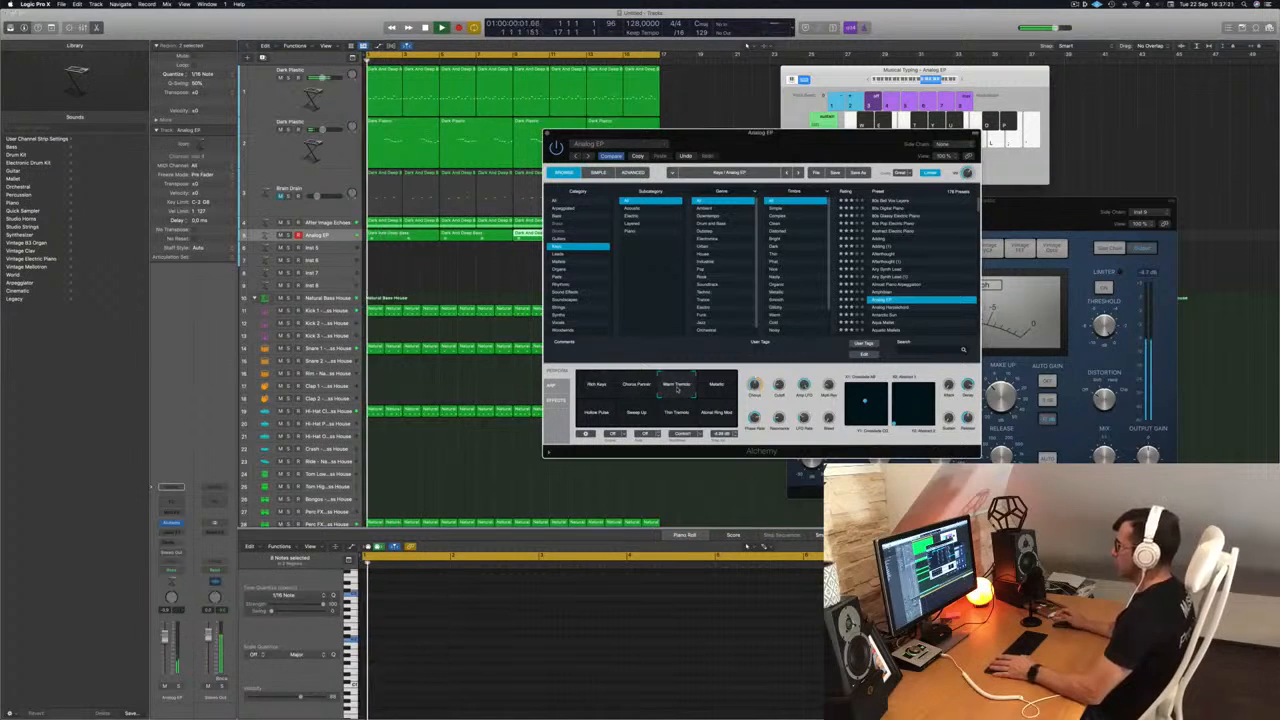
pyautogui.click(716, 388)
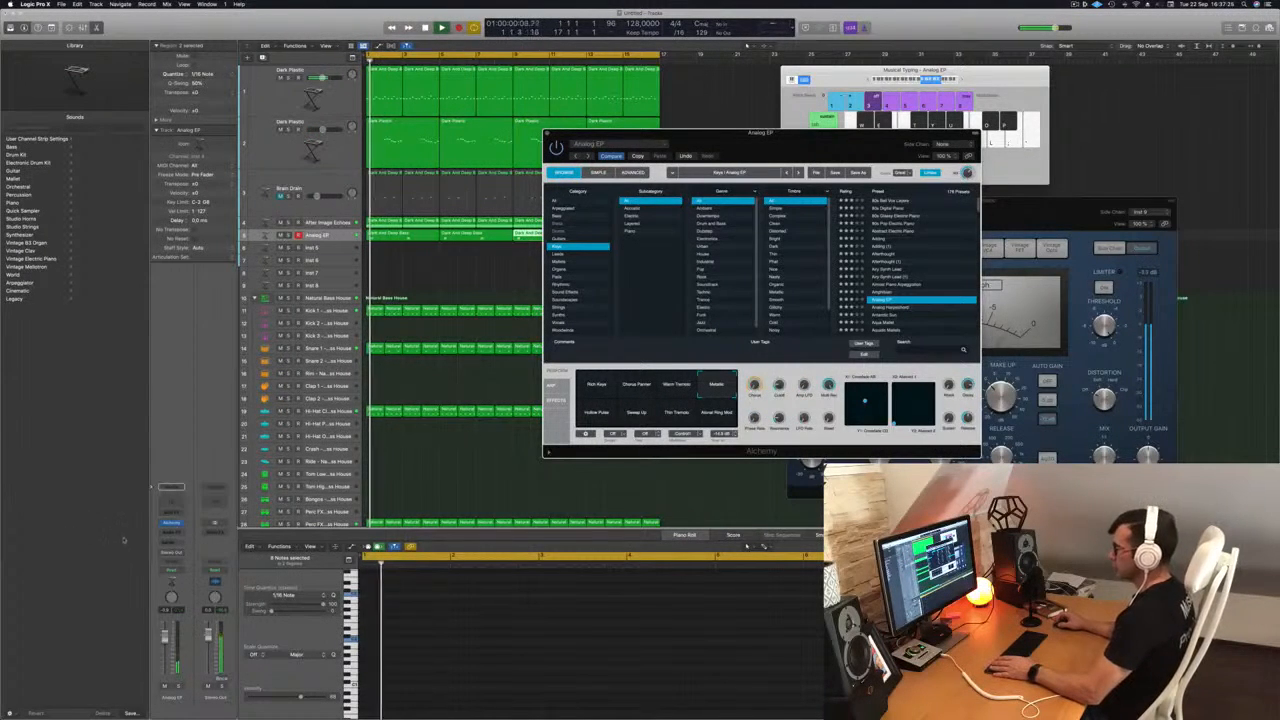
# Add sends to Bus 5 and Bus 4 on the Analog EP track and raise the Bus 5 send level
pyautogui.click(171, 523)
pyautogui.moveTo(200, 553)
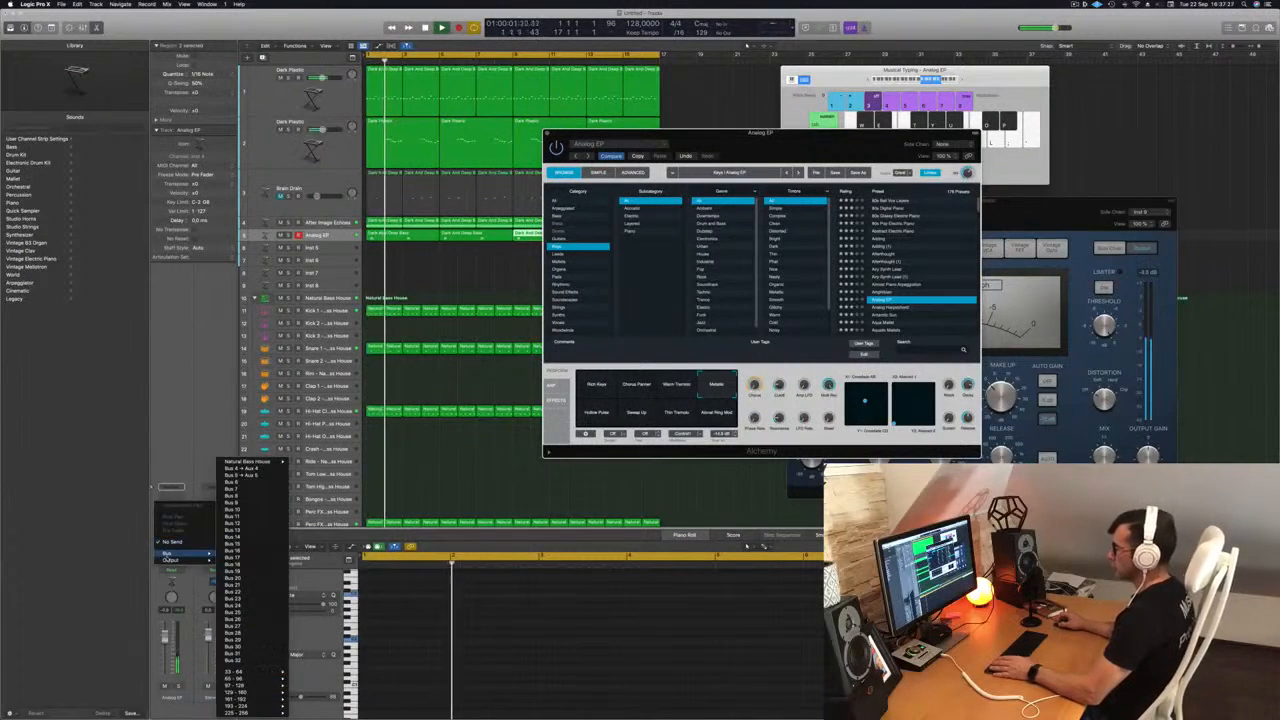
pyautogui.click(257, 475)
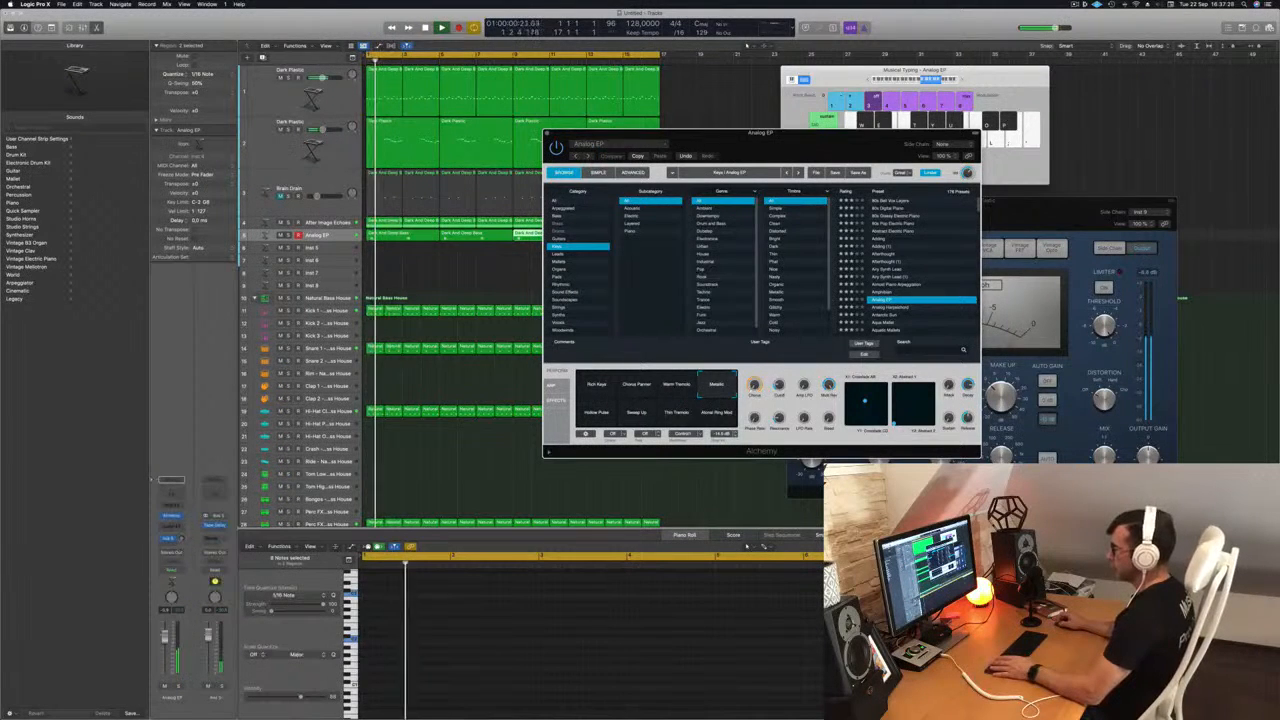
pyautogui.moveTo(182, 539); pyautogui.dragTo(184, 538)
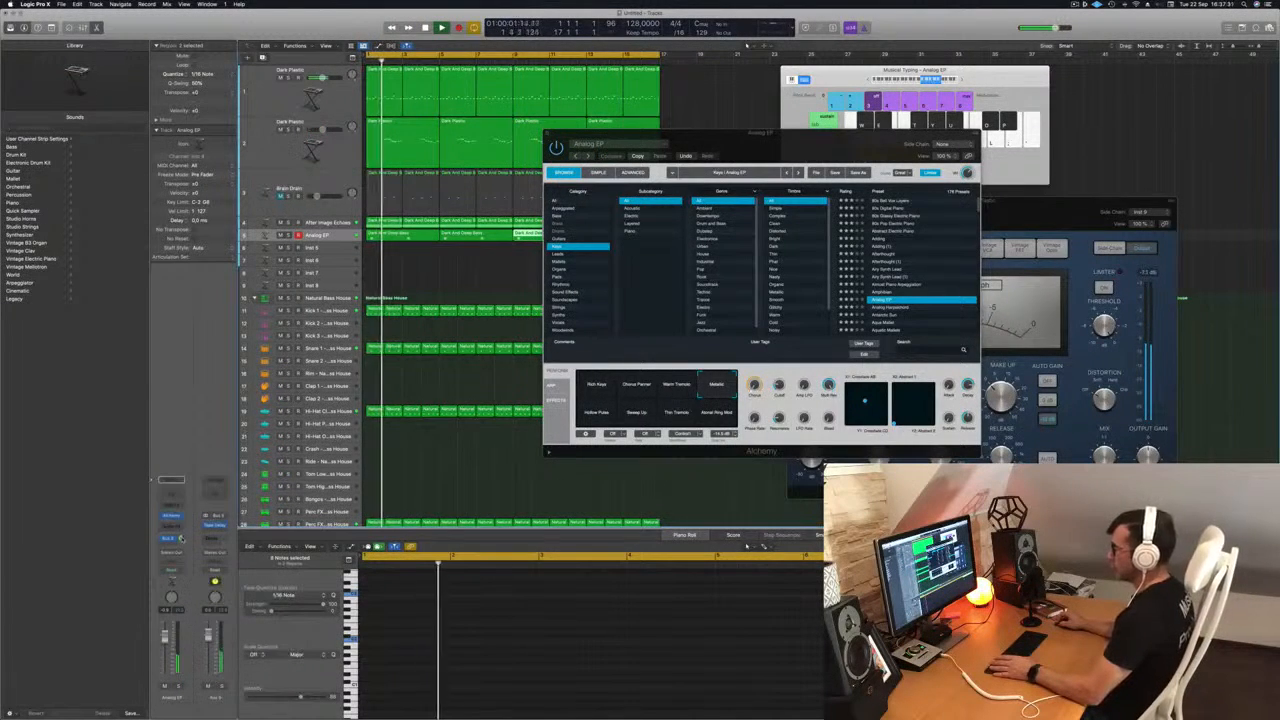
pyautogui.click(180, 541)
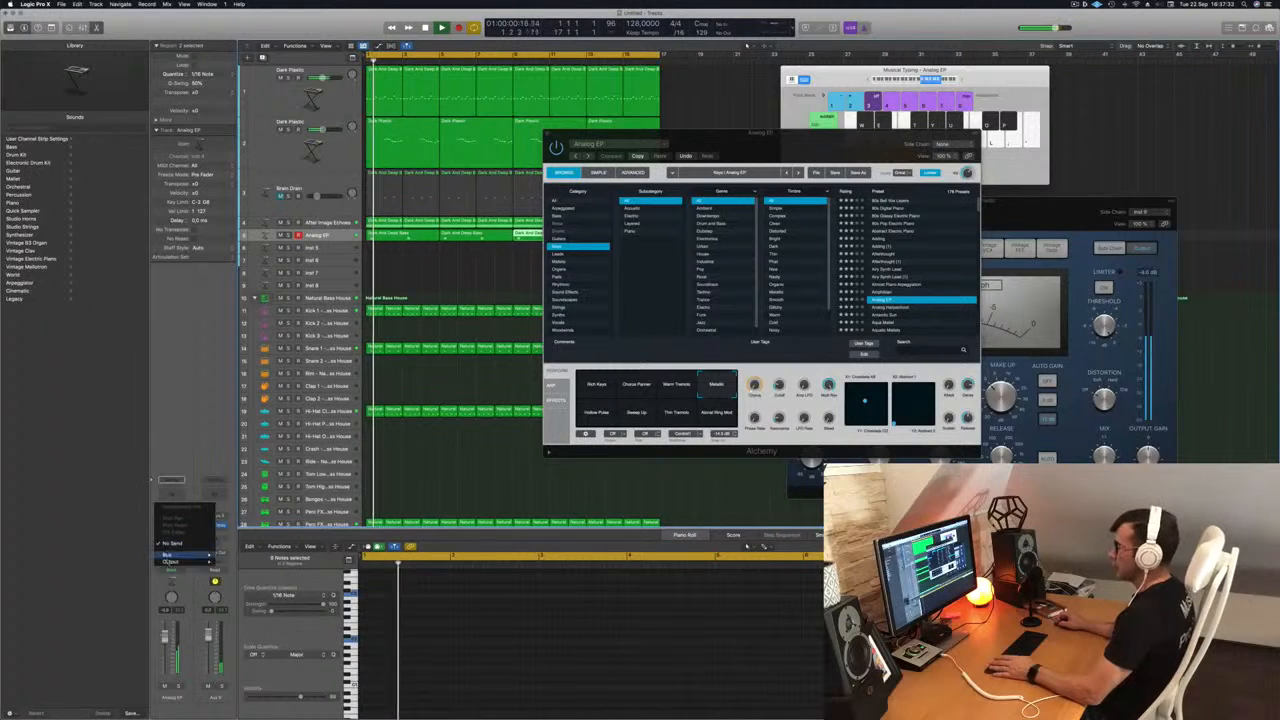
pyautogui.moveTo(170, 555)
pyautogui.click(256, 470)
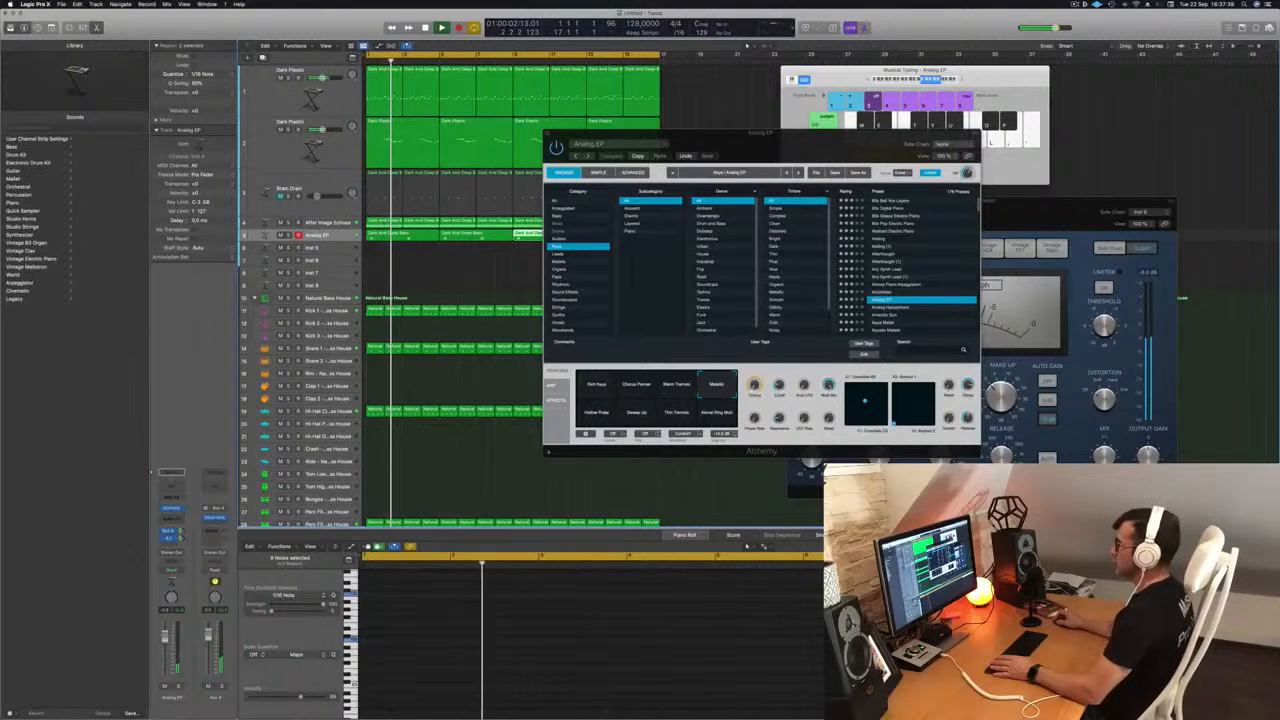
# Audition Hollow Pulse against Metallic, adjust the Analog EP cutoff on Metallic, and close the Alchemy window
pyautogui.moveTo(806, 143); pyautogui.dragTo(726, 165)
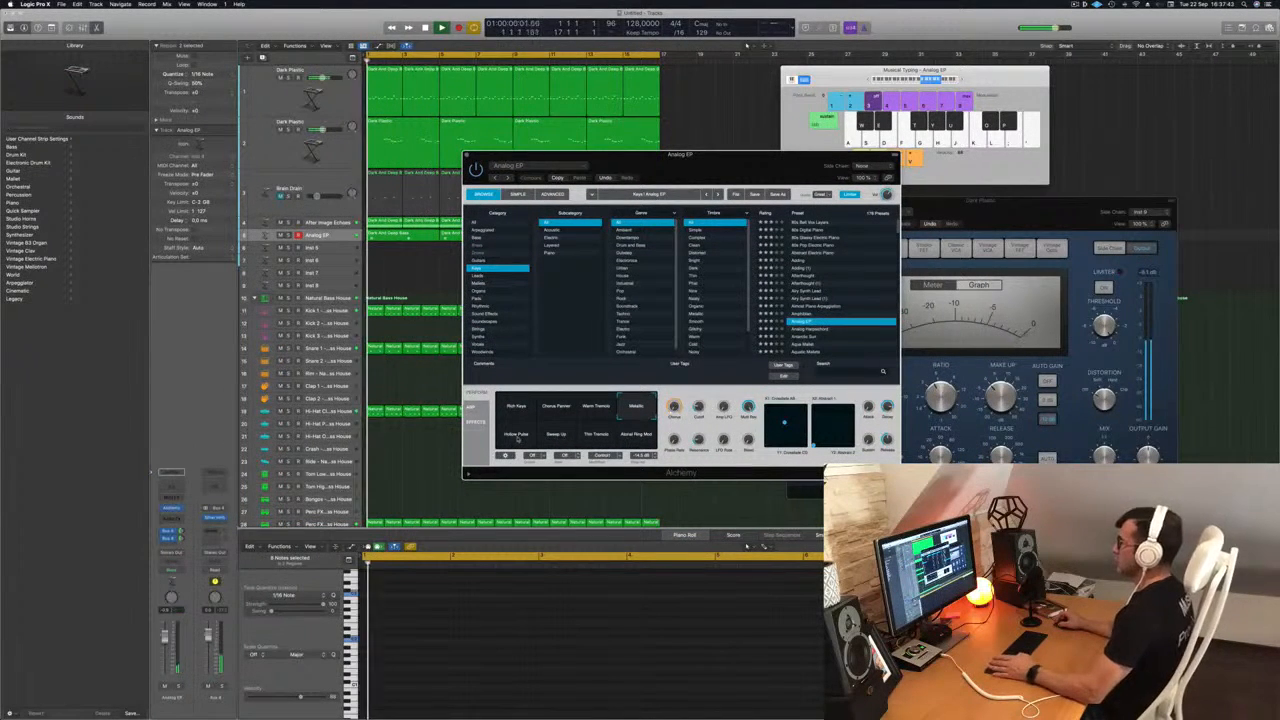
pyautogui.click(516, 436)
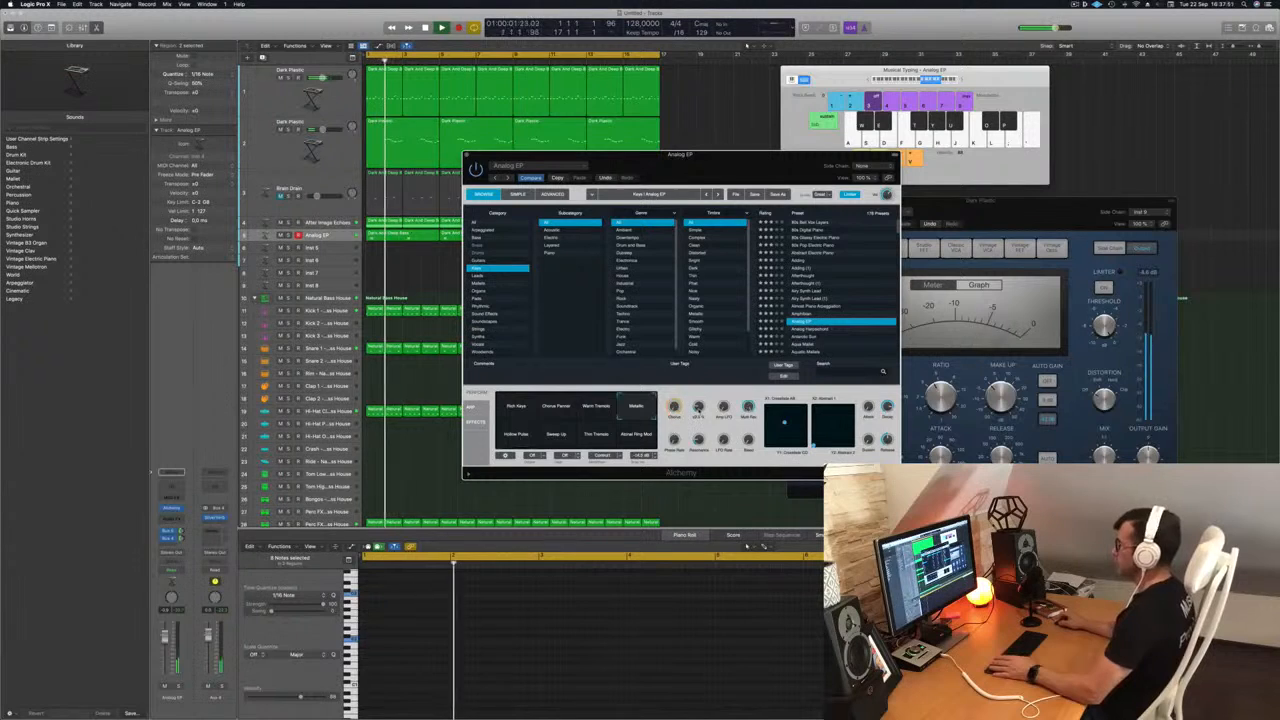
pyautogui.press('space')
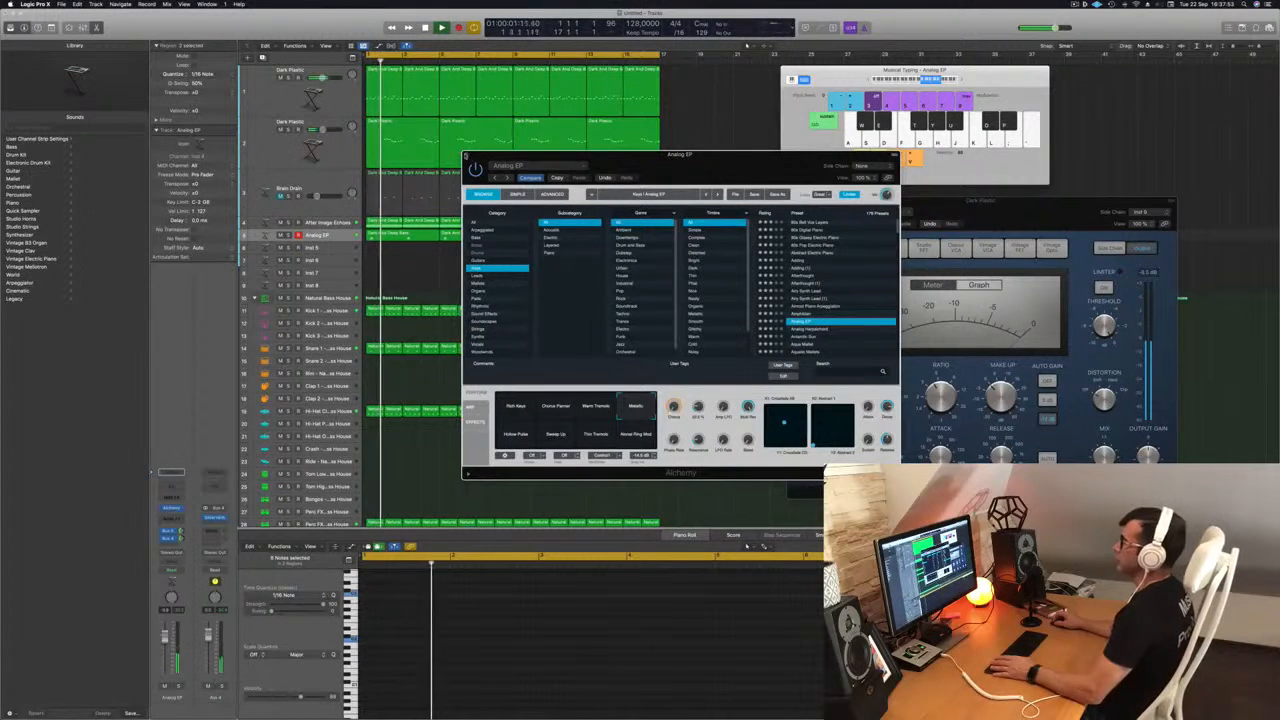
pyautogui.press('super+w')
pyautogui.press('space')
pyautogui.press('space')
pyautogui.click(326, 236)
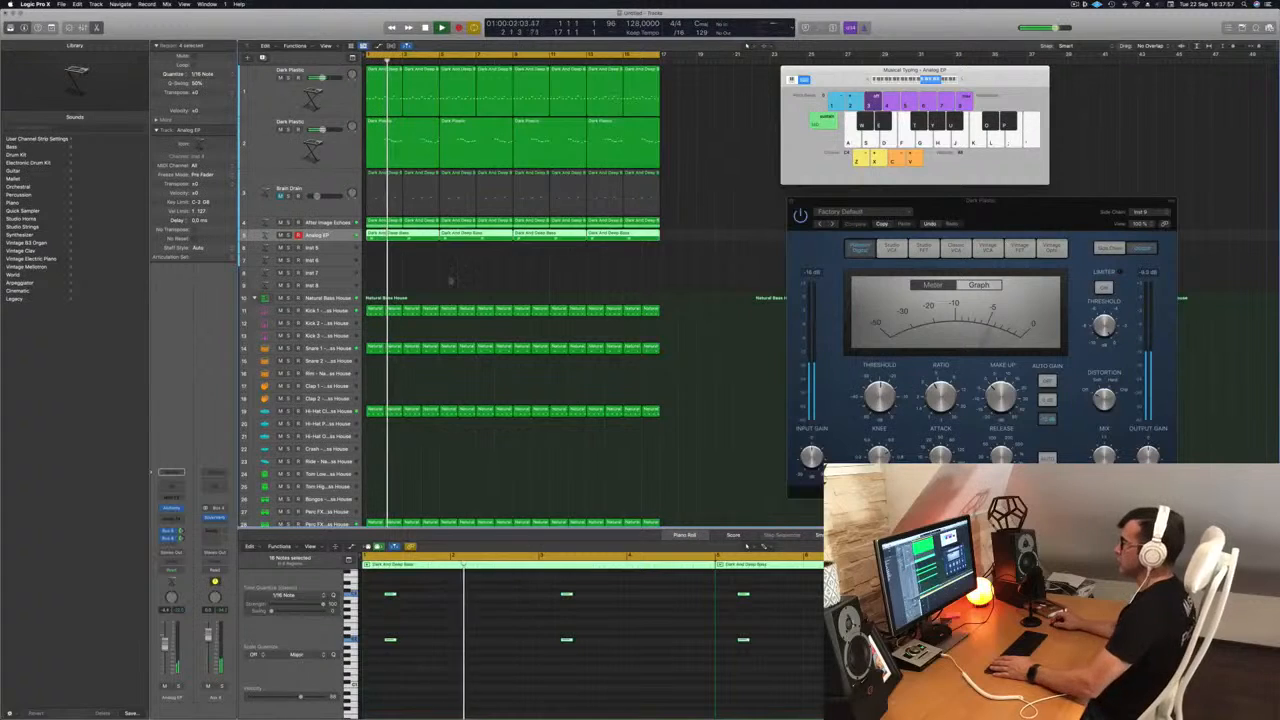
pyautogui.click(449, 280)
# Select the second Dark Plastic track, assign its send to Bus 5 and play the beat from the start
pyautogui.click(336, 148)
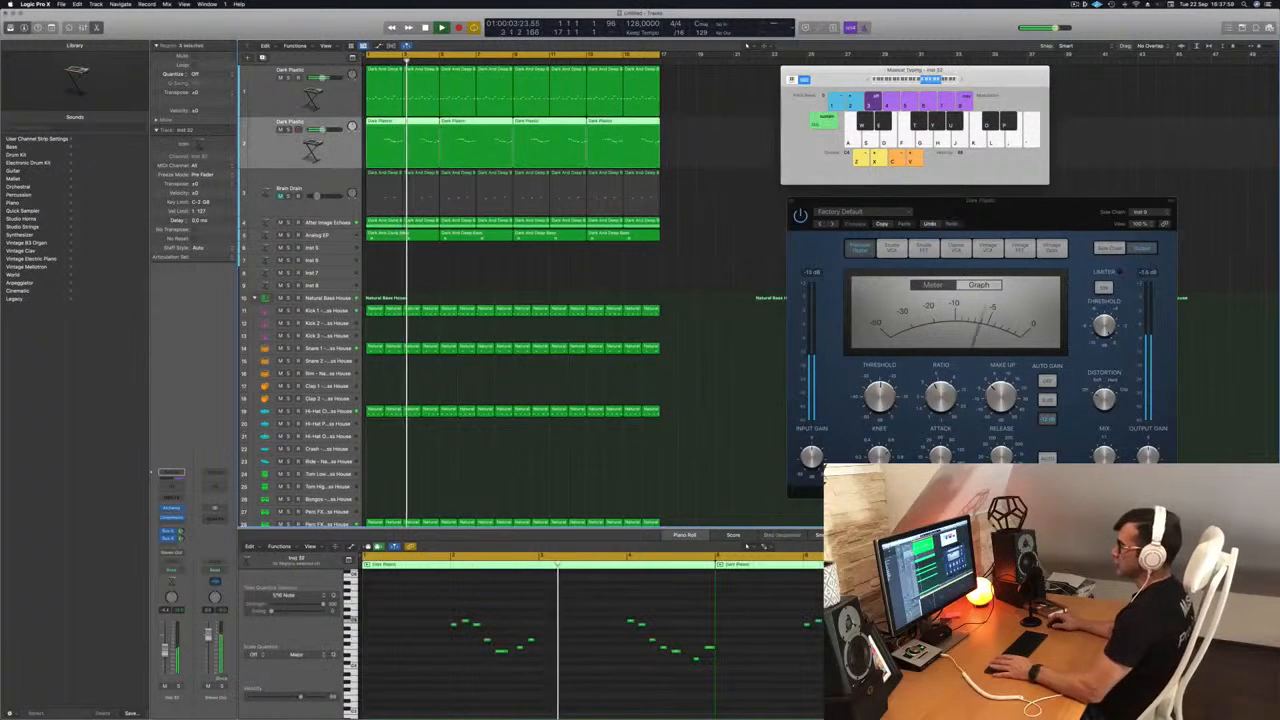
pyautogui.press('space')
pyautogui.press('space')
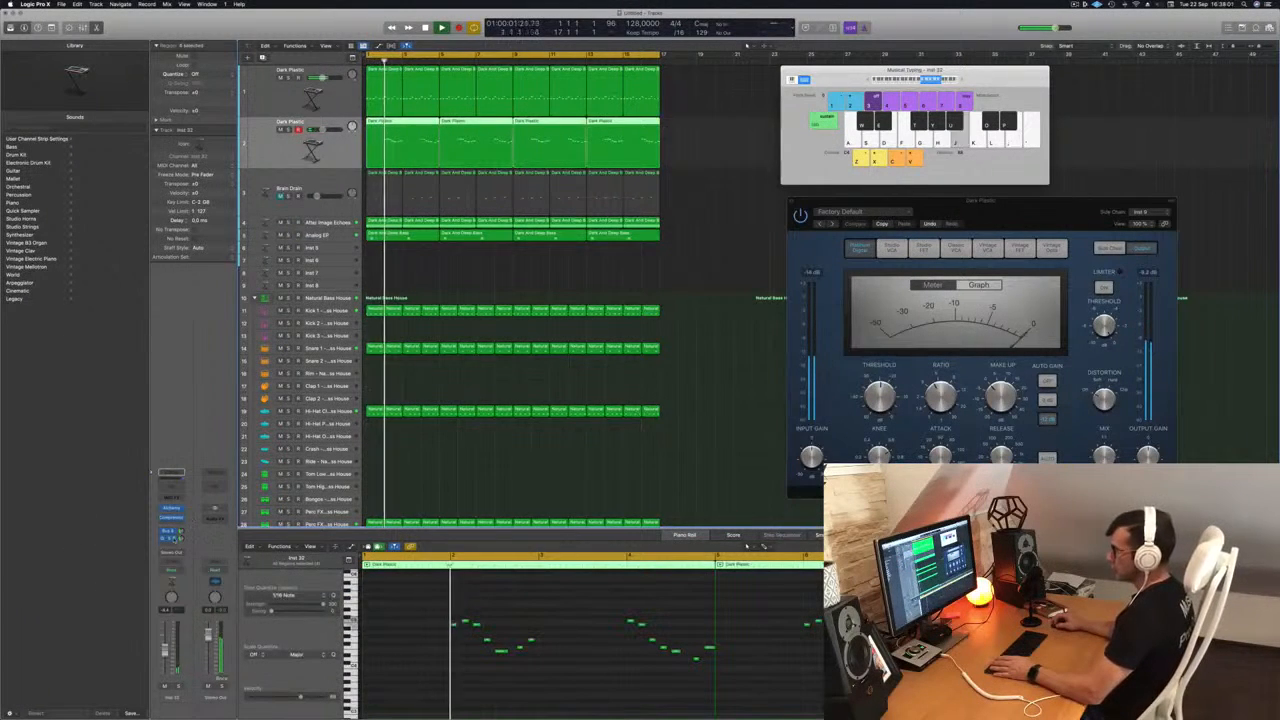
pyautogui.click(172, 531)
pyautogui.moveTo(186, 598)
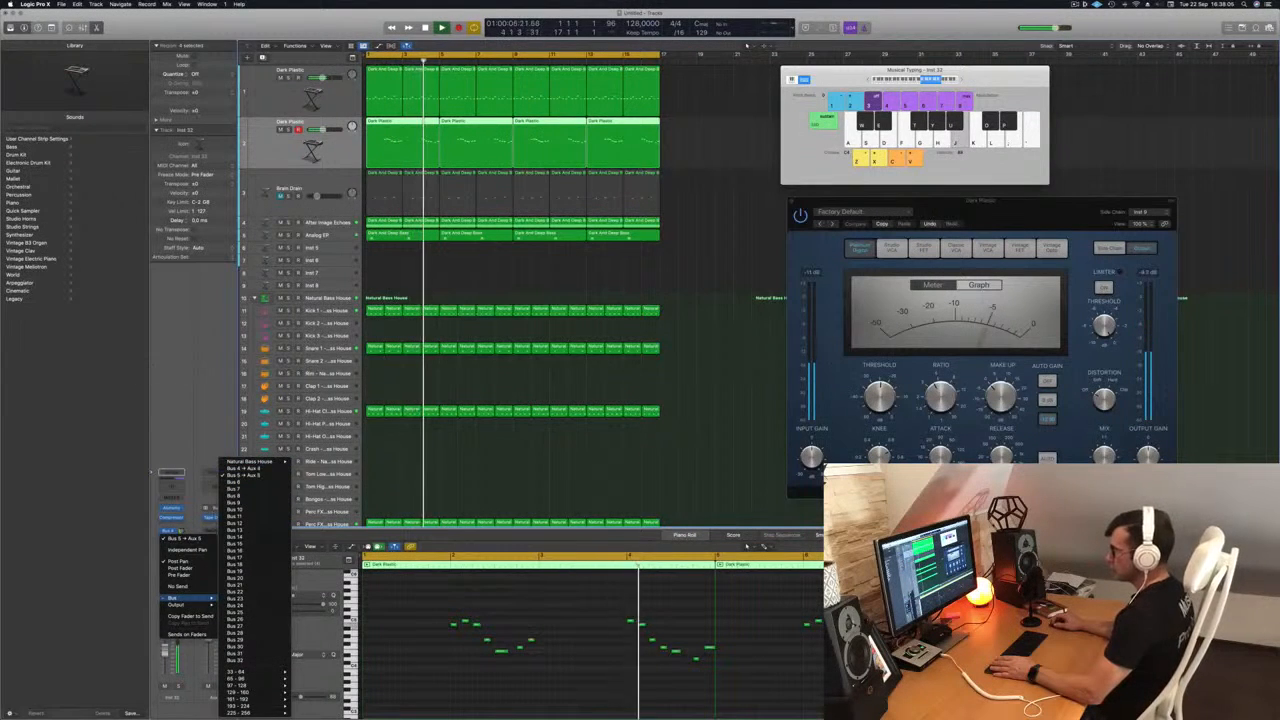
pyautogui.click(240, 475)
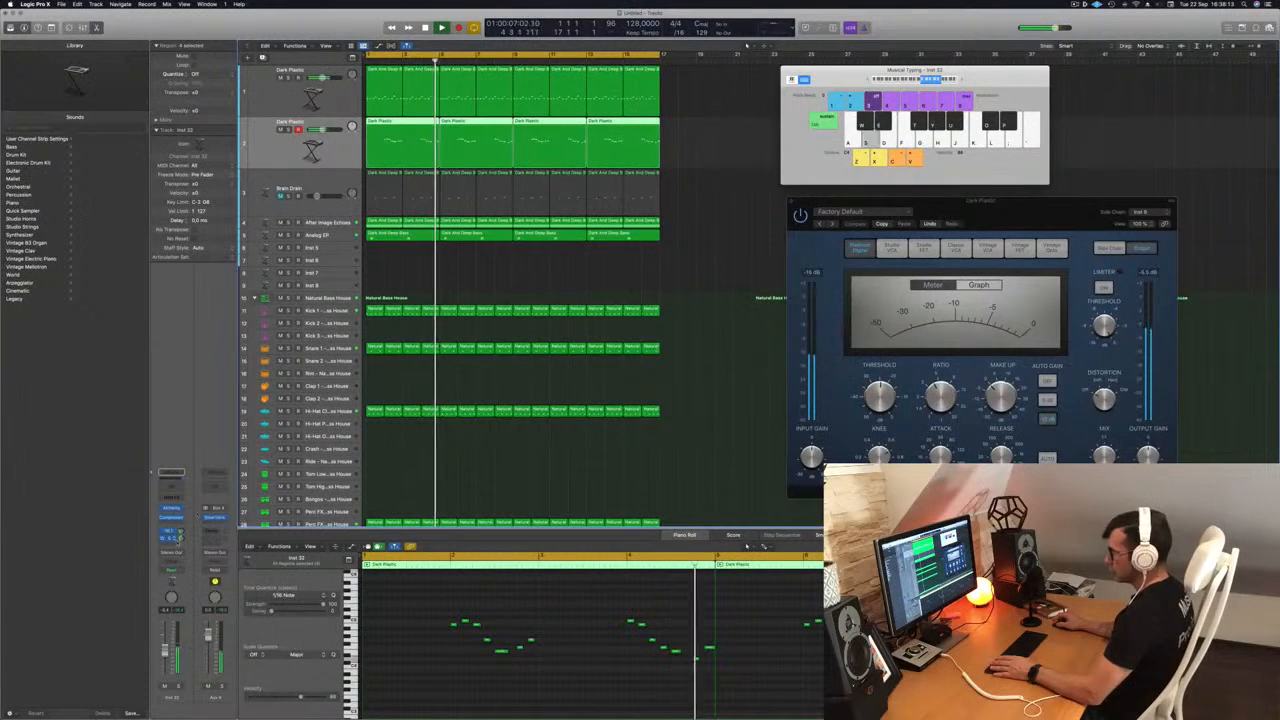
pyautogui.press('Return')
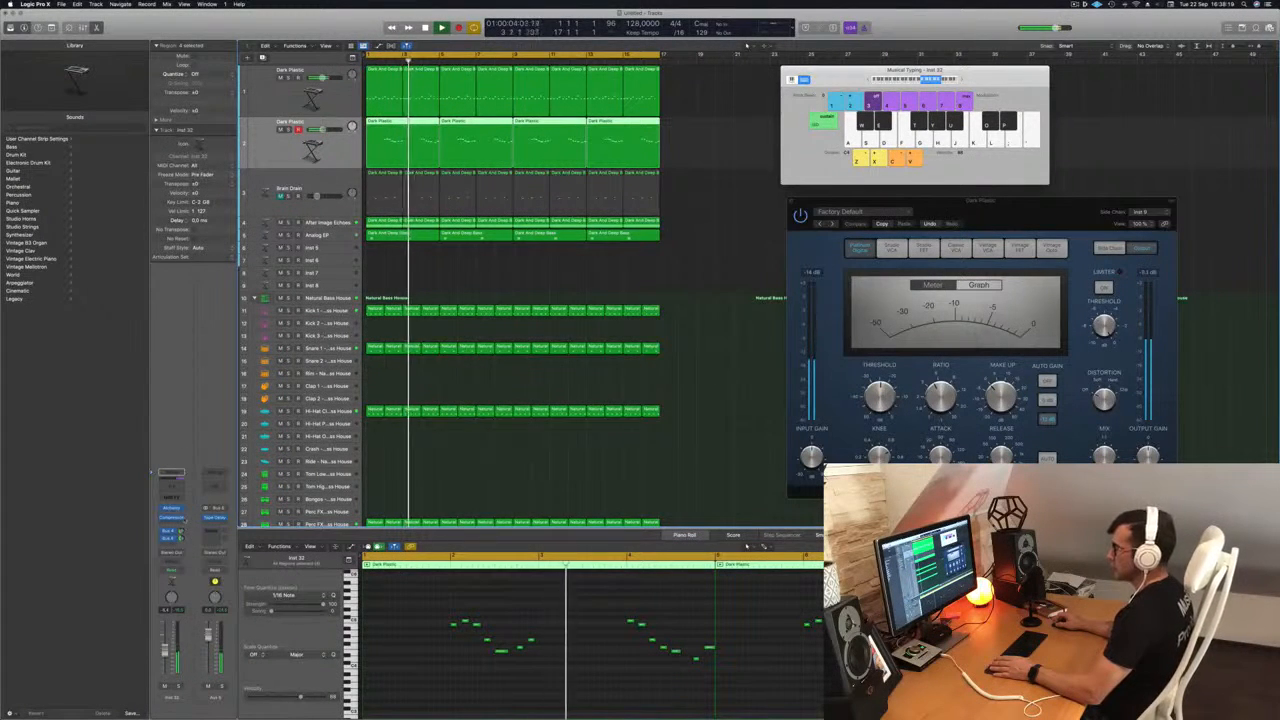
# Select the empty Inst 5 track, increase its height and open its Alchemy instrument
pyautogui.click(454, 273)
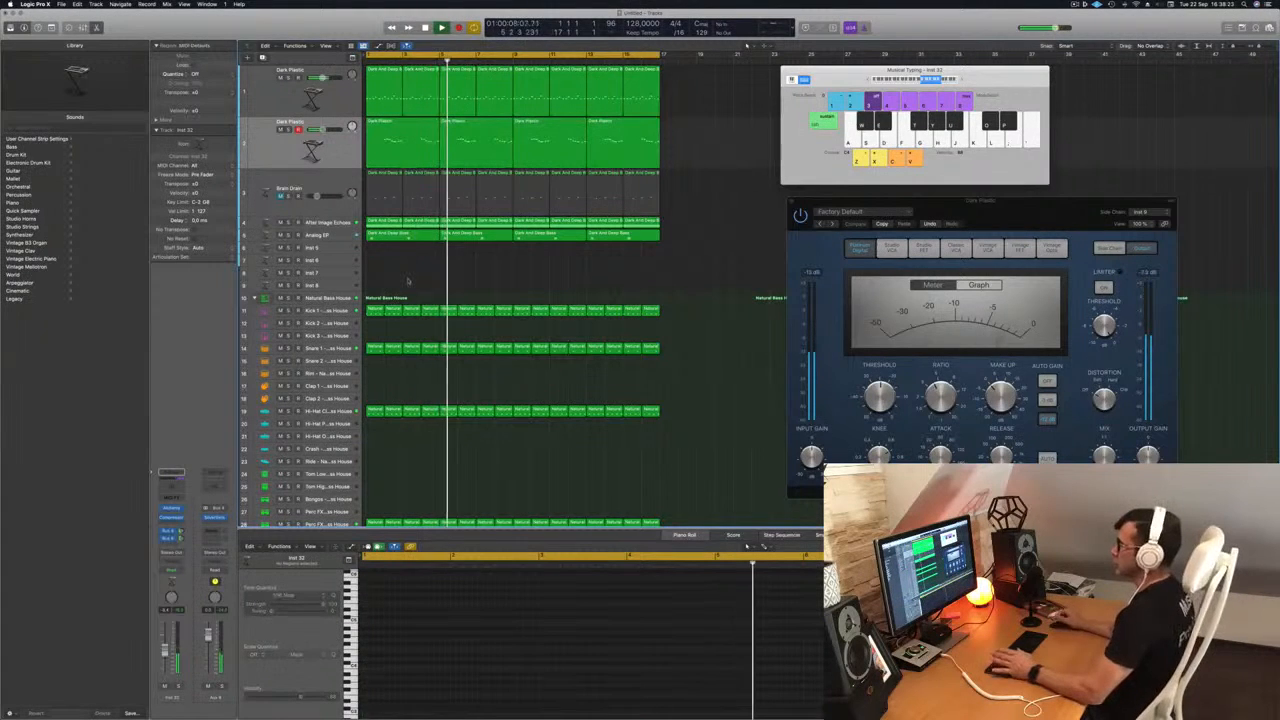
pyautogui.click(335, 248)
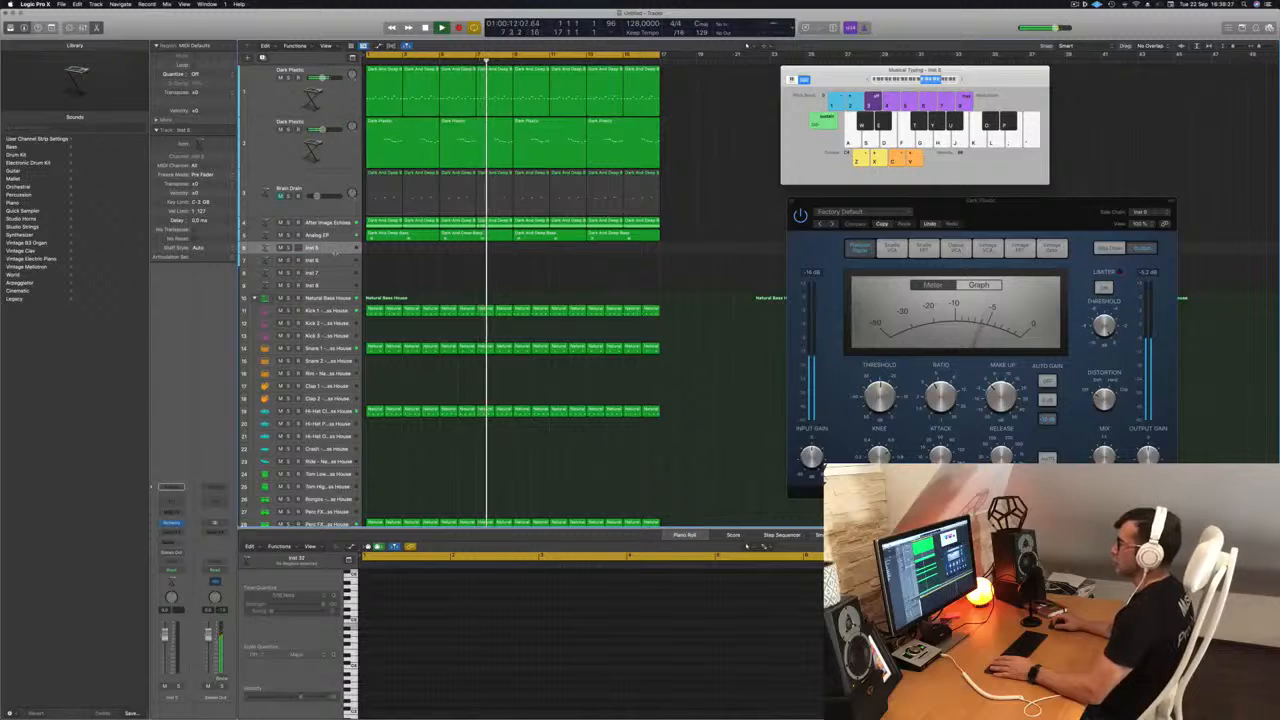
pyautogui.moveTo(335, 254); pyautogui.dragTo(335, 282)
pyautogui.press('Return')
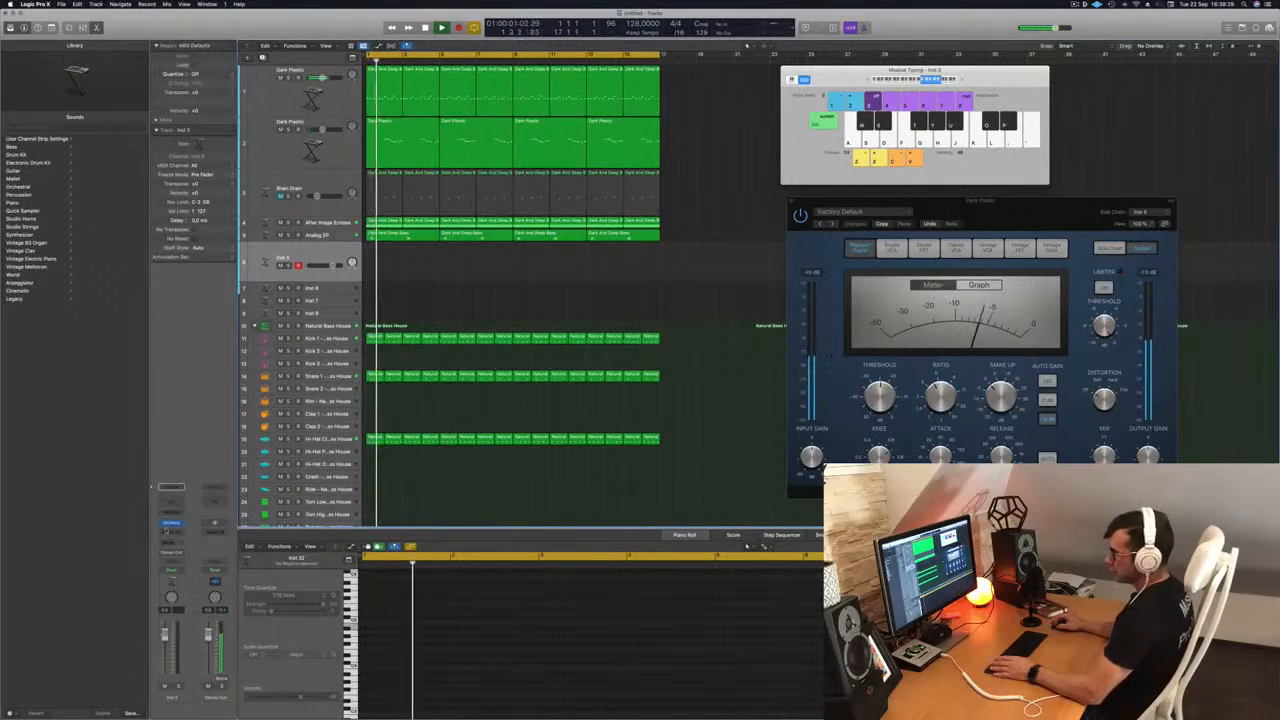
pyautogui.click(171, 523)
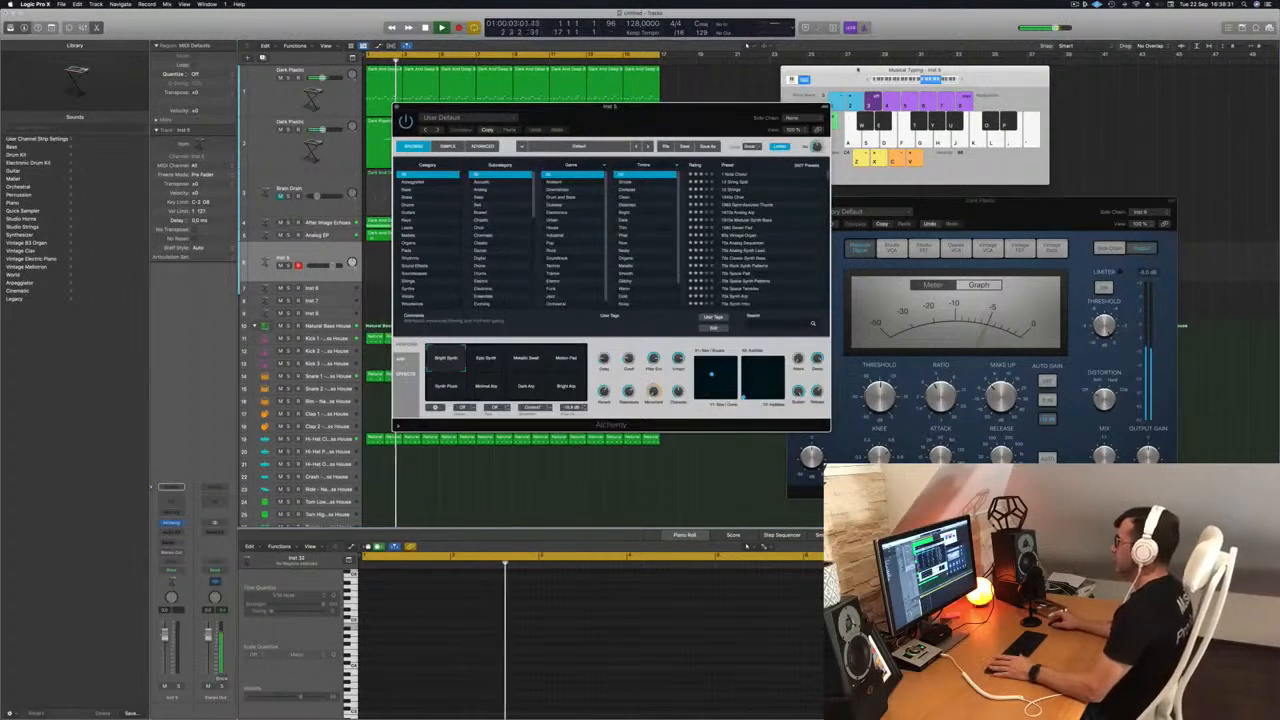
# Filter the Alchemy presets to the Bass category and load Dub Bass on the Inst 5 track
pyautogui.moveTo(697, 117); pyautogui.dragTo(730, 132)
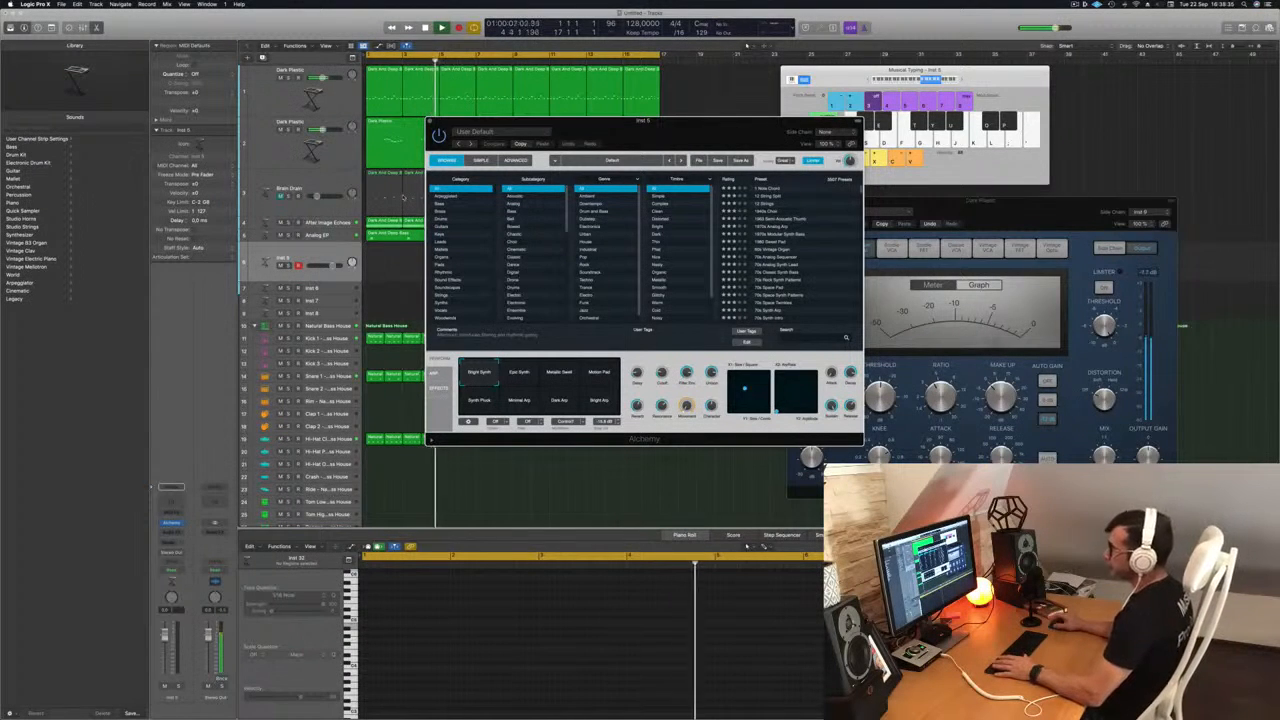
pyautogui.click(448, 204)
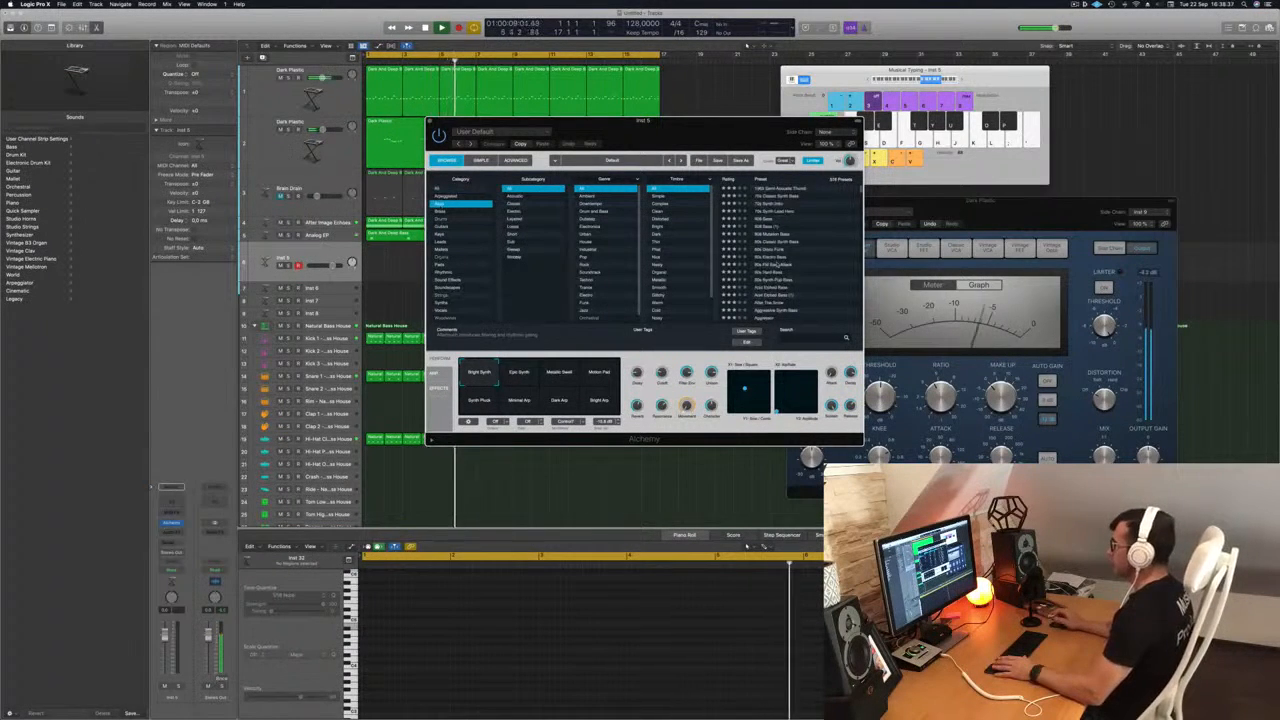
pyautogui.scroll(-15, 800, 265)
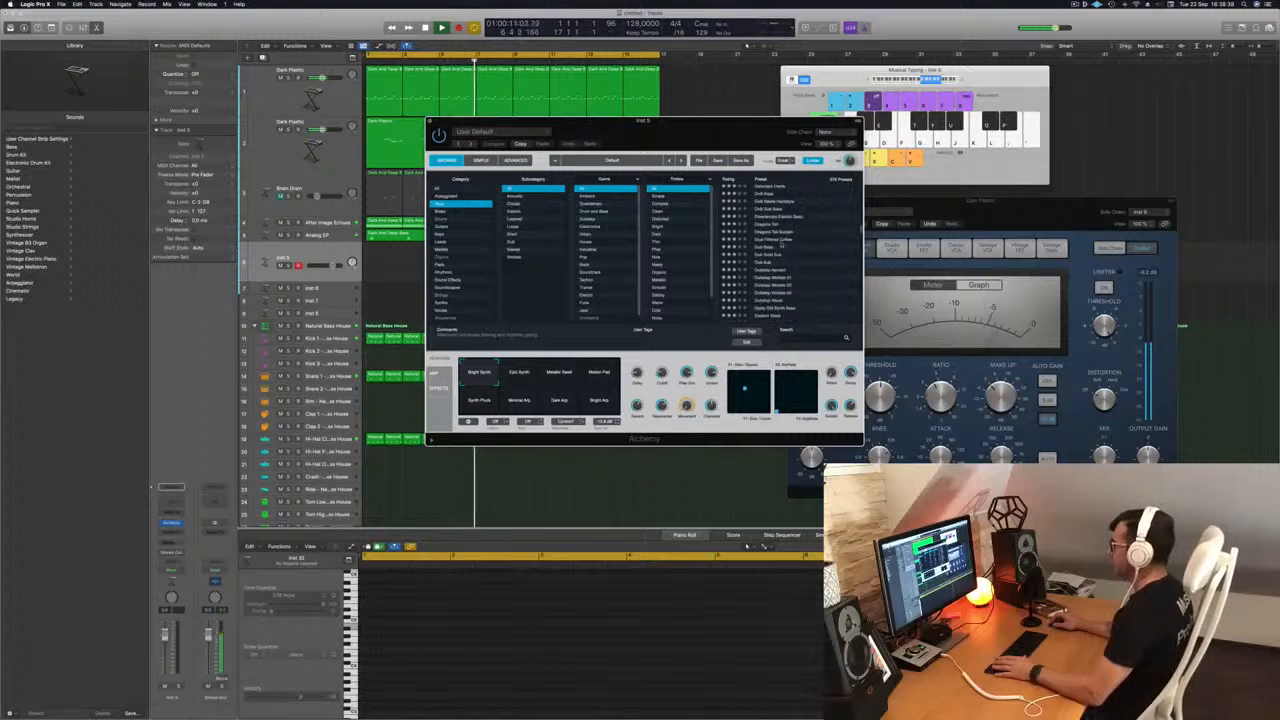
pyautogui.click(765, 248)
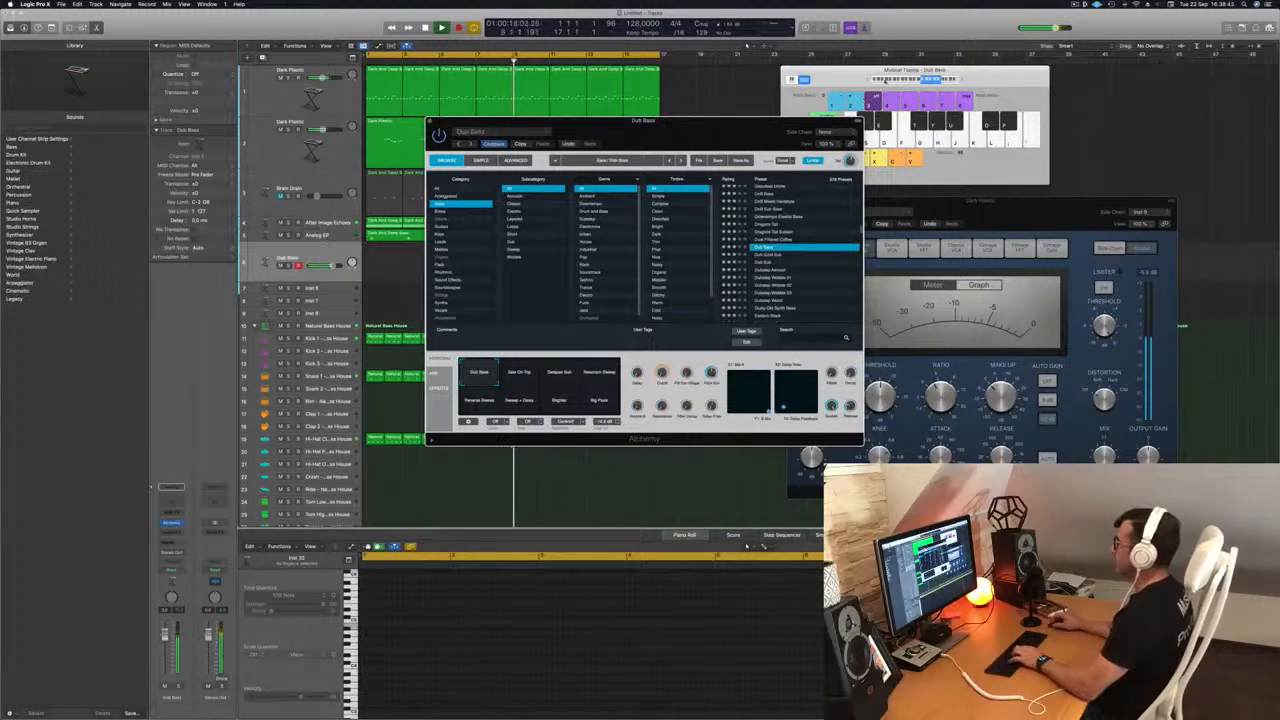
# Shift the Musical Typing range to lower notes and move Alchemy clear of the tracks to audition Dub Bass over the beat
pyautogui.click(868, 80)
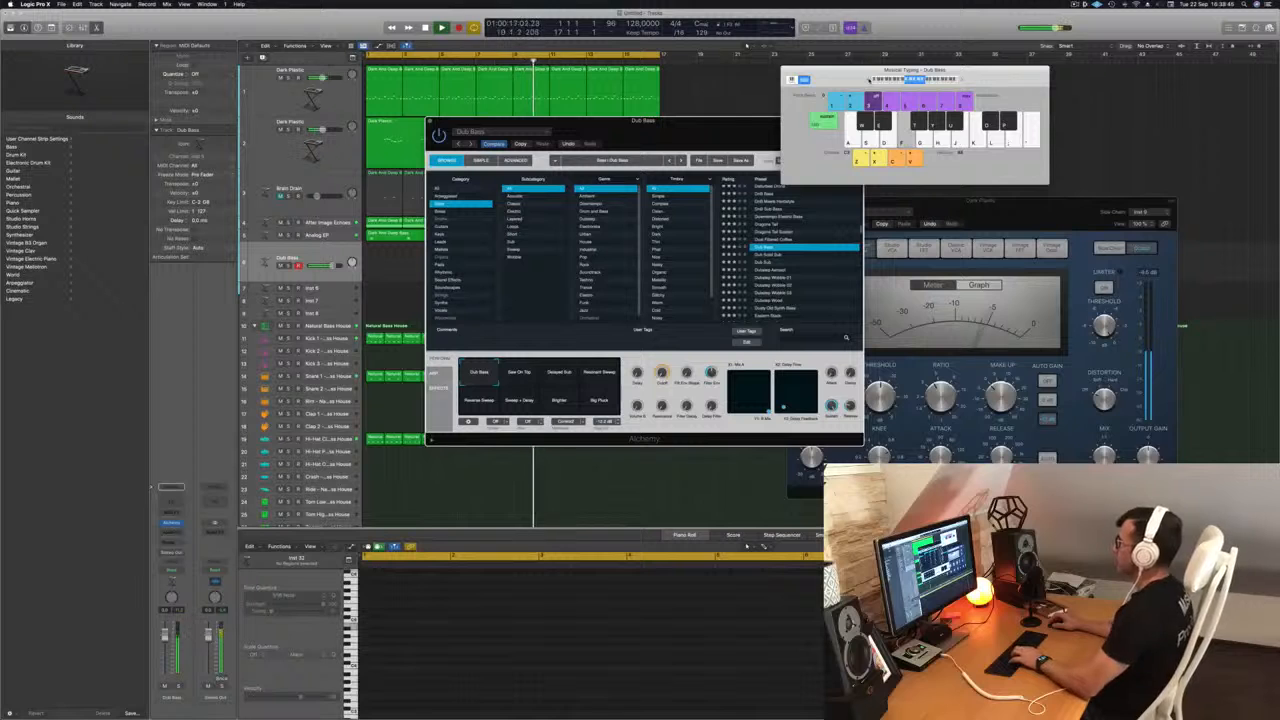
pyautogui.moveTo(681, 136); pyautogui.dragTo(764, 216)
pyautogui.press('space')
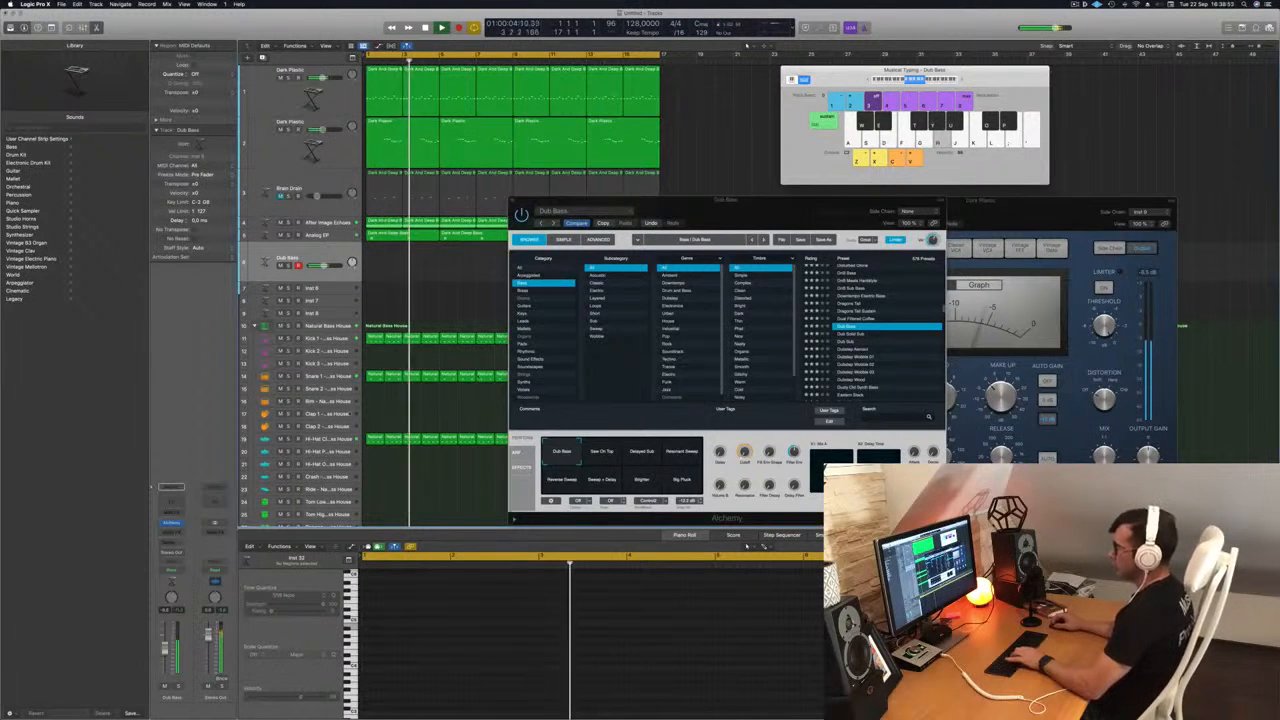
# Insert a stereo Compressor on the Dub Bass track, side-chain it to Kick 1 - Natural Bass House and lower its threshold
pyautogui.click(176, 533)
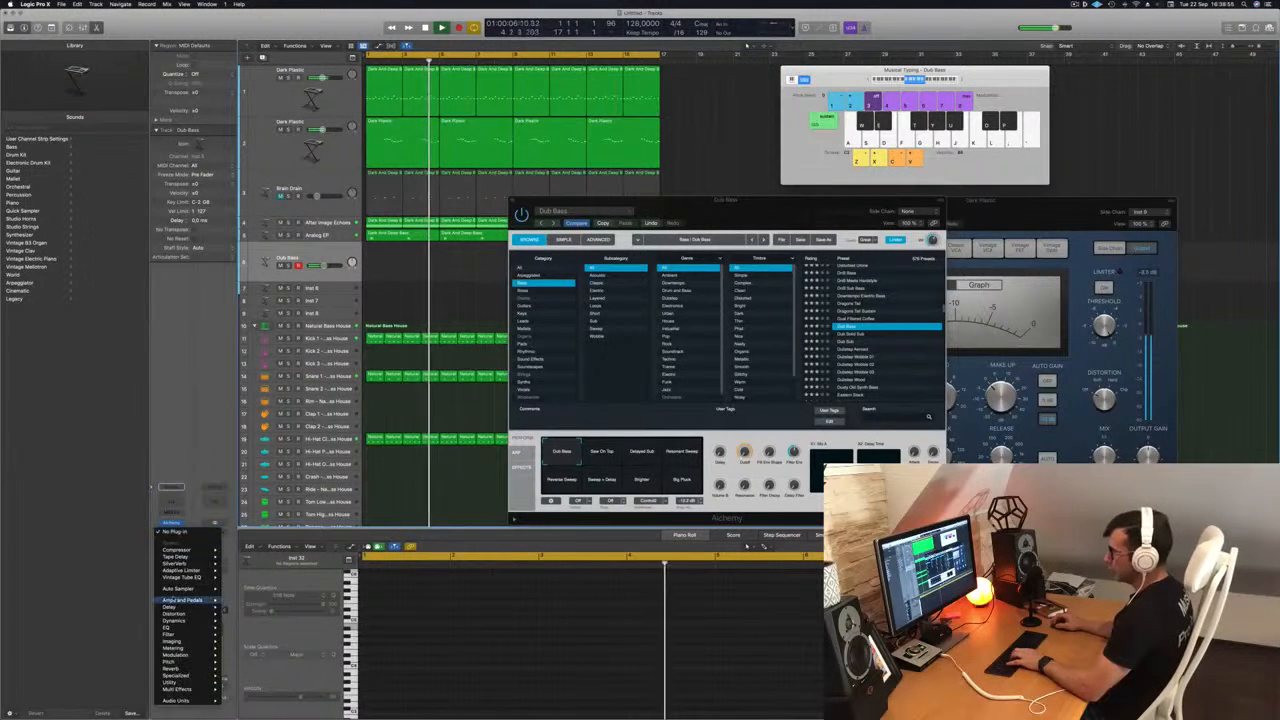
pyautogui.moveTo(190, 550)
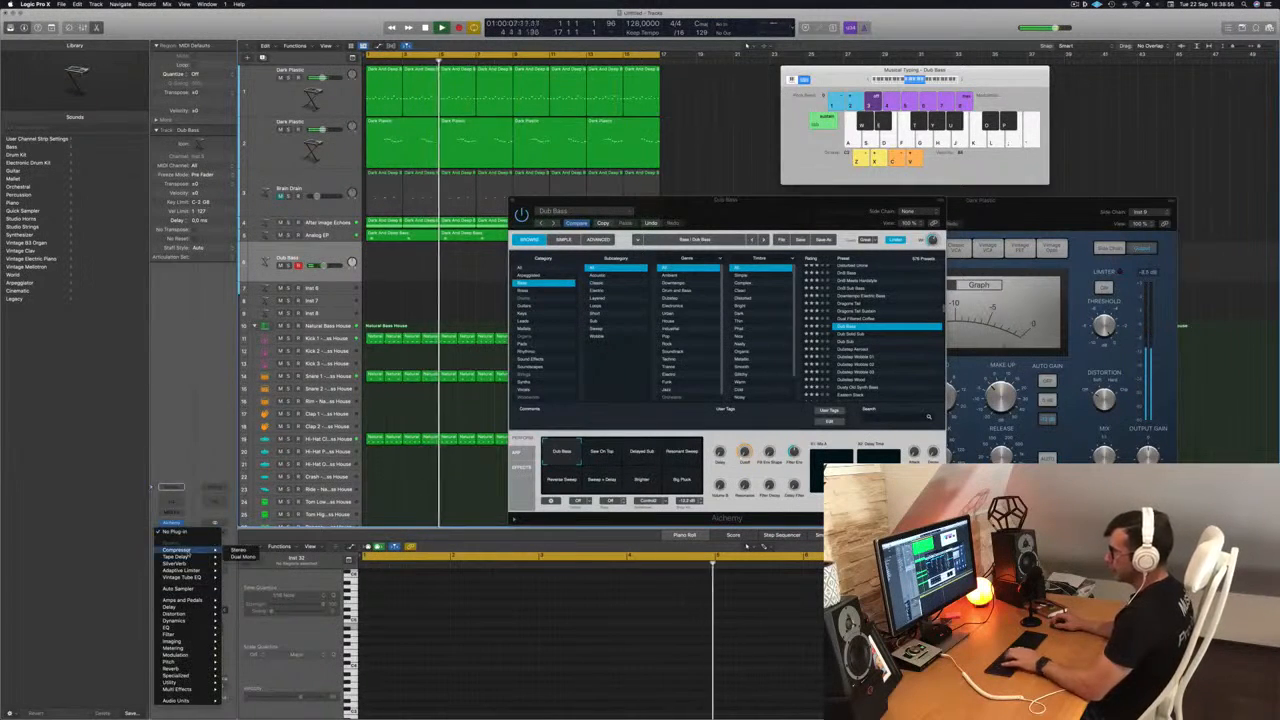
pyautogui.click(240, 550)
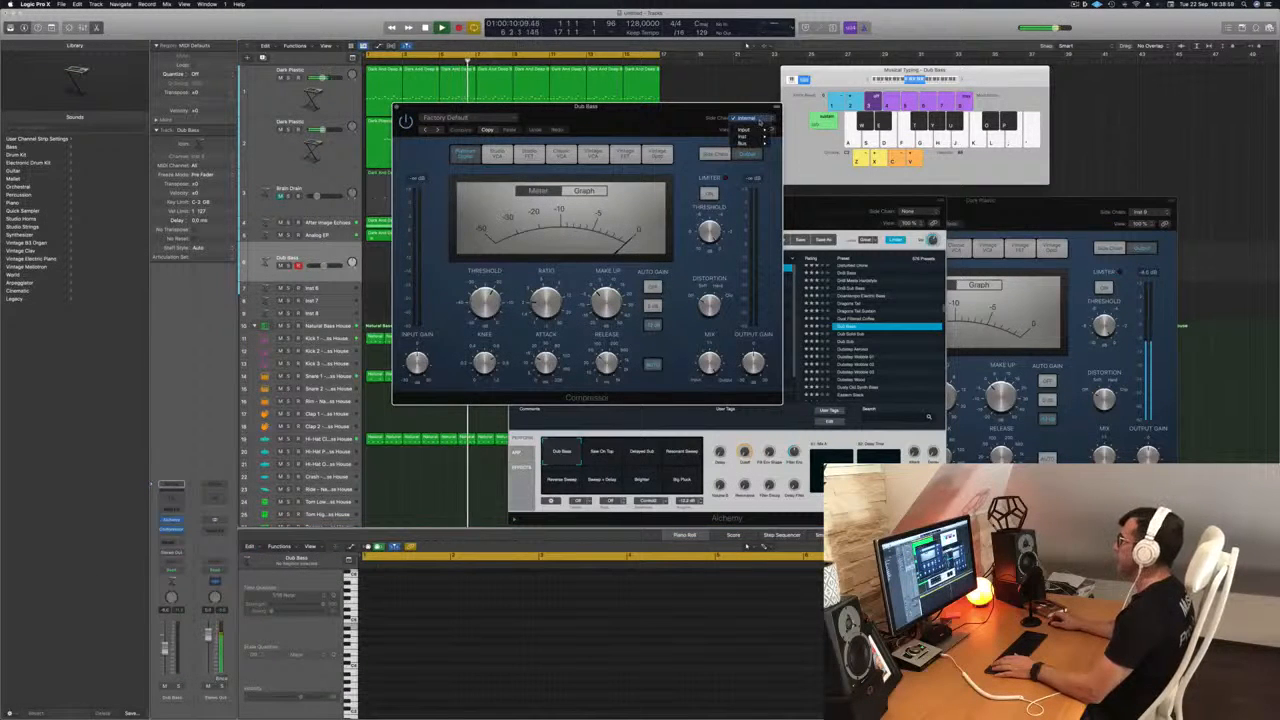
pyautogui.moveTo(748, 138)
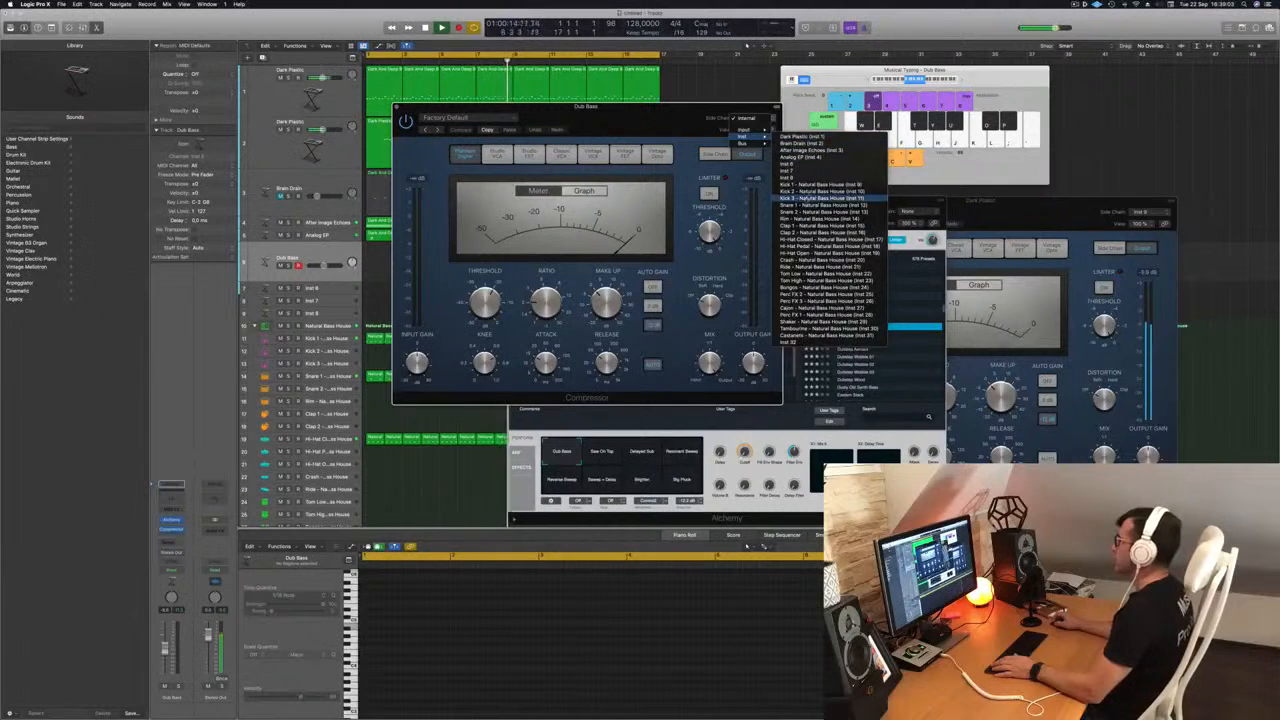
pyautogui.click(820, 185)
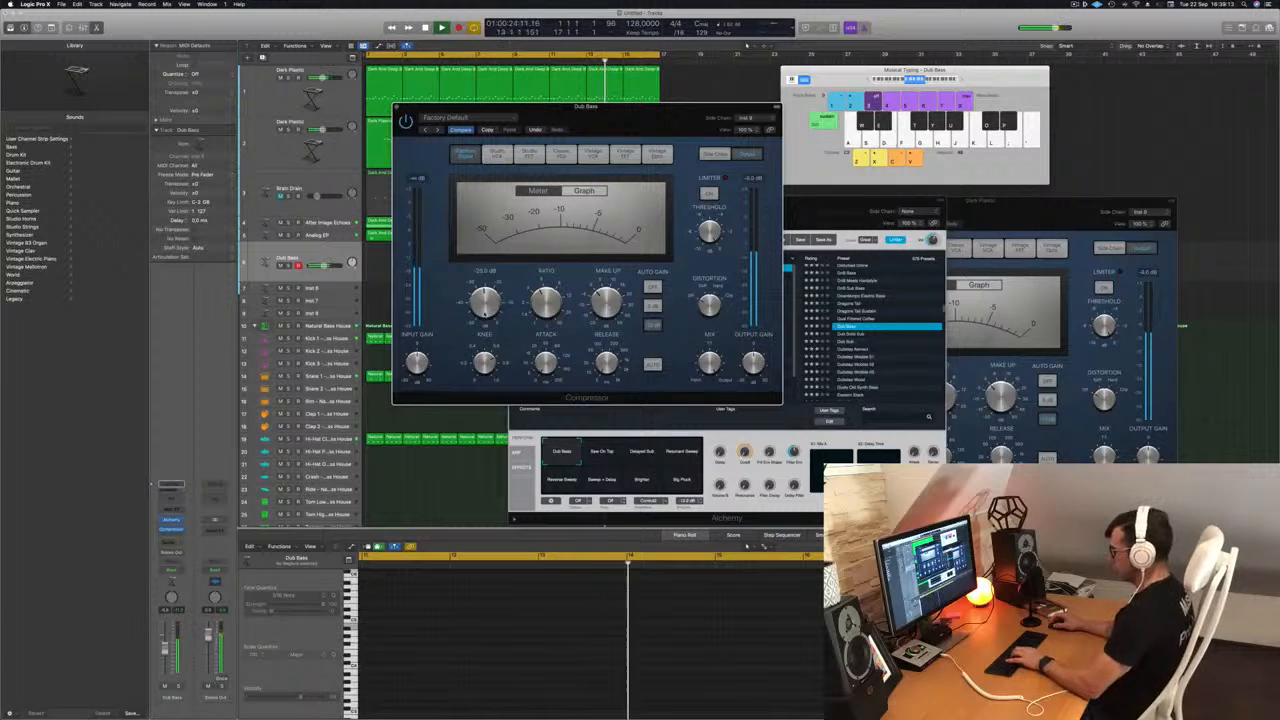
pyautogui.moveTo(690, 107); pyautogui.dragTo(1239, 211)
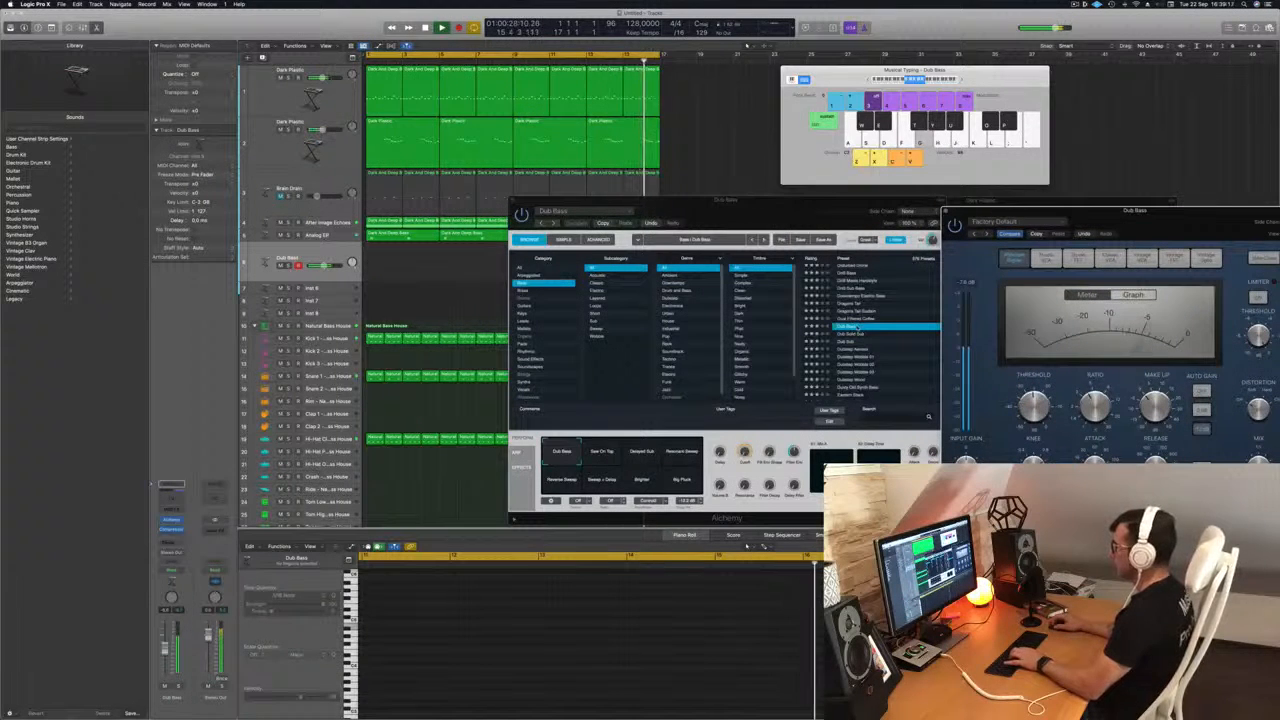
# Browse further down the Alchemy bass presets and load Dubstep Wobble 02 on the new bass track
pyautogui.press('Down')
pyautogui.press('Down')
pyautogui.press('Down')
pyautogui.press('Down')
pyautogui.press('Down')
pyautogui.press('Down')
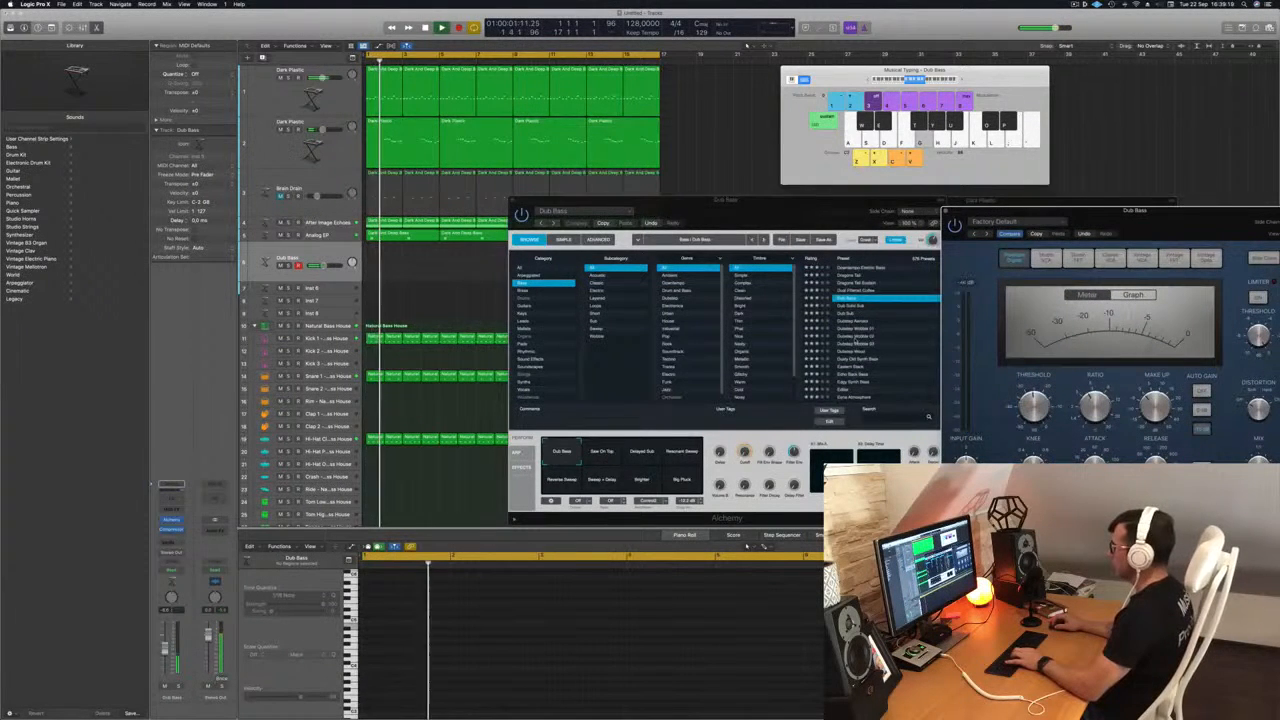
pyautogui.scroll(-3, 858, 338)
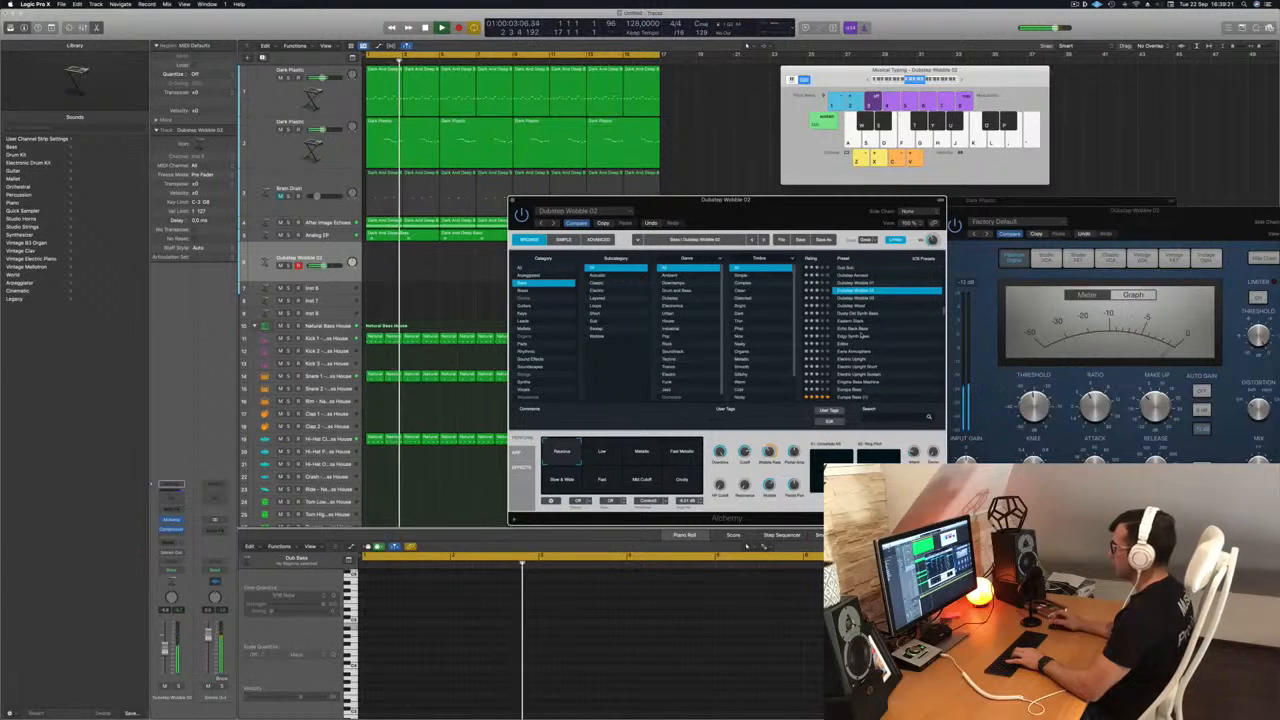
# Audition the Alchemy bass presets from Dubstep Wobble 02 down to Edgy Synth Bass and go back to Echo Back Bass
pyautogui.press('Down')
pyautogui.press('Down')
pyautogui.press('Down')
pyautogui.press('Down')
pyautogui.press('Down')
pyautogui.press('Down')
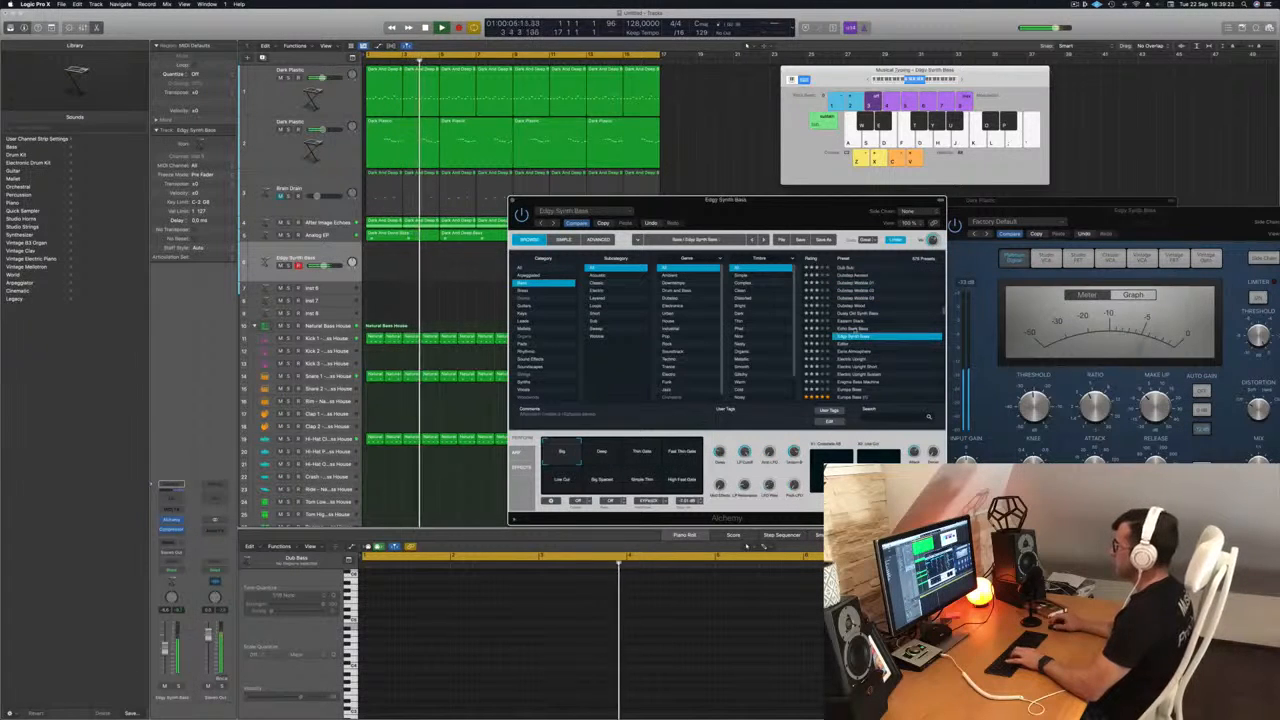
pyautogui.press('Up')
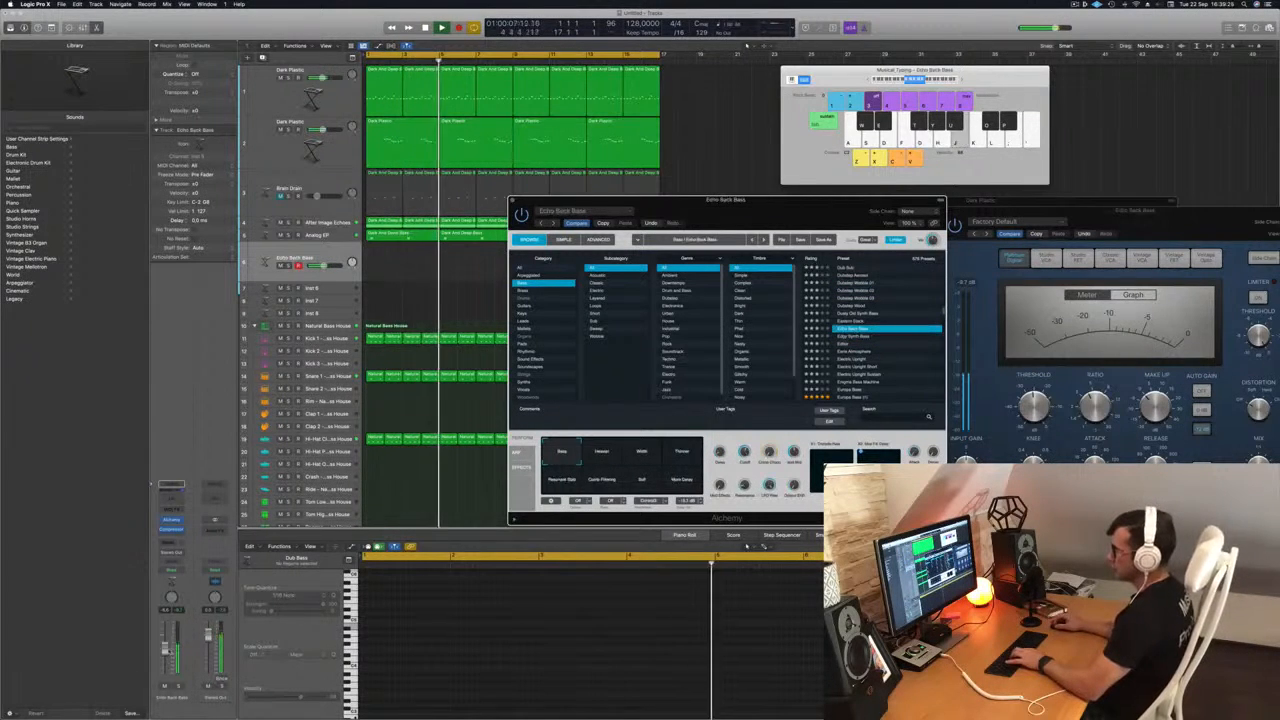
# Audition the Europa Bass, Face Plant and Fat Blue presets further down the Alchemy bass list
pyautogui.scroll(-2, 848, 363)
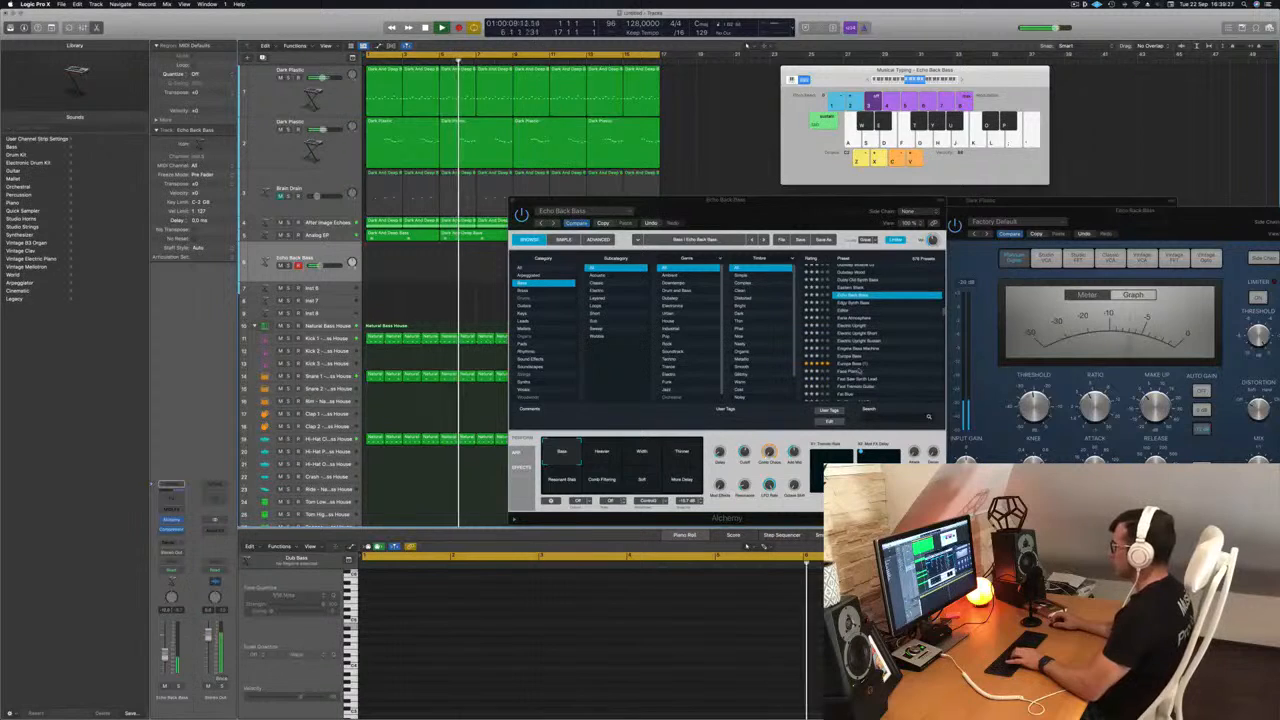
pyautogui.click(848, 363)
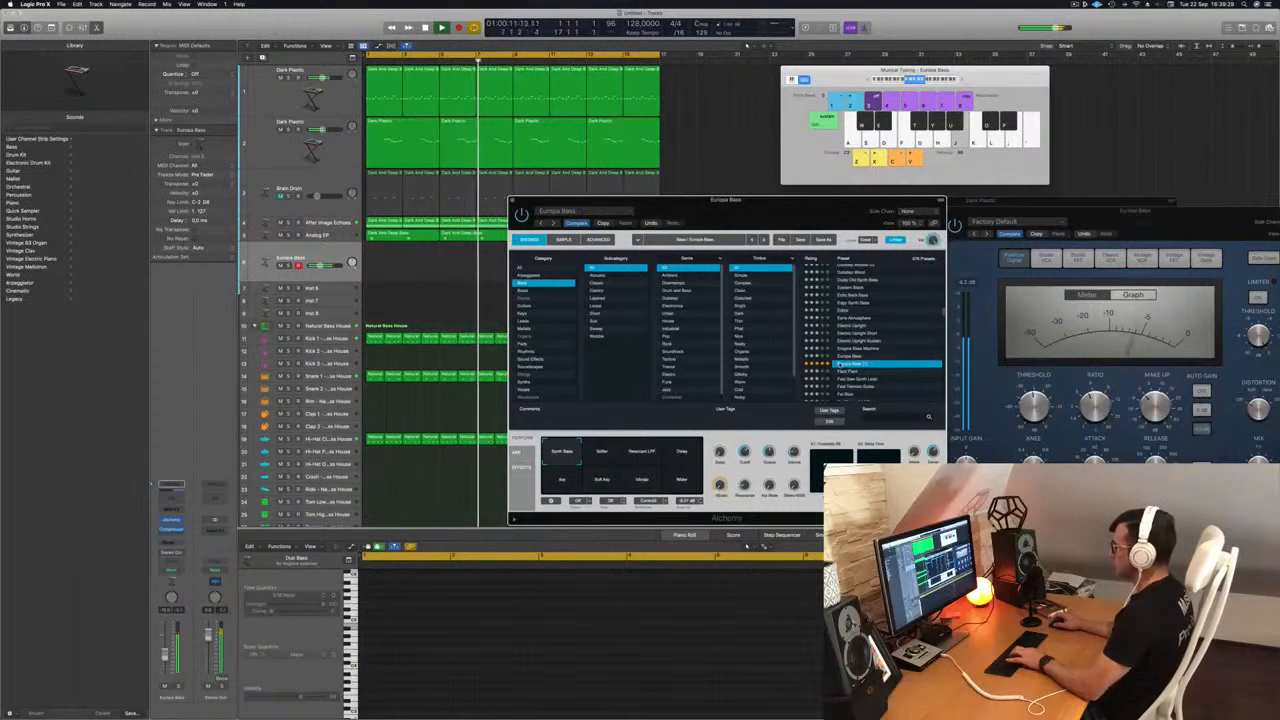
pyautogui.press('Down')
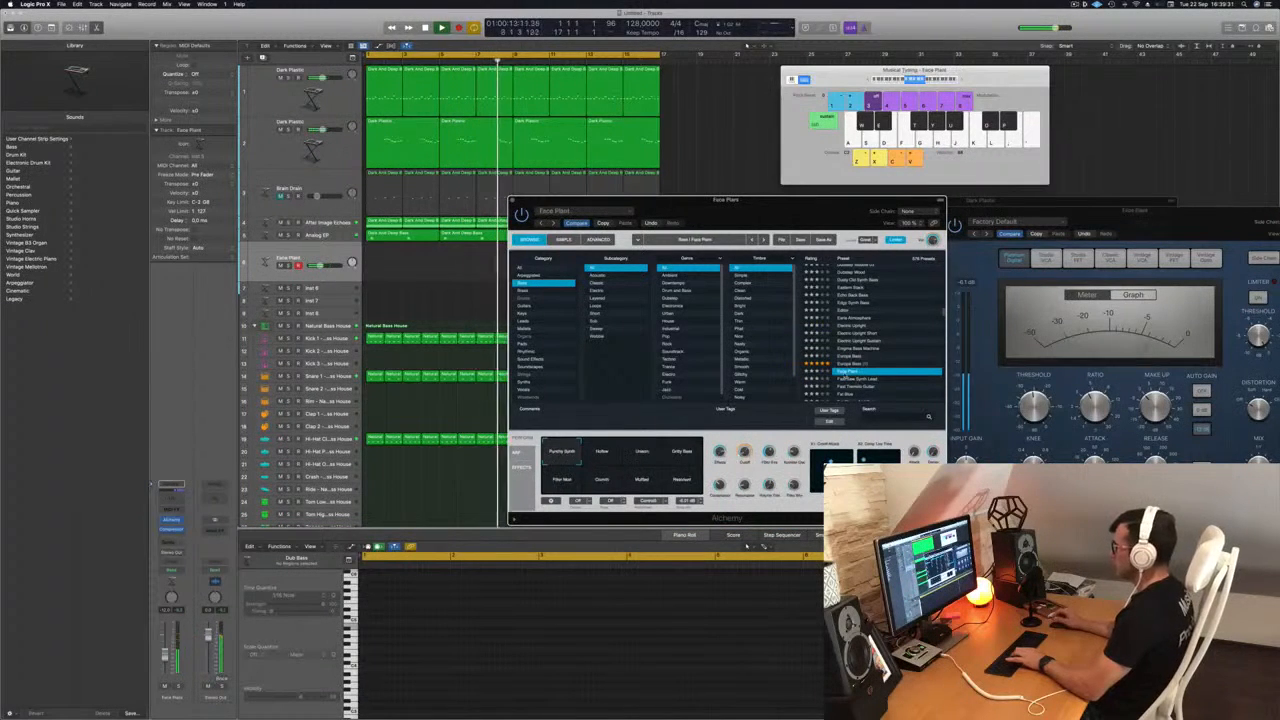
pyautogui.scroll(-2, 897, 345)
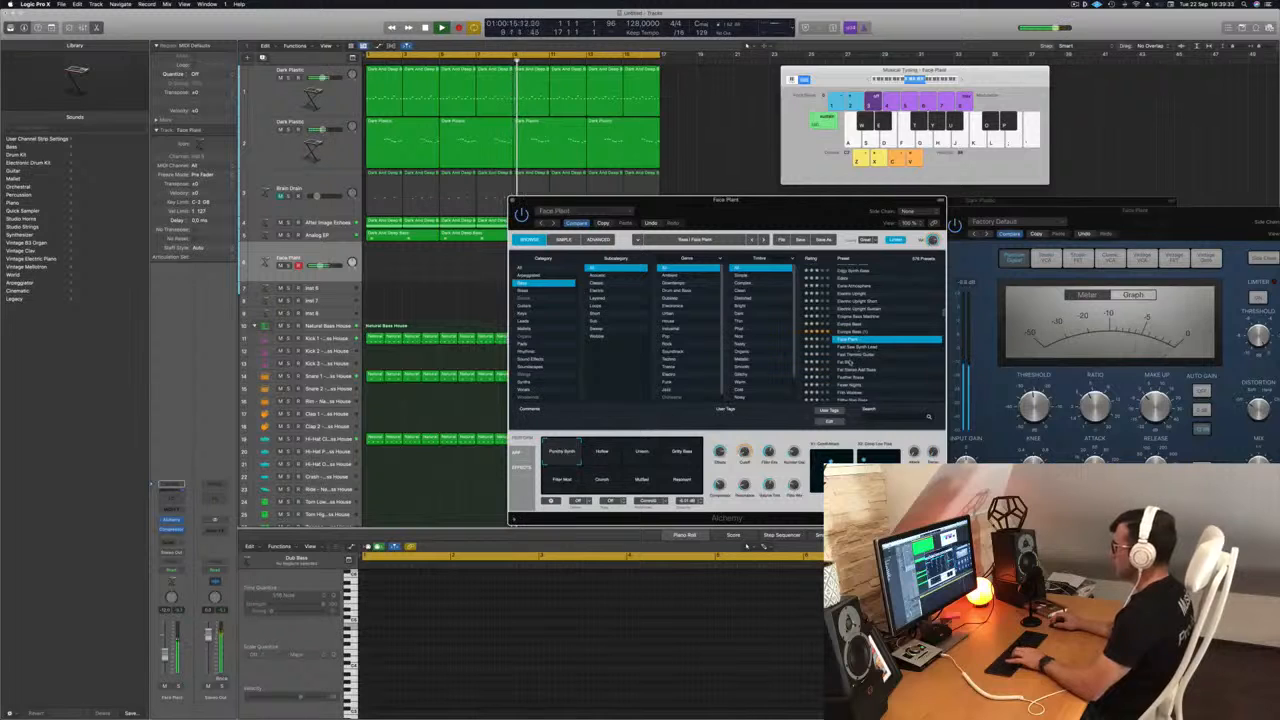
pyautogui.press('Down')
pyautogui.press('Down')
pyautogui.press('Down')
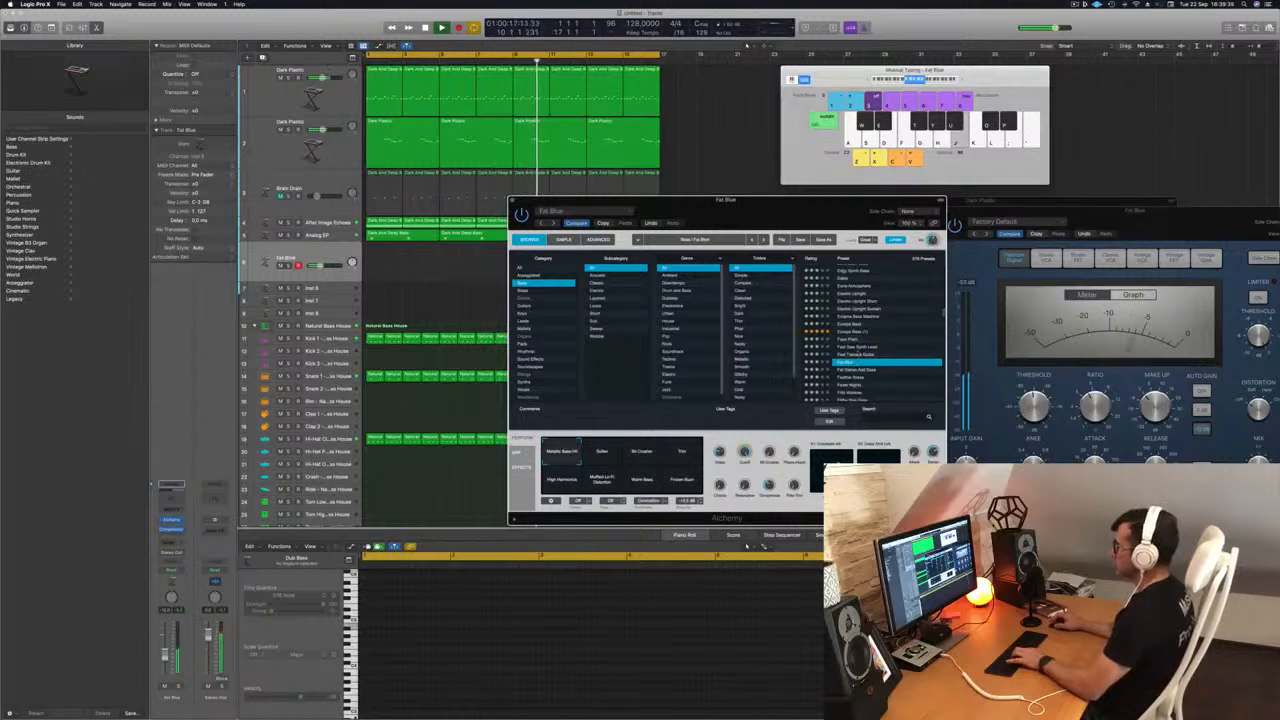
# Try the Deep Thump Bass and Deep Synth Bass presets, switching Deep Synth Bass to its Tight variation
pyautogui.scroll(10, 869, 340)
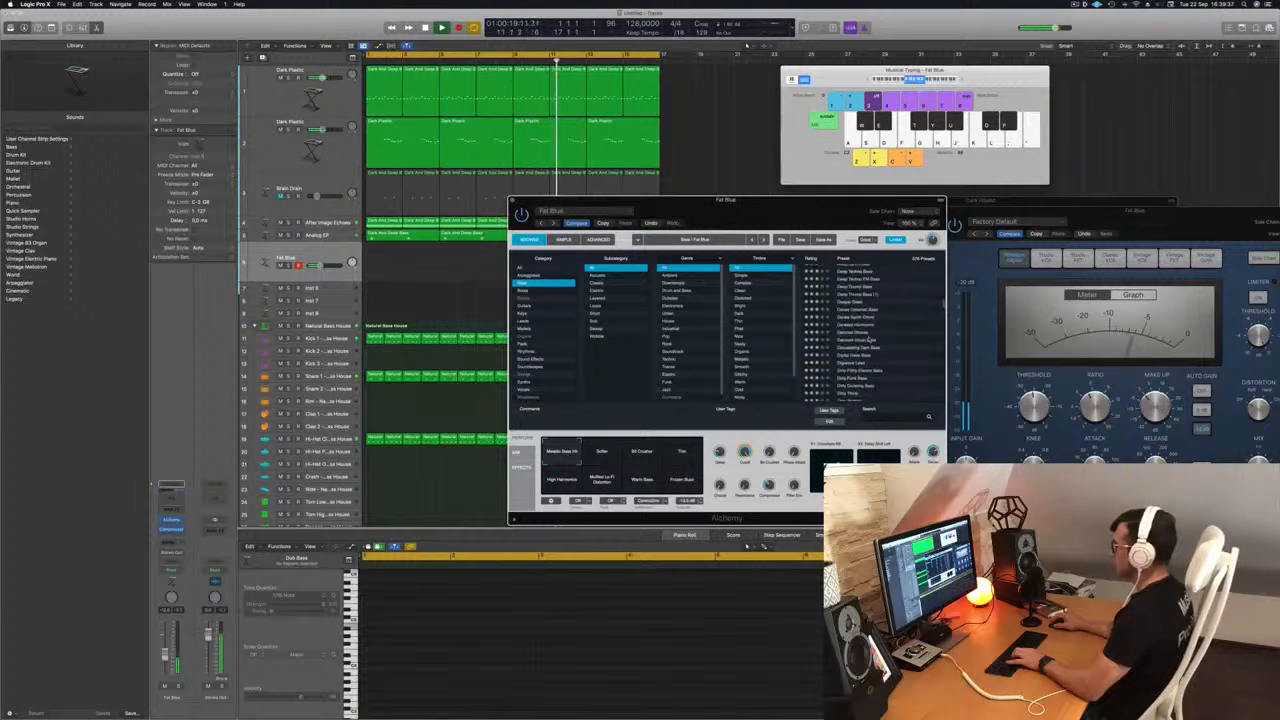
pyautogui.click(856, 287)
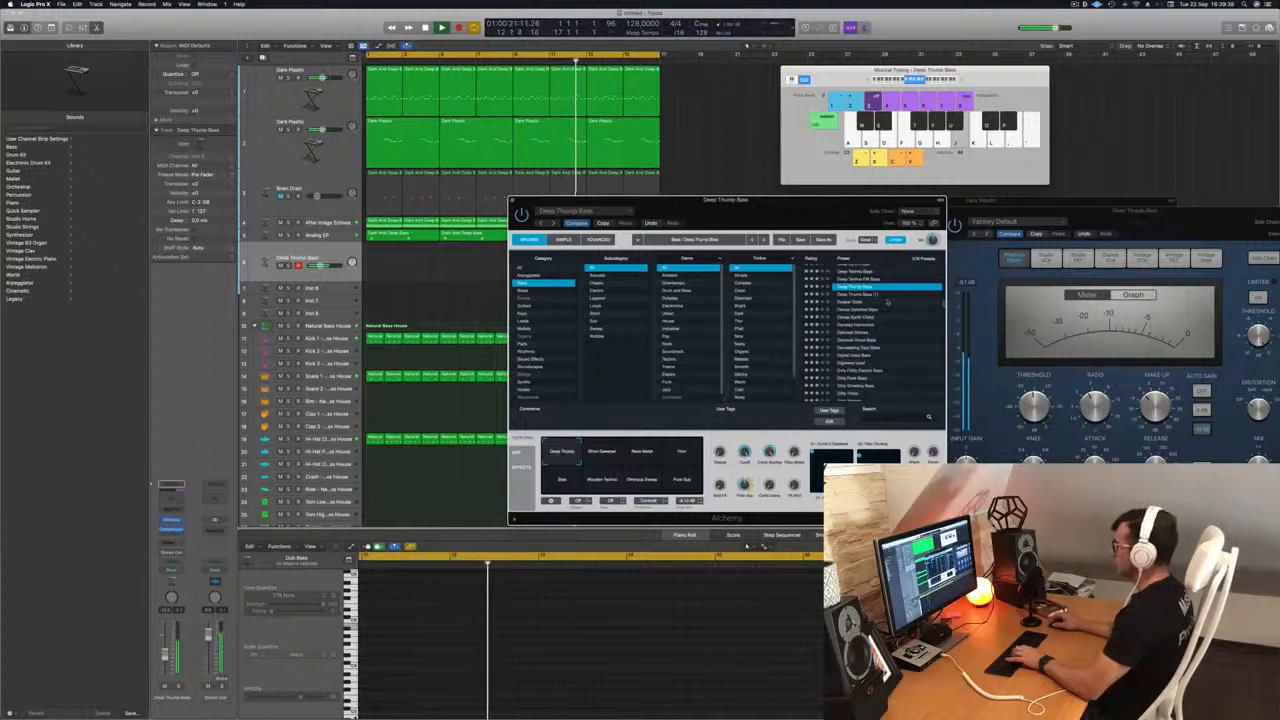
pyautogui.scroll(2, 886, 302)
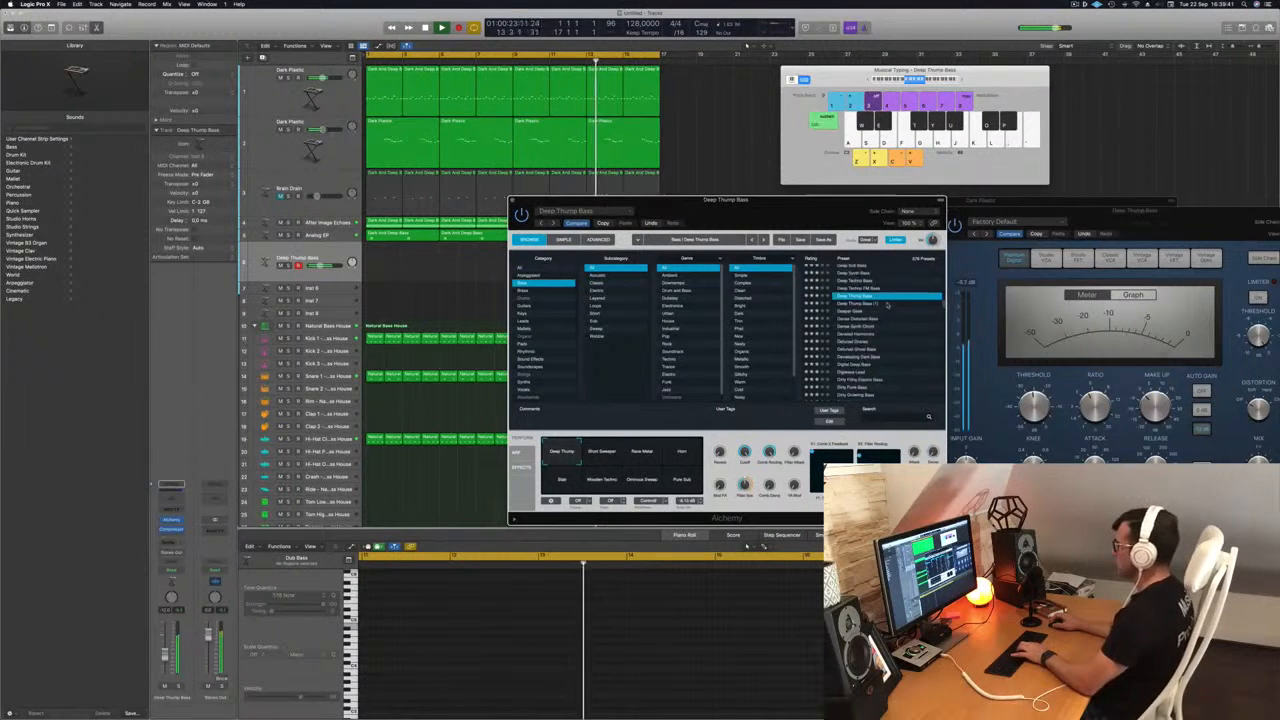
pyautogui.click(858, 286)
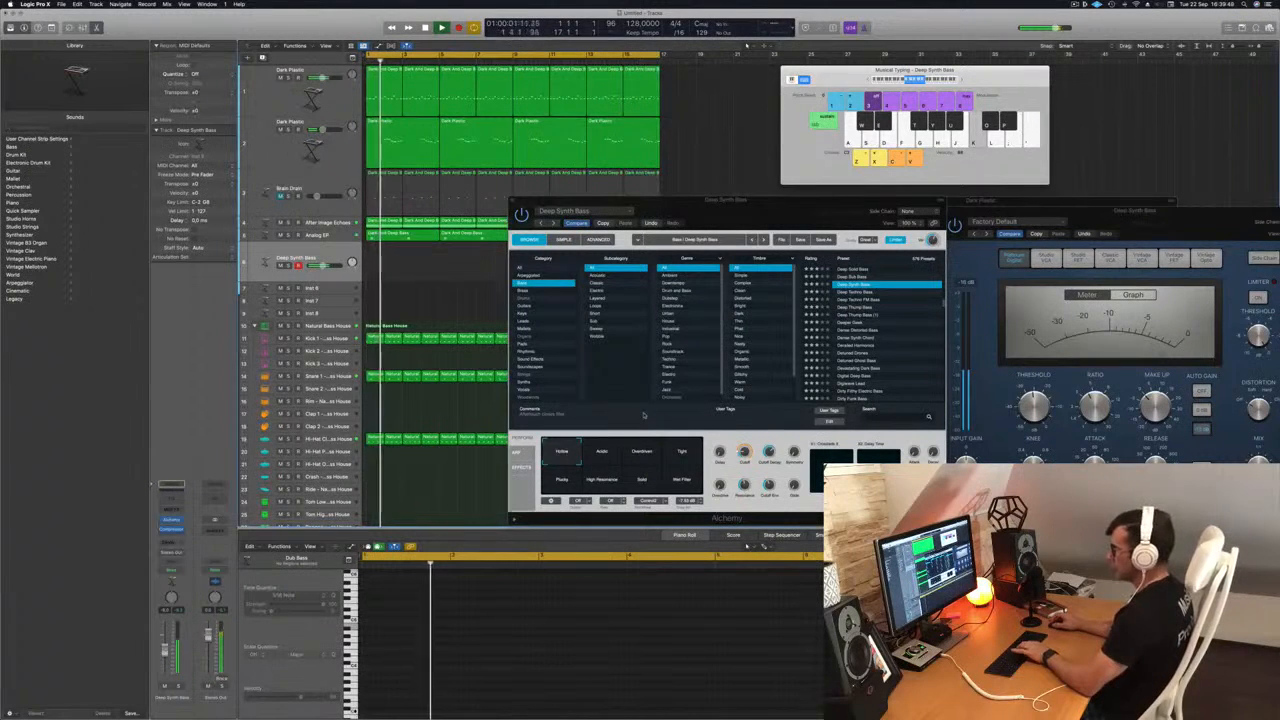
pyautogui.click(680, 455)
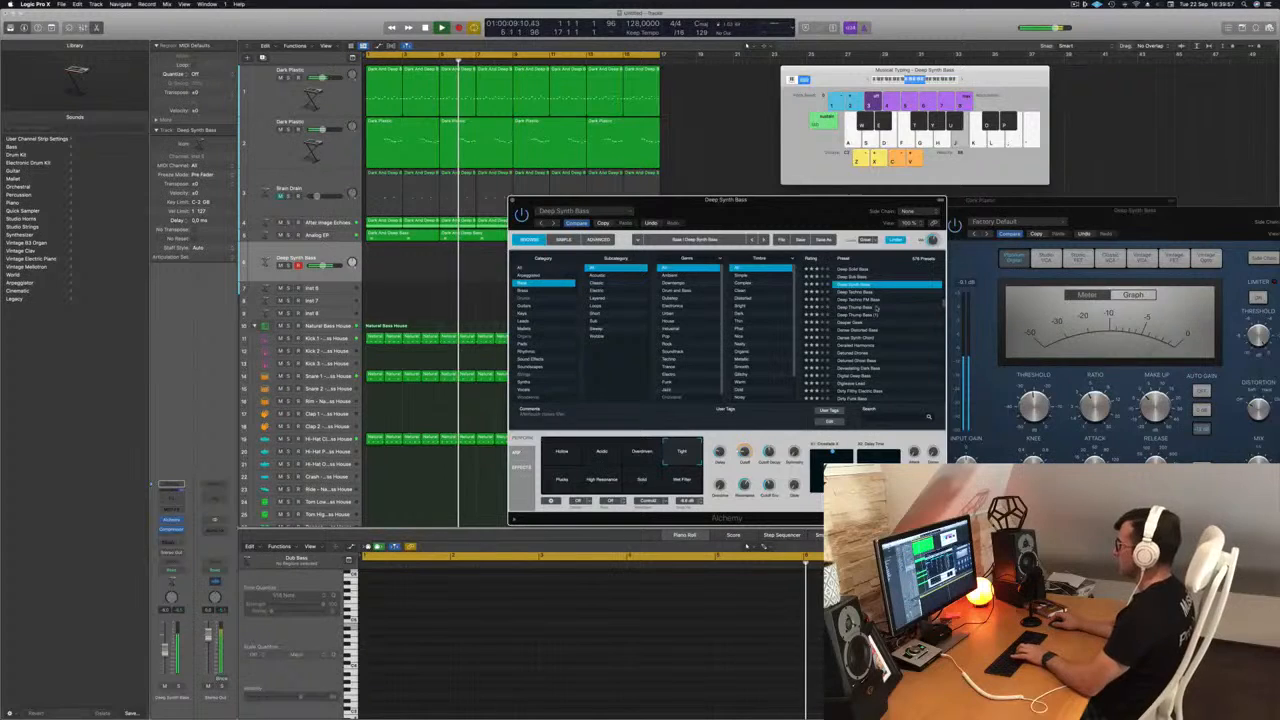
# Audition the Deep Plucks and Deep Bass Patterns presets on the bass track
pyautogui.scroll(4, 877, 308)
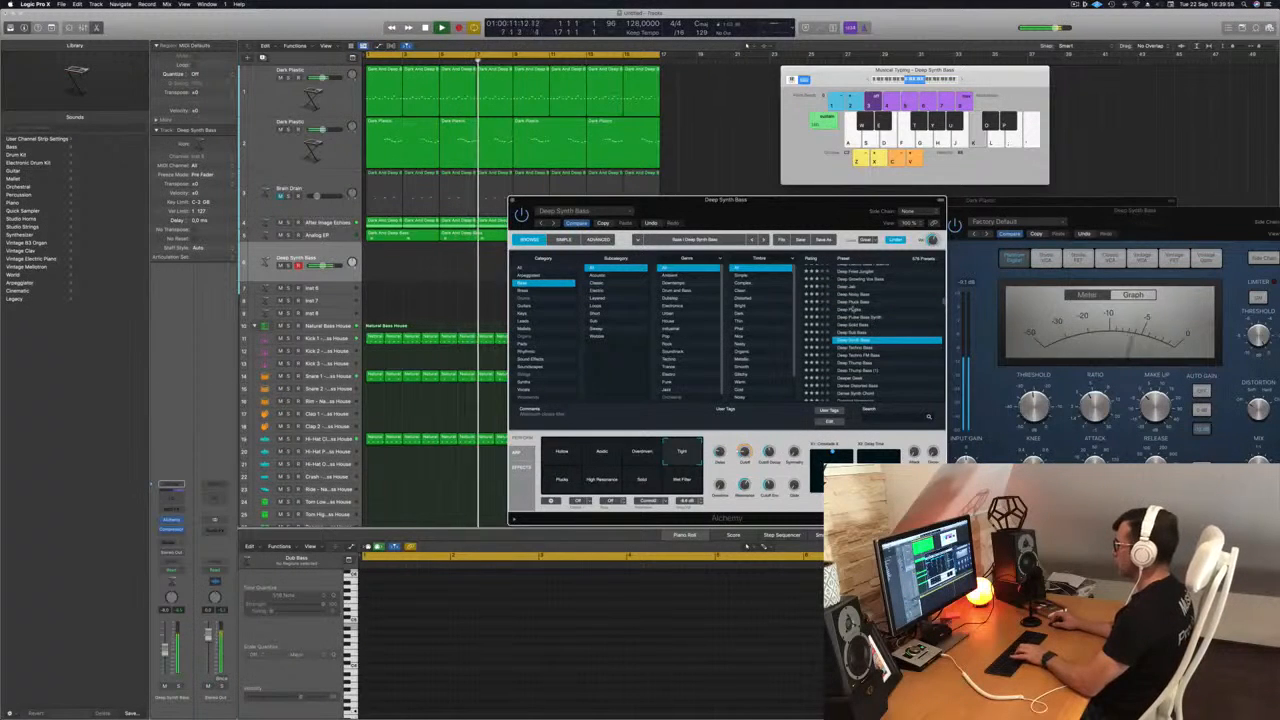
pyautogui.click(855, 310)
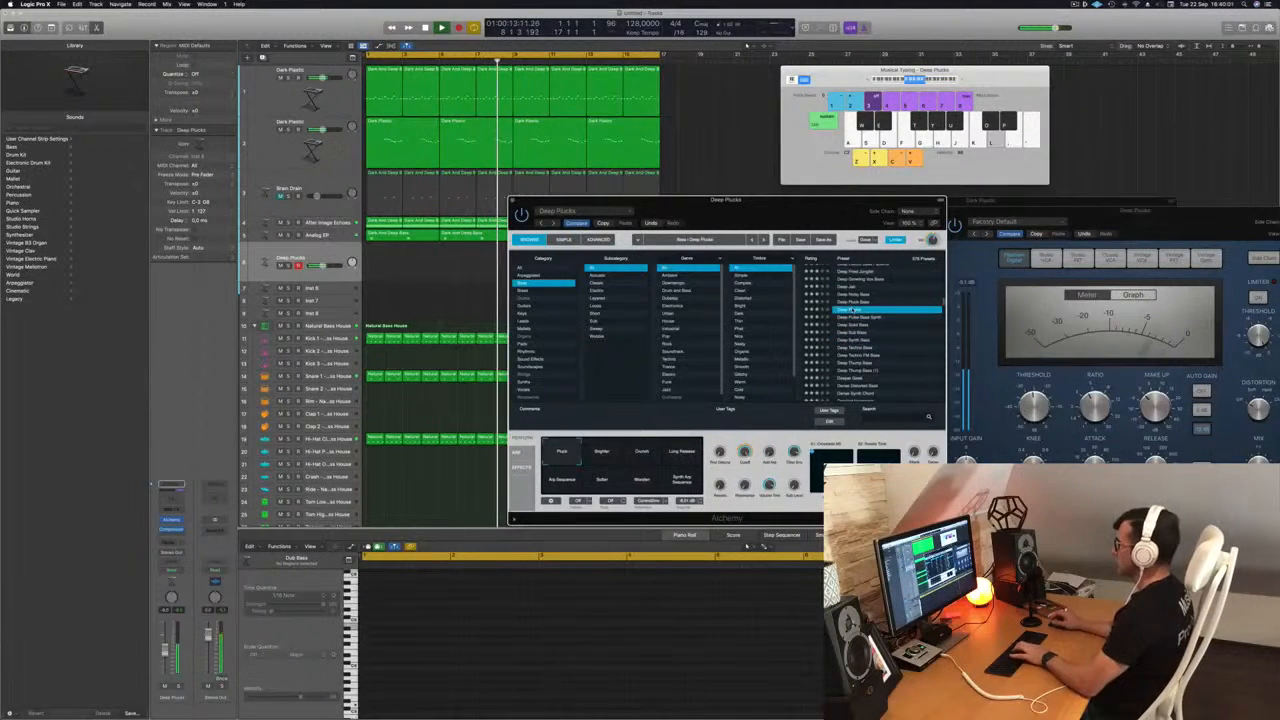
pyautogui.scroll(5, 855, 310)
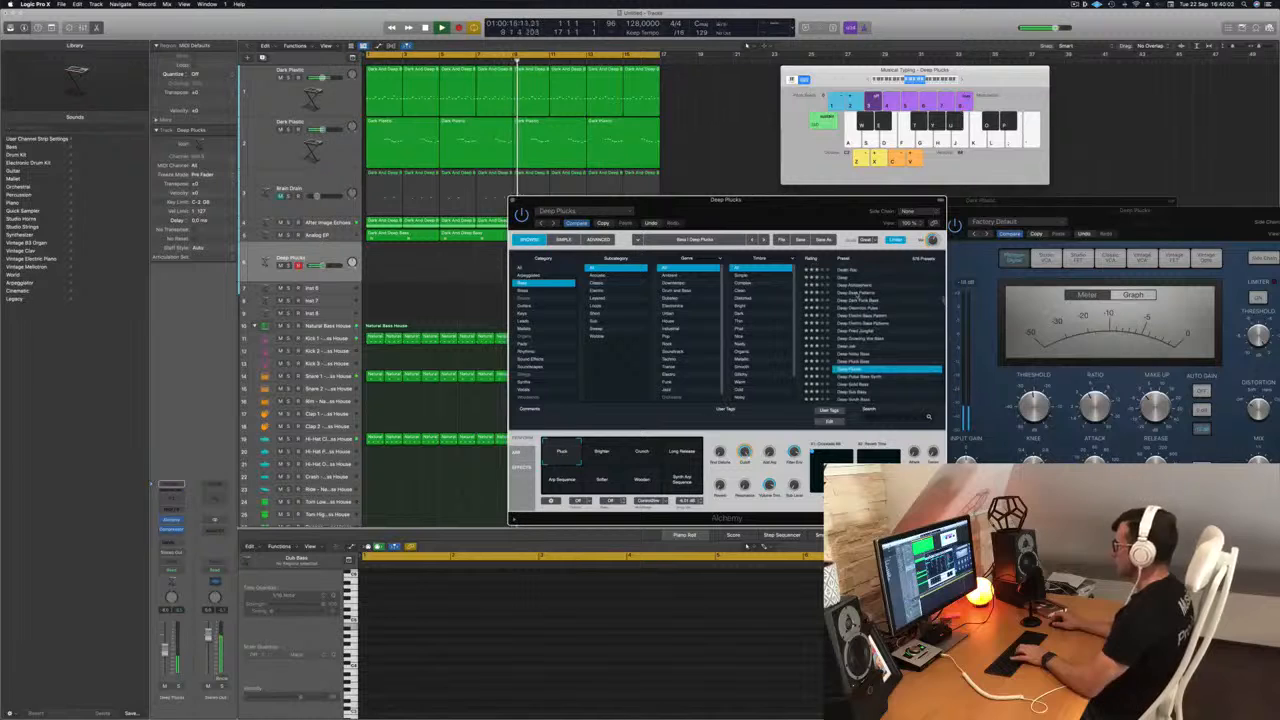
pyautogui.click(857, 294)
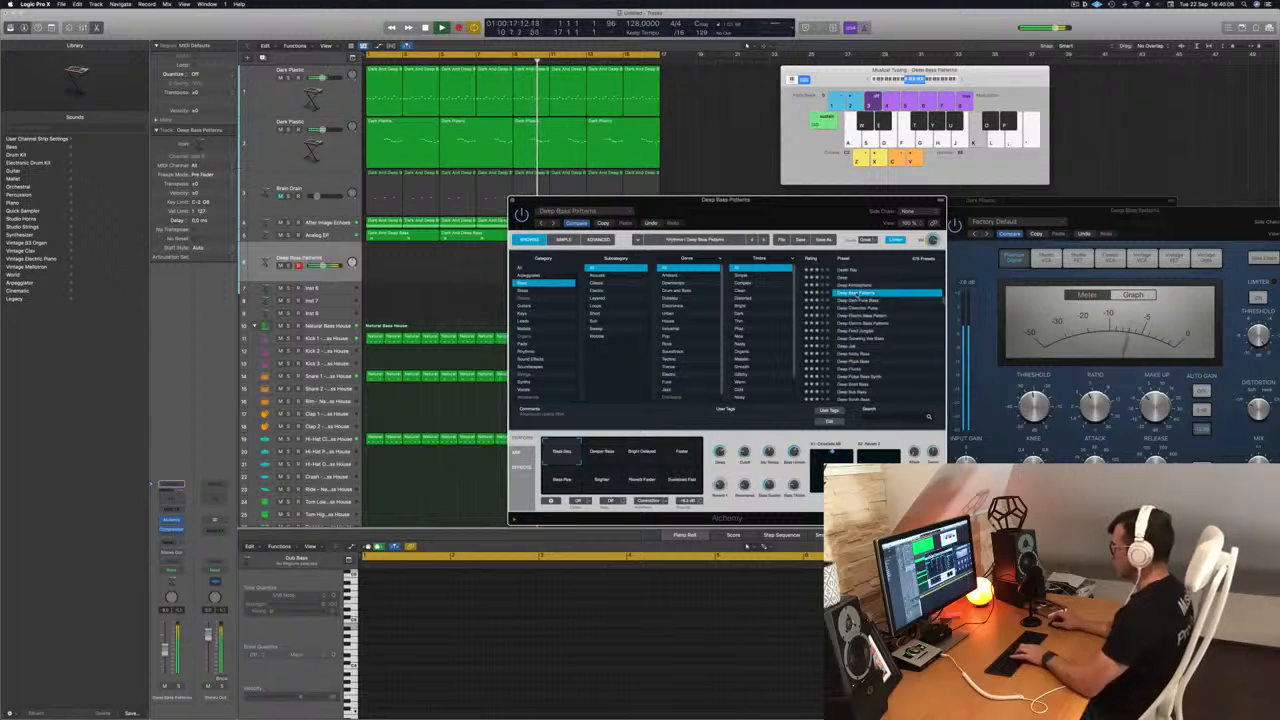
# Browse back to the bass presets starting with Dark and load Dark Drive Stack
pyautogui.scroll(3, 880, 320)
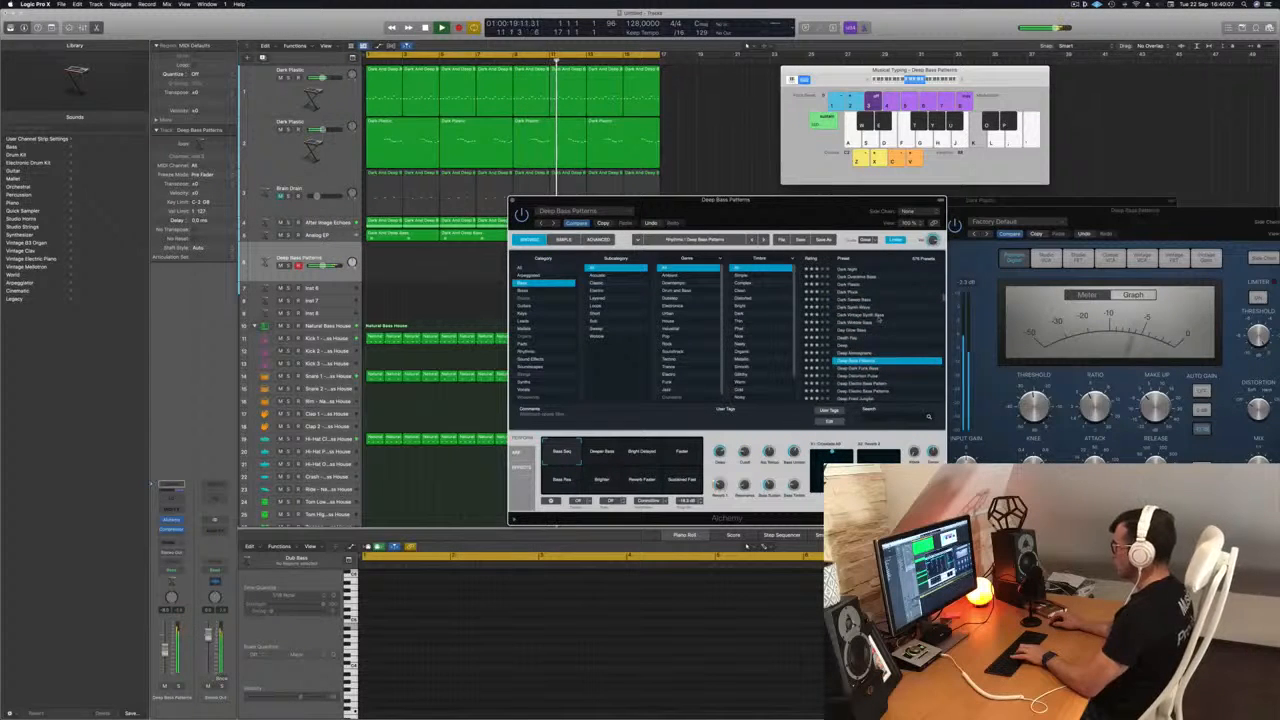
pyautogui.scroll(1, 885, 316)
pyautogui.scroll(1, 894, 316)
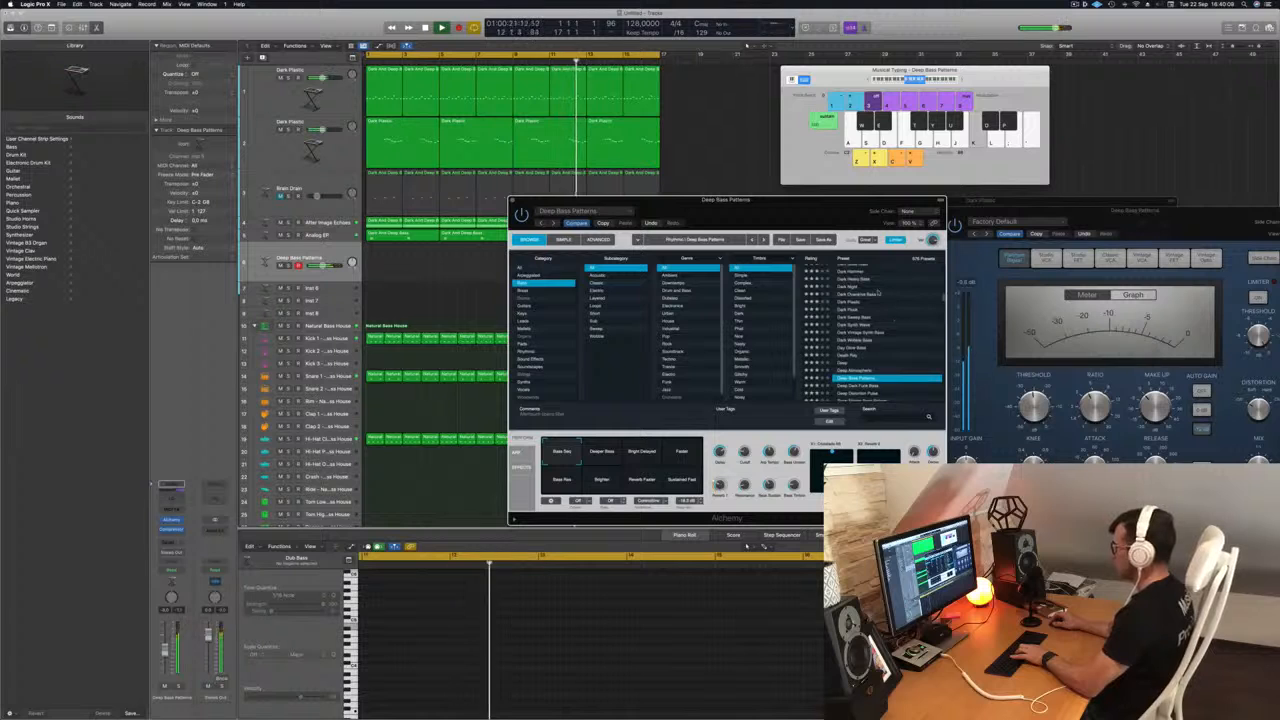
pyautogui.scroll(3, 878, 292)
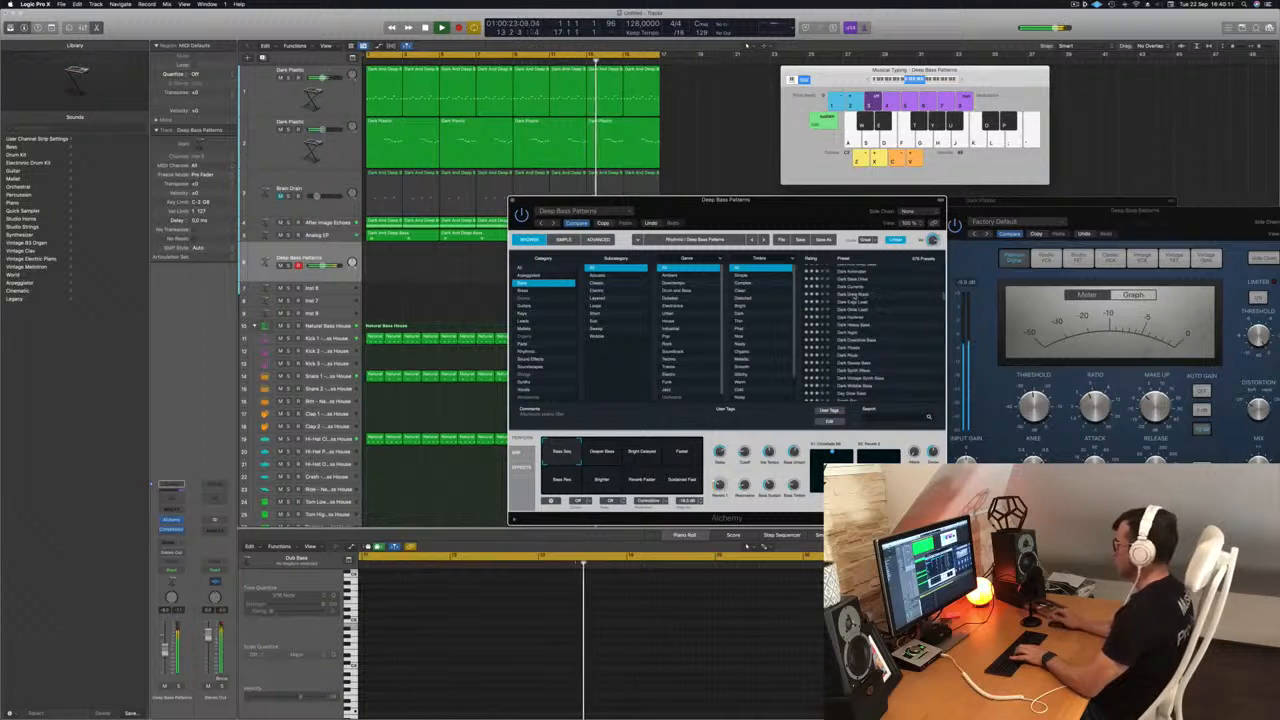
pyautogui.click(860, 295)
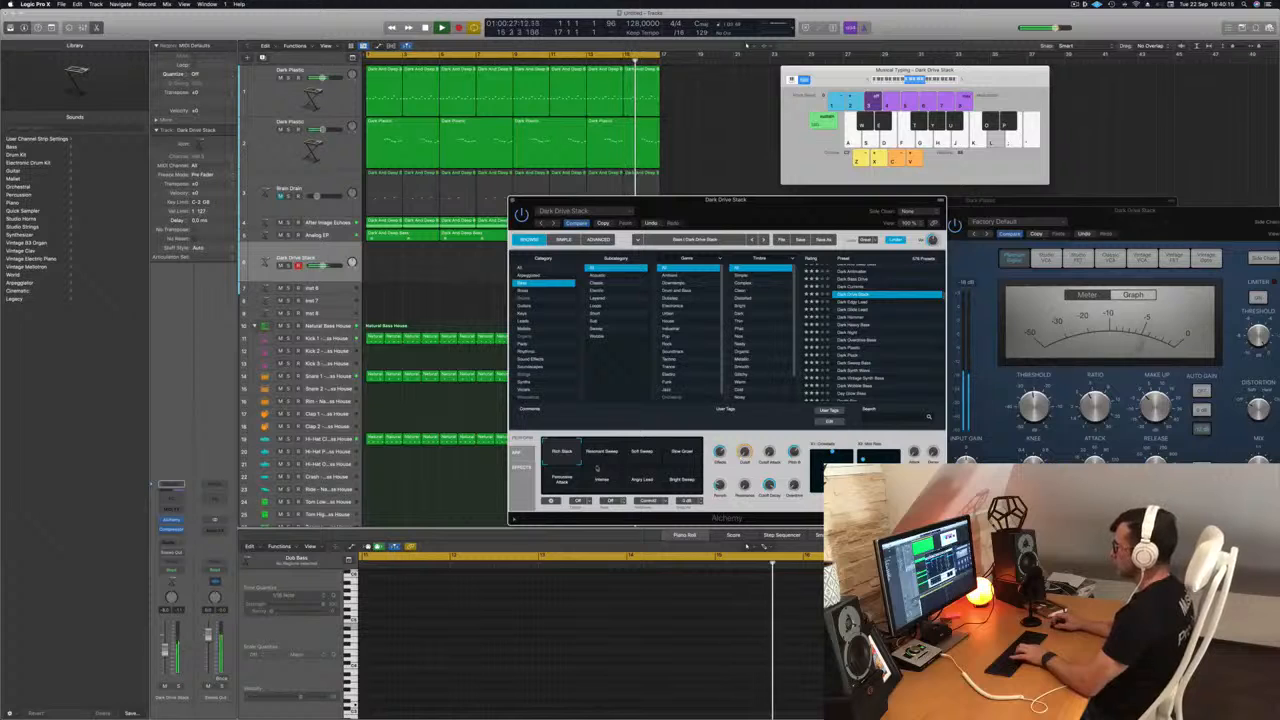
# Audition Dark Drive Stack's Resonant Sweep, Soft Sweep and adjacent slow variation, and raise the track's volume
pyautogui.click(600, 458)
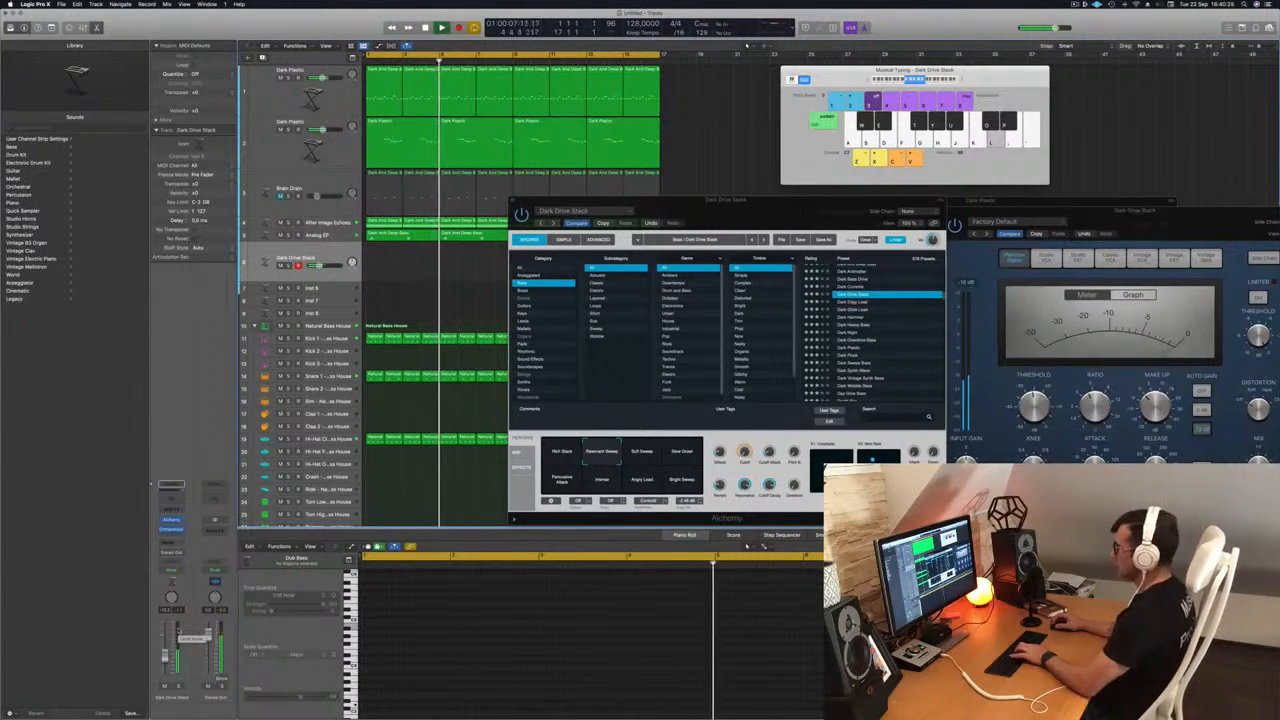
pyautogui.click(640, 455)
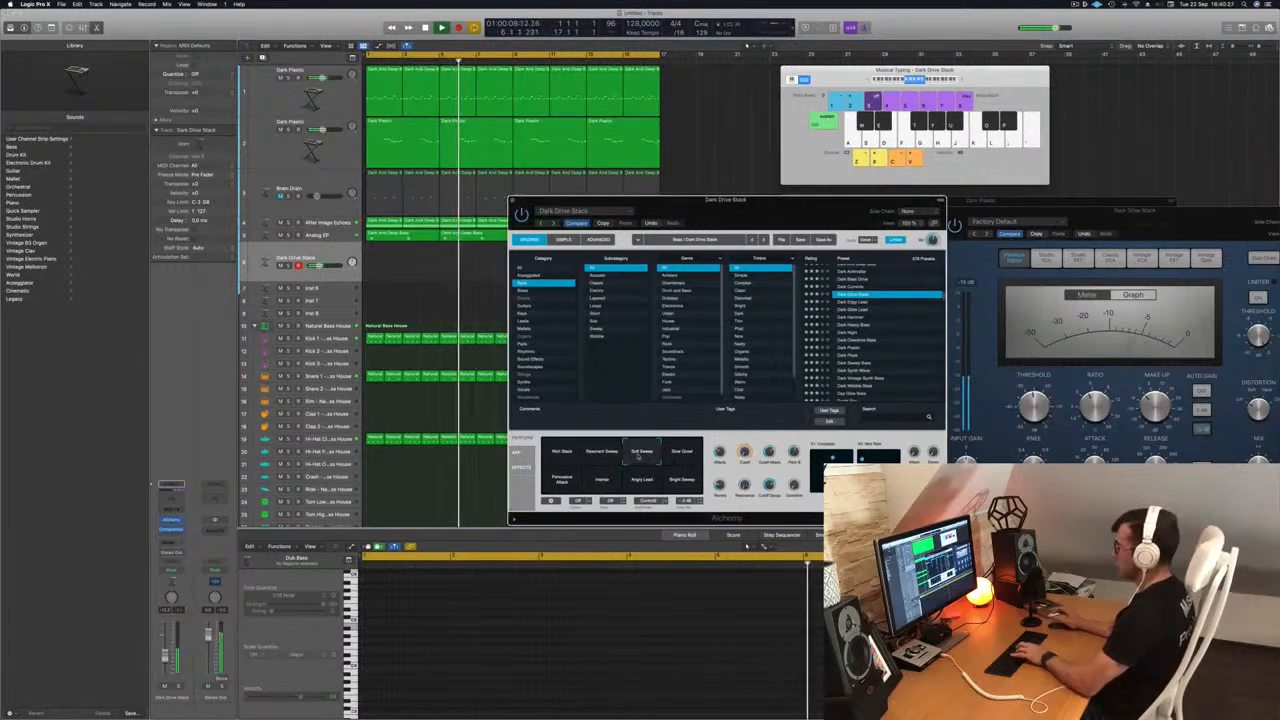
pyautogui.click(682, 452)
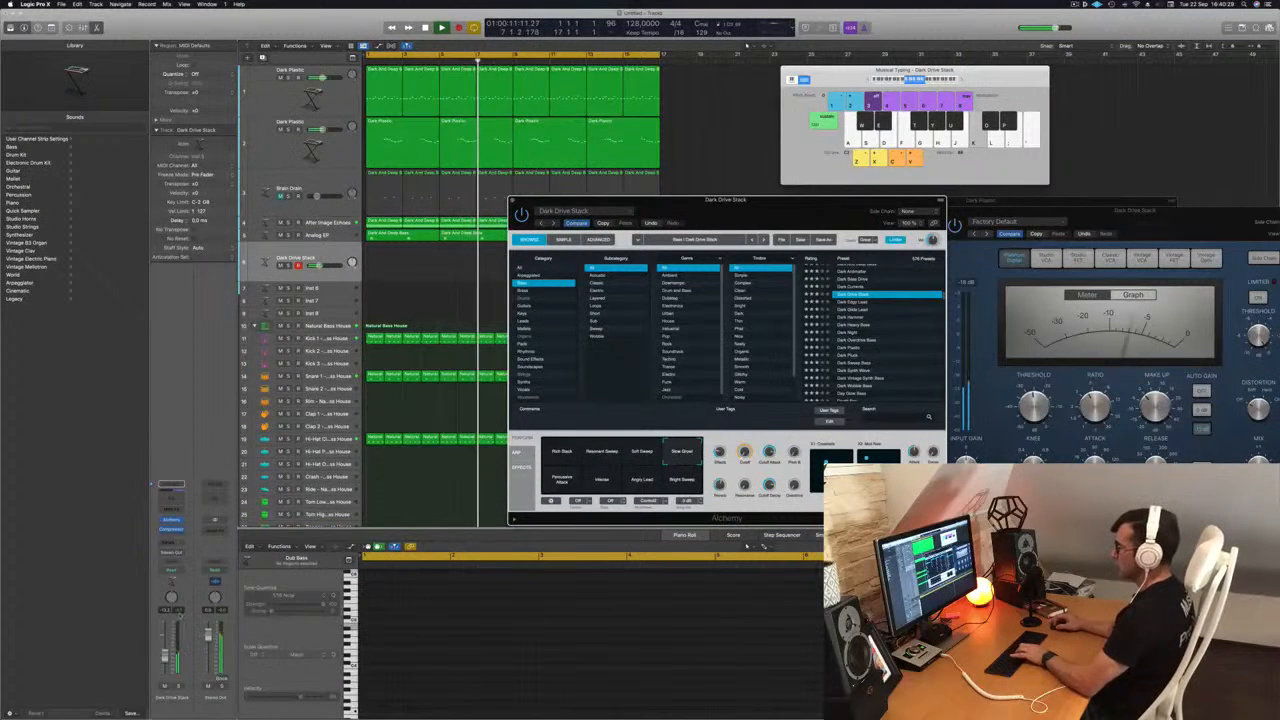
pyautogui.moveTo(165, 656); pyautogui.dragTo(165, 643)
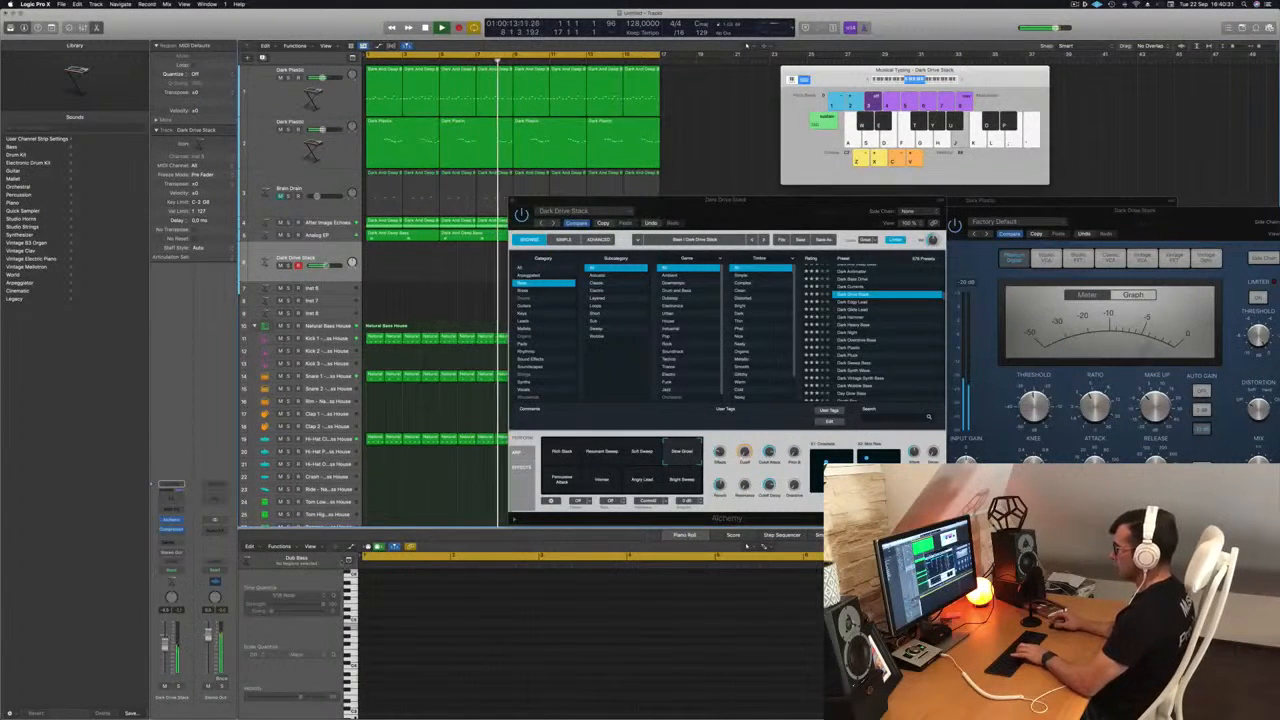
# Compare Dark Drive Stack's Rich Stack, Percussive Attack, Intense, Angry Lead and Bright Sweep variations and return to Percussive Attack
pyautogui.click(562, 453)
pyautogui.click(561, 483)
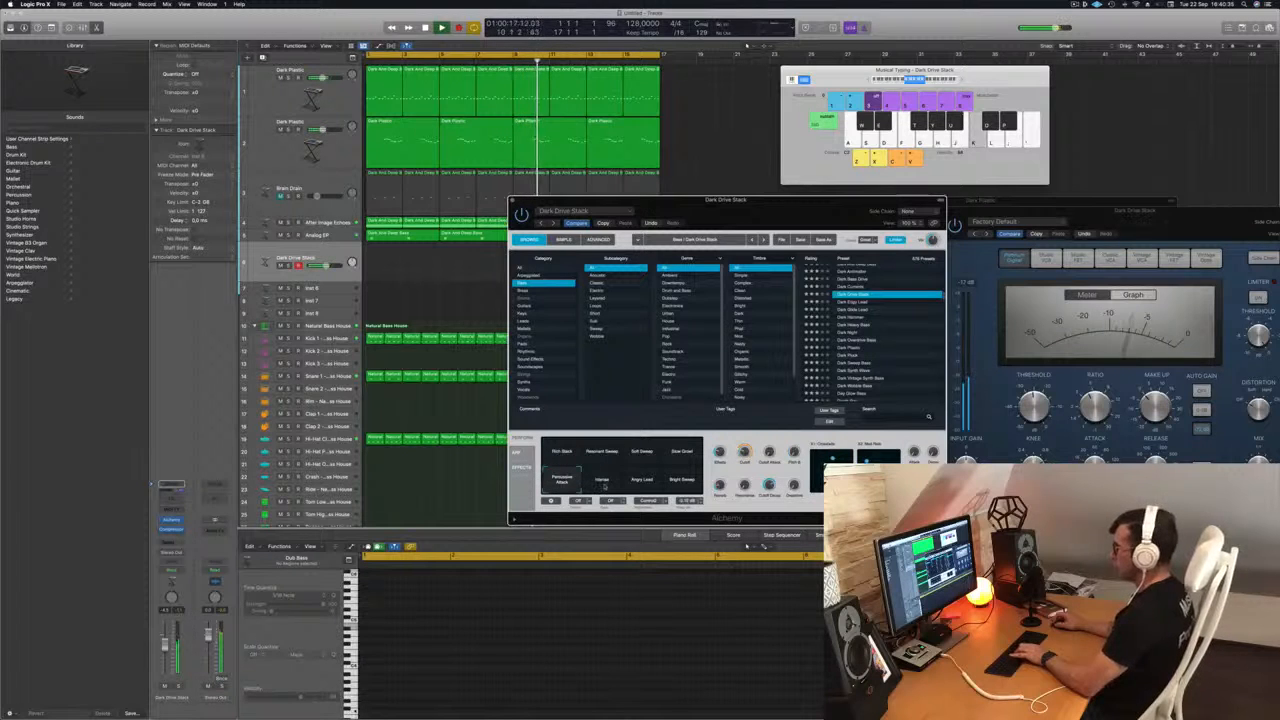
pyautogui.click(603, 484)
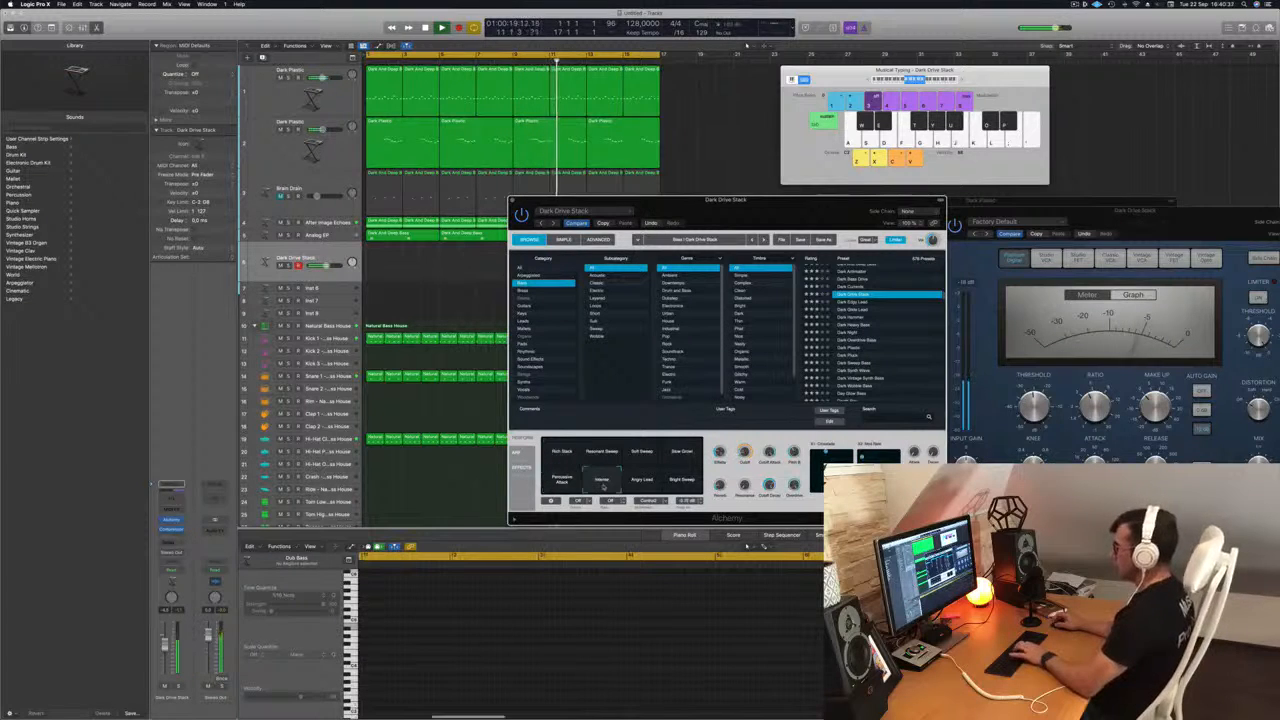
pyautogui.click(643, 482)
pyautogui.click(683, 484)
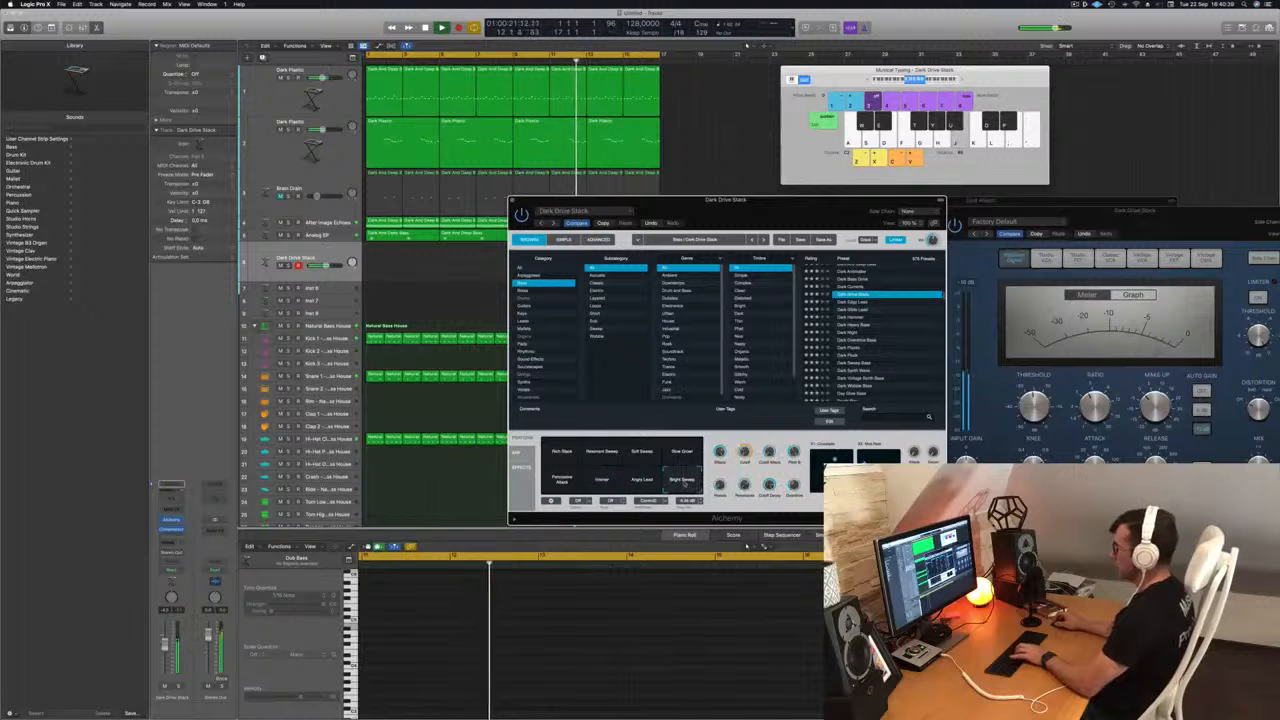
pyautogui.click(560, 477)
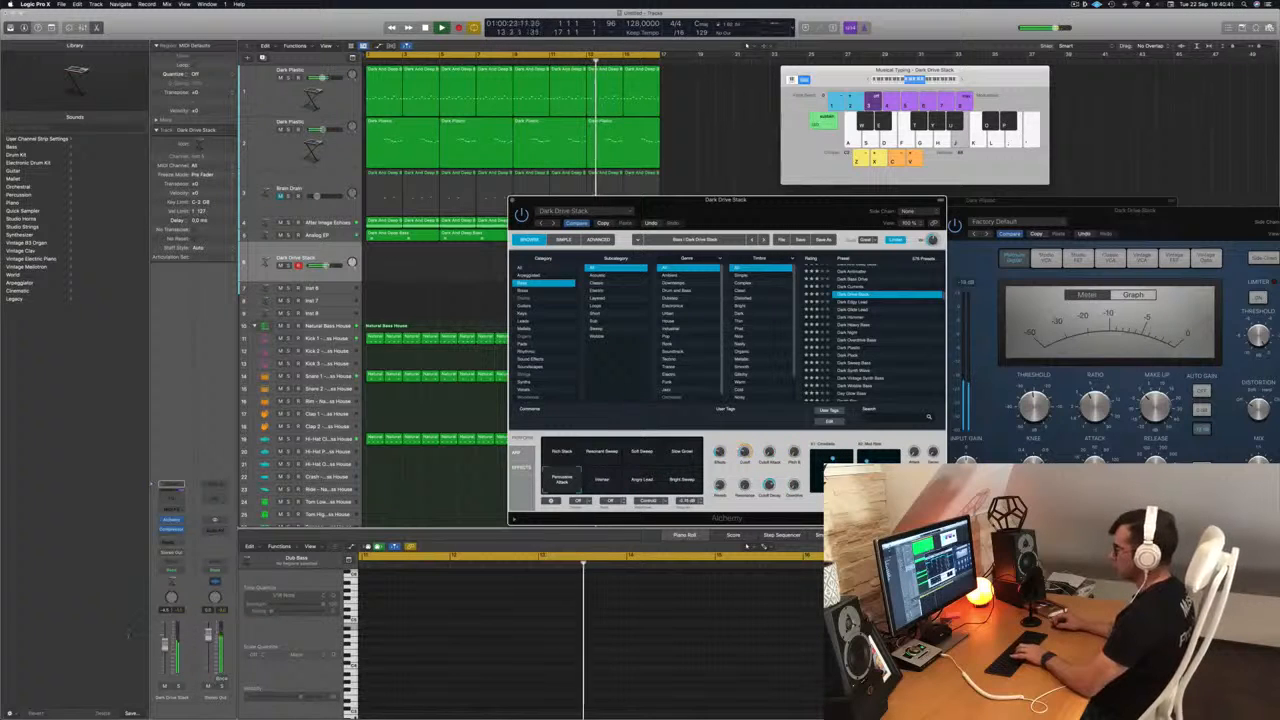
pyautogui.click(415, 497)
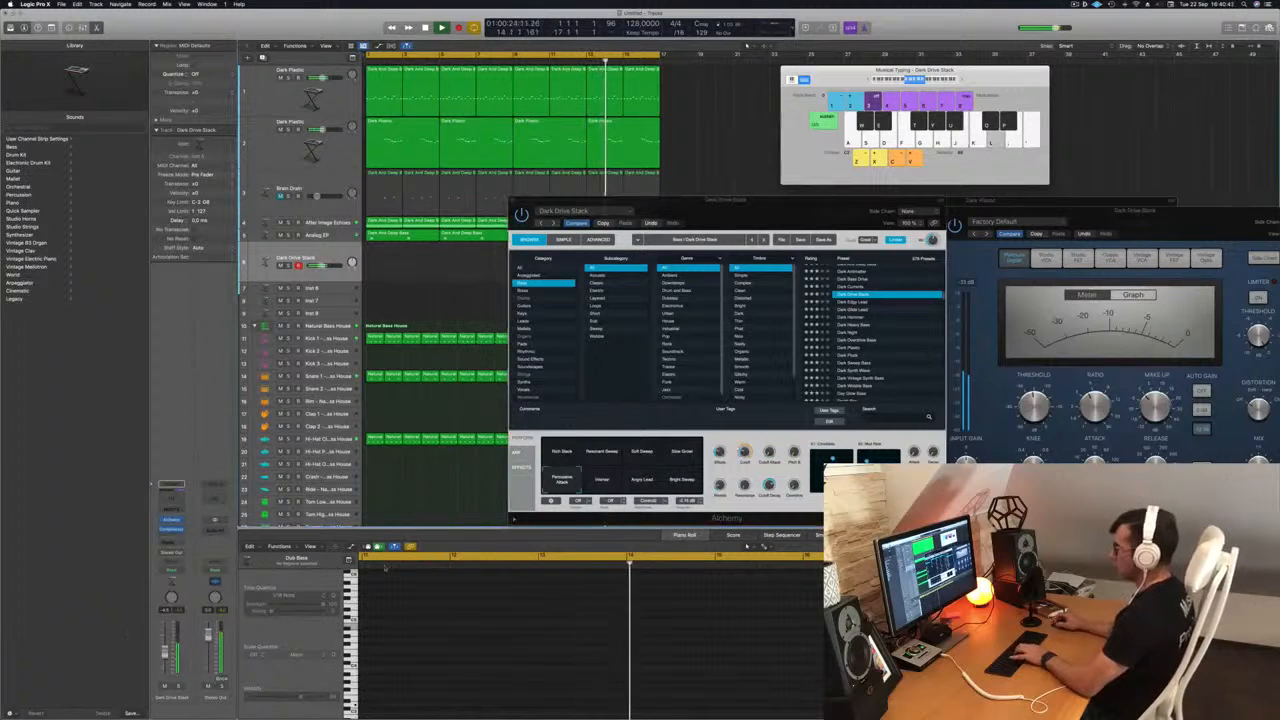
# Compare Dark Drive Stack's Rich Stack and Soft Sweep variations again and switch to Resonant Sweep
pyautogui.click(561, 450)
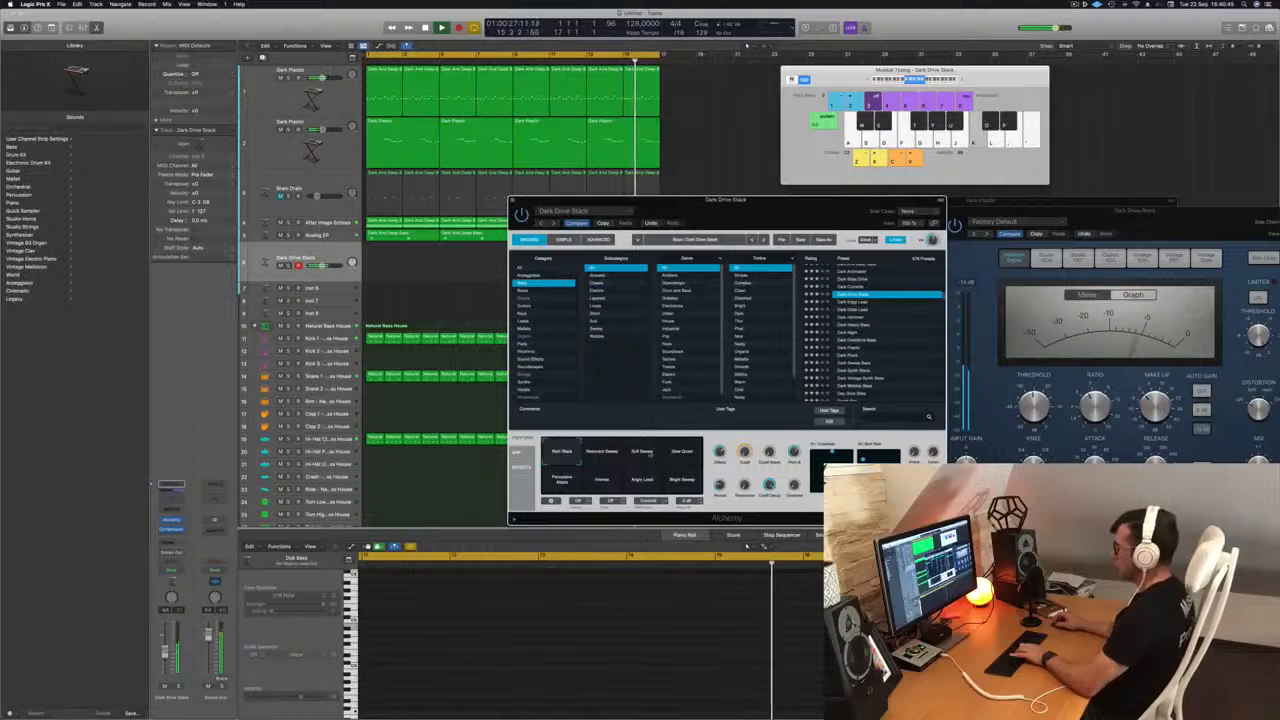
pyautogui.click(645, 453)
pyautogui.click(595, 454)
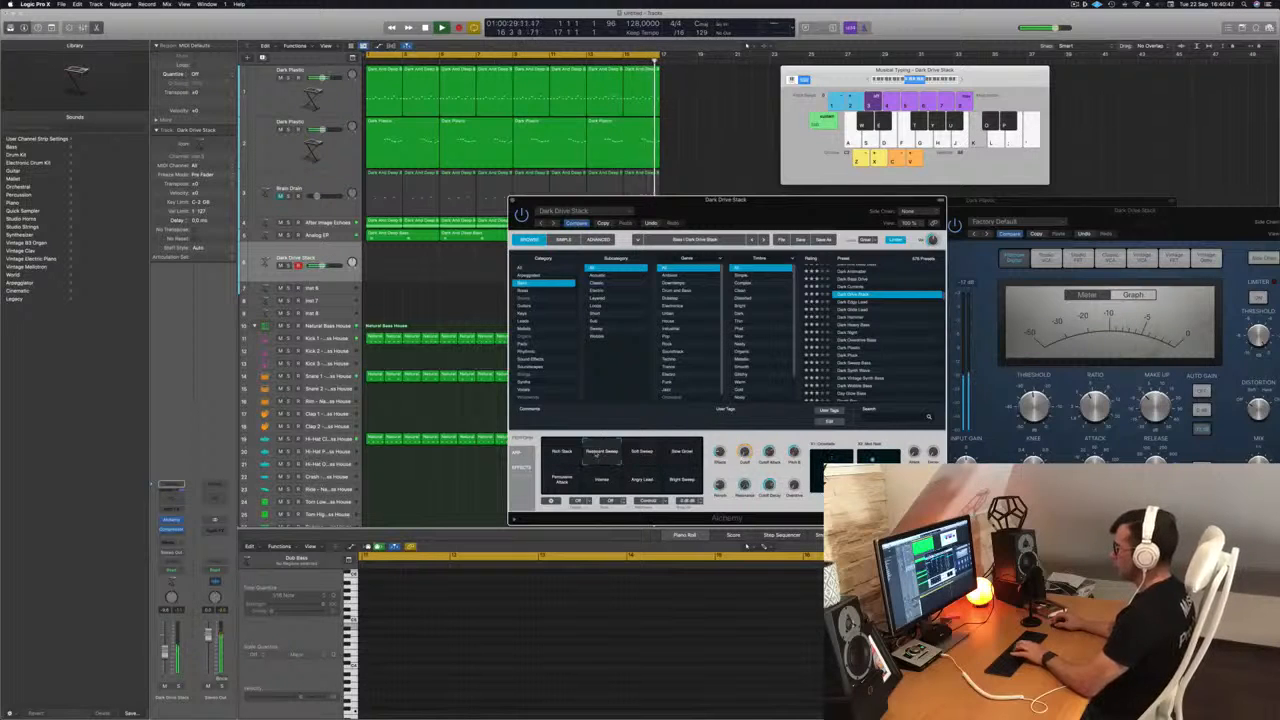
pyautogui.click(682, 453)
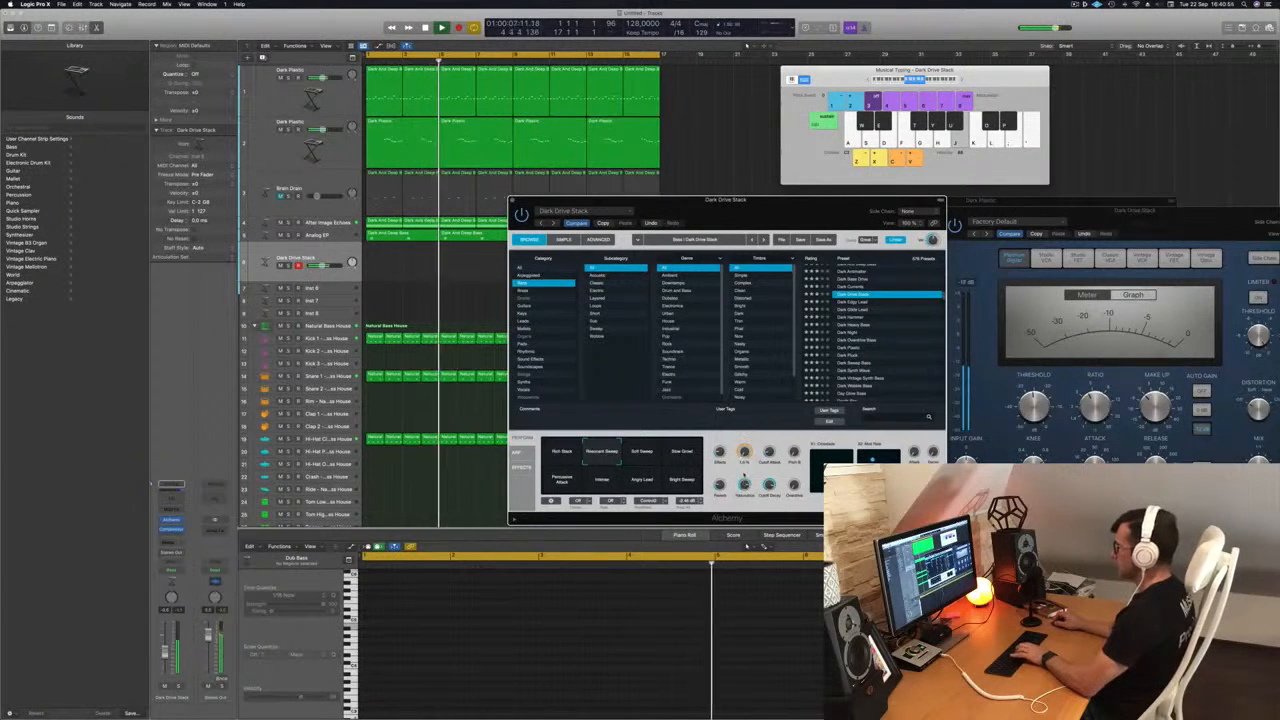
# Audition the bass presets Cutting Saw Bass, Cutting Bass, Concussion Bass and Combined Bass on the side-chained bass track
pyautogui.scroll(3, 861, 335)
pyautogui.click(855, 302)
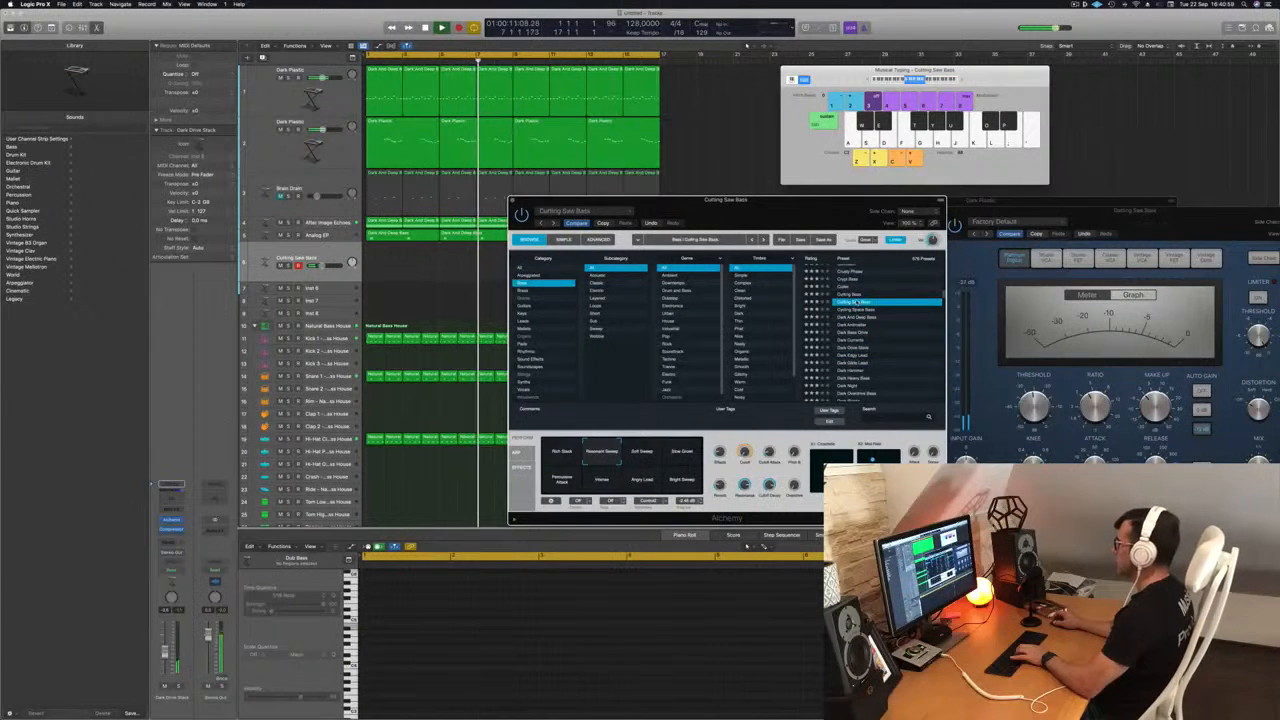
pyautogui.click(851, 295)
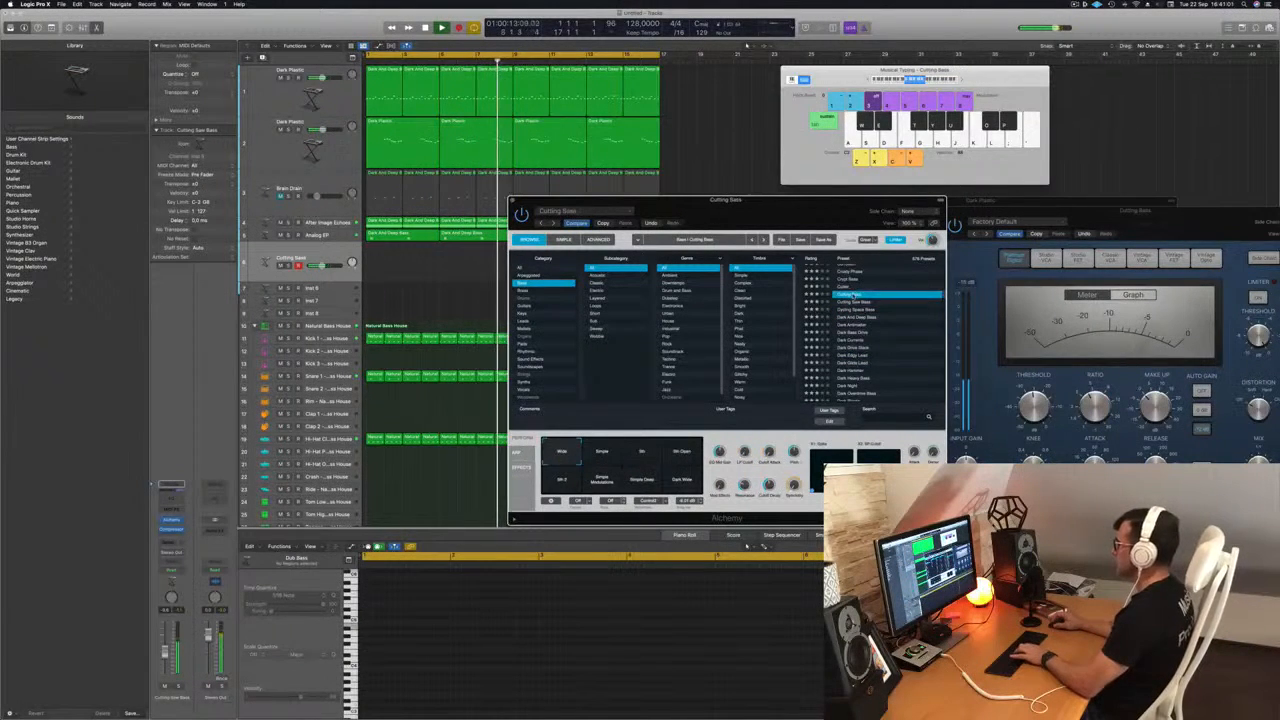
pyautogui.scroll(3, 880, 318)
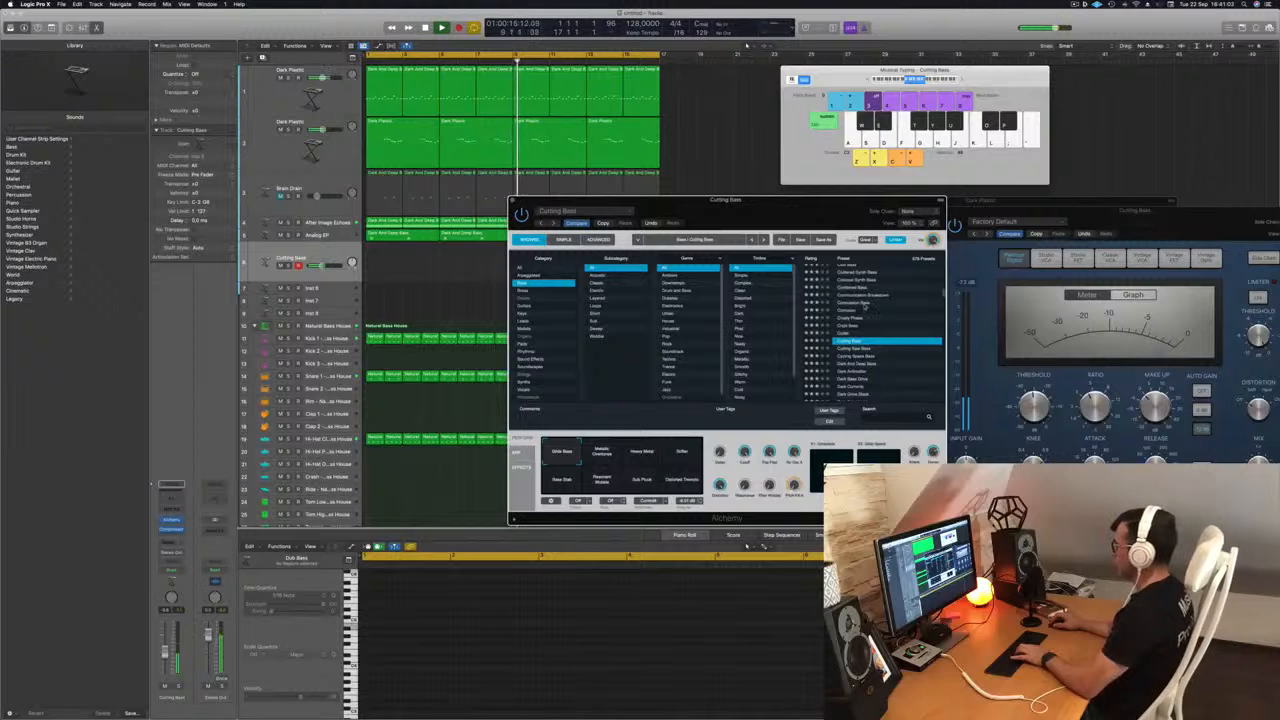
pyautogui.click(863, 303)
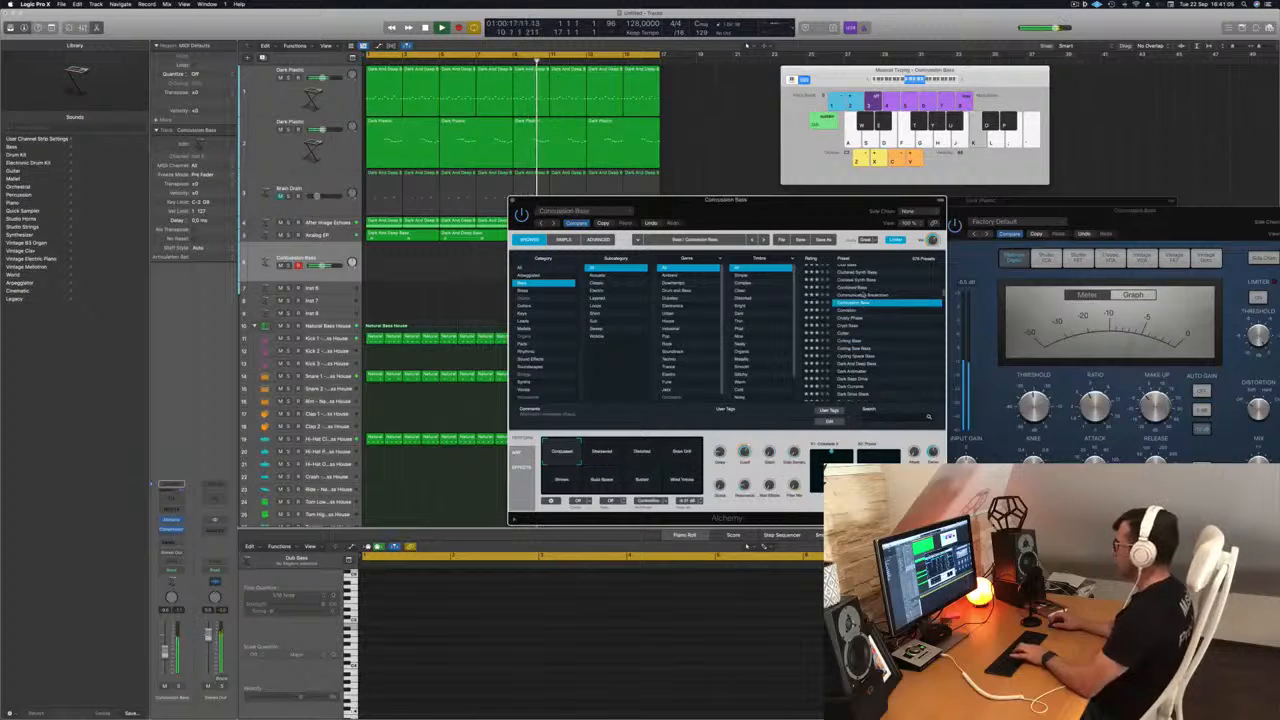
pyautogui.click(858, 289)
# Browse back to the bass presets starting with Classic and audition Classic Lead Bass and Classic Funk Boogie Bass
pyautogui.scroll(3, 864, 315)
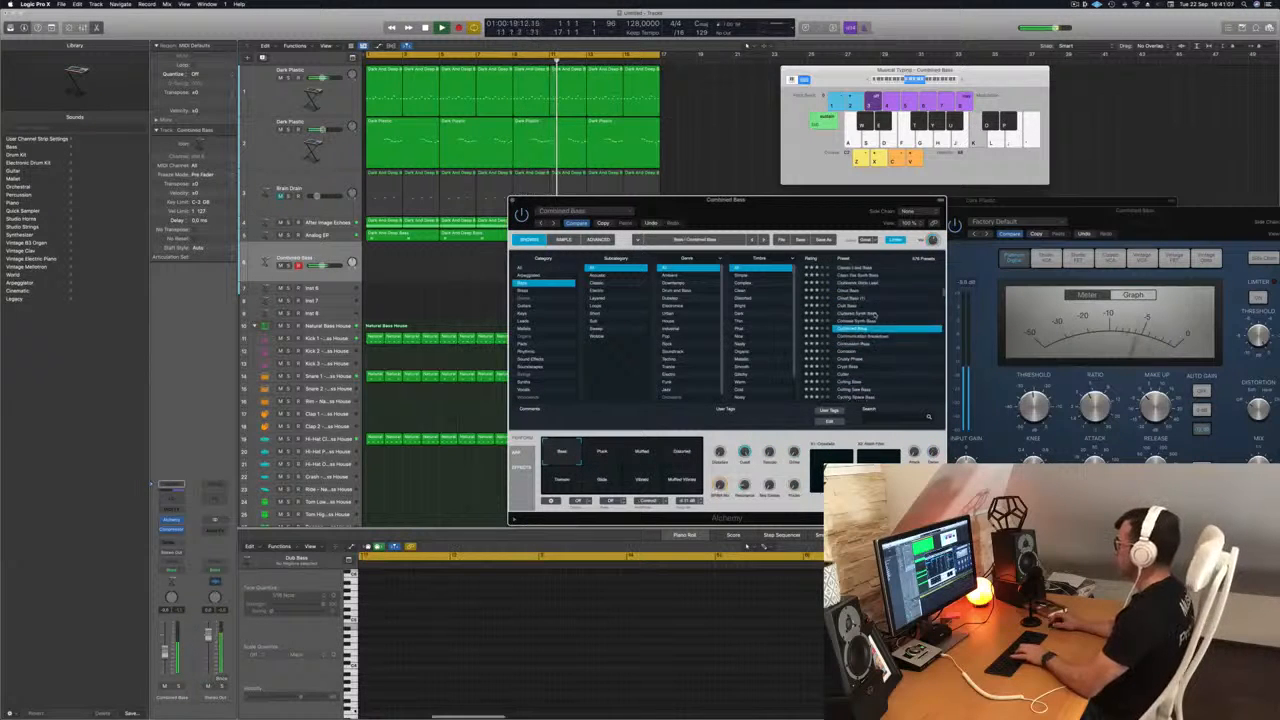
pyautogui.scroll(2, 883, 318)
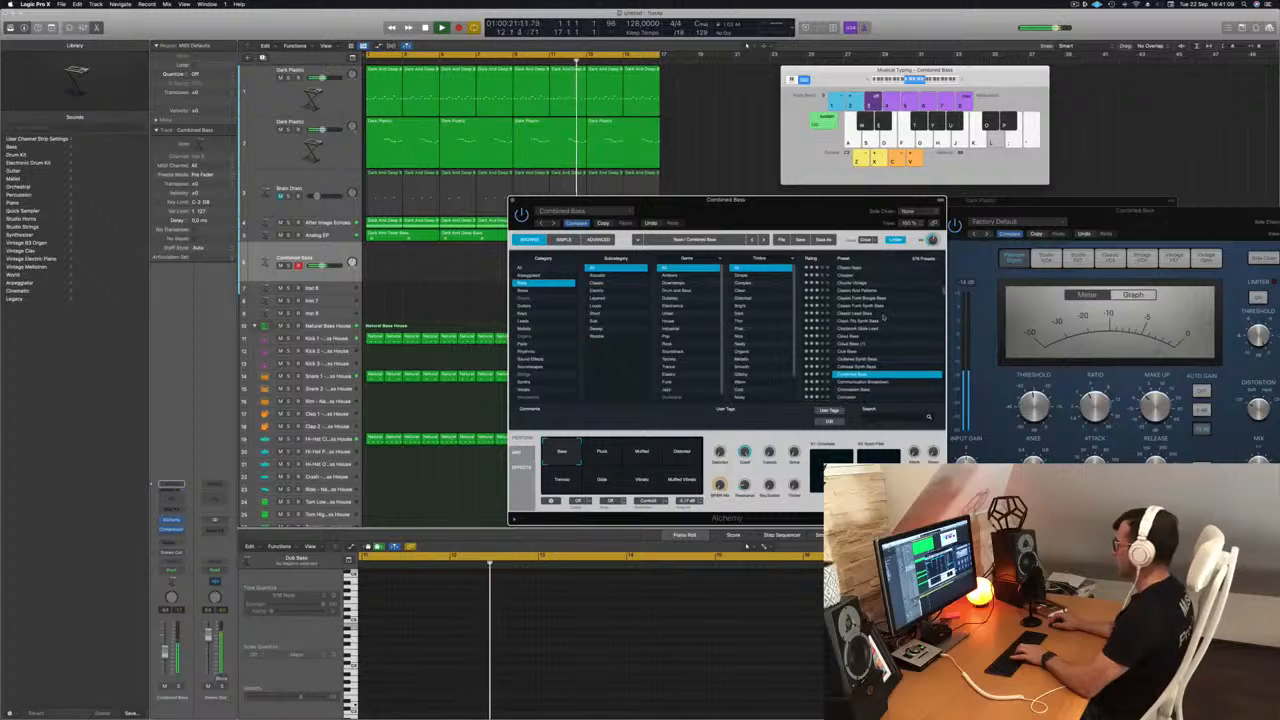
pyautogui.click(856, 313)
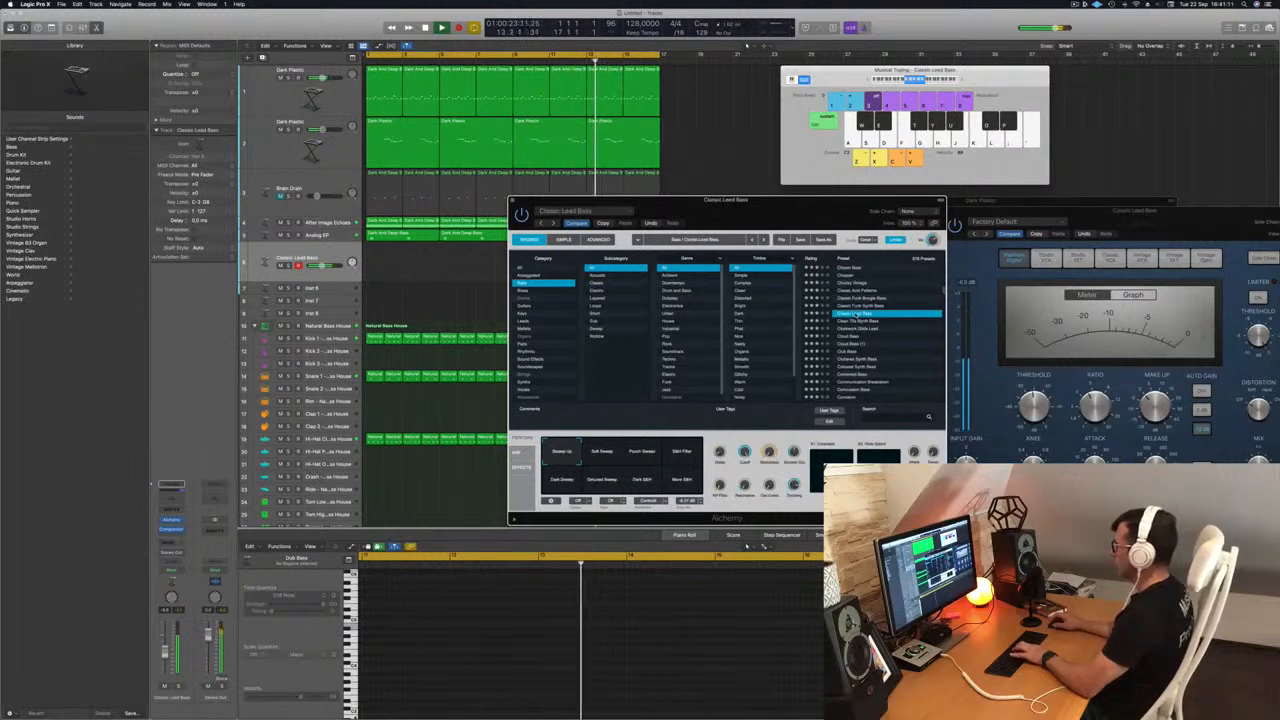
pyautogui.click(858, 297)
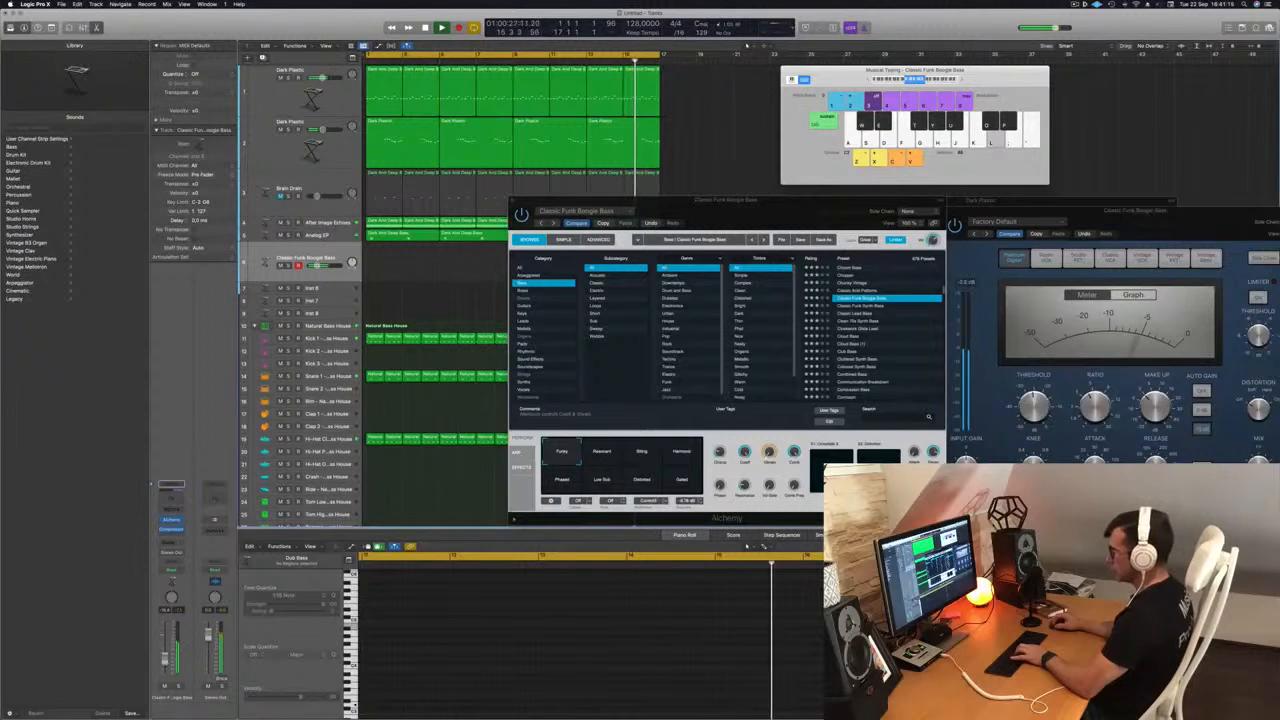
# Audition Chaos Glide Bass and Caterpillar, and browse further back to load the Breaking Bass preset
pyautogui.scroll(3, 877, 290)
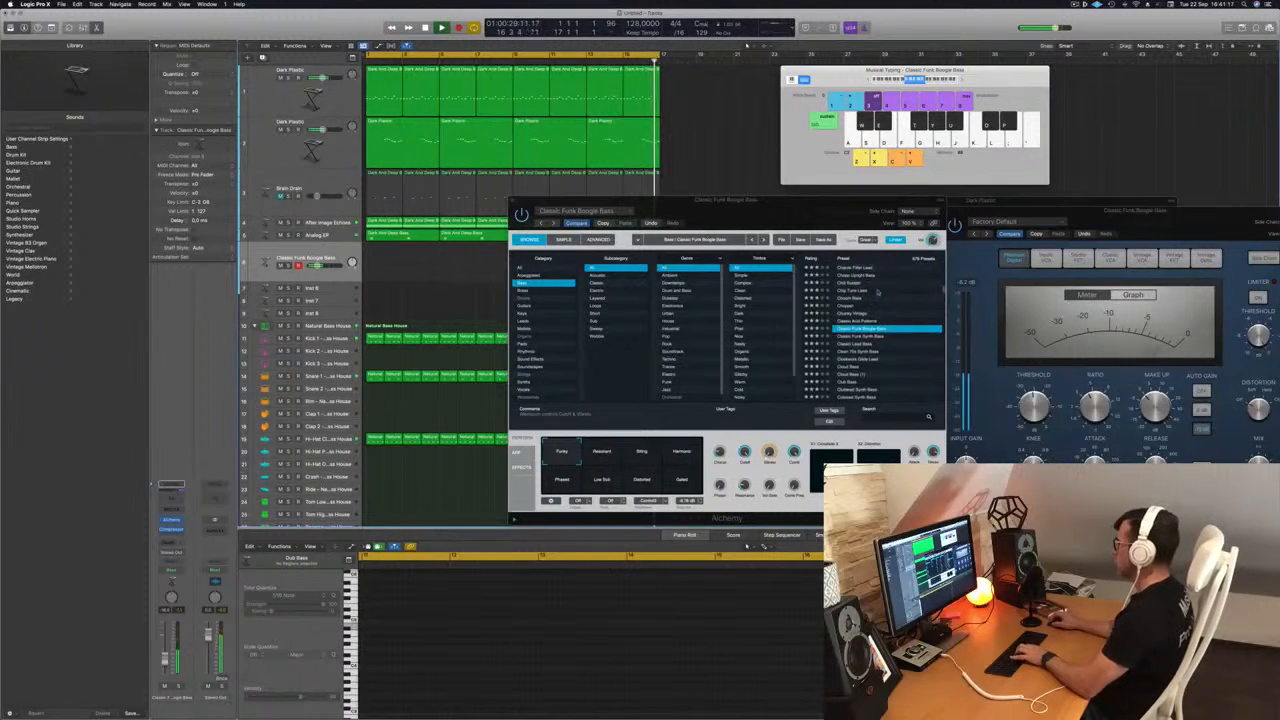
pyautogui.click(858, 304)
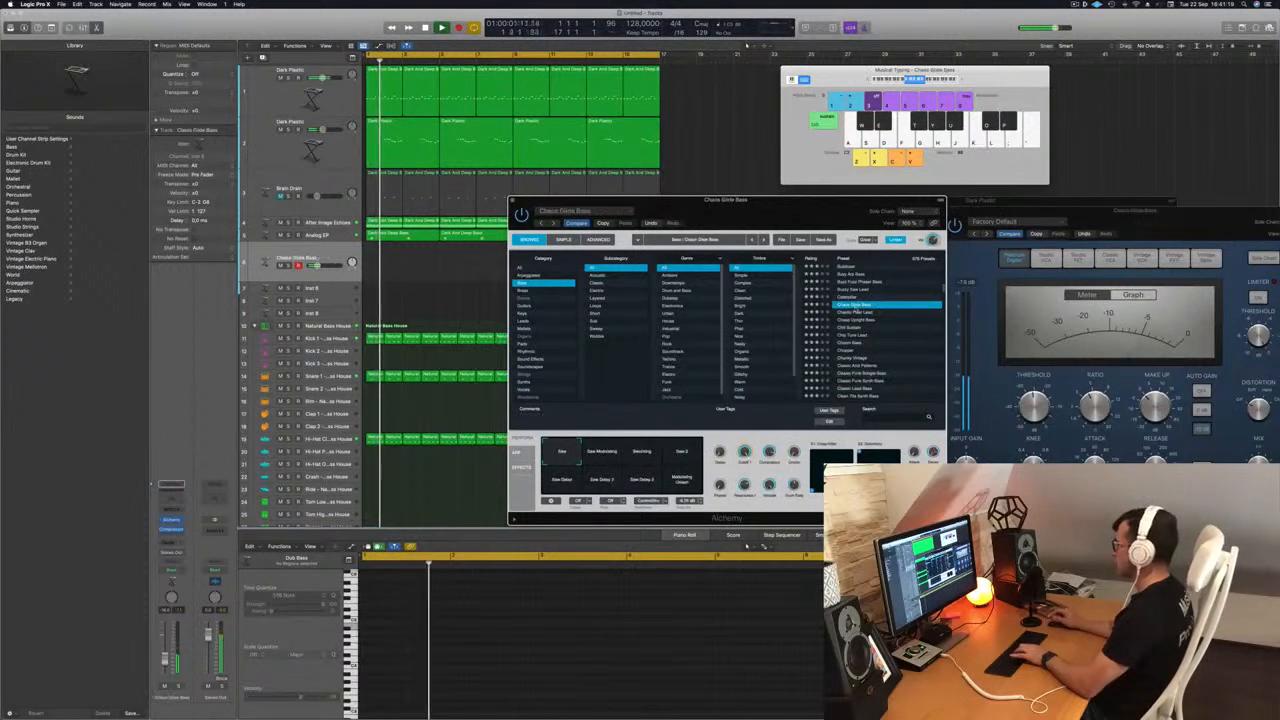
pyautogui.click(853, 298)
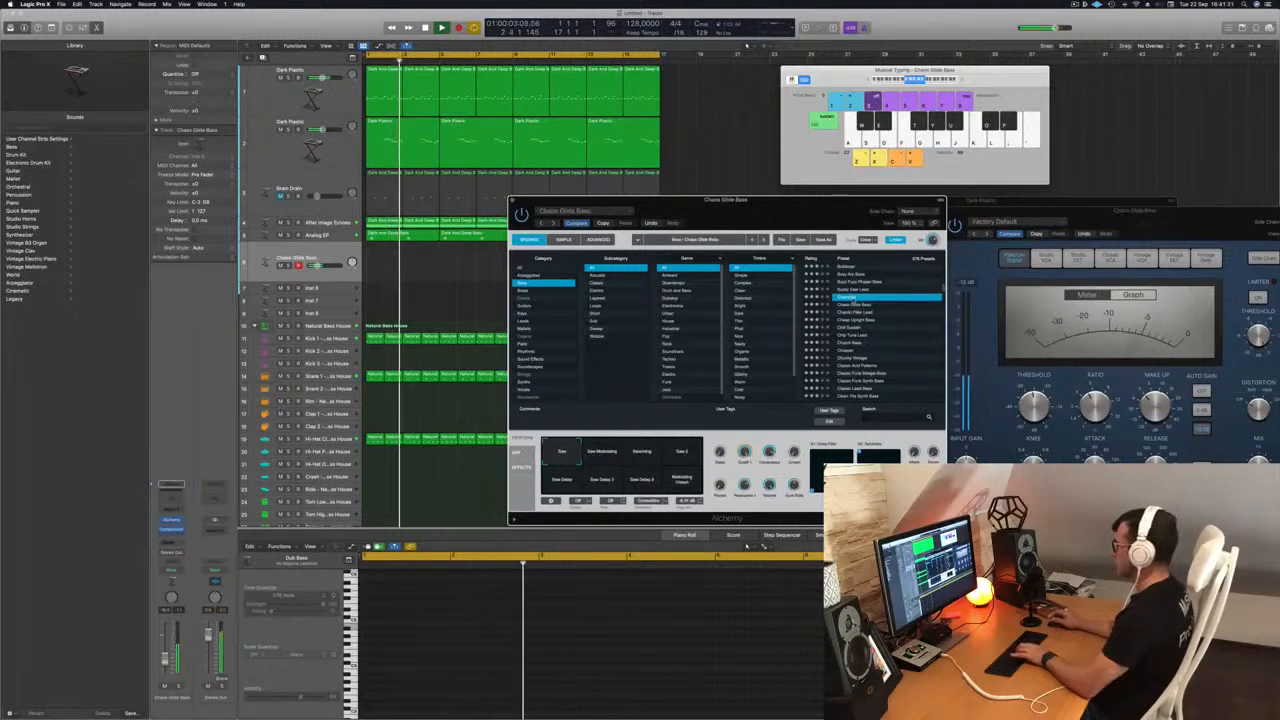
pyautogui.press('j')
pyautogui.scroll(3, 854, 308)
pyautogui.click(858, 304)
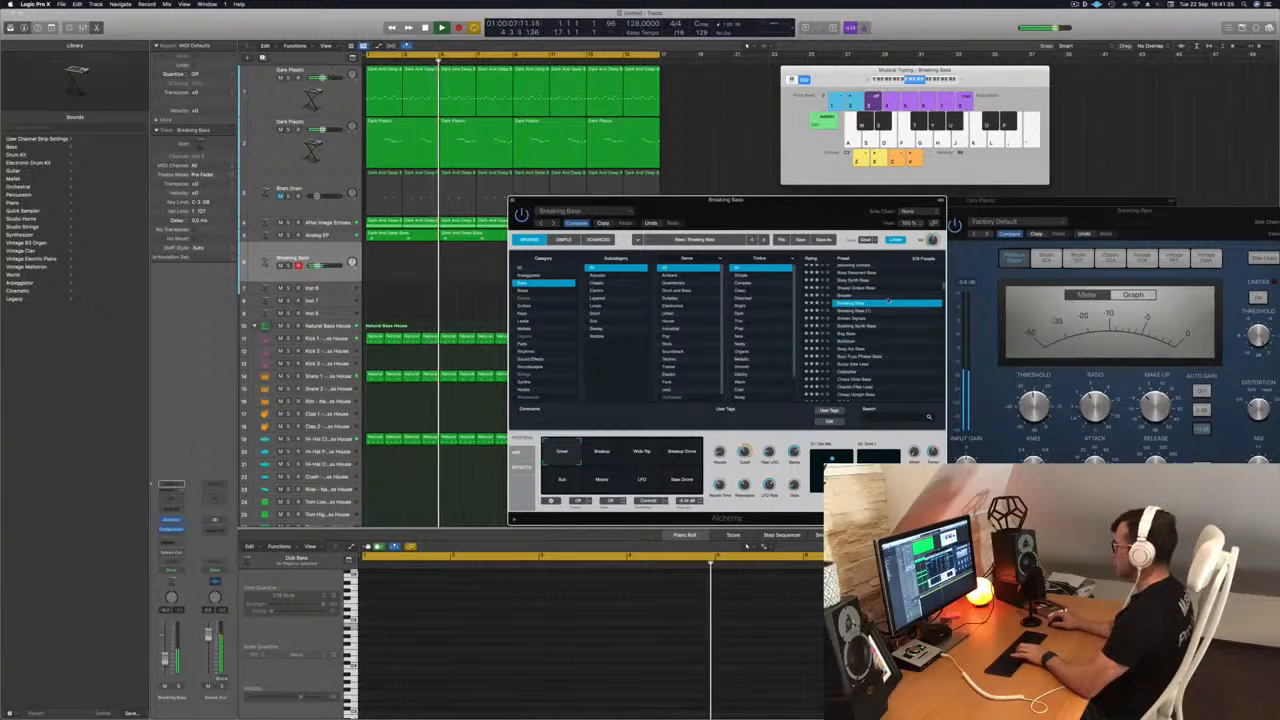
# Audition Alchemy bass presets during playback, including Deep Sub Bass and Flexible Square Bass
pyautogui.scroll(-10, 884, 308)
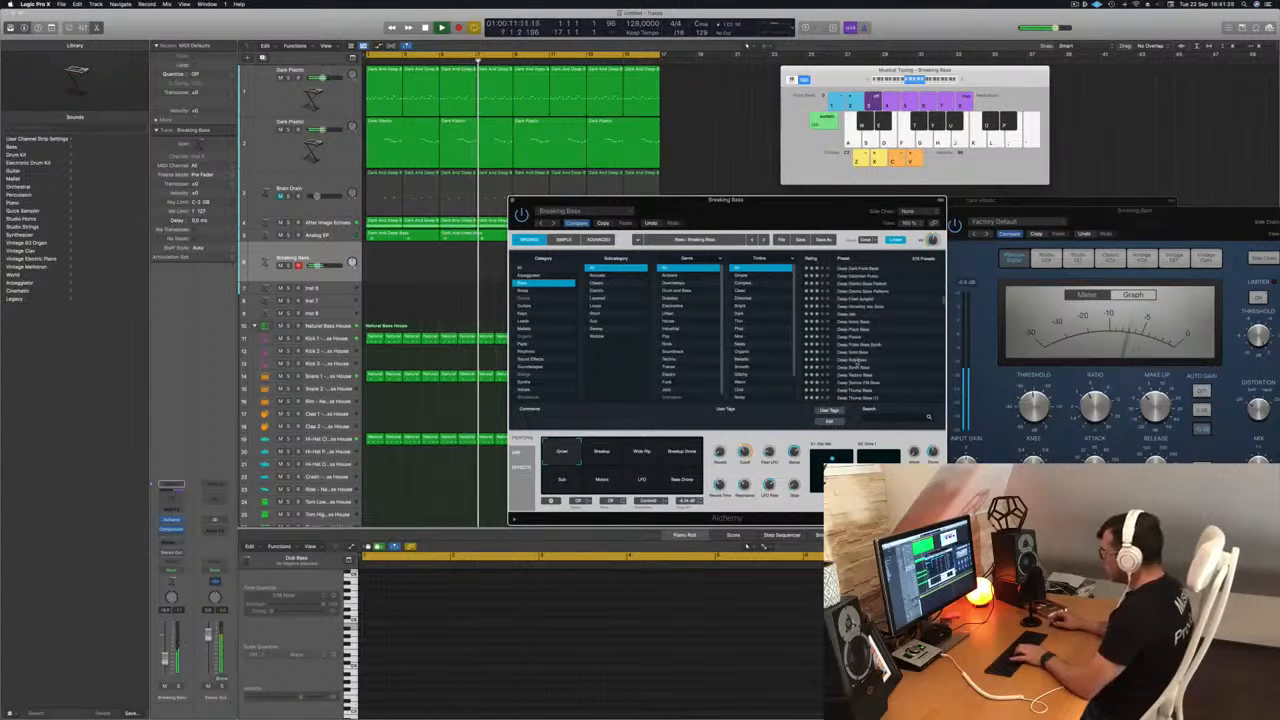
pyautogui.click(860, 360)
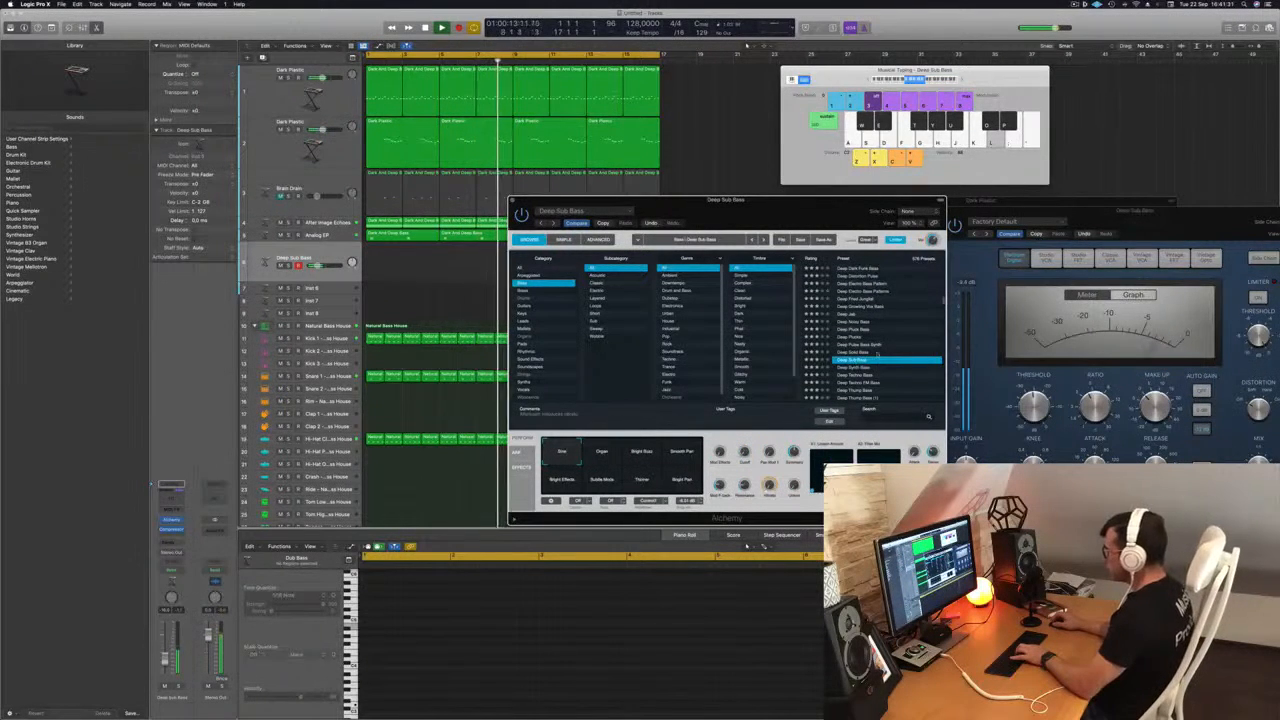
pyautogui.scroll(-3, 900, 355)
pyautogui.scroll(-5, 905, 354)
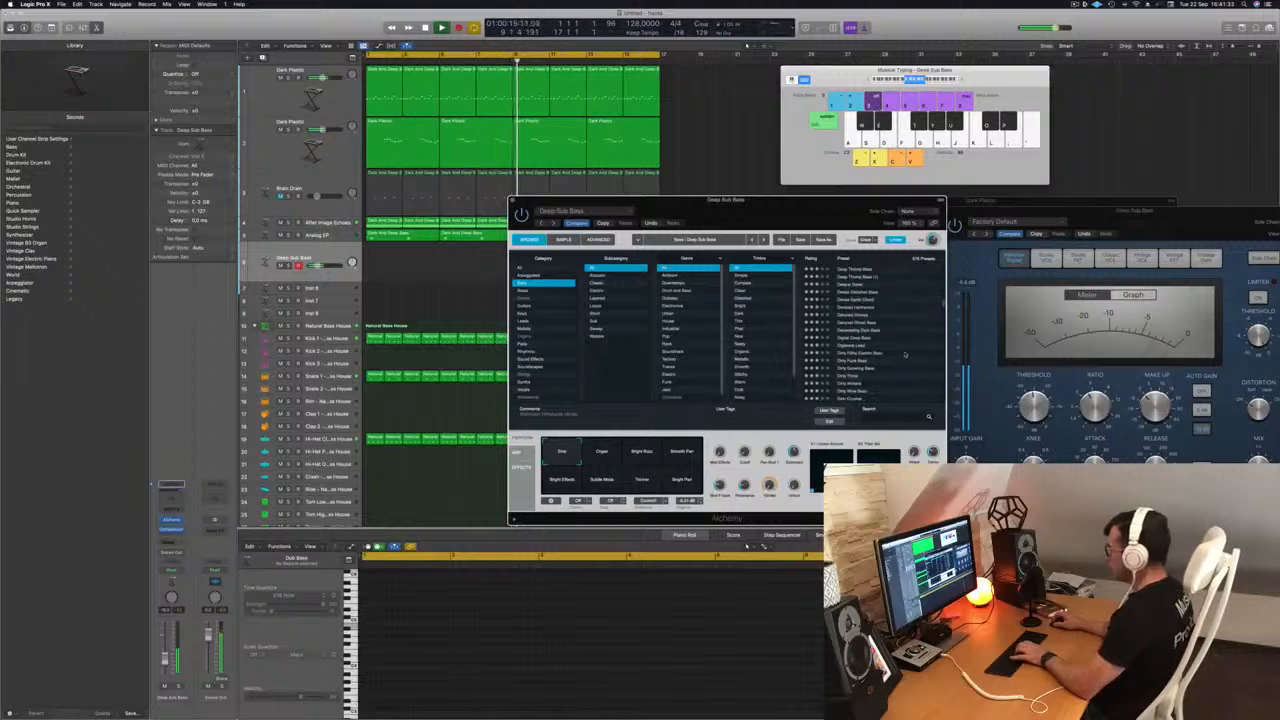
pyautogui.scroll(-5, 905, 354)
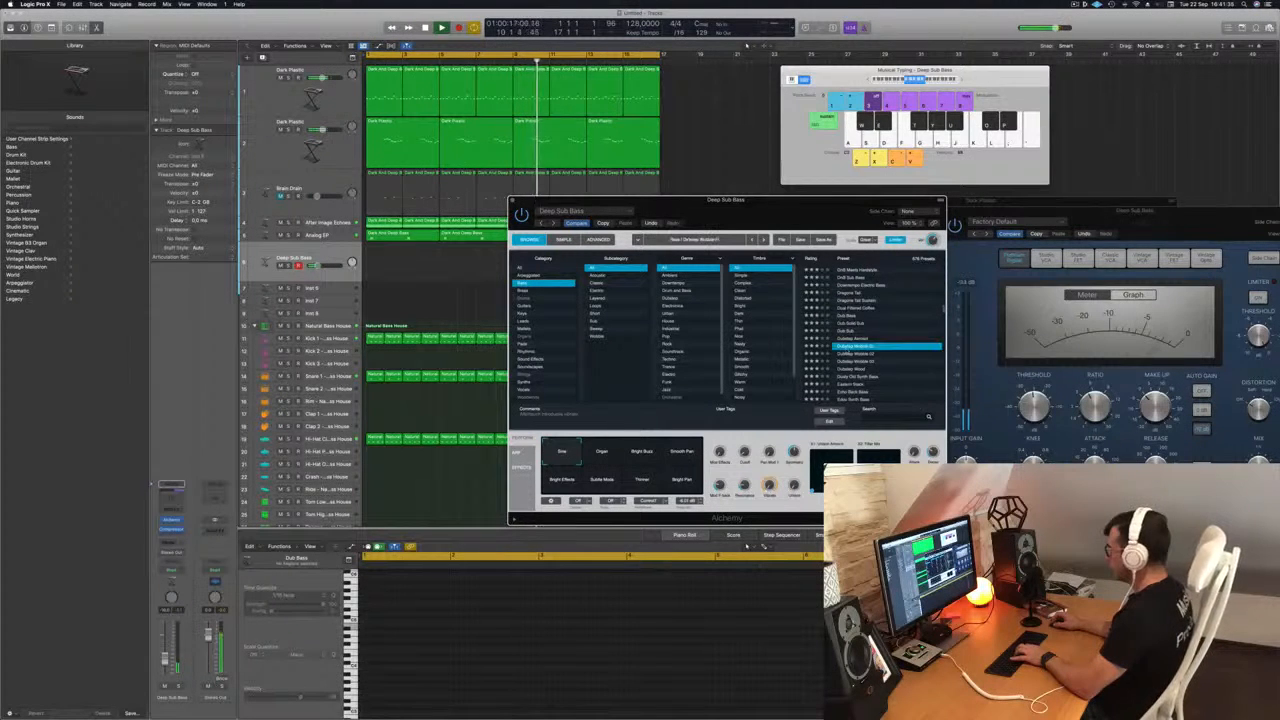
pyautogui.scroll(-5, 895, 355)
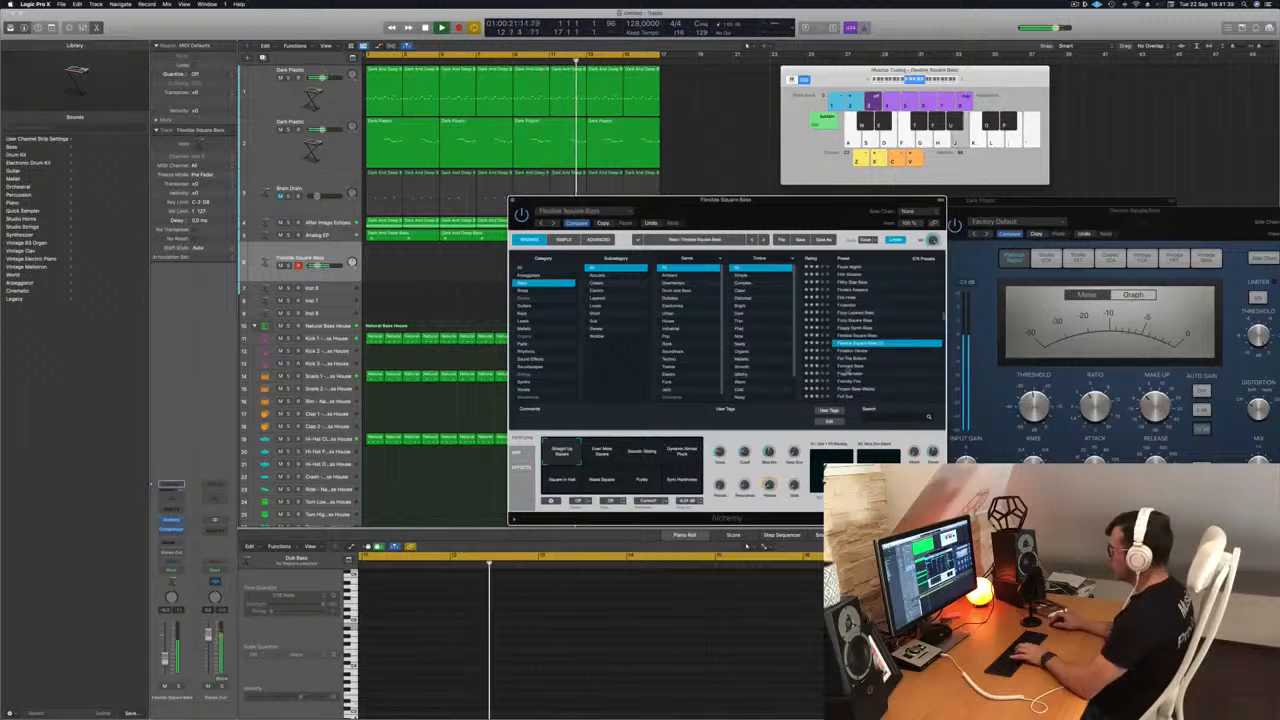
# Sort the Alchemy bass presets by rating and load the top-rated Lazarus preset
pyautogui.click(818, 258)
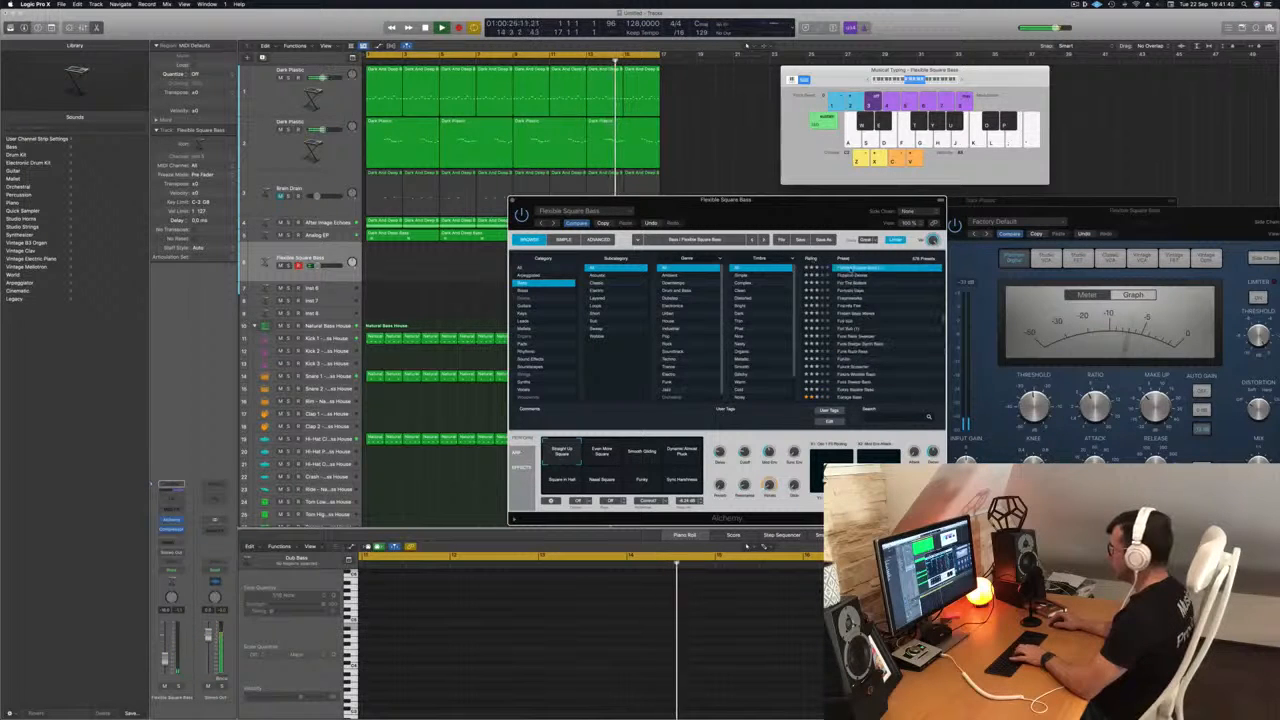
pyautogui.scroll(-5, 905, 283)
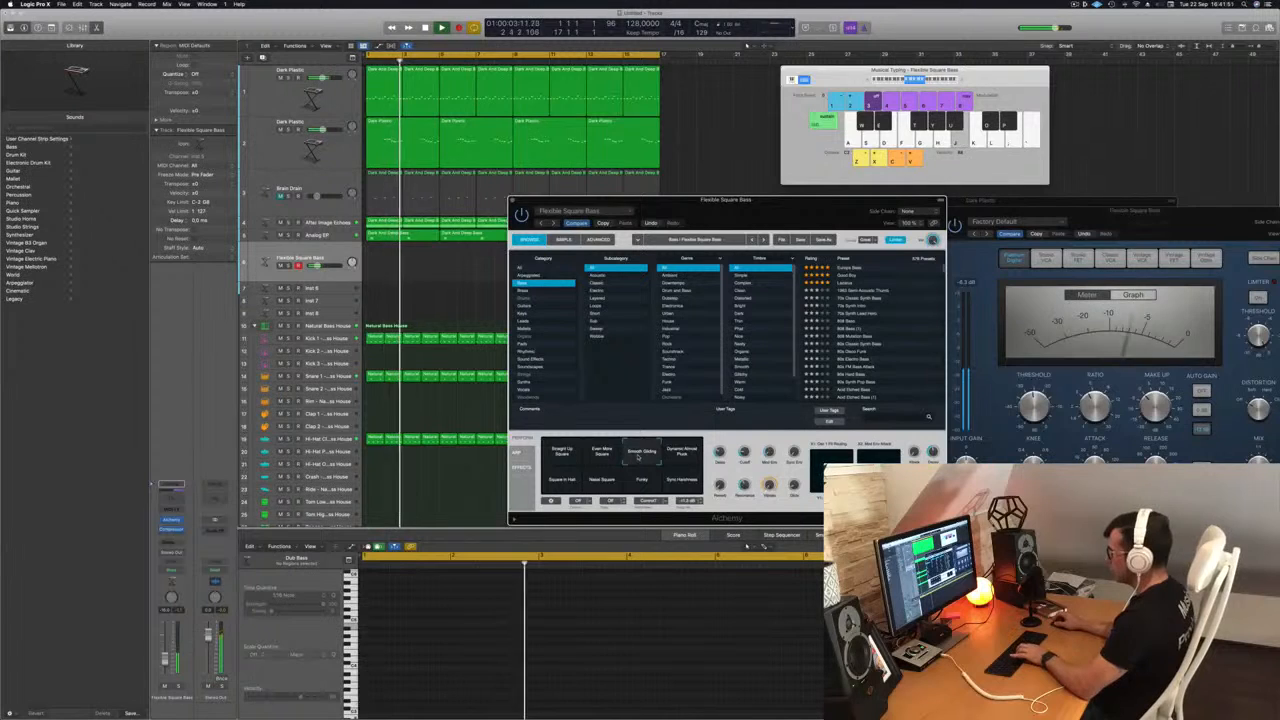
pyautogui.click(845, 284)
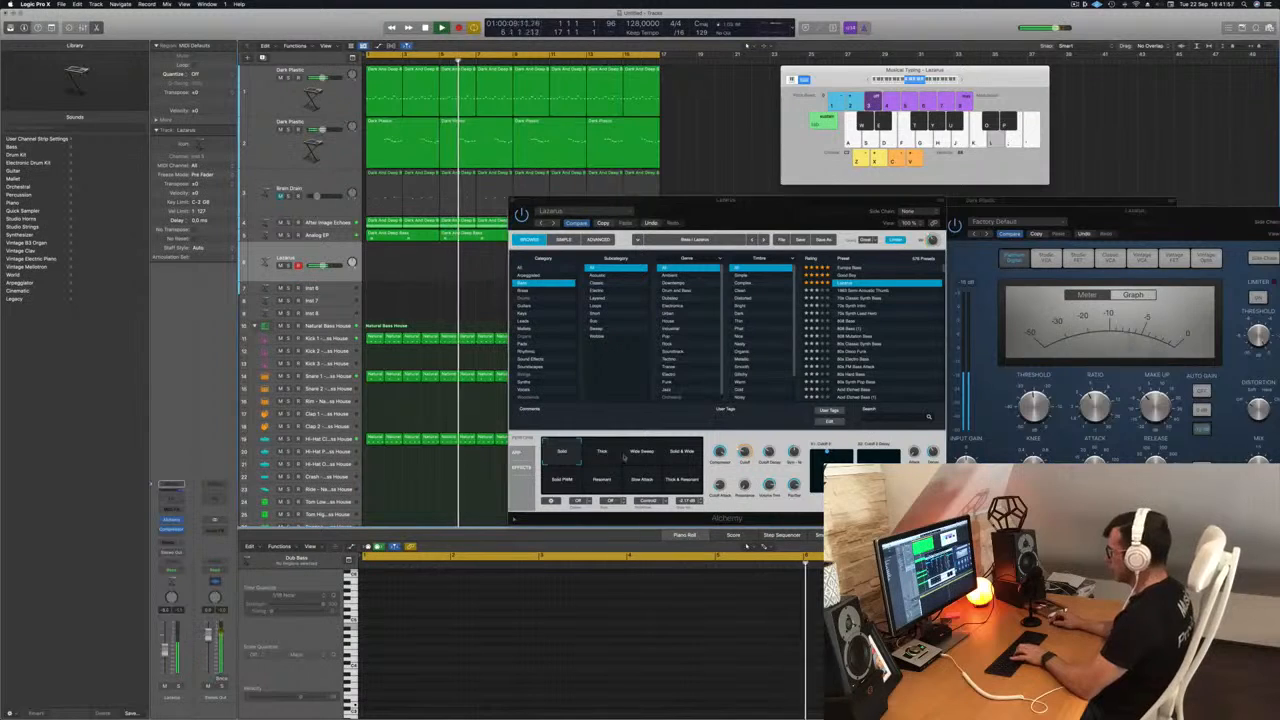
# Try the Lazarus performance variations, including Solid PWM, Slow Attack and Thick & Resonant, and settle on Solid & Wide
pyautogui.click(633, 457)
pyautogui.click(680, 453)
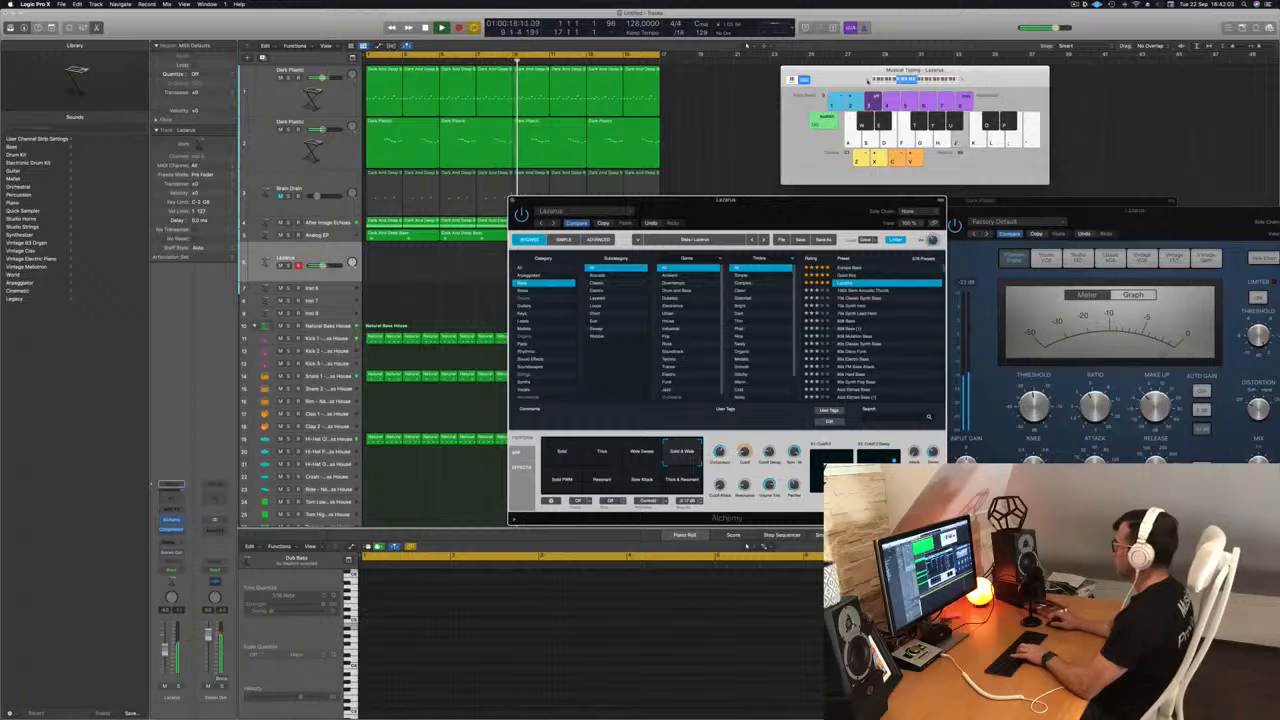
pyautogui.moveTo(798, 213); pyautogui.dragTo(726, 233)
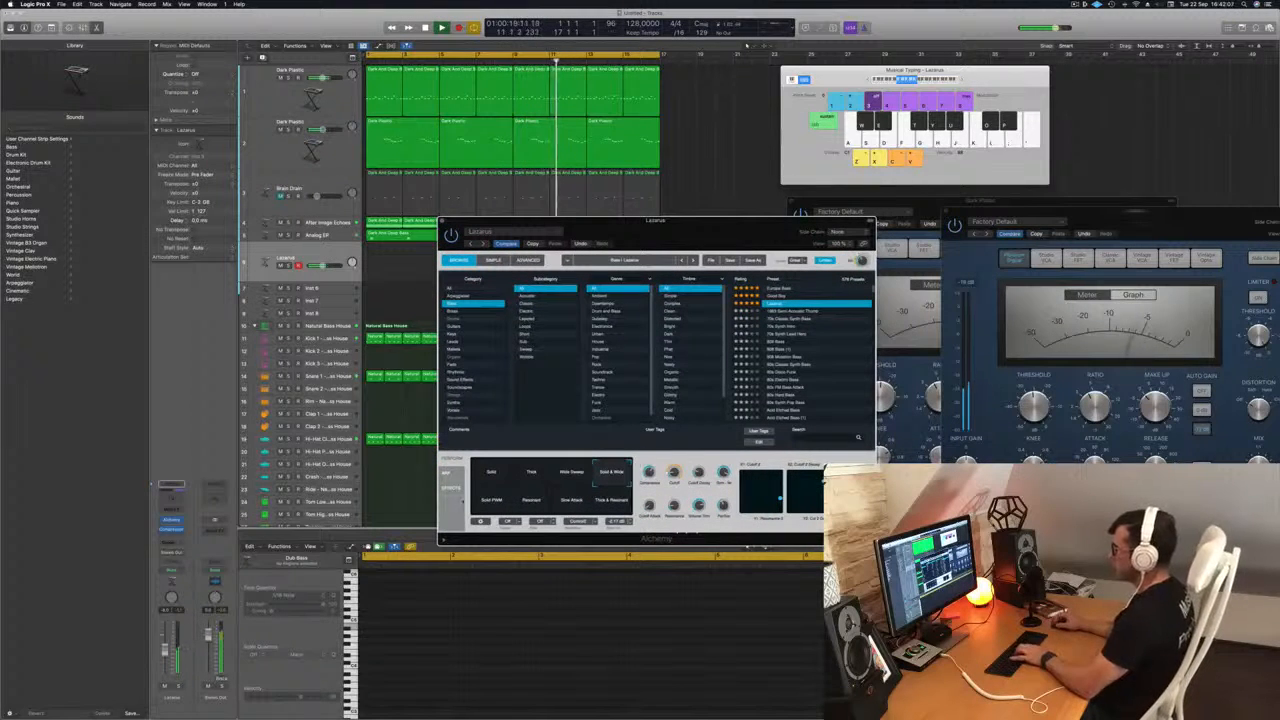
pyautogui.click(489, 501)
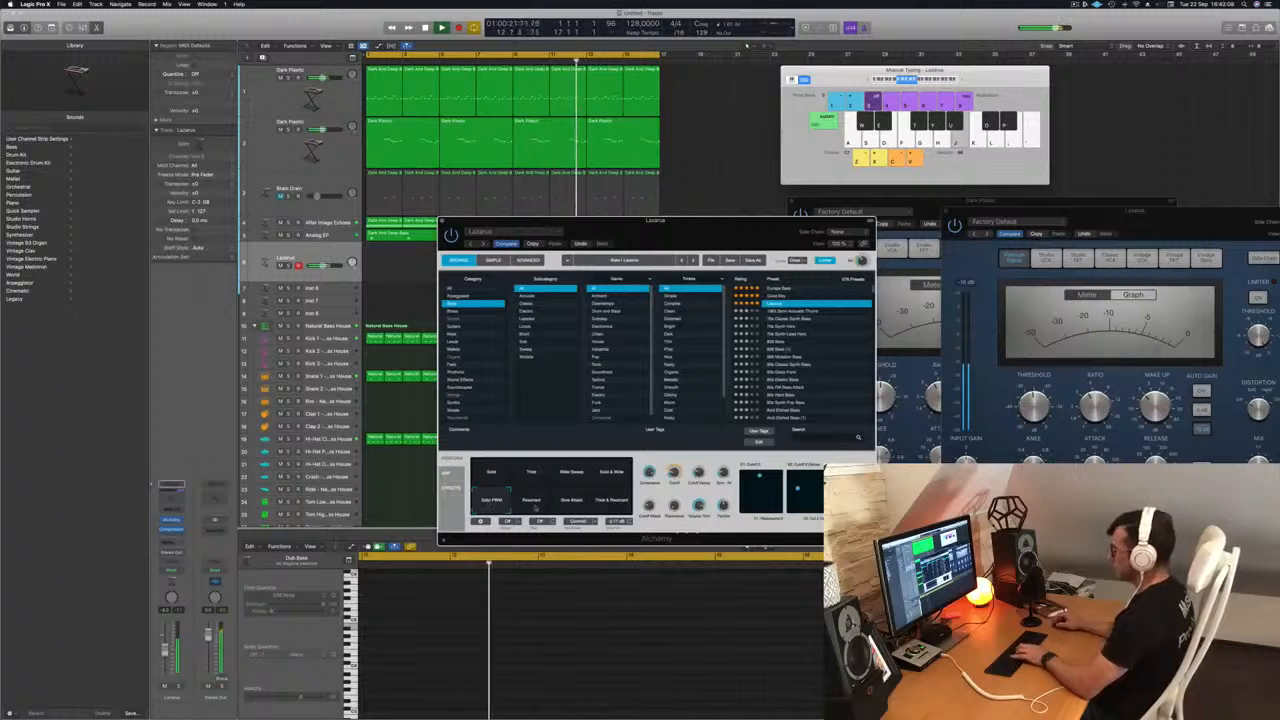
pyautogui.click(577, 506)
pyautogui.click(609, 507)
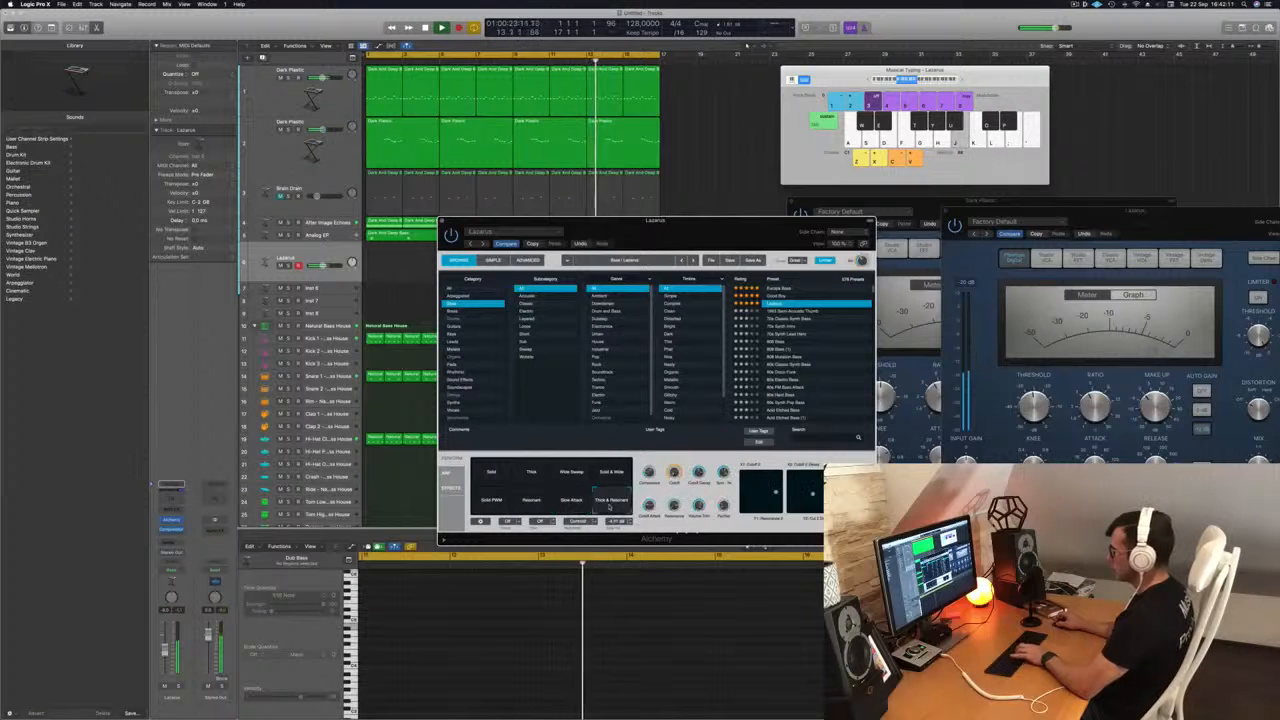
pyautogui.click(612, 474)
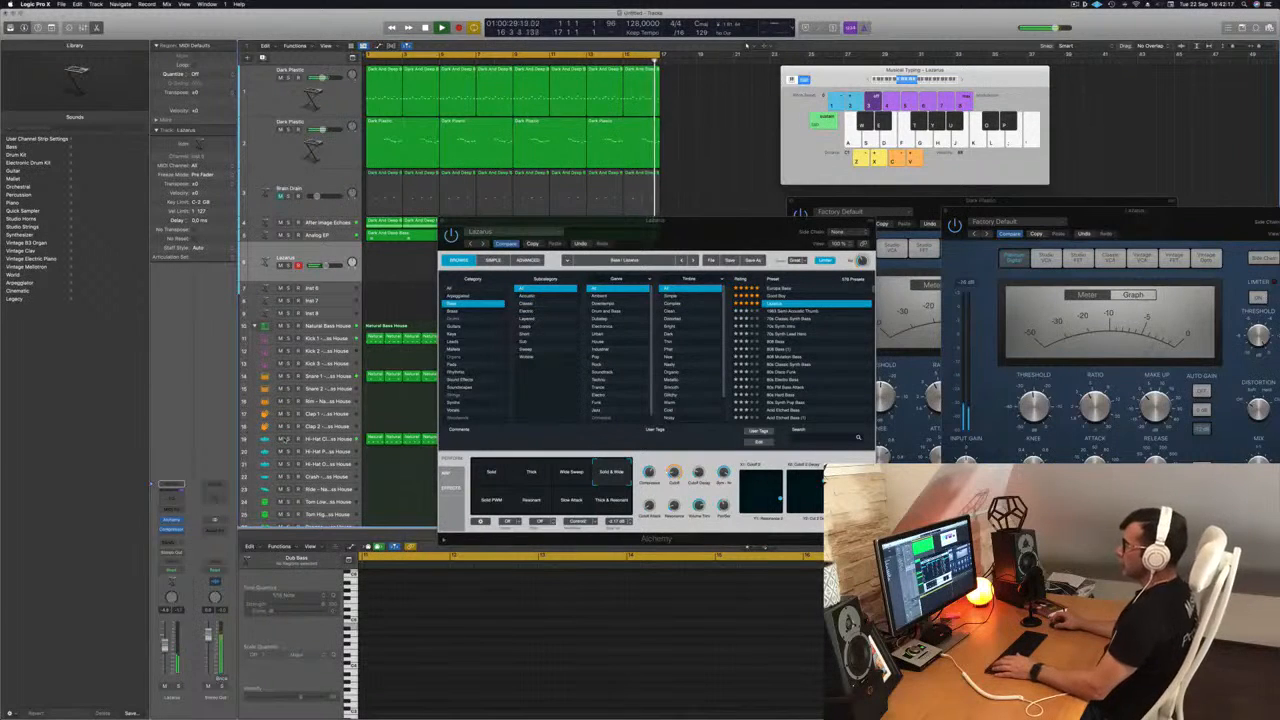
# Play the arrangement from the start and compare it with the Brain Drain track unmuted and muted
pyautogui.moveTo(722, 221); pyautogui.dragTo(956, 213)
pyautogui.press('Return')
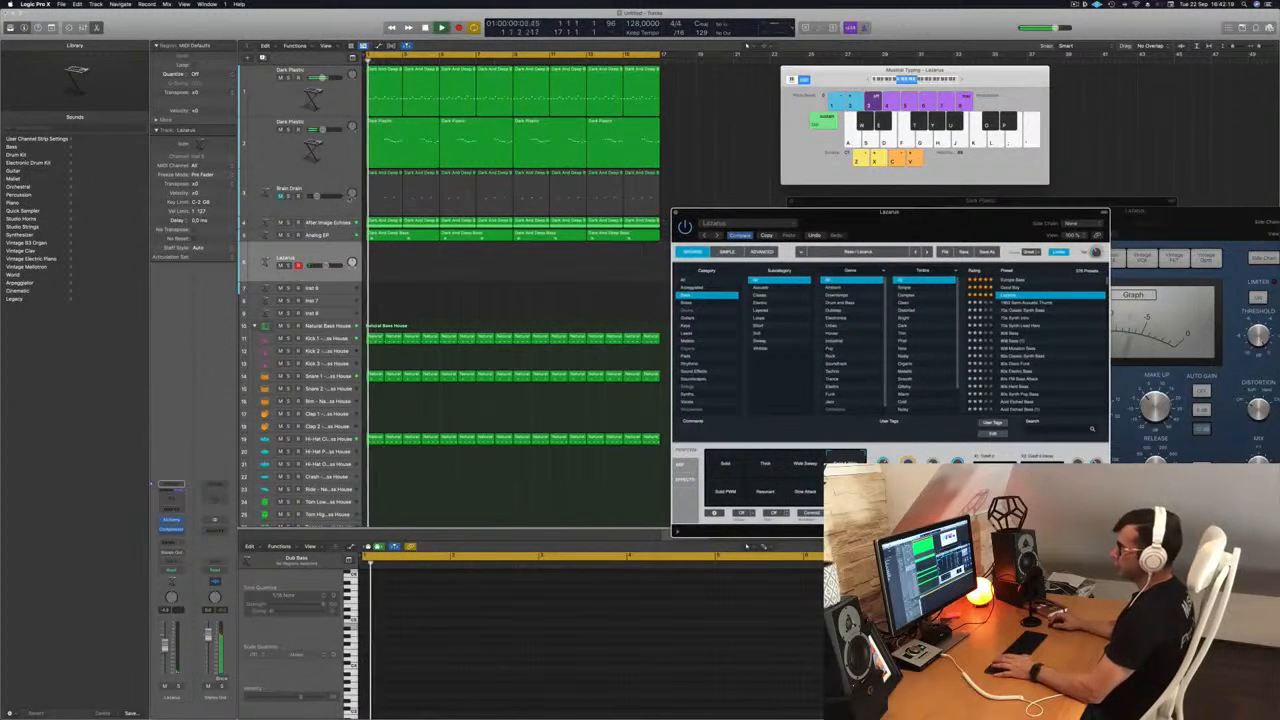
pyautogui.press('space')
pyautogui.press('space')
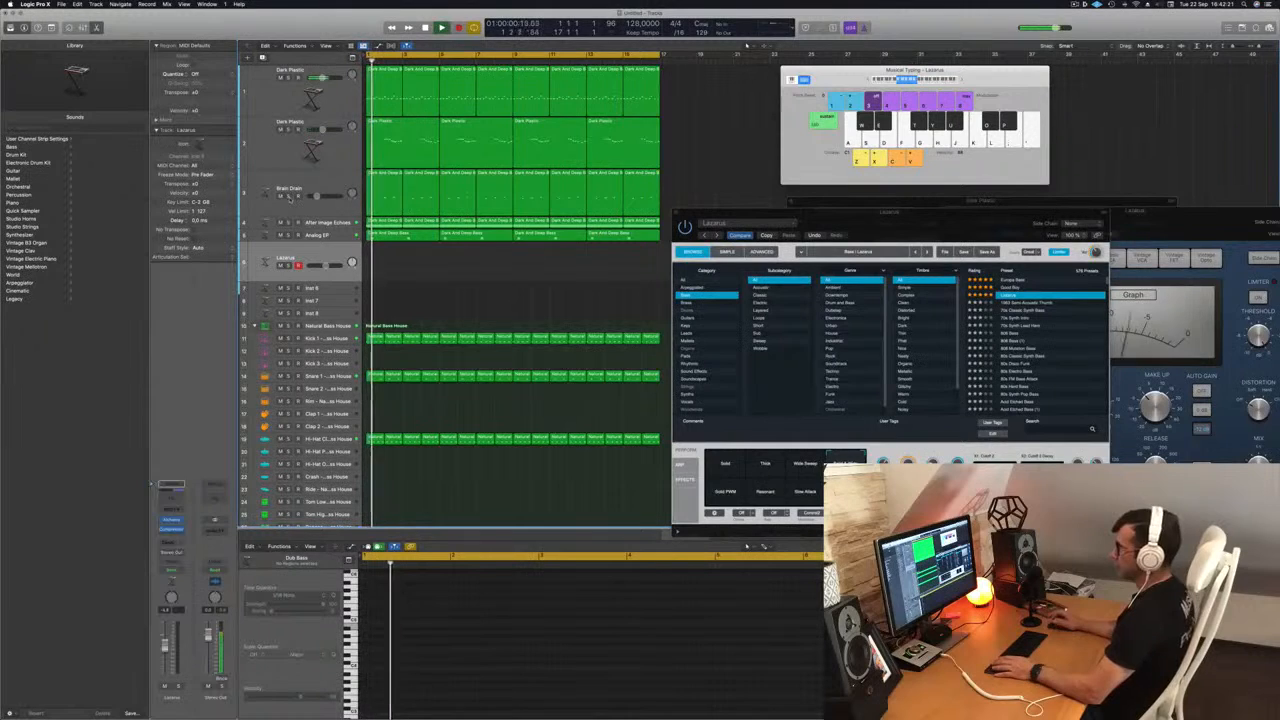
pyautogui.click(281, 195)
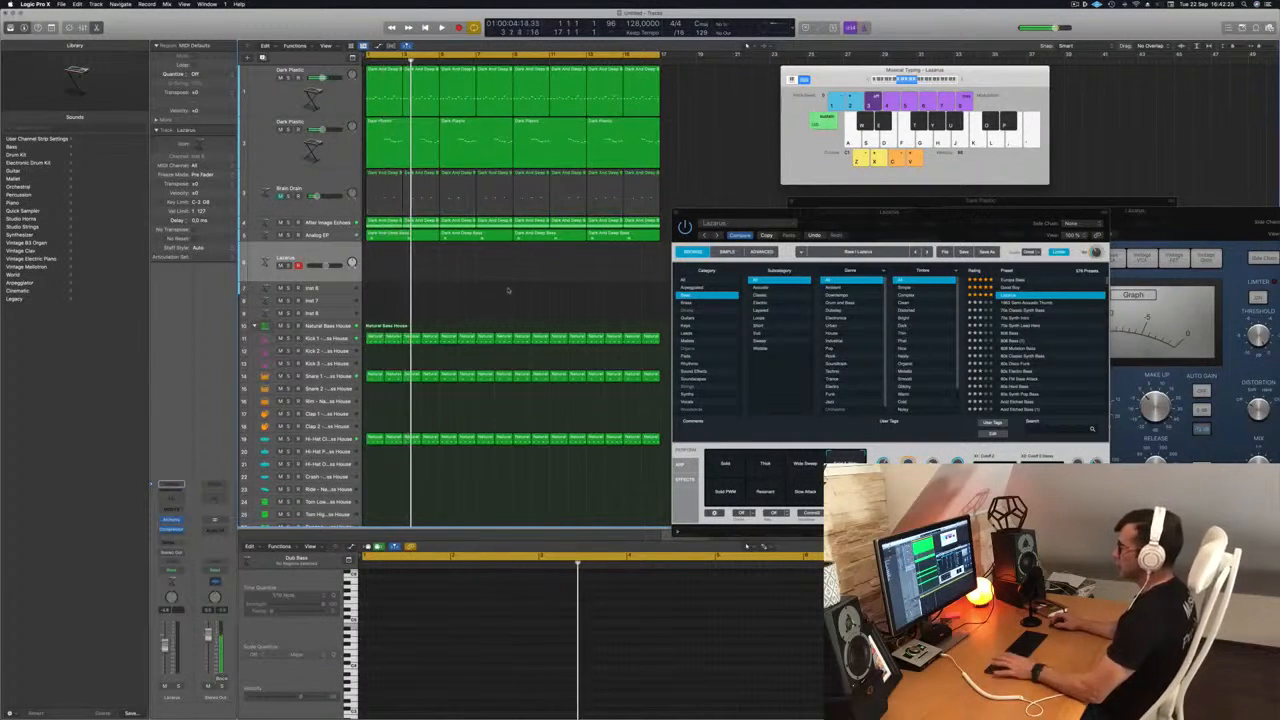
pyautogui.press('Return')
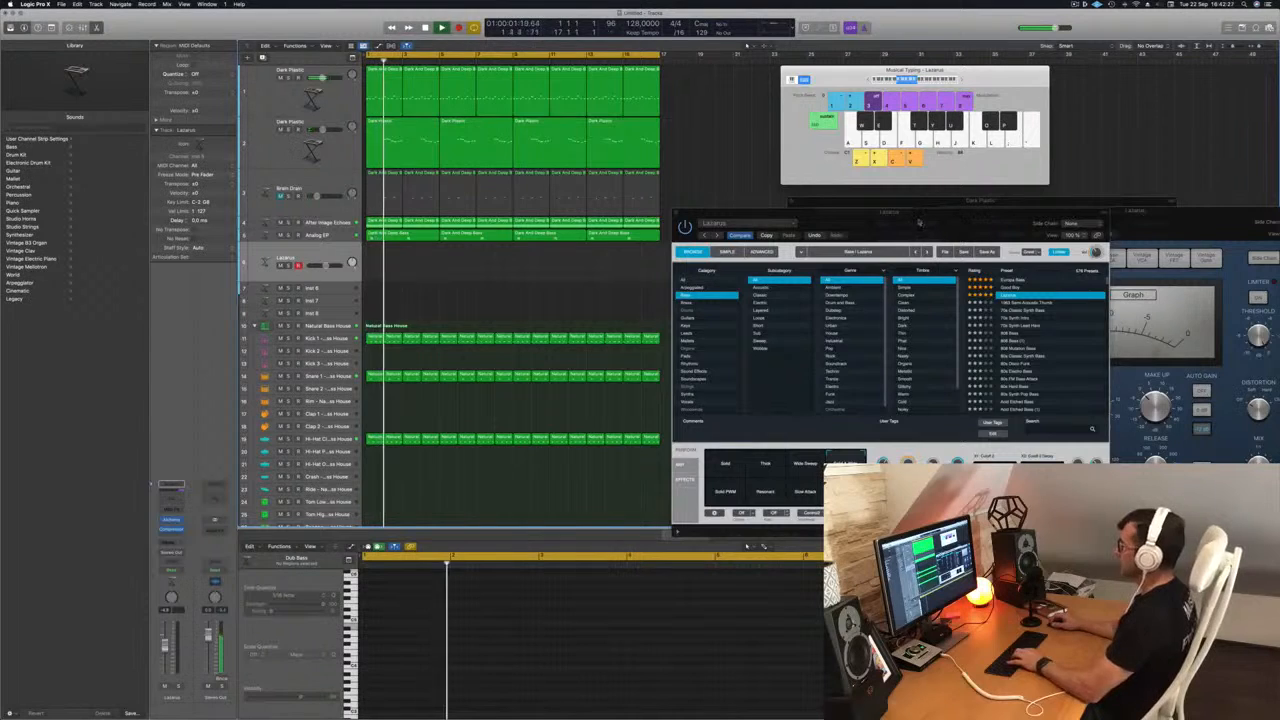
# Check the first Dark Plastic track's part in the mix by toggling its solo and mute on and off
pyautogui.moveTo(906, 224); pyautogui.dragTo(837, 264)
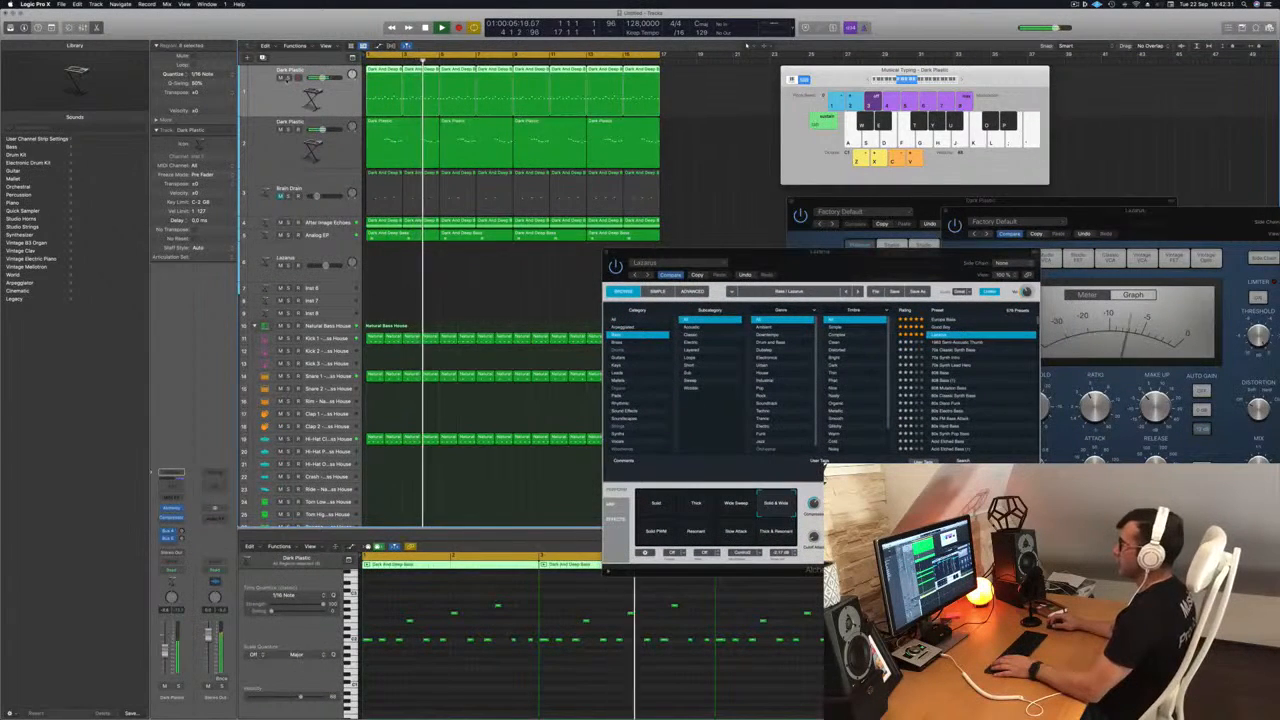
pyautogui.click(287, 78)
pyautogui.click(287, 78)
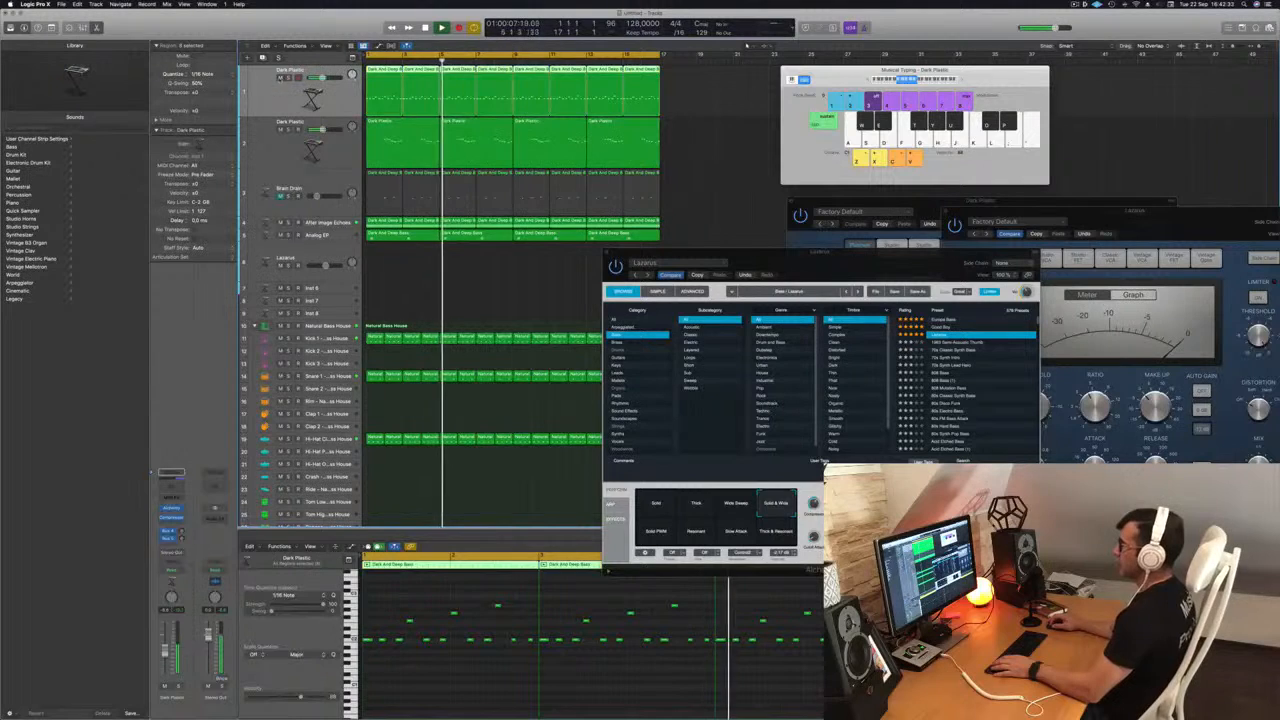
pyautogui.click(281, 78)
pyautogui.click(281, 78)
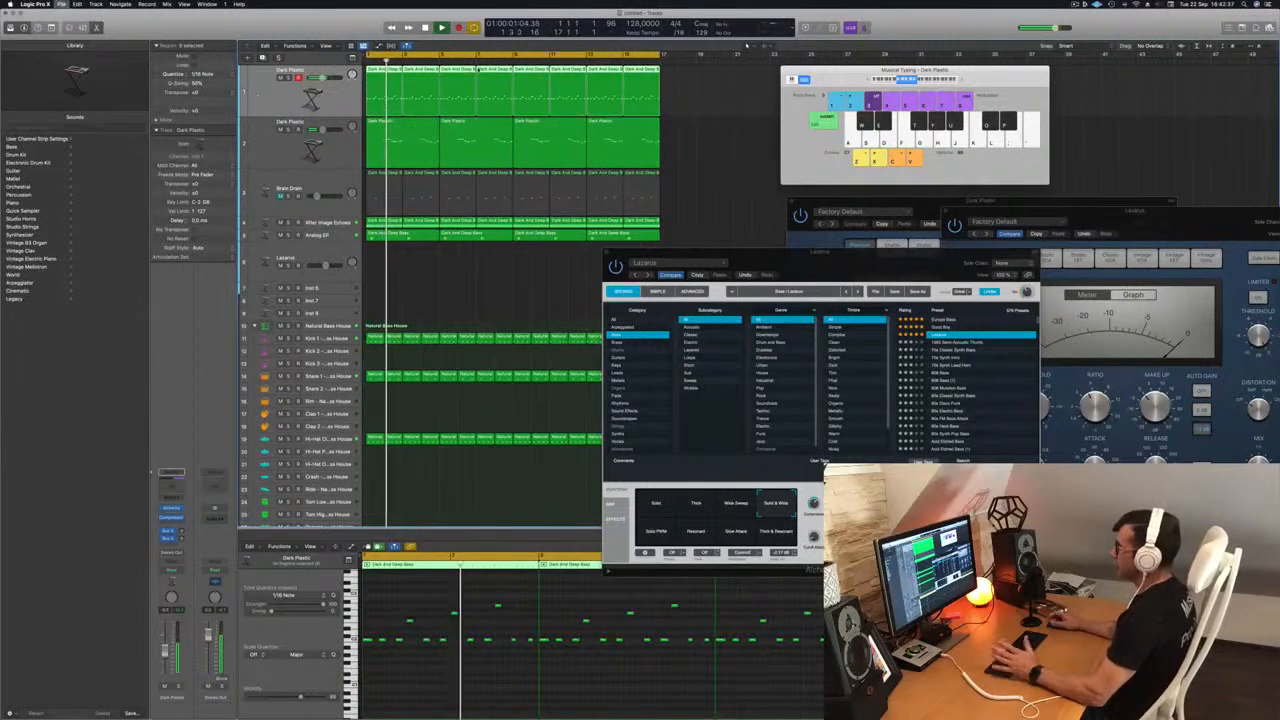
# Save the project as Episode 138 in the Logic folder and resume playback
pyautogui.press('super+s')
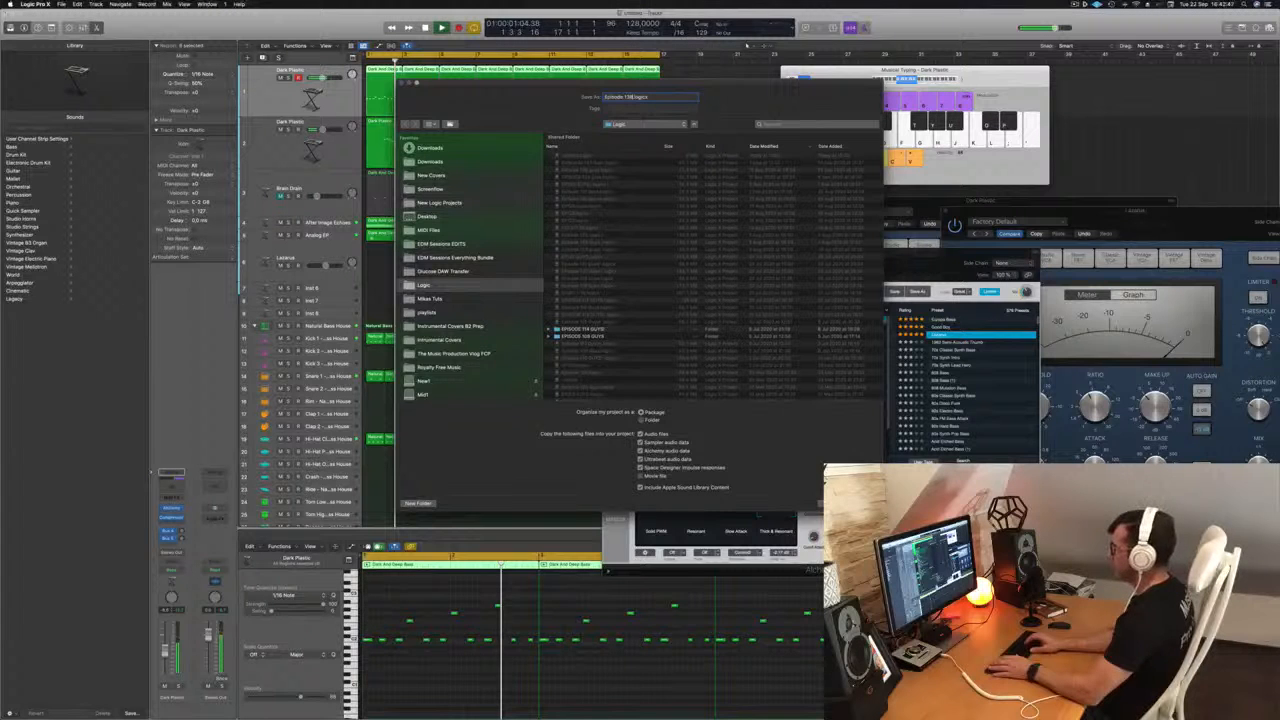
pyautogui.press('Return')
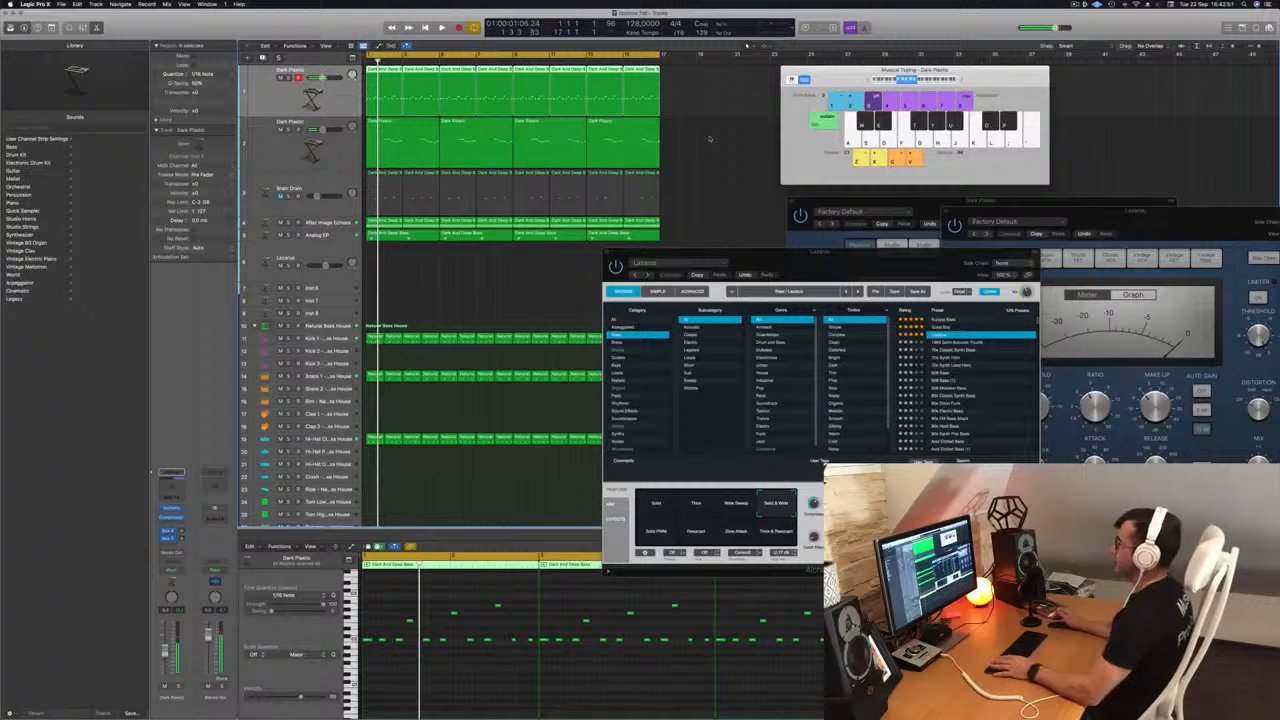
pyautogui.press('space')
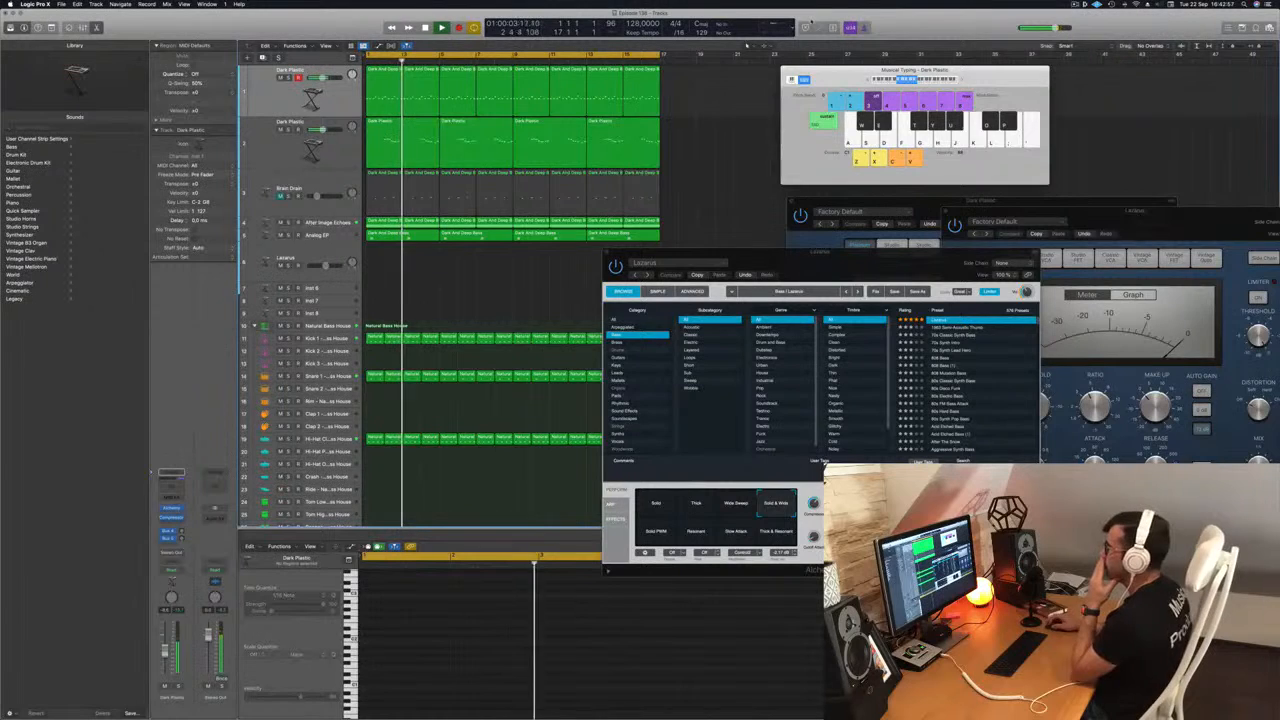
# Restart playback, mute the second Dark Plastic track and move the Alchemy window clear of the arrangement
pyautogui.press('Return')
pyautogui.click(280, 129)
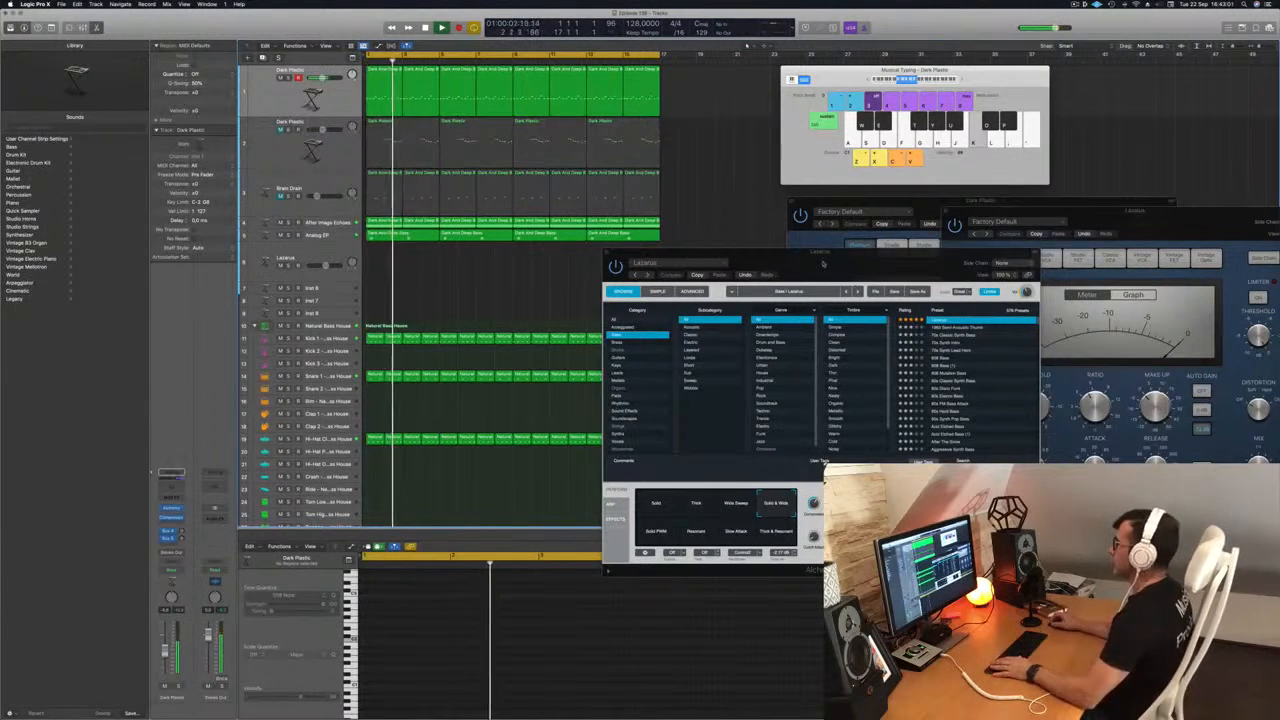
pyautogui.moveTo(823, 264); pyautogui.dragTo(987, 240)
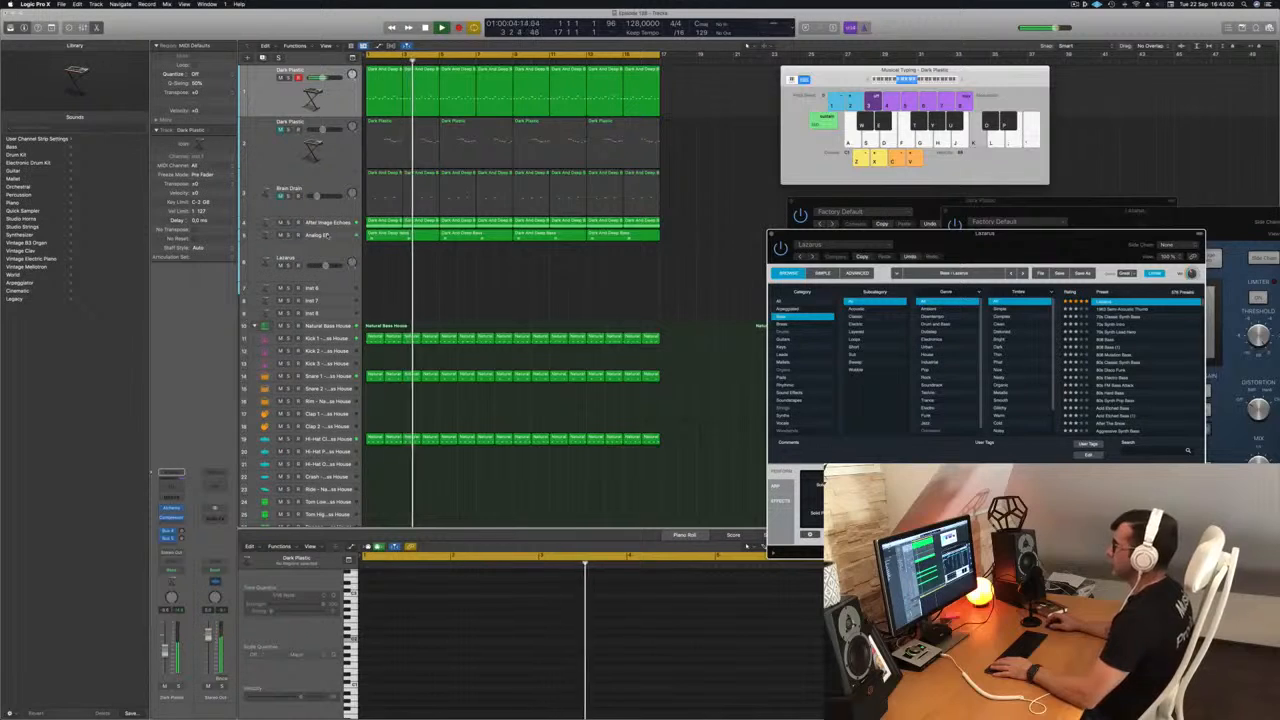
# Copy the first Dark And Deep Bass region from the Analog EP track onto the Lazarus track
pyautogui.click(320, 235)
pyautogui.press('Return')
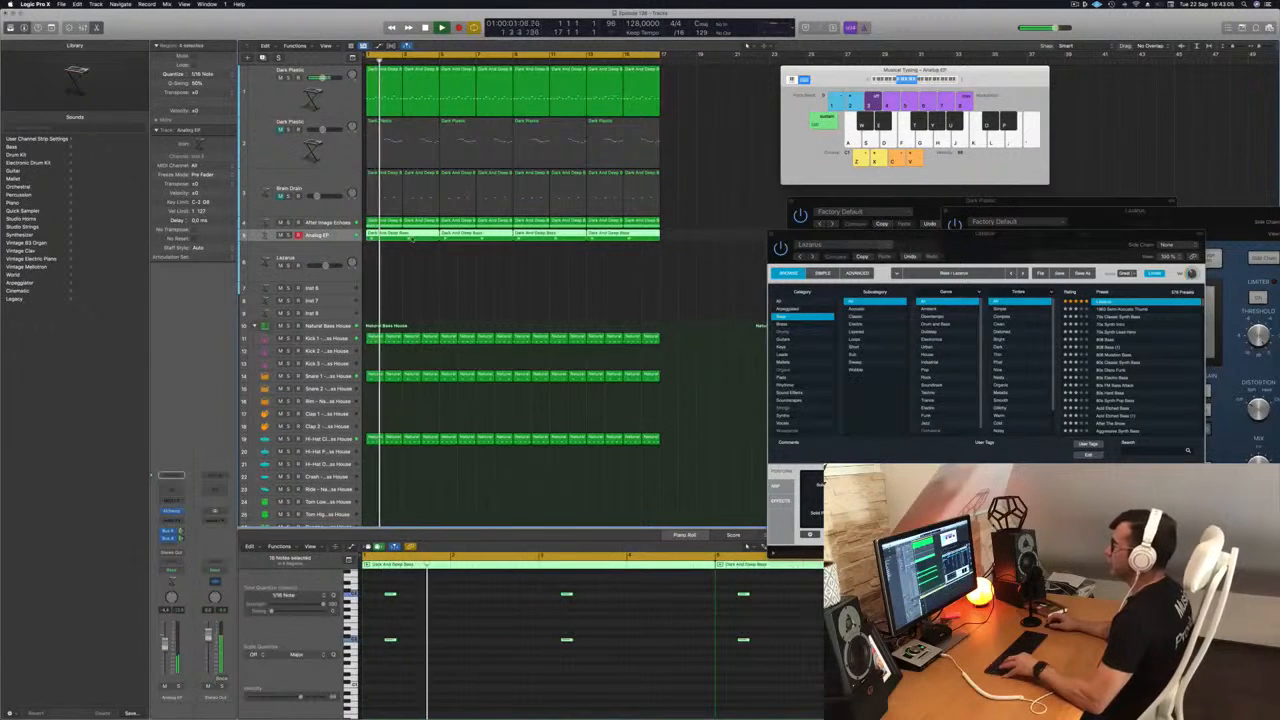
pyautogui.moveTo(405, 236); pyautogui.dragTo(405, 260)
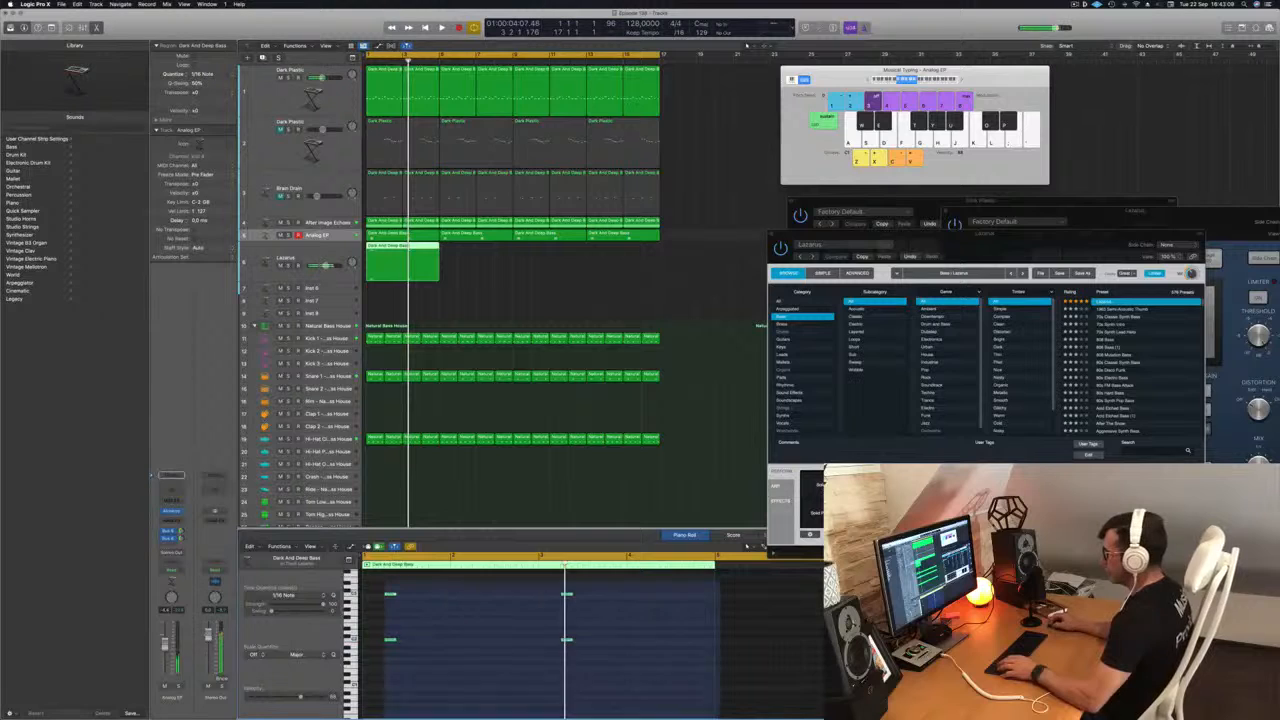
# Copy the four notes in the new Lazarus region one bar later and delete the original note pairs
pyautogui.moveTo(718, 717); pyautogui.dragTo(750, 712)
pyautogui.scroll(5, 446, 617)
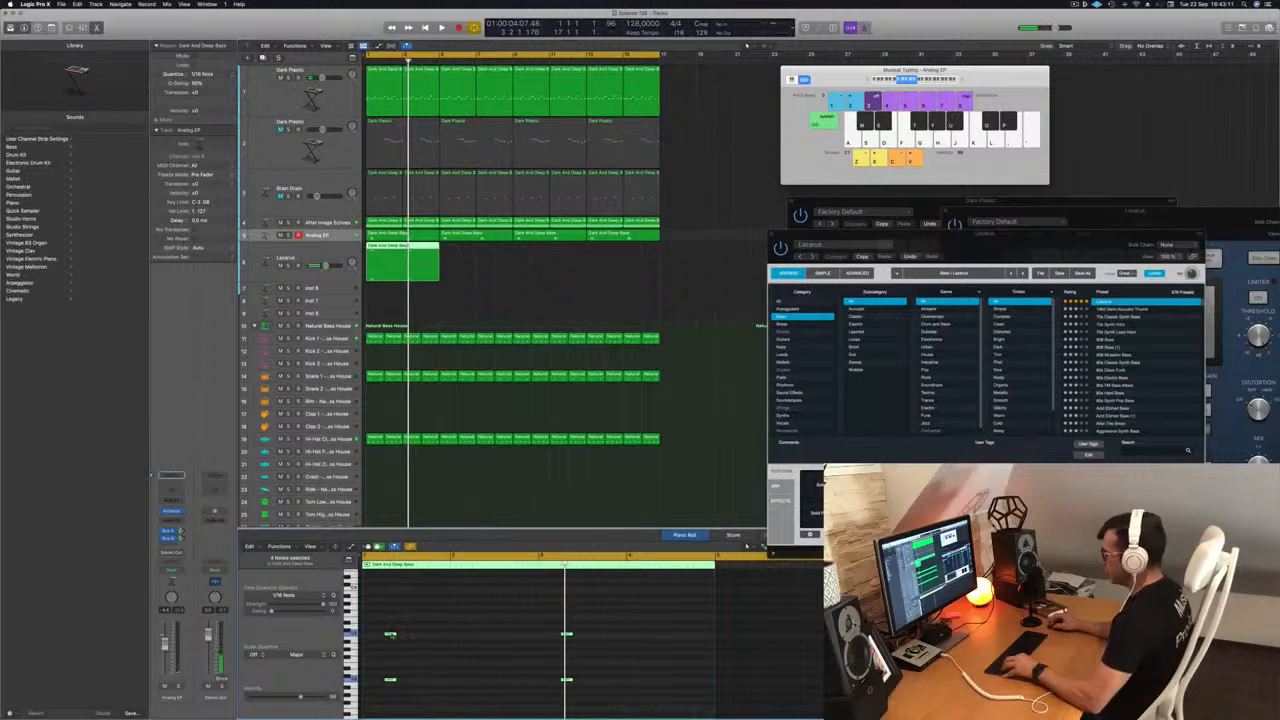
pyautogui.moveTo(392, 634); pyautogui.dragTo(384, 690)
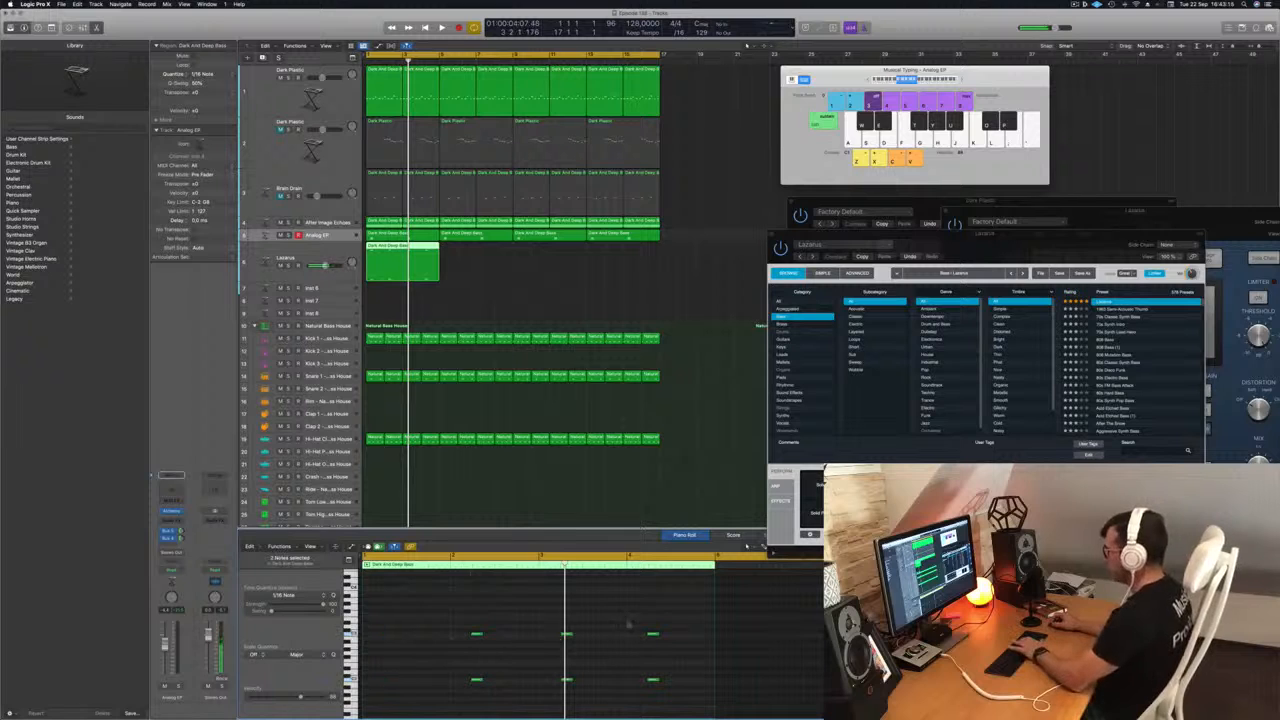
pyautogui.moveTo(580, 652); pyautogui.dragTo(554, 702)
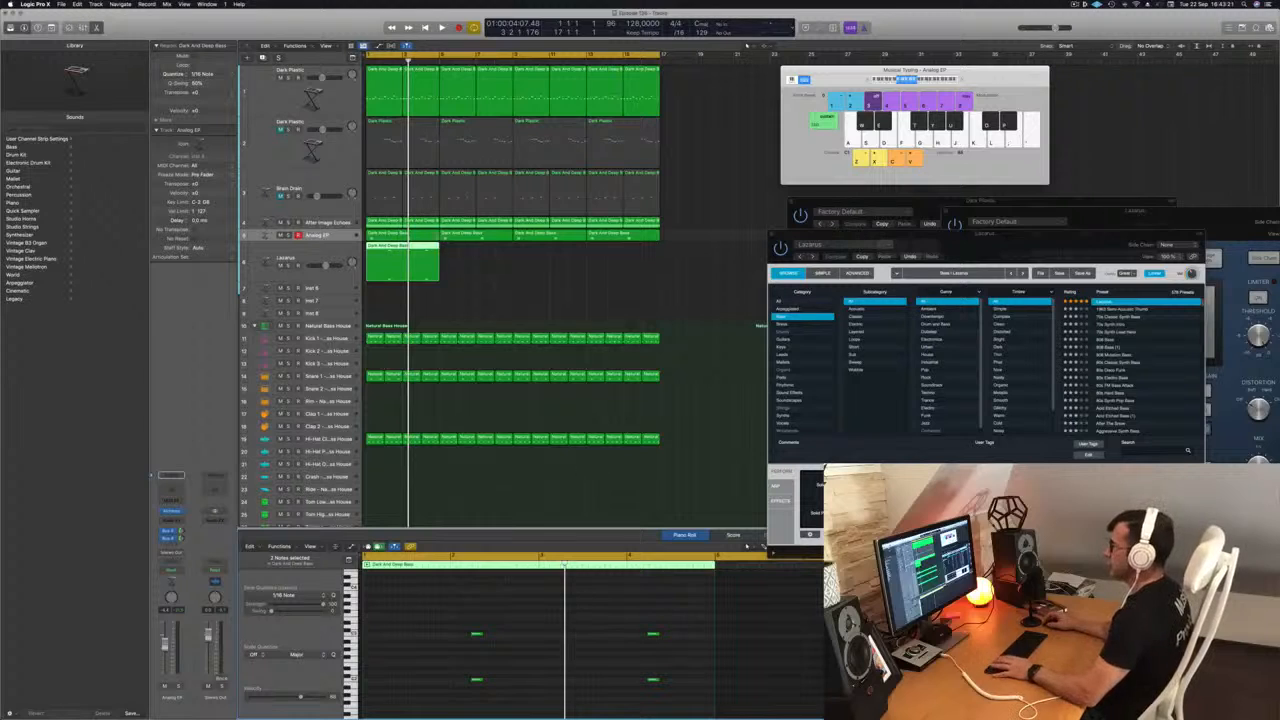
# Duplicate the edited region along the Lazarus track up to bar 17 and play it from the start
pyautogui.press('space')
pyautogui.moveTo(408, 256); pyautogui.dragTo(480, 256)
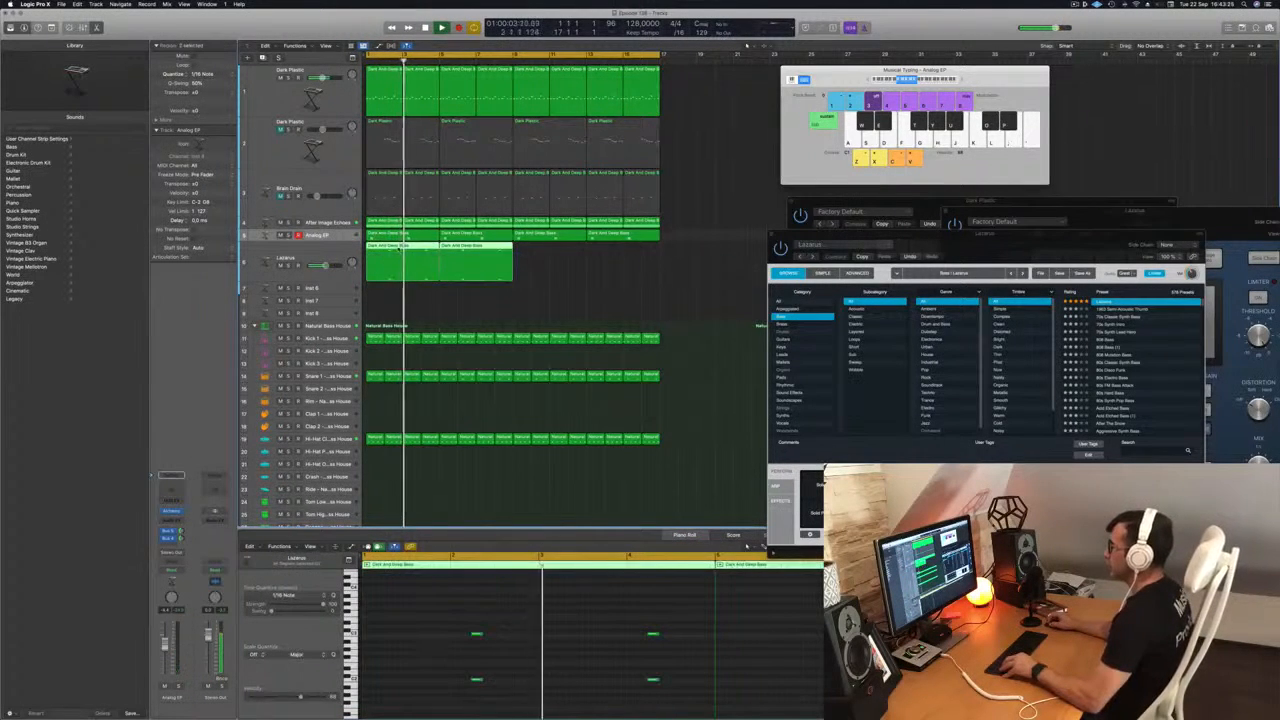
pyautogui.moveTo(402, 253); pyautogui.dragTo(549, 256)
pyautogui.press('Return')
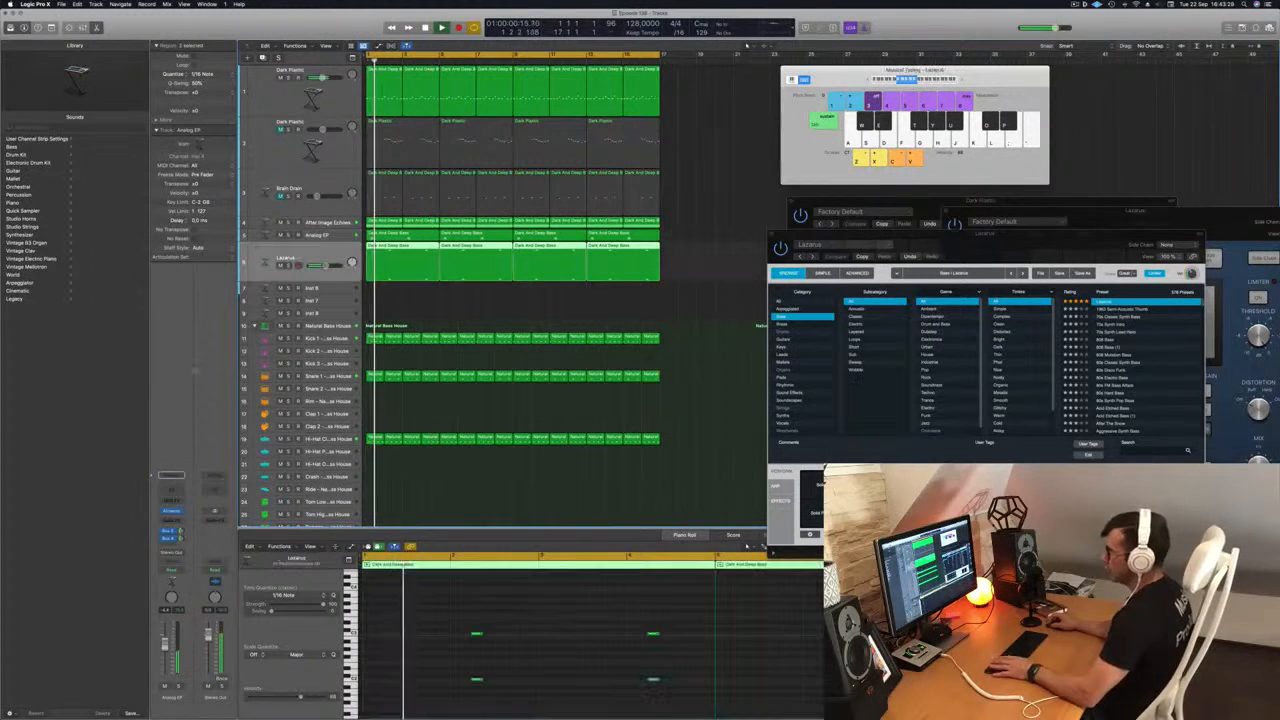
# Move the Dark Plastic compressor window aside and reopen the Lazarus track's Alchemy instrument
pyautogui.click(772, 234)
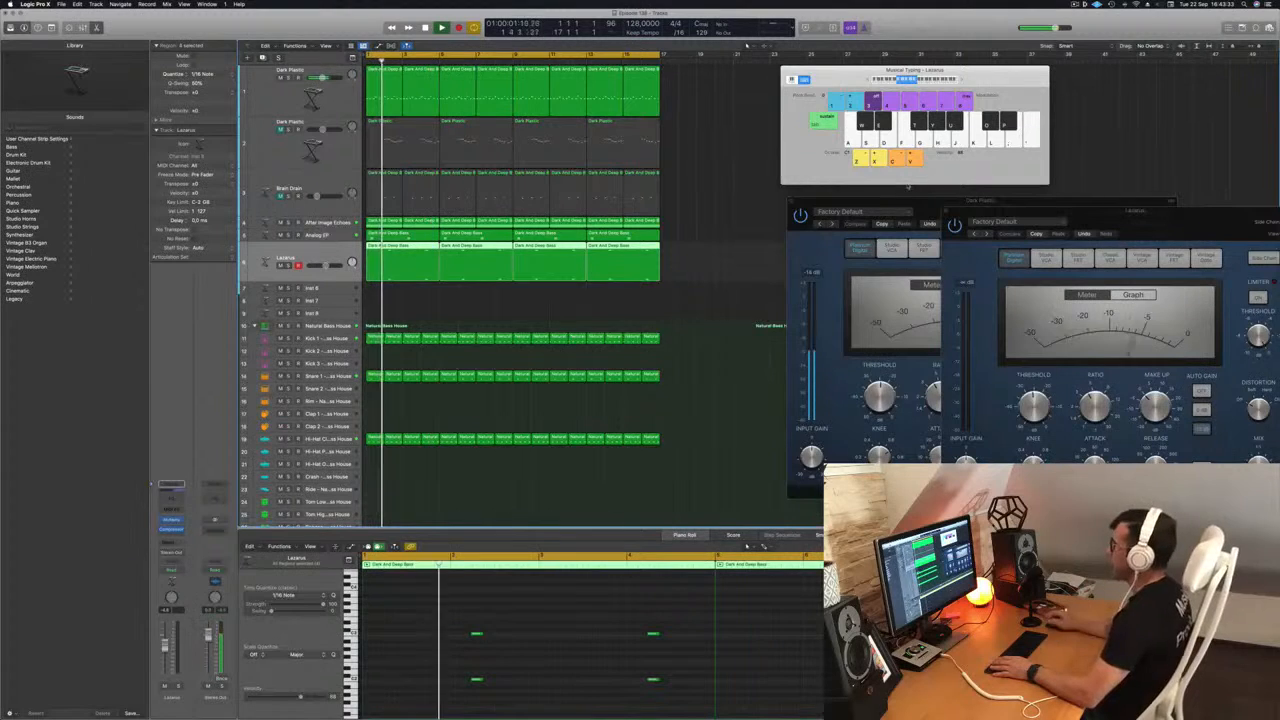
pyautogui.moveTo(900, 200); pyautogui.dragTo(1094, 163)
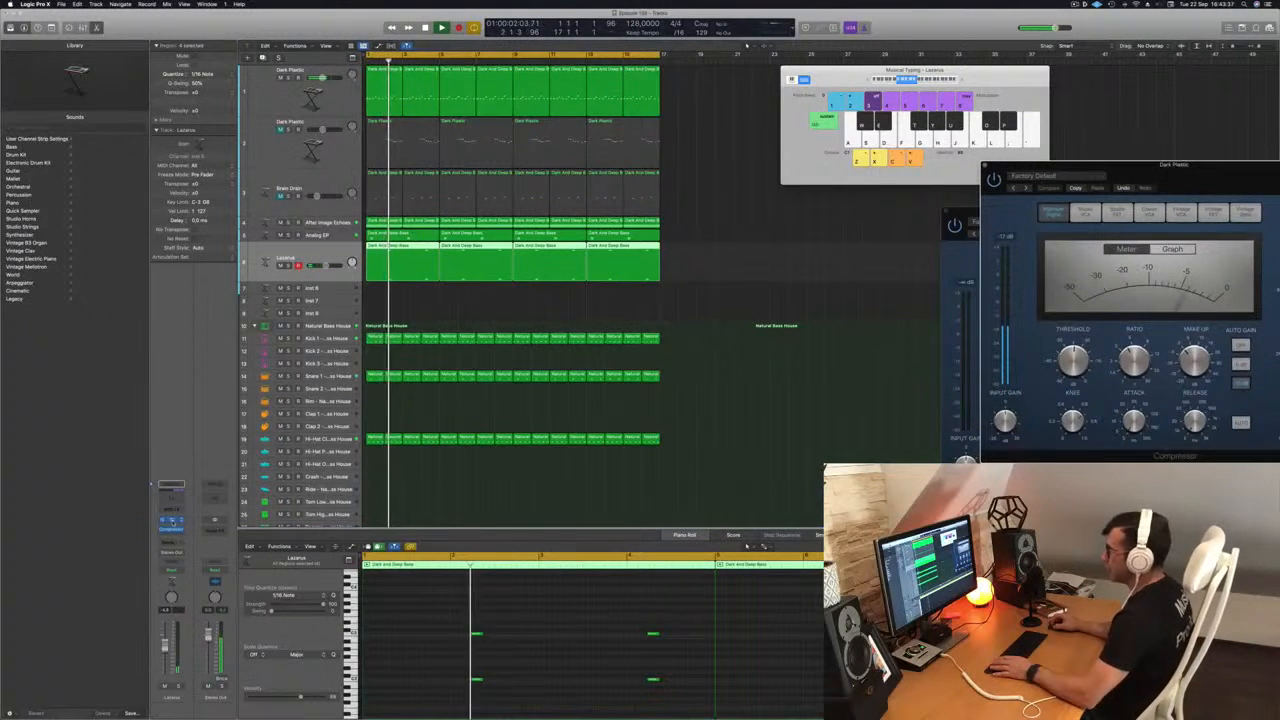
pyautogui.click(171, 520)
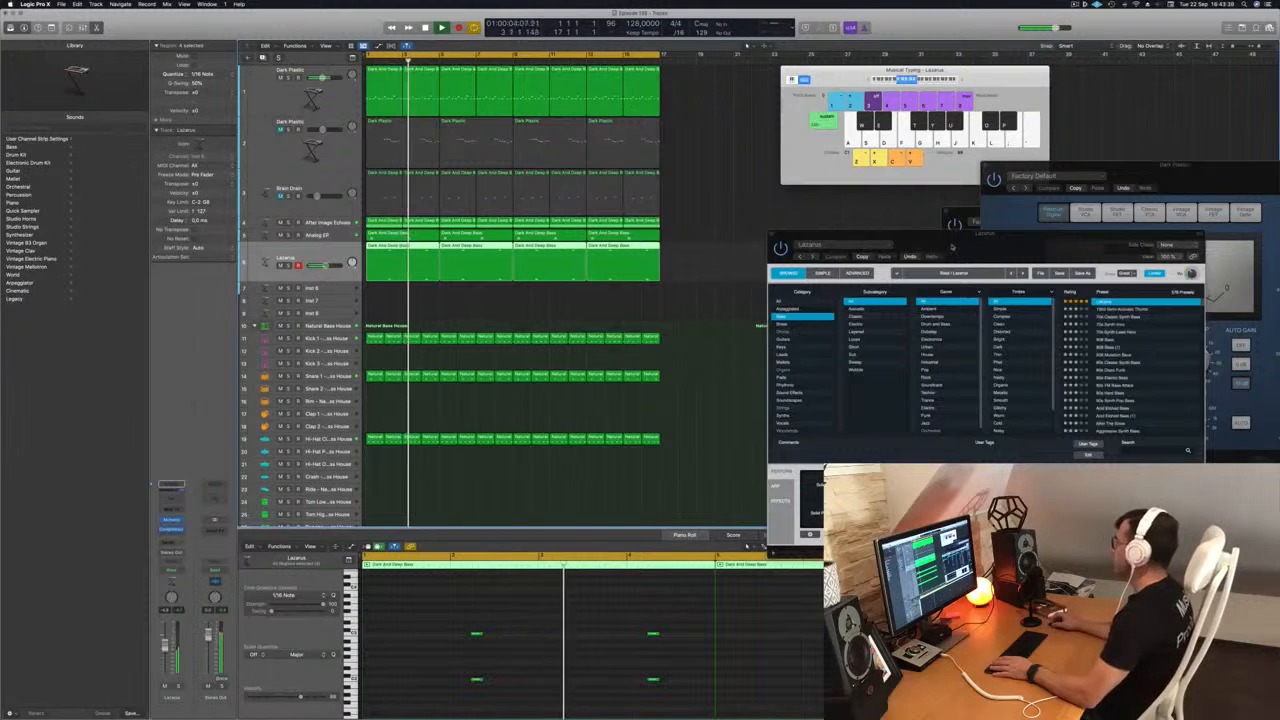
# Load the Abandoned Pad preset from the Pads category into the Lazarus track's Alchemy and move its window clear of the tracks
pyautogui.moveTo(952, 246); pyautogui.dragTo(772, 196)
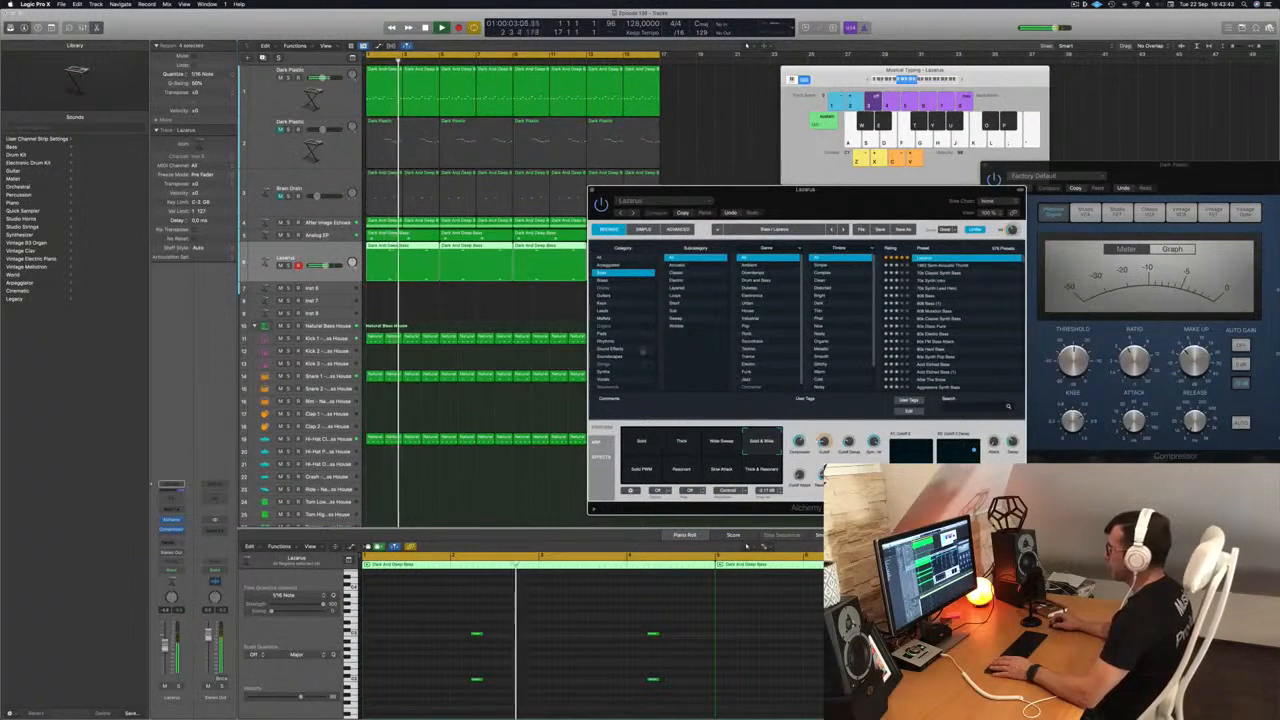
pyautogui.click(605, 334)
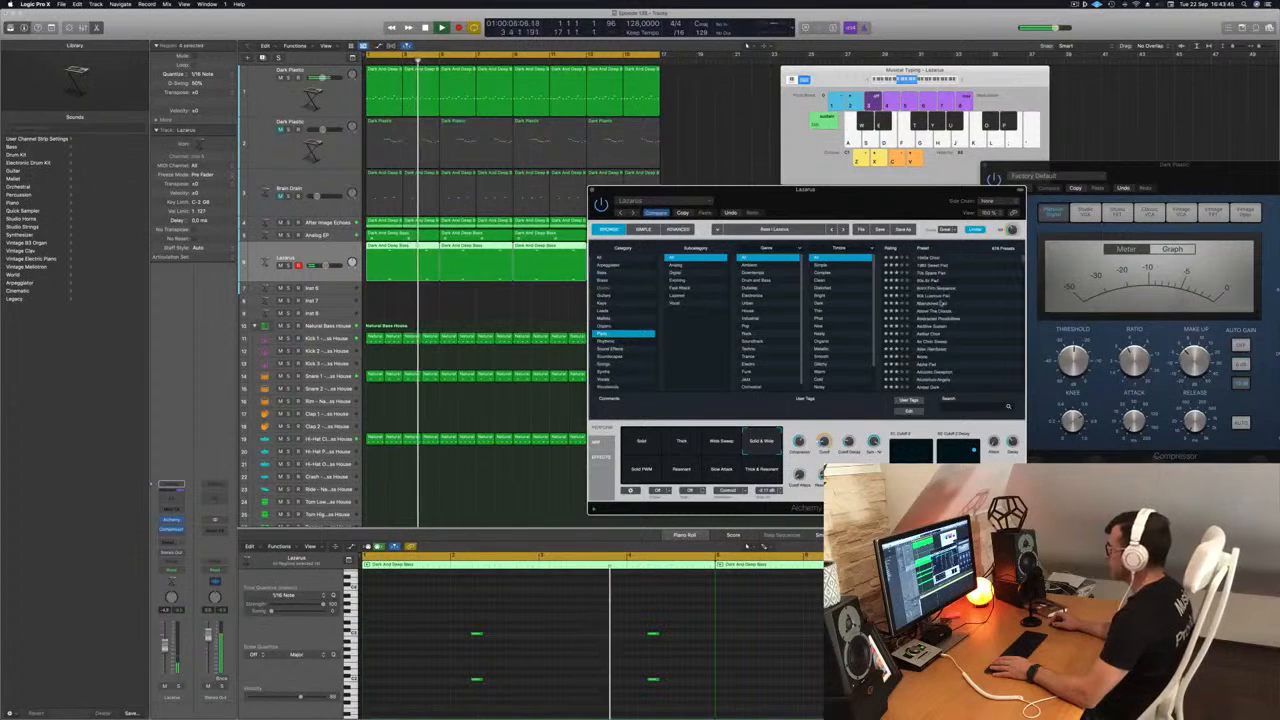
pyautogui.moveTo(828, 211); pyautogui.dragTo(860, 178)
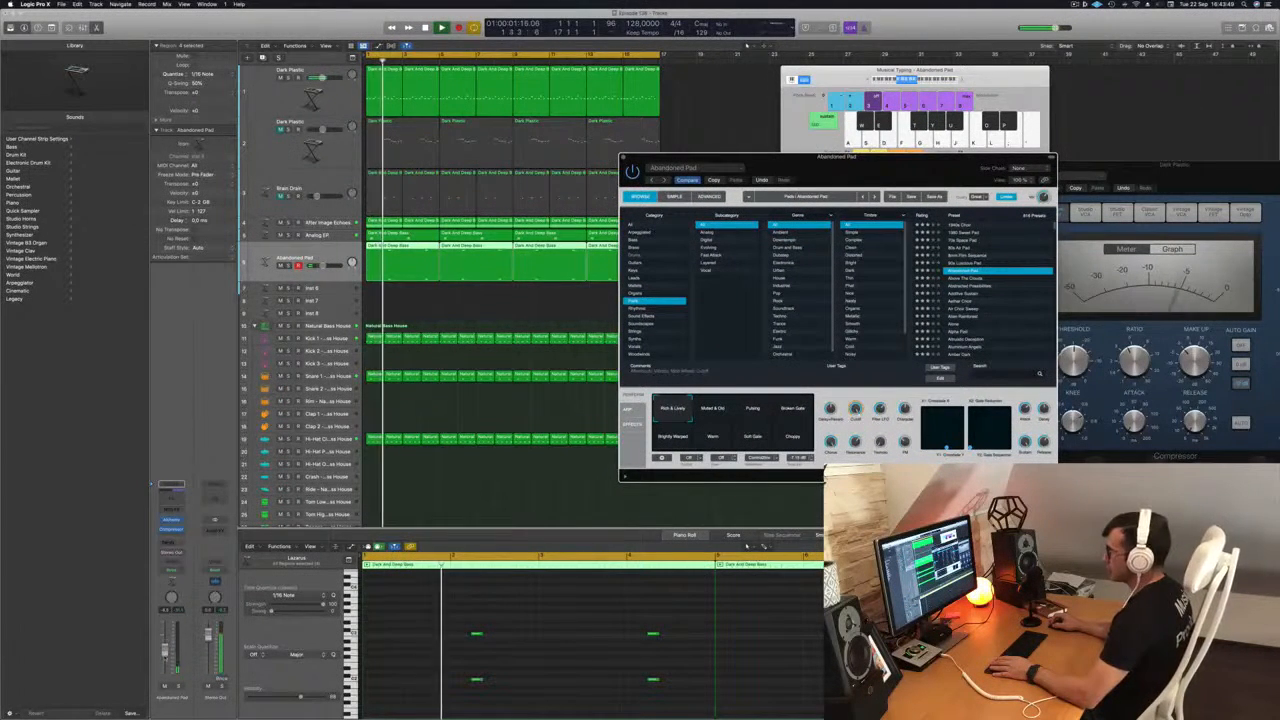
# Lower the Abandoned Pad track's volume, adjust its filter cutoff in Alchemy and play the arrangement from the start
pyautogui.click(313, 265)
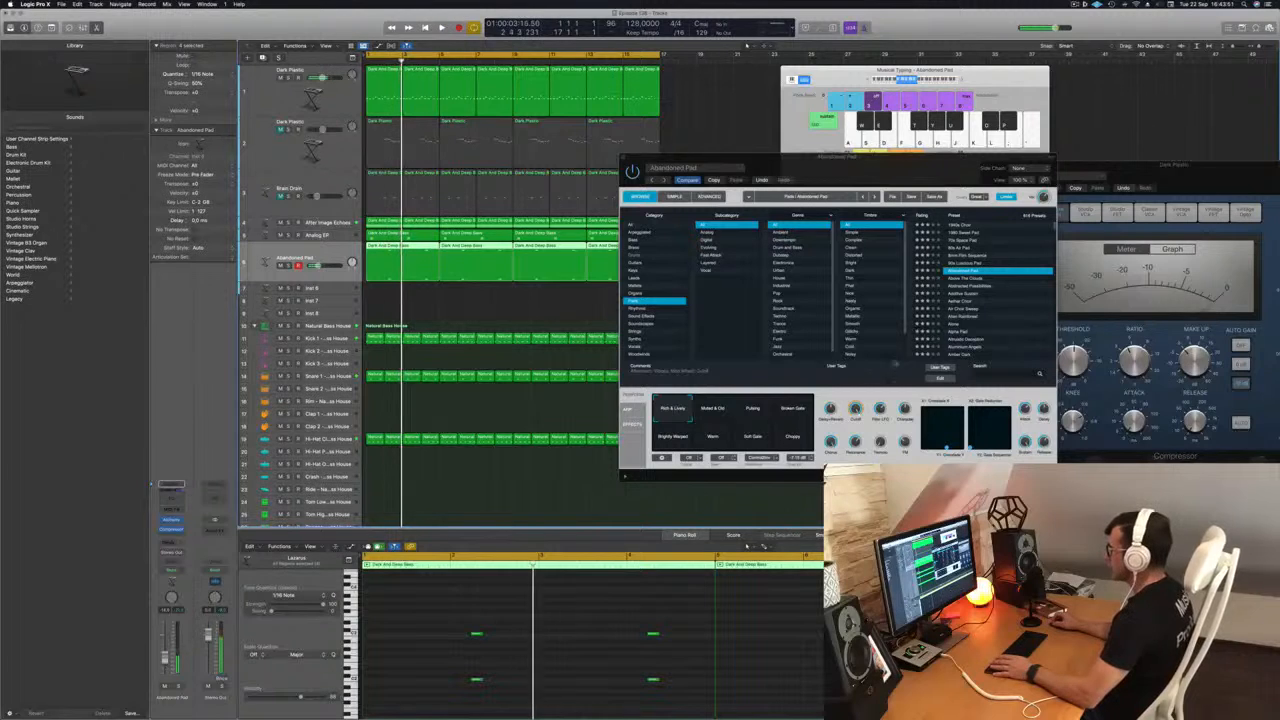
pyautogui.click(857, 443)
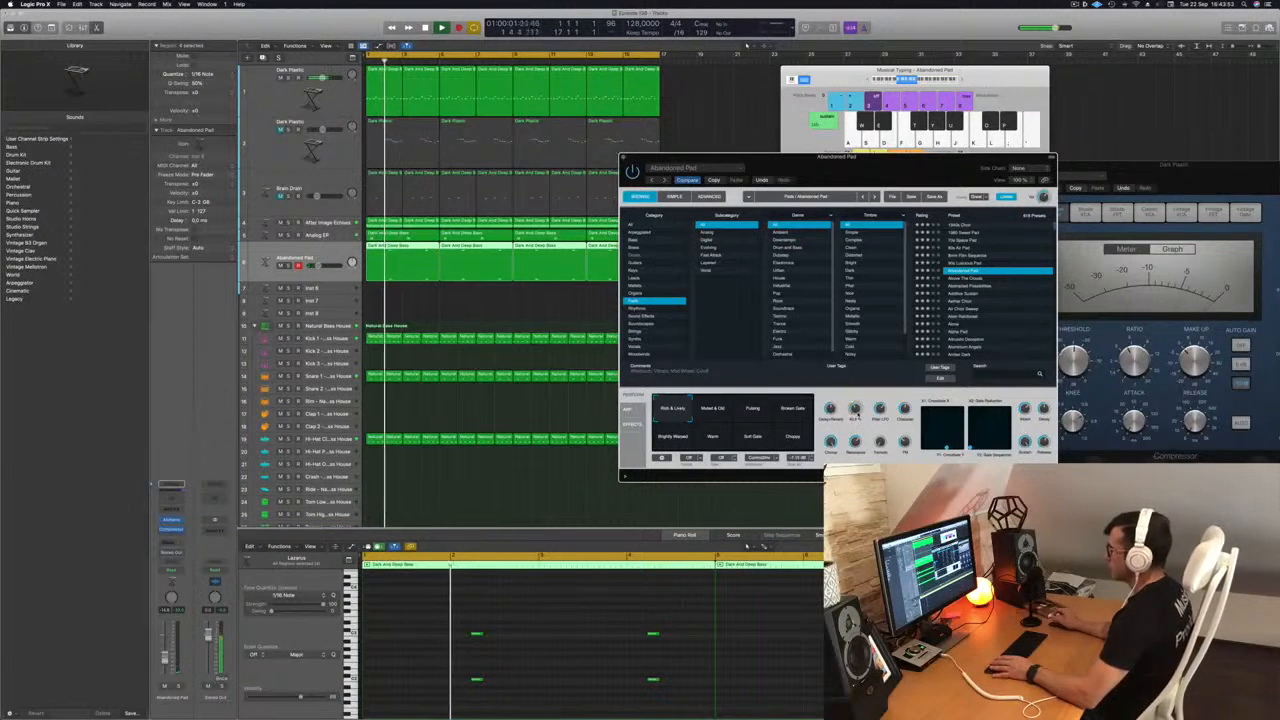
pyautogui.press('Return')
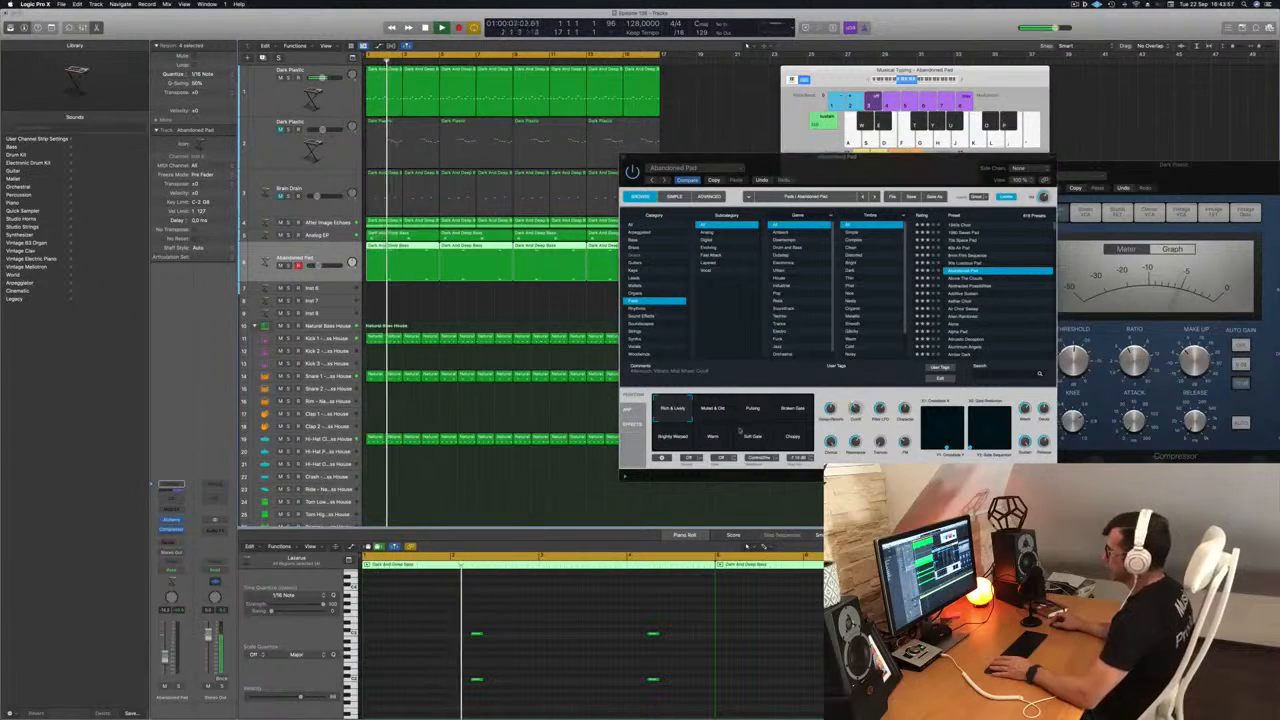
pyautogui.press('space')
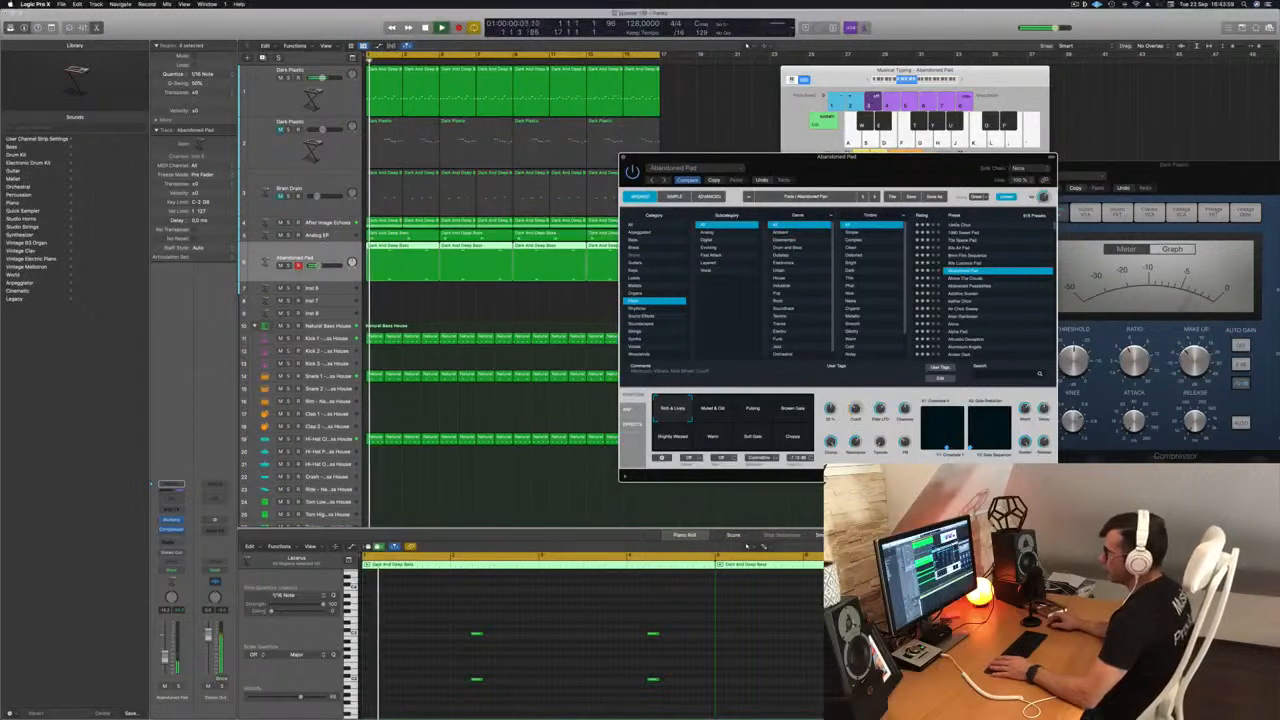
# Add sends to Bus 4 and Bus 5 on the Abandoned Pad channel strip
pyautogui.click(170, 543)
pyautogui.moveTo(195, 553)
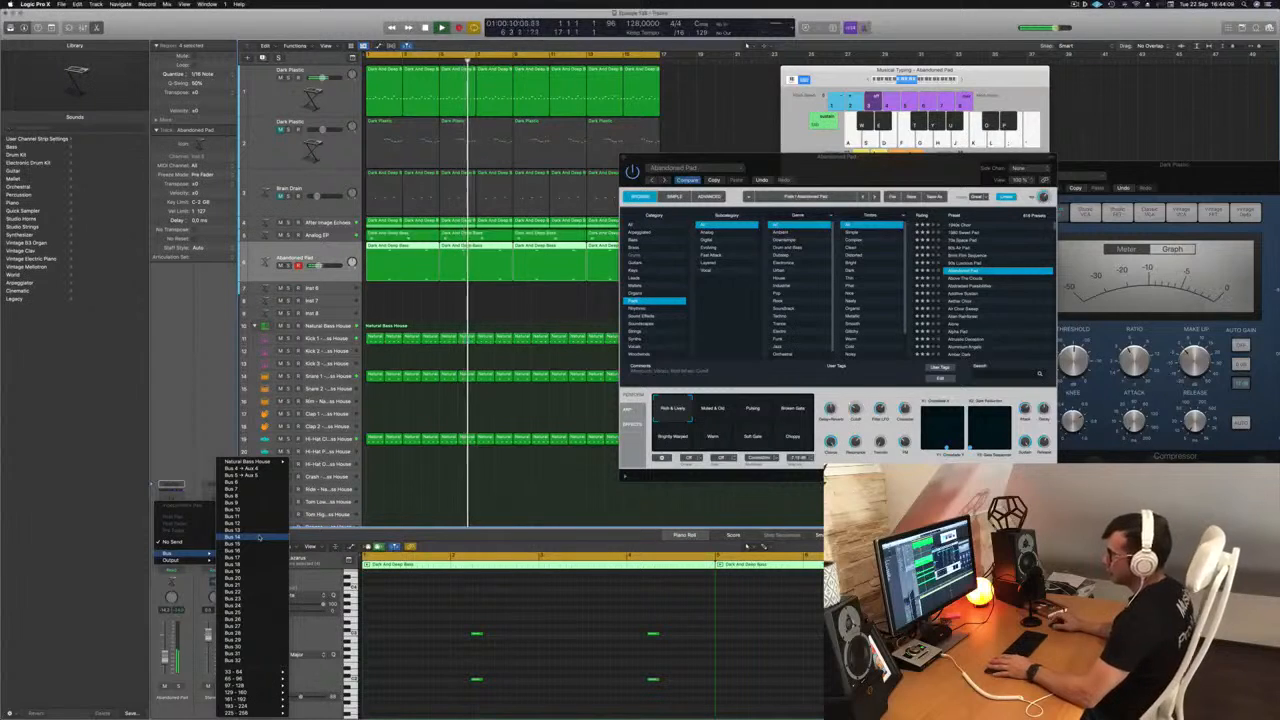
pyautogui.click(247, 469)
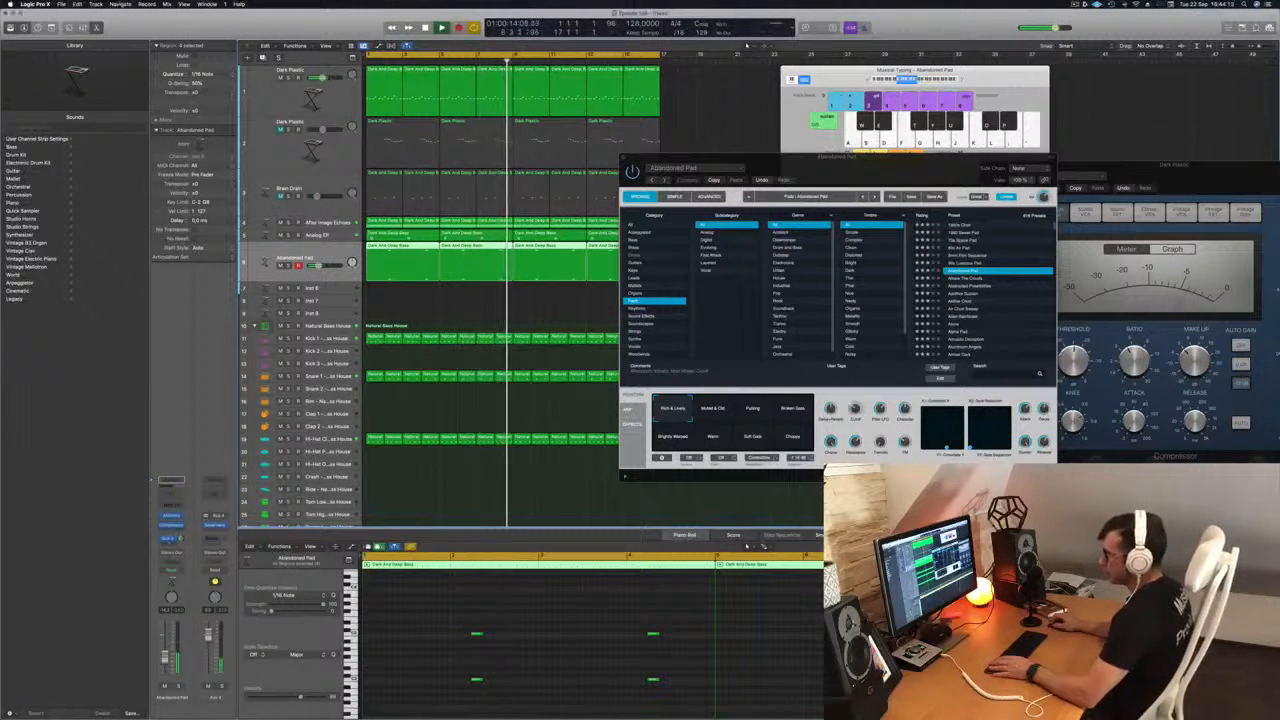
pyautogui.click(173, 545)
pyautogui.moveTo(178, 555)
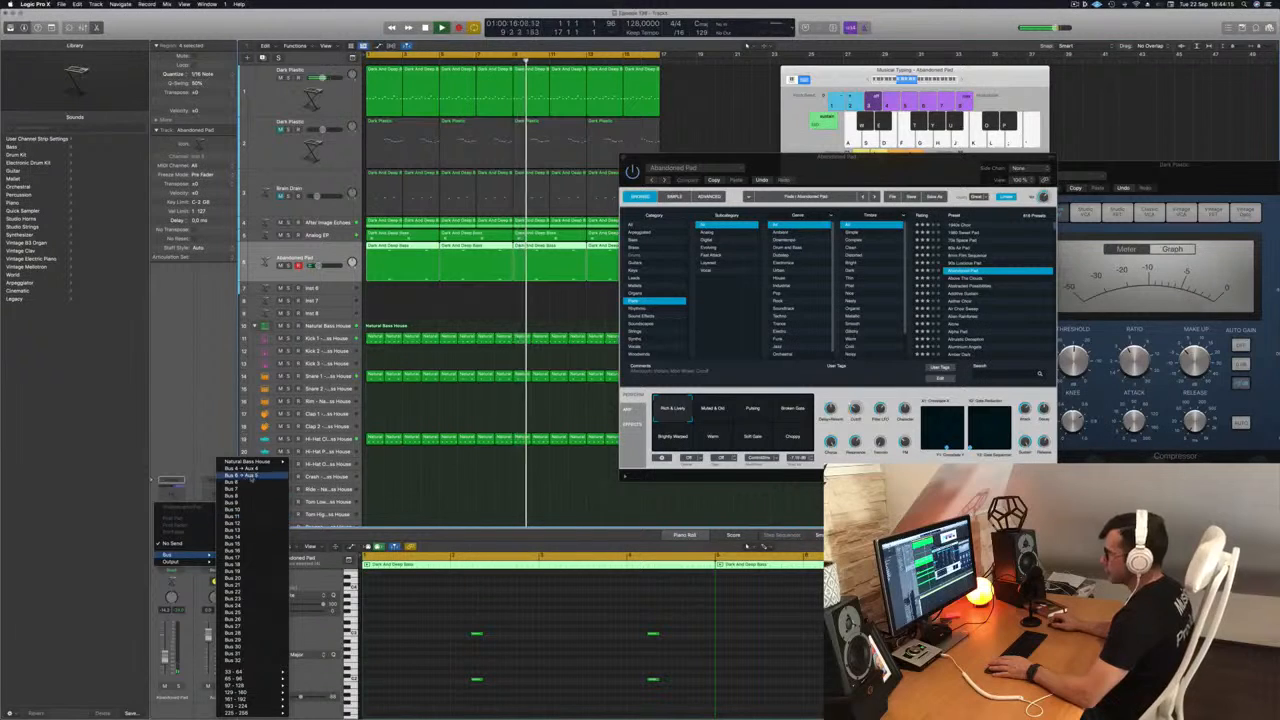
pyautogui.click(245, 476)
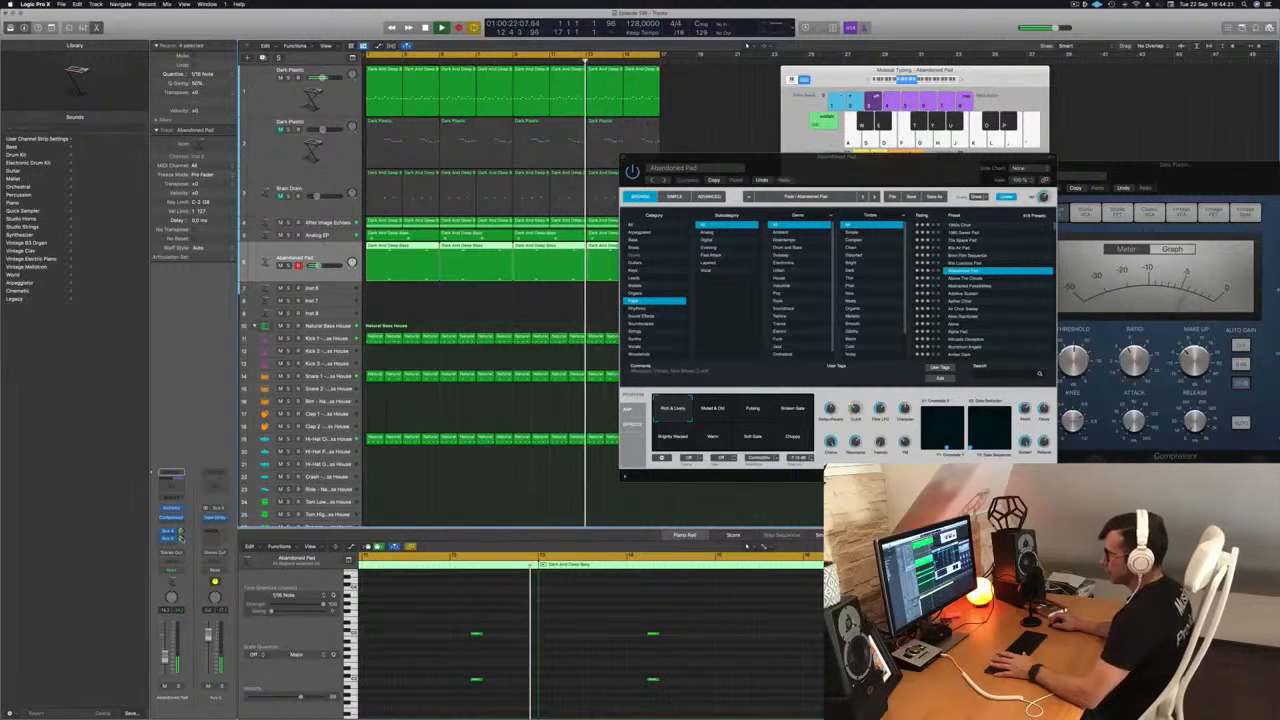
# Move the Alchemy window aside and duplicate the Abandoned Pad track with its settings, without copying its regions
pyautogui.click(410, 310)
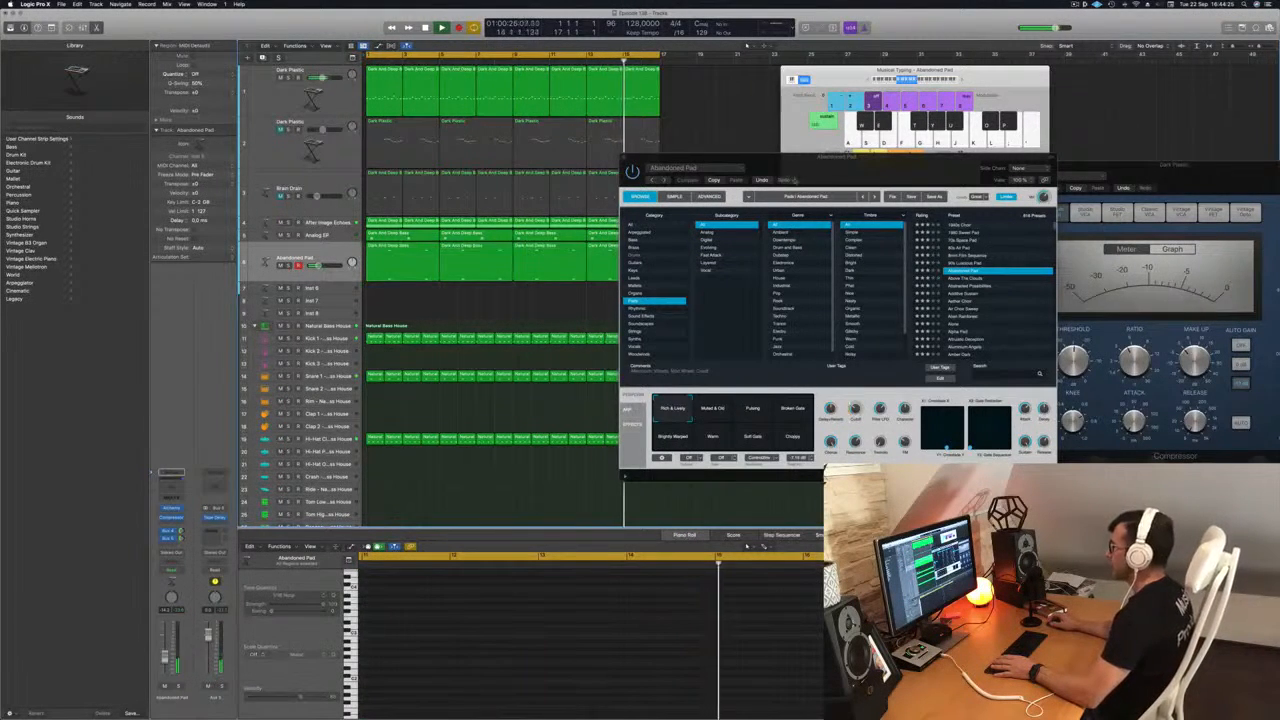
pyautogui.moveTo(720, 157); pyautogui.dragTo(833, 152)
pyautogui.click(309, 259)
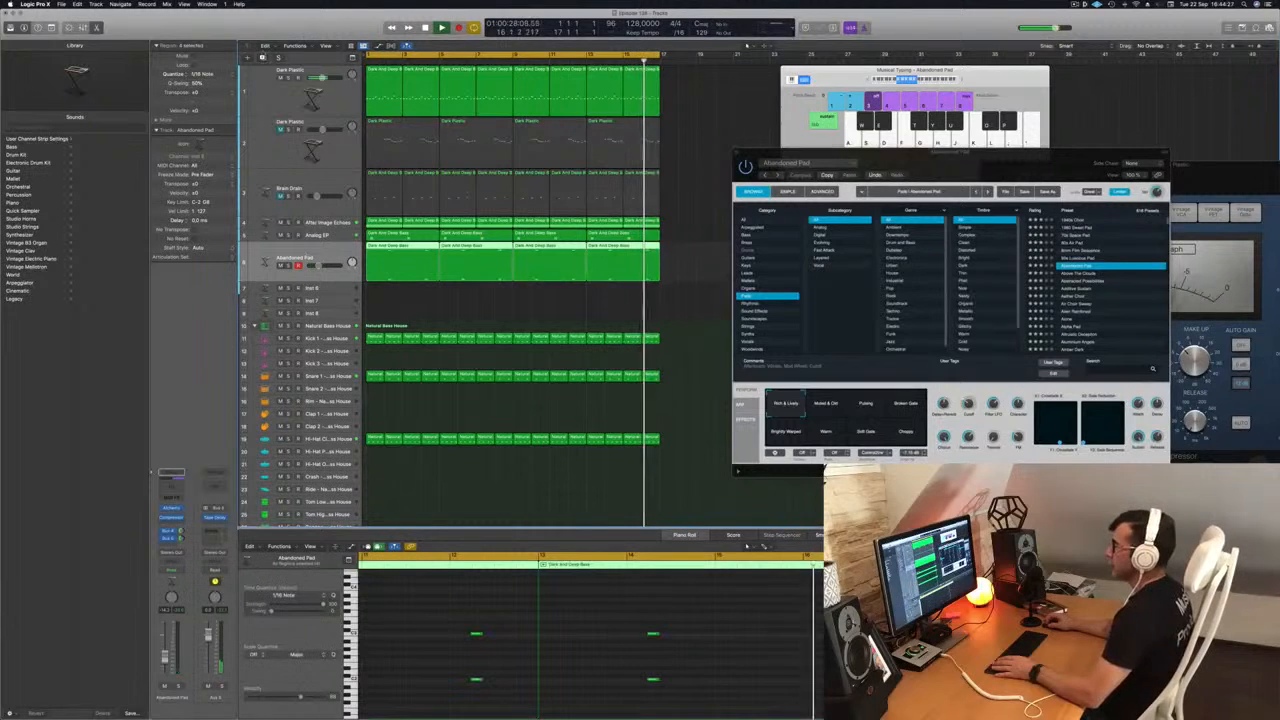
pyautogui.press('super+d')
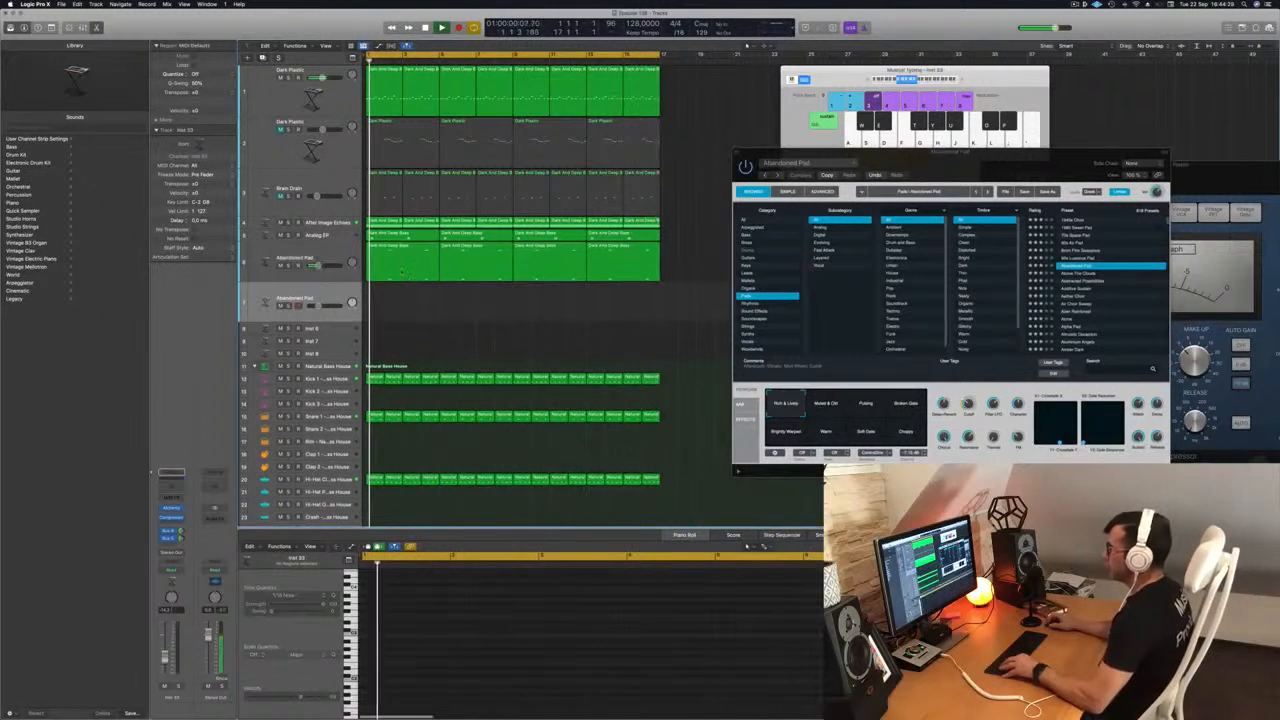
# Shift the four notes in the first Abandoned Pad region earlier to the start of bars 1 and 3
pyautogui.click(415, 264)
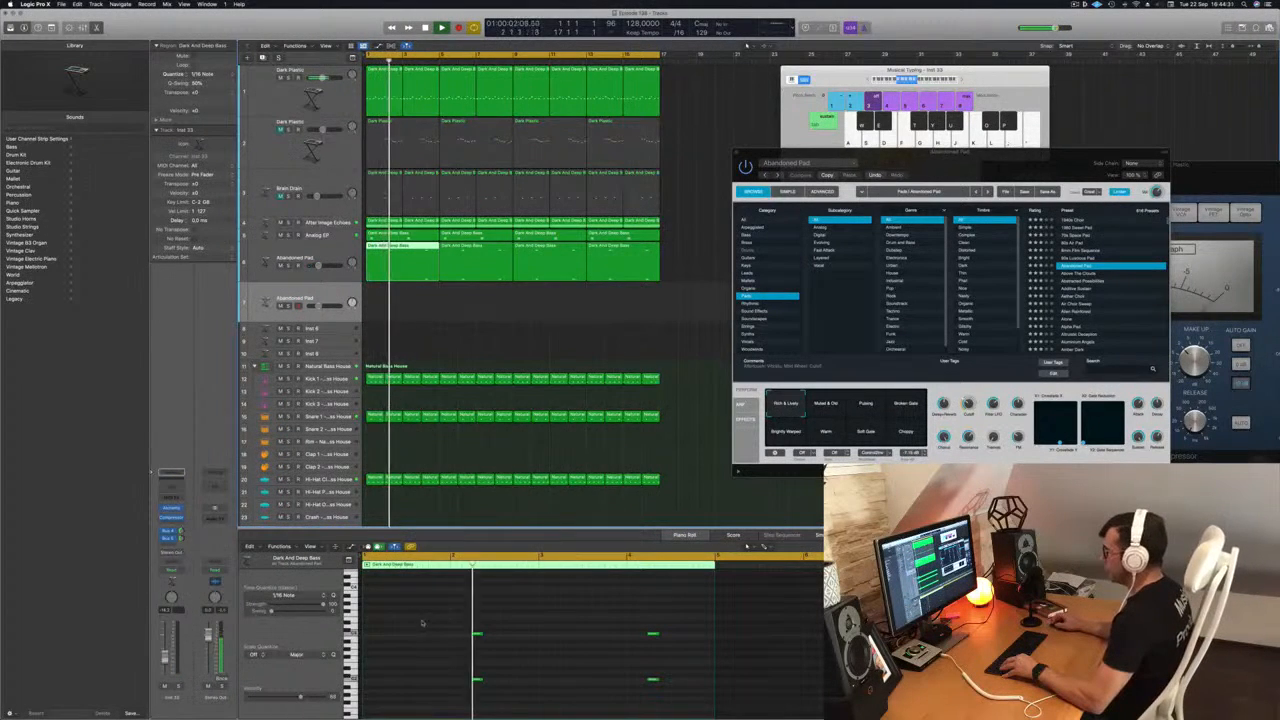
pyautogui.moveTo(437, 620); pyautogui.dragTo(755, 717)
pyautogui.scroll(3, 572, 642)
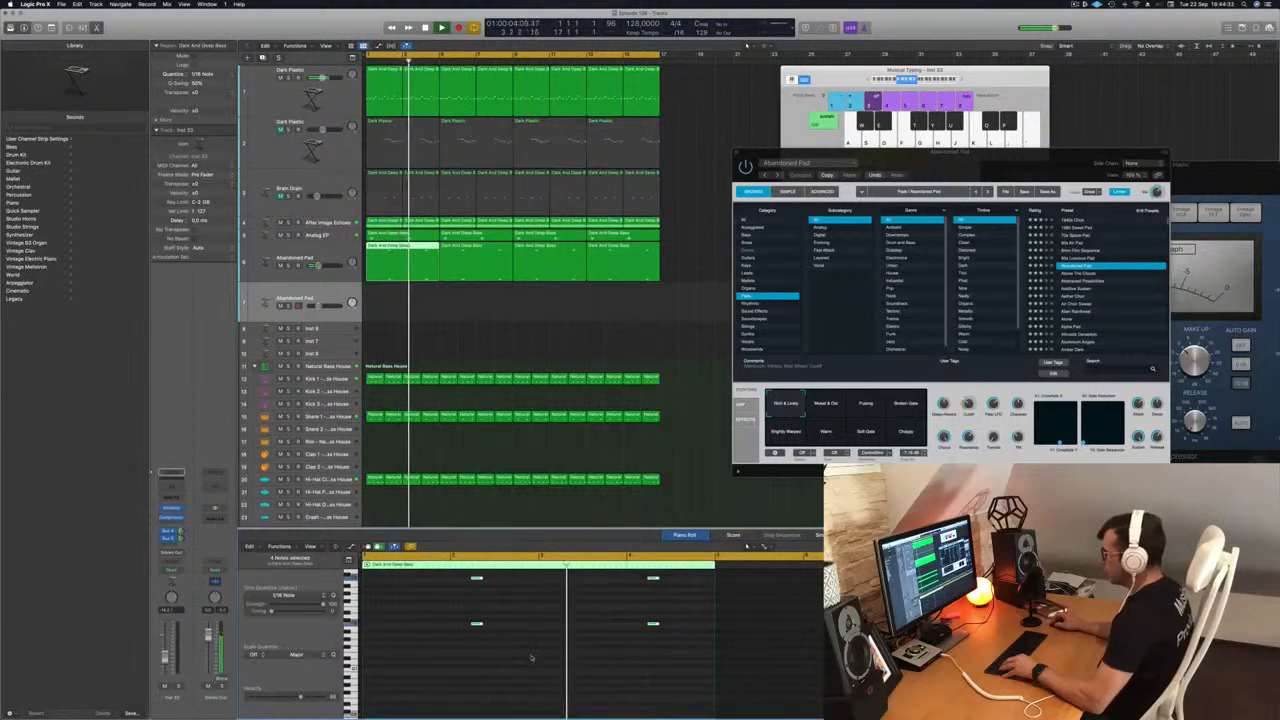
pyautogui.moveTo(475, 578); pyautogui.dragTo(370, 583)
pyautogui.press('space')
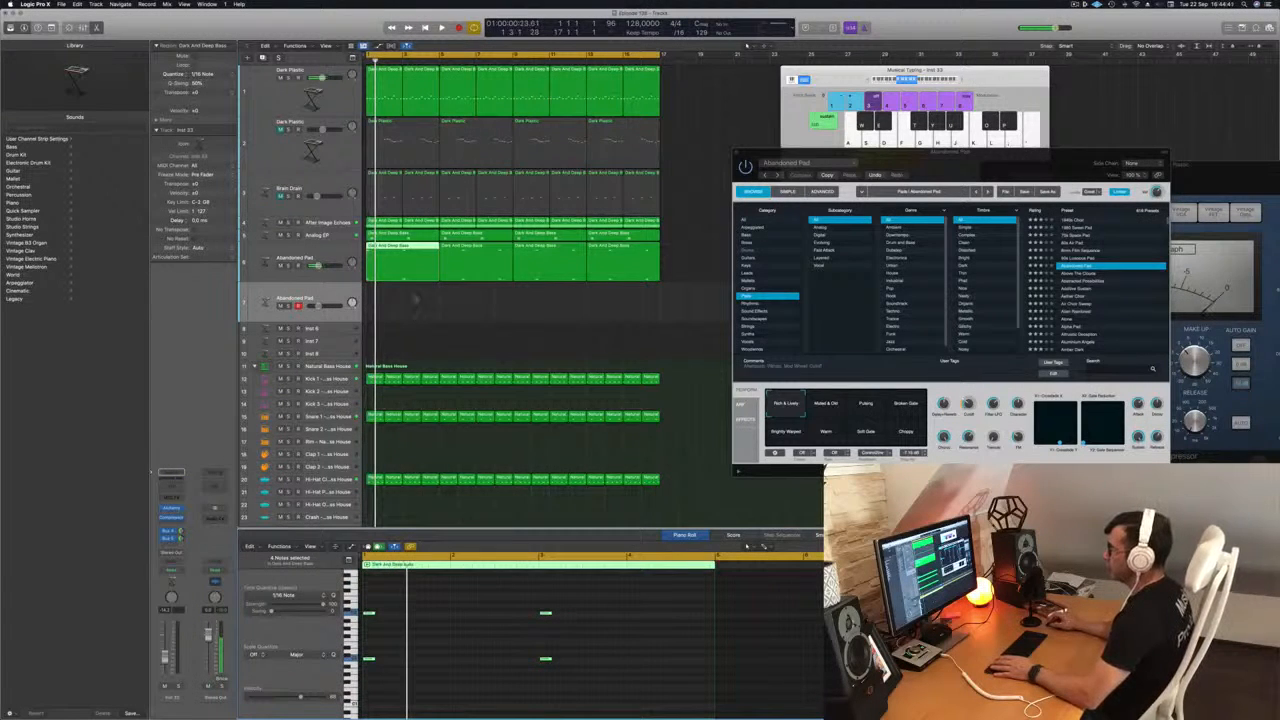
# Move the edited region onto the duplicated track and fill its gap with a copy of the next Abandoned Pad region
pyautogui.moveTo(407, 257); pyautogui.dragTo(412, 293)
pyautogui.click(487, 261)
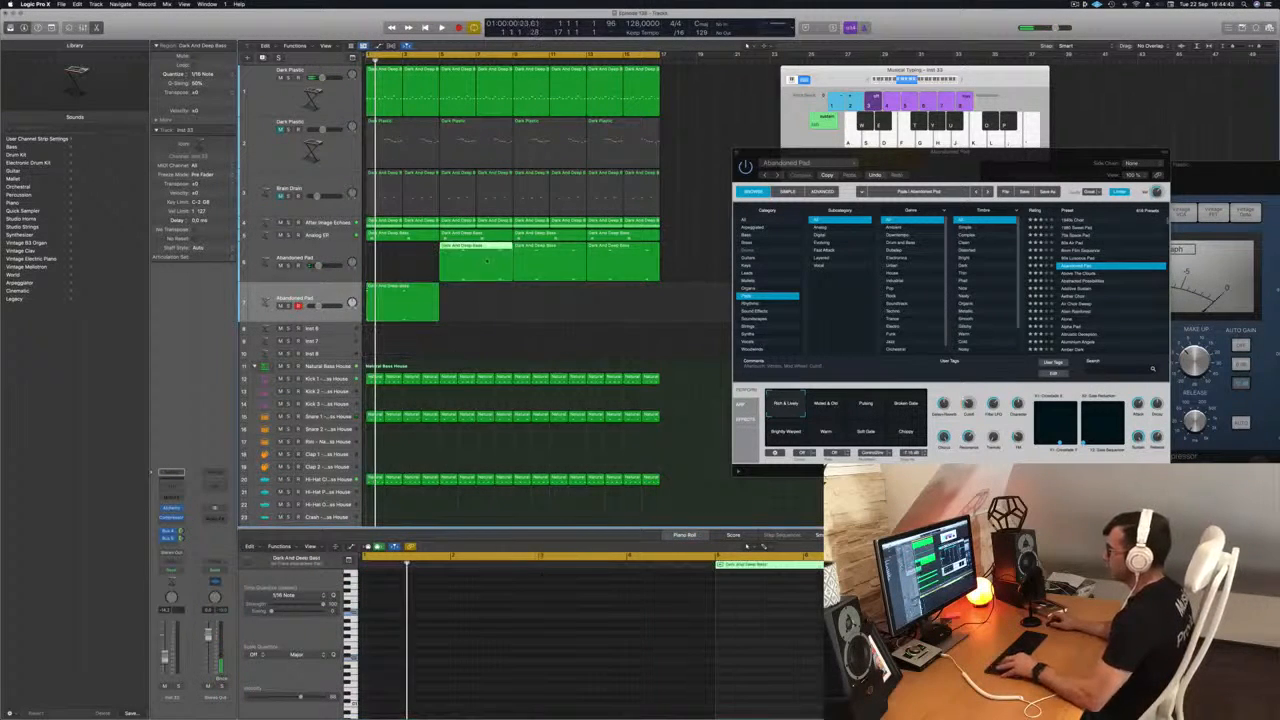
pyautogui.moveTo(487, 261); pyautogui.dragTo(401, 252)
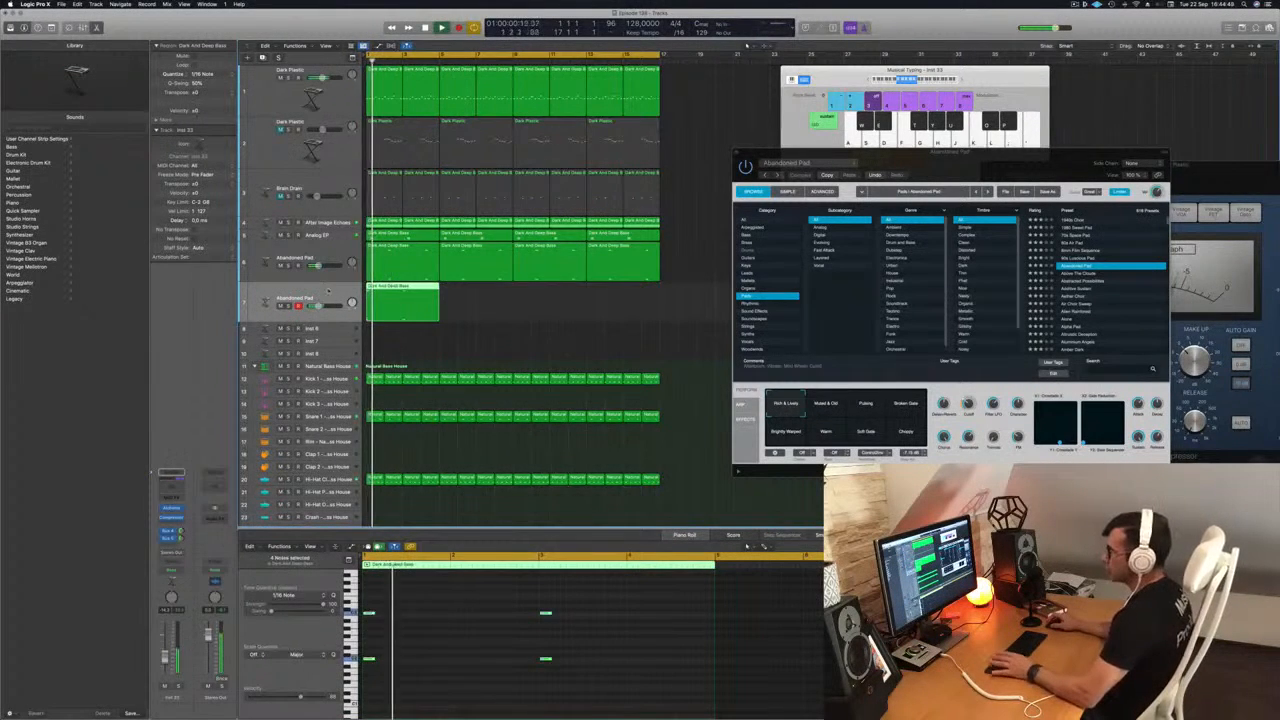
# Open Alchemy on the duplicated track and audition the Glowing Tones preset from the Organs category
pyautogui.click(170, 510)
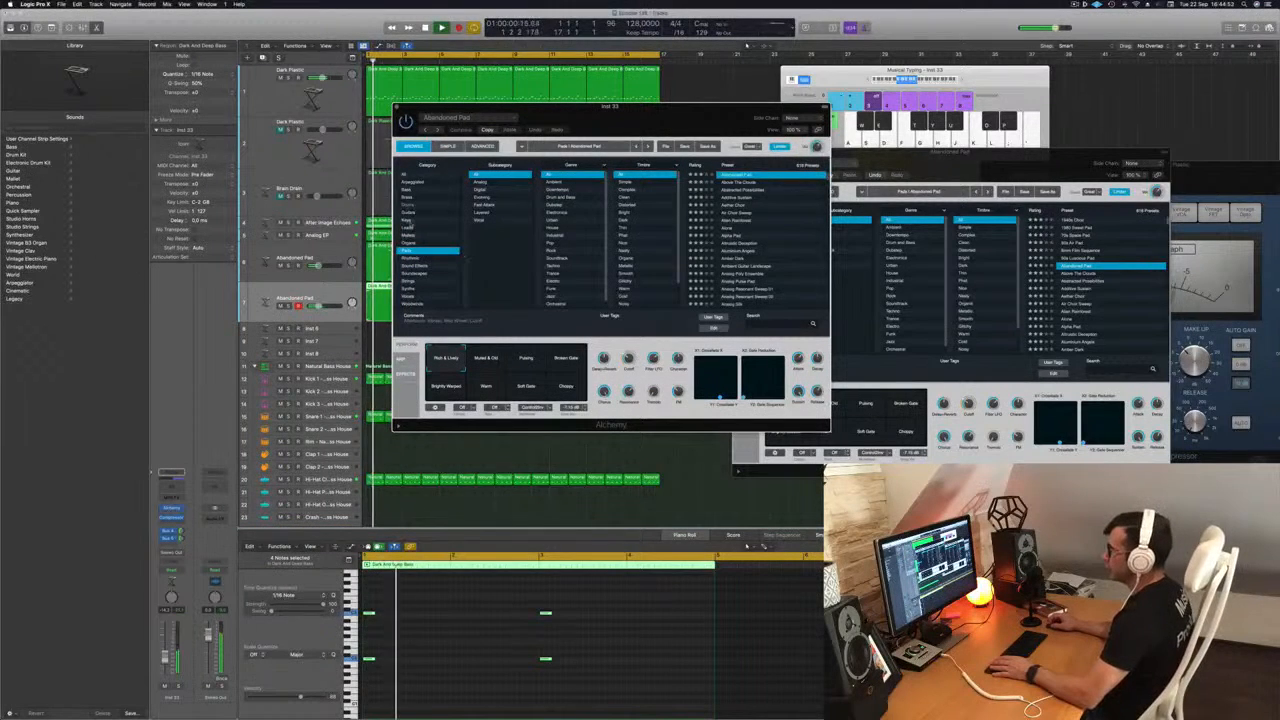
pyautogui.press('space')
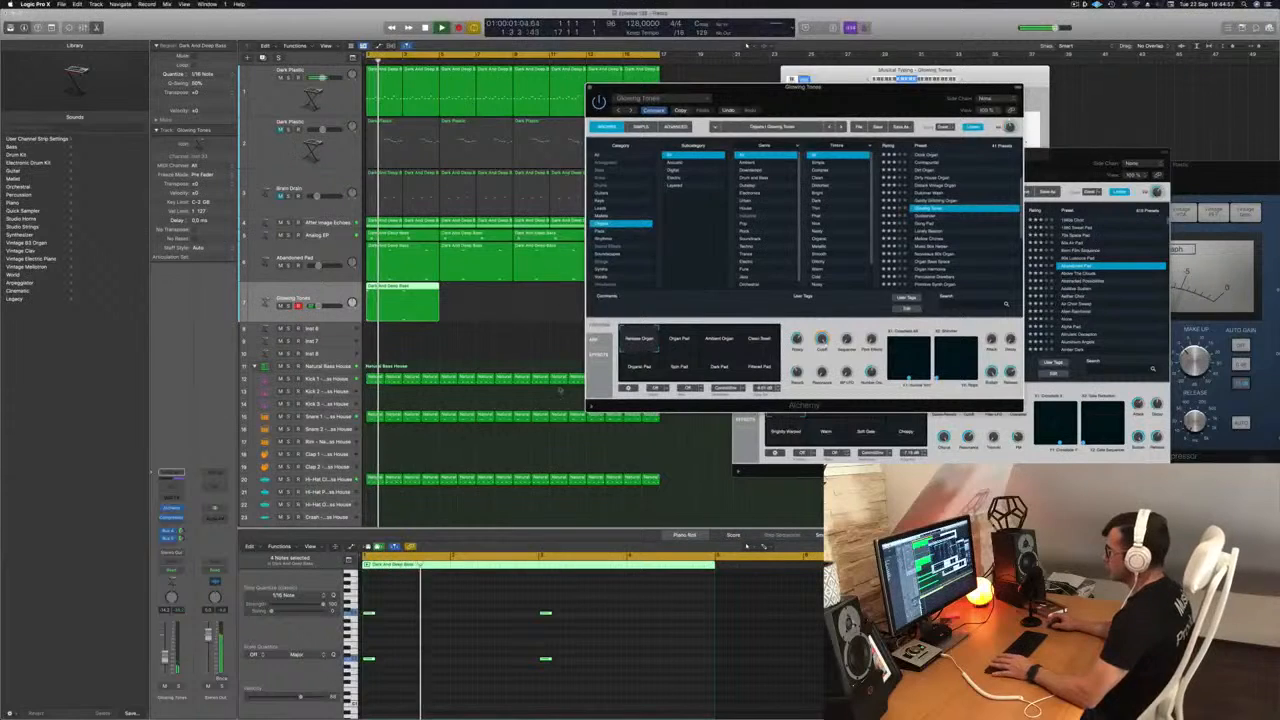
pyautogui.click(441, 648)
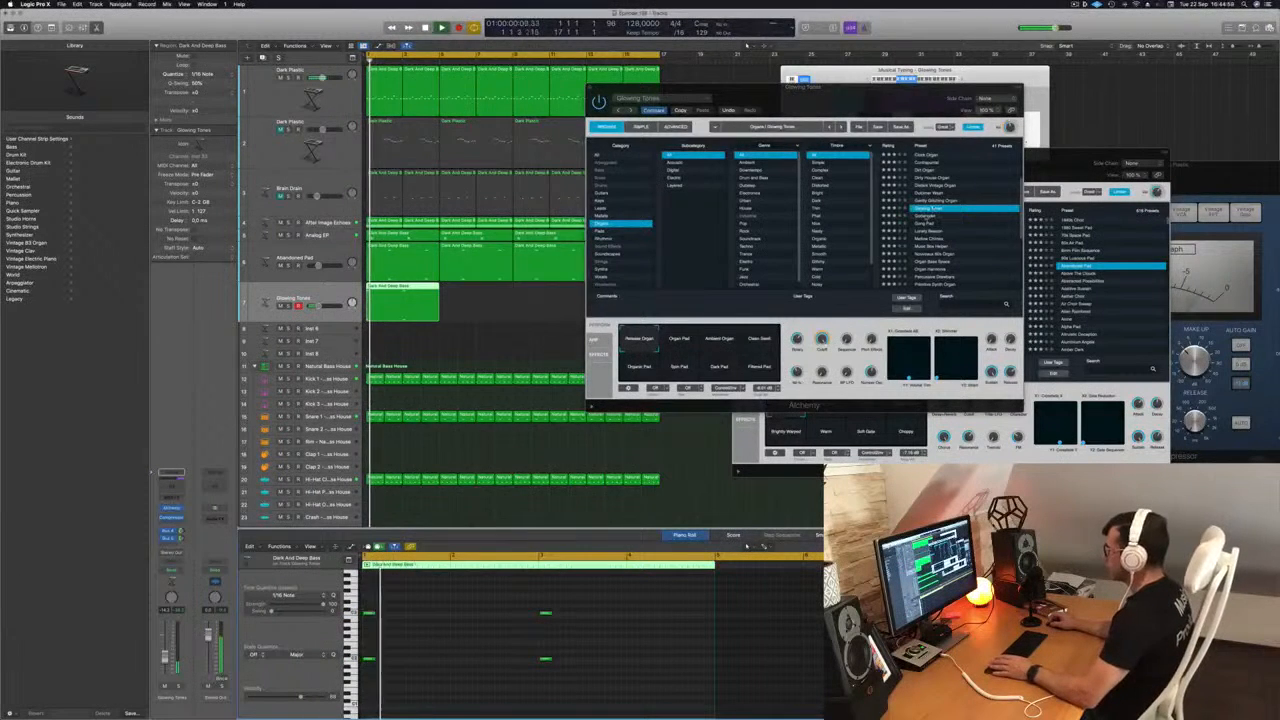
# Audition the Gong Pad, Nouveaux 60s Organ, Organ Bass Space and Organ Harmonia presets on the duplicated track
pyautogui.click(923, 225)
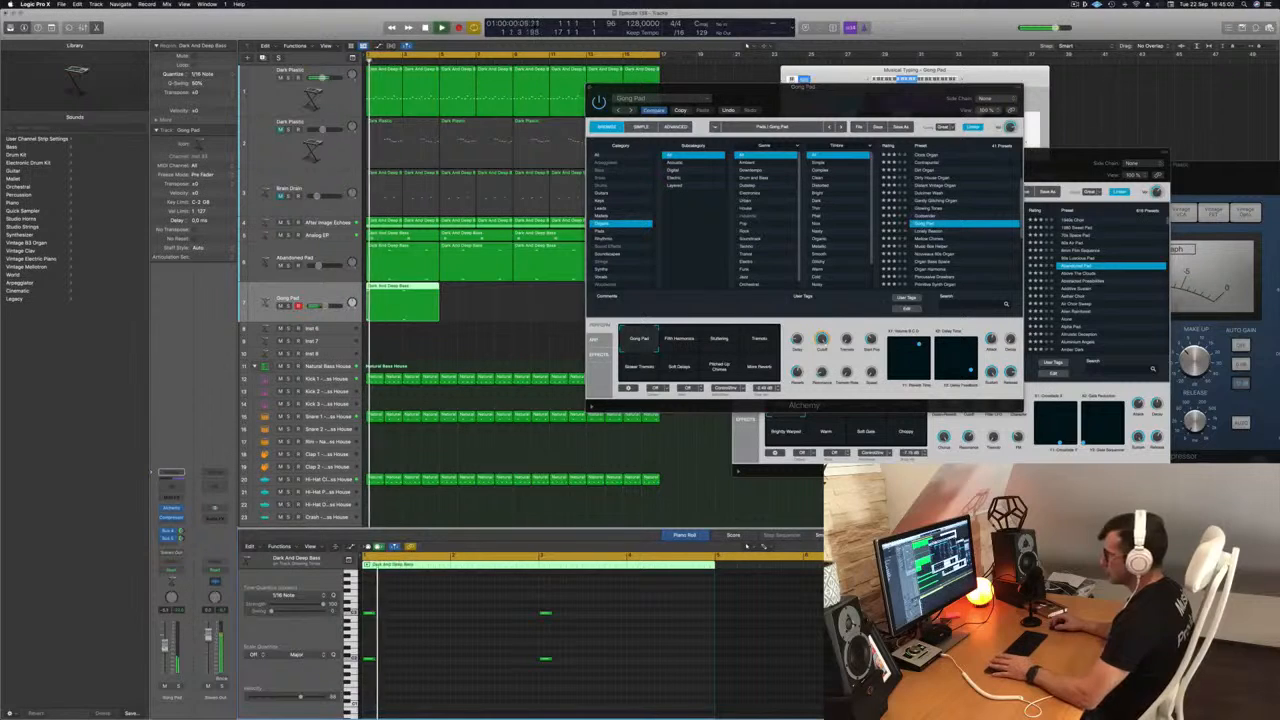
pyautogui.click(937, 254)
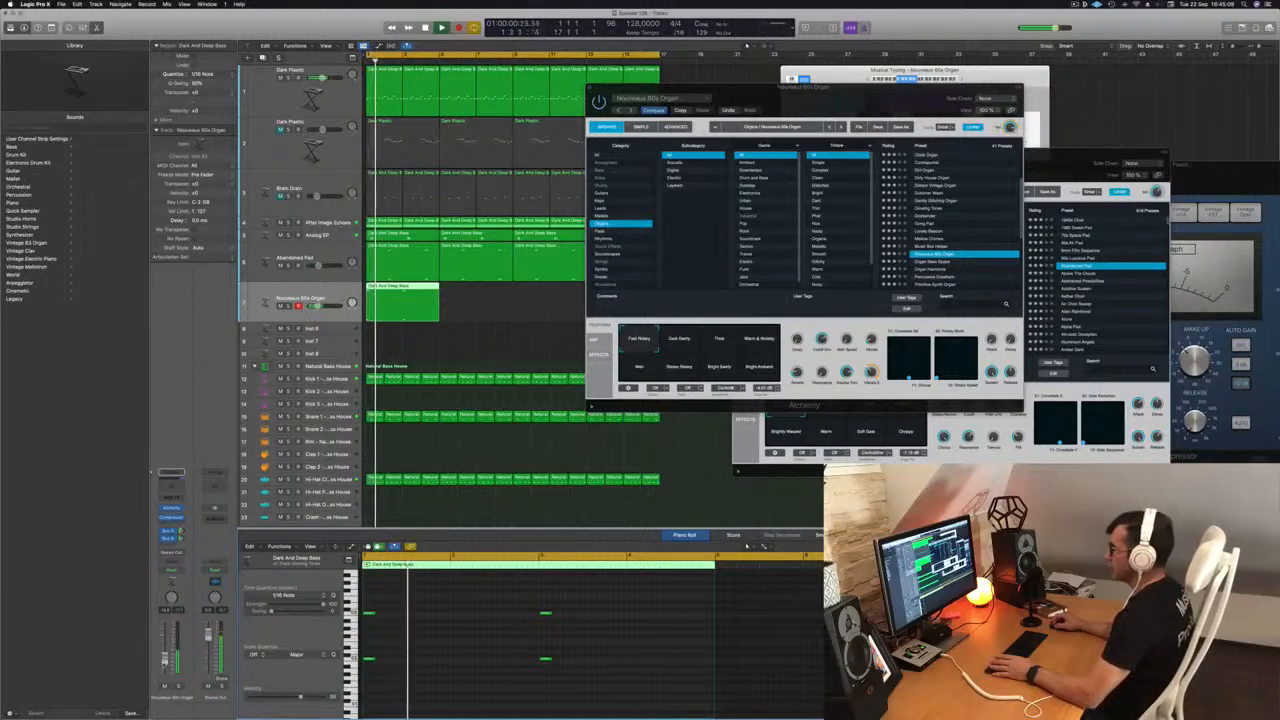
pyautogui.click(931, 262)
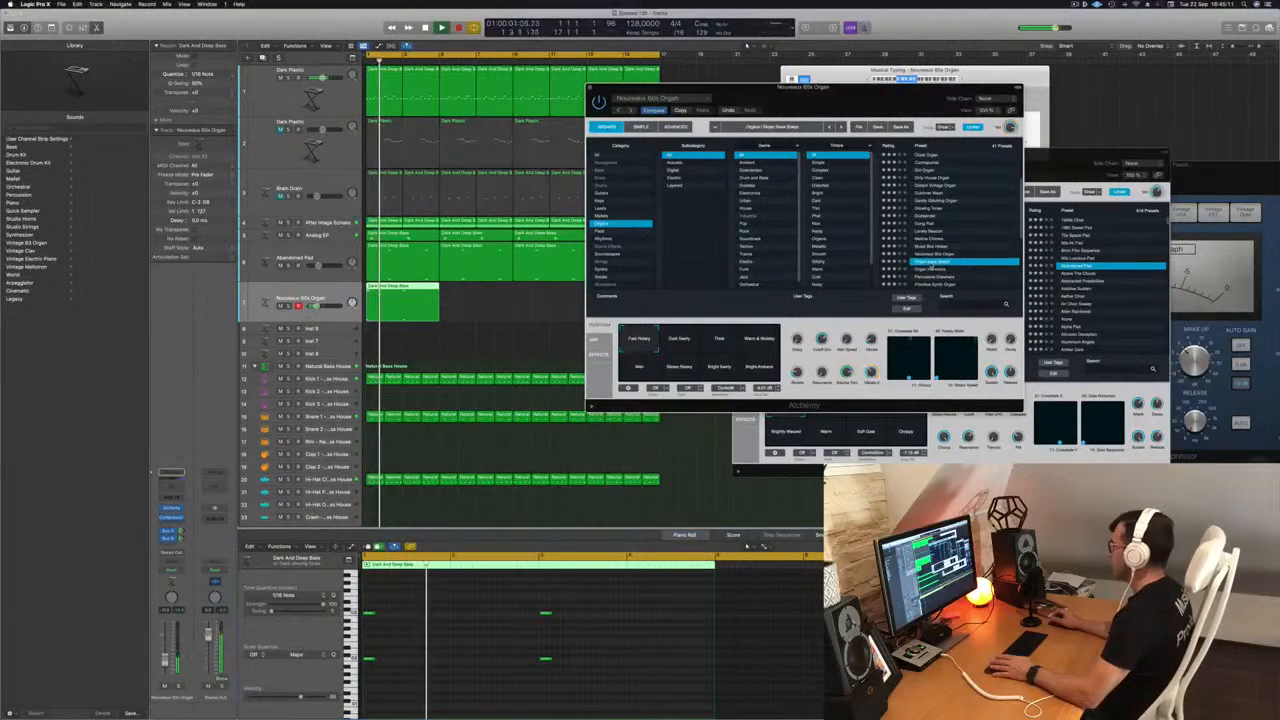
pyautogui.scroll(-2, 956, 264)
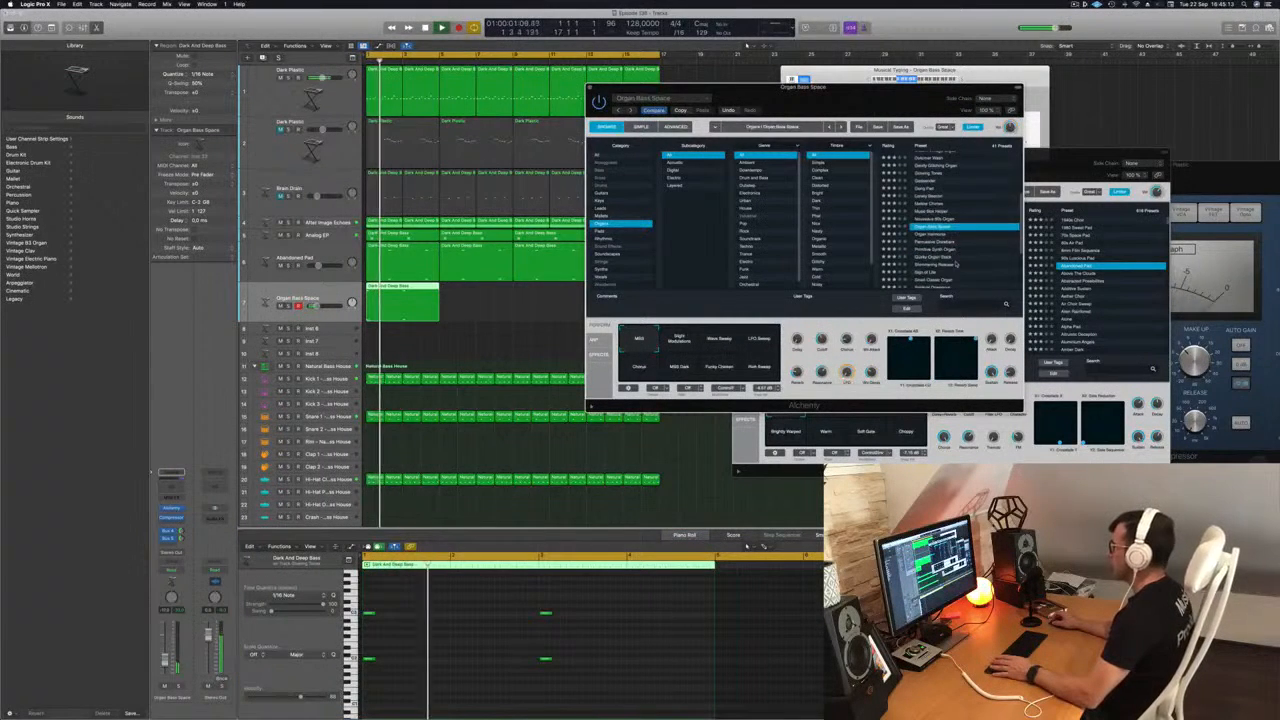
pyautogui.click(929, 235)
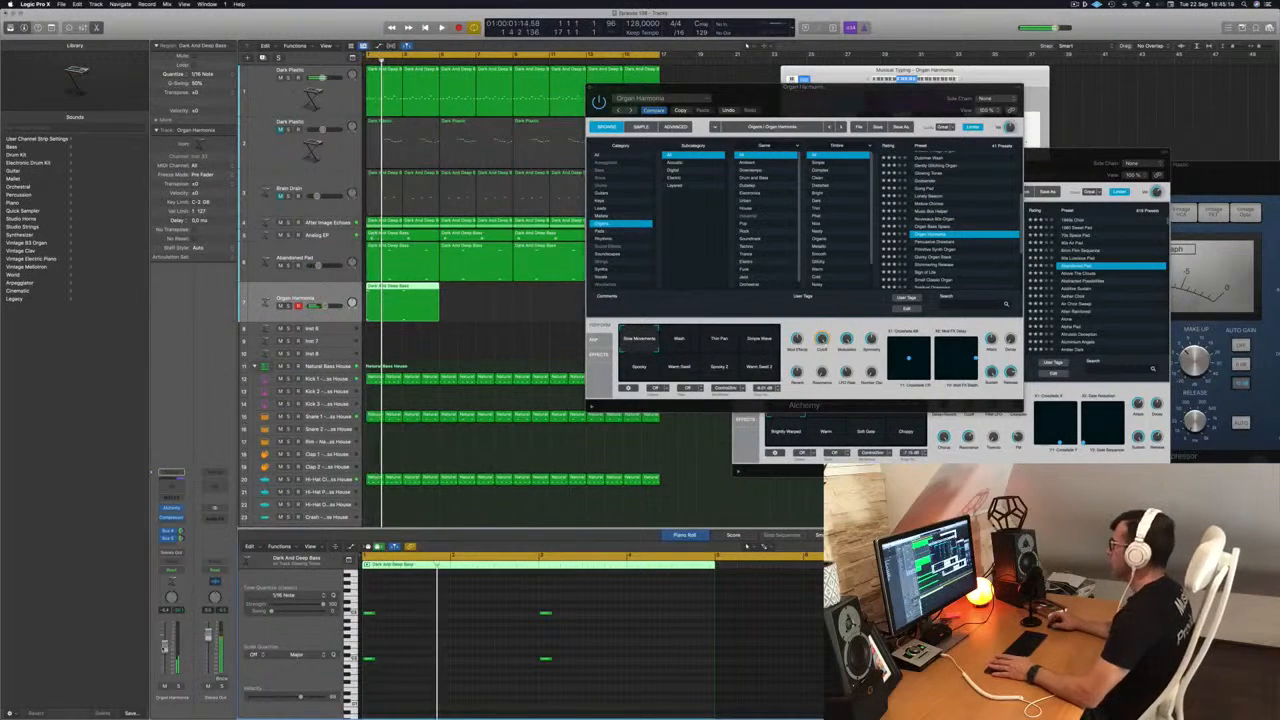
# Load the Percussive Drawbars preset and copy the region along its track up to bar 17
pyautogui.click(945, 242)
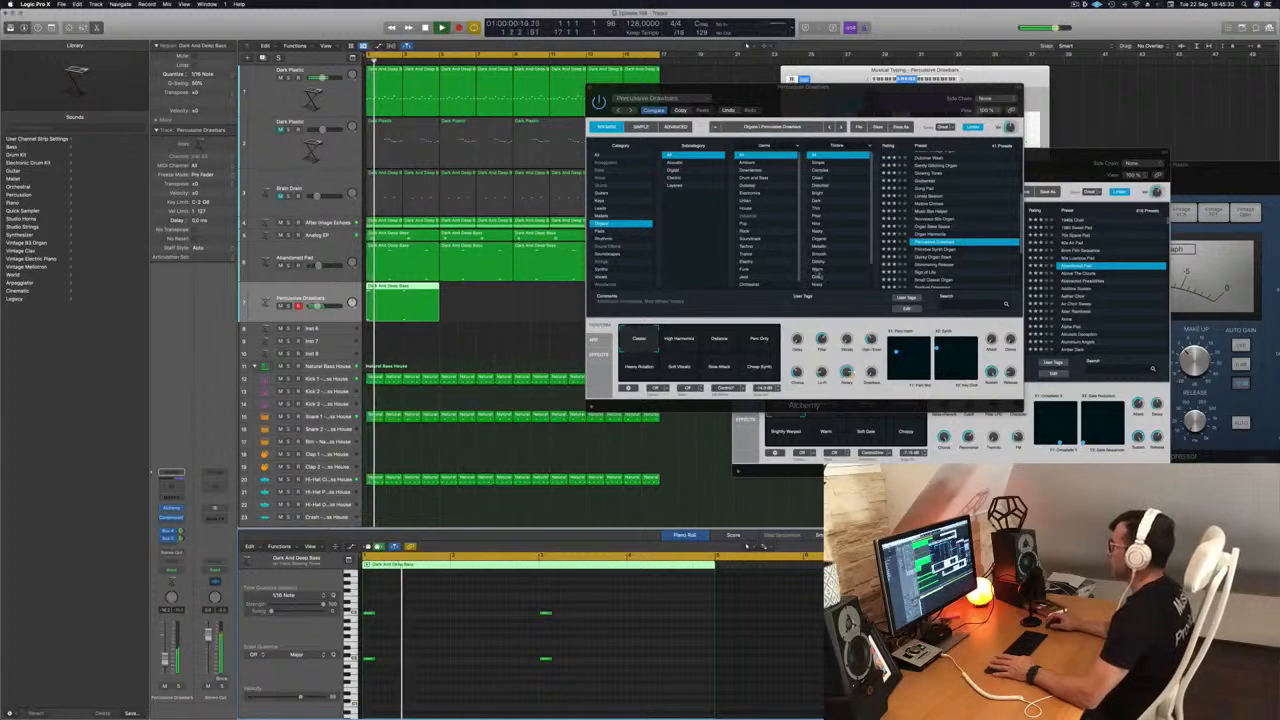
pyautogui.moveTo(614, 90); pyautogui.dragTo(709, 127)
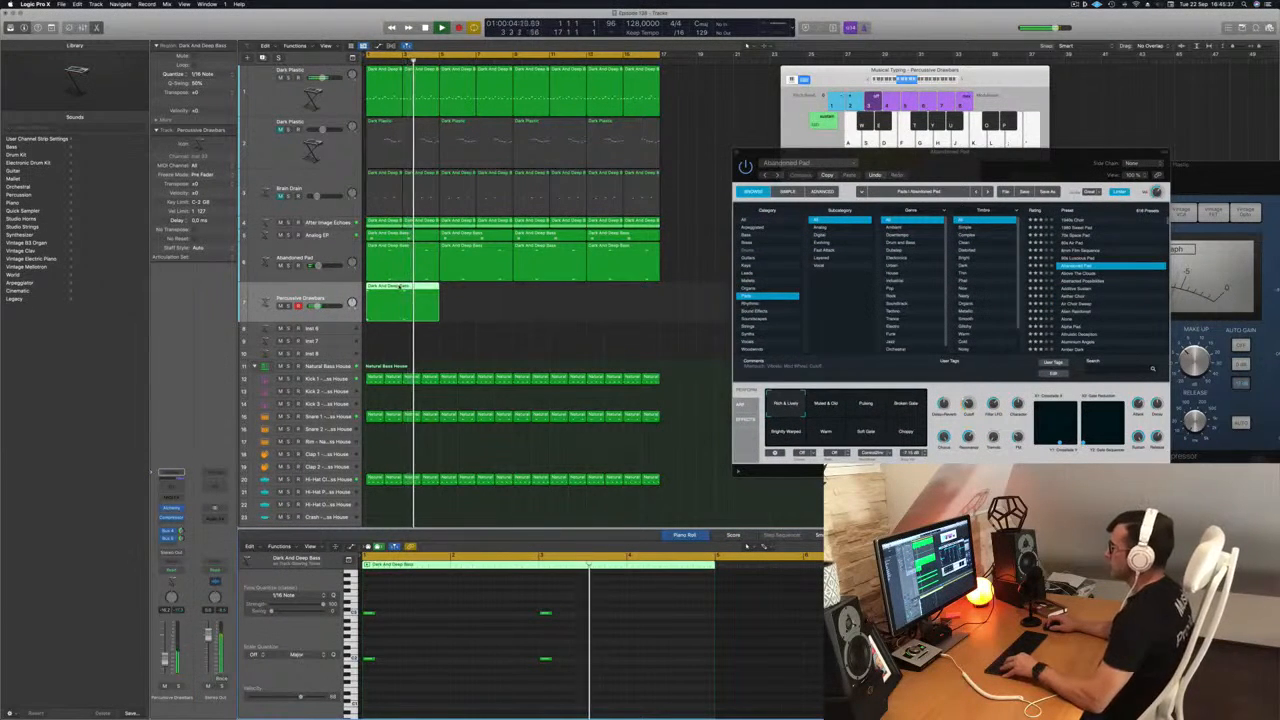
pyautogui.moveTo(399, 287); pyautogui.dragTo(567, 296)
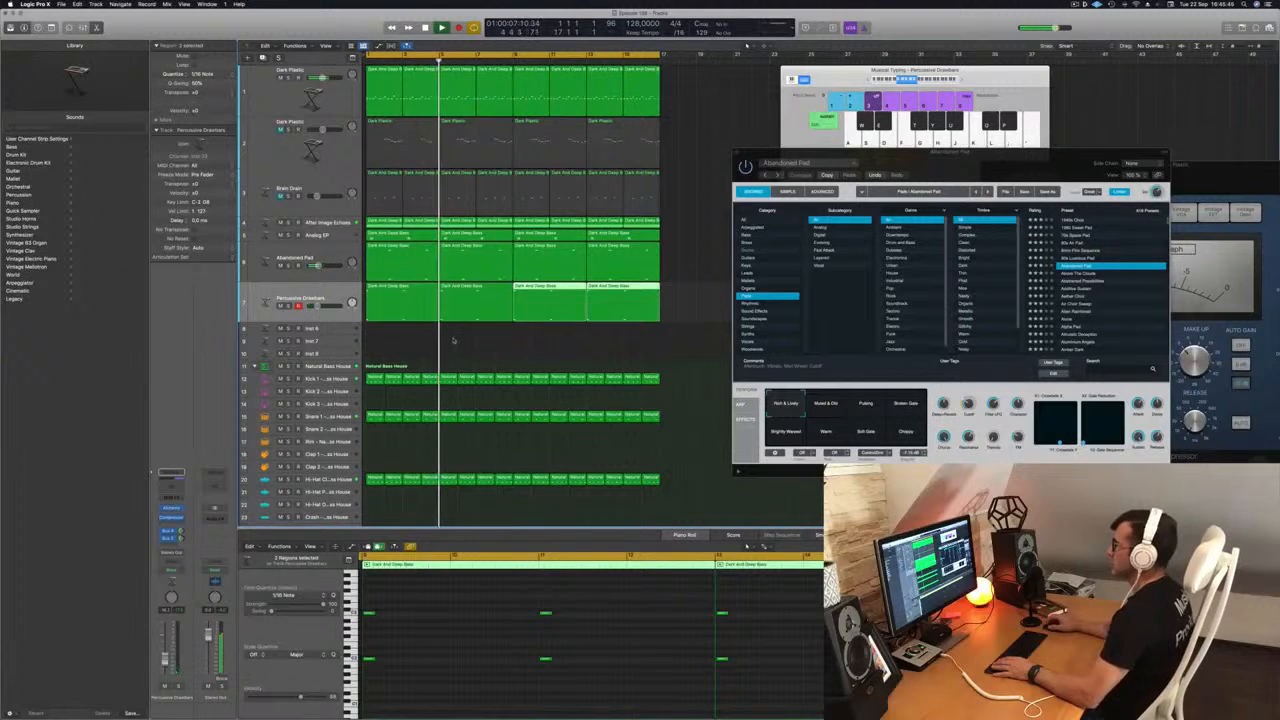
# Duplicate the first Dark Plastic track and copy its first Dark And Deep Bass region onto the new track
pyautogui.click(267, 68)
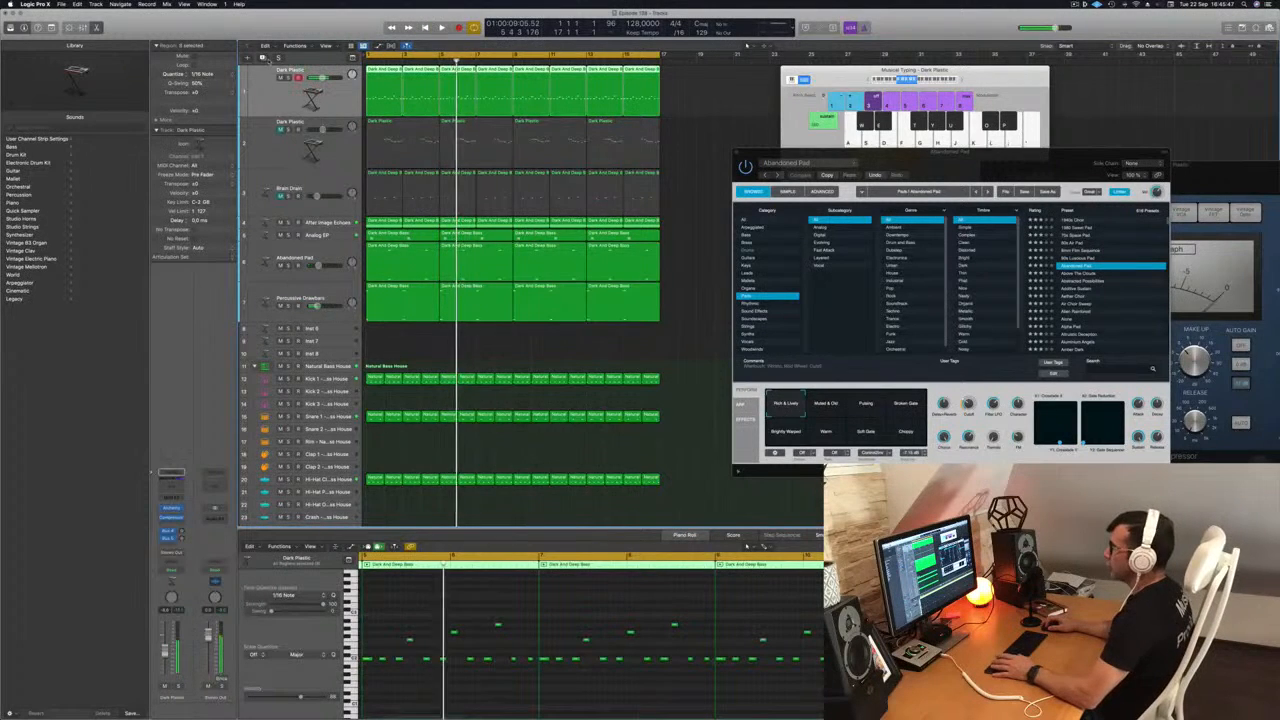
pyautogui.press('alt+super+s')
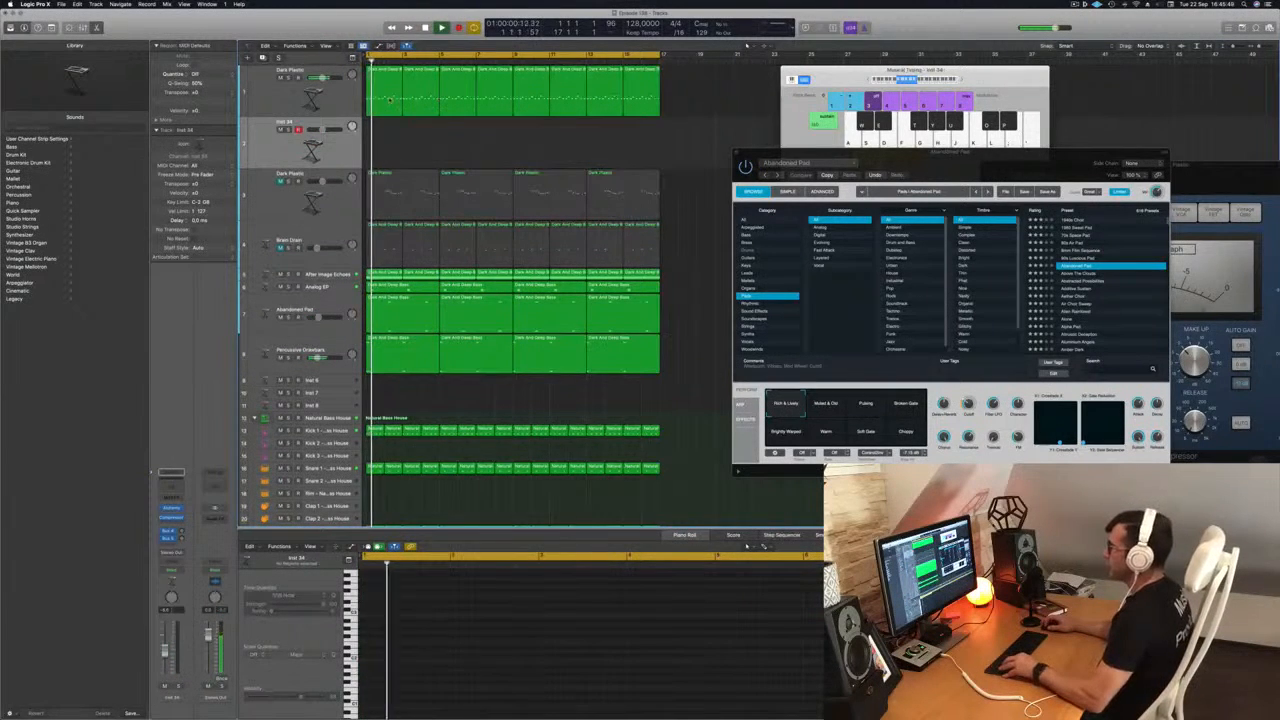
pyautogui.moveTo(387, 80); pyautogui.dragTo(384, 130)
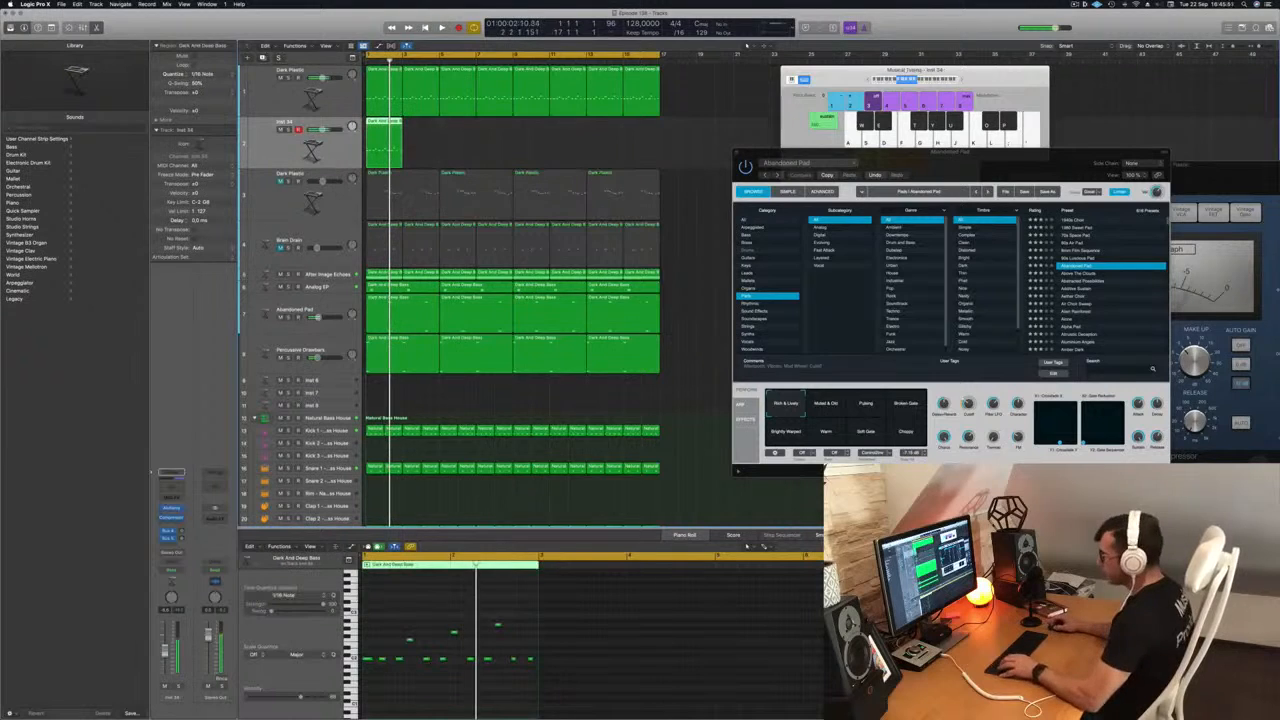
# Delete the three higher notes from the copied region, keeping the single-pitch line, and play it from the start
pyautogui.moveTo(400, 602); pyautogui.dragTo(514, 647)
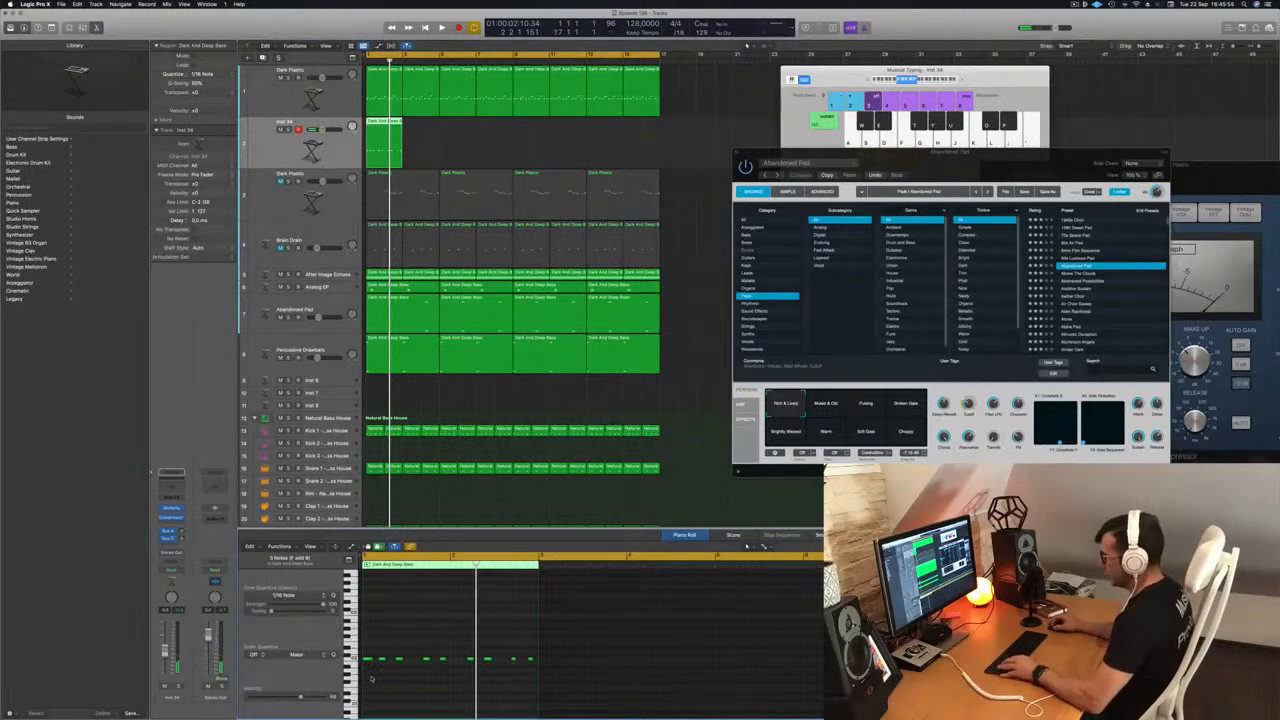
pyautogui.press('space')
pyautogui.press('space')
pyautogui.press('space')
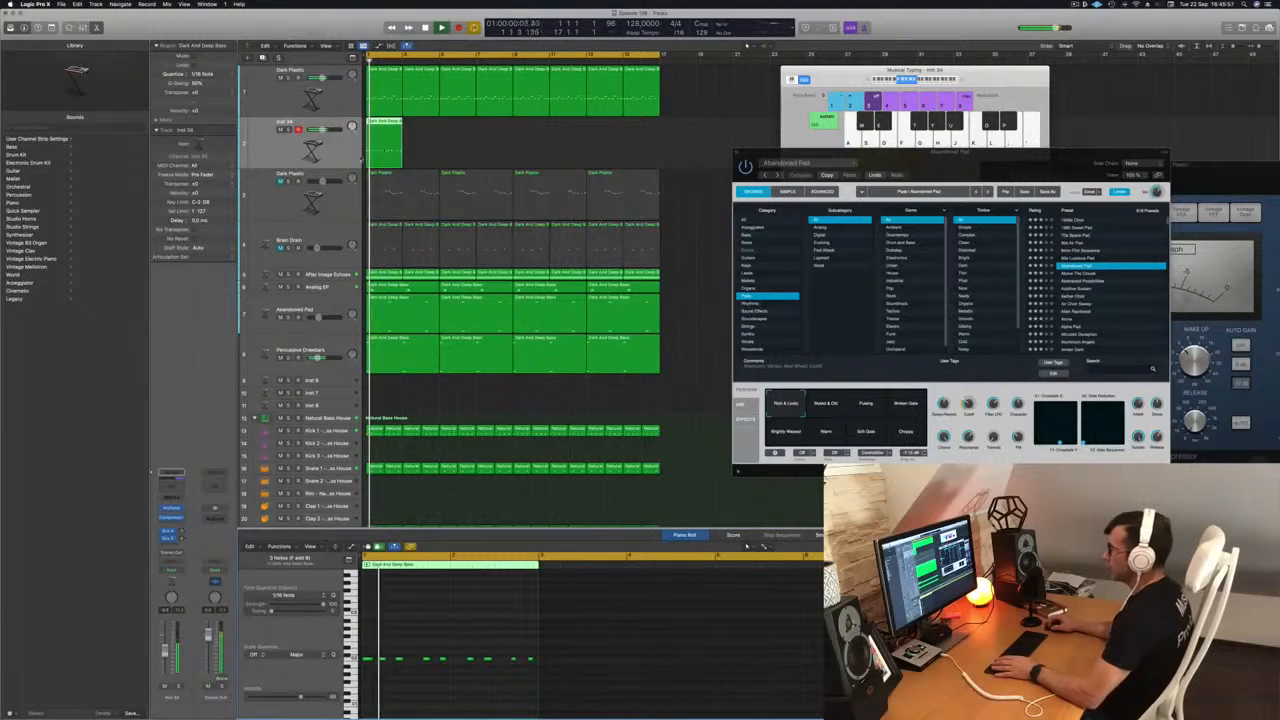
# Copy the single-pitch Dark And Deep Bass region repeatedly along its track up to bar 17
pyautogui.click(339, 156)
pyautogui.moveTo(383, 133); pyautogui.dragTo(464, 130)
pyautogui.keyDown('shift'); pyautogui.click(392, 131); pyautogui.keyUp('shift')
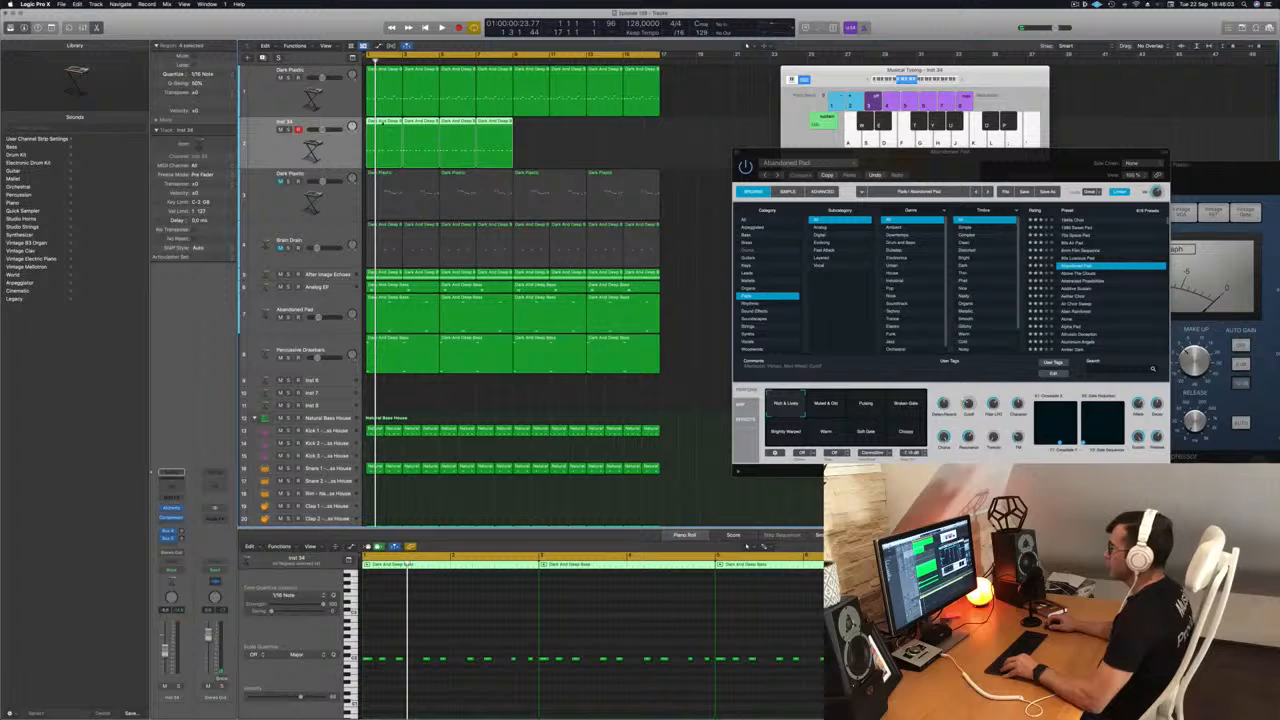
pyautogui.moveTo(381, 133)
pyautogui.mouseDown()
pyautogui.moveTo(530, 135)
pyautogui.moveTo(362, 138)
pyautogui.mouseUp()
# Play the single-pitch bass track soloed and together with the full arrangement
pyautogui.press('space')
pyautogui.click(288, 129)
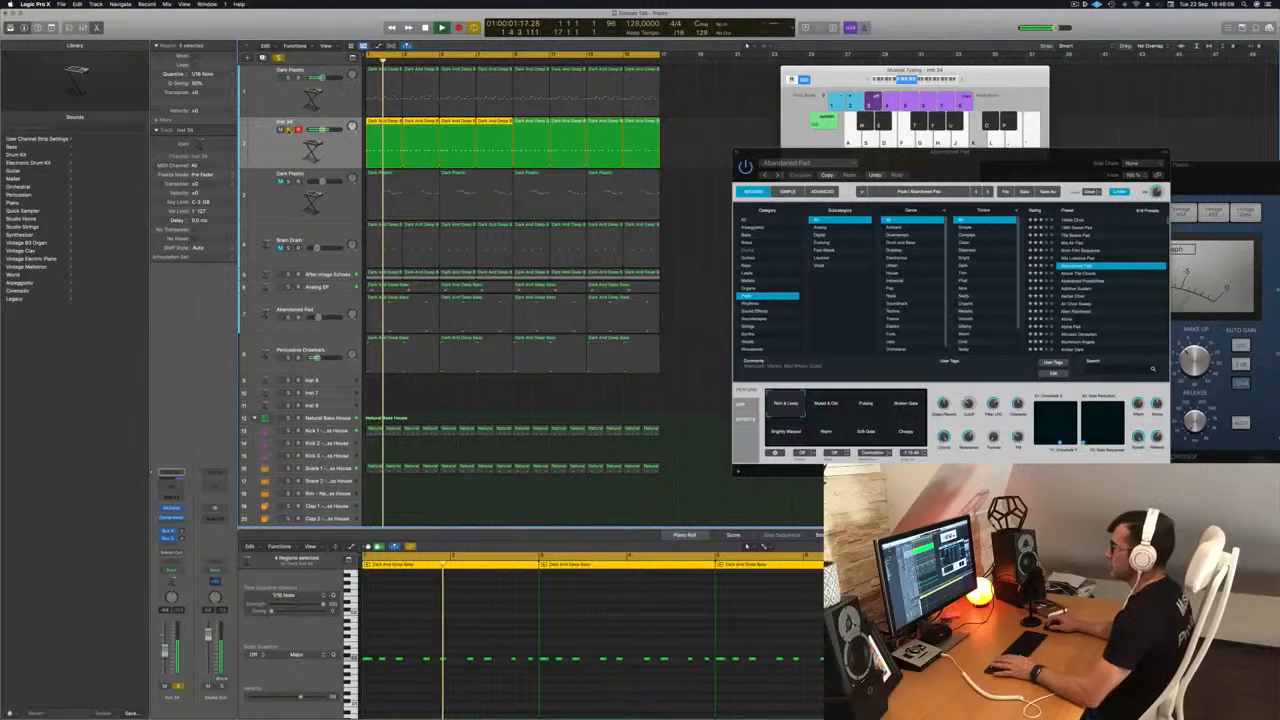
pyautogui.click(288, 129)
pyautogui.click(274, 143)
pyautogui.press('Return')
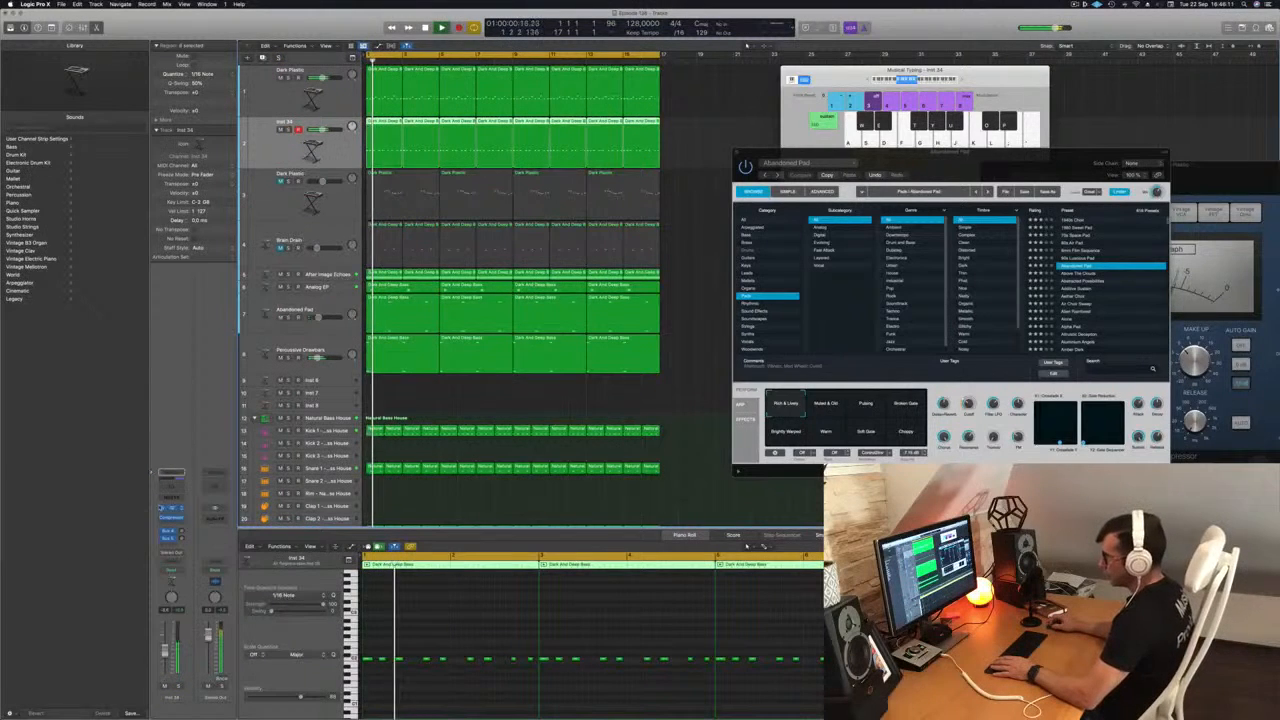
# Open the duplicated track's Alchemy instrument and filter the presets to all categories with the Plucked subcategory
pyautogui.click(170, 508)
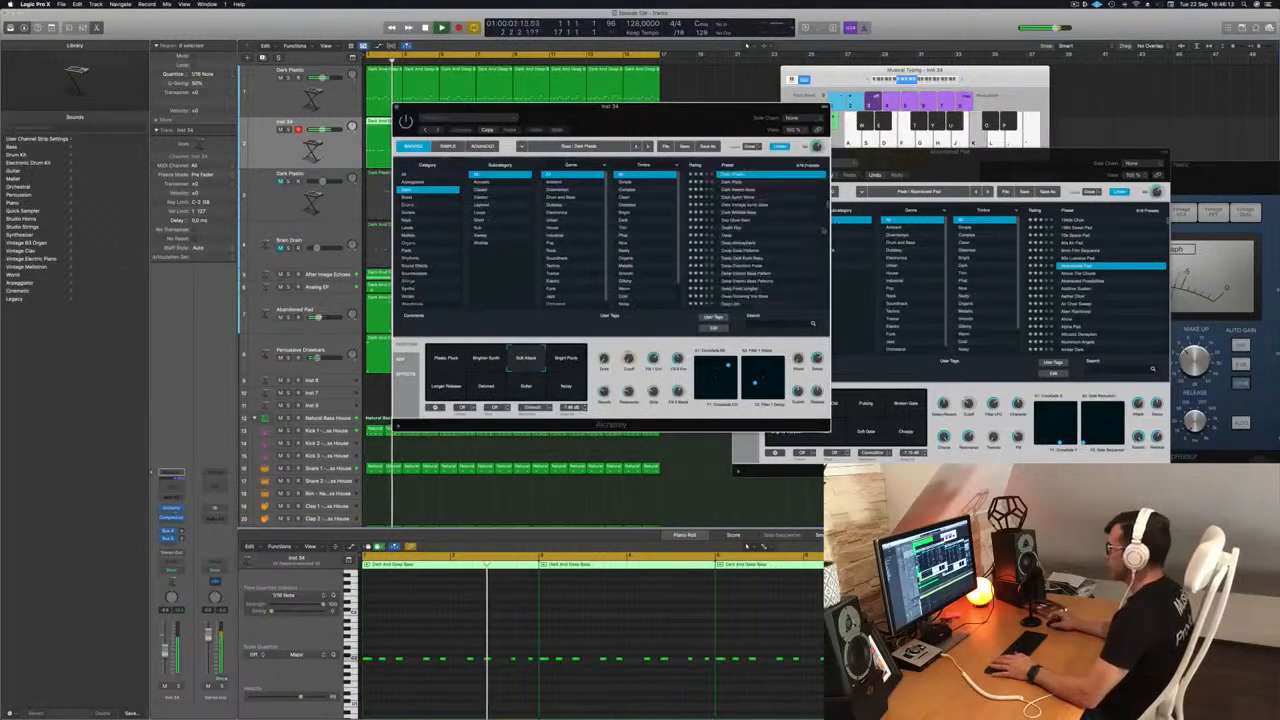
pyautogui.moveTo(600, 106); pyautogui.dragTo(748, 191)
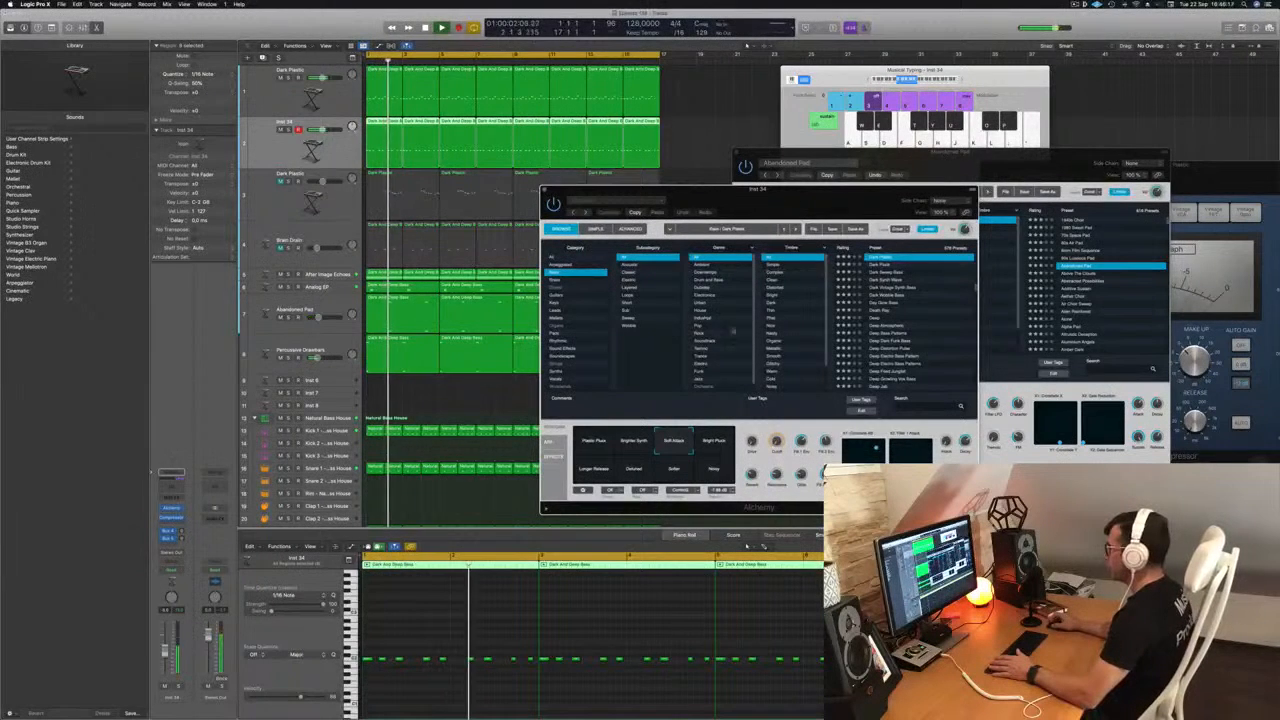
pyautogui.scroll(-2, 797, 312)
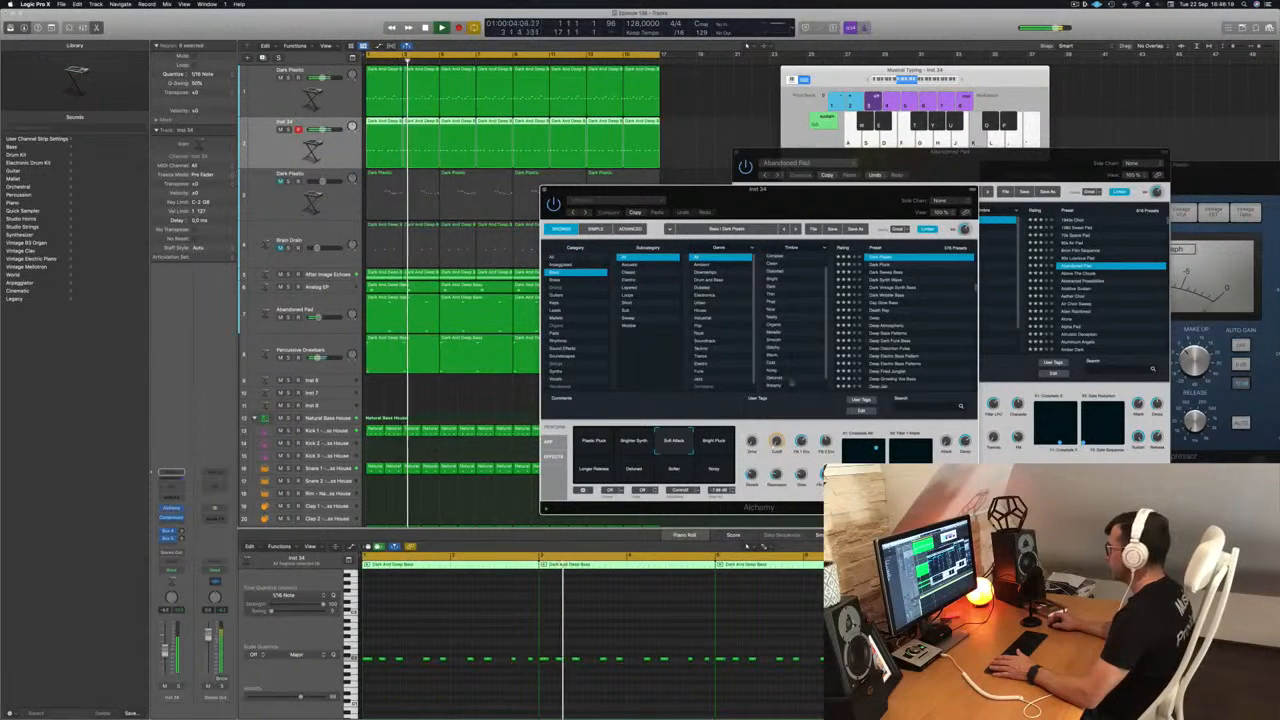
pyautogui.scroll(3, 804, 337)
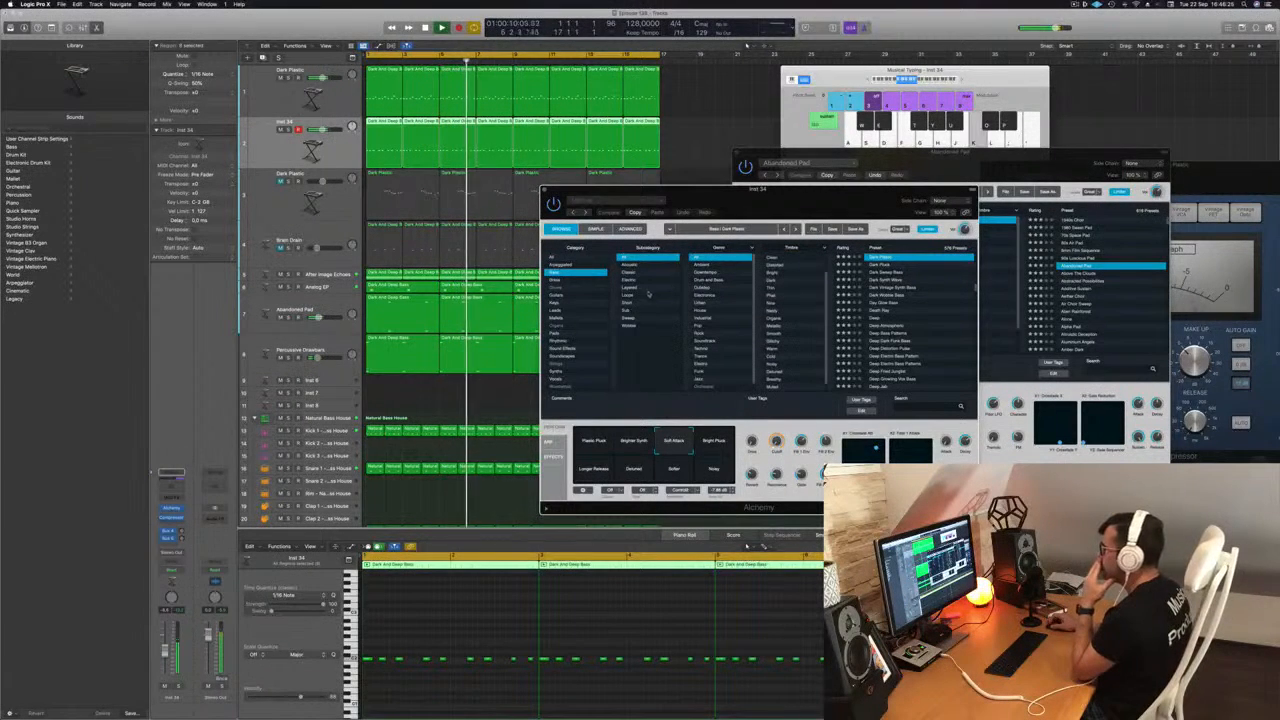
pyautogui.click(557, 258)
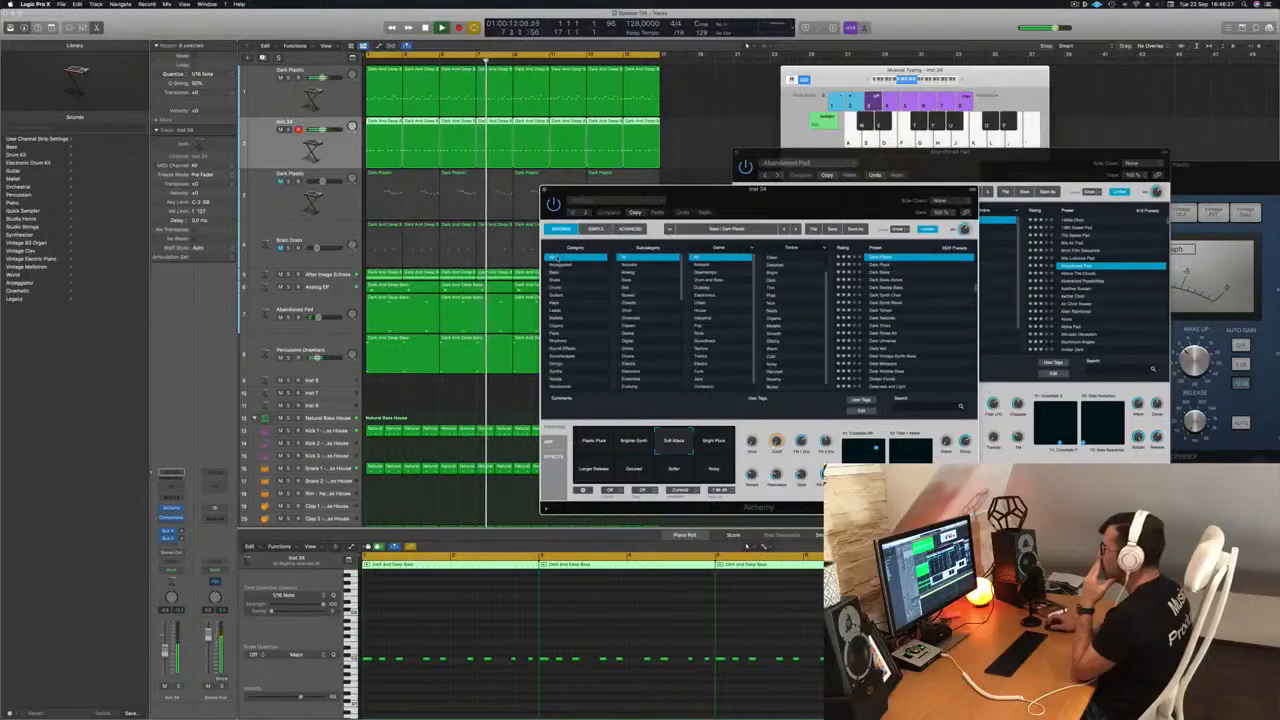
pyautogui.scroll(-5, 640, 300)
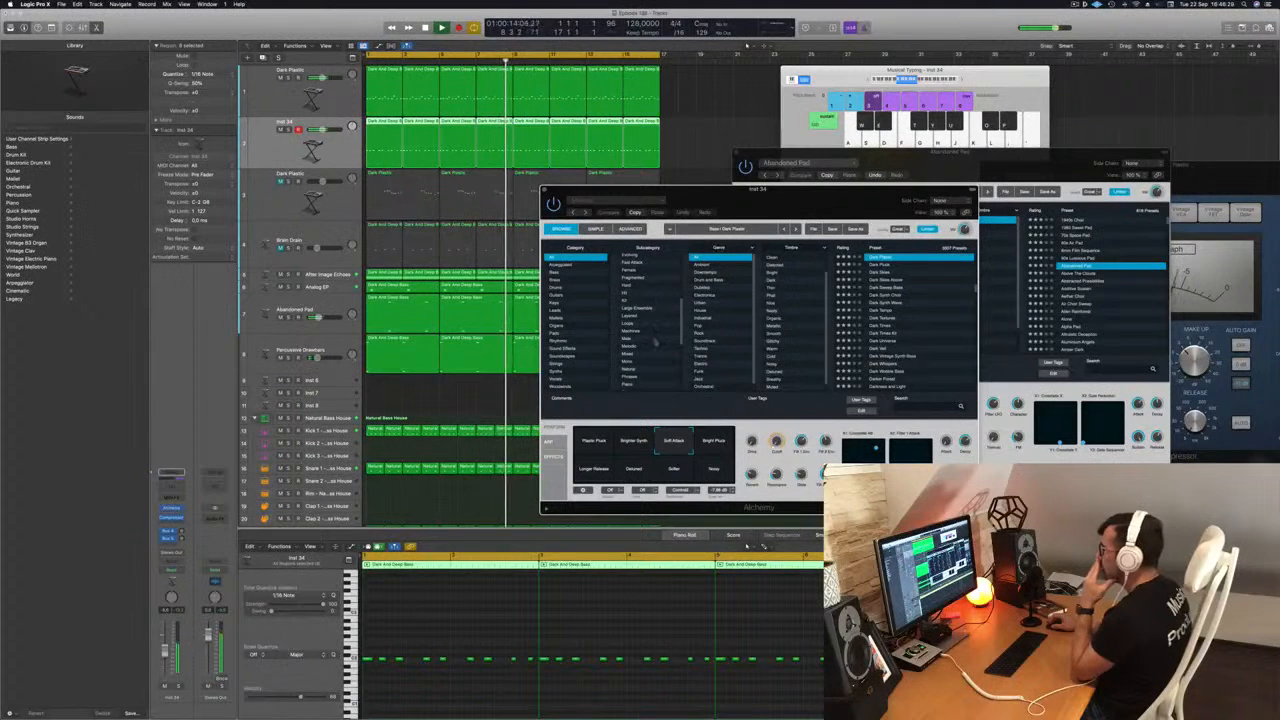
pyautogui.scroll(-4, 655, 335)
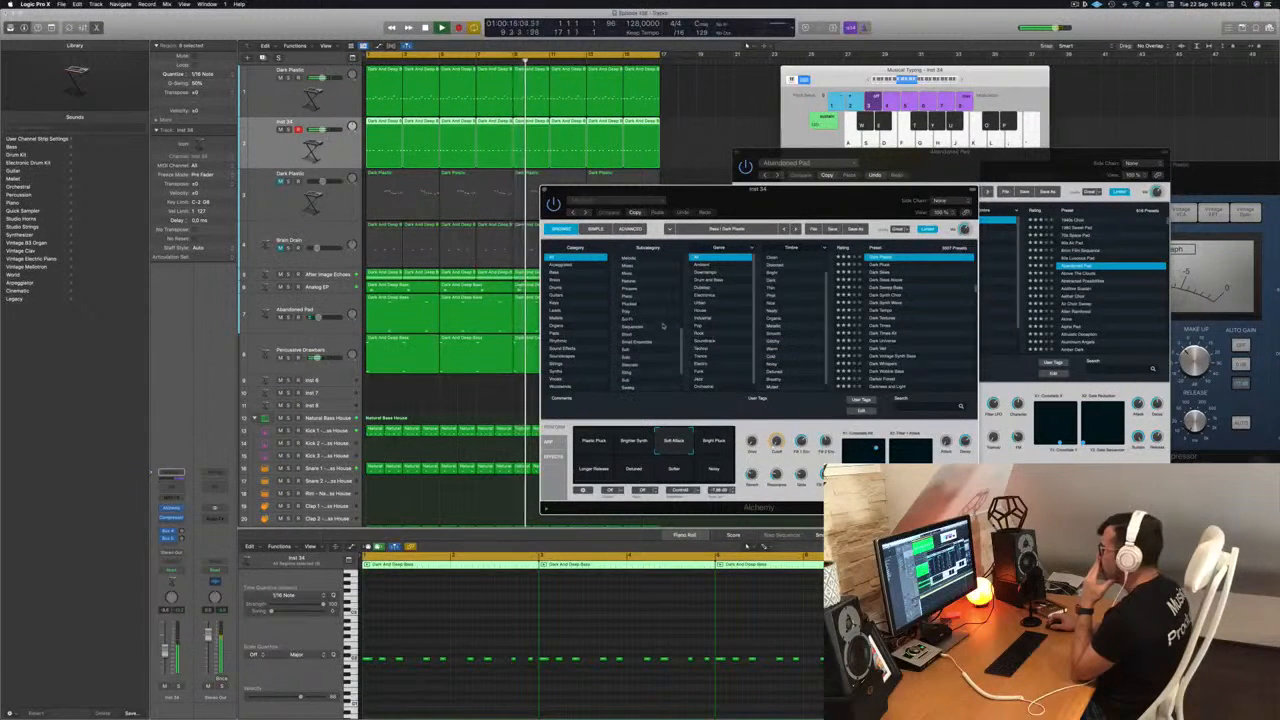
pyautogui.click(662, 303)
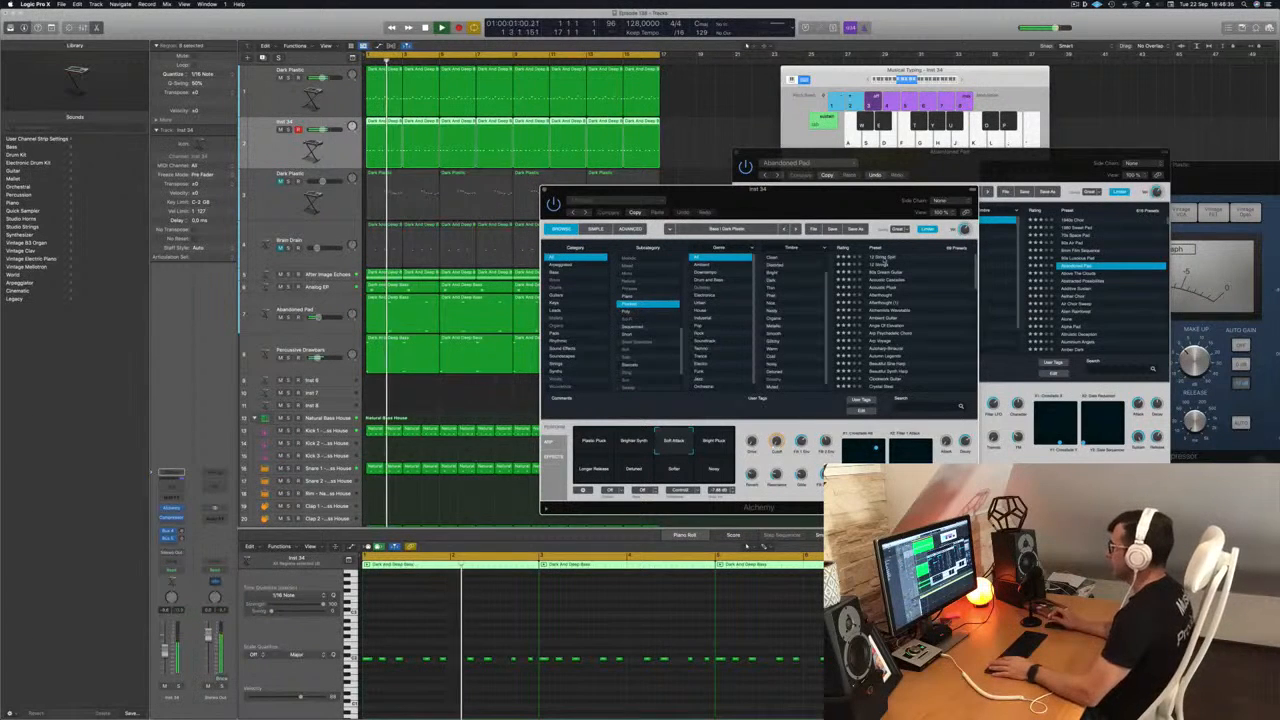
# Try the 12 String Split and 80s Dream Guitar presets on the duplicated track during playback
pyautogui.click(882, 257)
pyautogui.moveTo(833, 196); pyautogui.dragTo(846, 196)
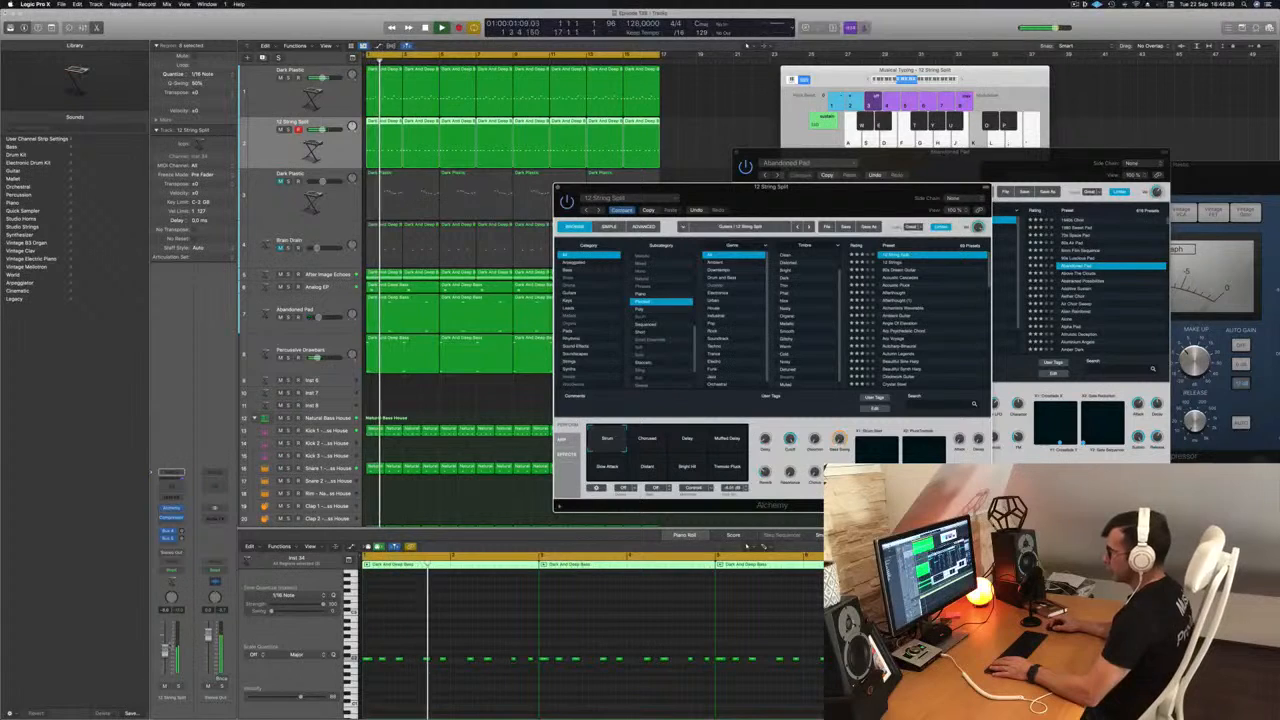
pyautogui.press('space')
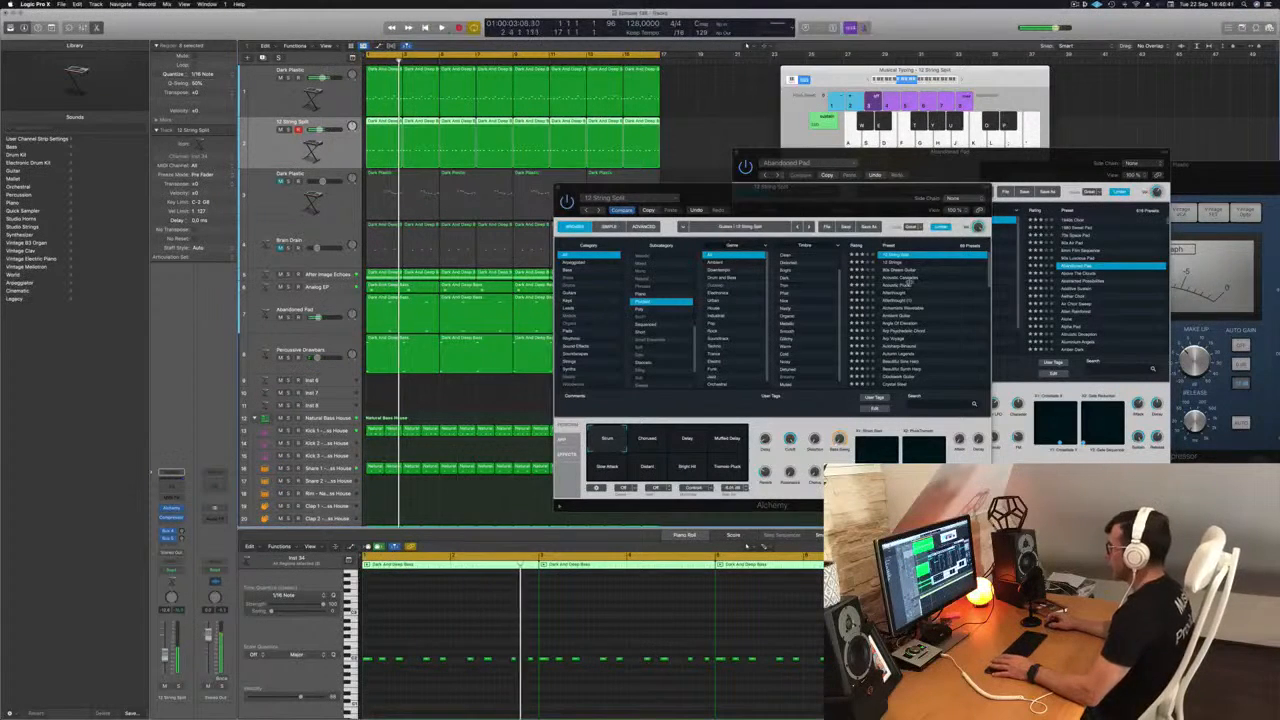
pyautogui.press('space')
pyautogui.click(905, 270)
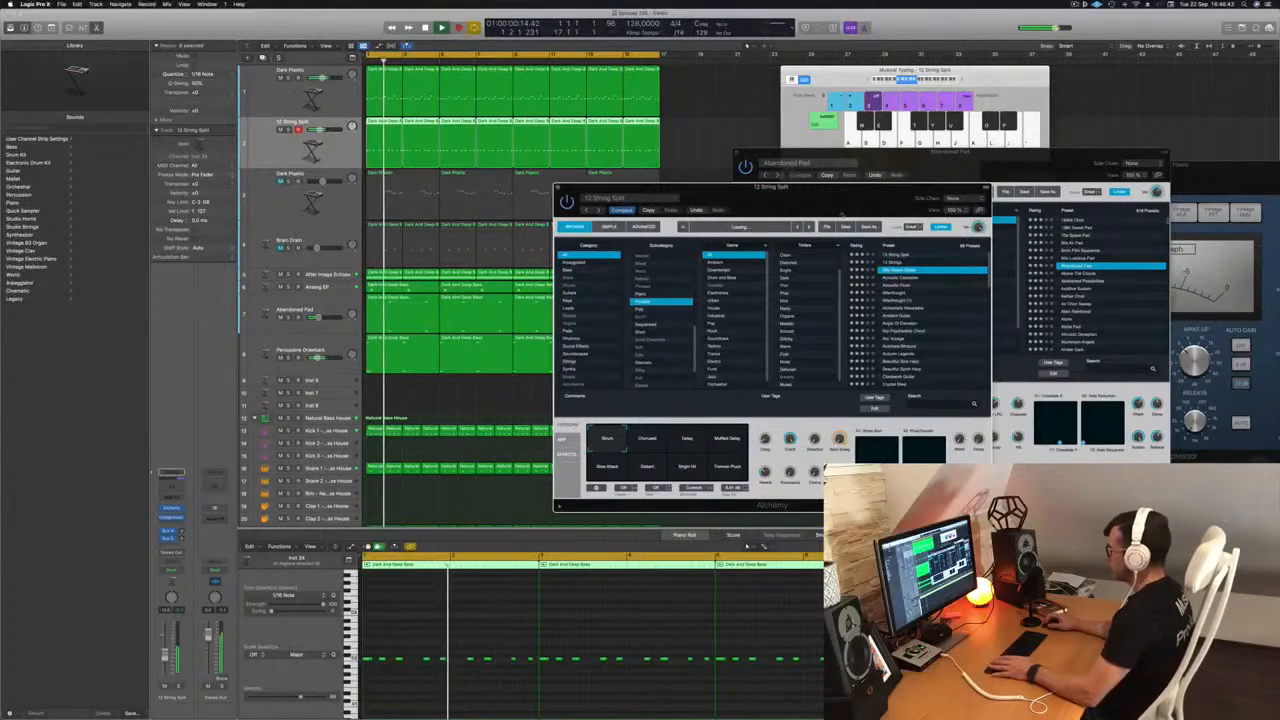
pyautogui.moveTo(858, 188); pyautogui.dragTo(908, 161)
pyautogui.press('space')
pyautogui.press('space')
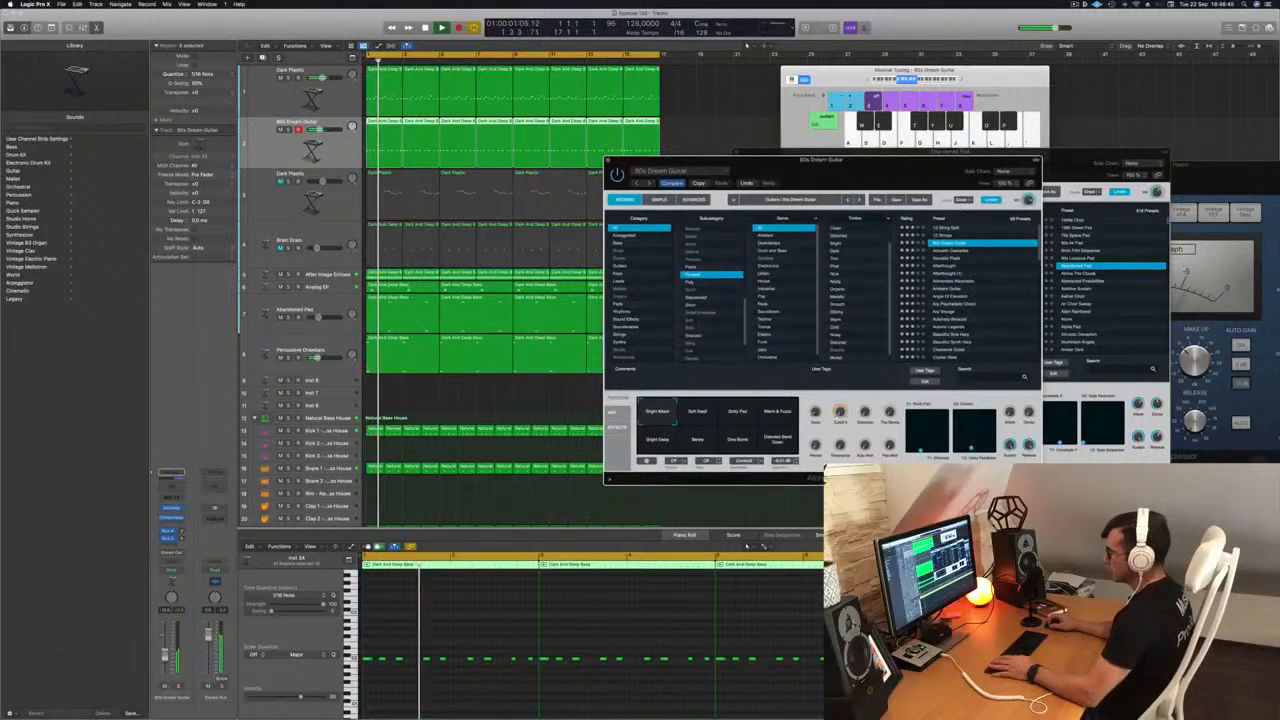
# Compare the 80s Dream Guitar sound soloed and within the full arrangement
pyautogui.click(179, 687)
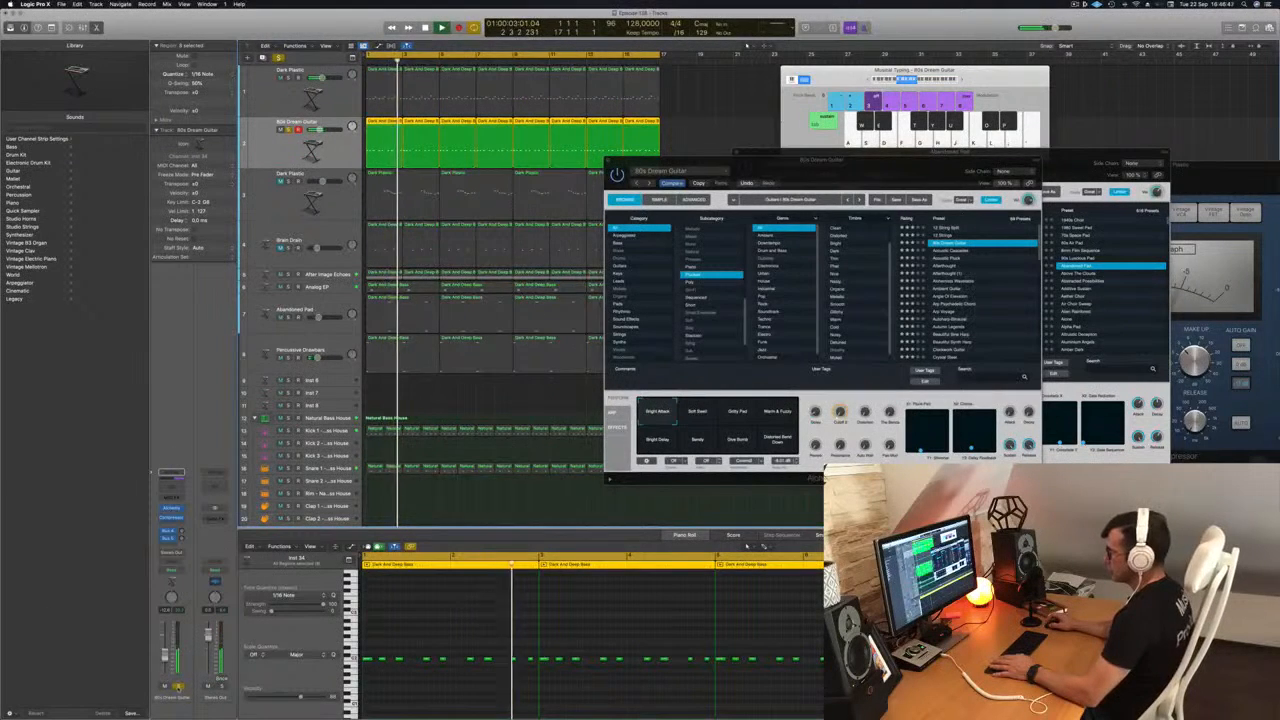
pyautogui.click(179, 687)
pyautogui.press('space')
pyautogui.press('space')
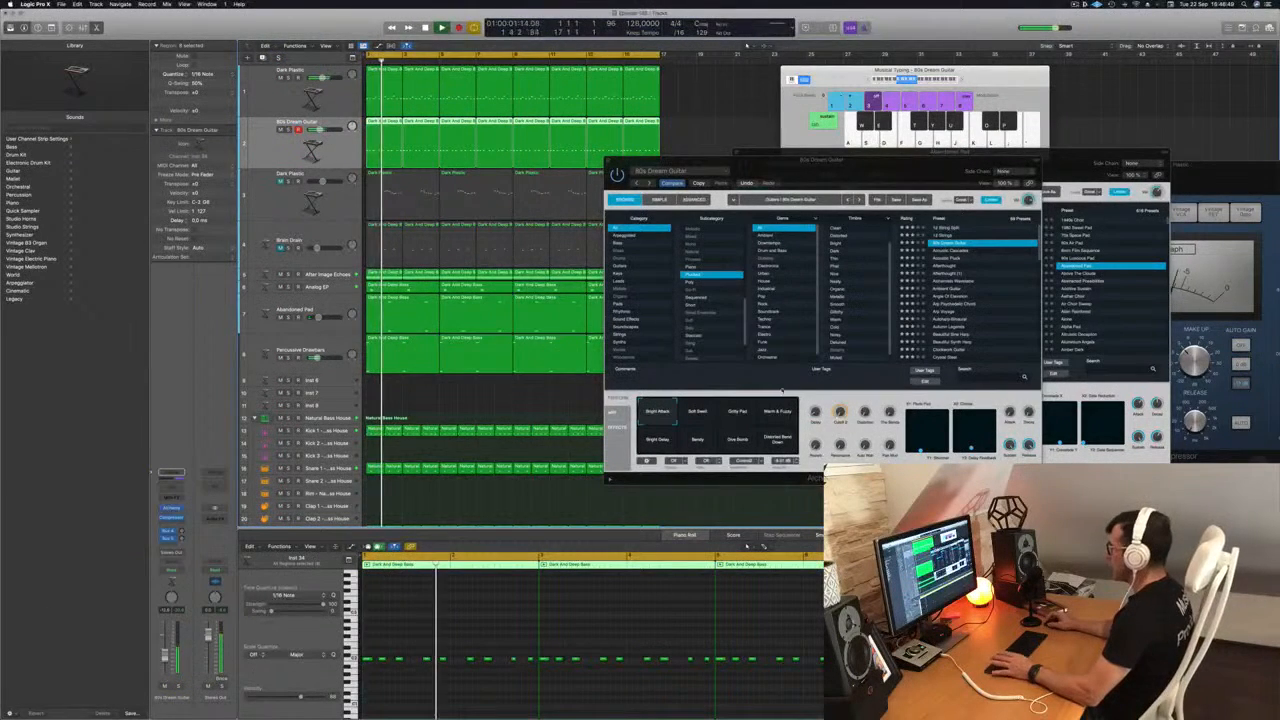
pyautogui.moveTo(923, 168); pyautogui.dragTo(941, 197)
pyautogui.press('s')
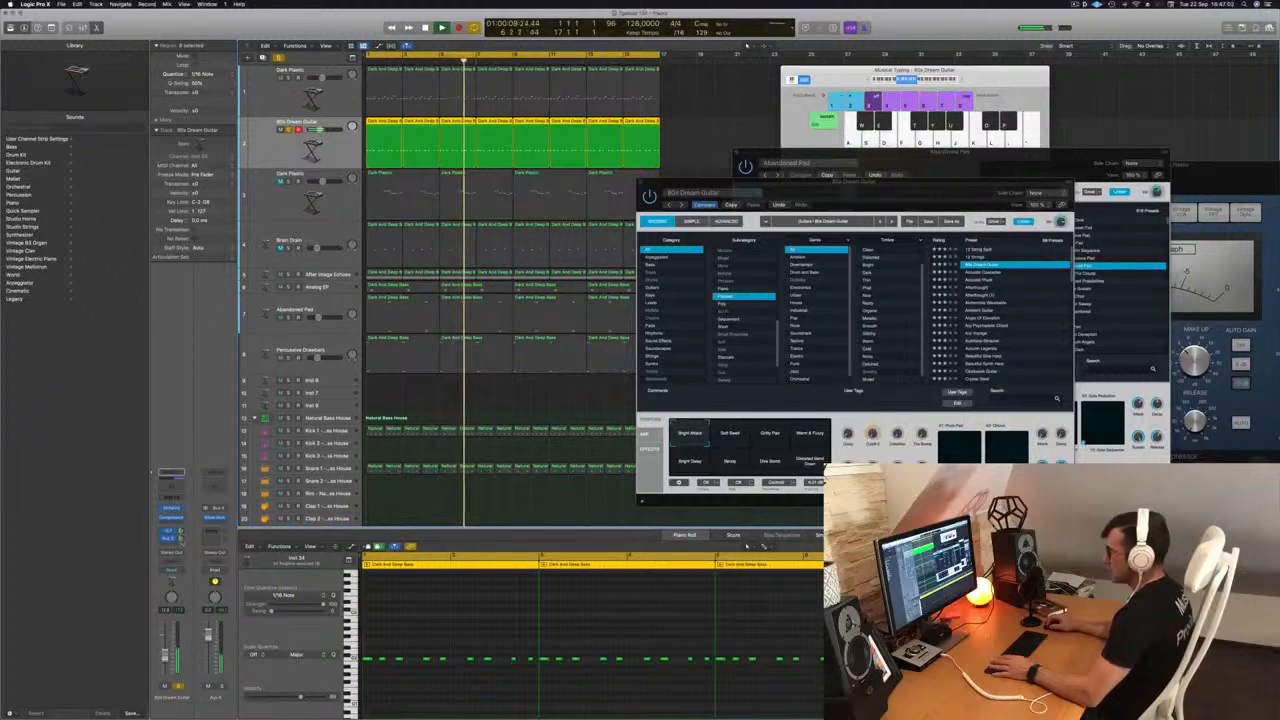
pyautogui.press('space')
pyautogui.press('super+a')
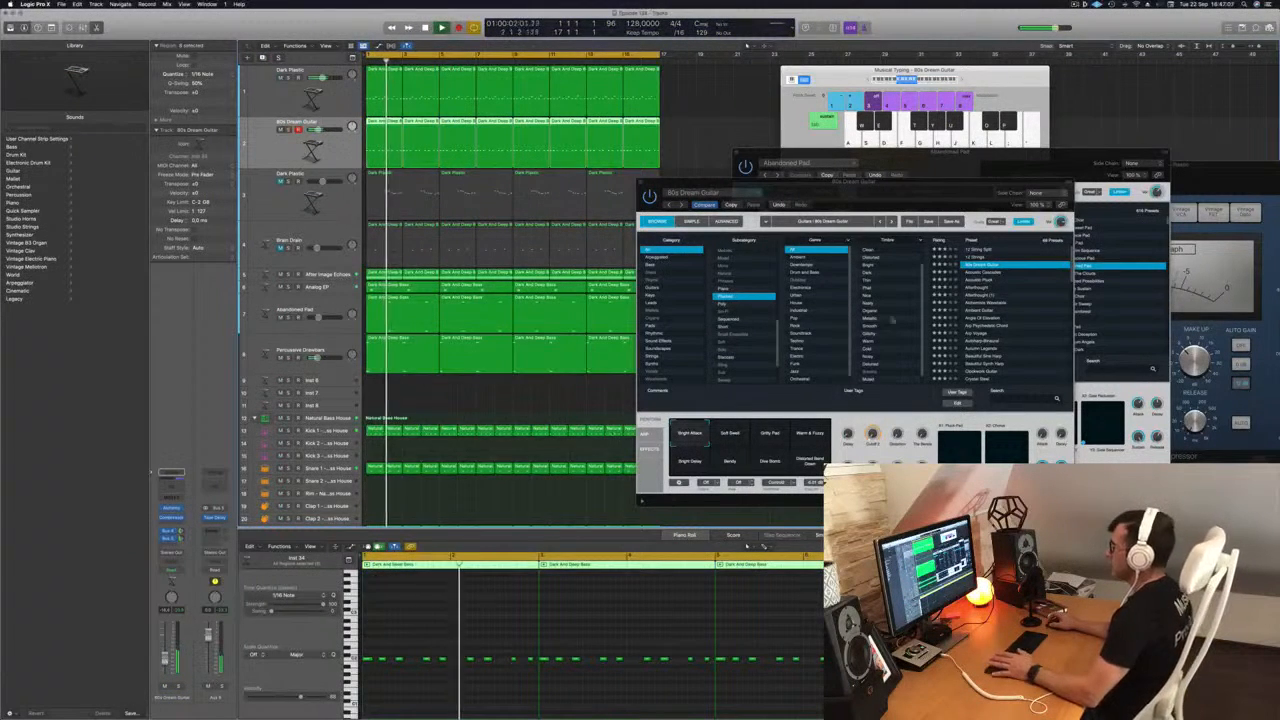
# Try the Acoustic Cascades preset, load Acoustic Pluck instead, and compare it soloed and in the mix
pyautogui.moveTo(975, 193); pyautogui.dragTo(893, 157)
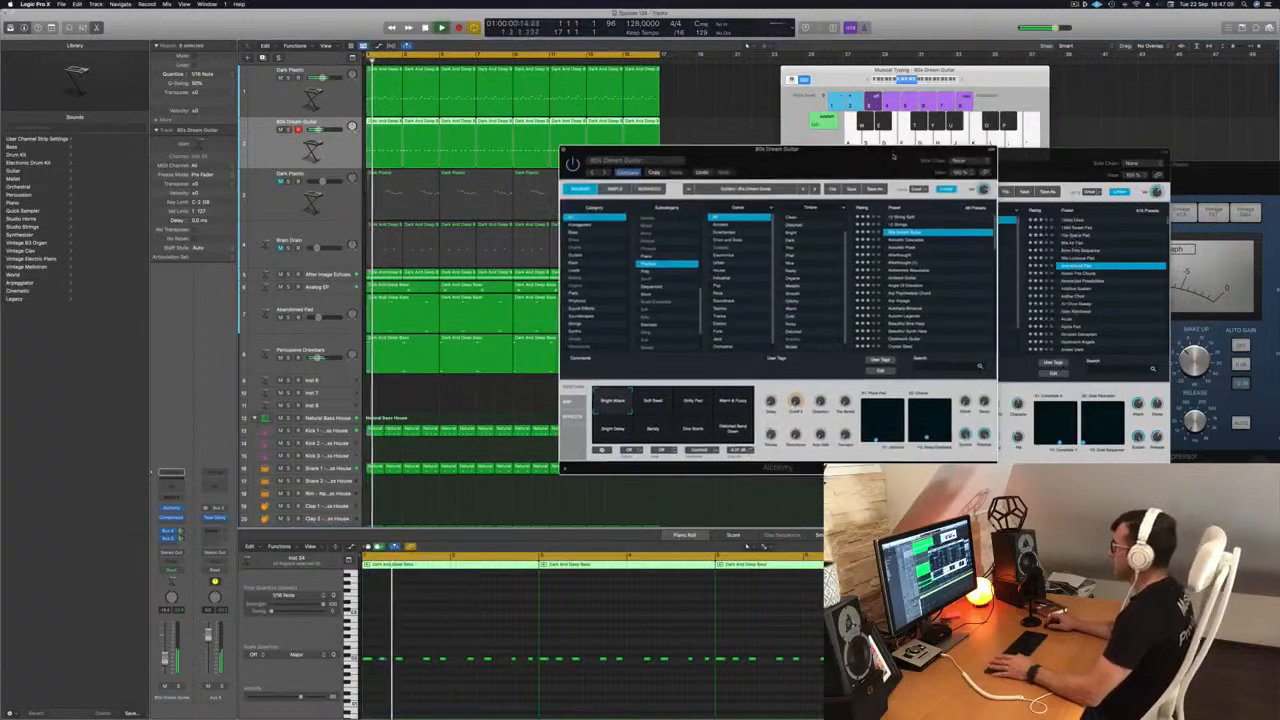
pyautogui.click(900, 240)
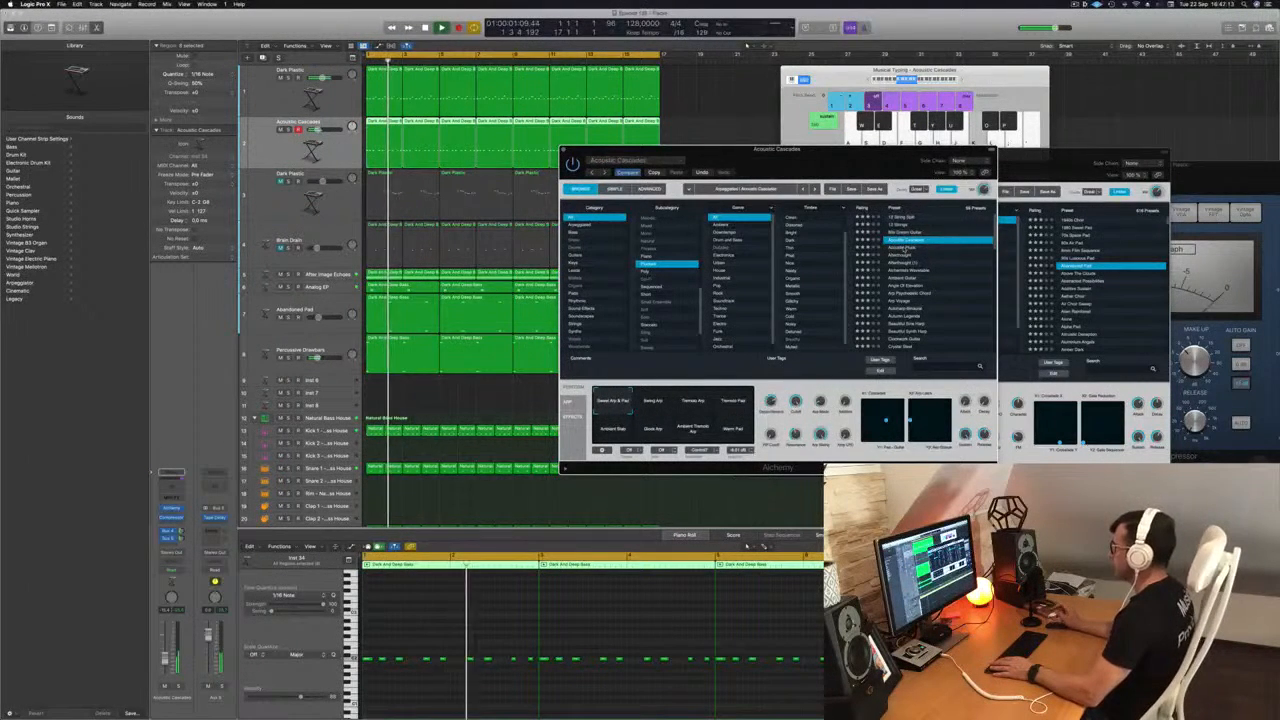
pyautogui.click(905, 248)
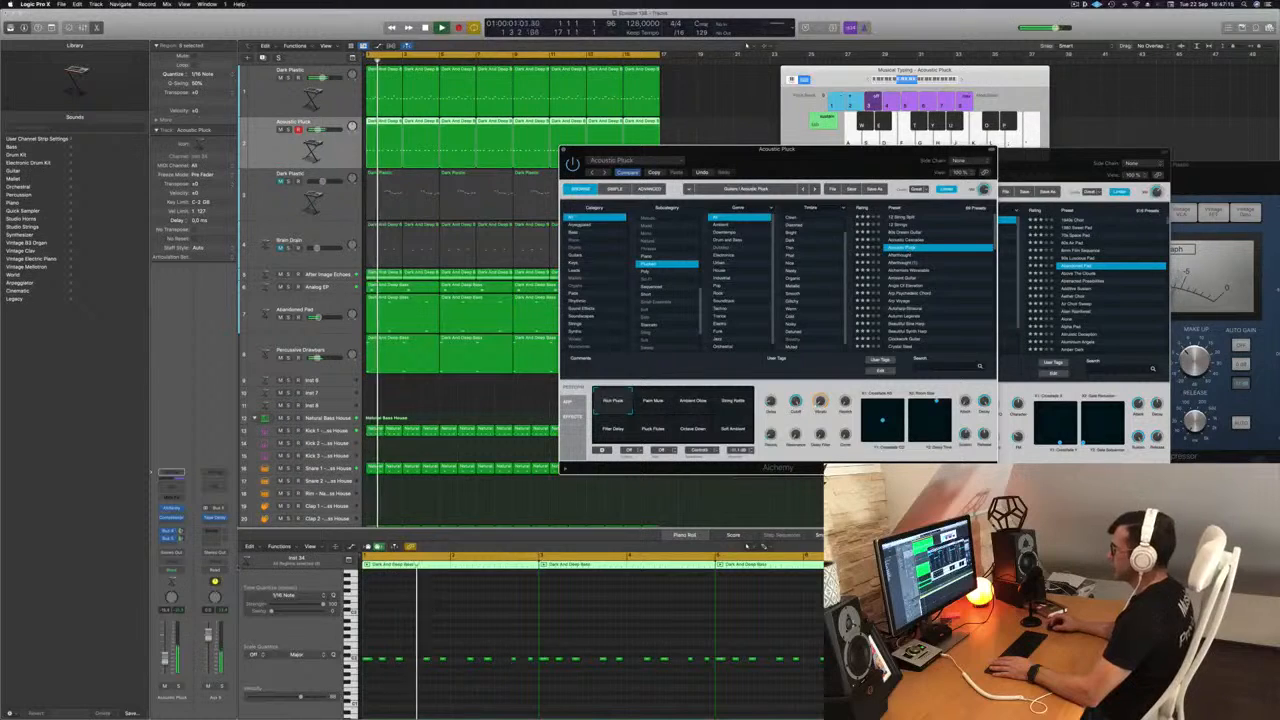
pyautogui.press('s')
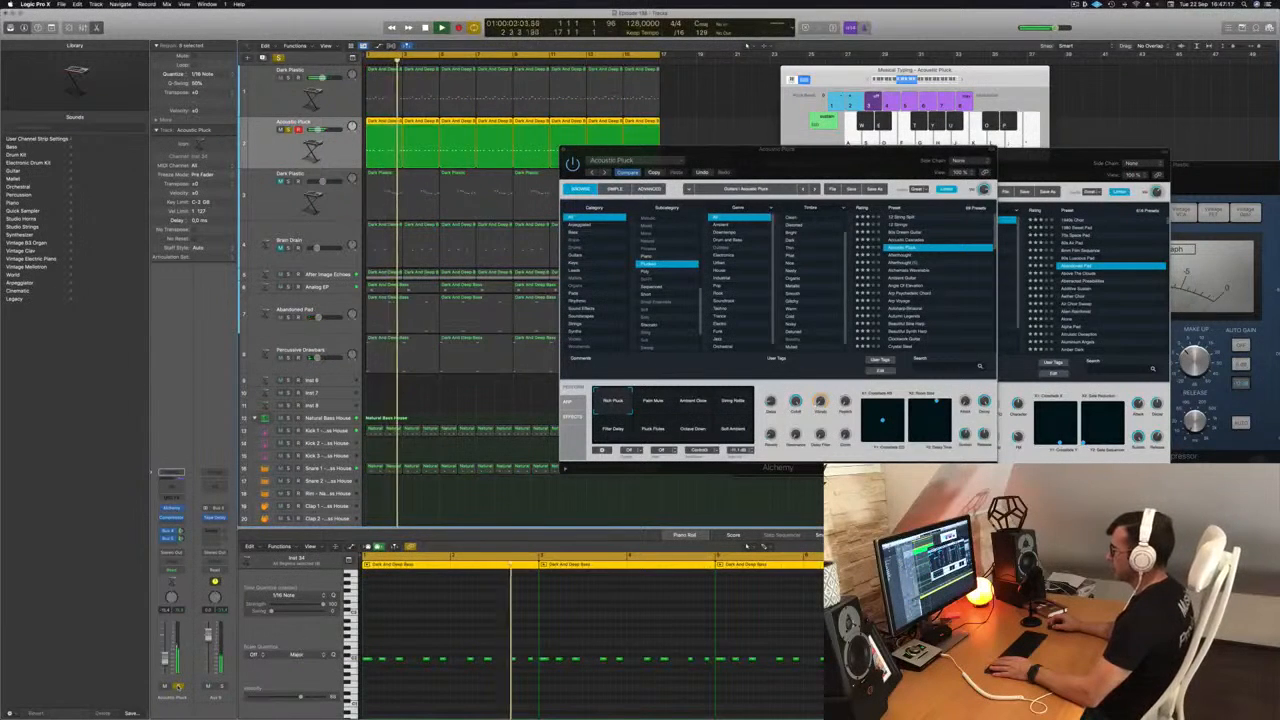
pyautogui.press('s')
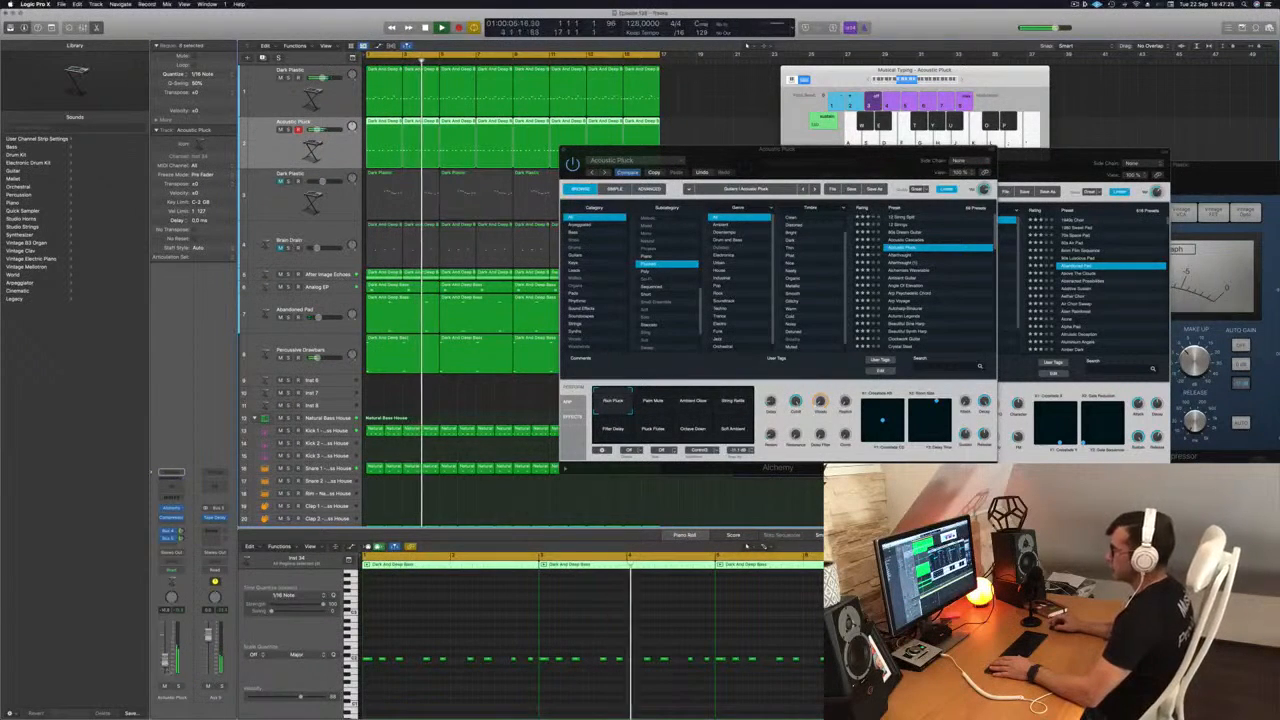
pyautogui.press('s')
pyautogui.press('s')
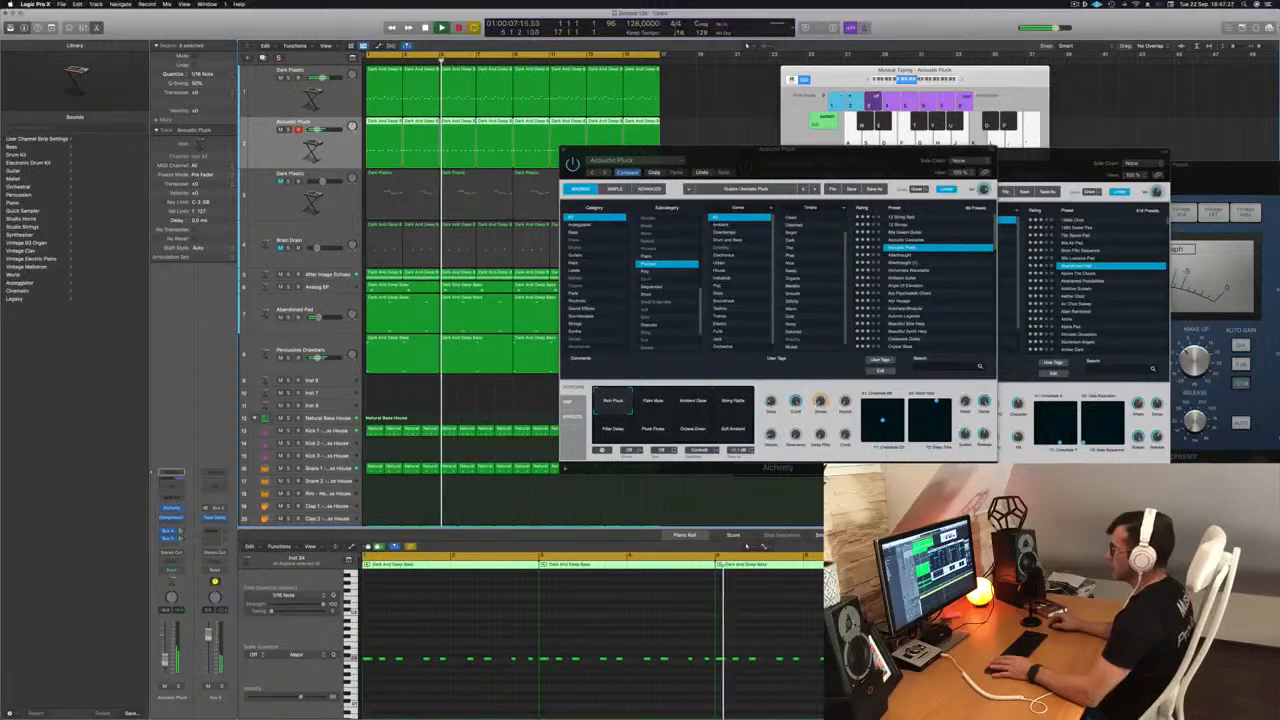
# Audition the Acoustic Pluck performance variations from Palm Mute through Soft Ambient in the mix and return to Rich Pluck
pyautogui.click(655, 404)
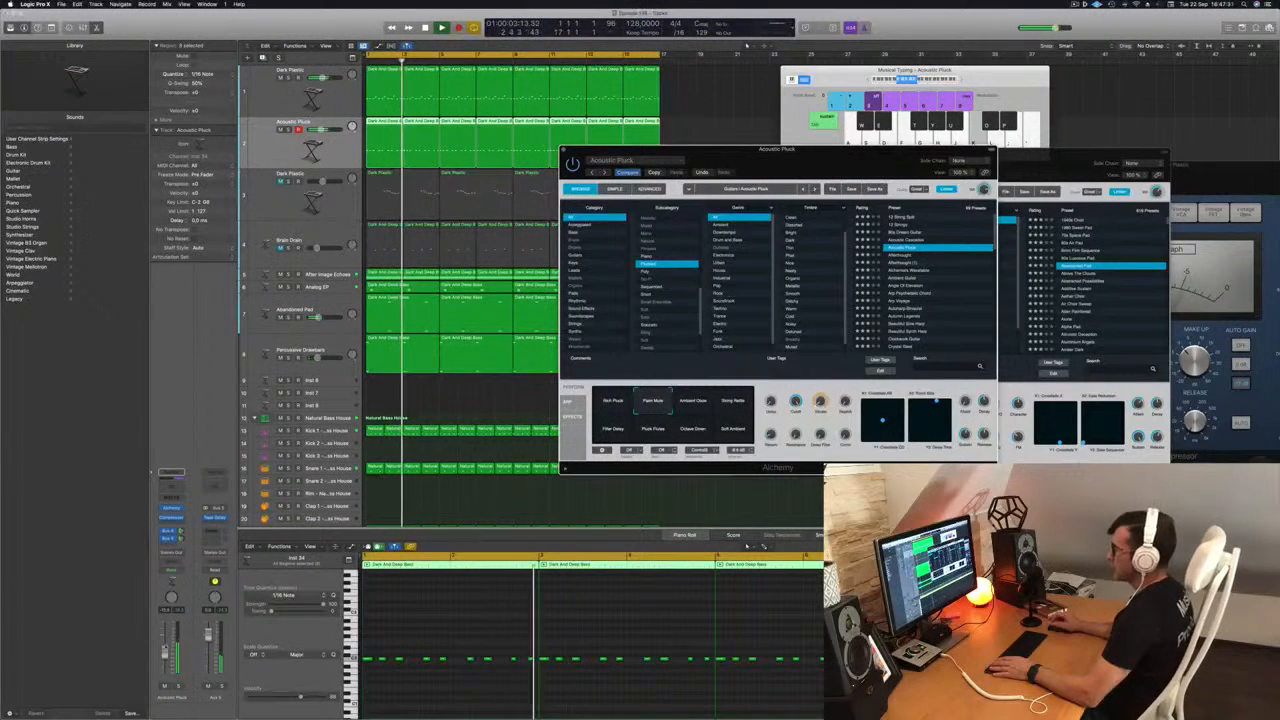
pyautogui.click(165, 649)
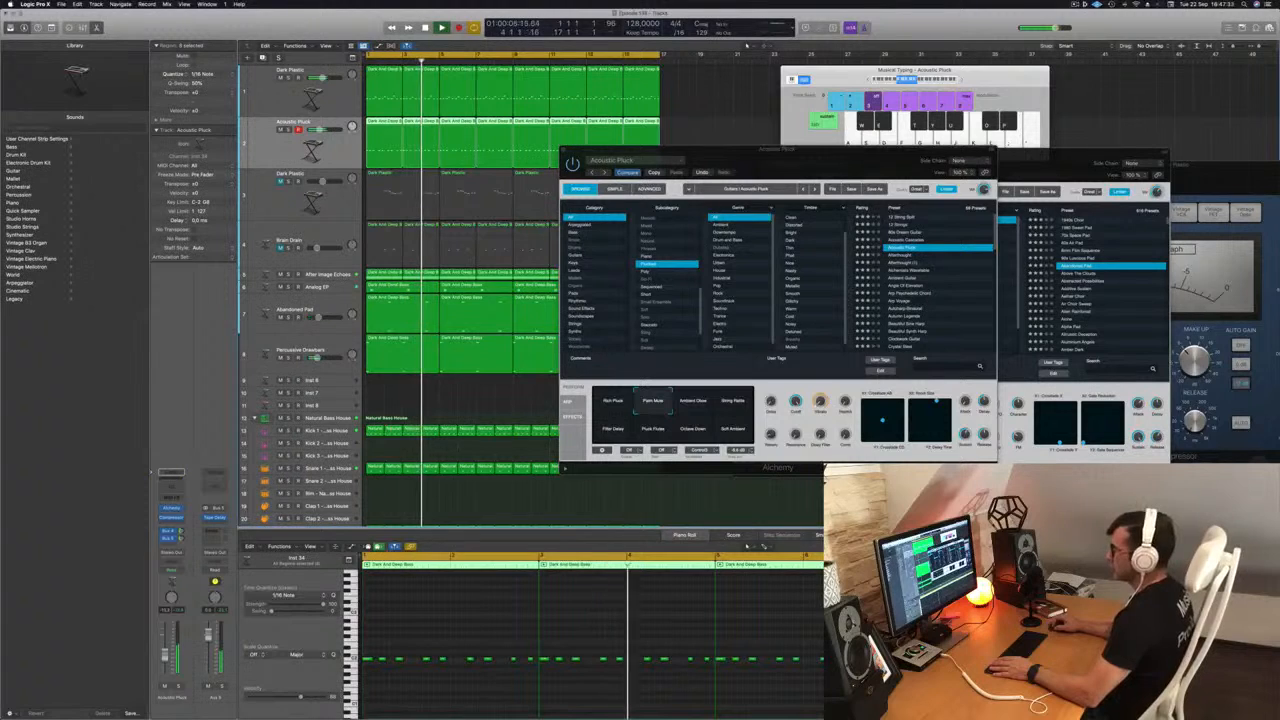
pyautogui.click(693, 401)
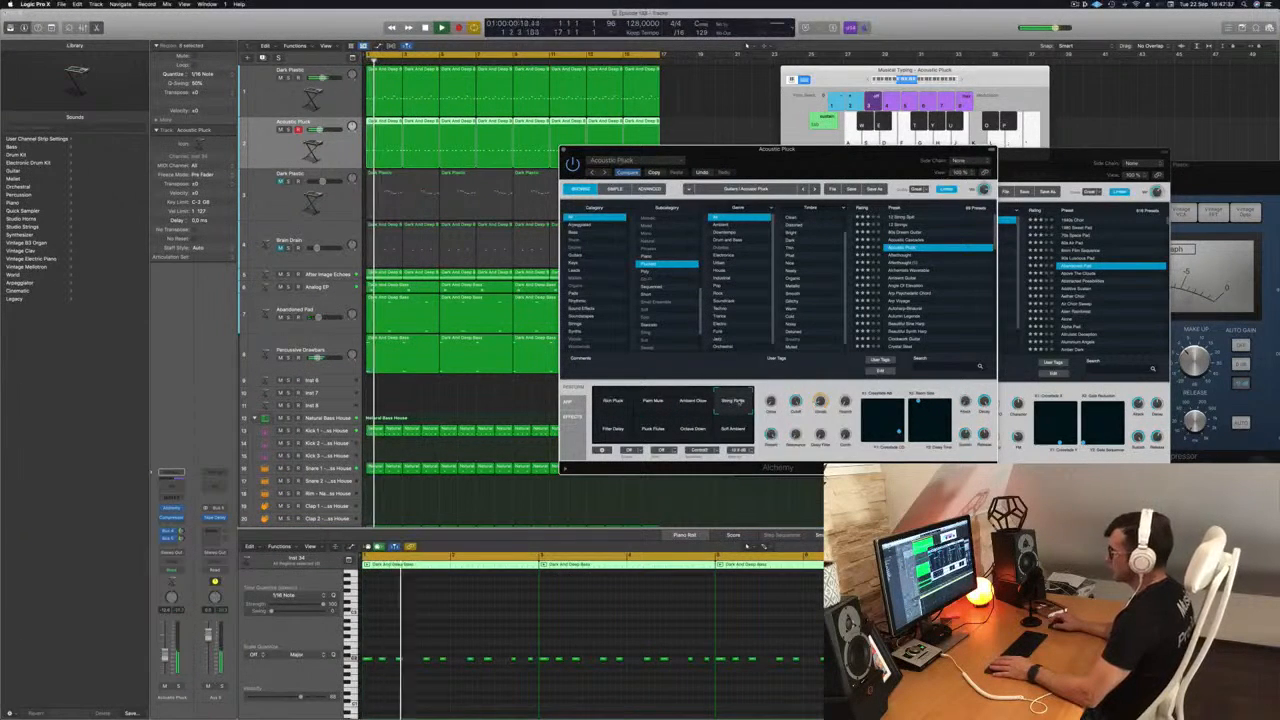
pyautogui.click(612, 432)
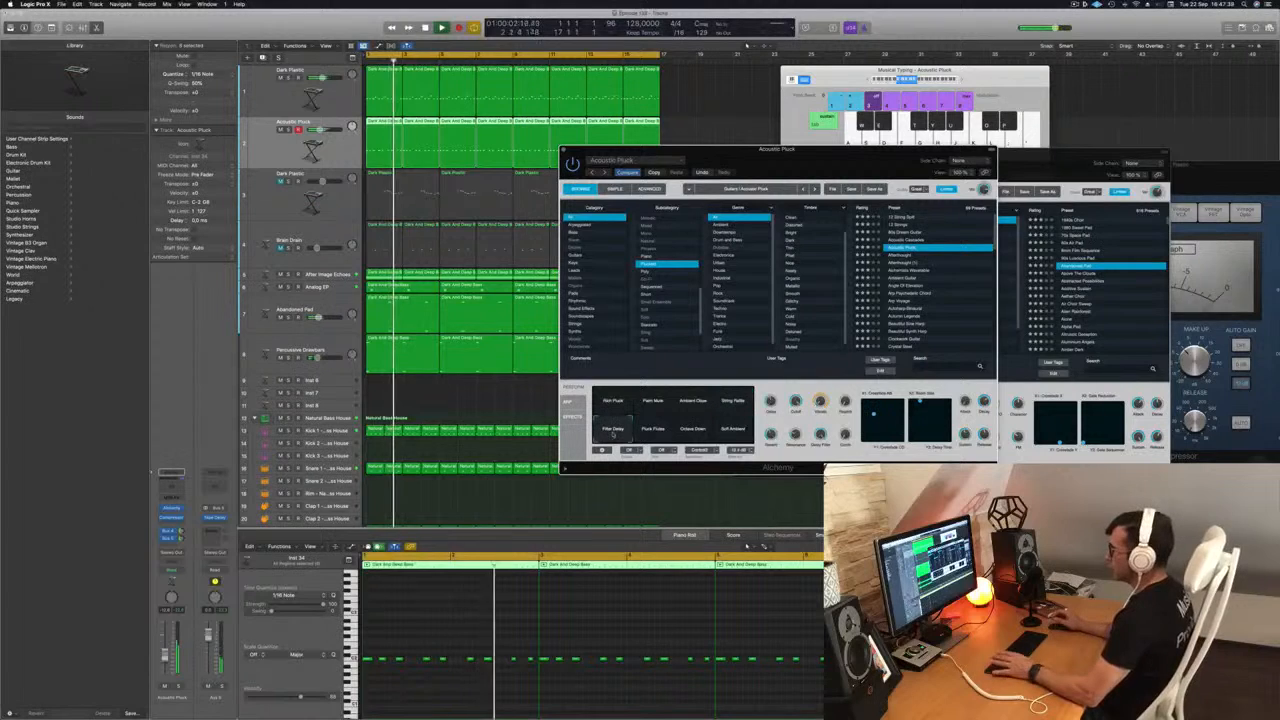
pyautogui.click(653, 432)
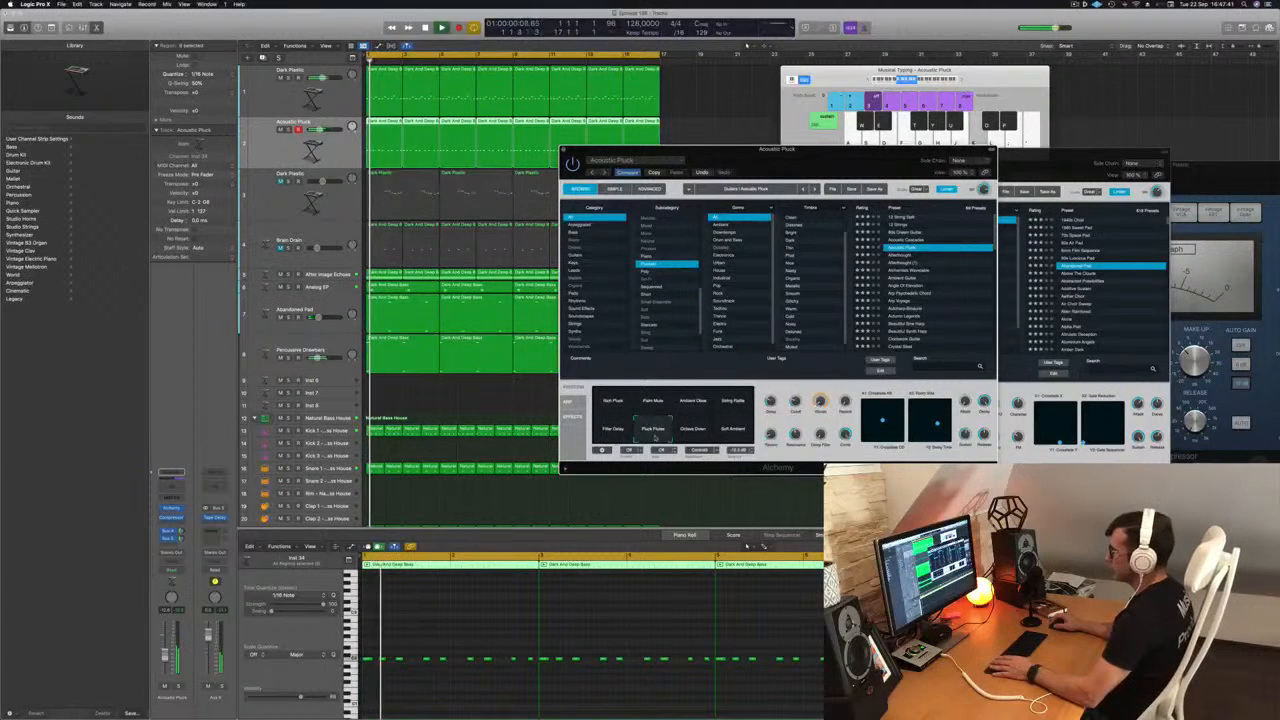
pyautogui.click(694, 430)
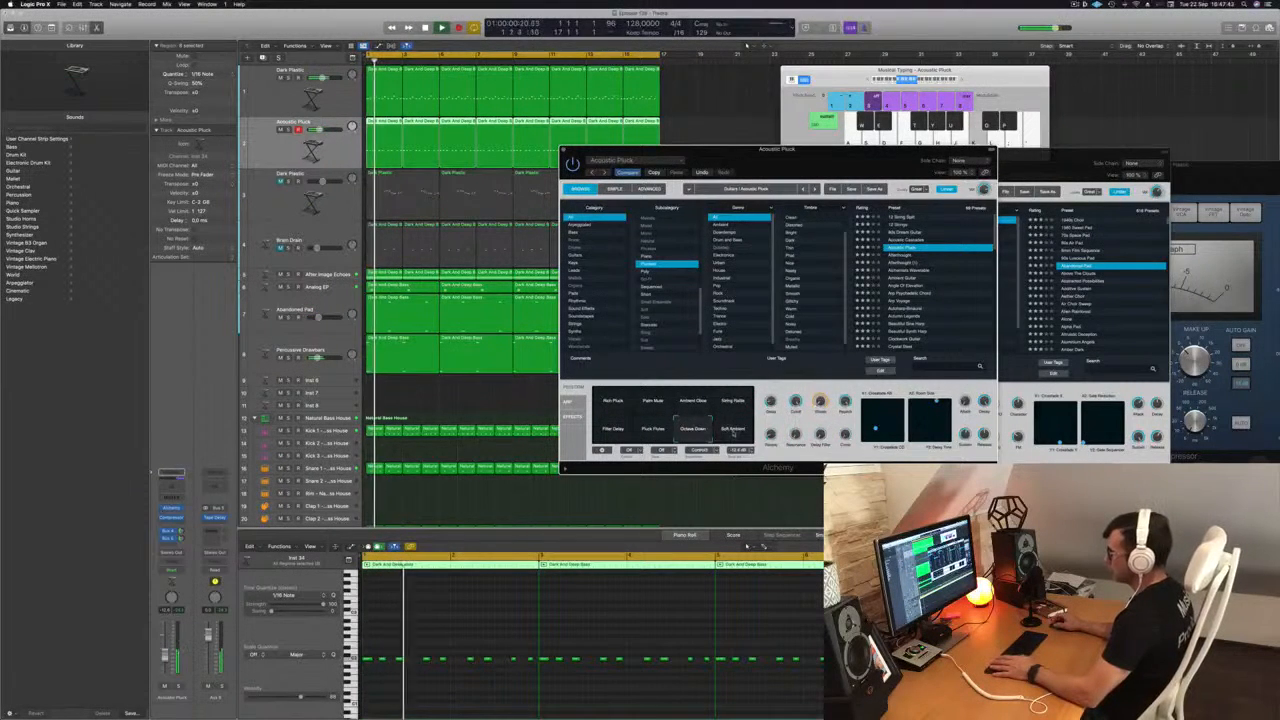
pyautogui.click(733, 431)
pyautogui.click(612, 404)
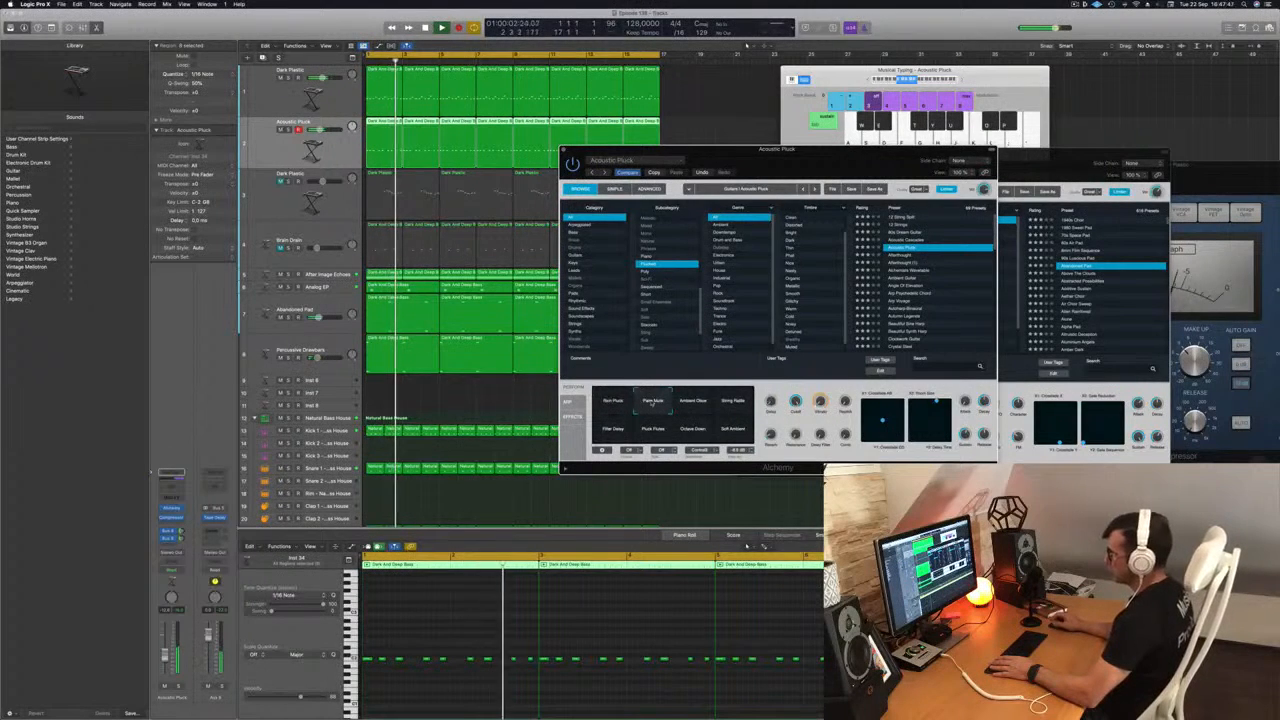
pyautogui.click(611, 405)
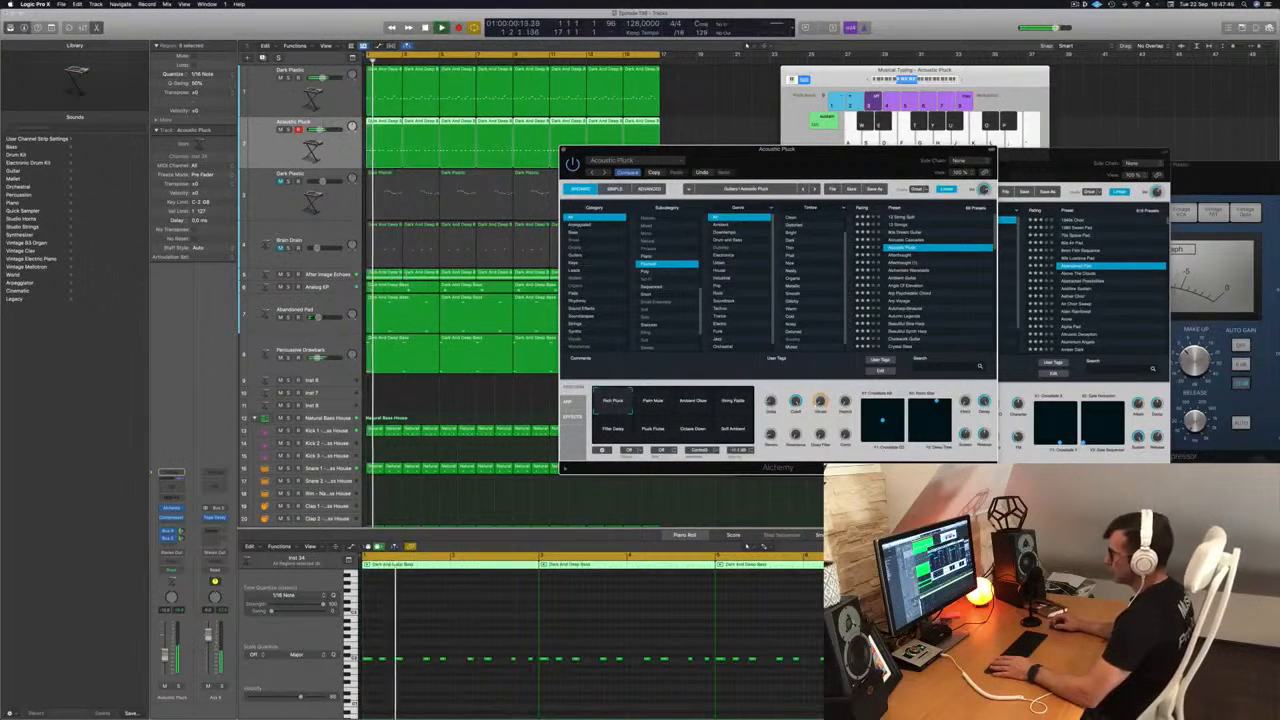
# Compare several Acoustic Pluck performance variations with the track soloed, and return to the full mix
pyautogui.click(179, 687)
pyautogui.click(697, 404)
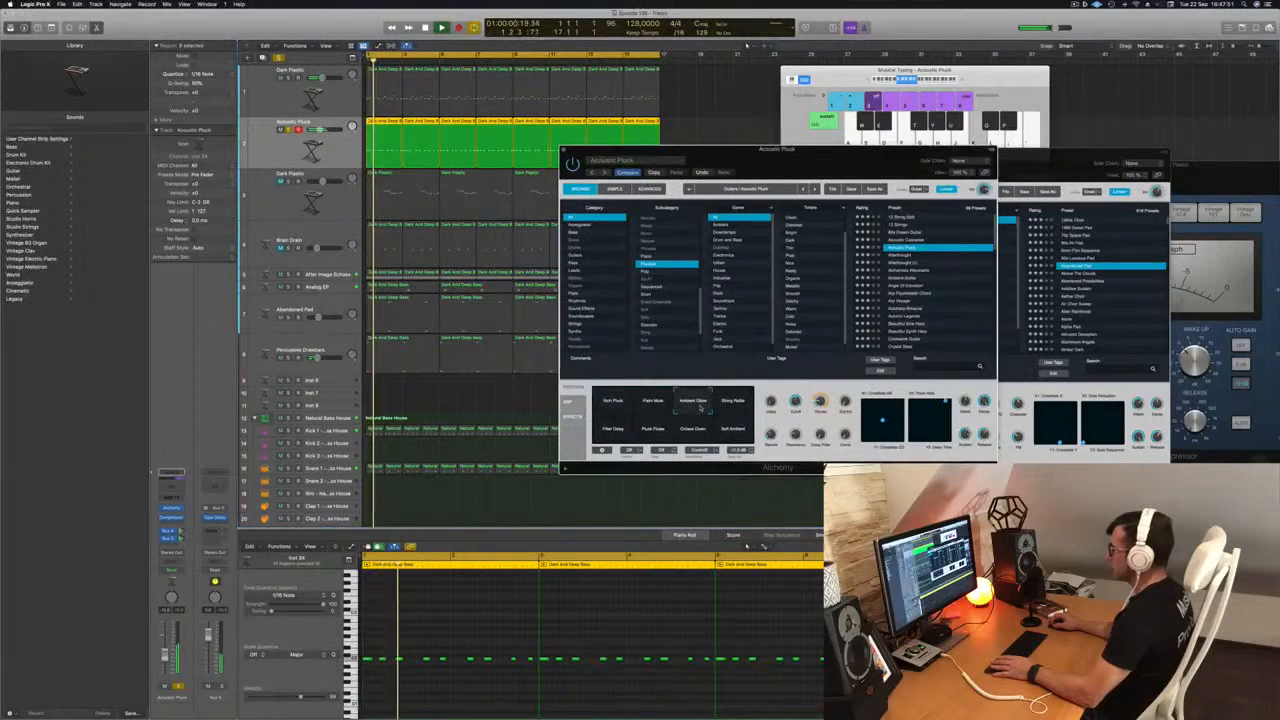
pyautogui.click(611, 402)
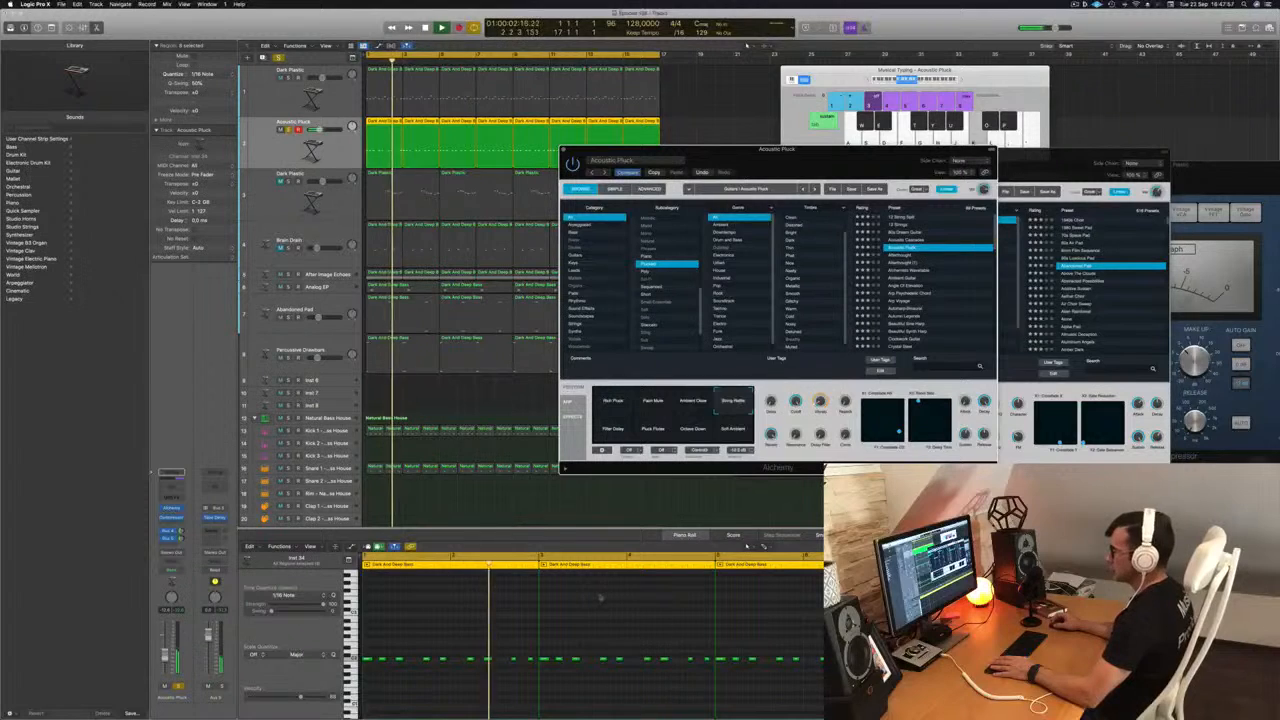
pyautogui.click(179, 687)
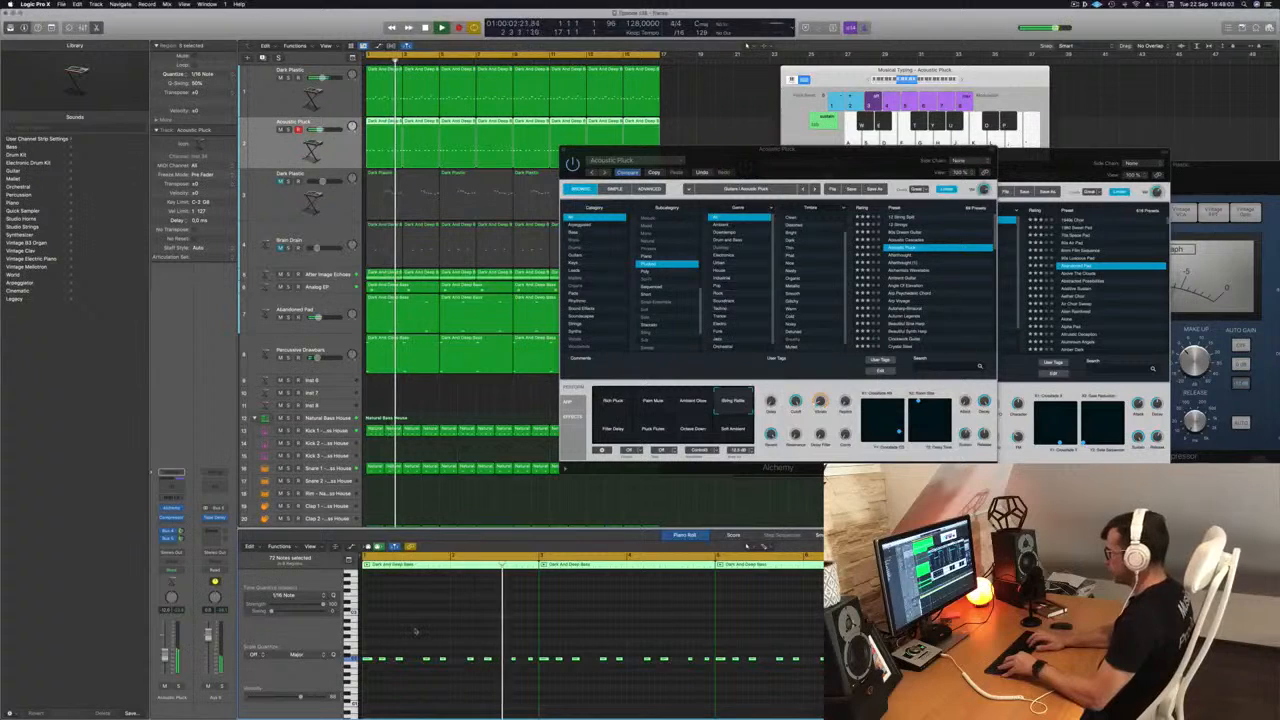
# Transpose the plucked notes up one octave, switch Acoustic Pluck to the Palm Mute variation, and compare it soloed and in the mix
pyautogui.hotkey('alt', 'shift', 'Up')
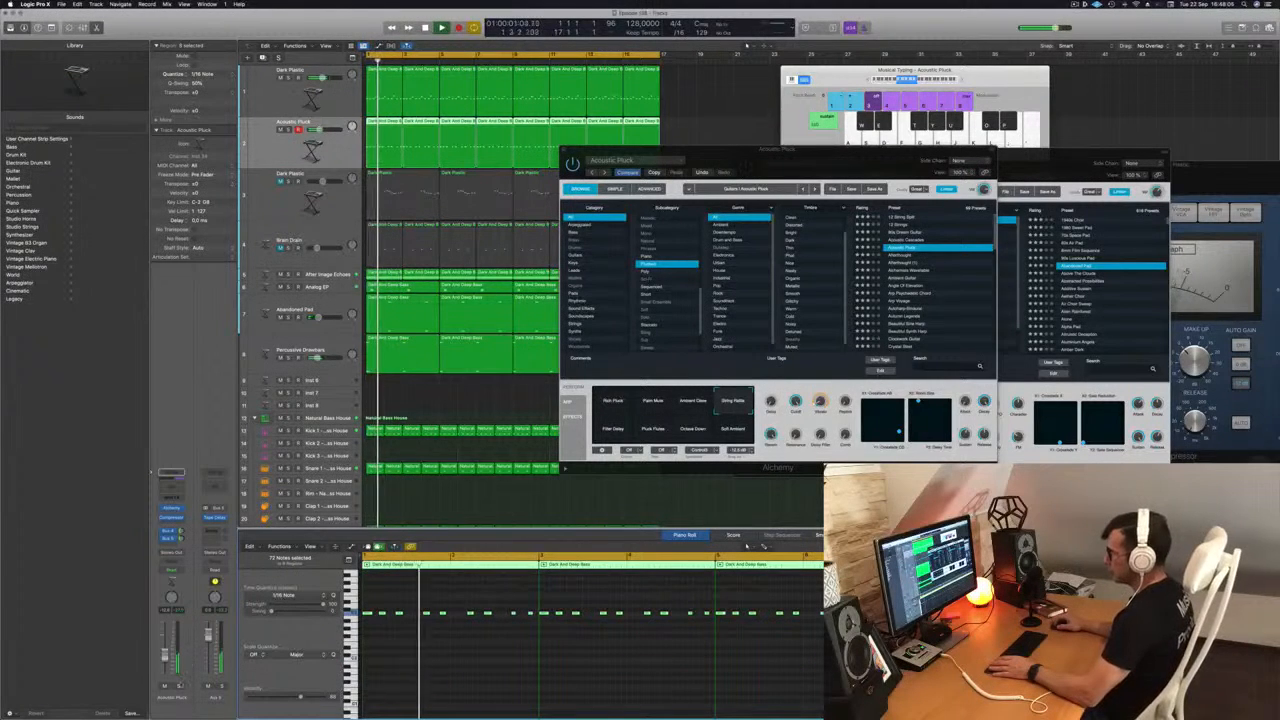
pyautogui.click(606, 398)
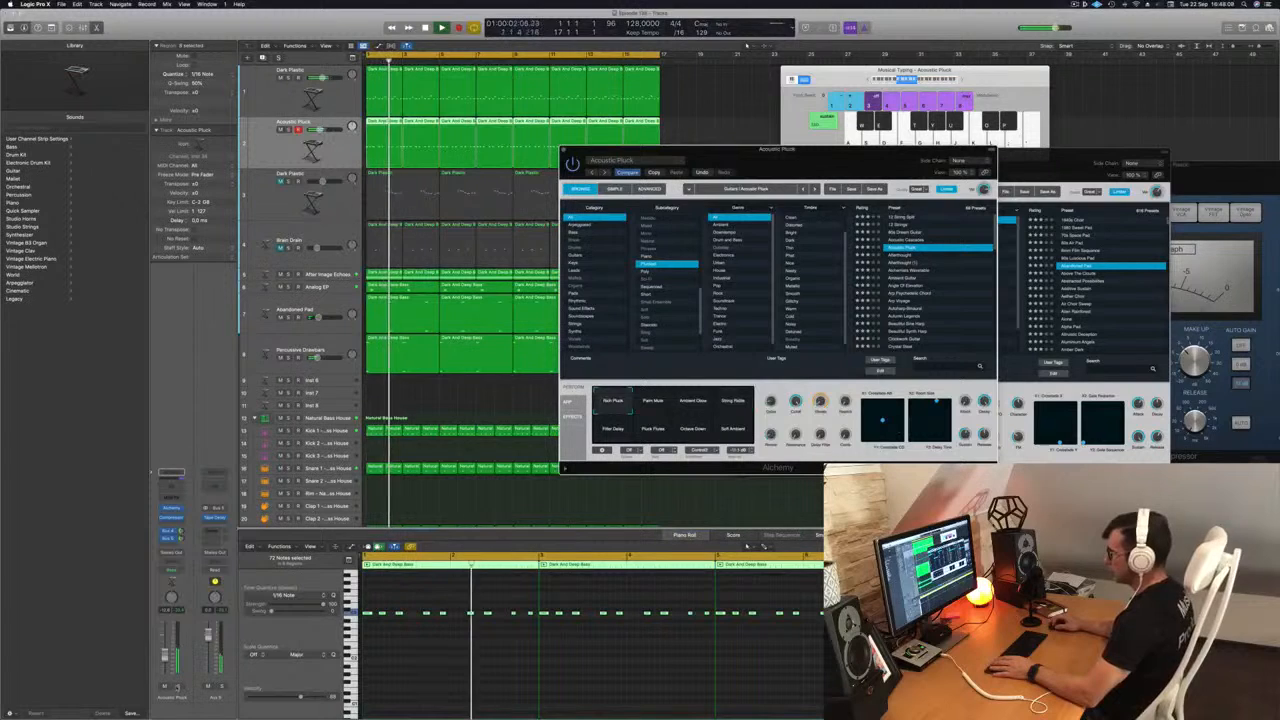
pyautogui.click(651, 401)
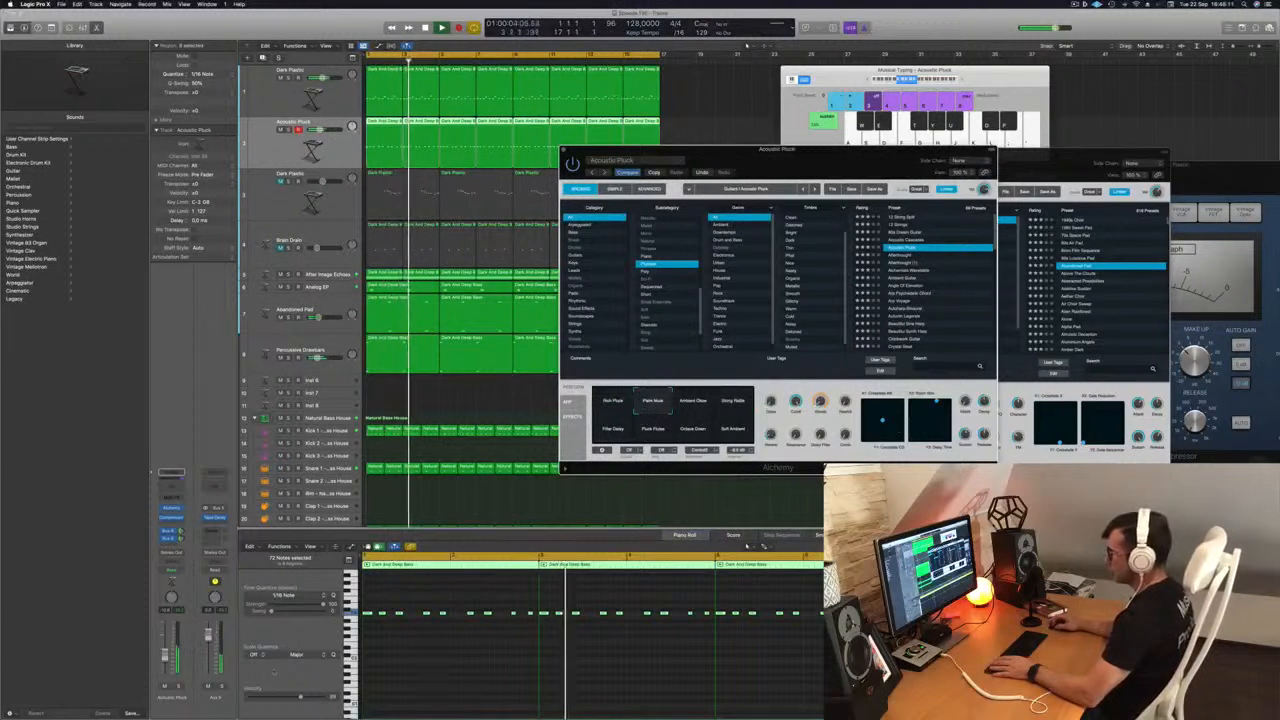
pyautogui.press('s')
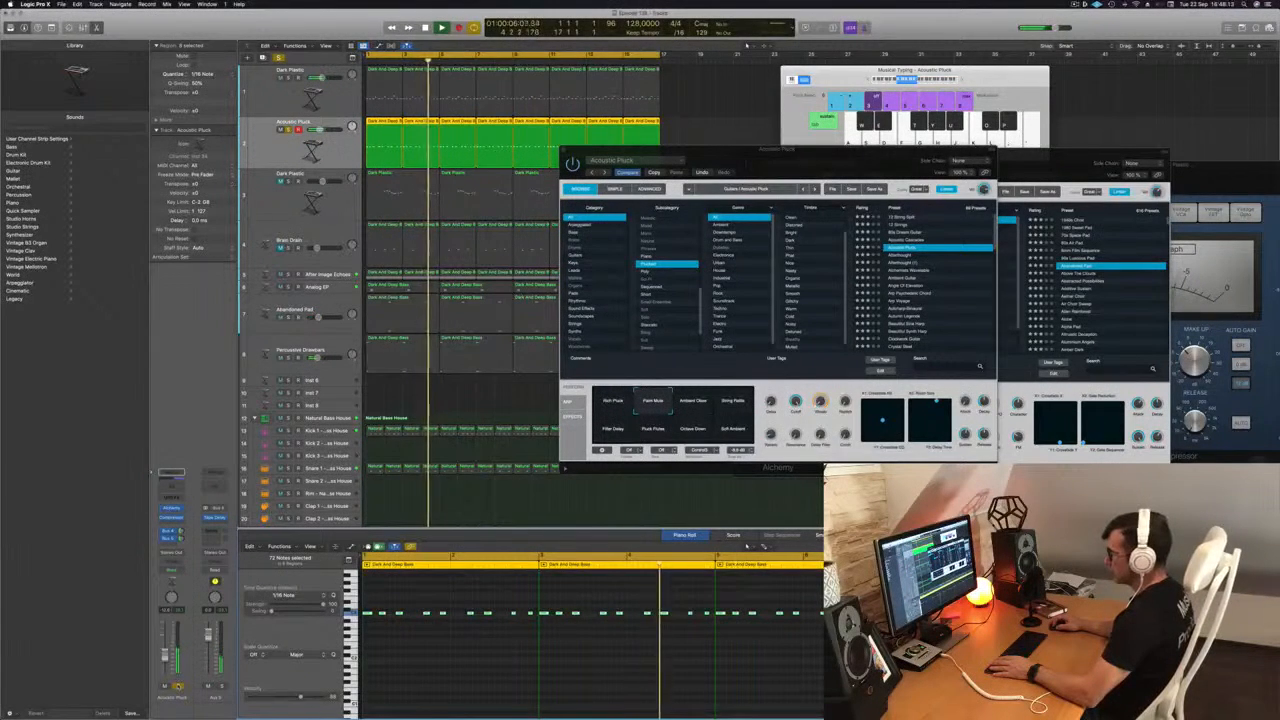
pyautogui.press('s')
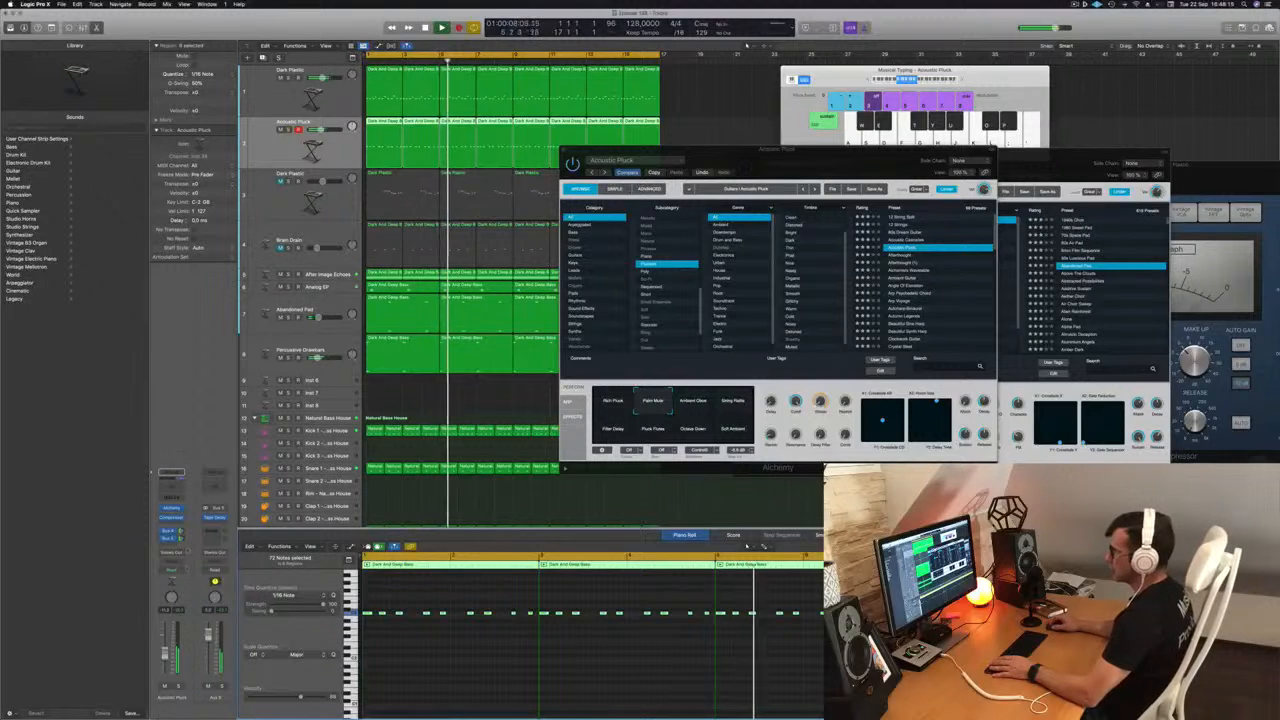
# Add a Channel EQ low cut at 181 Hz to the Acoustic Pluck track, raise its volume slightly, and compare it soloed and in the mix
pyautogui.click(176, 486)
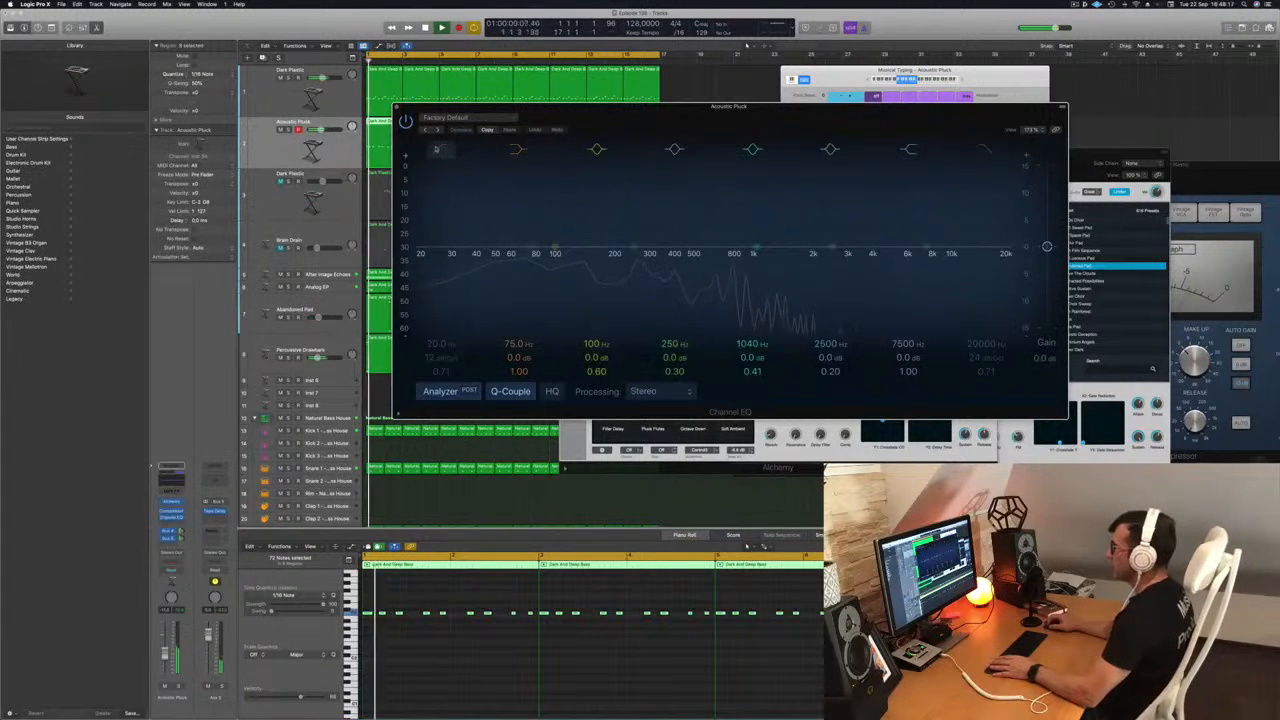
pyautogui.click(438, 149)
pyautogui.moveTo(446, 228); pyautogui.dragTo(638, 215)
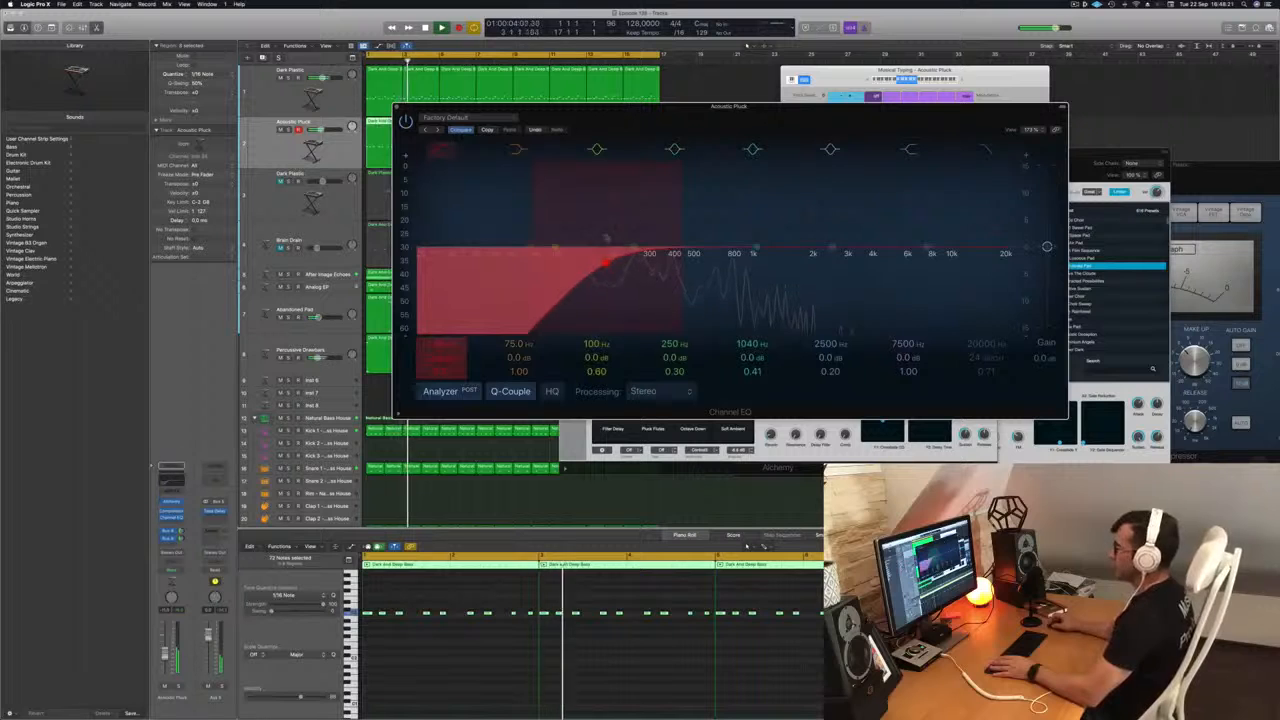
pyautogui.moveTo(165, 656); pyautogui.dragTo(165, 651)
pyautogui.click(178, 686)
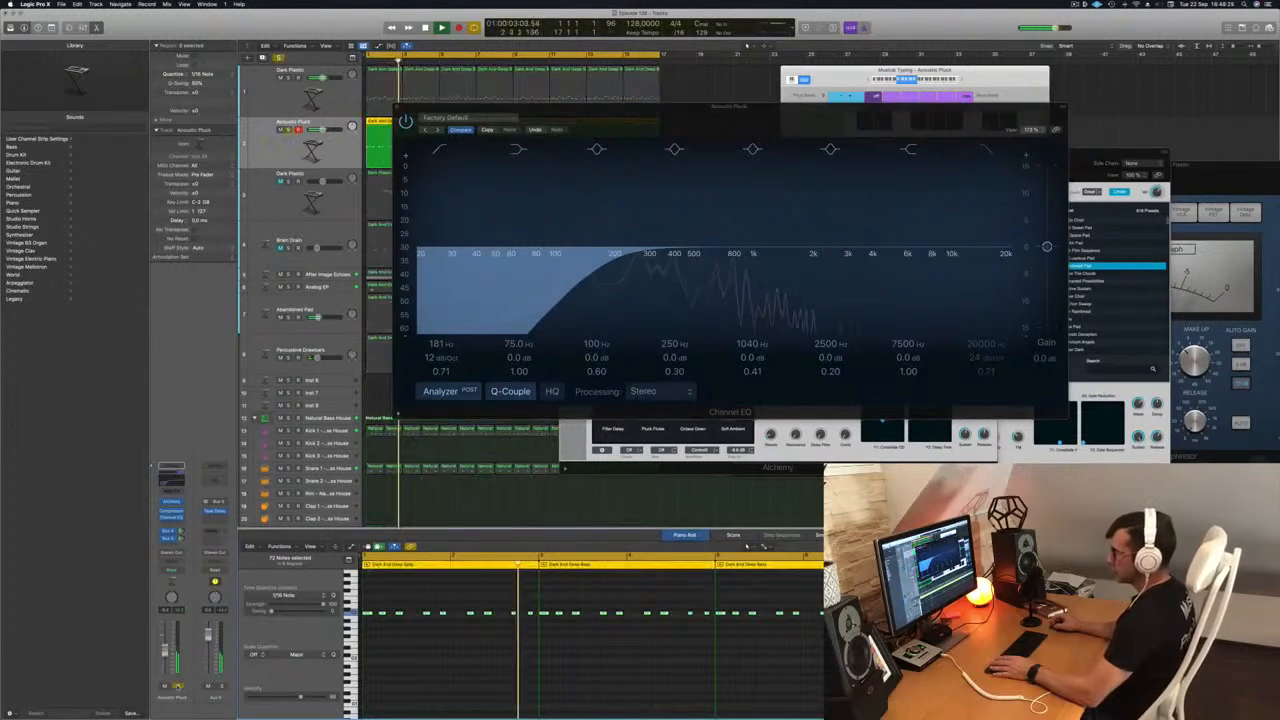
pyautogui.click(178, 686)
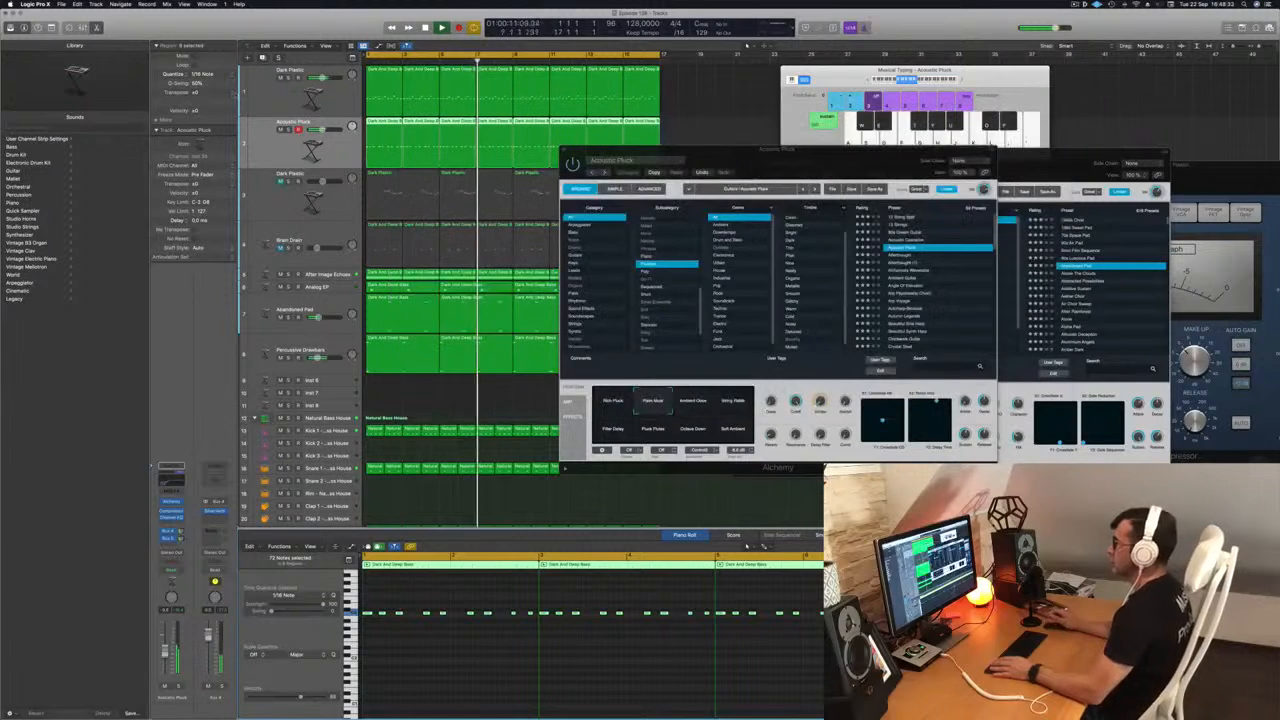
# Move the open Alchemy windows clear of the arrangement, fit the tracks in view, and replay from the start
pyautogui.moveTo(816, 163); pyautogui.dragTo(1120, 168)
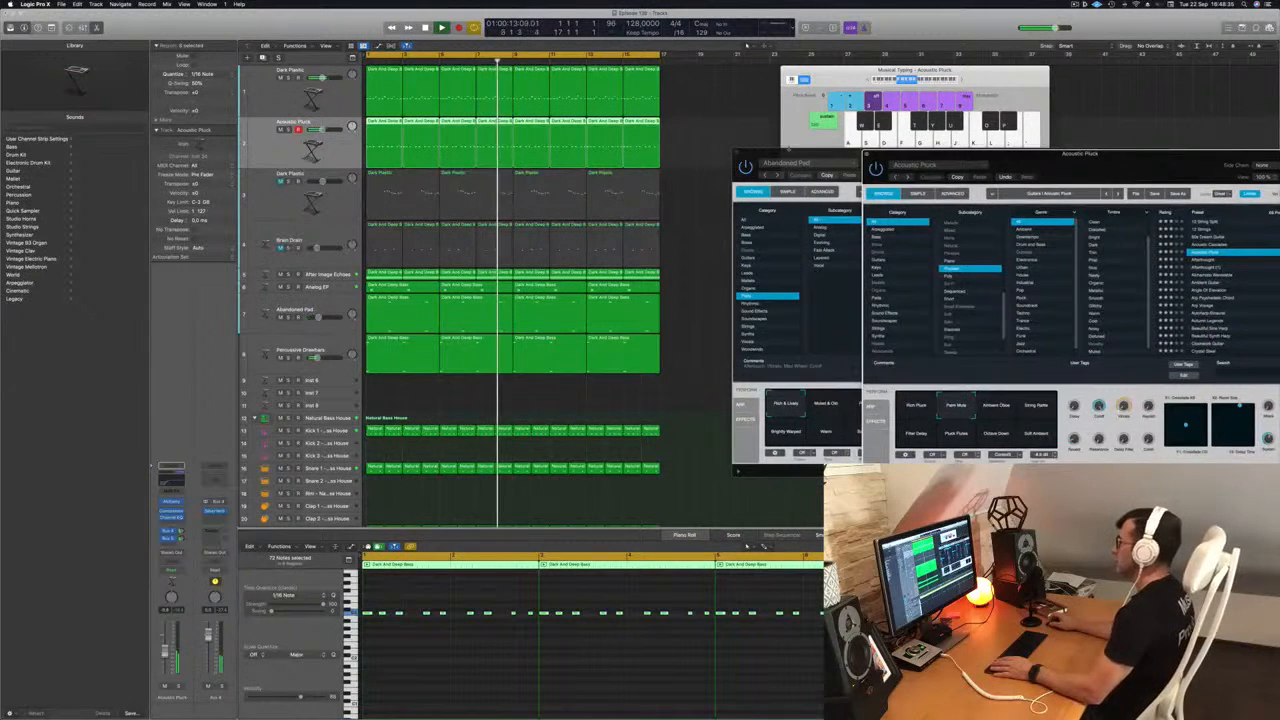
pyautogui.moveTo(800, 160); pyautogui.dragTo(952, 159)
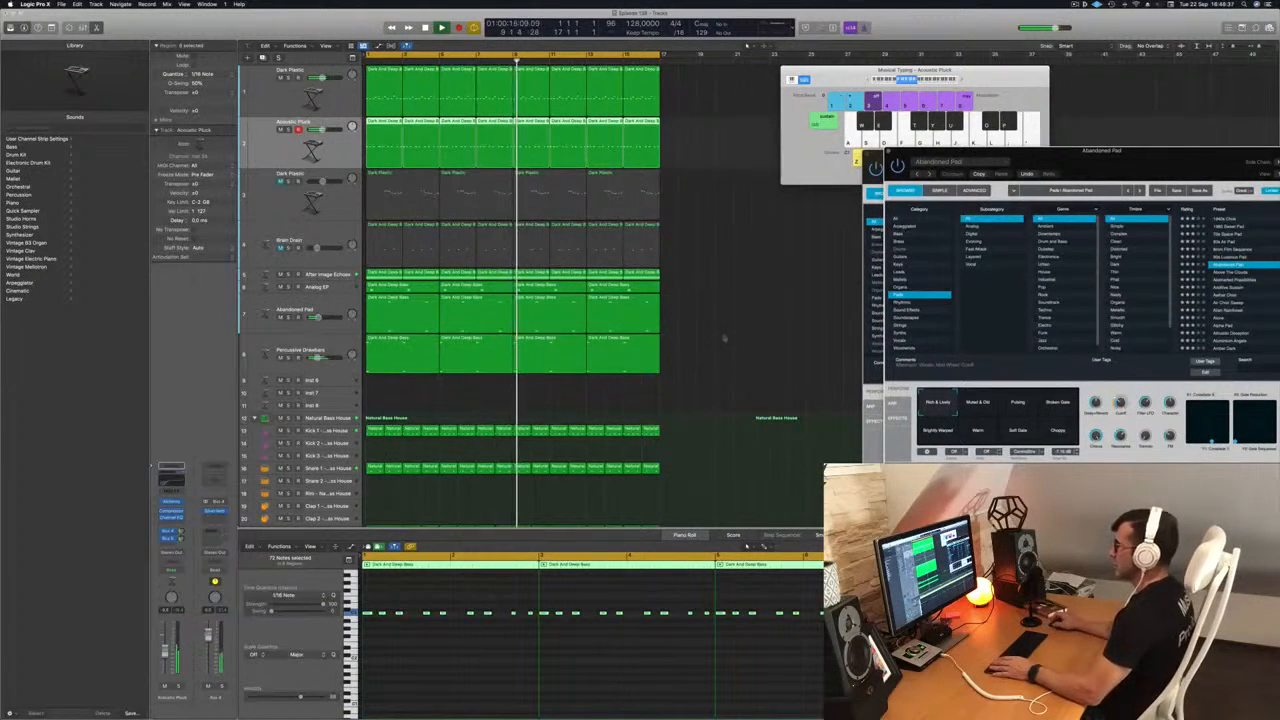
pyautogui.scroll(-4, 708, 292)
pyautogui.scroll(-3, 708, 292)
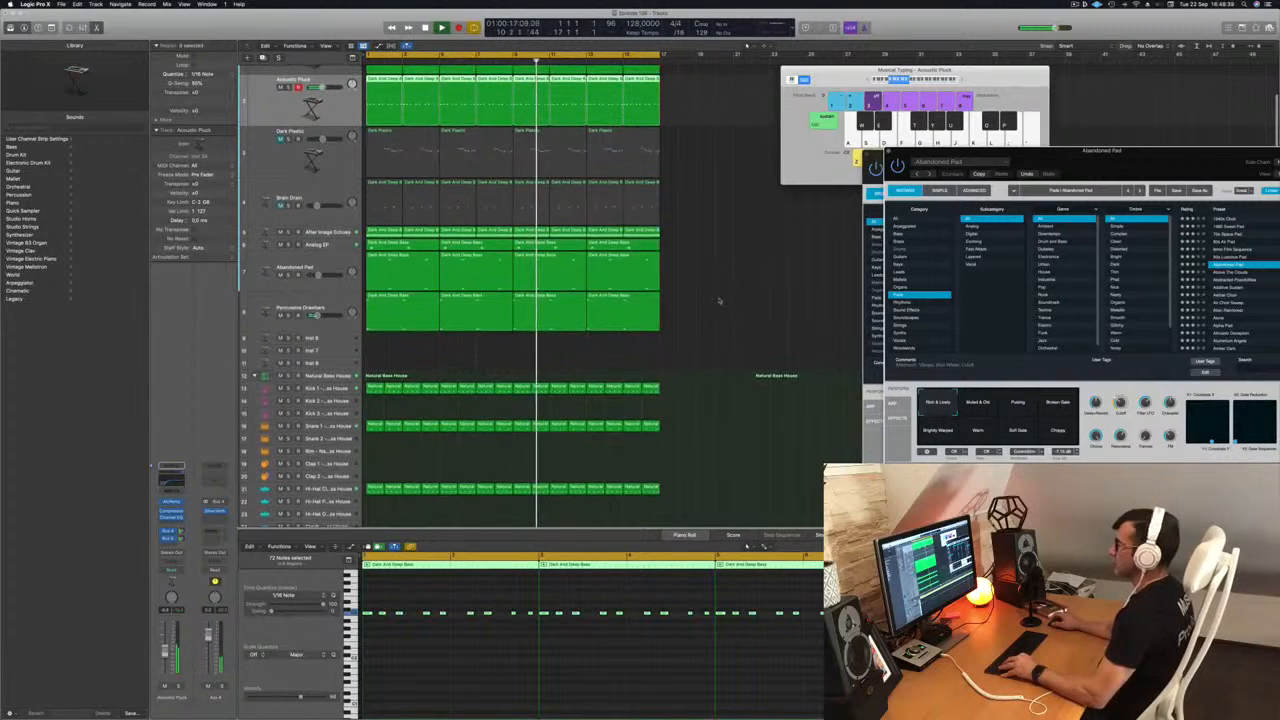
pyautogui.press('z')
pyautogui.press('Return')
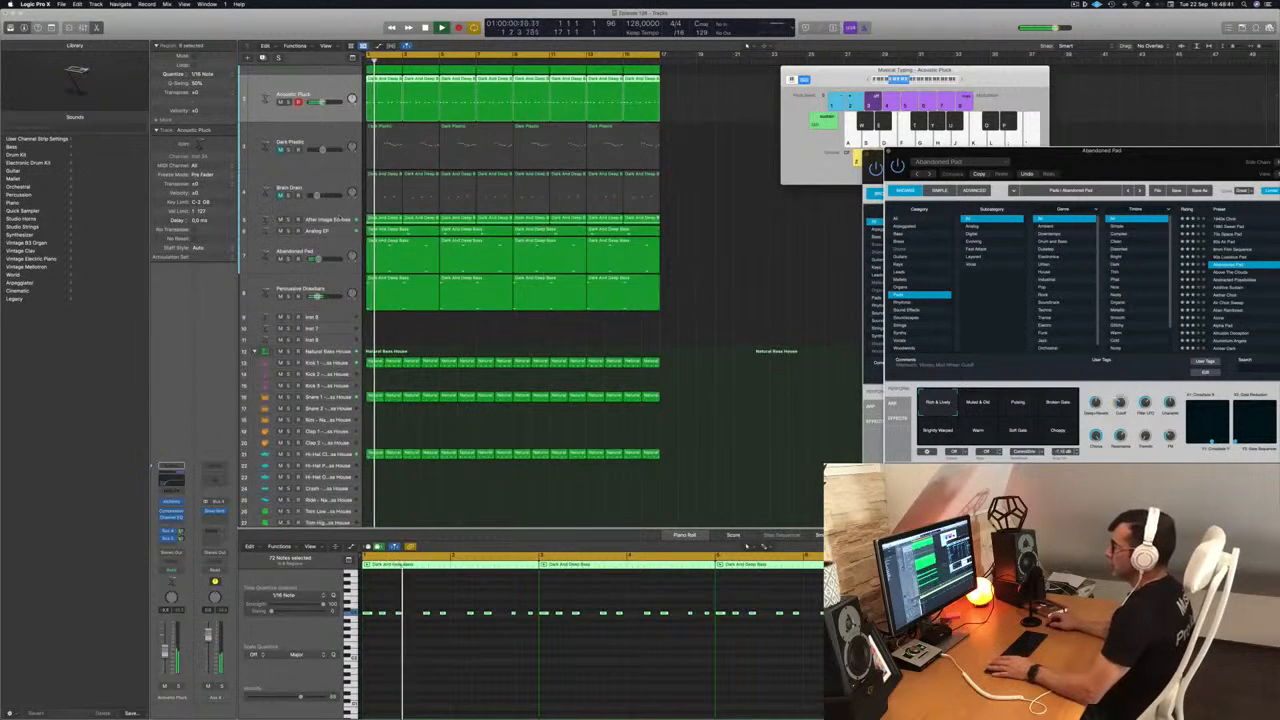
# Review the Alchemy sound on the After Image Echoes track while replaying the arrangement from the start
pyautogui.click(330, 219)
pyautogui.press('Return')
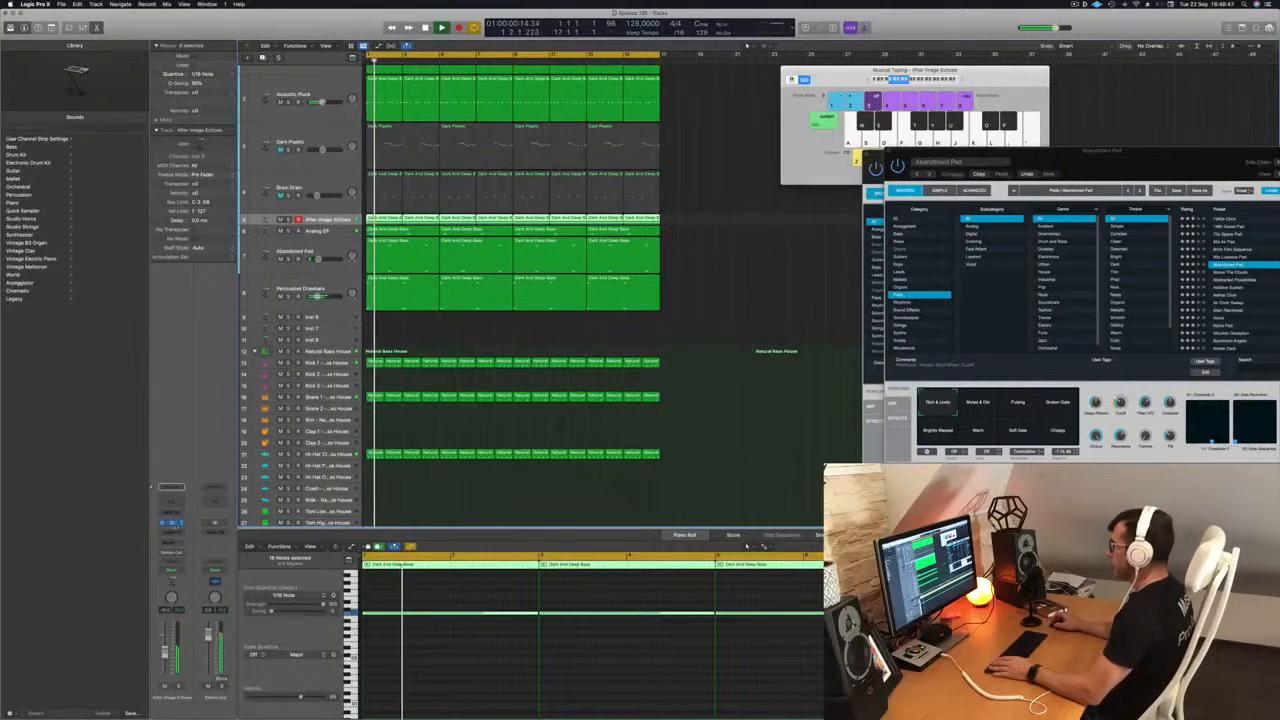
pyautogui.click(176, 524)
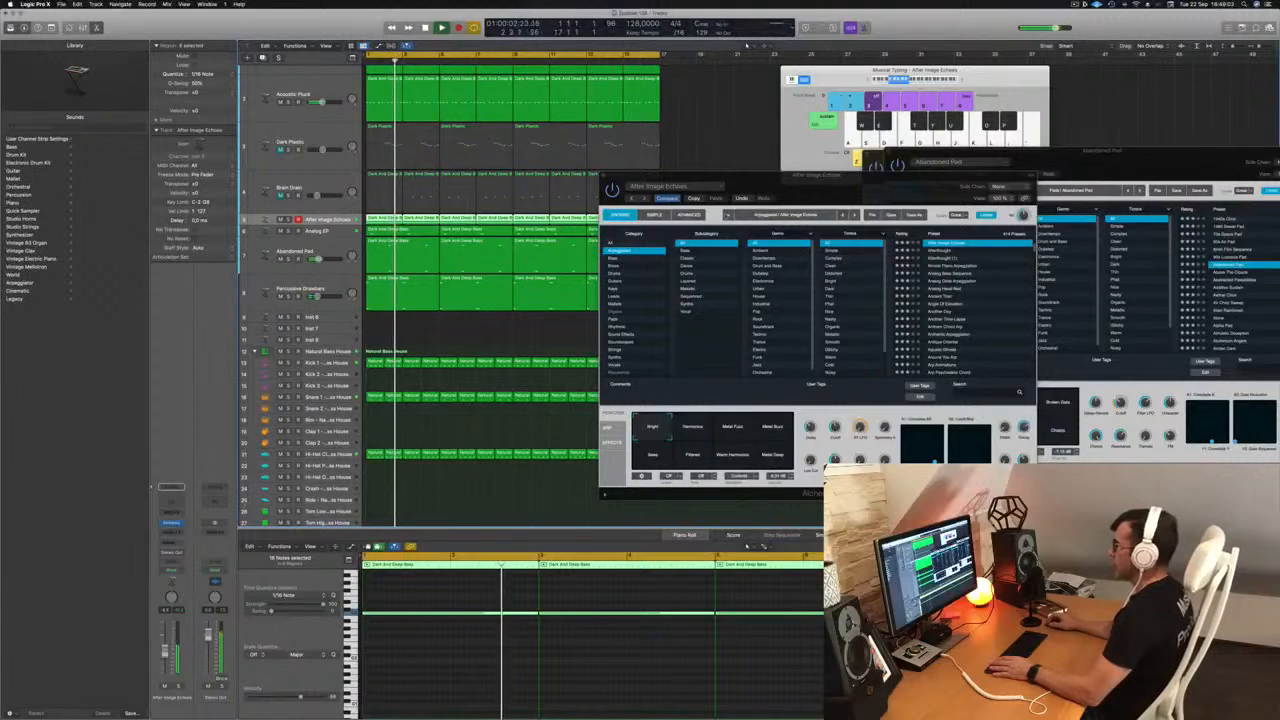
pyautogui.click(602, 177)
pyautogui.press('space')
pyautogui.press('space')
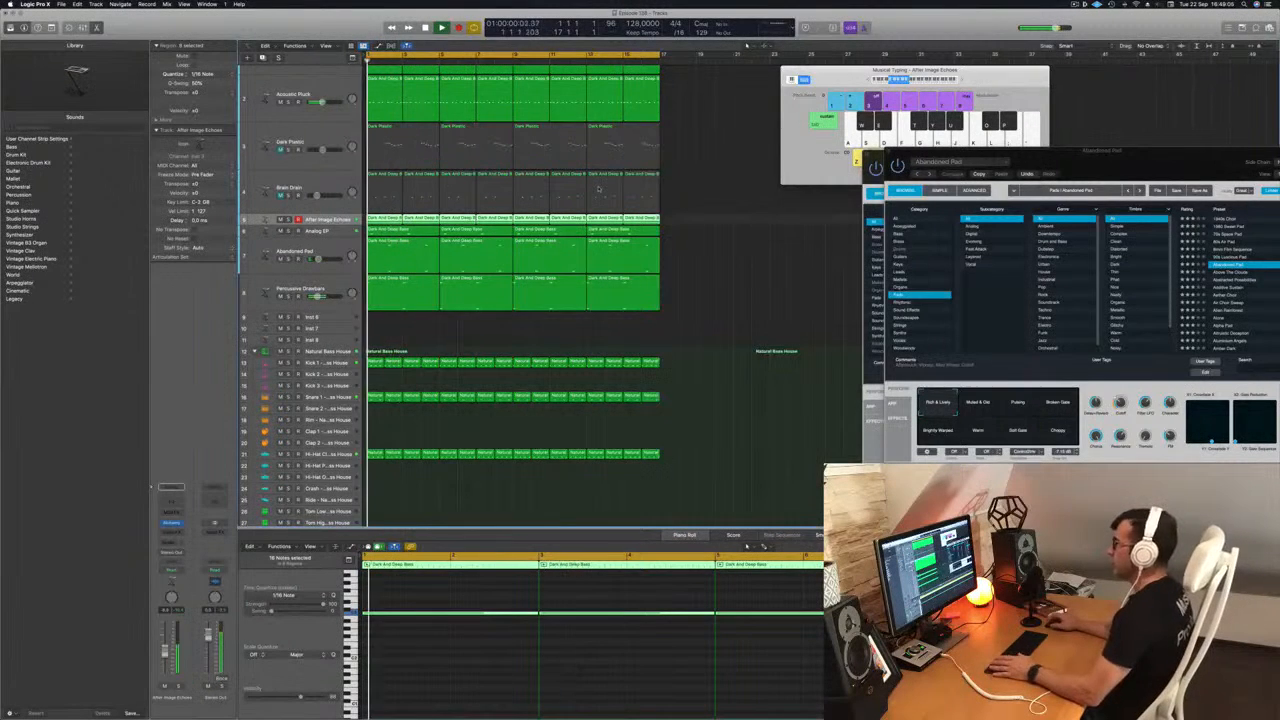
pyautogui.press('space')
pyautogui.press('space')
# Try the muted Dark Plastic track unmuted in the mix, mute it again, and restart playback
pyautogui.click(273, 159)
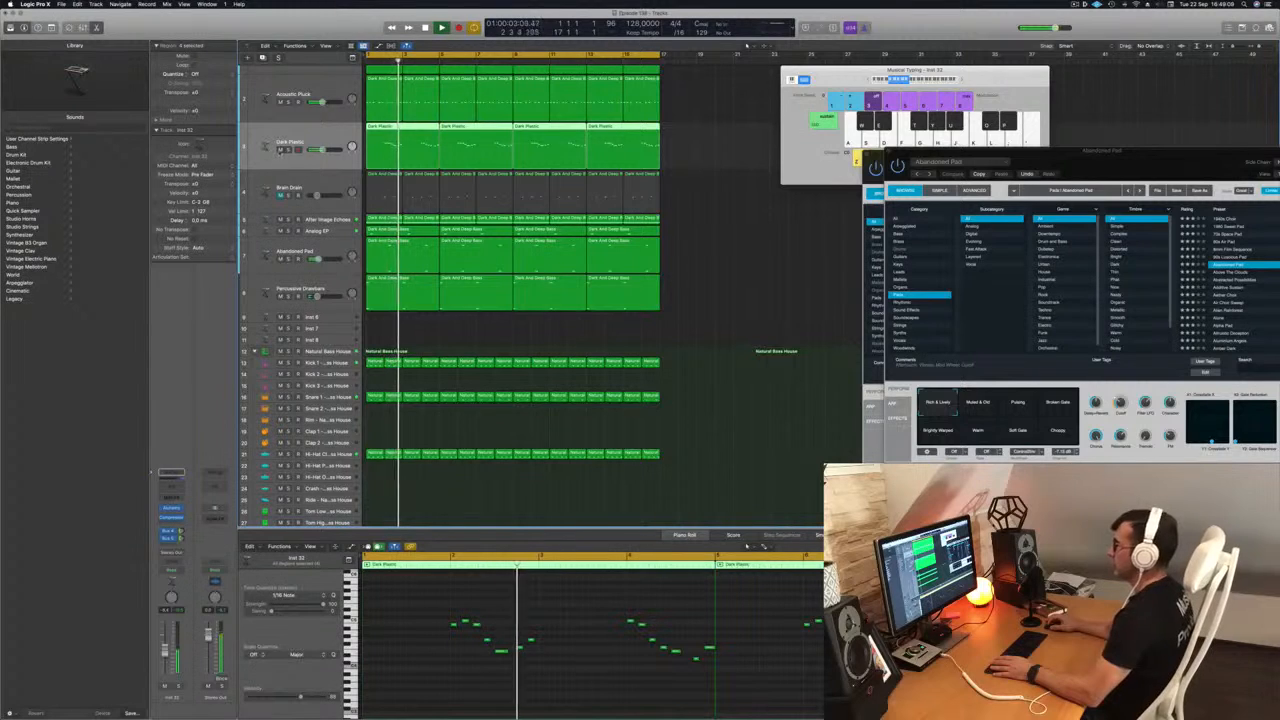
pyautogui.click(281, 150)
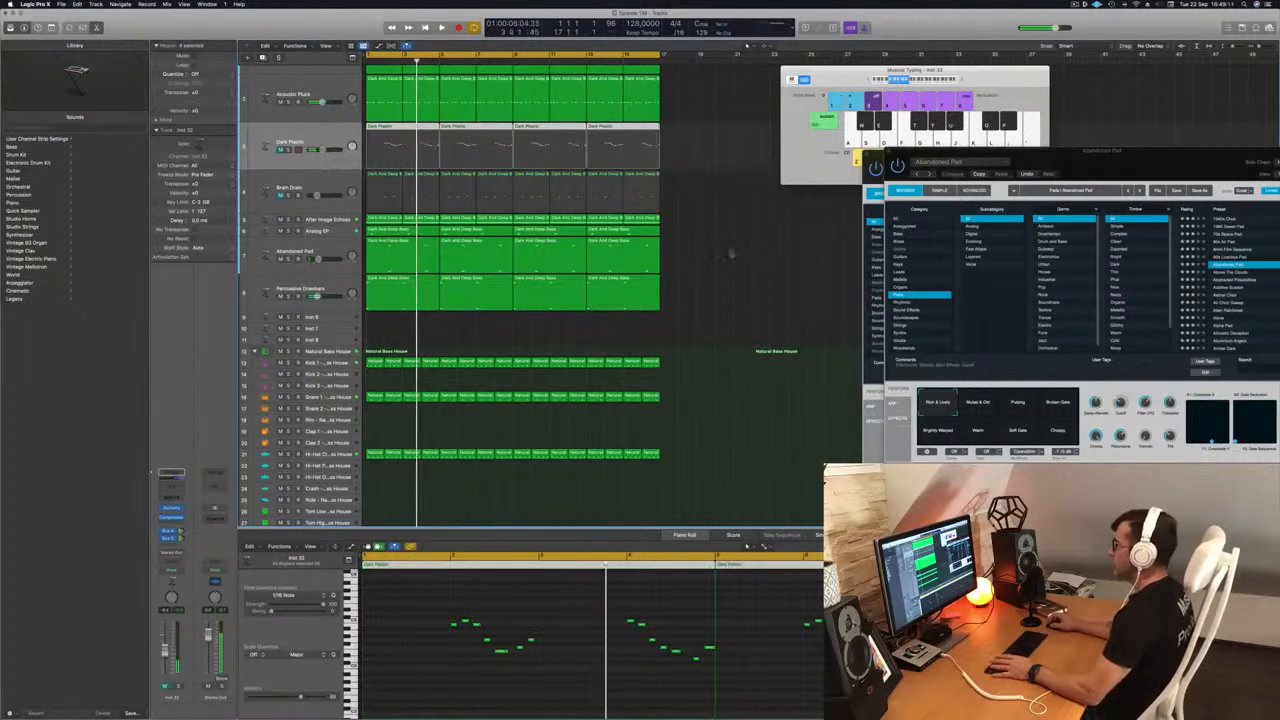
pyautogui.press('space')
pyautogui.press('space')
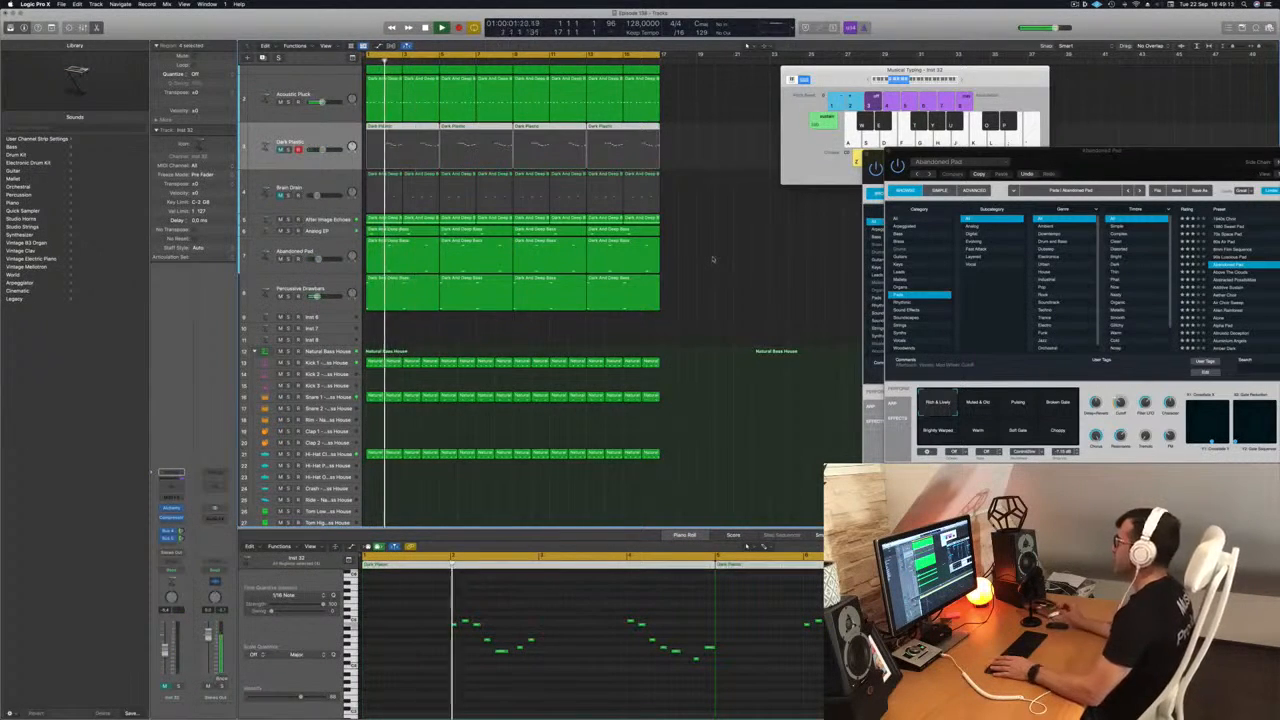
# Copy the first Percussive Drawbars region to the Inst 6 track and move all its notes one bar later
pyautogui.click(472, 328)
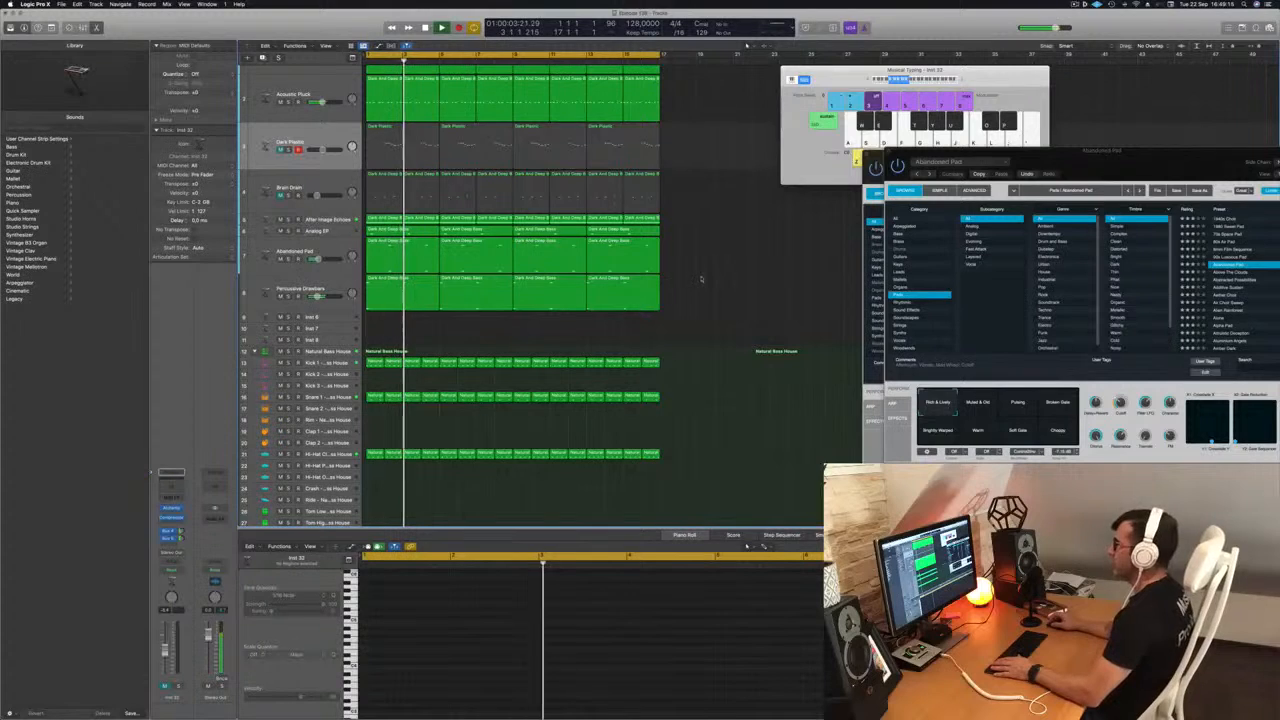
pyautogui.click(410, 296)
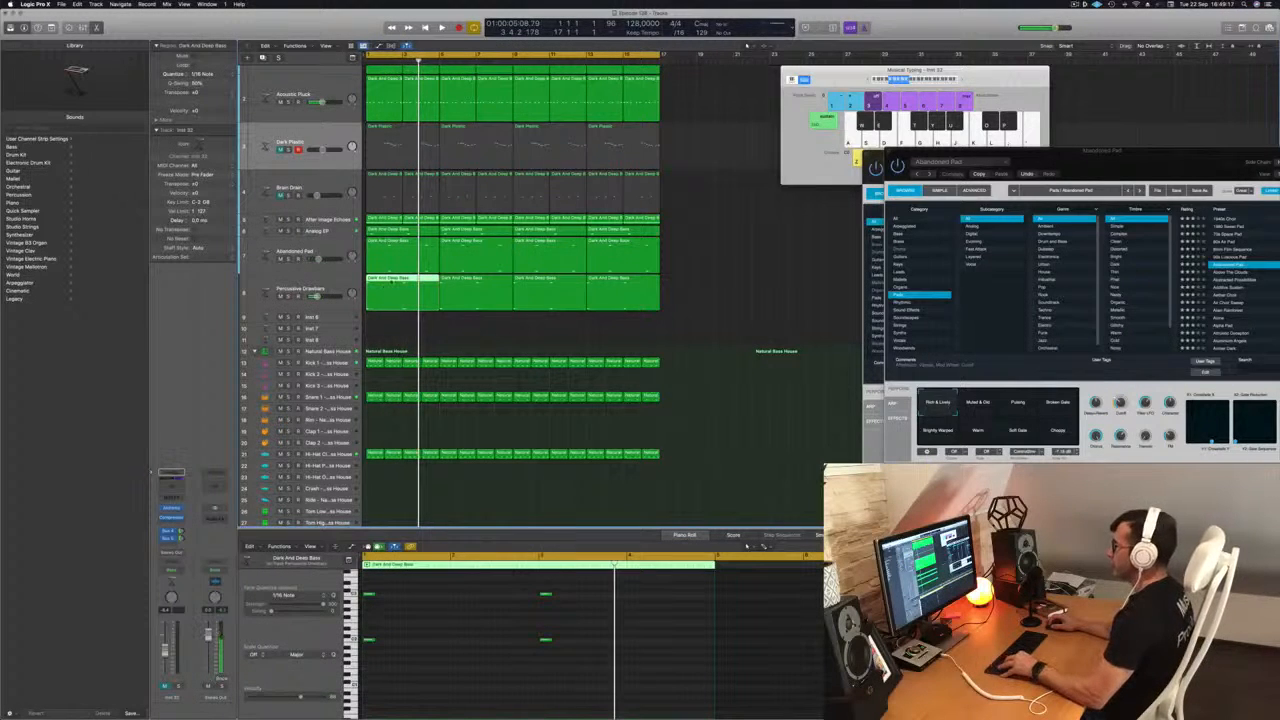
pyautogui.moveTo(405, 292); pyautogui.dragTo(392, 318)
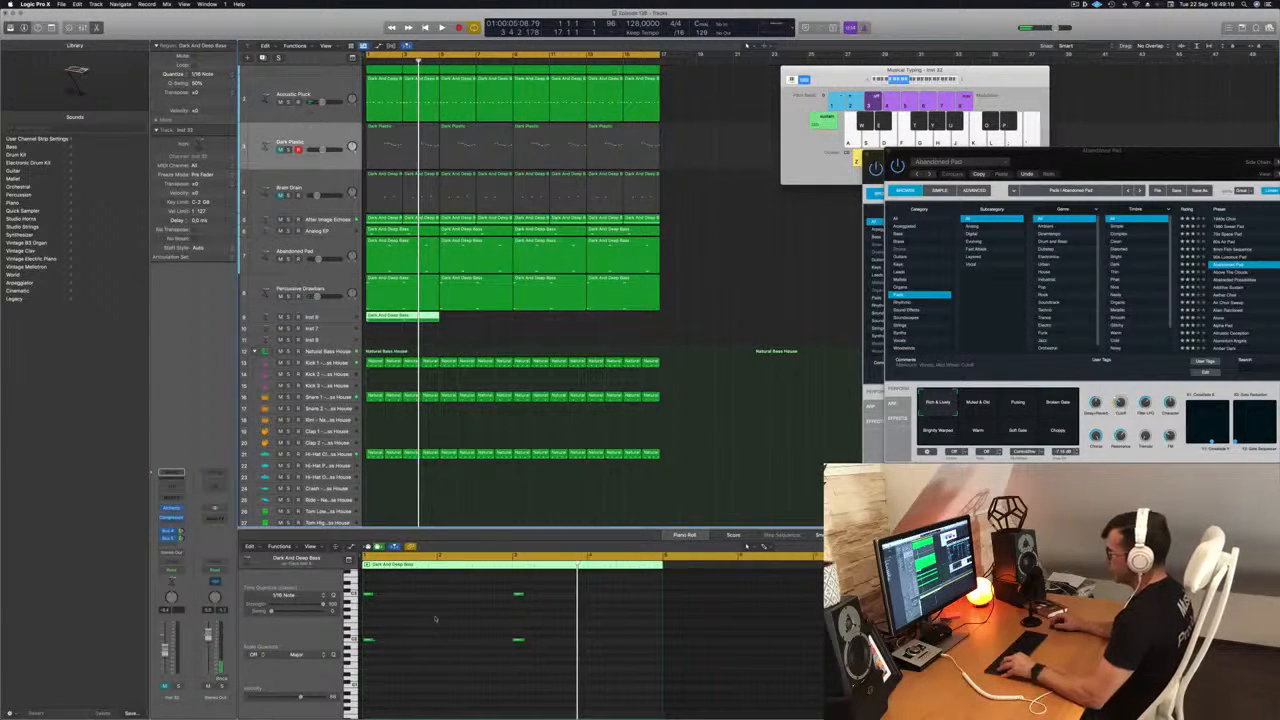
pyautogui.moveTo(558, 582); pyautogui.dragTo(358, 670)
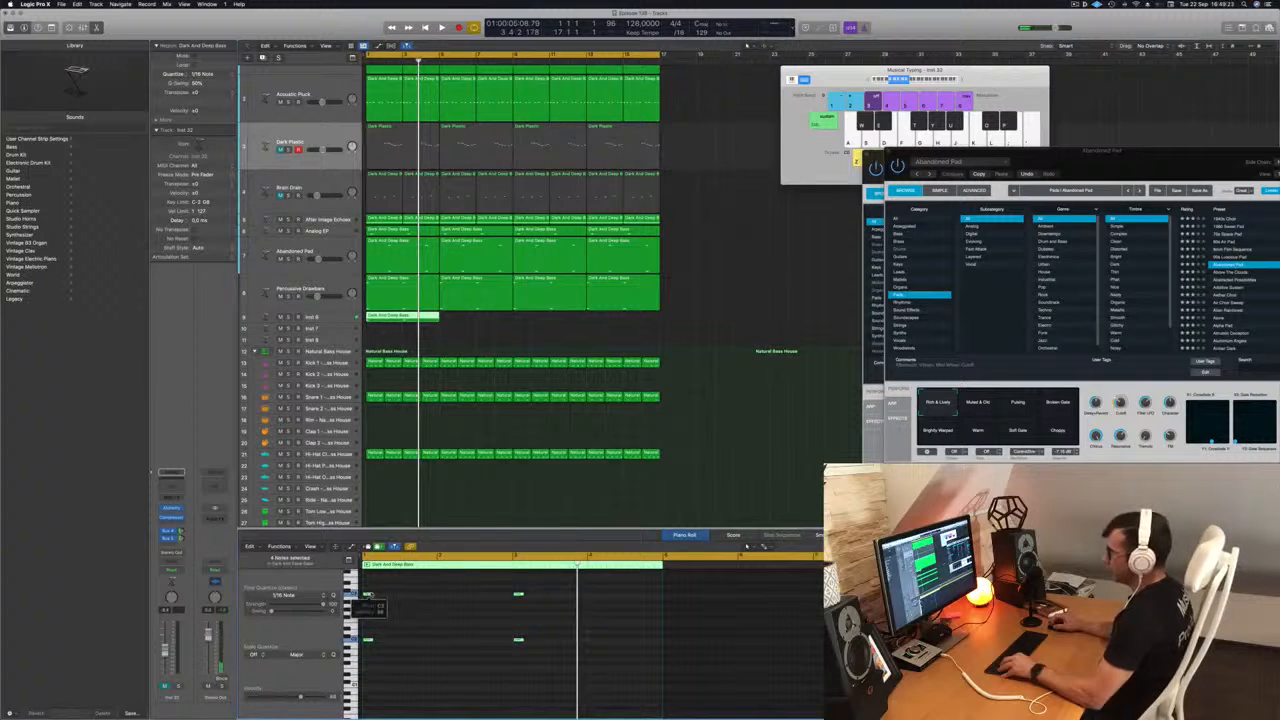
pyautogui.moveTo(367, 594); pyautogui.dragTo(408, 596)
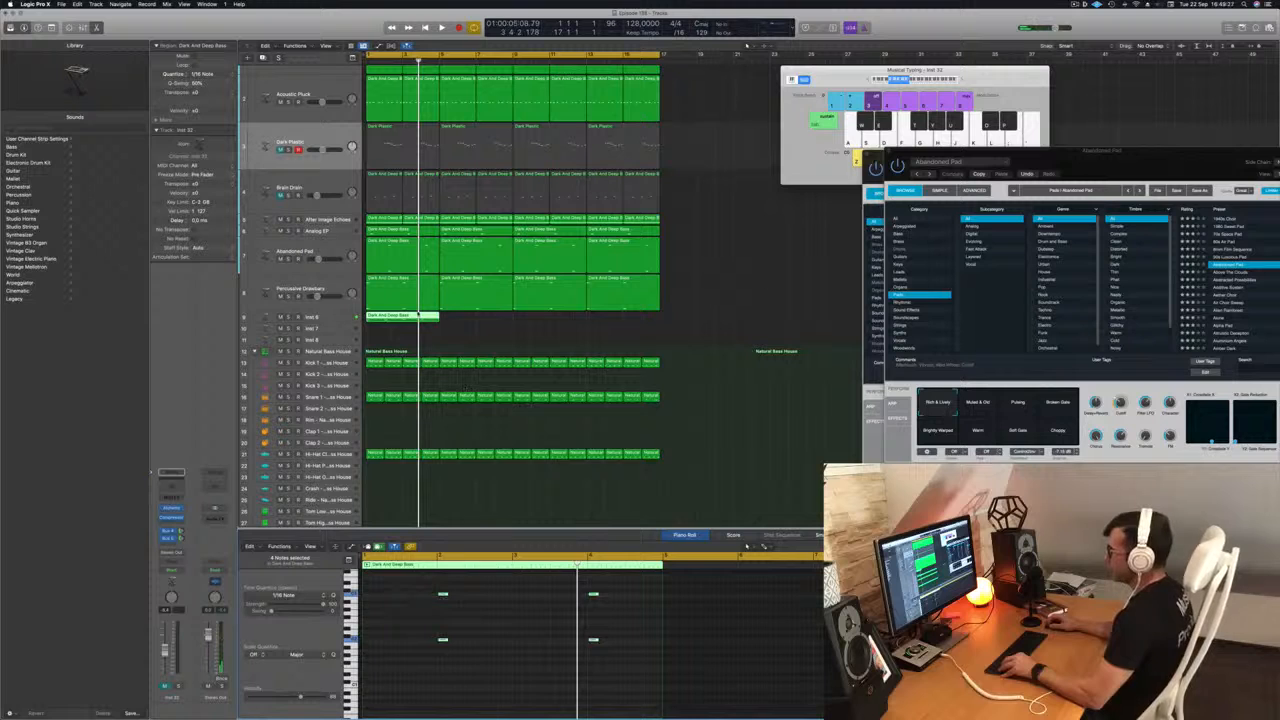
# Duplicate the edited Inst 6 region until four copies fill the track up to bar 17, and replay the arrangement
pyautogui.moveTo(418, 315); pyautogui.dragTo(470, 321)
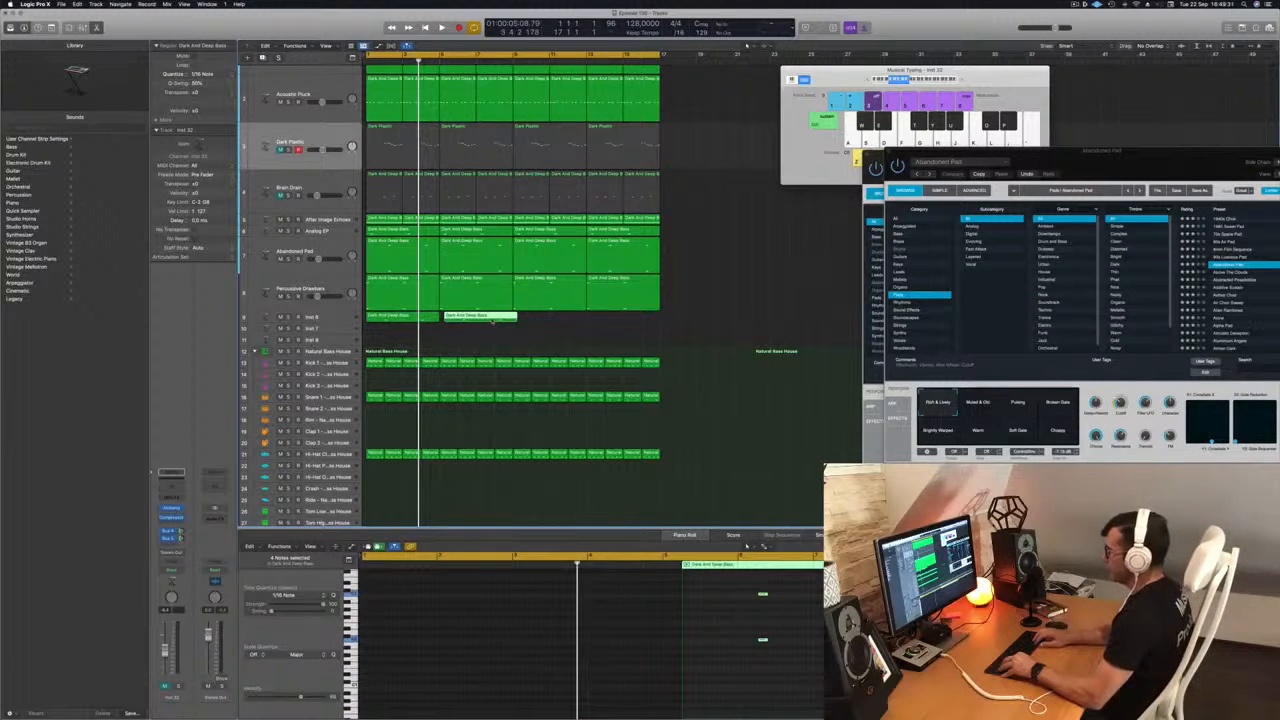
pyautogui.press('space')
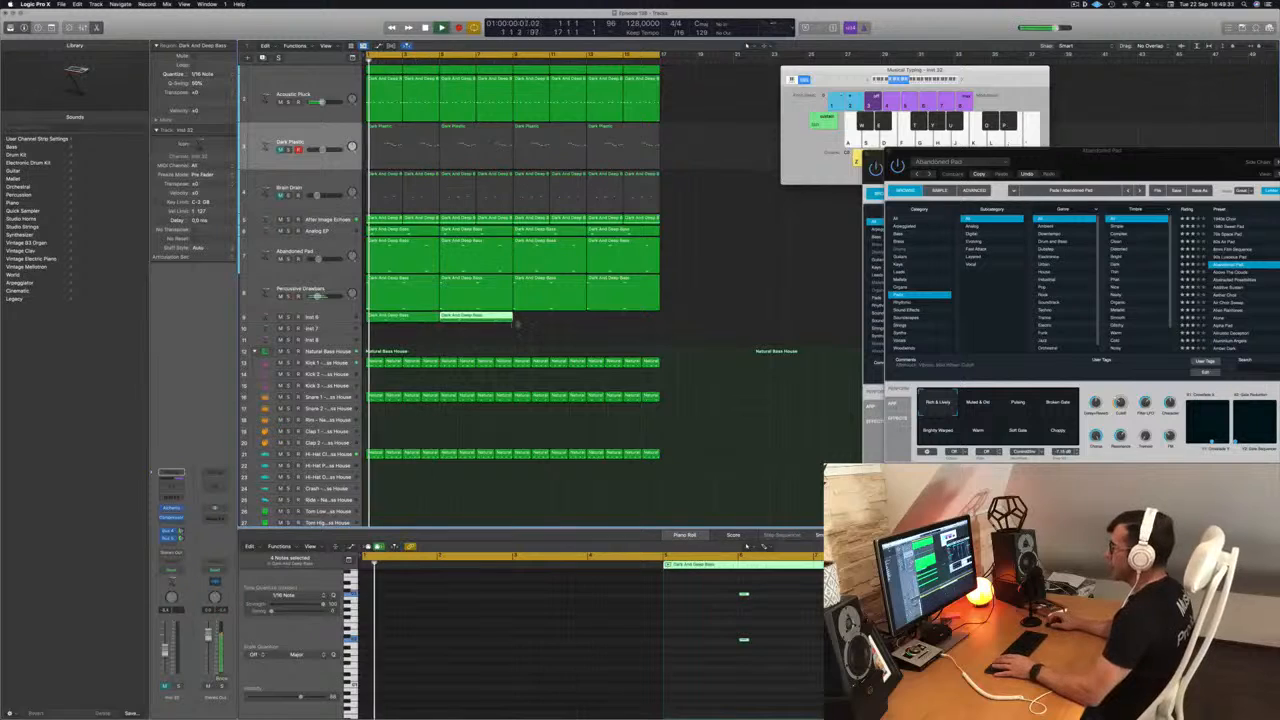
pyautogui.keyDown('shift'); pyautogui.click(413, 316); pyautogui.keyUp('shift')
pyautogui.press('space')
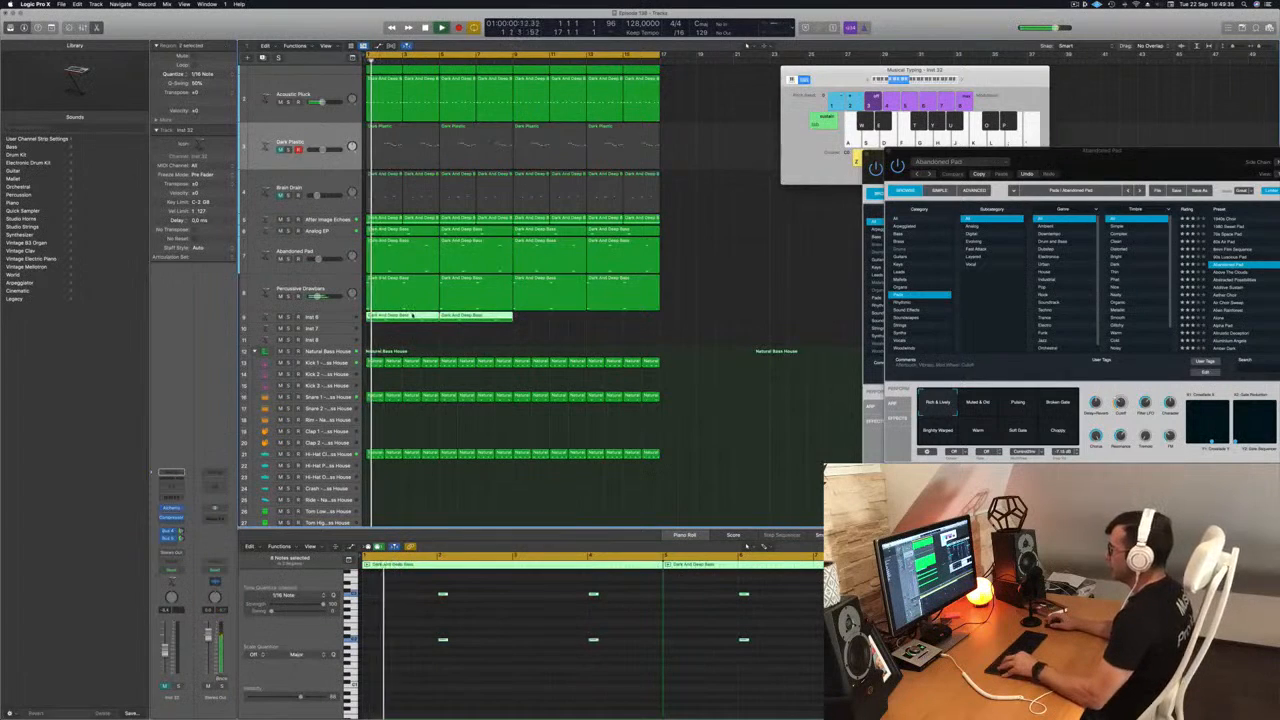
pyautogui.moveTo(411, 315); pyautogui.dragTo(558, 318)
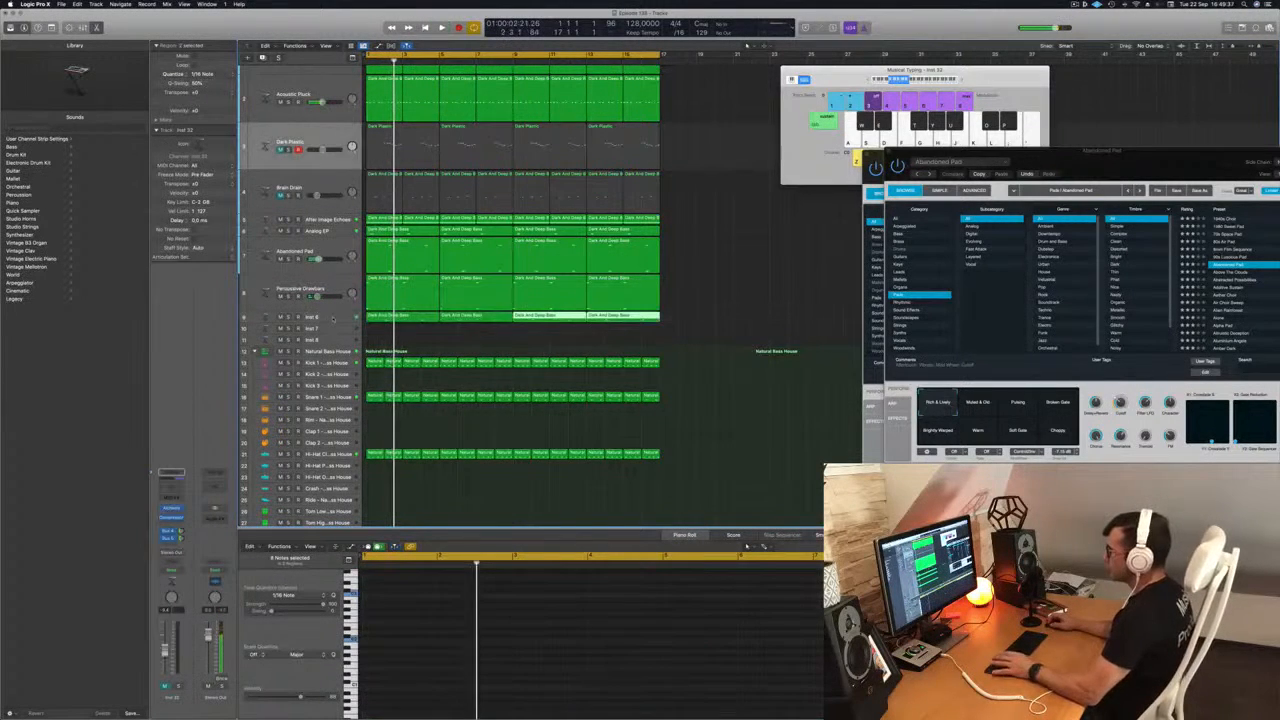
pyautogui.press('space')
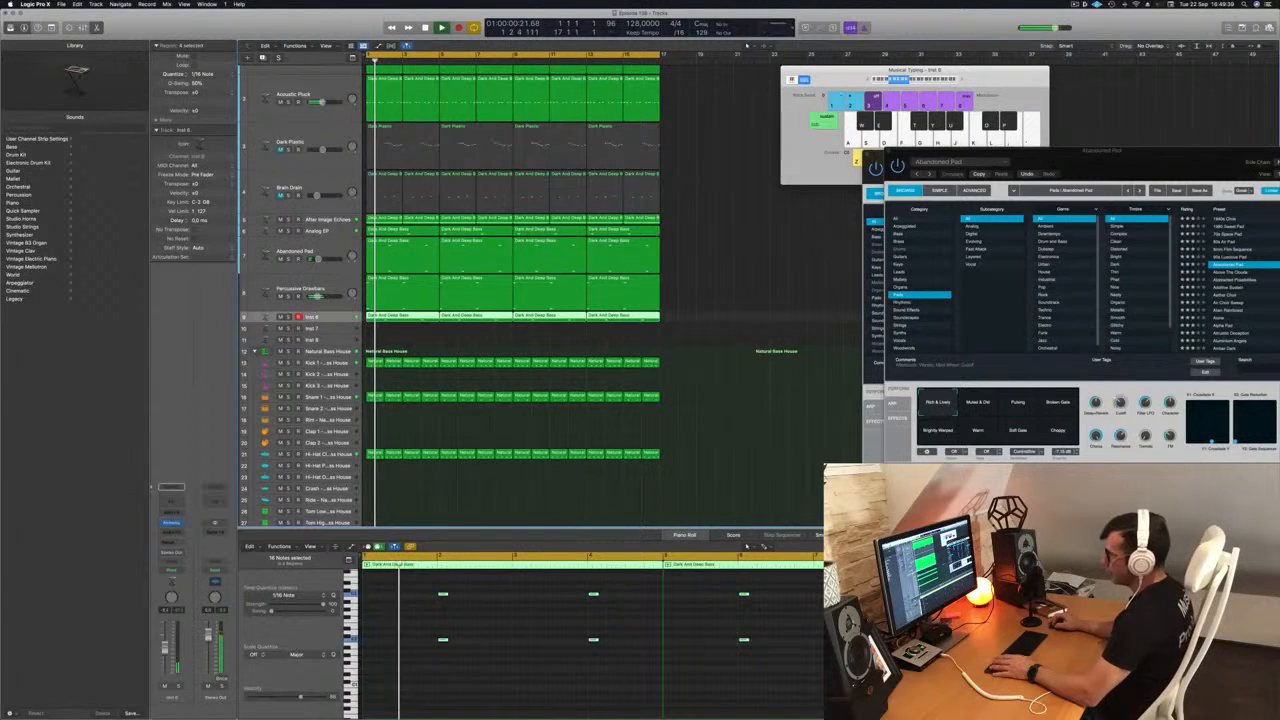
# Restart playback, open the Inst 6 track's Alchemy instrument, and lengthen all of the track's selected notes
pyautogui.press('space')
pyautogui.press('space')
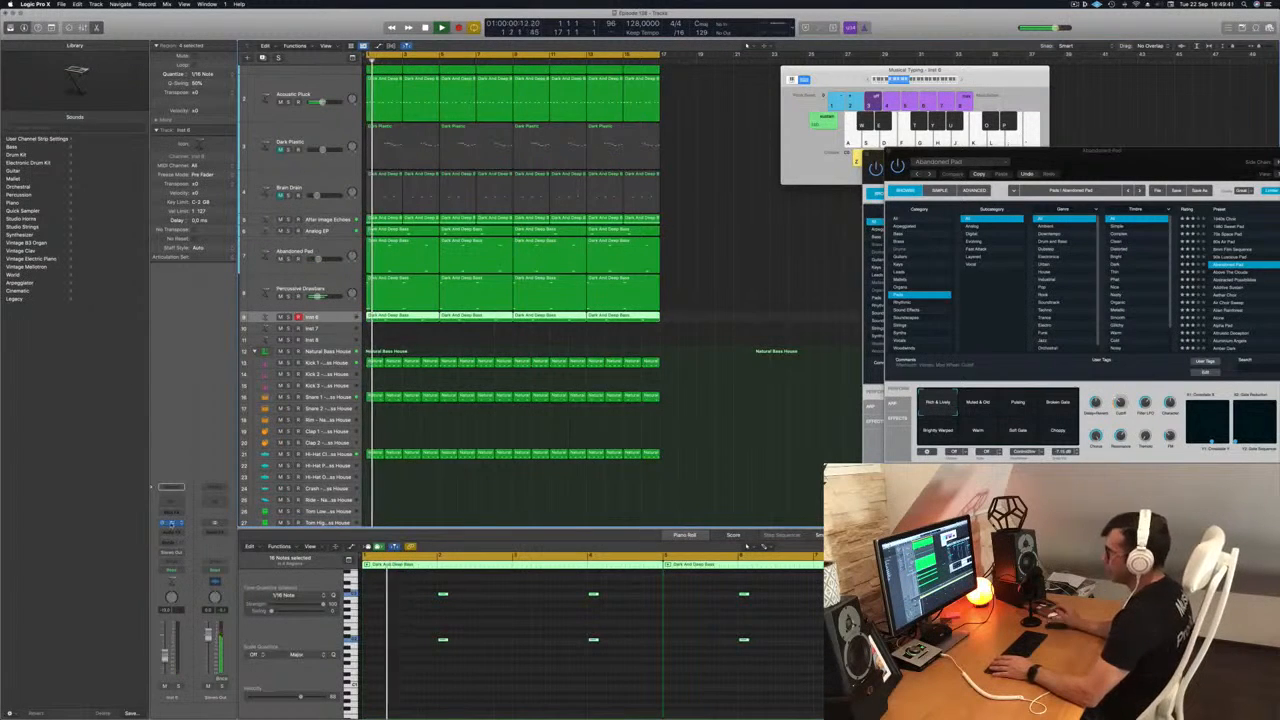
pyautogui.click(171, 523)
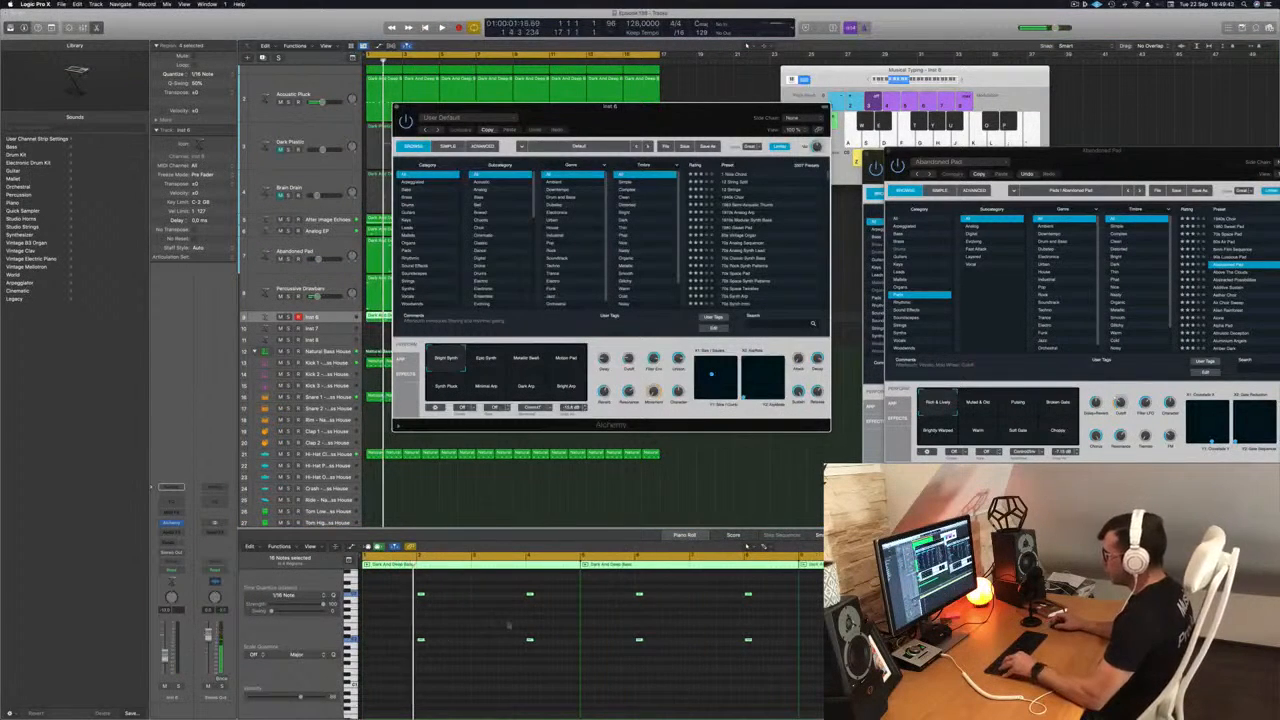
pyautogui.click(511, 692)
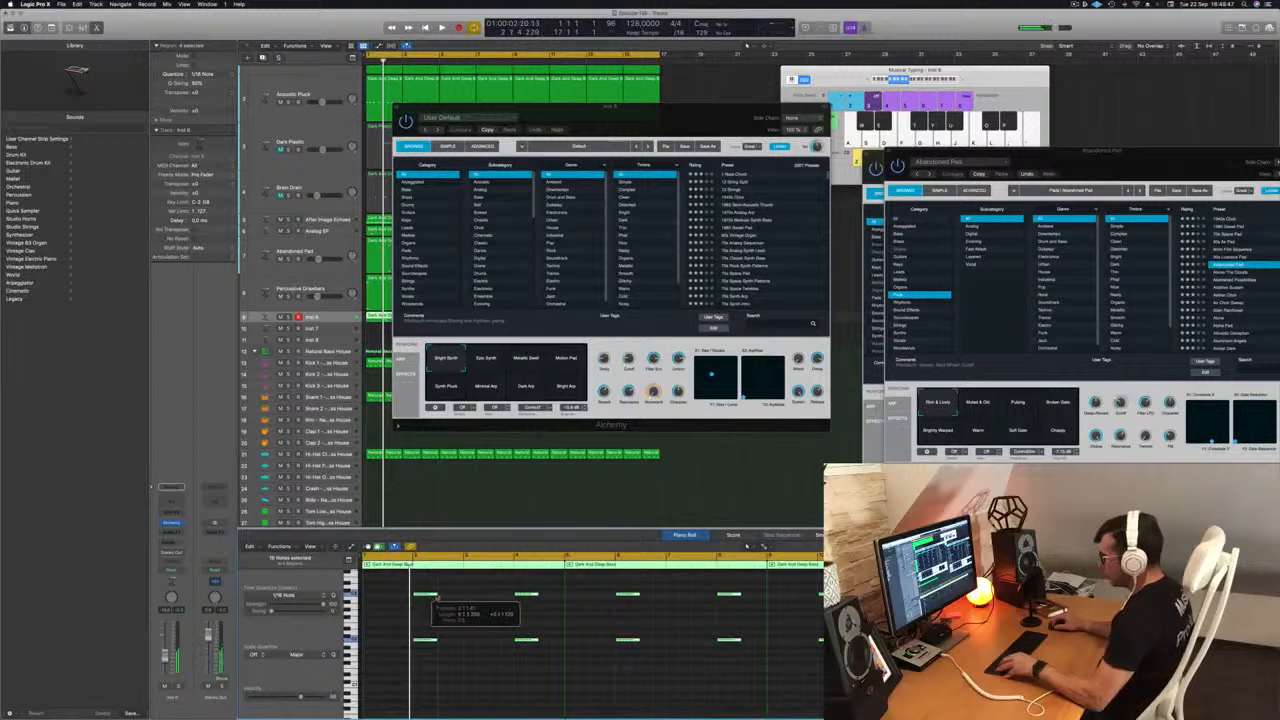
# Load Alchemy's Andromeda Probe preset from the Rhythmic category on Inst 6 and play the arrangement with it
pyautogui.moveTo(600, 107); pyautogui.dragTo(882, 142)
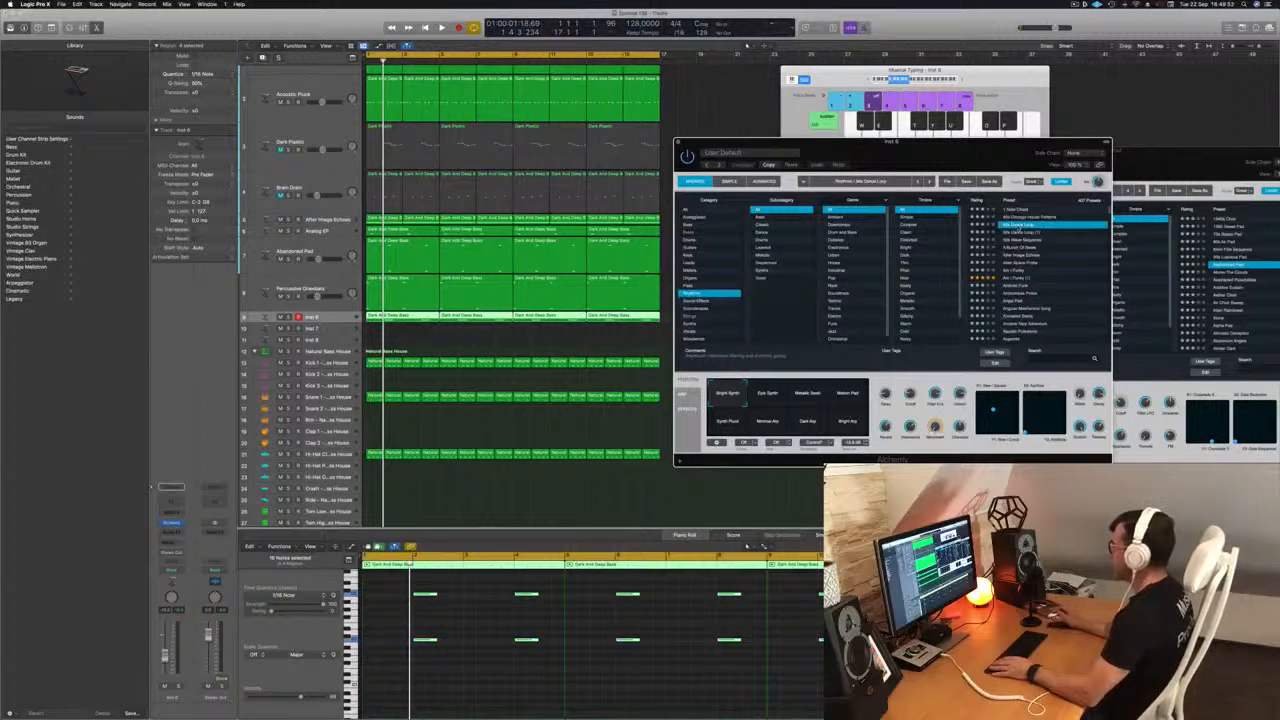
pyautogui.scroll(-2, 1014, 297)
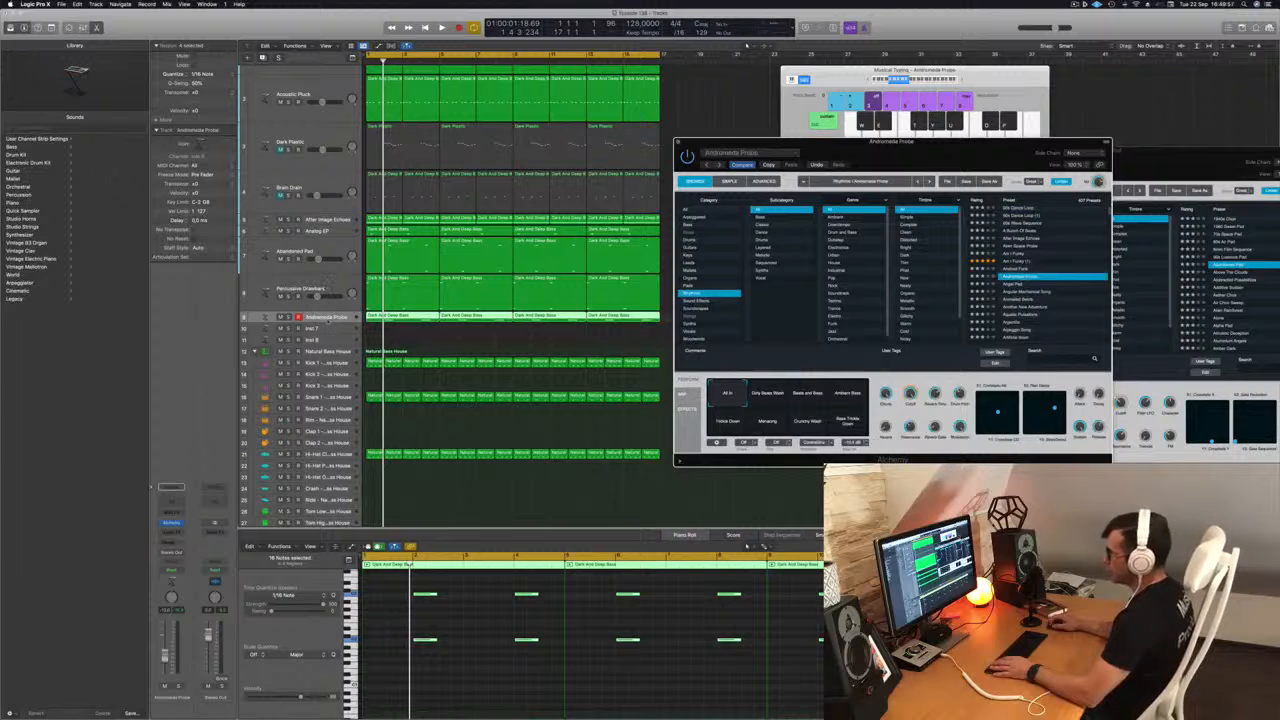
pyautogui.press('space')
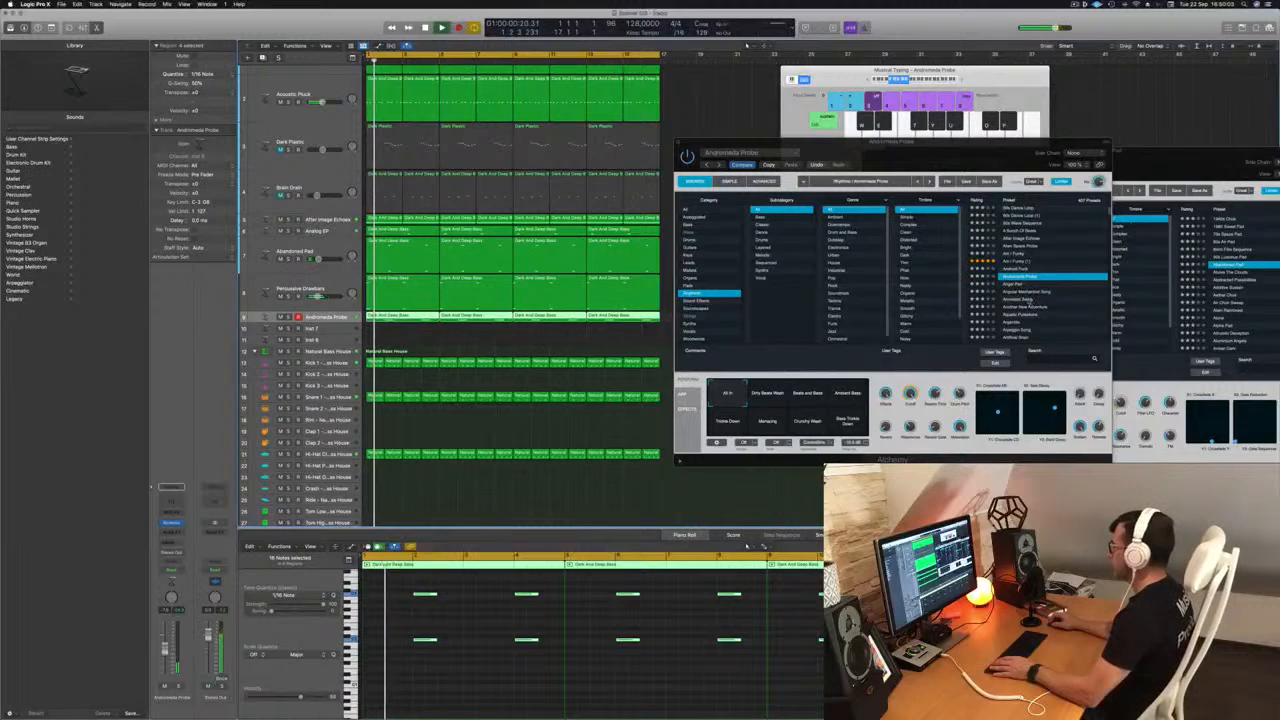
# Audition Alchemy's Animated Swirls preset and its performance snapshots, from Undulating through Melodic, while the arrangement plays
pyautogui.click(1027, 301)
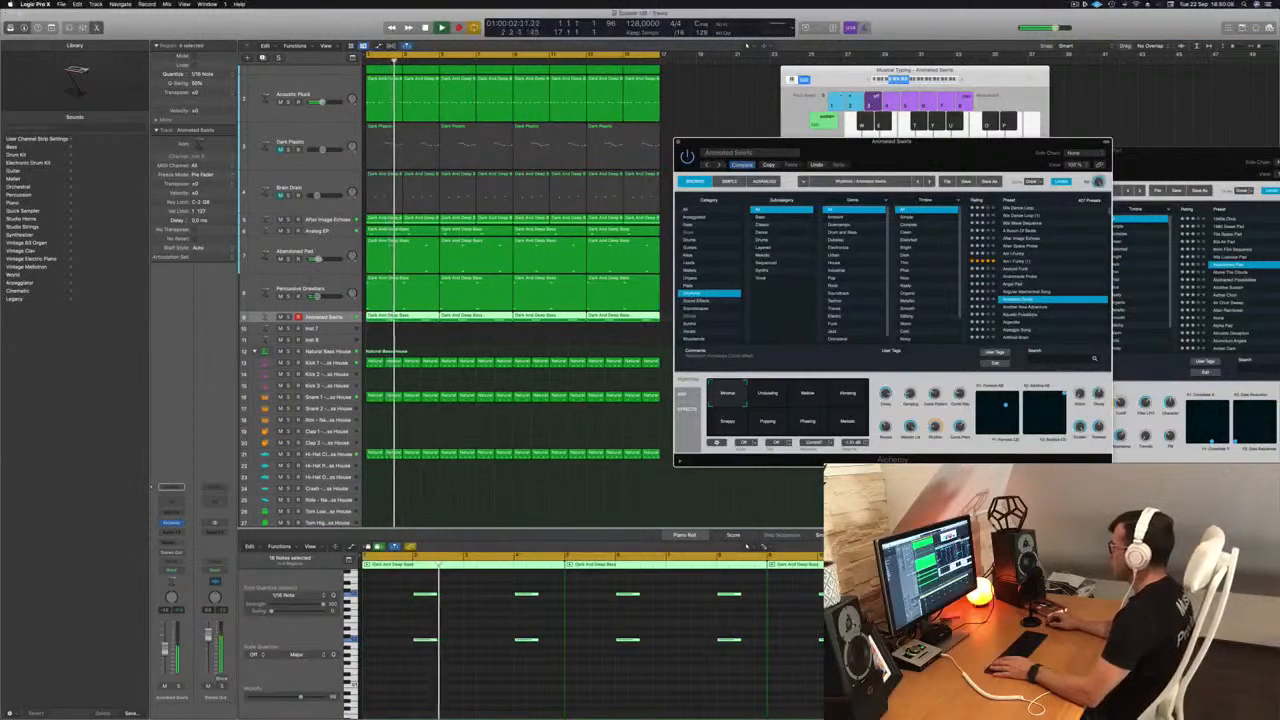
pyautogui.moveTo(989, 156); pyautogui.dragTo(957, 79)
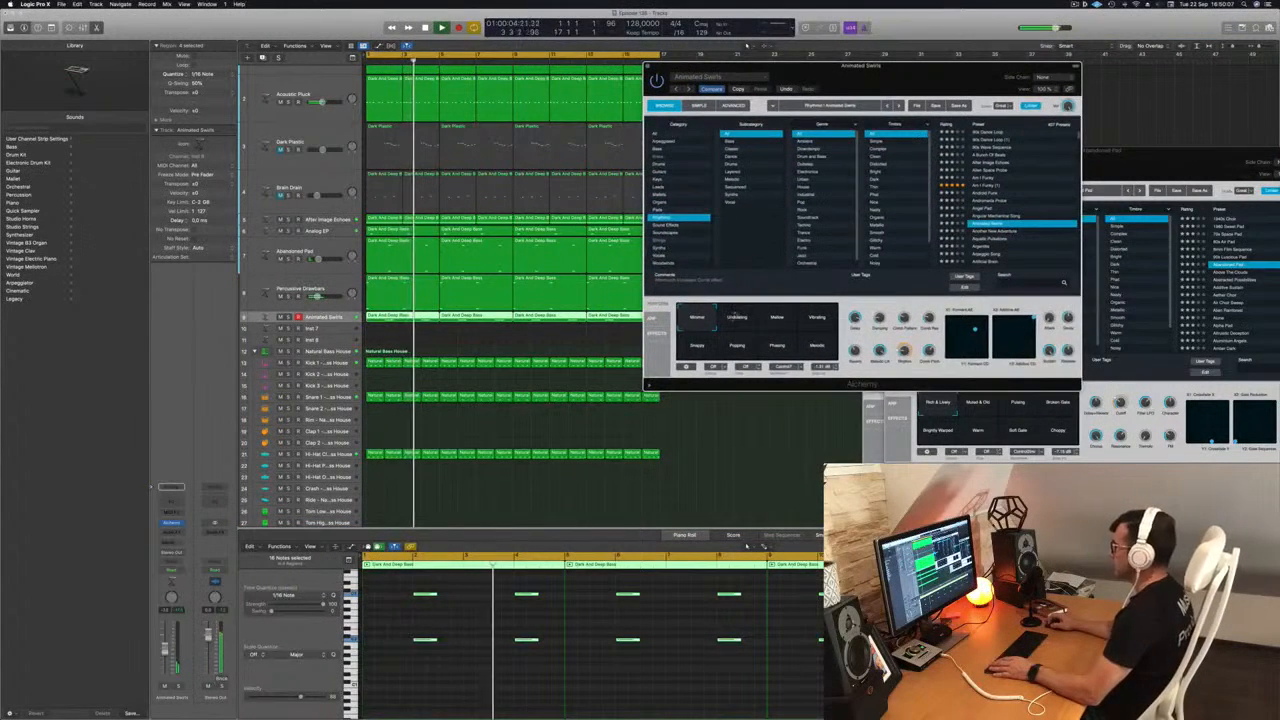
pyautogui.click(736, 318)
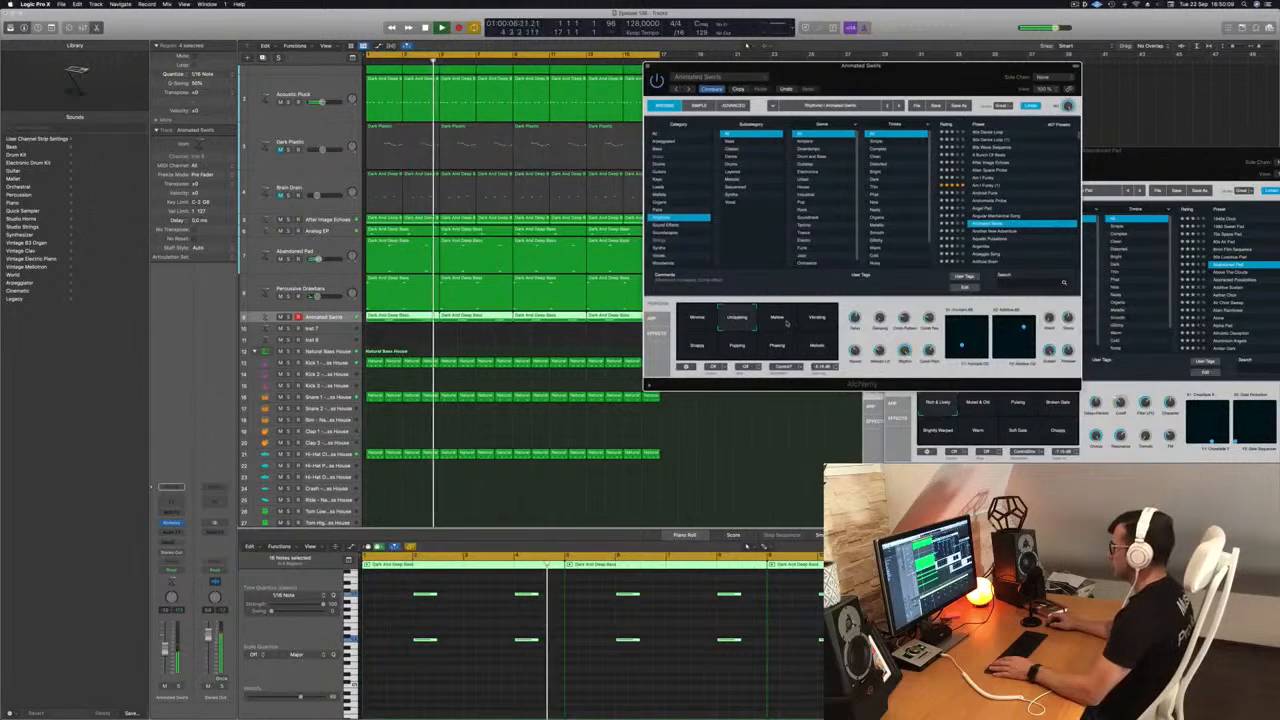
pyautogui.click(782, 320)
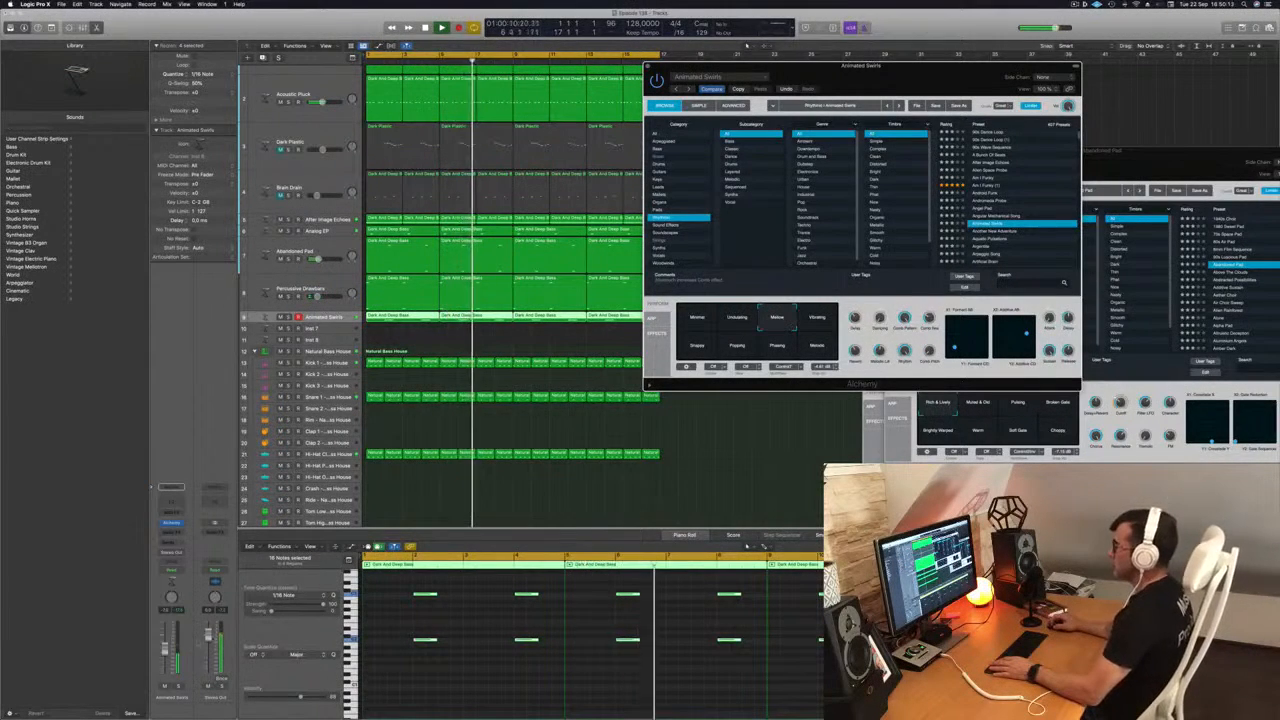
pyautogui.click(840, 45)
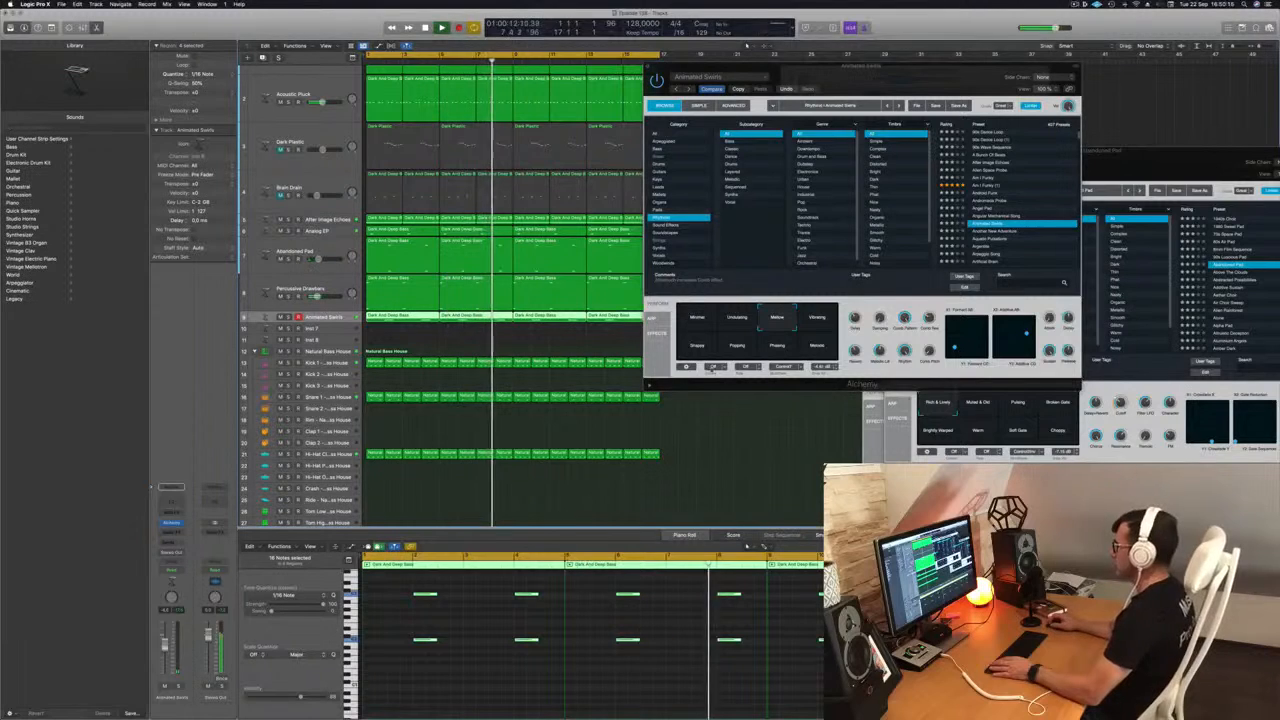
pyautogui.click(819, 318)
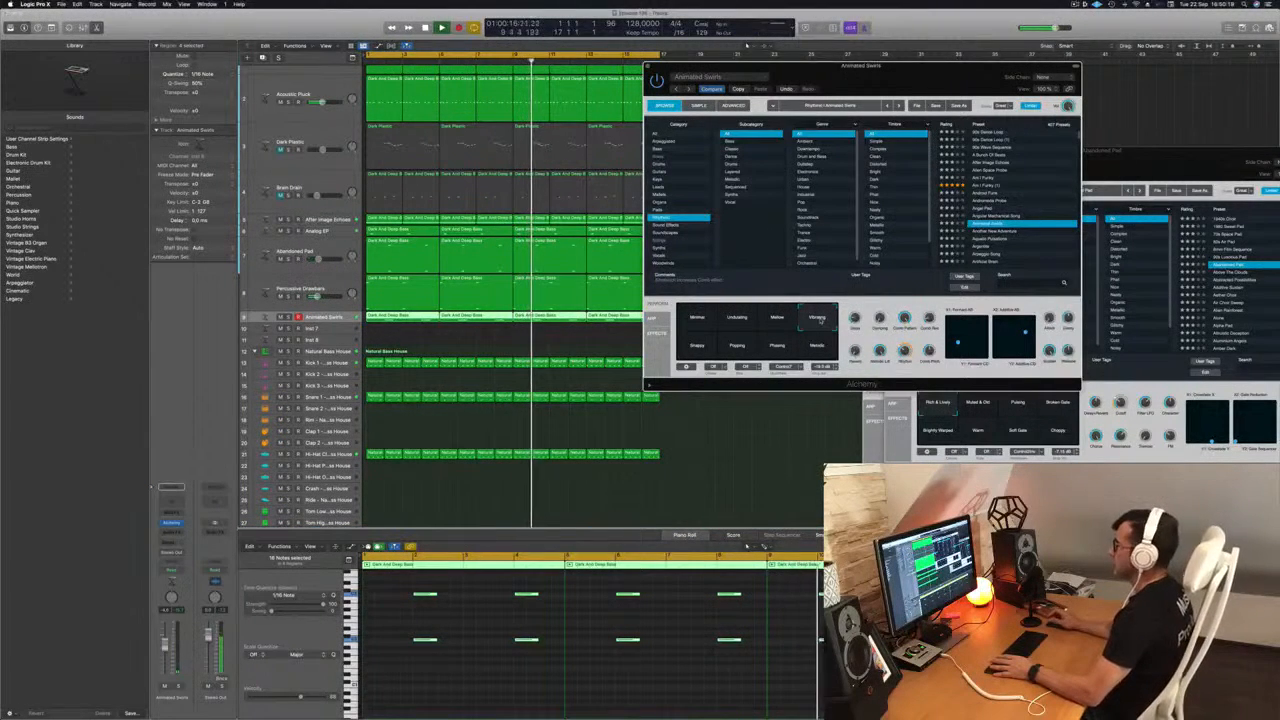
pyautogui.click(695, 346)
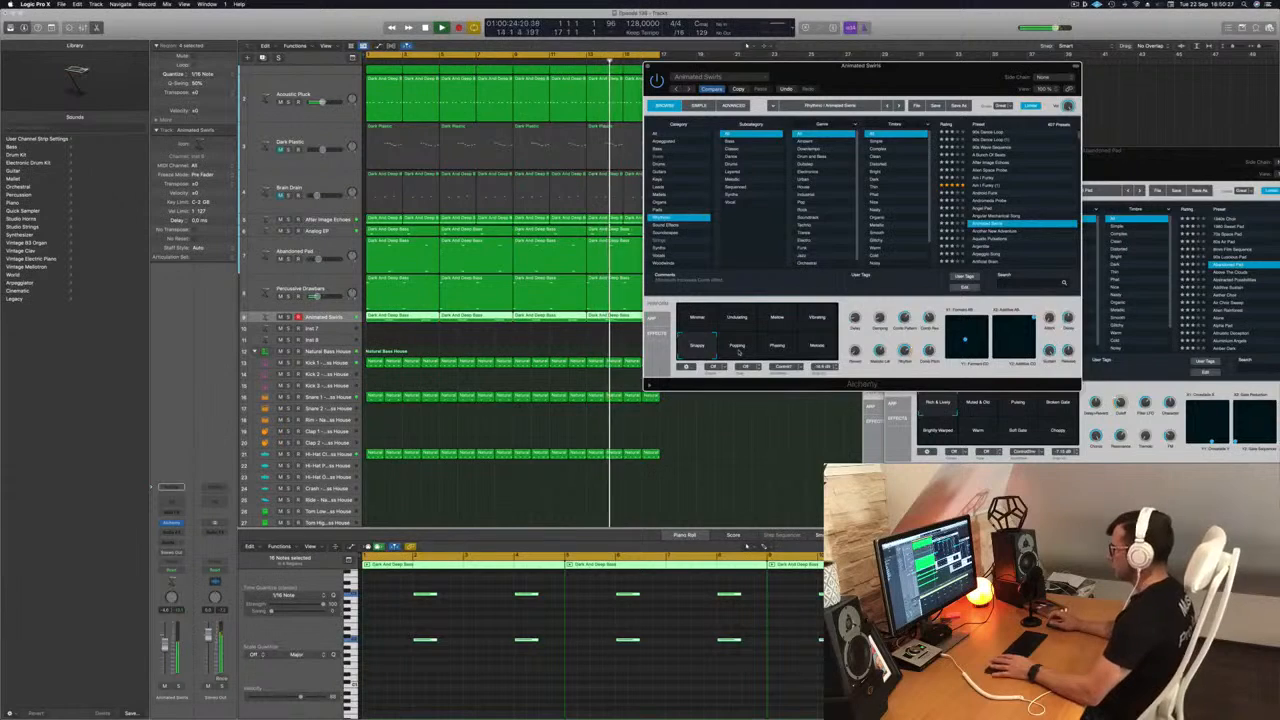
pyautogui.click(737, 346)
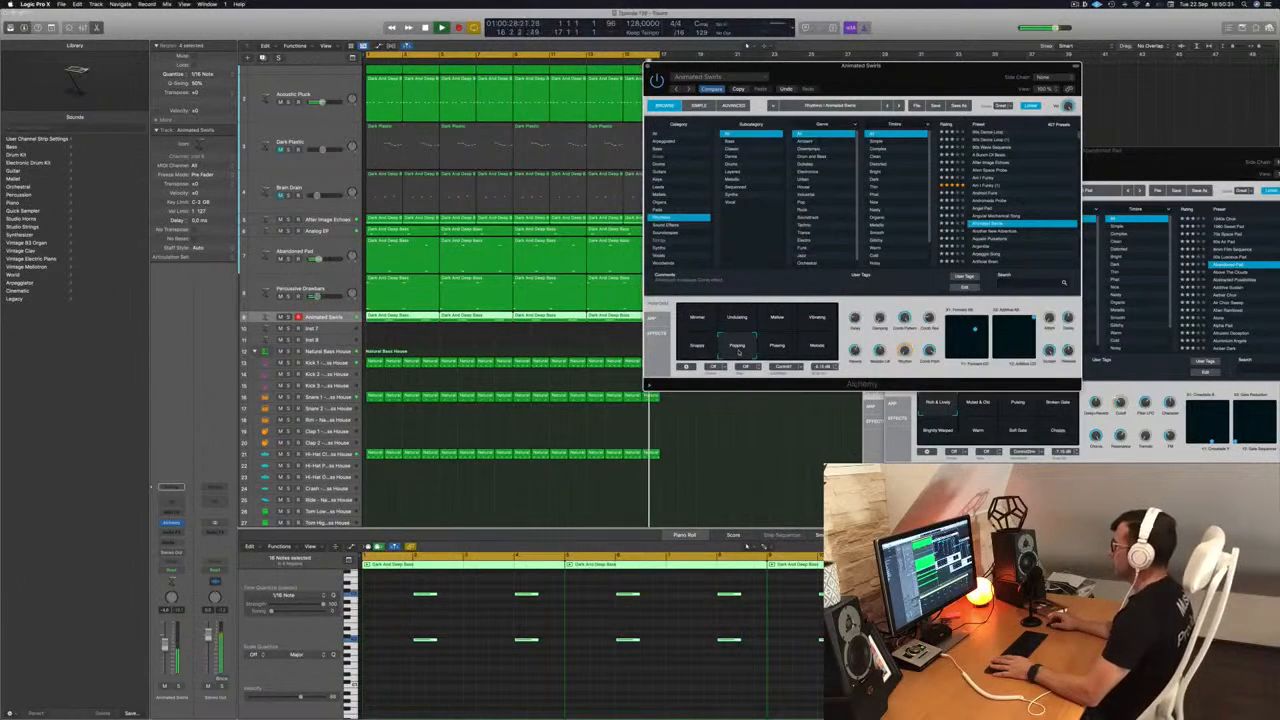
pyautogui.click(818, 347)
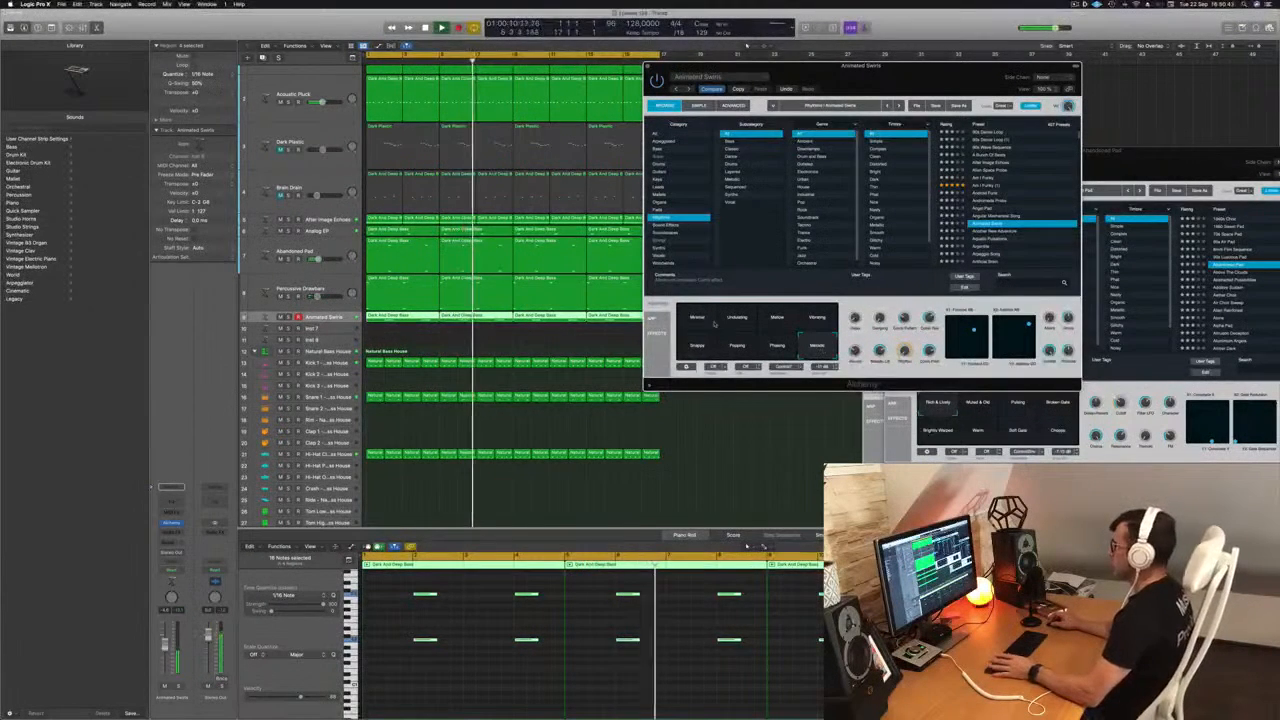
# Try the Another New Adventure preset, then load Aquatic Pulsations and move the Alchemy window clear of the arrangement's regions
pyautogui.click(985, 232)
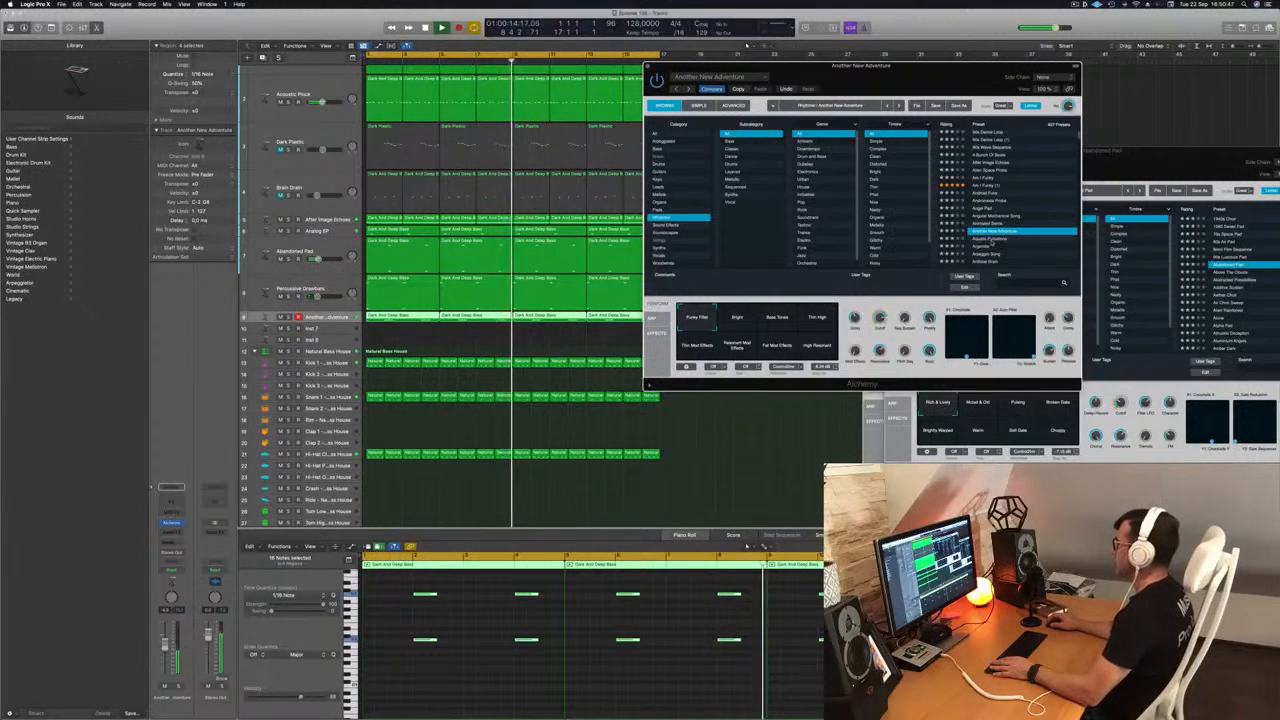
pyautogui.click(1023, 240)
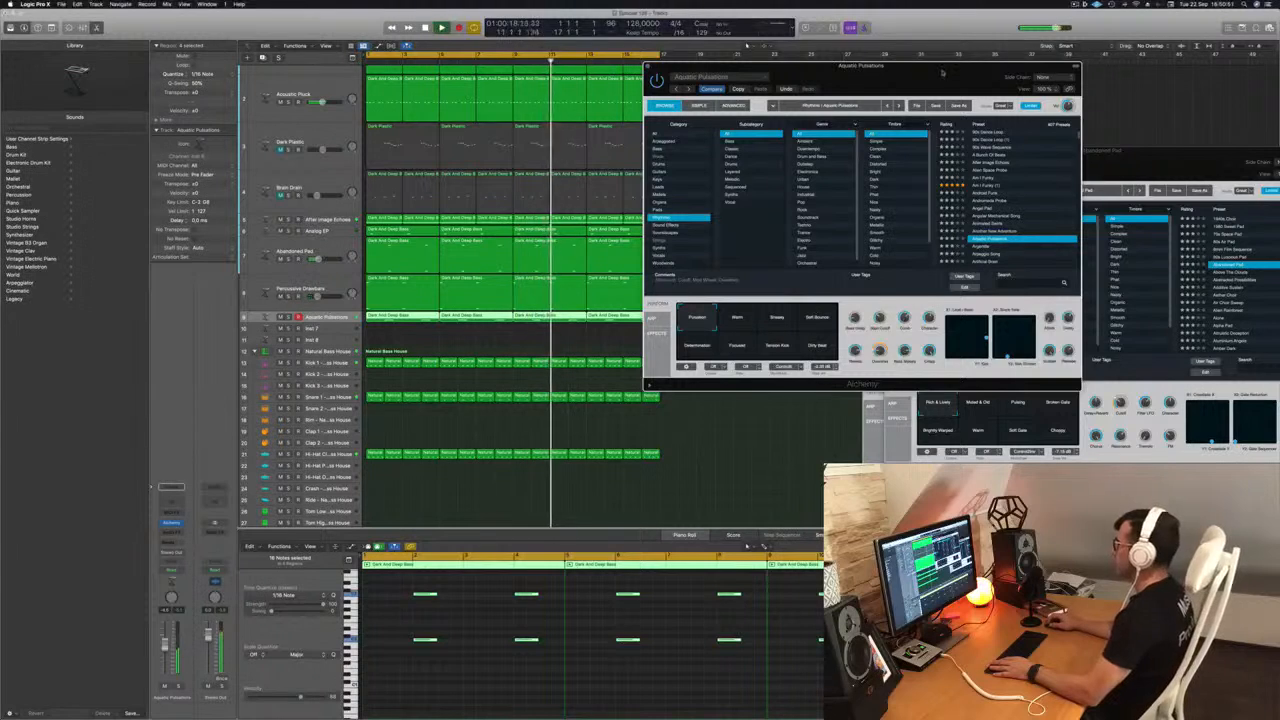
pyautogui.moveTo(941, 72); pyautogui.dragTo(978, 78)
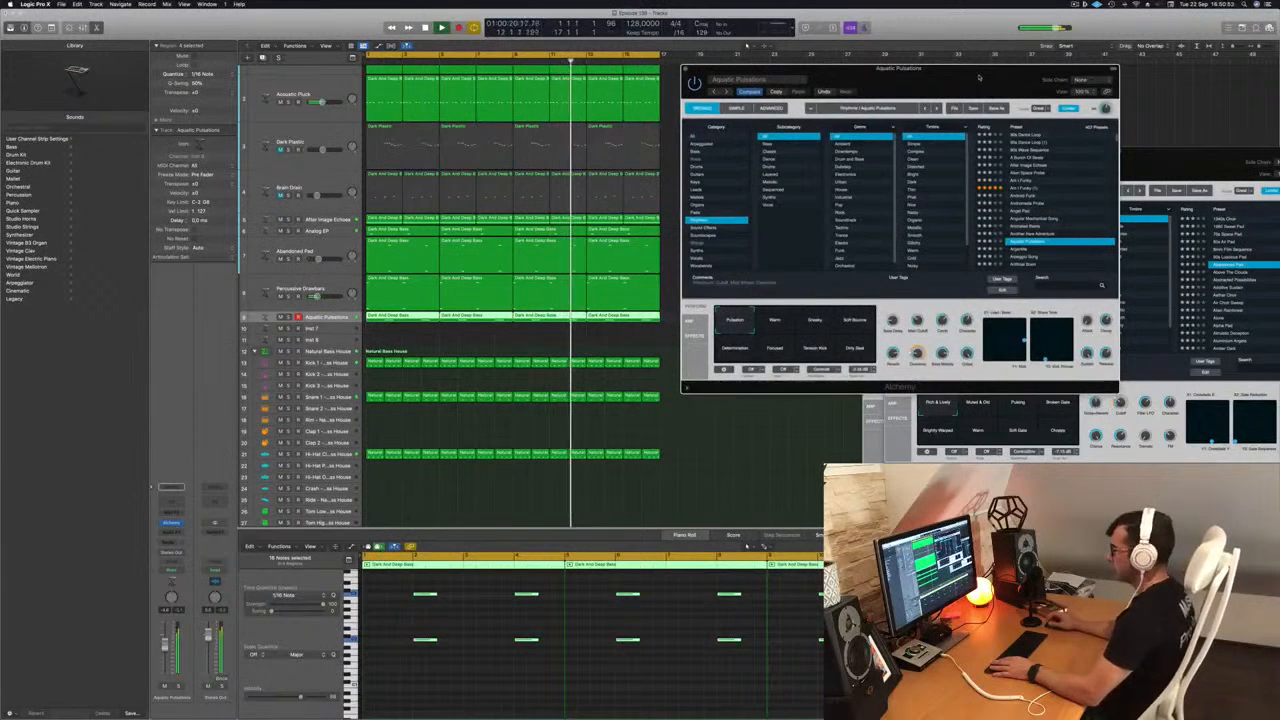
pyautogui.moveTo(964, 78); pyautogui.dragTo(974, 80)
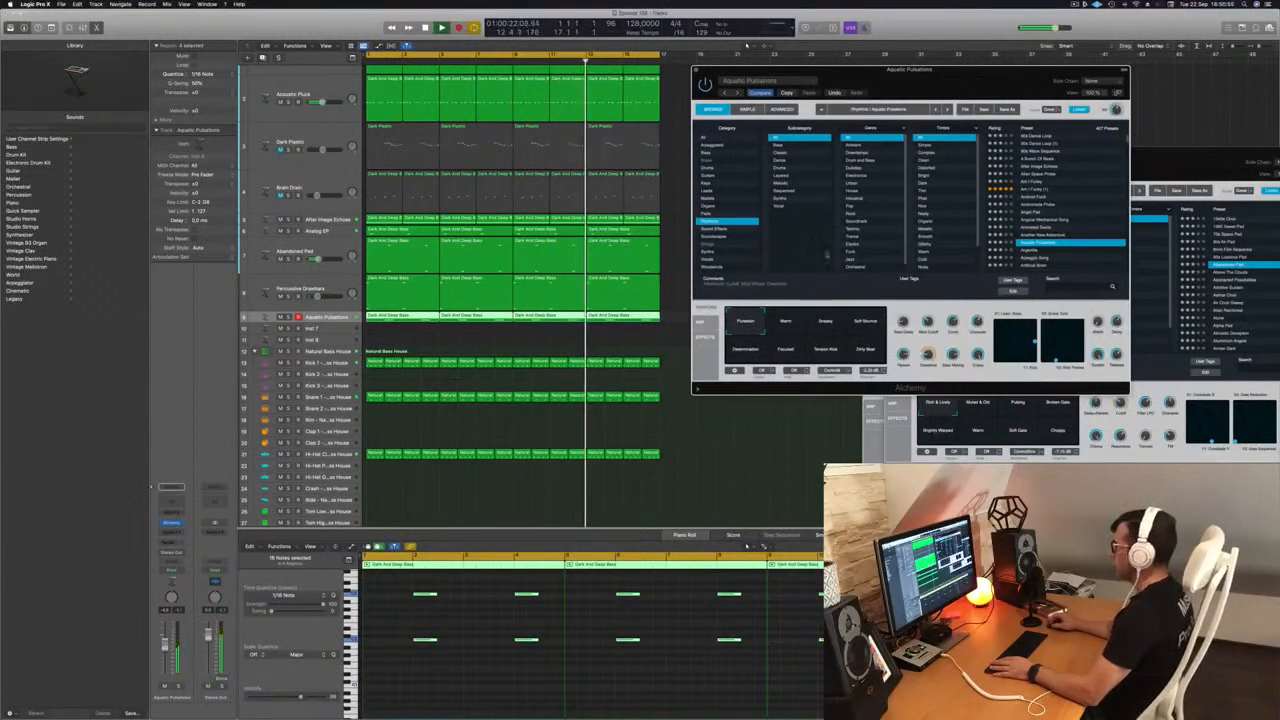
# Compare the performance snapshots of Aquatic Pulsations, including Warm and Soft Bounce, and choose Determination
pyautogui.click(785, 322)
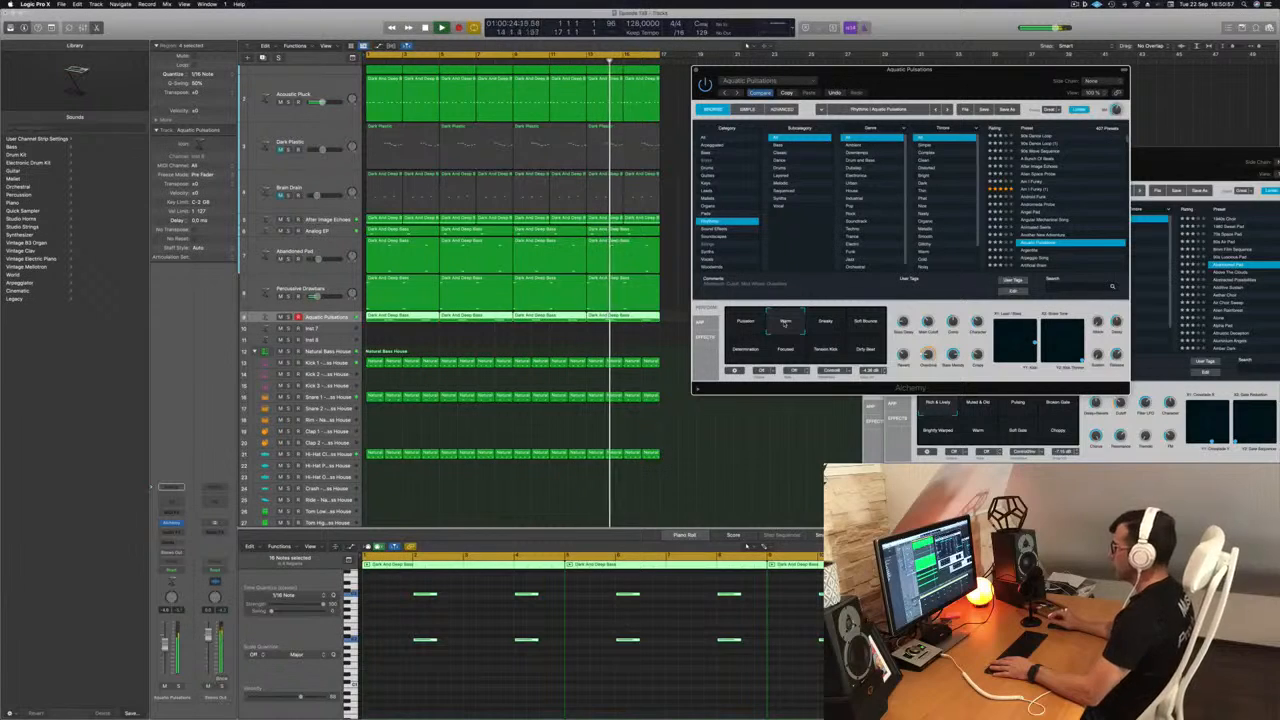
pyautogui.click(830, 326)
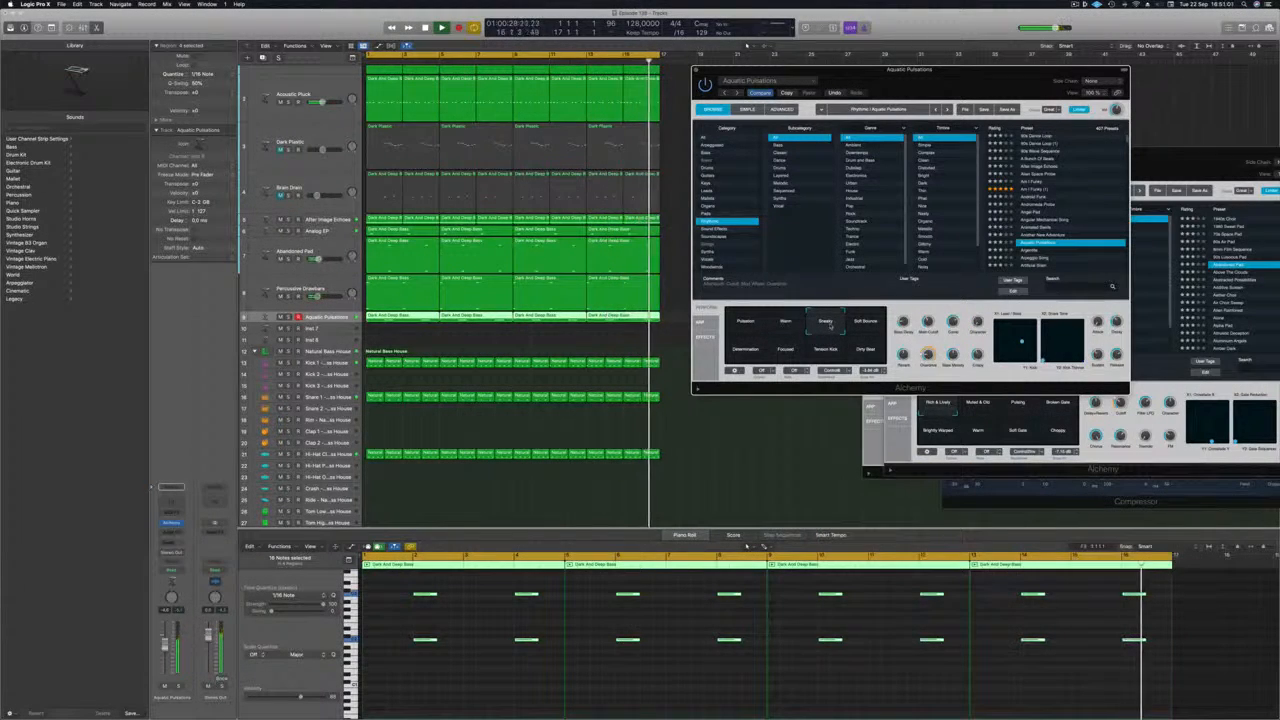
pyautogui.click(862, 326)
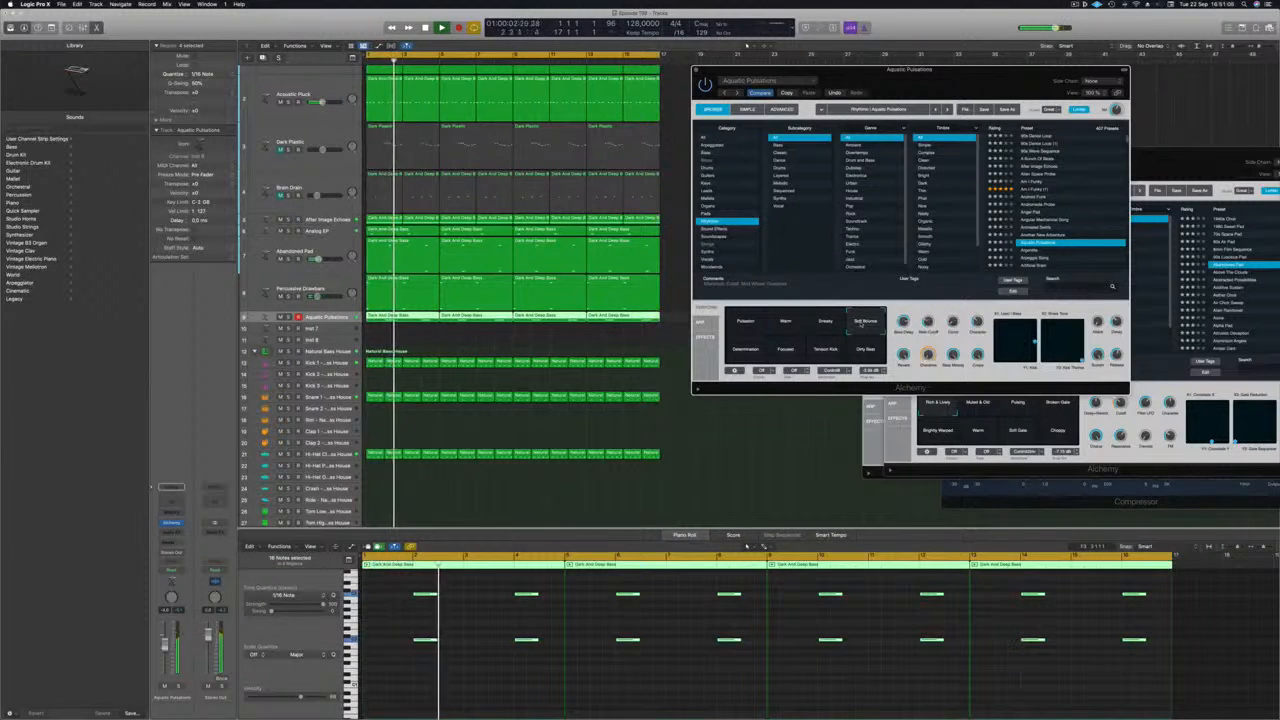
pyautogui.click(751, 351)
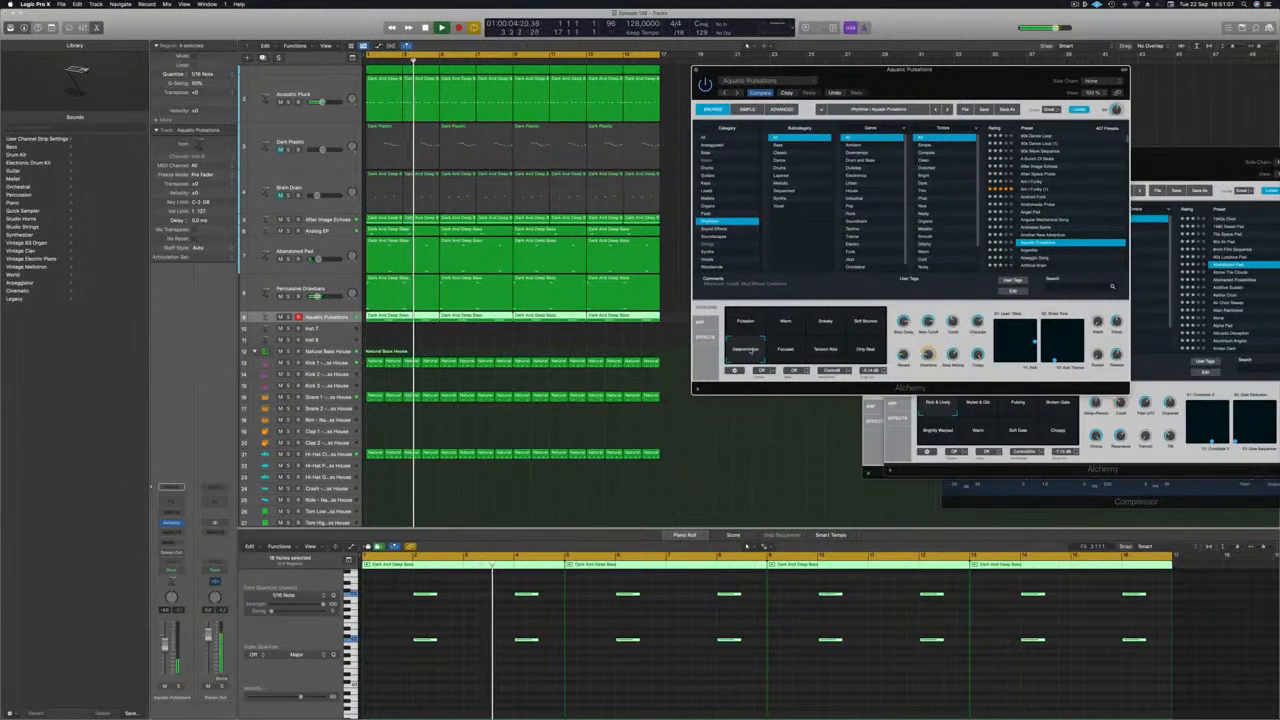
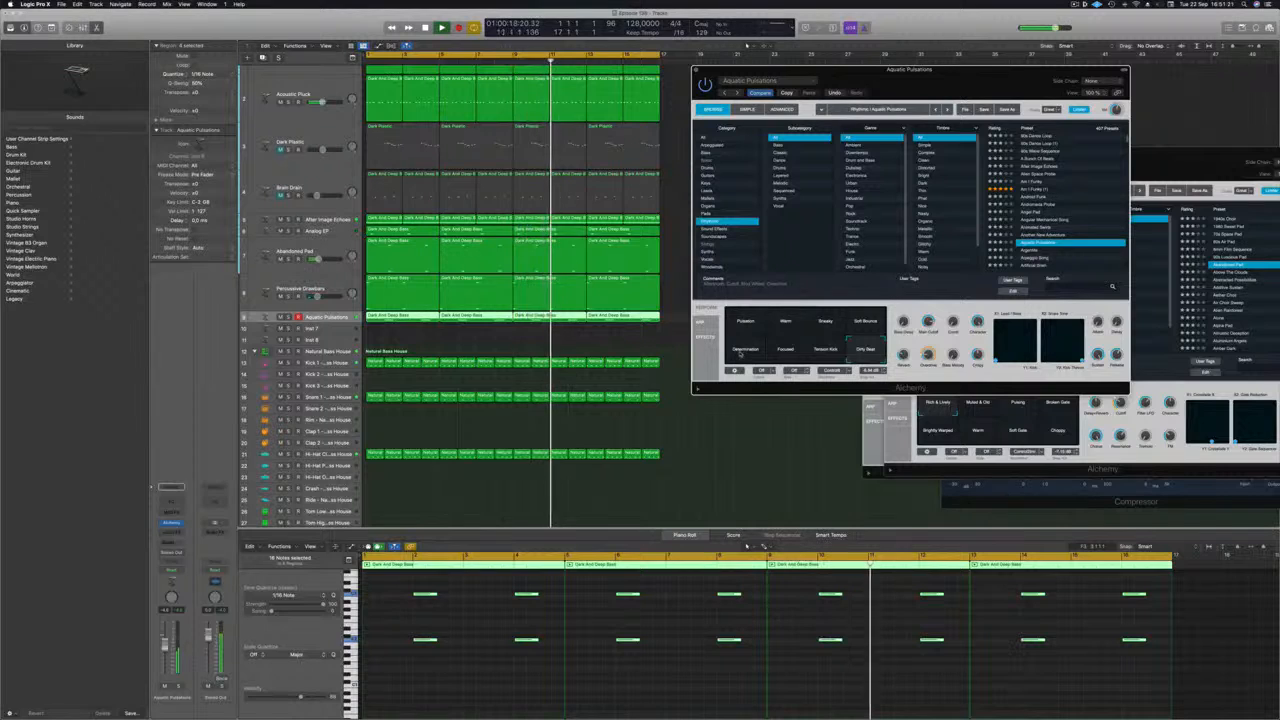
pyautogui.click(741, 353)
# Replay the arrangement from the start, comparing the Aquatic Pulsations track soloed with the full mix
pyautogui.press('Return')
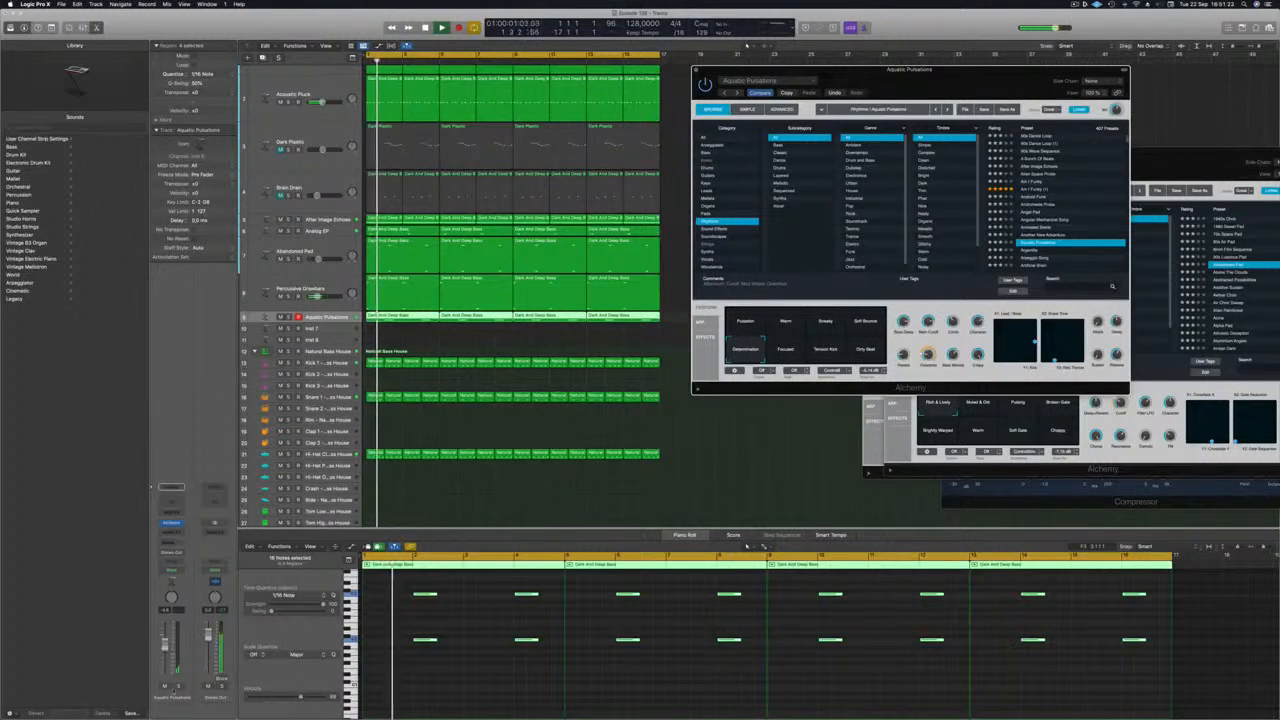
pyautogui.click(177, 687)
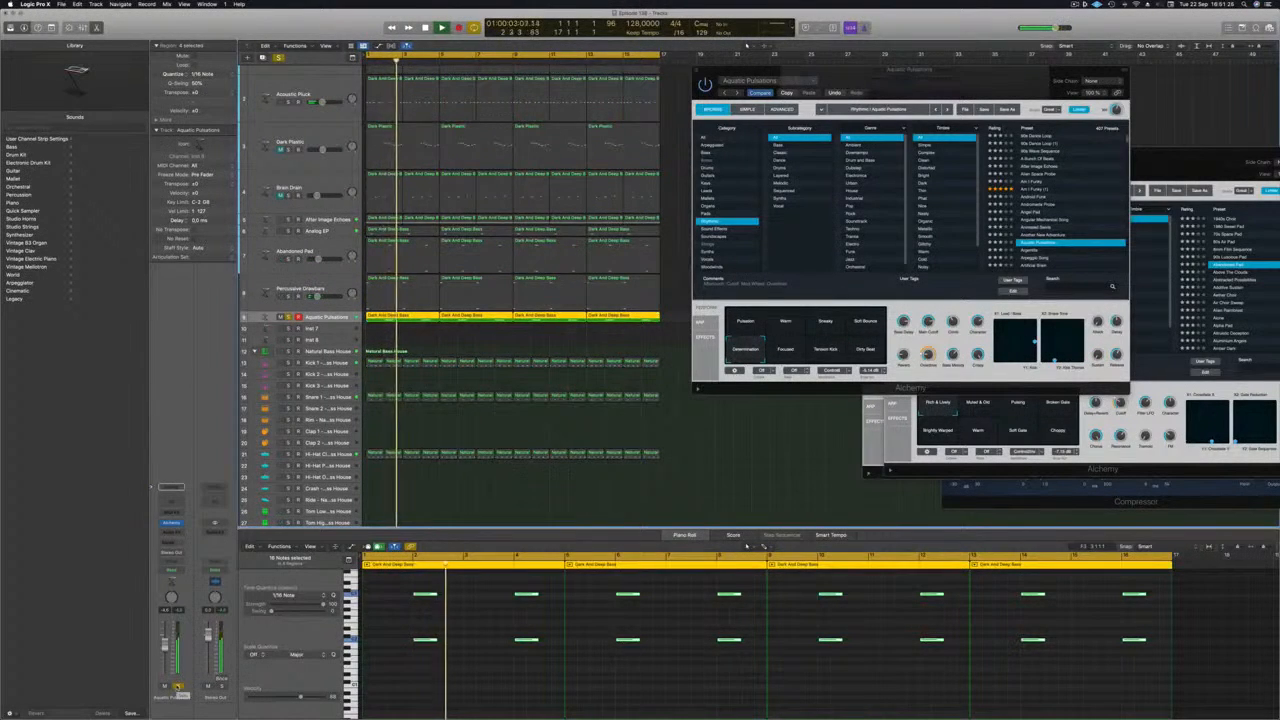
pyautogui.click(177, 687)
pyautogui.press('Return')
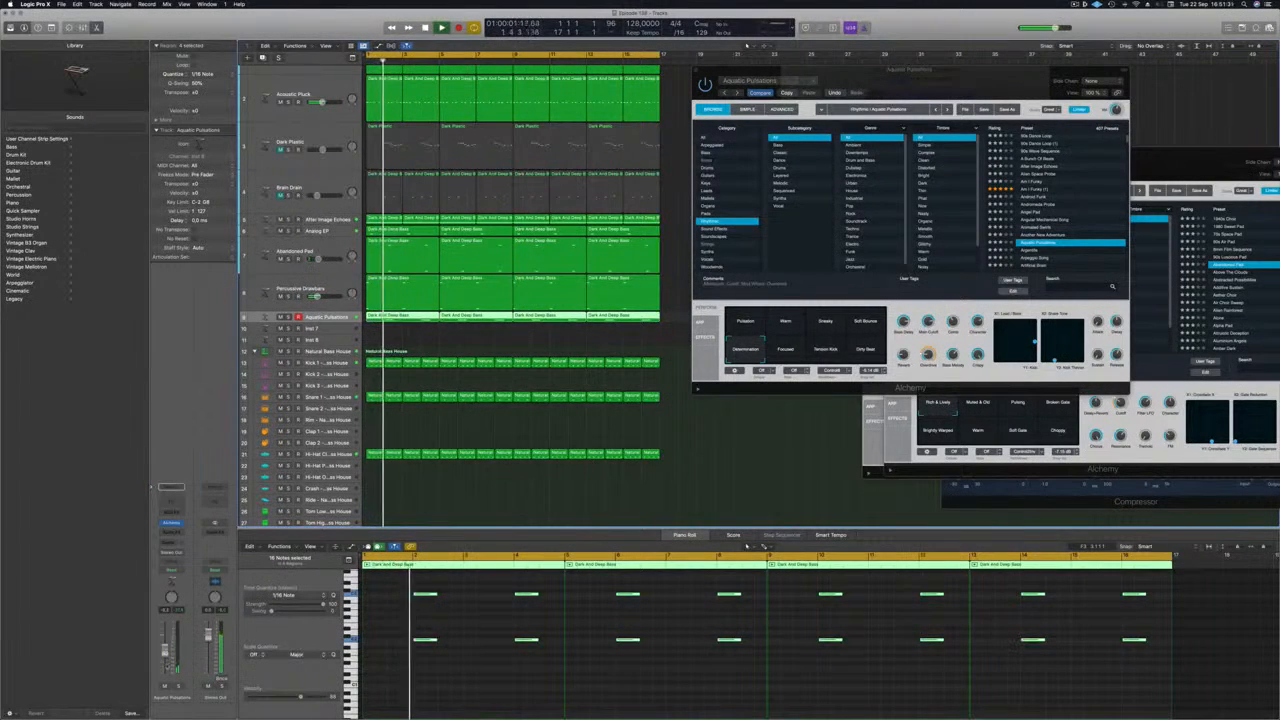
pyautogui.click(177, 687)
pyautogui.click(177, 687)
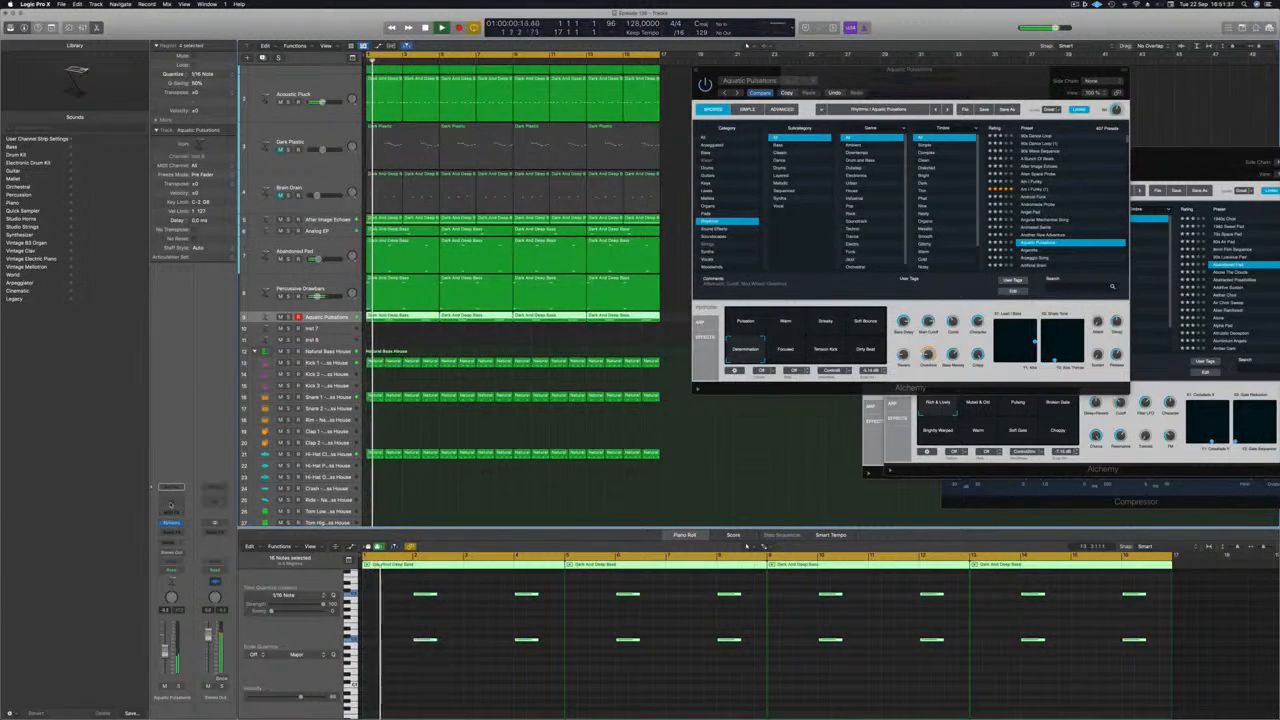
# Insert a Channel EQ on the Aquatic Pulsations track, cut its low frequencies with the low-cut band, and replay from the start
pyautogui.click(170, 505)
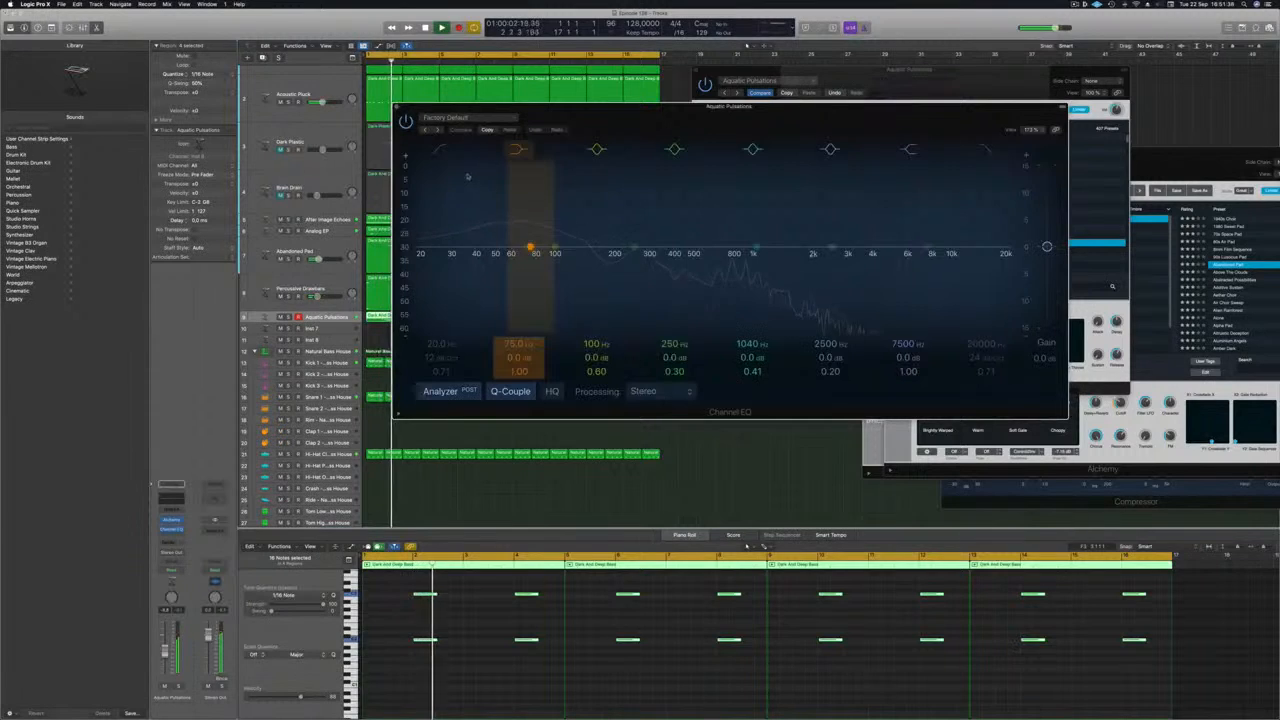
pyautogui.press('space')
pyautogui.moveTo(436, 232); pyautogui.dragTo(581, 218)
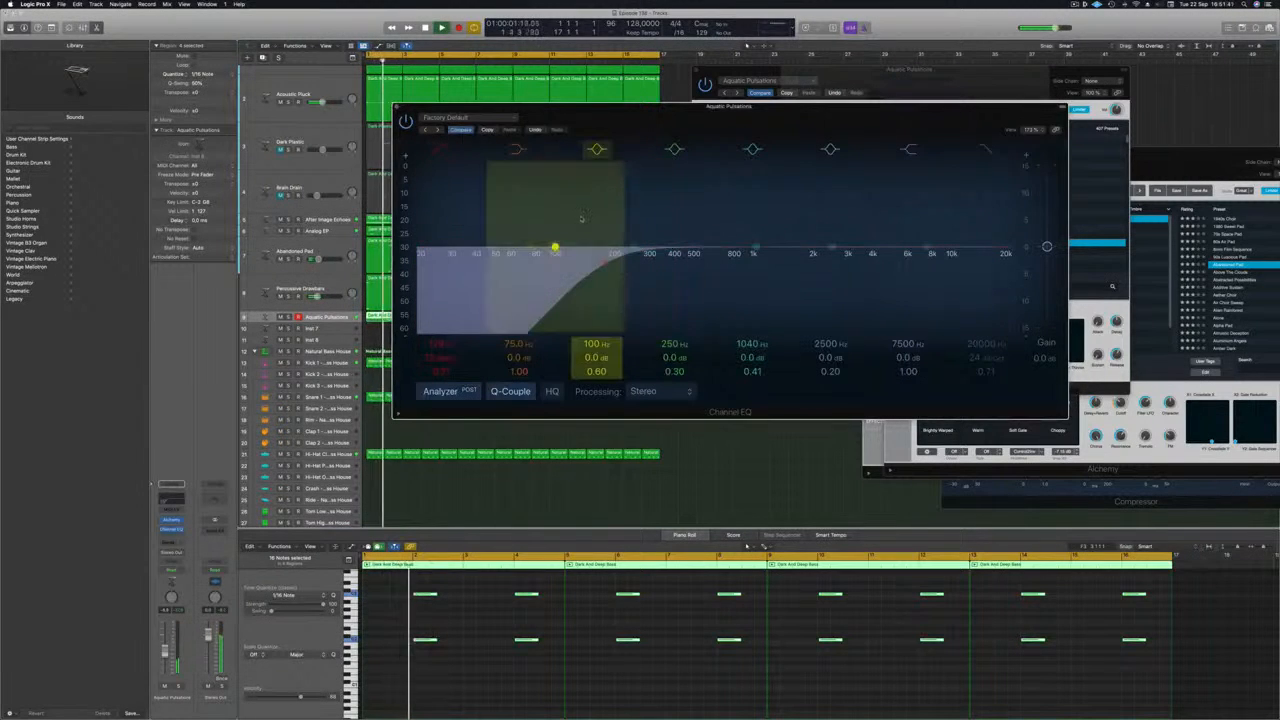
pyautogui.press('Return')
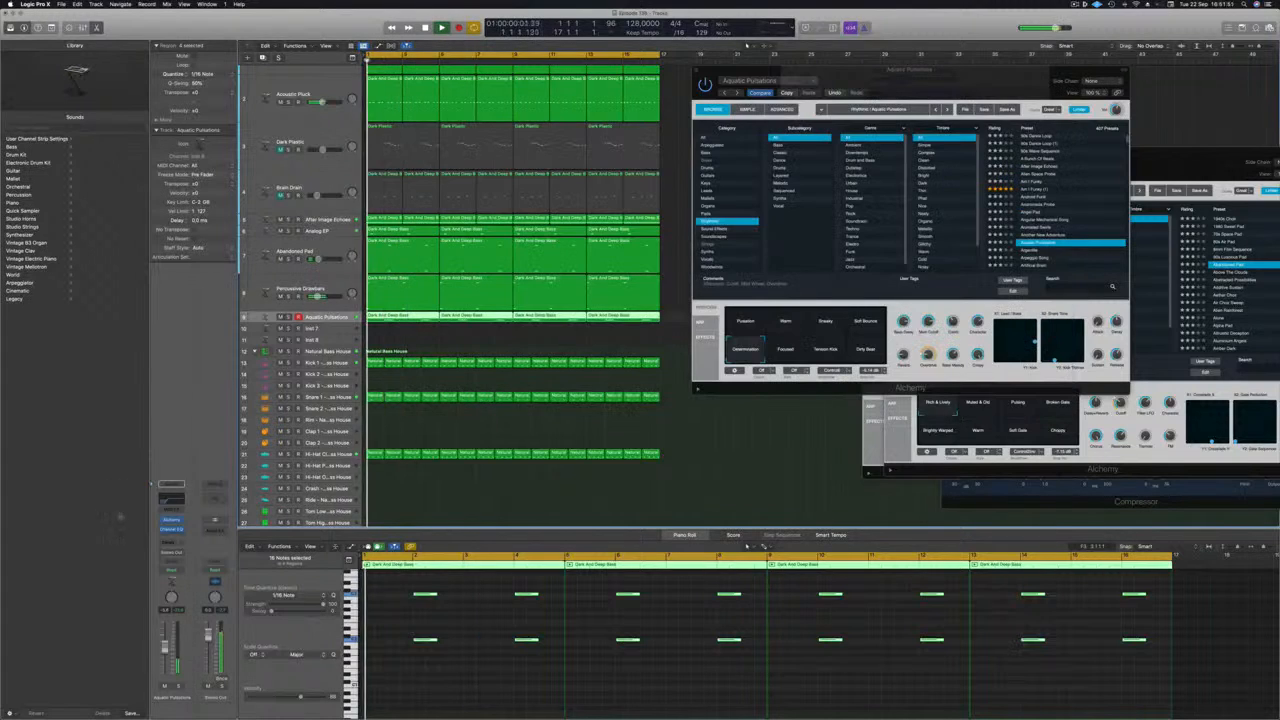
# Send the Aquatic Pulsations track to the Tape Delay aux bus and replay the arrangement from the start
pyautogui.click(170, 485)
pyautogui.moveTo(168, 553)
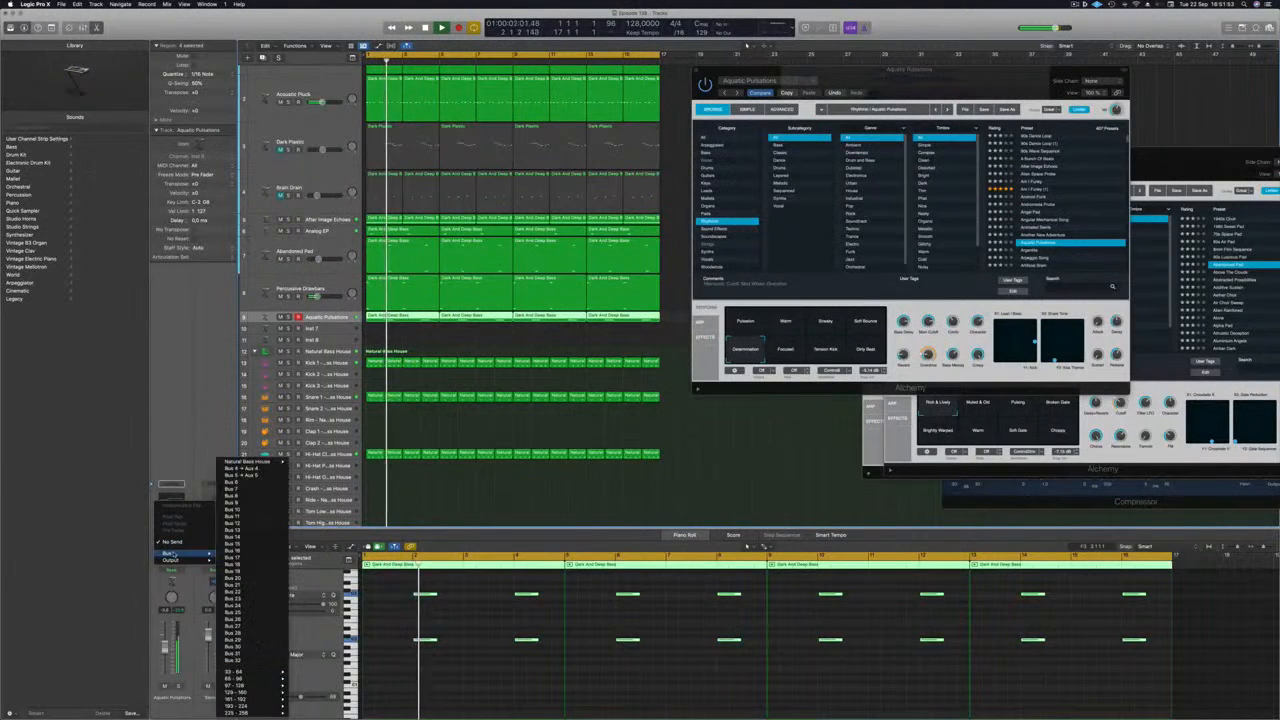
pyautogui.click(255, 475)
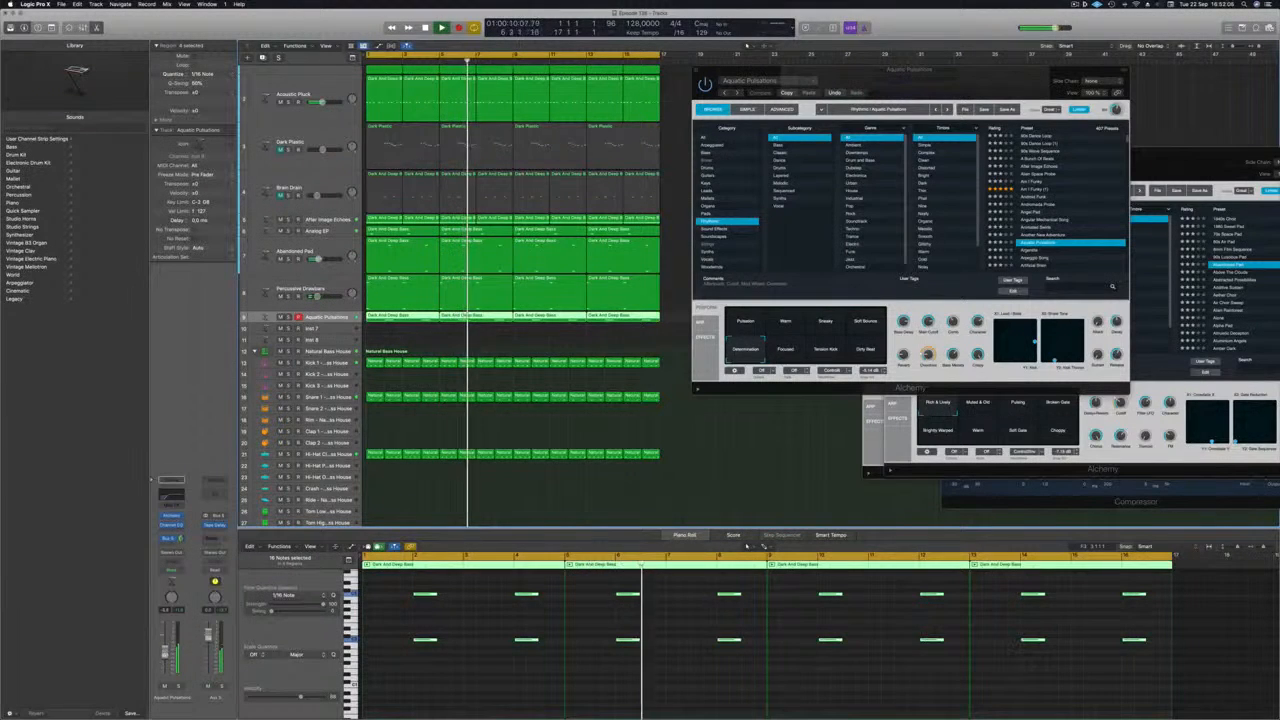
pyautogui.press('Return')
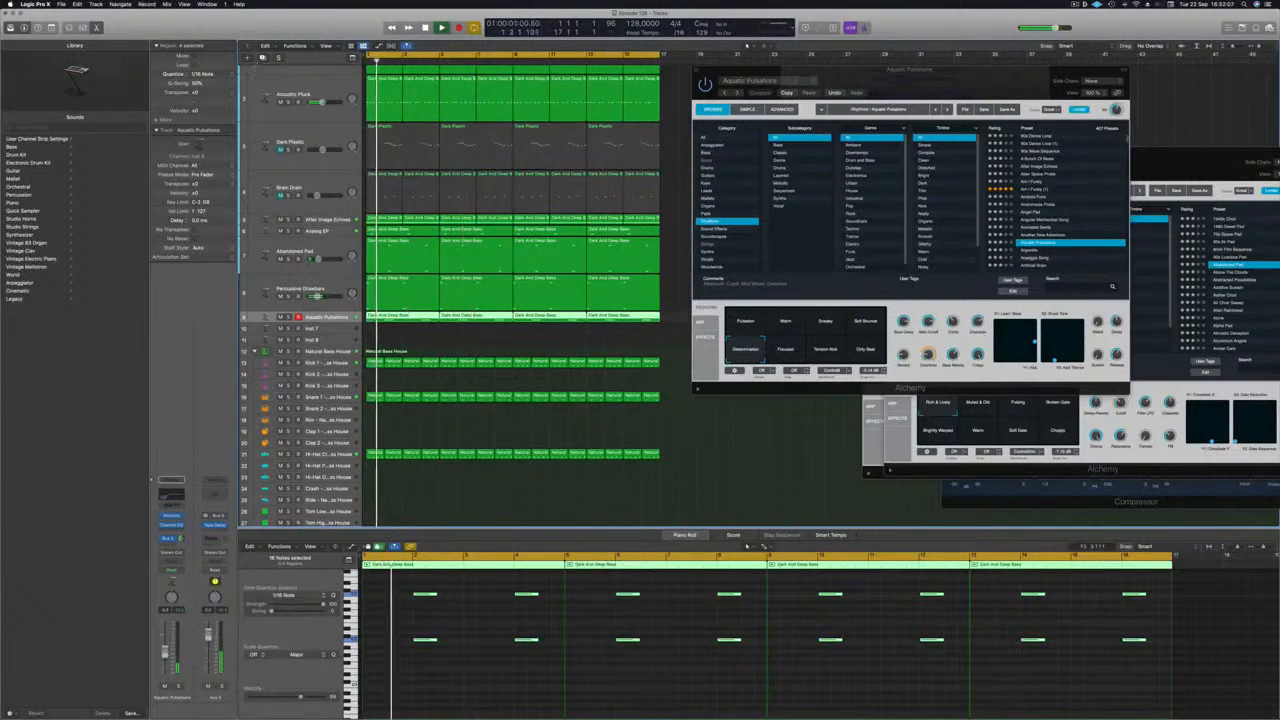
pyautogui.press('Return')
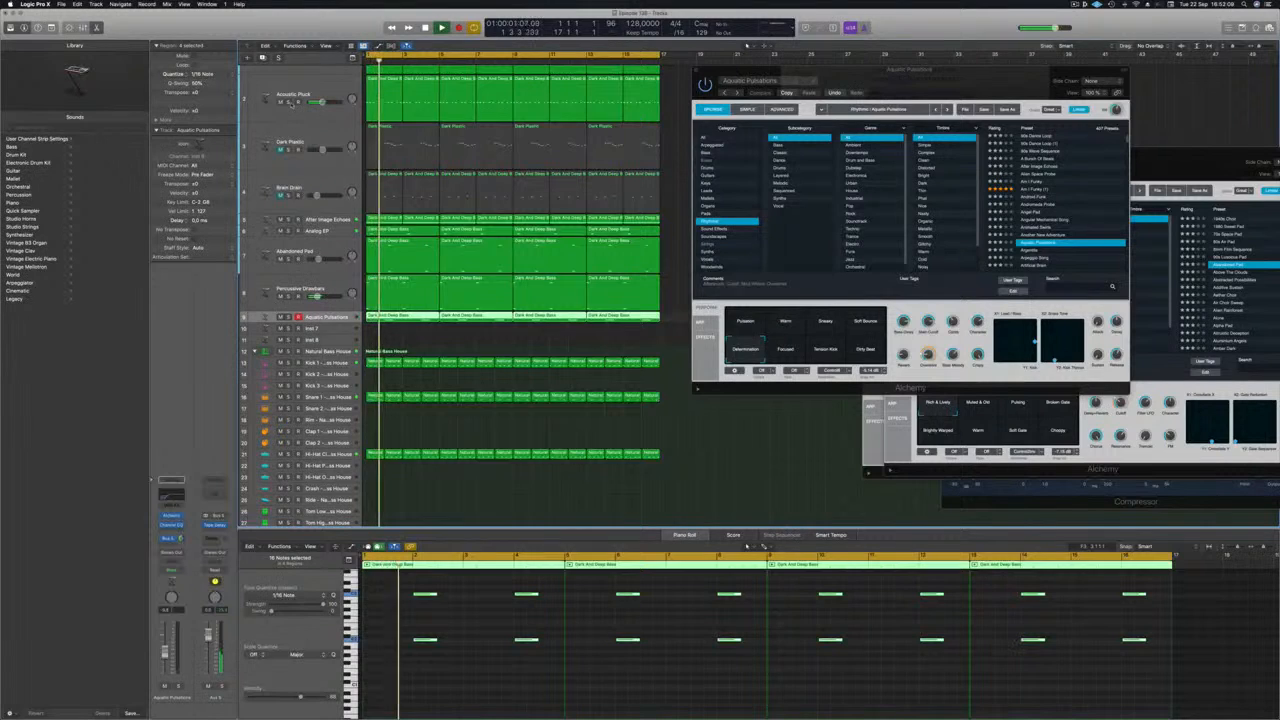
# Return to the first Dark Plastic track, replay from the start, and add a duplicate track with the same settings below it
pyautogui.click(307, 117)
pyautogui.scroll(4, 307, 118)
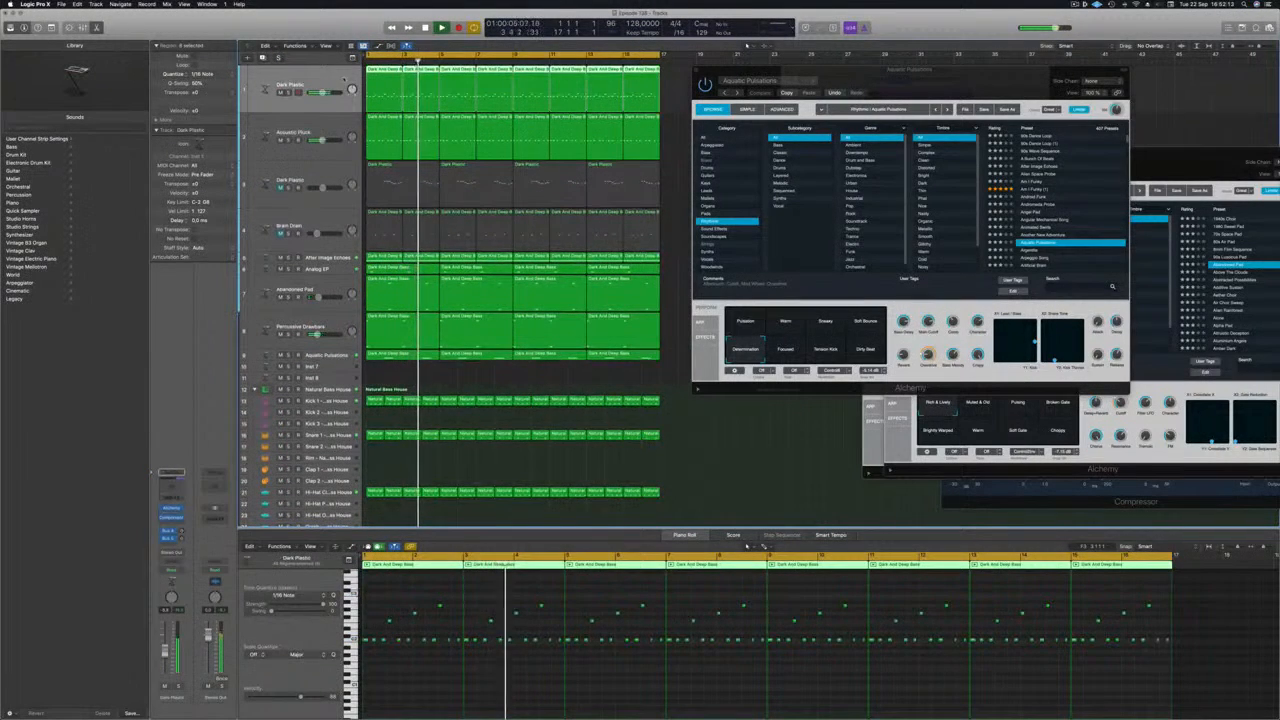
pyautogui.press('Return')
pyautogui.press('super+d')
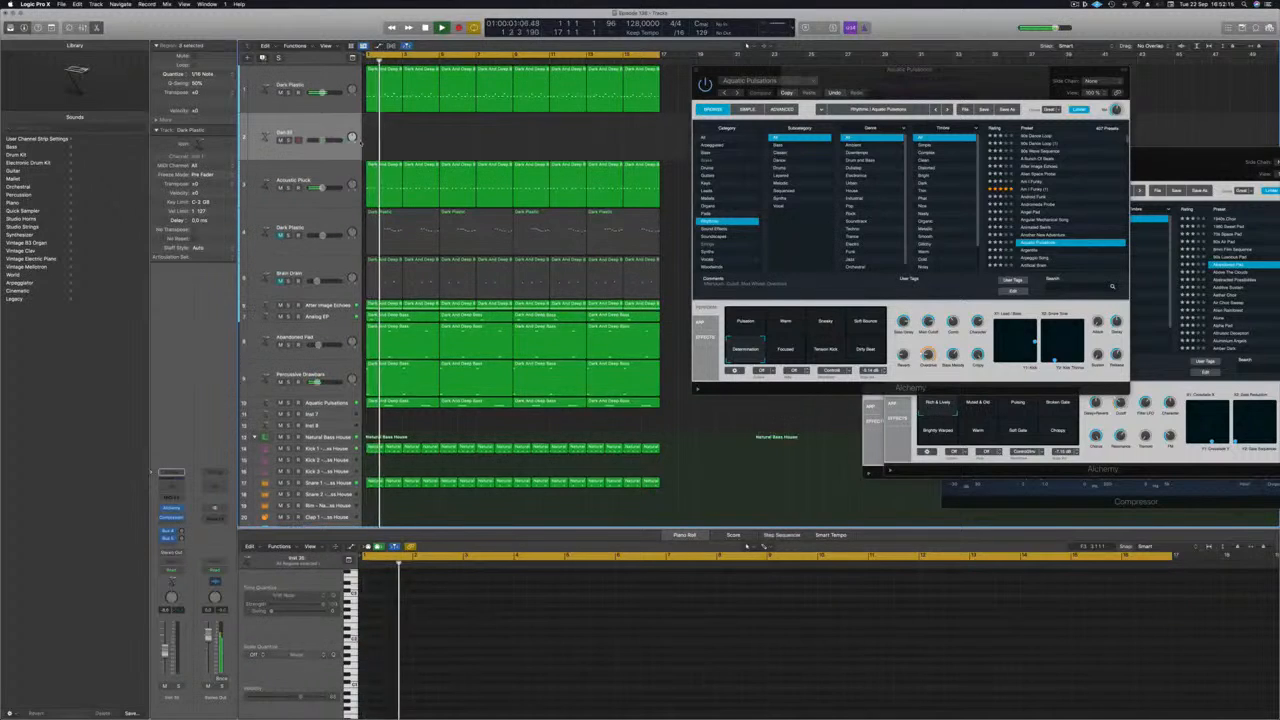
pyautogui.press('space')
# In the first Dark And Deep Bass region of the Dark Plastic track, delete the three higher notes
pyautogui.click(382, 98)
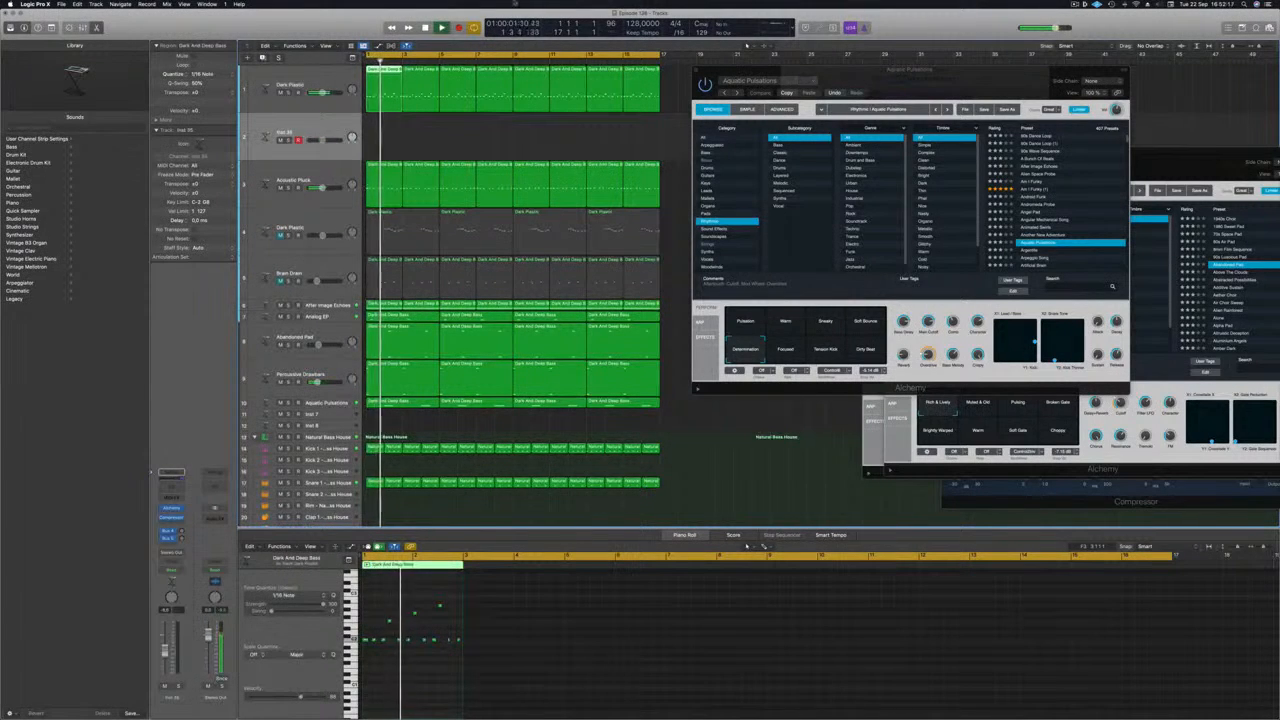
pyautogui.press('Return')
pyautogui.scroll(5, 461, 629)
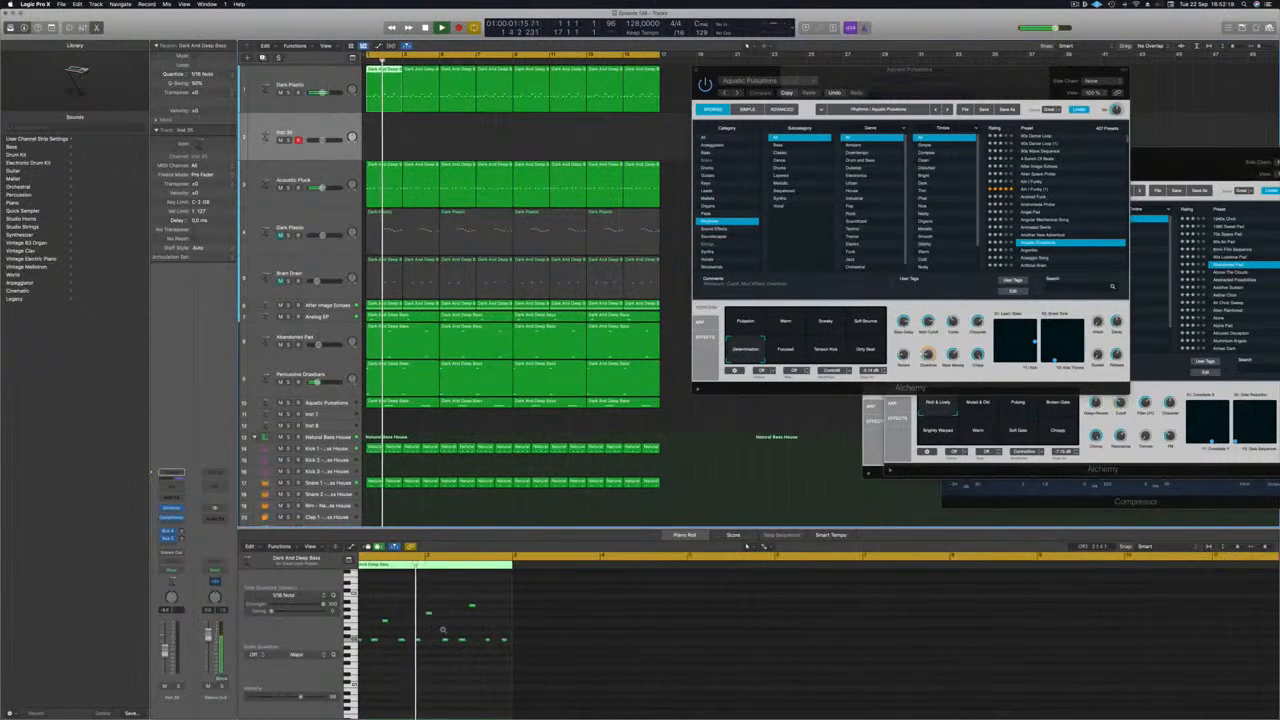
pyautogui.press('space')
pyautogui.press('Return')
pyautogui.press('space')
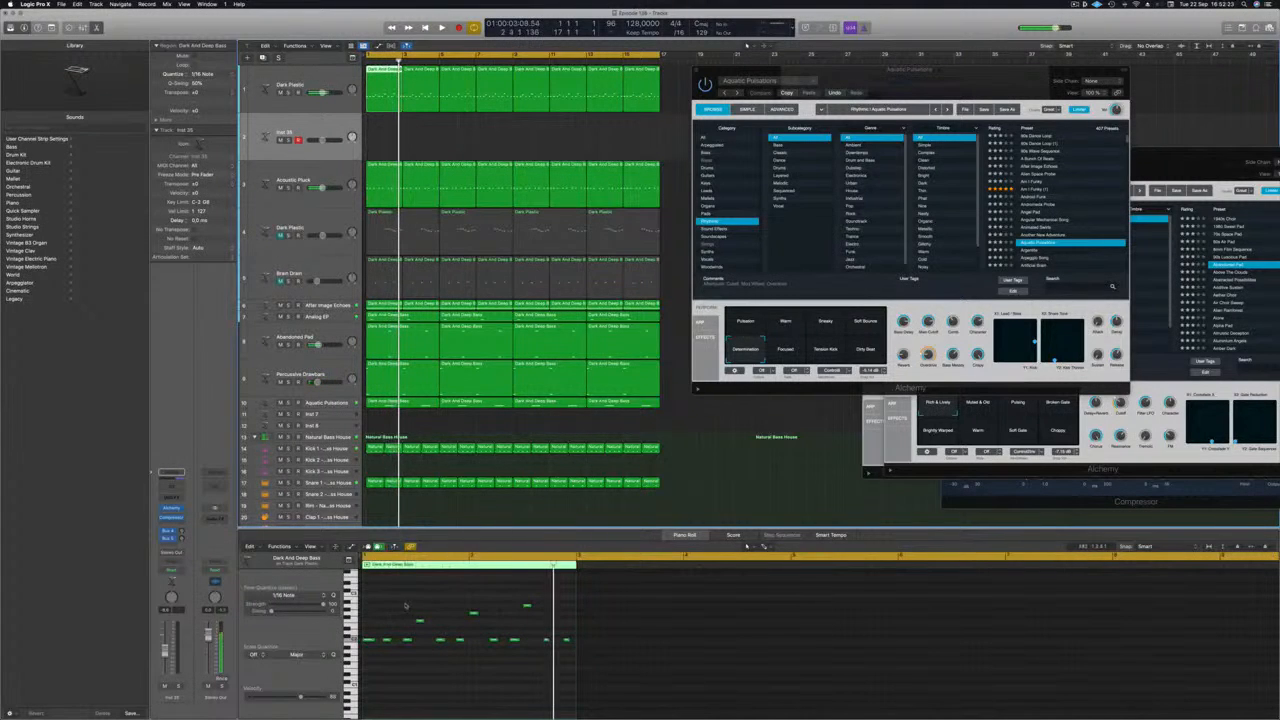
pyautogui.moveTo(413, 590); pyautogui.dragTo(535, 619)
pyautogui.press('Delete')
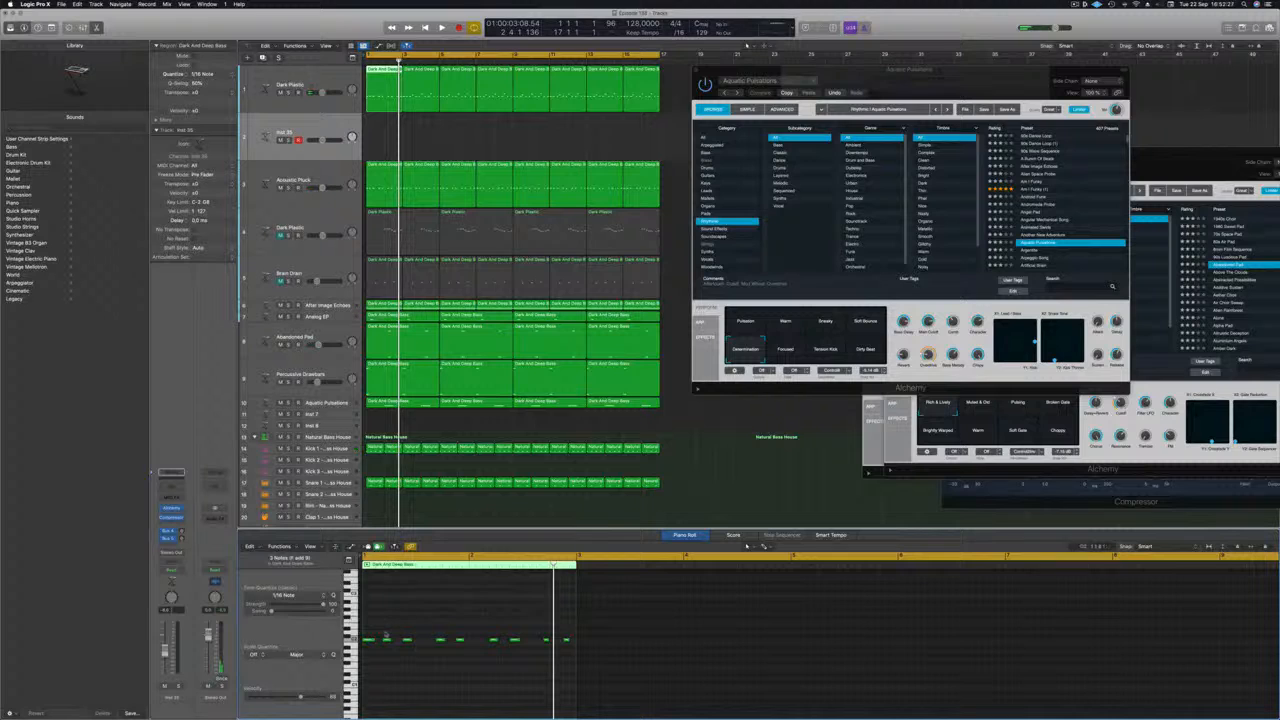
# Clear the region's remaining low notes except the first, lengthen it, and copy it into four evenly spaced notes across two bars
pyautogui.moveTo(386, 633); pyautogui.dragTo(588, 668)
pyautogui.press('space')
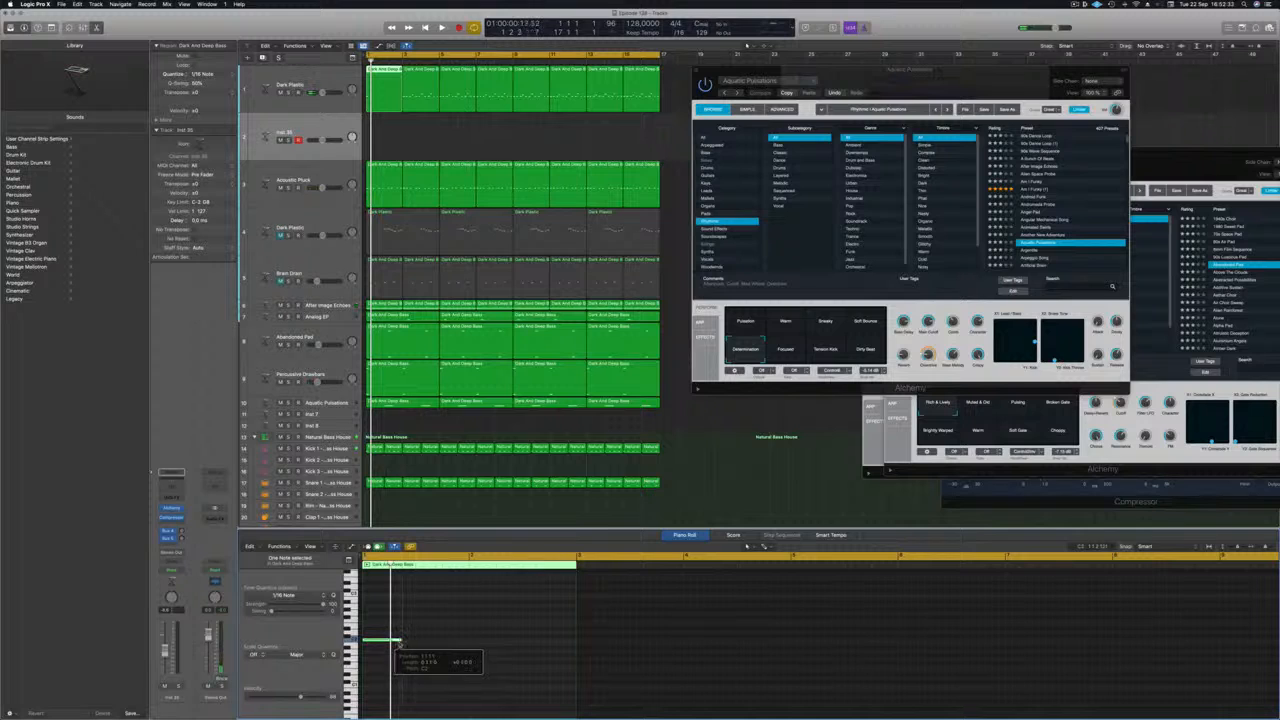
pyautogui.moveTo(396, 641); pyautogui.dragTo(451, 642)
pyautogui.moveTo(478, 632)
pyautogui.mouseDown()
pyautogui.moveTo(395, 646)
pyautogui.moveTo(484, 648)
pyautogui.mouseUp()
pyautogui.press('space')
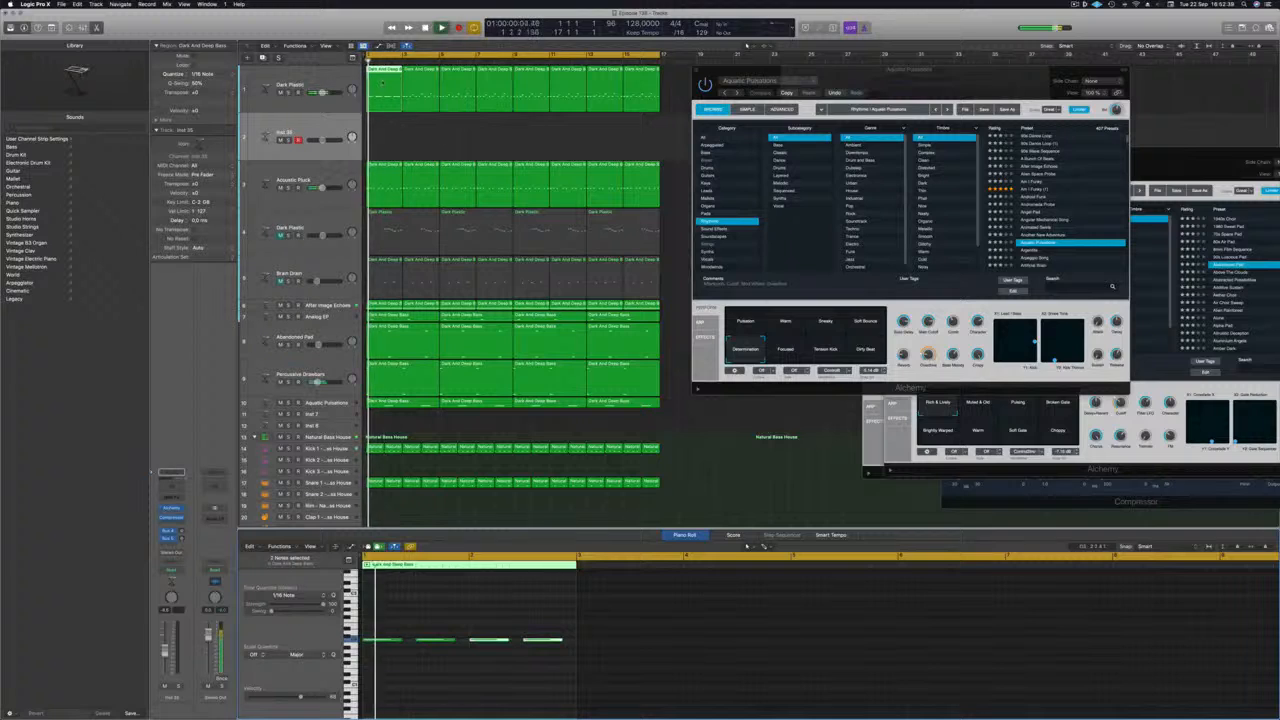
# Move the edited region to a new duplicate track and refill the gap on Dark Plastic with a copy of its neighbouring region
pyautogui.press('space')
pyautogui.click(268, 88)
pyautogui.press('alt+super+s')
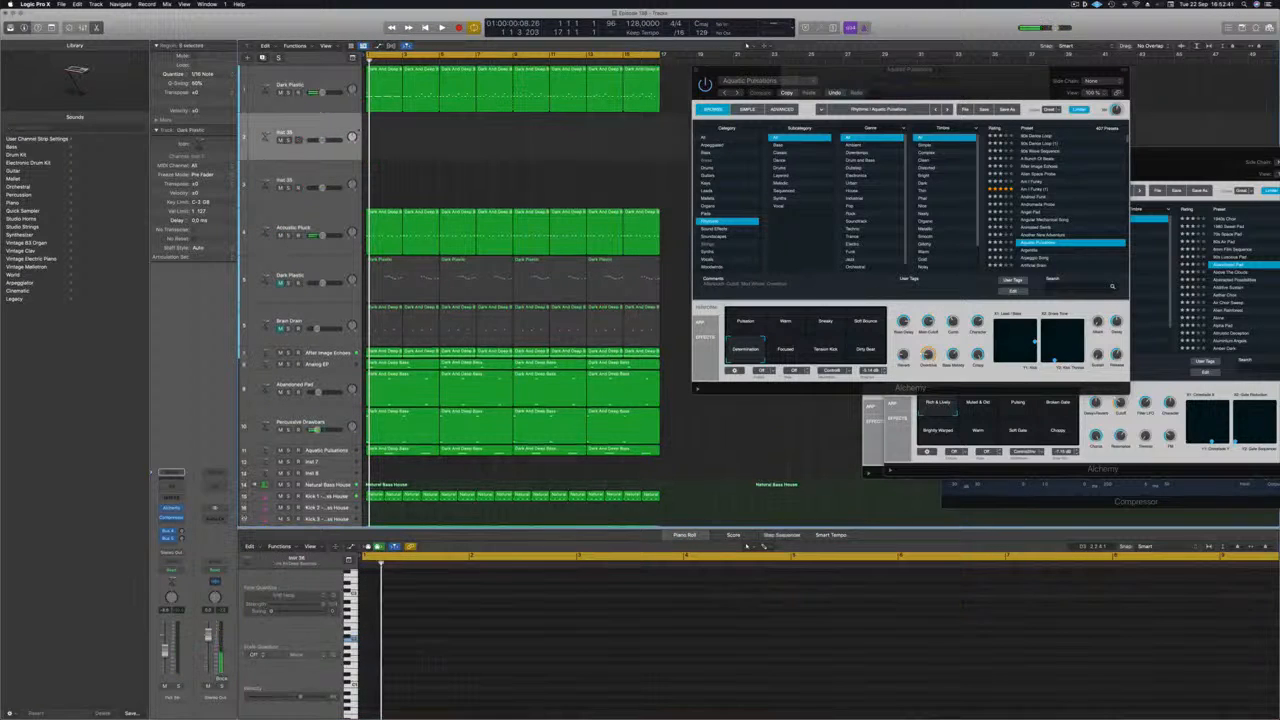
pyautogui.moveTo(395, 82); pyautogui.dragTo(394, 131)
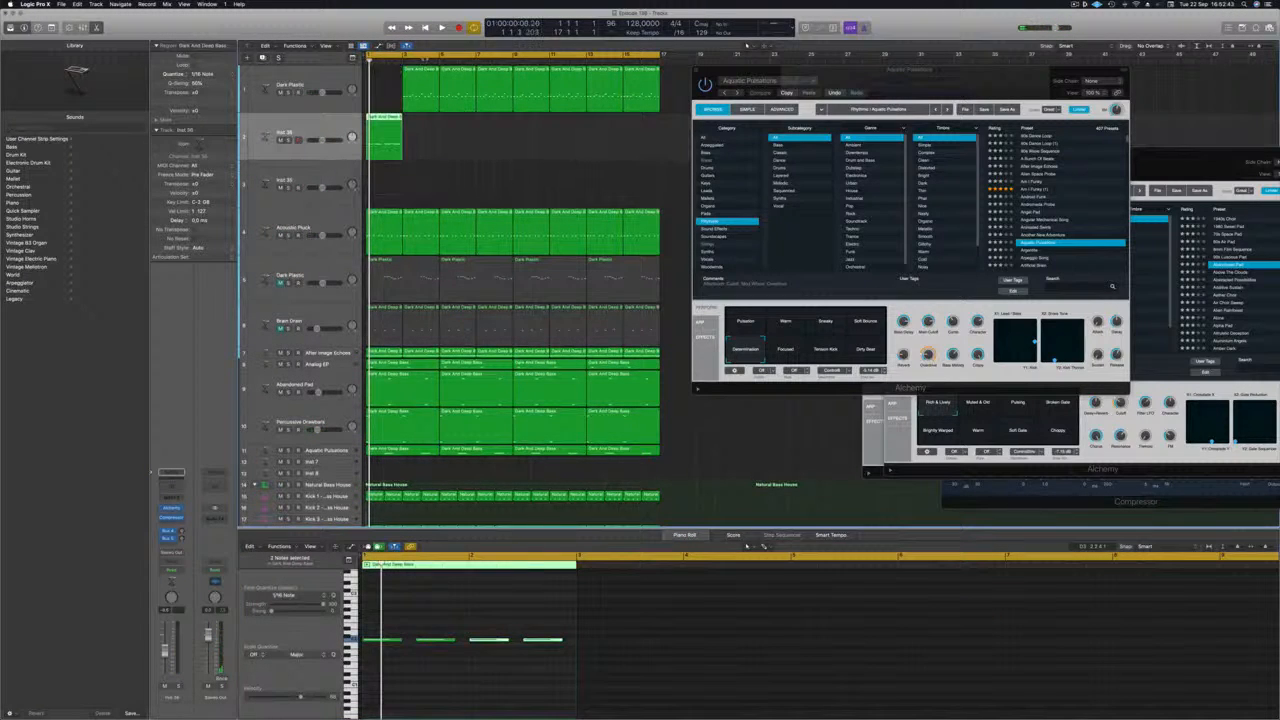
pyautogui.click(433, 71)
pyautogui.moveTo(433, 71); pyautogui.dragTo(400, 76)
pyautogui.moveTo(388, 120); pyautogui.dragTo(388, 128)
pyautogui.press('space')
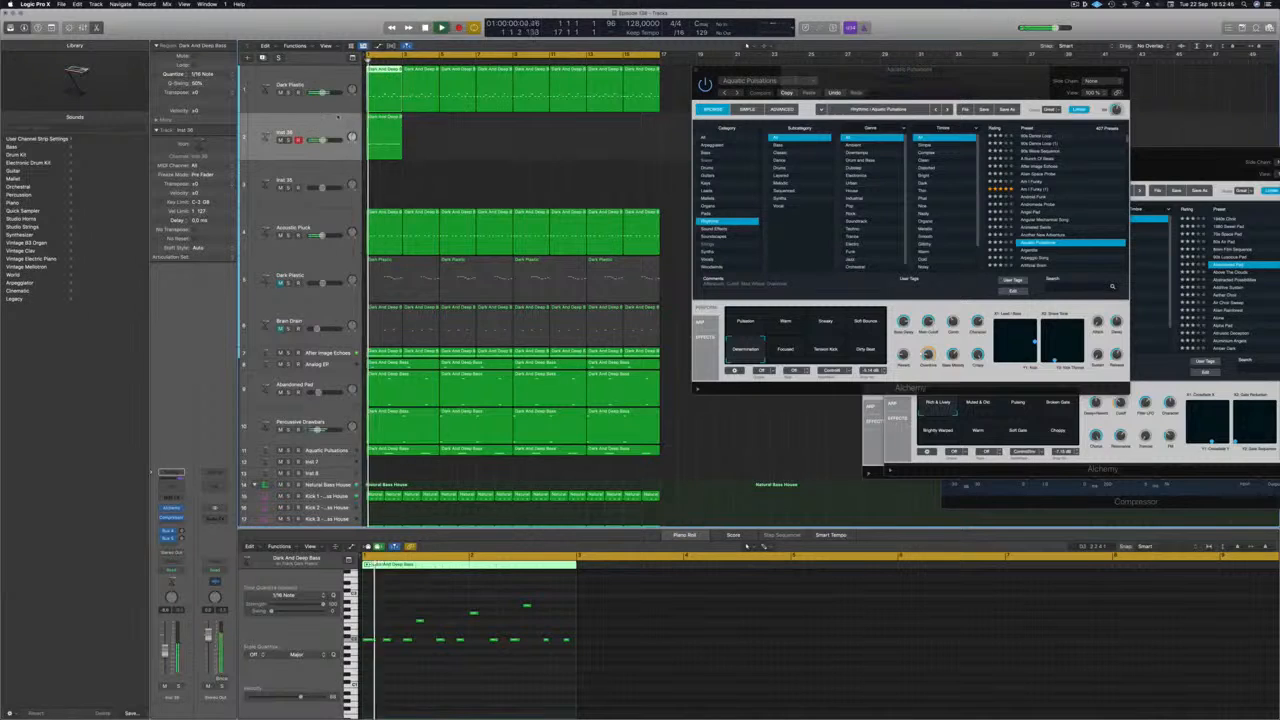
# Mute the original Dark Plastic track, audition bass presets including Dark Sweep Bass in the duplicate's Alchemy, and load Day Glow Bass
pyautogui.click(281, 93)
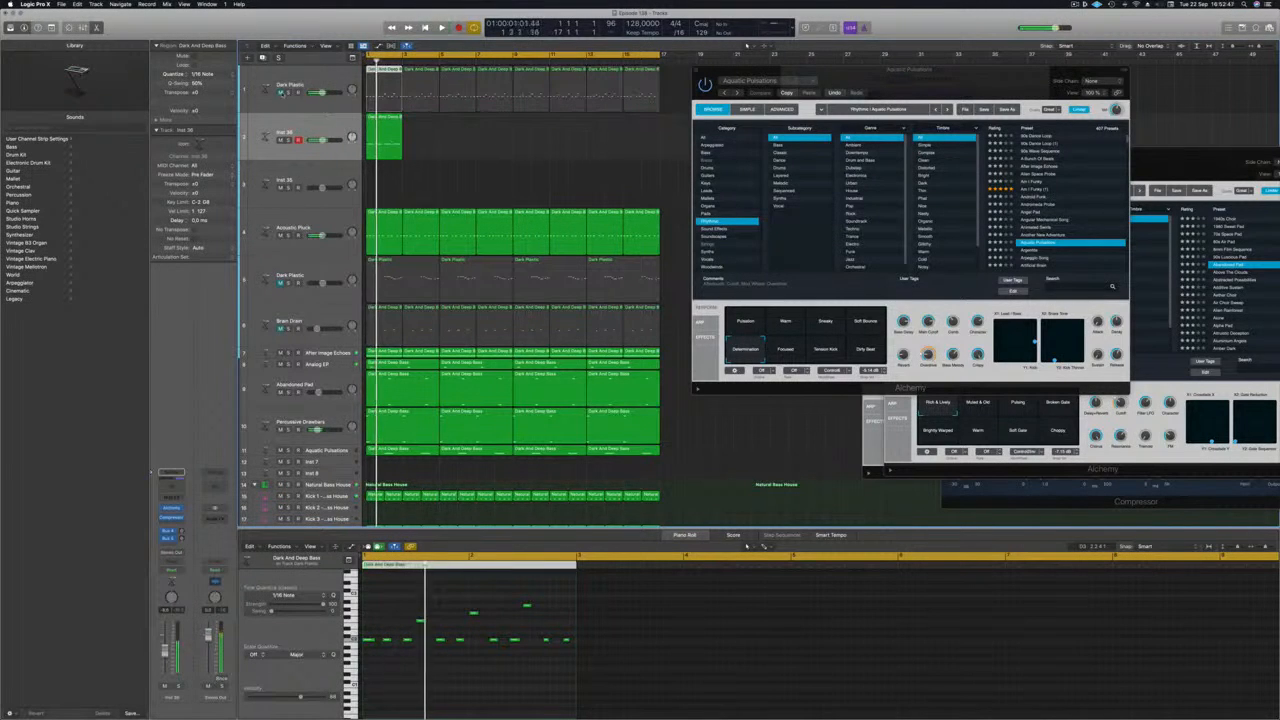
pyautogui.click(171, 508)
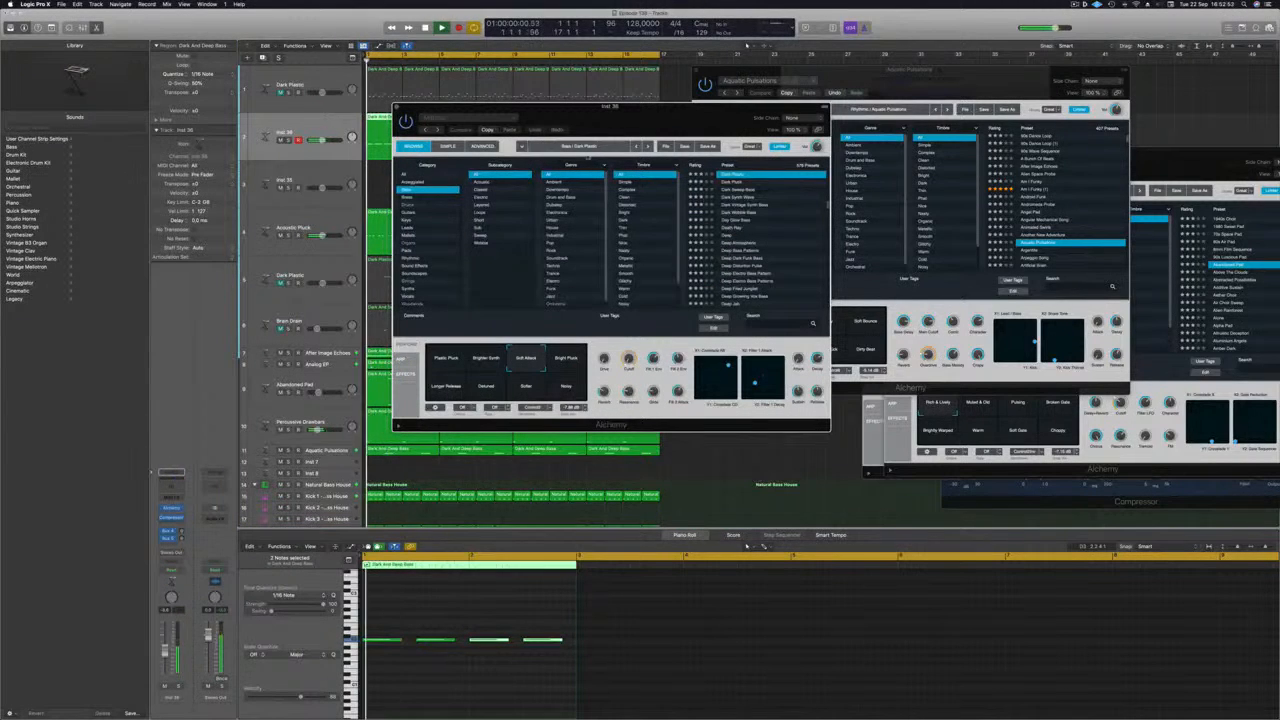
pyautogui.click(742, 190)
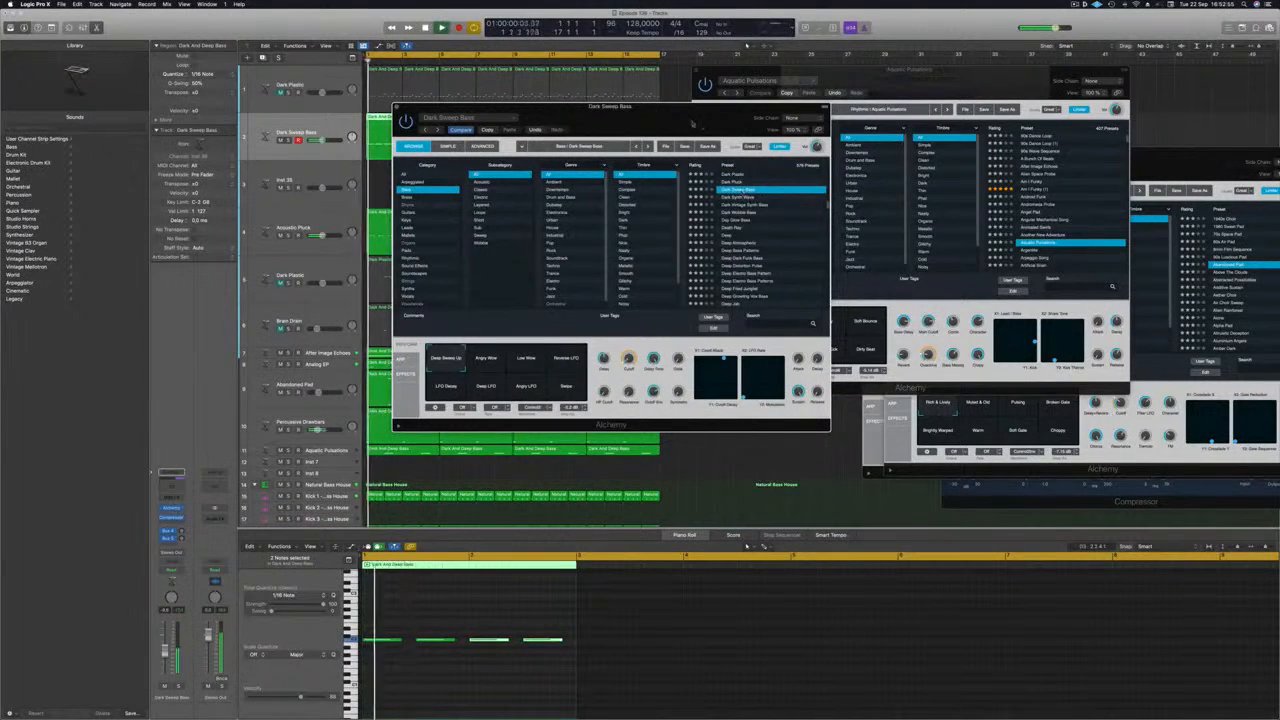
pyautogui.moveTo(692, 123); pyautogui.dragTo(790, 118)
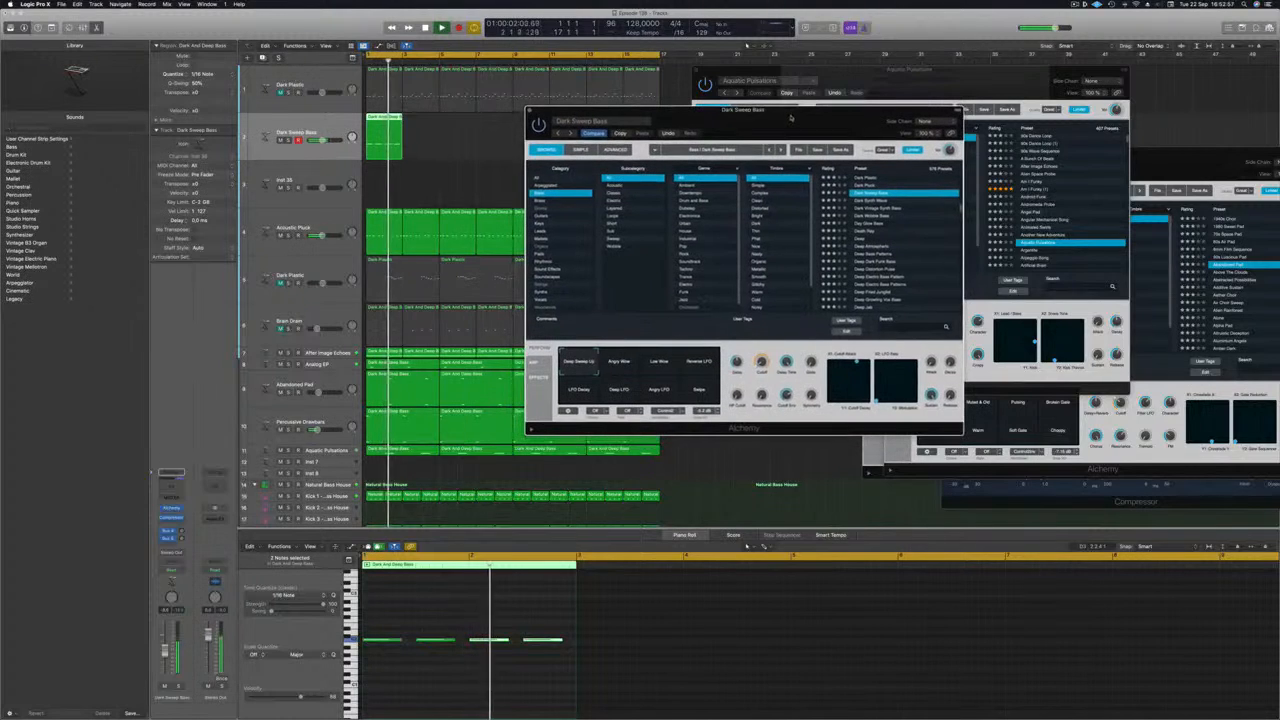
pyautogui.click(908, 202)
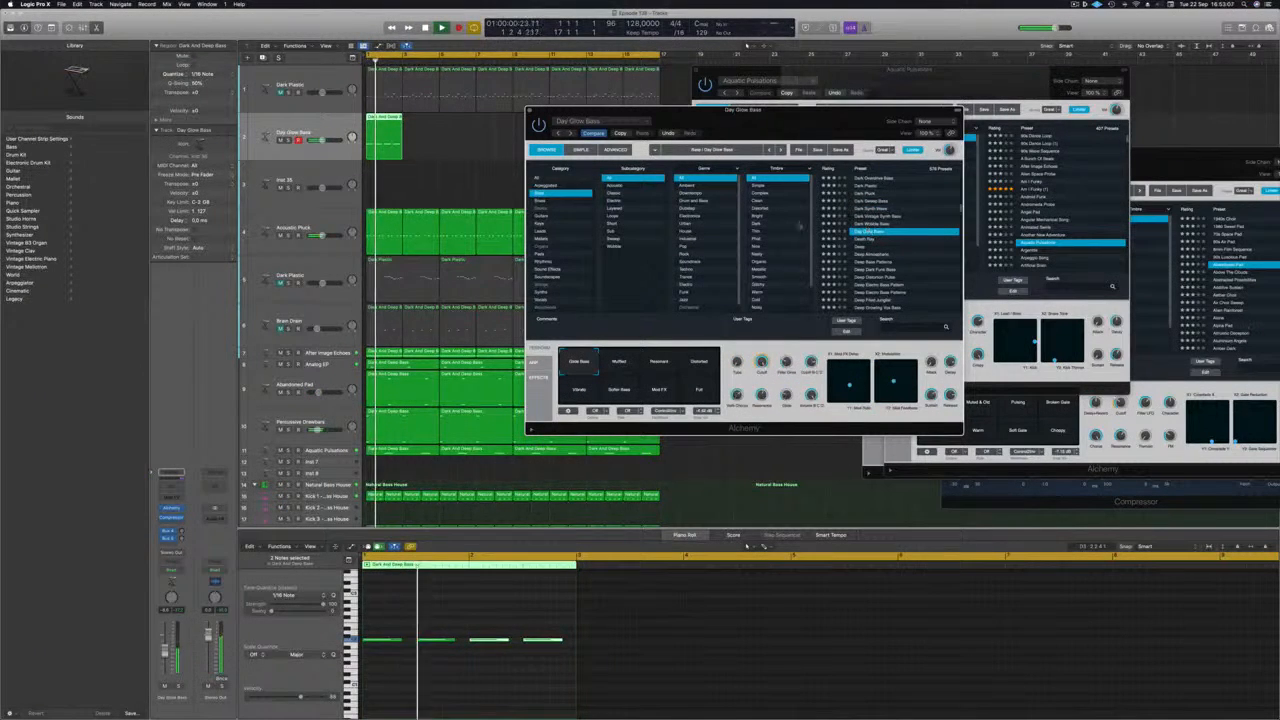
pyautogui.moveTo(803, 119); pyautogui.dragTo(1012, 135)
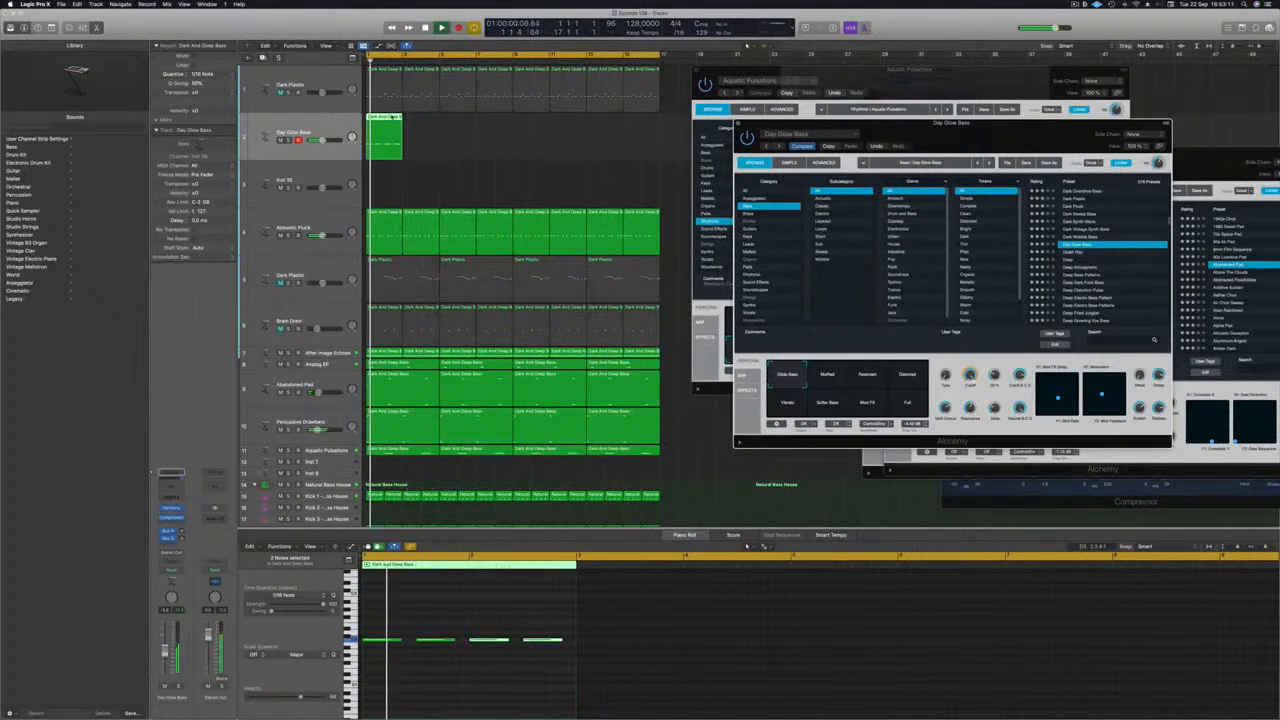
# Copy the Day Glow Bass region along its track to the end of the cycle range and replay from the start
pyautogui.moveTo(389, 125); pyautogui.dragTo(461, 132)
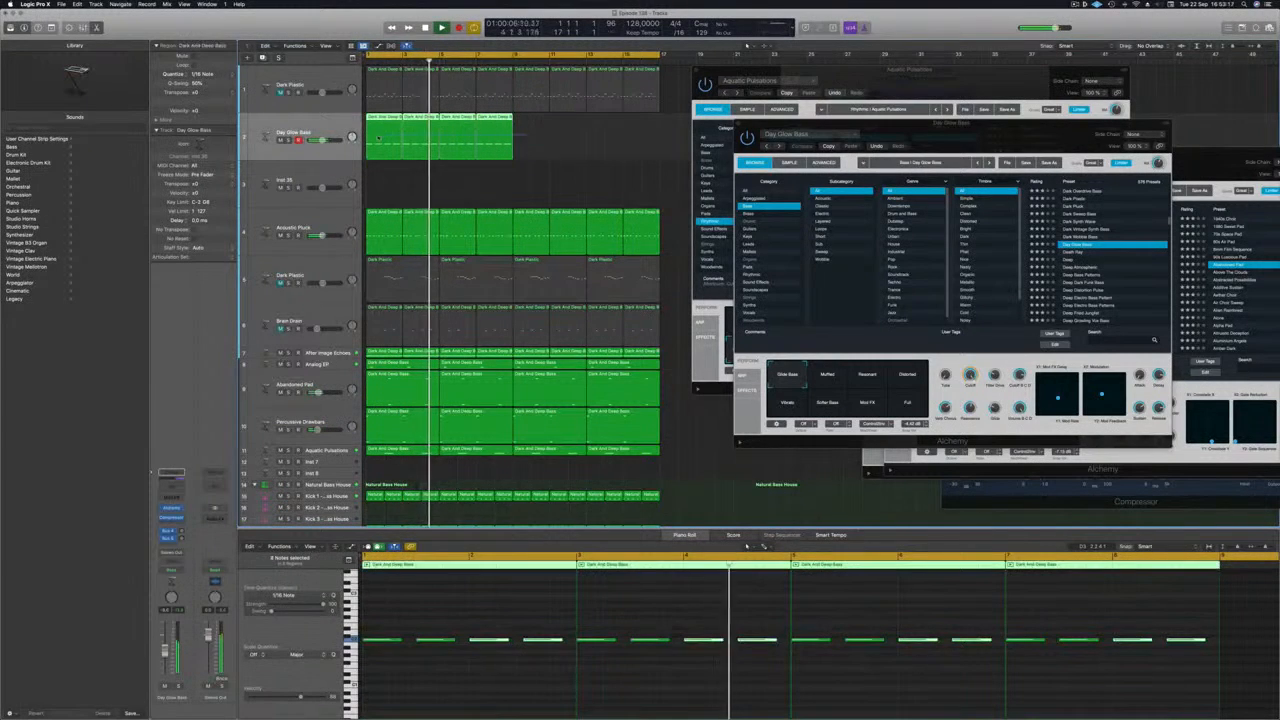
pyautogui.moveTo(383, 120); pyautogui.dragTo(532, 127)
pyautogui.press('Return')
pyautogui.click(277, 132)
pyautogui.press('Return')
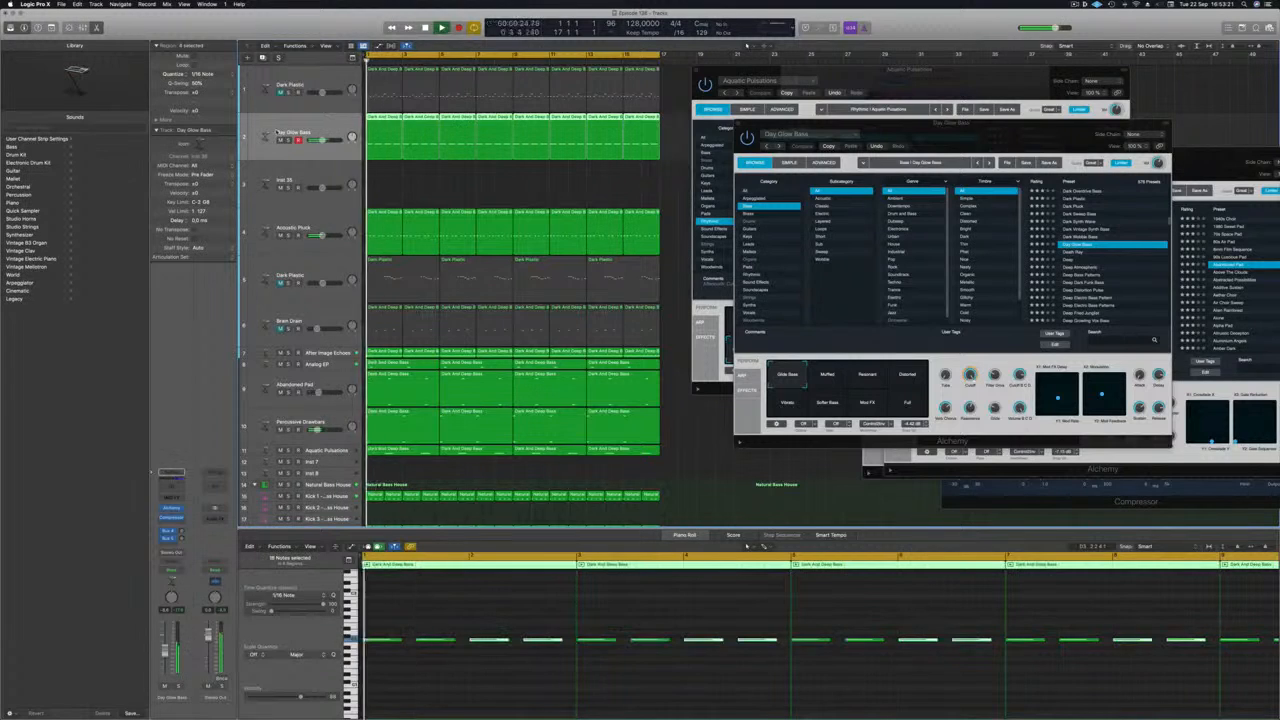
# Compare Day Glow Bass's Muffled and Resonant snapshots, keep Resonant, and listen to the track soloed
pyautogui.click(830, 393)
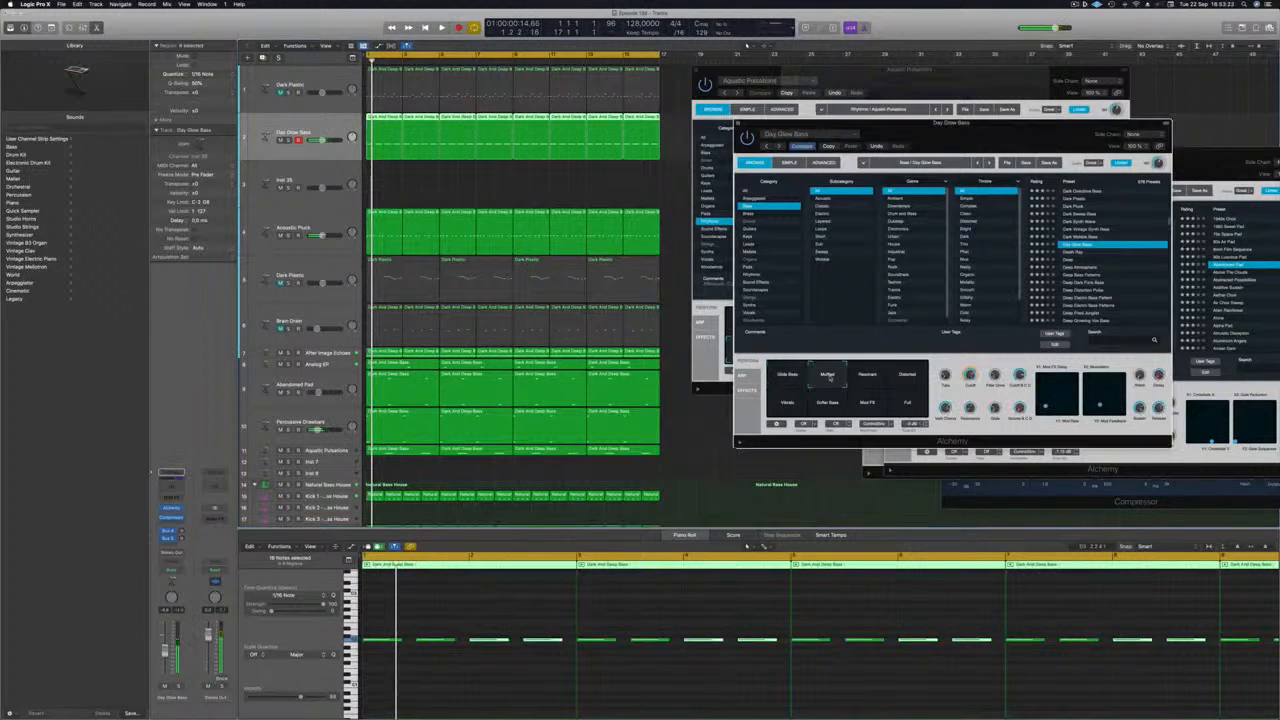
pyautogui.click(868, 376)
pyautogui.press('Return')
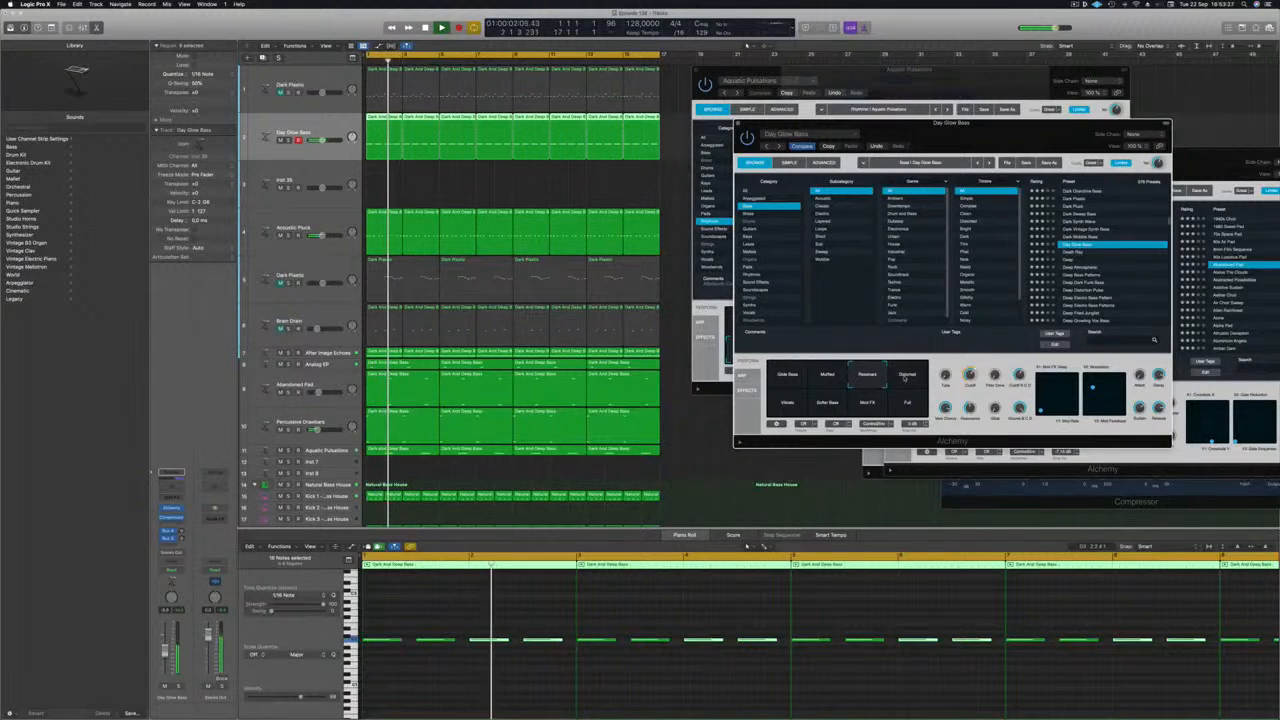
pyautogui.moveTo(943, 131); pyautogui.dragTo(898, 127)
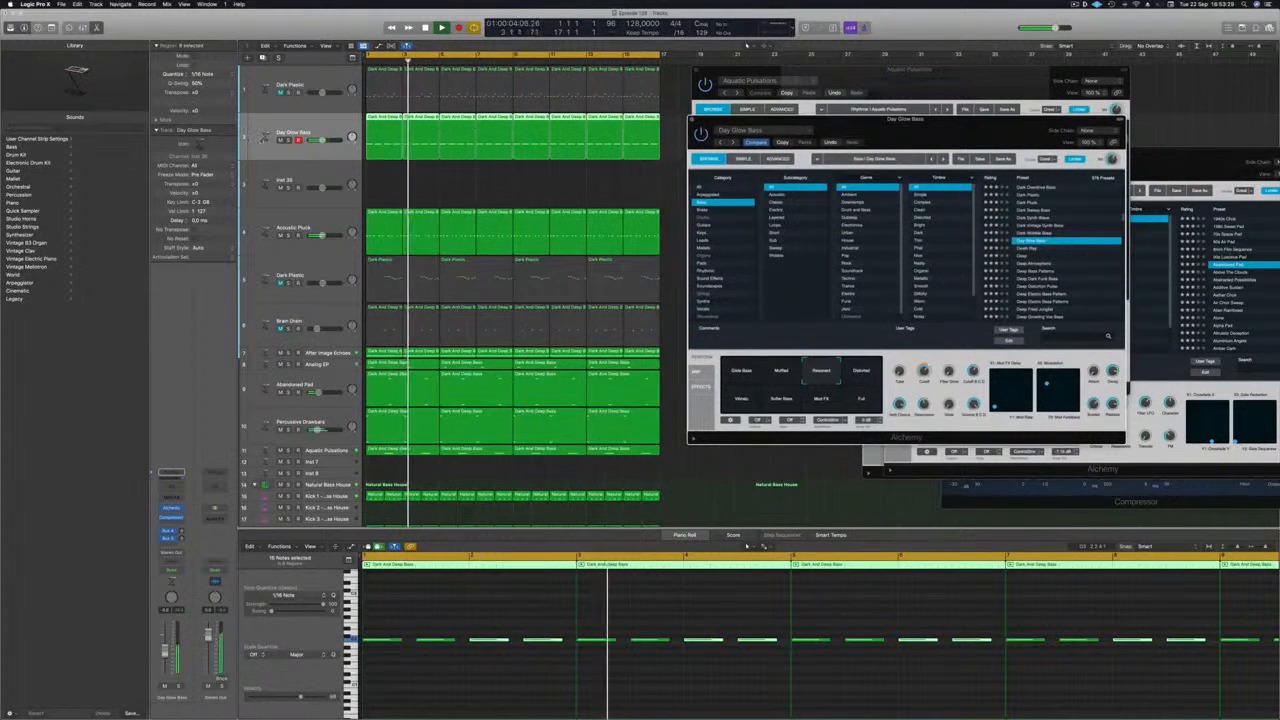
pyautogui.click(289, 141)
pyautogui.click(289, 141)
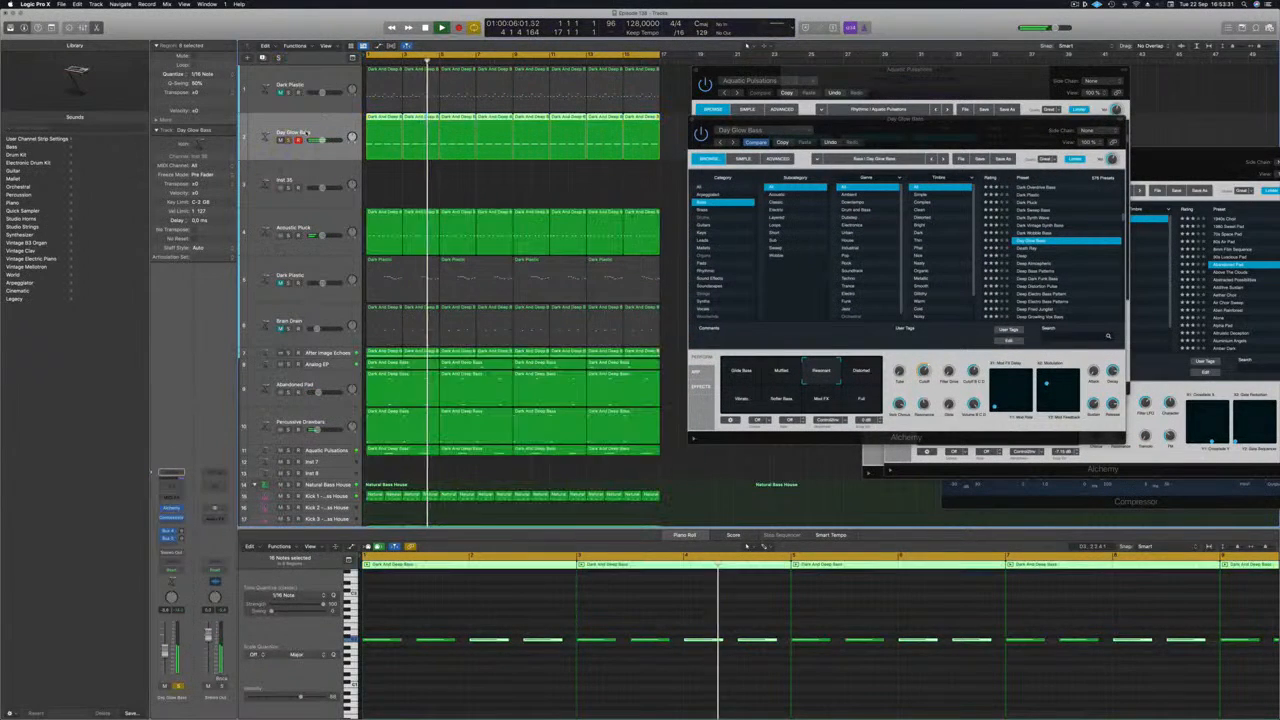
pyautogui.press('Return')
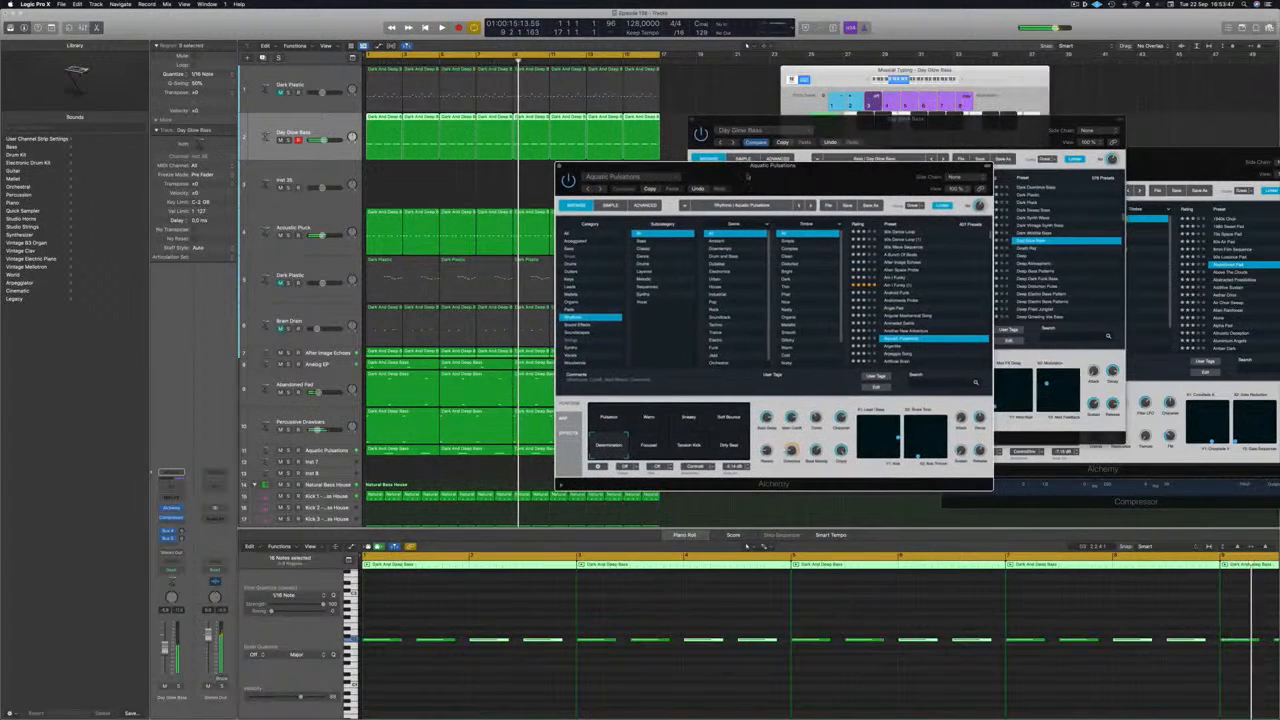
# Close the Aquatic Pulsations window, move the Day Glow Bass window away from the tracks, and replay from the start
pyautogui.press('Return')
pyautogui.click(559, 166)
pyautogui.moveTo(740, 119); pyautogui.dragTo(860, 103)
pyautogui.press('space')
pyautogui.press('space')
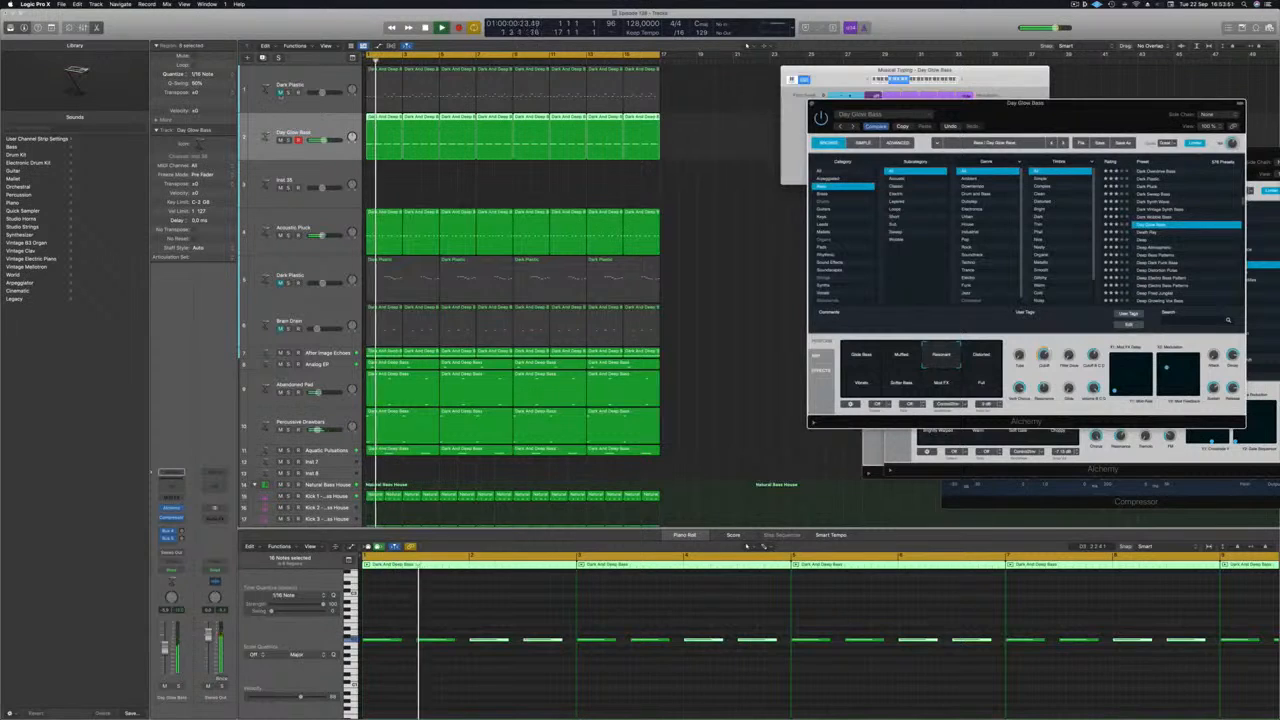
# Compare the arrangement with the original Dark Plastic track unmuted and muted
pyautogui.click(285, 97)
pyautogui.click(278, 100)
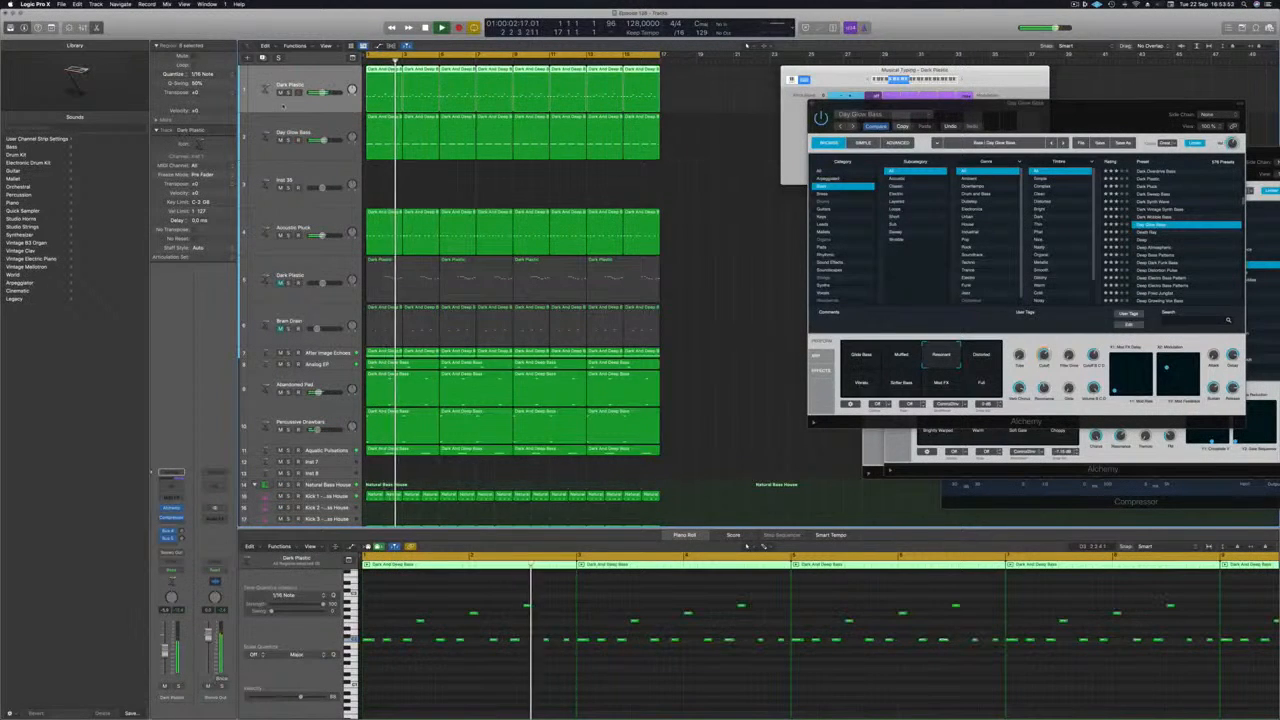
pyautogui.press('space')
pyautogui.press('space')
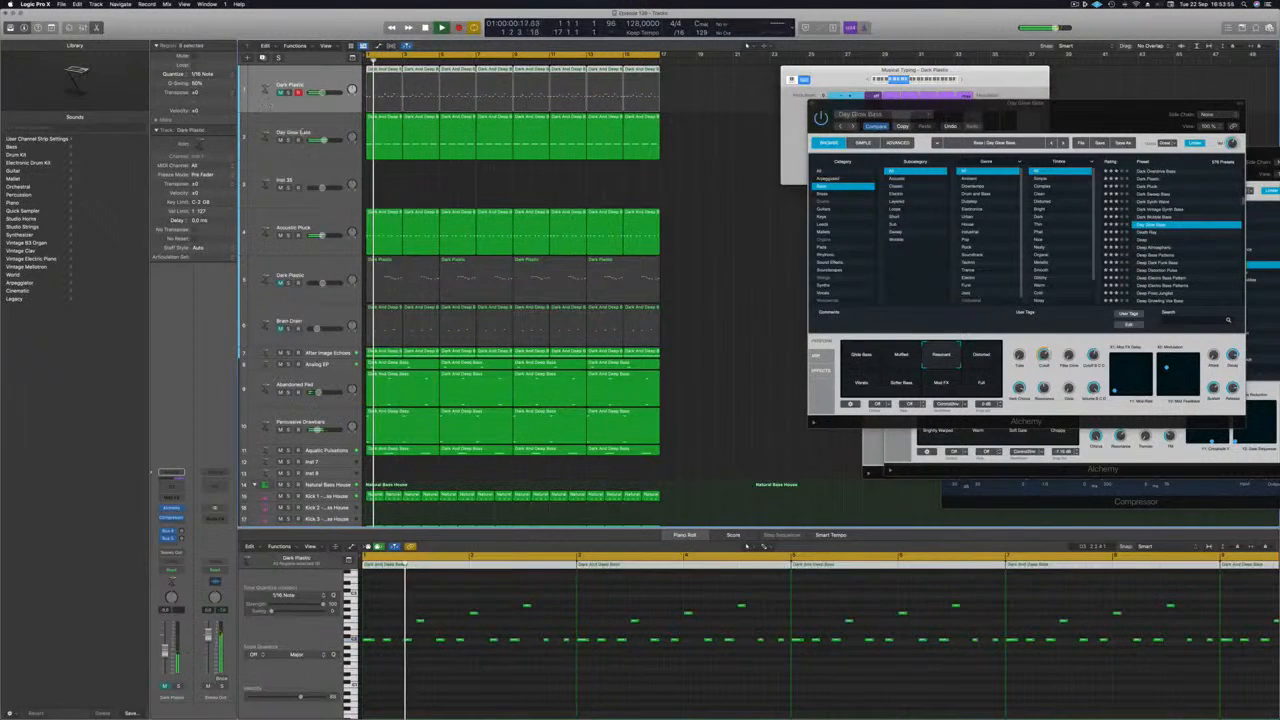
pyautogui.click(711, 190)
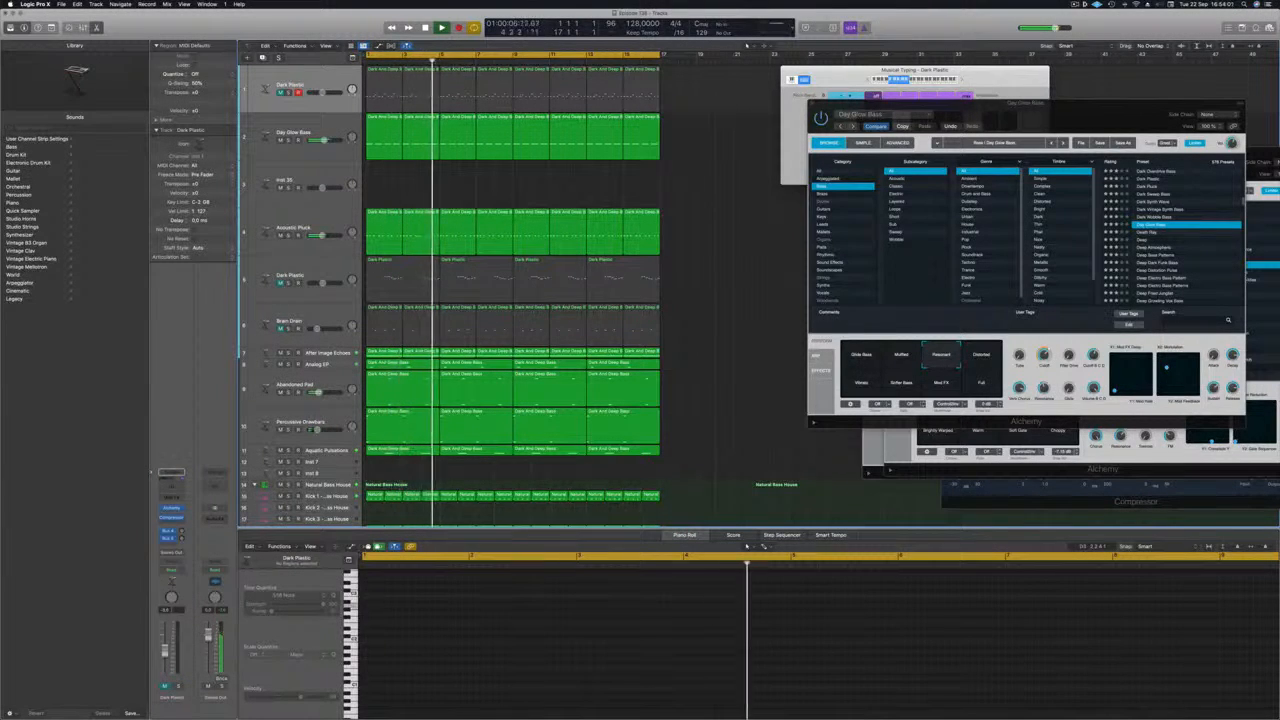
# Unmute the Brain Drain track, adjust its volume slightly, and load the Burst Of Light lead preset in its Alchemy
pyautogui.click(280, 328)
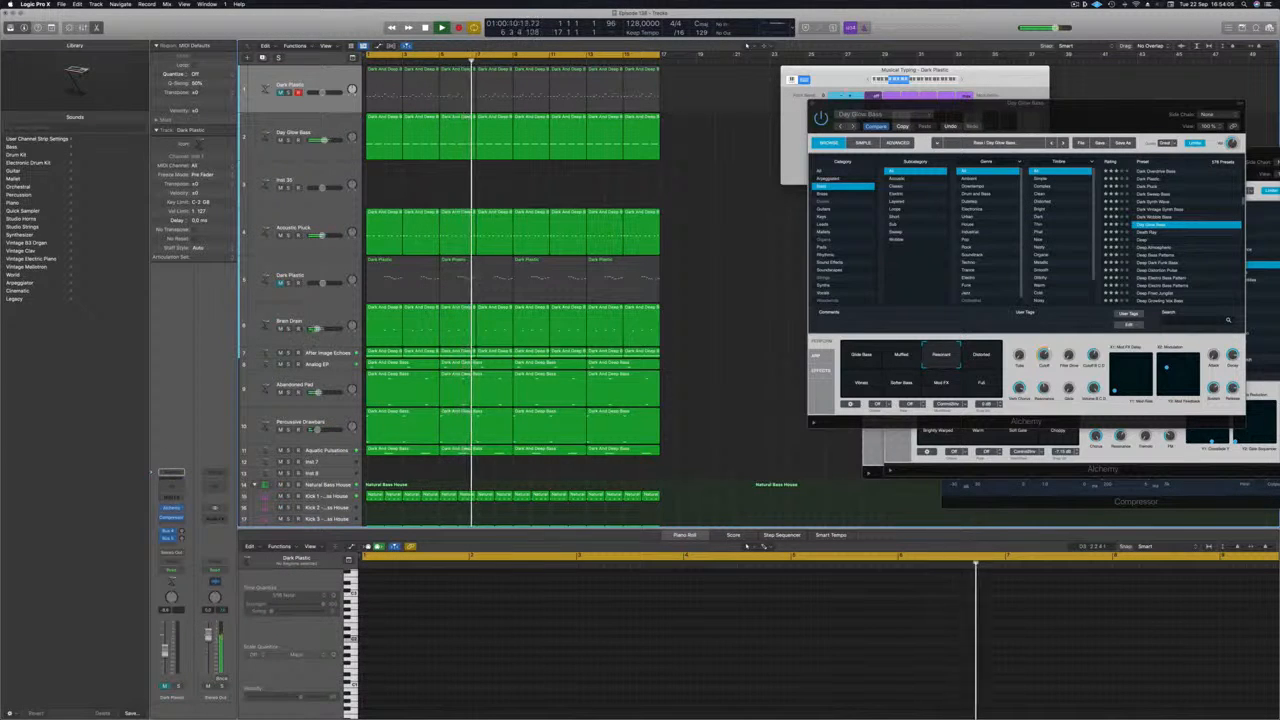
pyautogui.moveTo(317, 328); pyautogui.dragTo(320, 329)
pyautogui.click(290, 317)
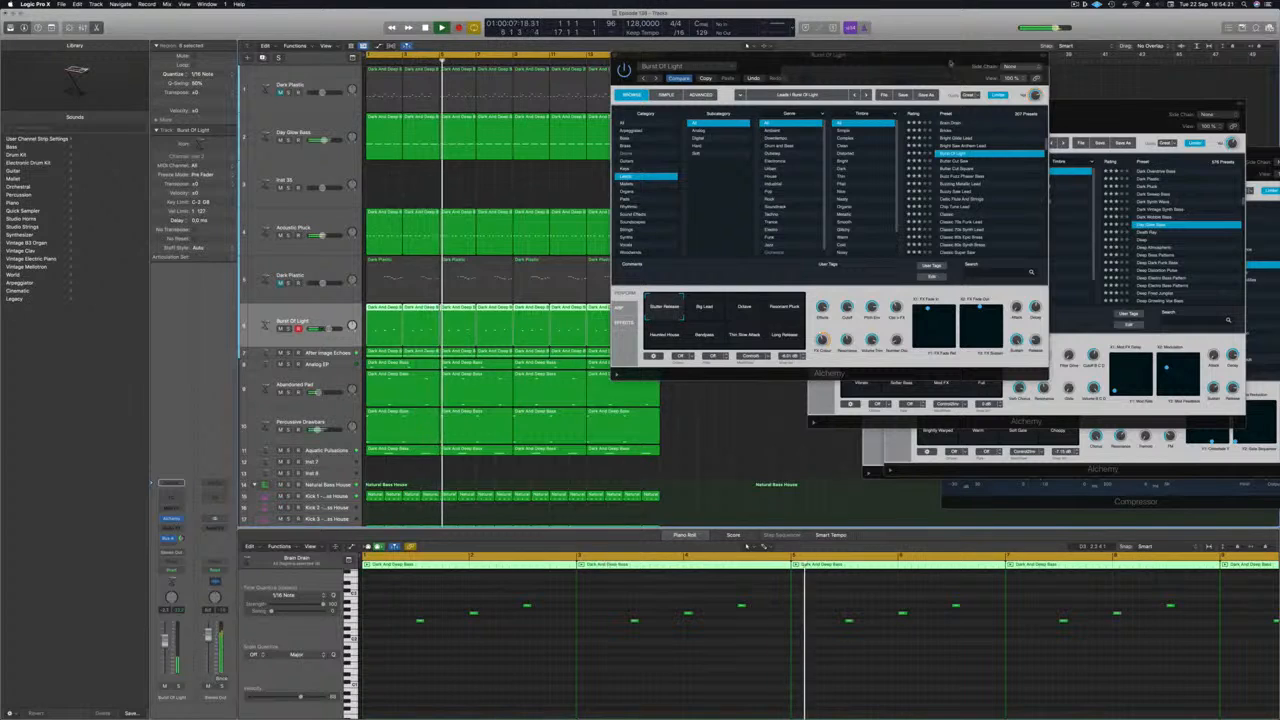
pyautogui.moveTo(951, 61); pyautogui.dragTo(975, 65)
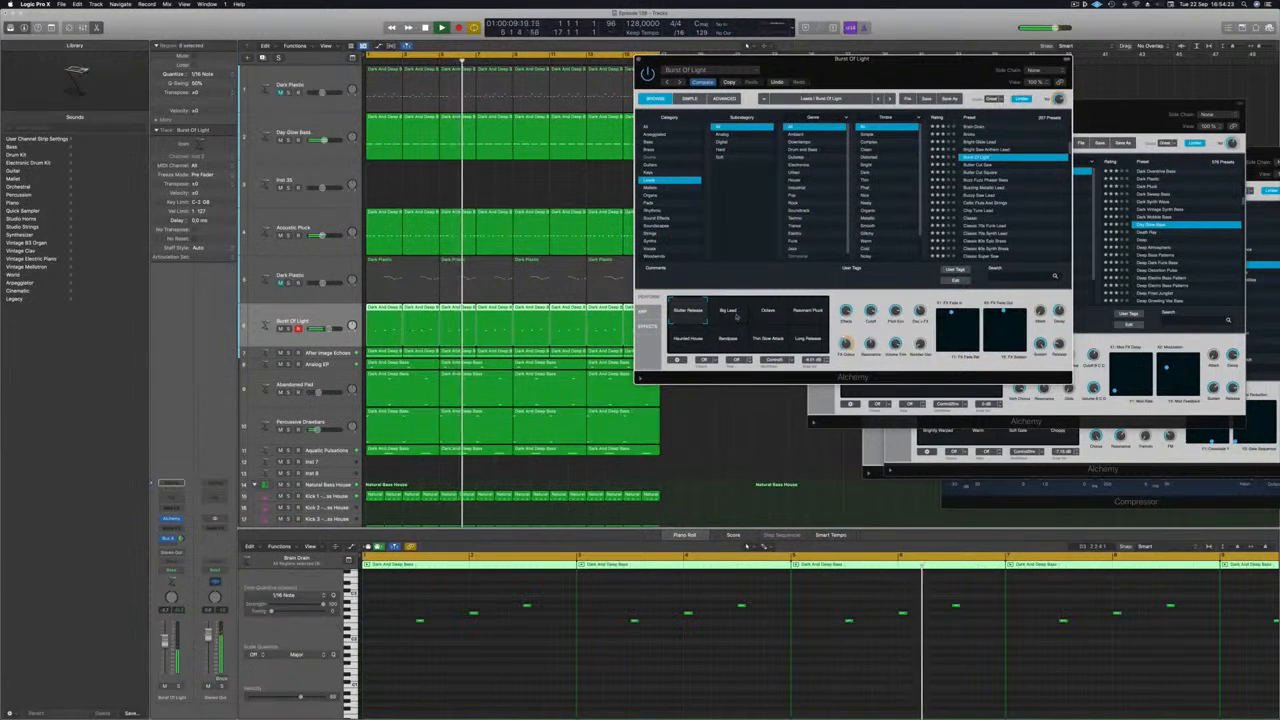
# Compare Burst Of Light's Big Lead and Octave snapshots and choose Resonant Pluck
pyautogui.click(736, 315)
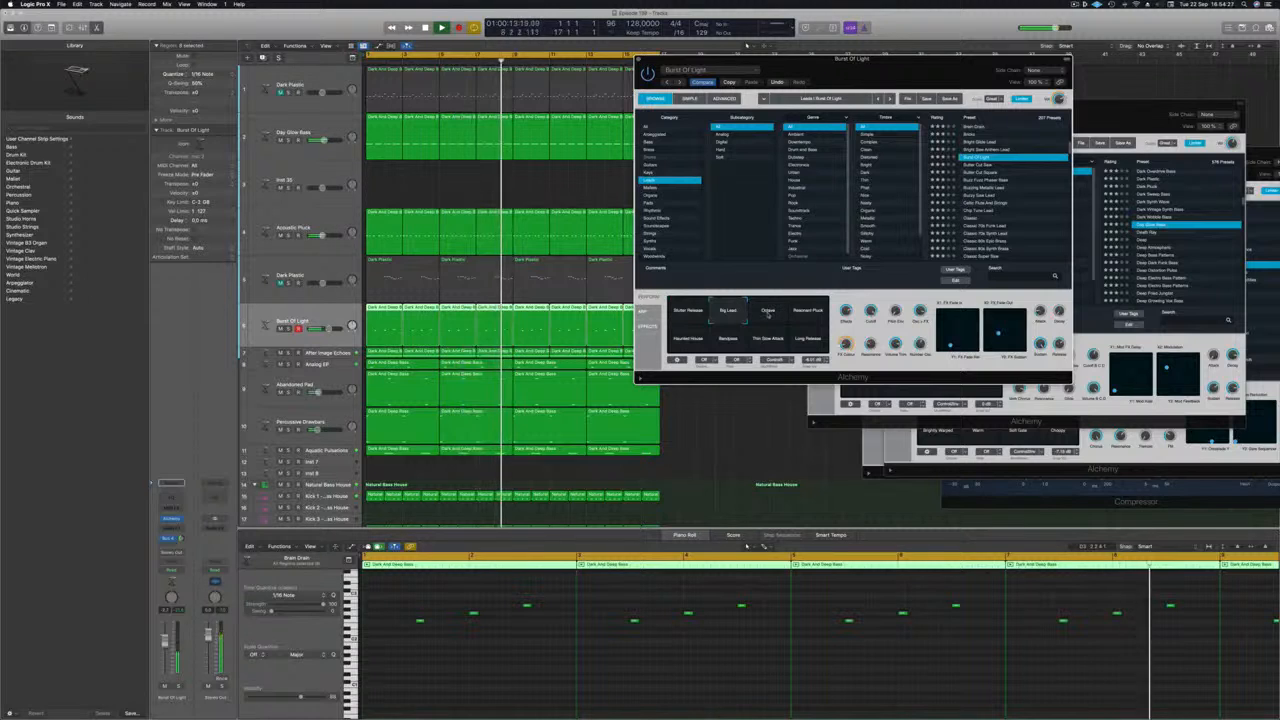
pyautogui.click(768, 314)
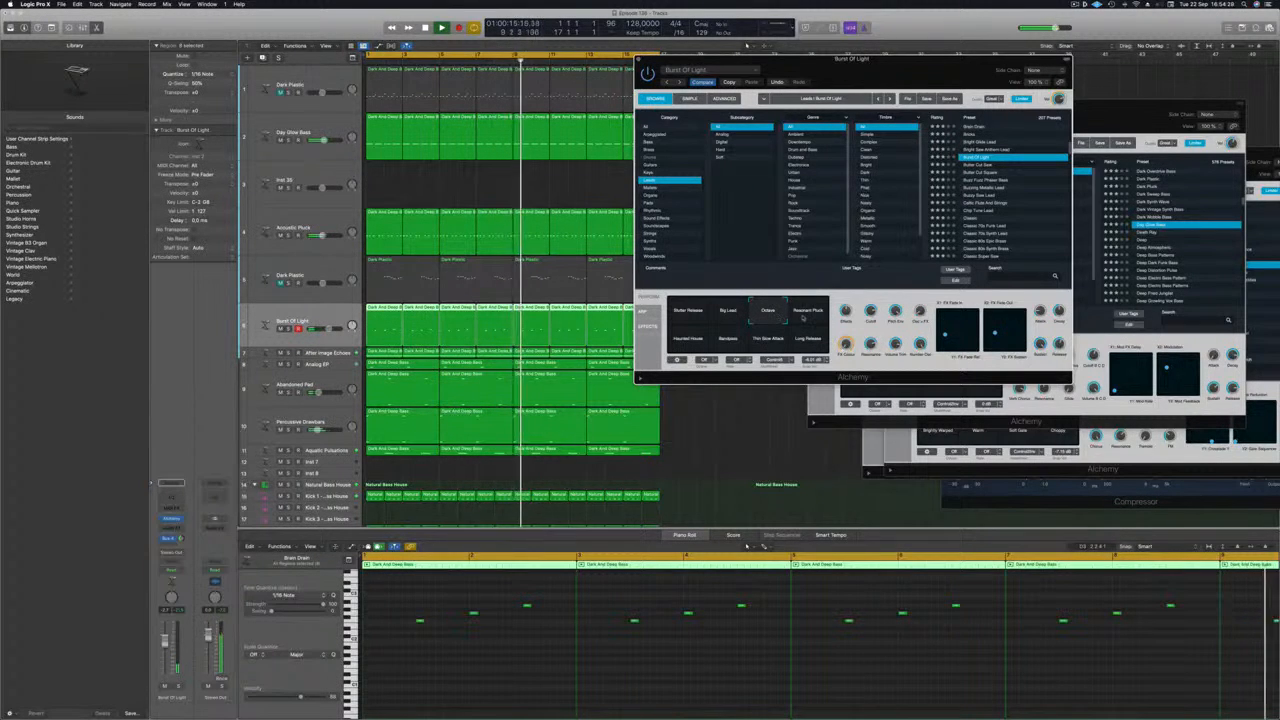
pyautogui.click(810, 316)
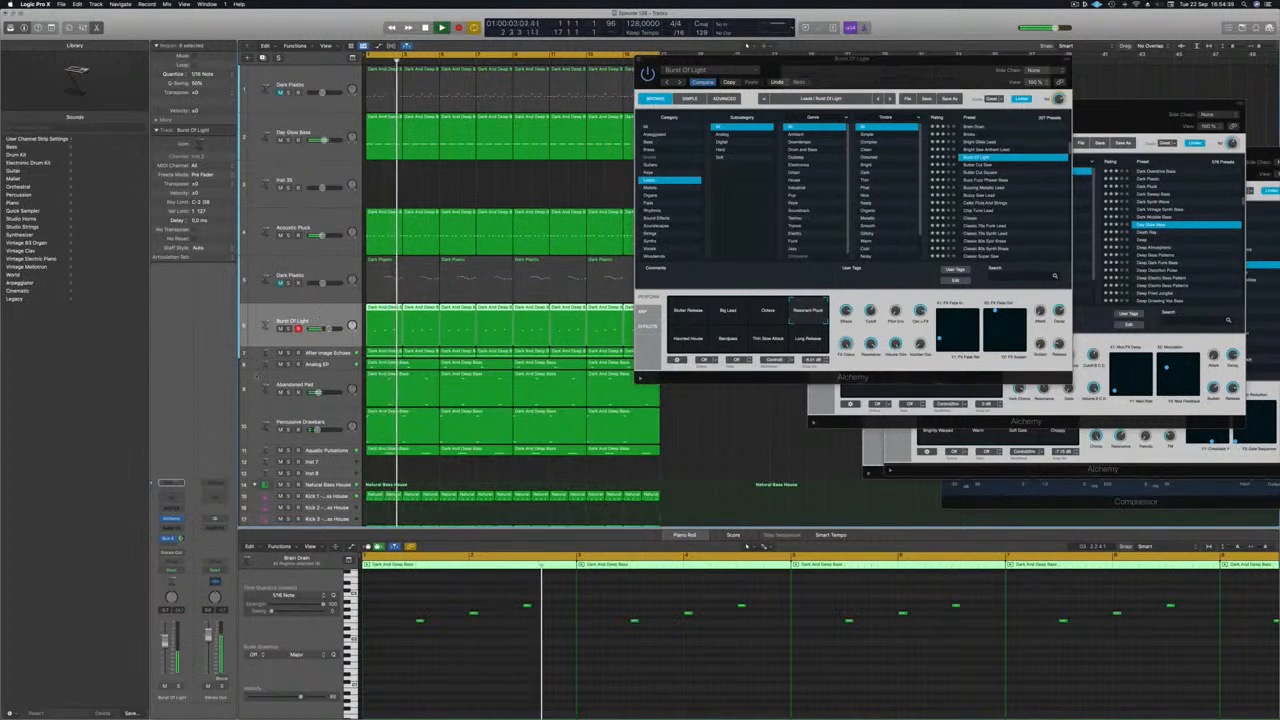
# Add a second bus send for delay to the Burst Of Light track, set its level, and close the Alchemy window
pyautogui.click(168, 537)
pyautogui.moveTo(170, 556)
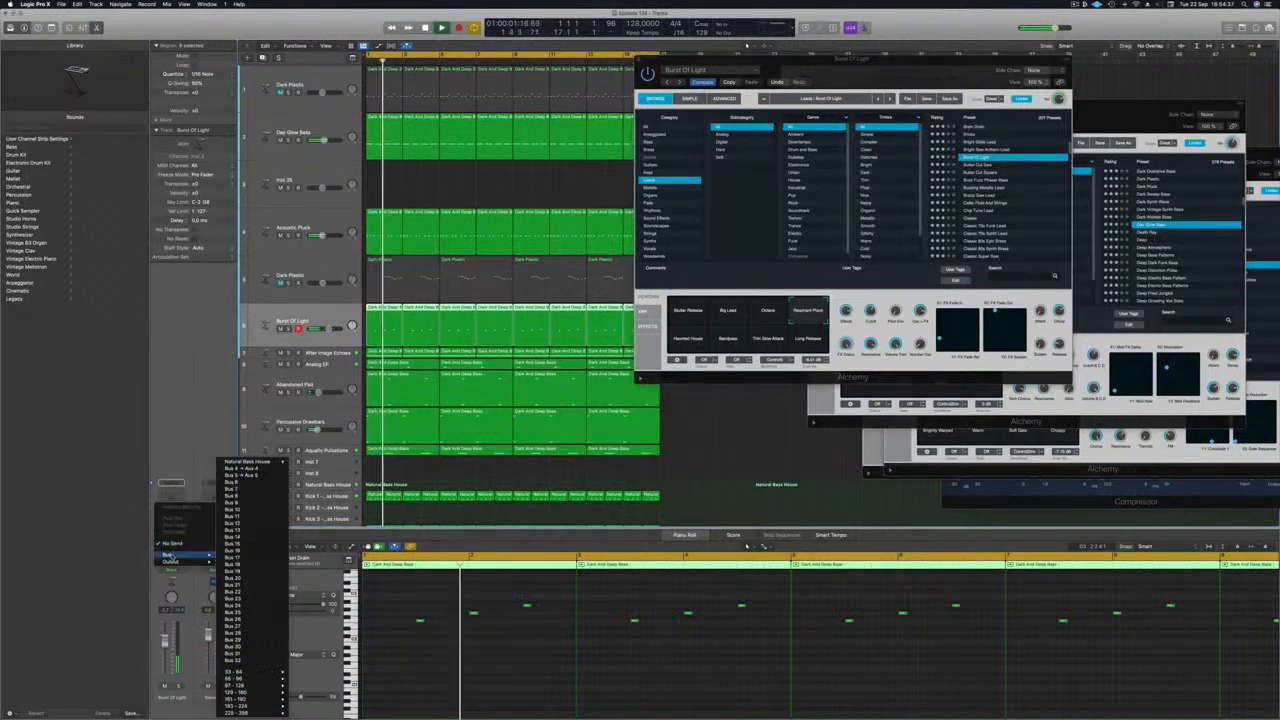
pyautogui.click(245, 469)
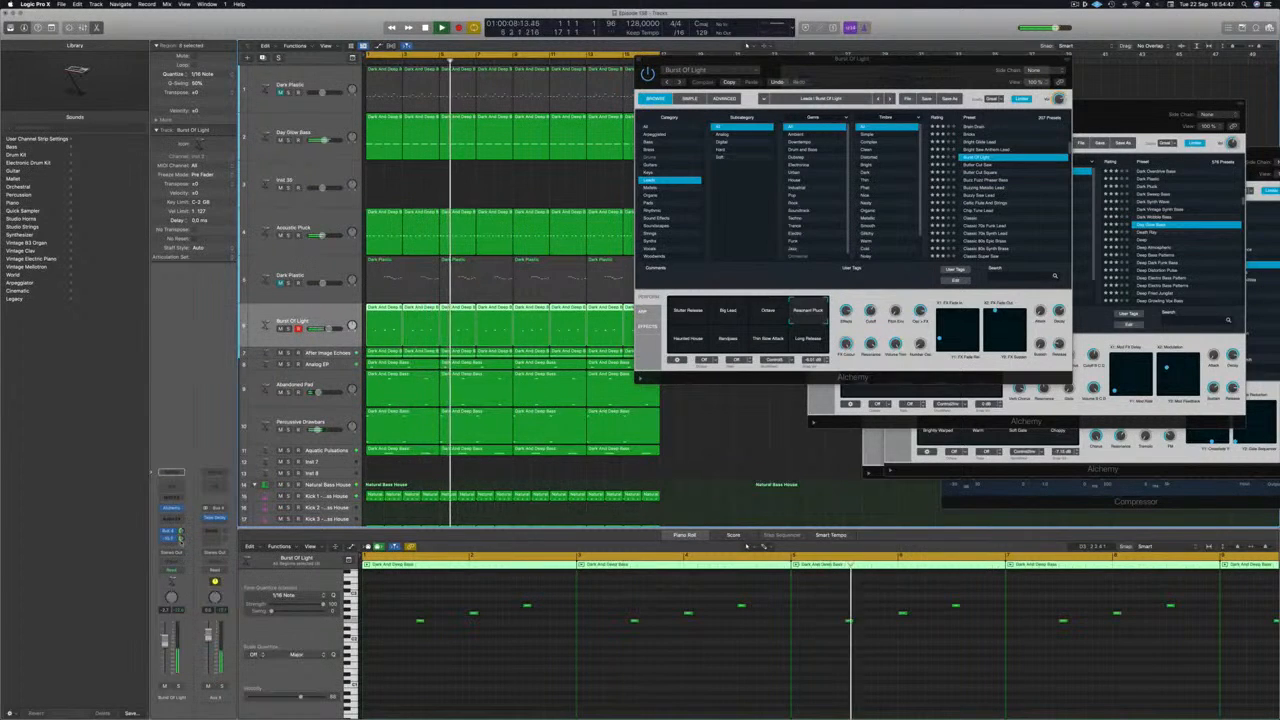
pyautogui.moveTo(672, 59); pyautogui.dragTo(644, 81)
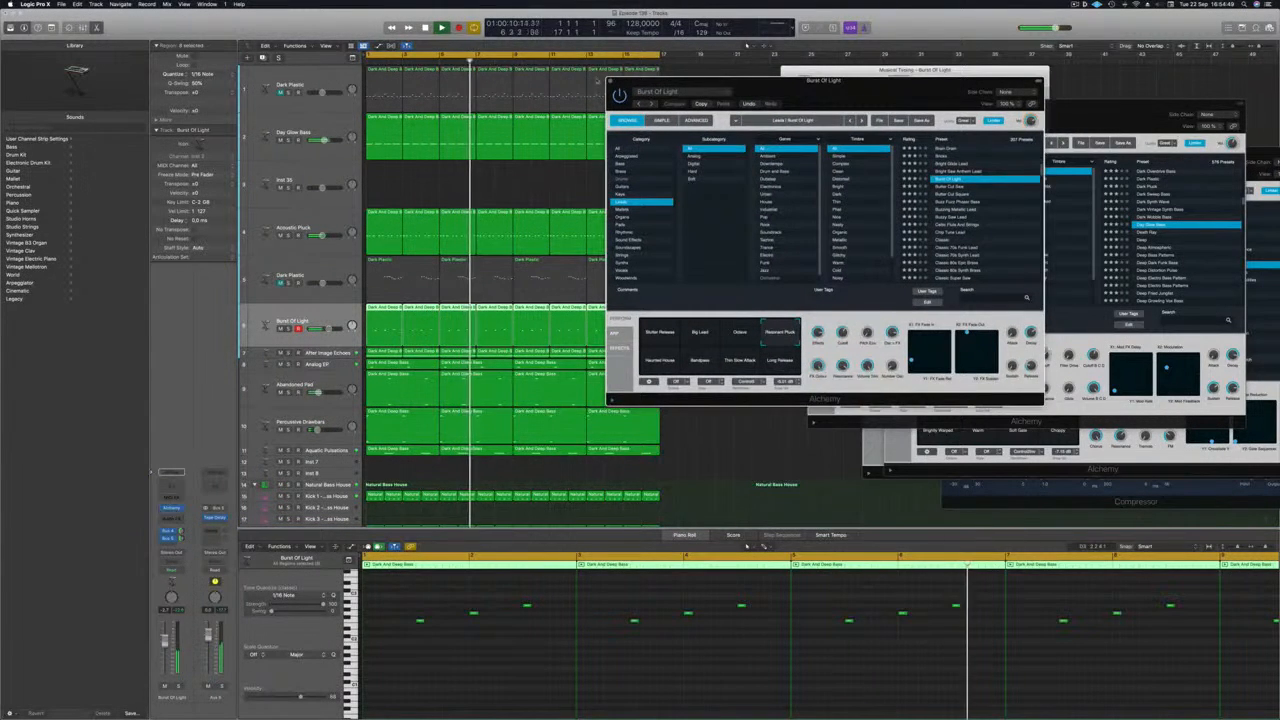
pyautogui.click(610, 81)
# Duplicate the Day Glow Bass track and copy its first region onto the new track
pyautogui.click(315, 135)
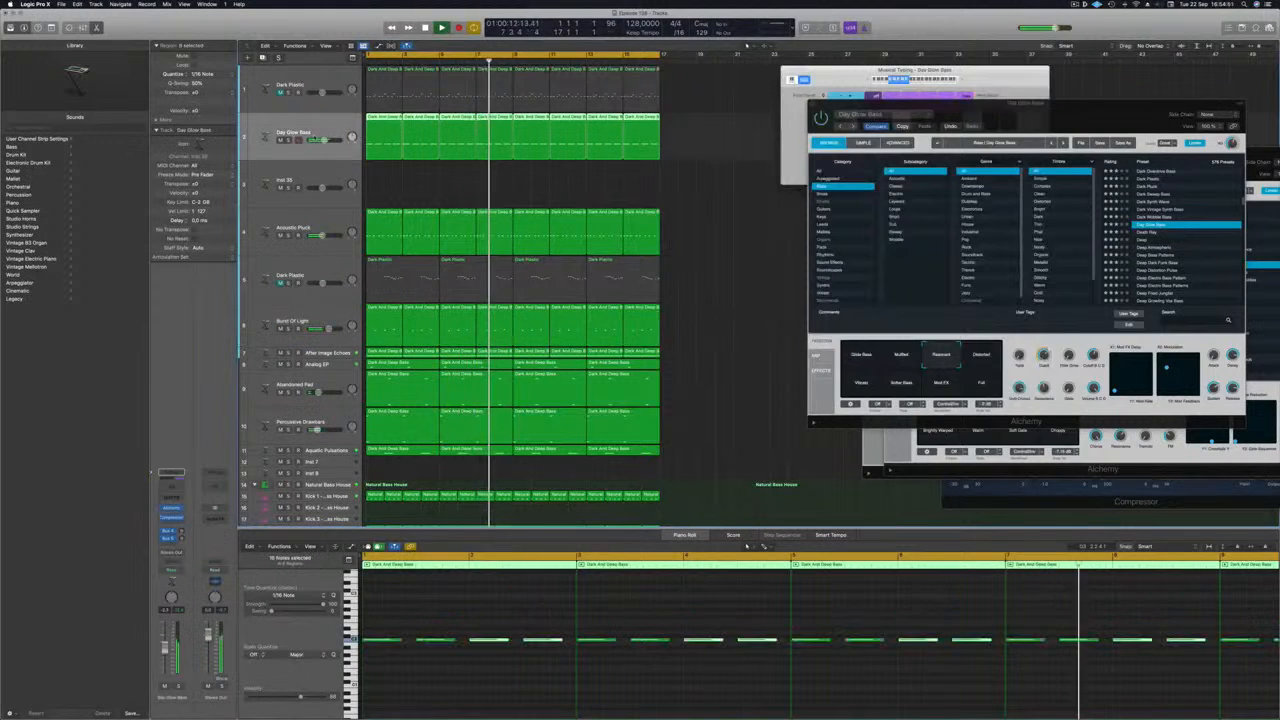
pyautogui.press('super+d')
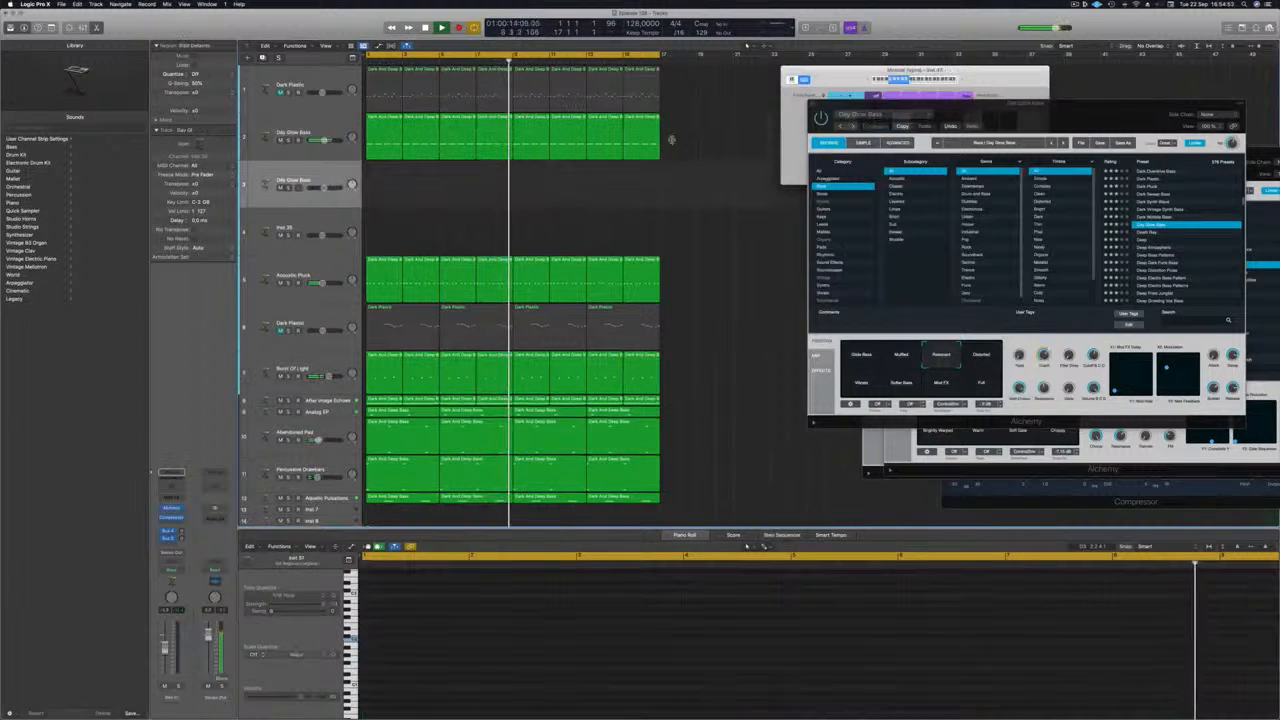
pyautogui.moveTo(373, 120); pyautogui.dragTo(372, 185)
# Shorten the four notes in the copied bass region, shift them slightly later, and play the result
pyautogui.moveTo(394, 623); pyautogui.dragTo(540, 666)
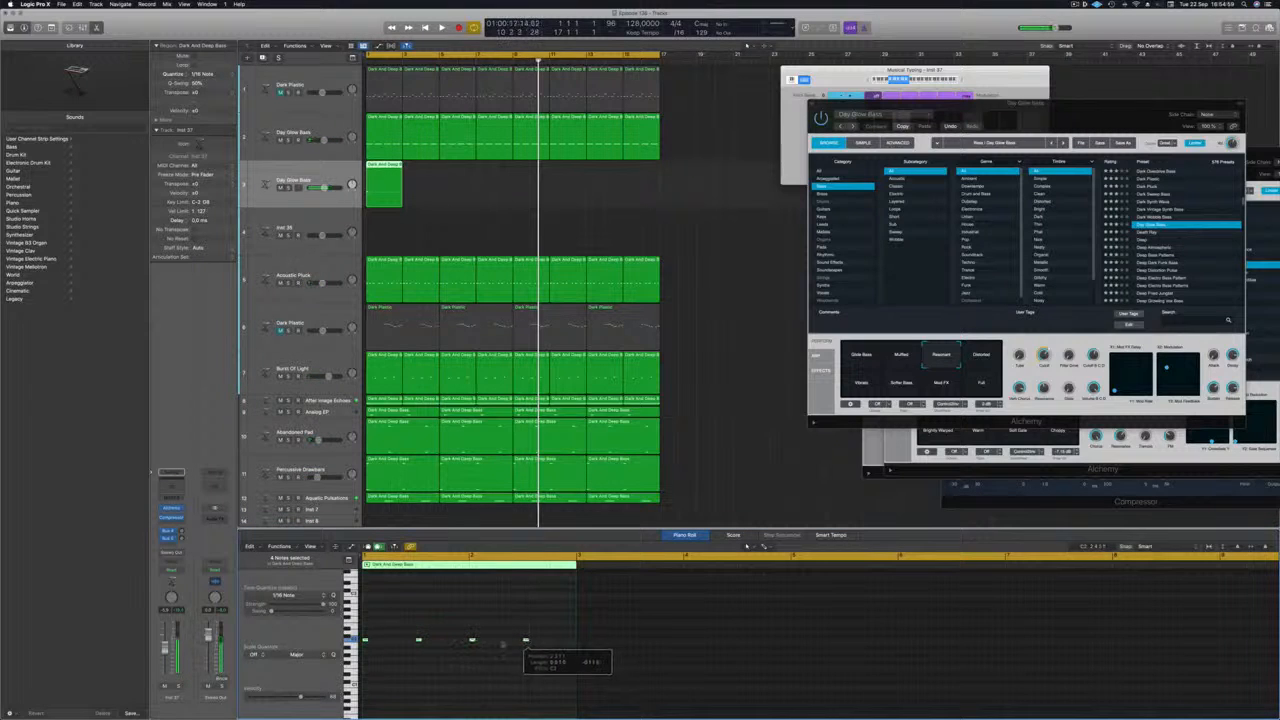
pyautogui.moveTo(368, 642); pyautogui.dragTo(387, 643)
pyautogui.press('space')
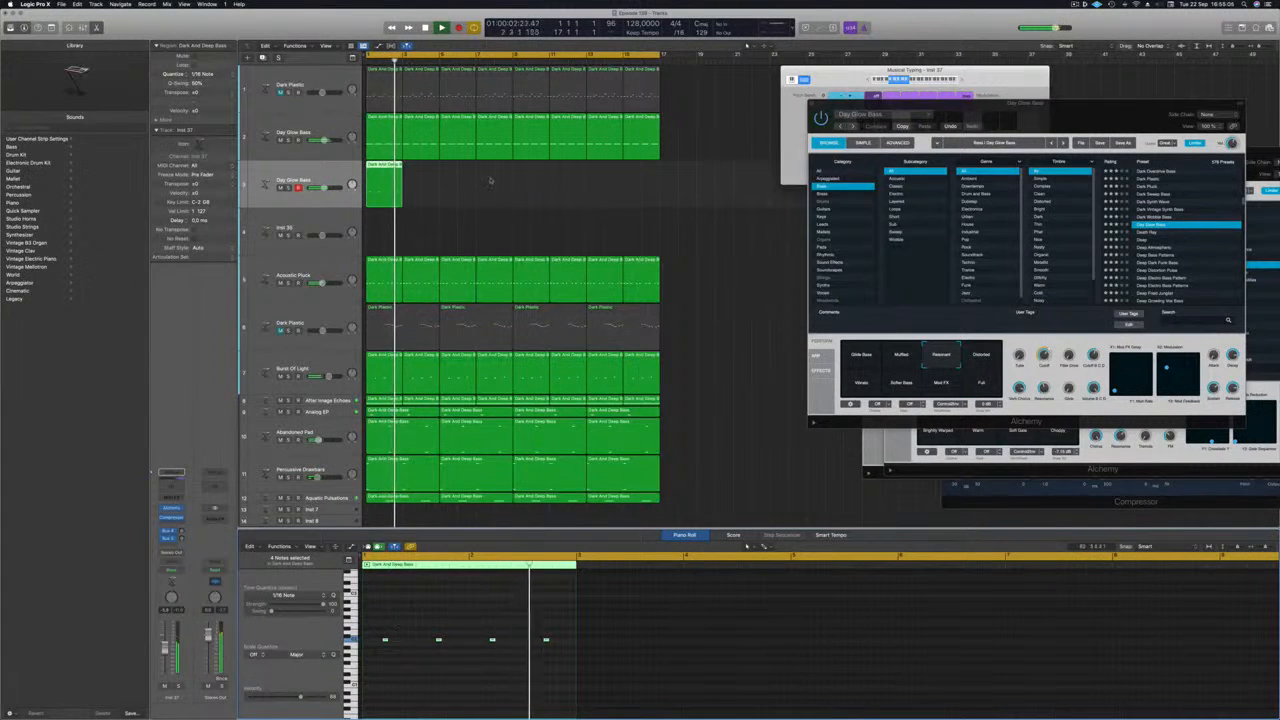
# Repeat the edited bass region along the new track up to bar 17 and play from the start
pyautogui.moveTo(384, 174); pyautogui.dragTo(460, 179)
pyautogui.moveTo(385, 193)
pyautogui.mouseDown()
pyautogui.moveTo(521, 179)
pyautogui.moveTo(382, 175)
pyautogui.mouseUp()
pyautogui.press('Return')
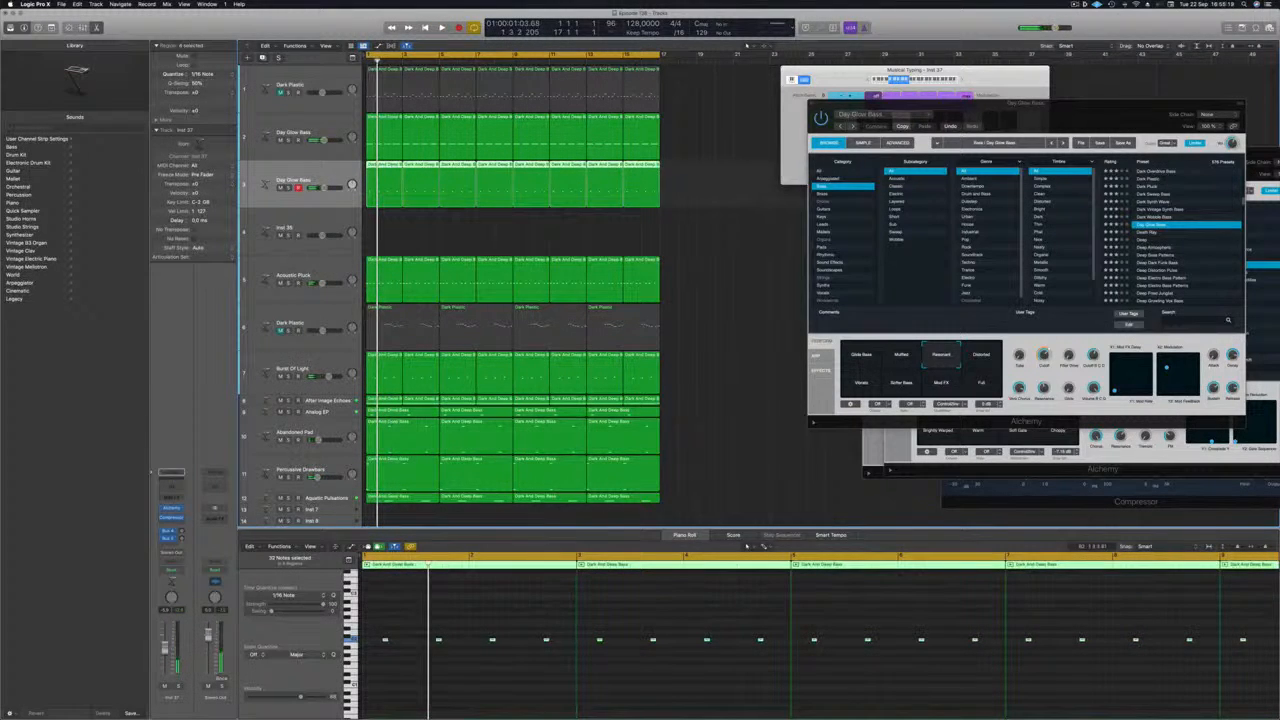
pyautogui.click(421, 669)
pyautogui.press('space')
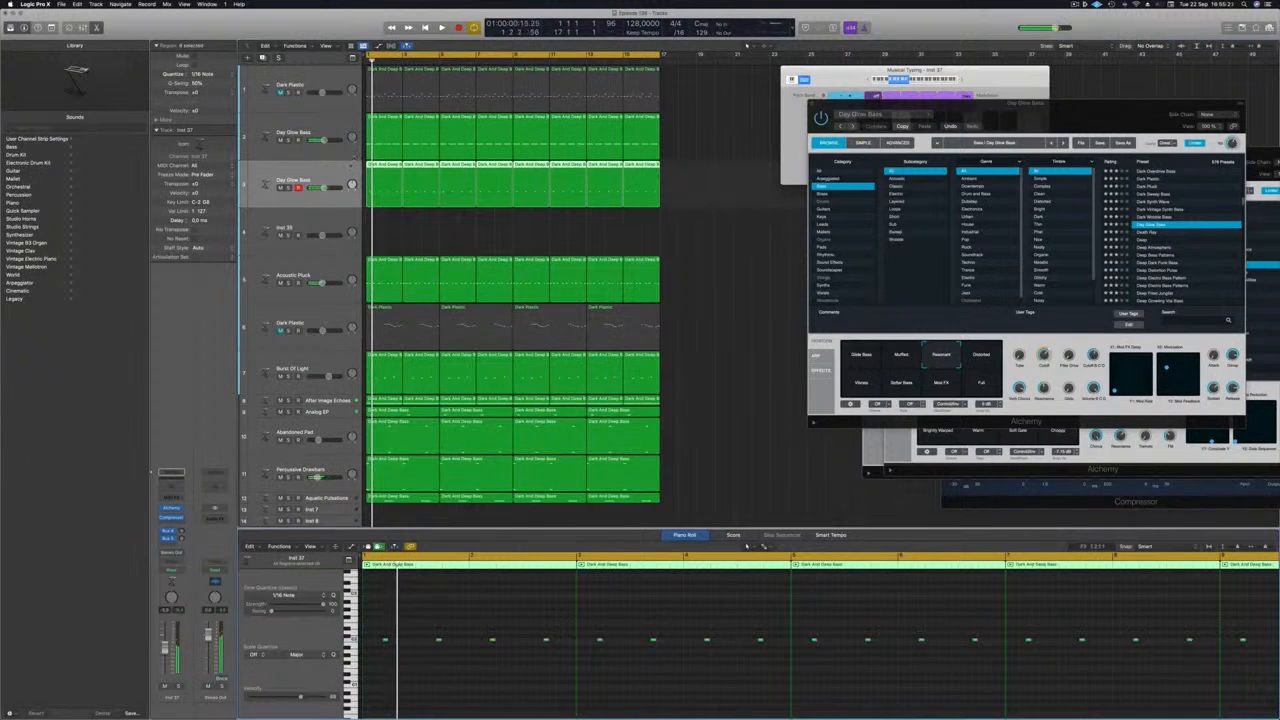
# Open Alchemy on the duplicated bass track, move its window, and load the Deep Bass Patterns preset
pyautogui.click(342, 172)
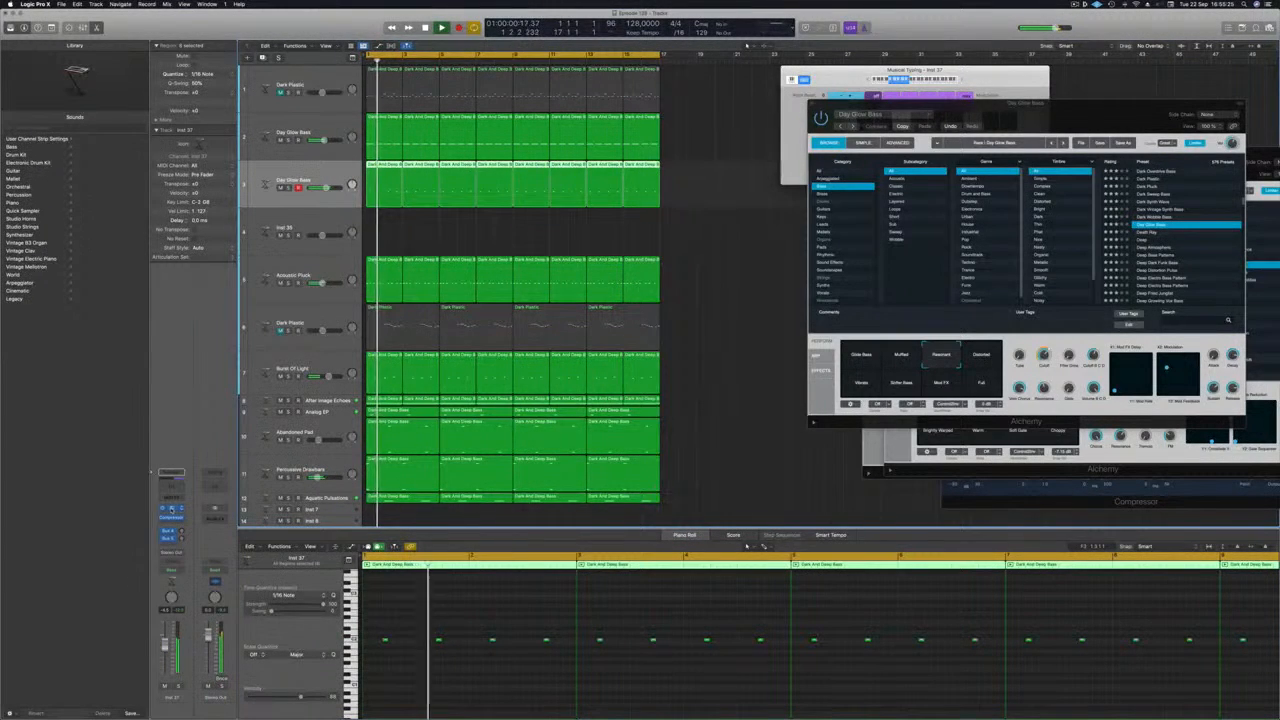
pyautogui.press('space')
pyautogui.moveTo(672, 122); pyautogui.dragTo(689, 190)
pyautogui.click(747, 546)
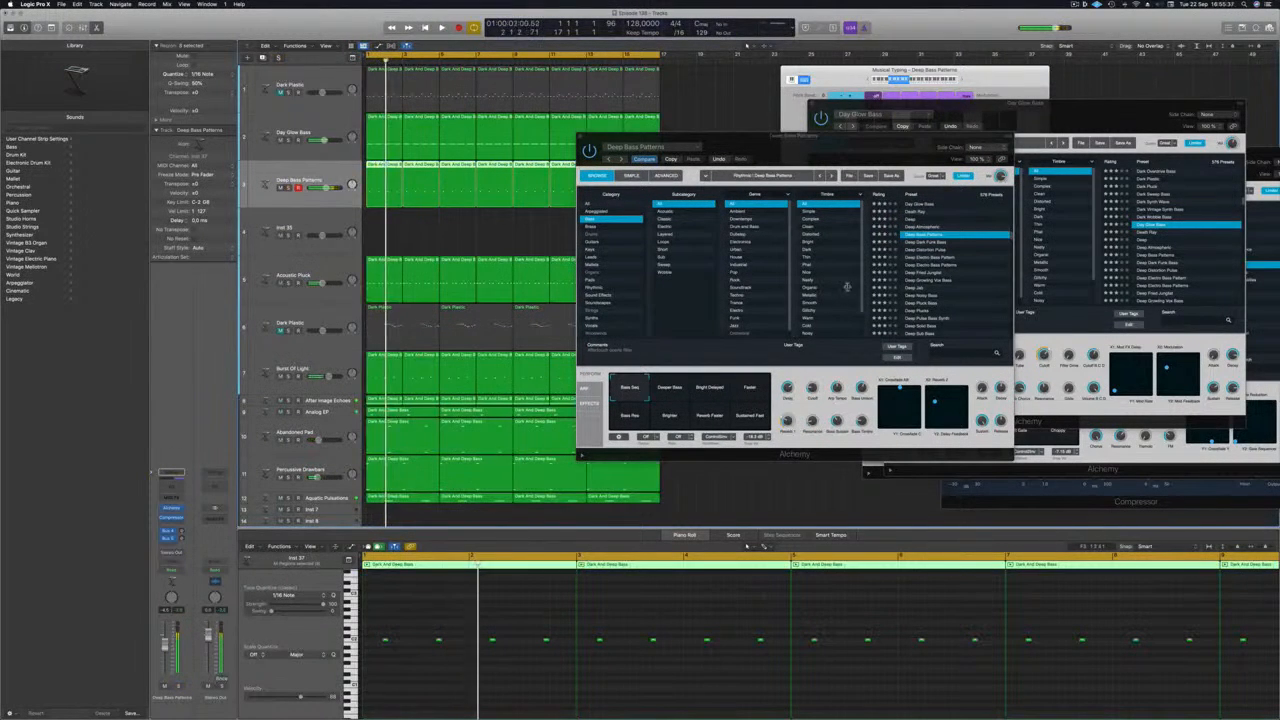
# Try the Deep Distortion Pulse bass preset and compare several of its snapshots
pyautogui.click(939, 251)
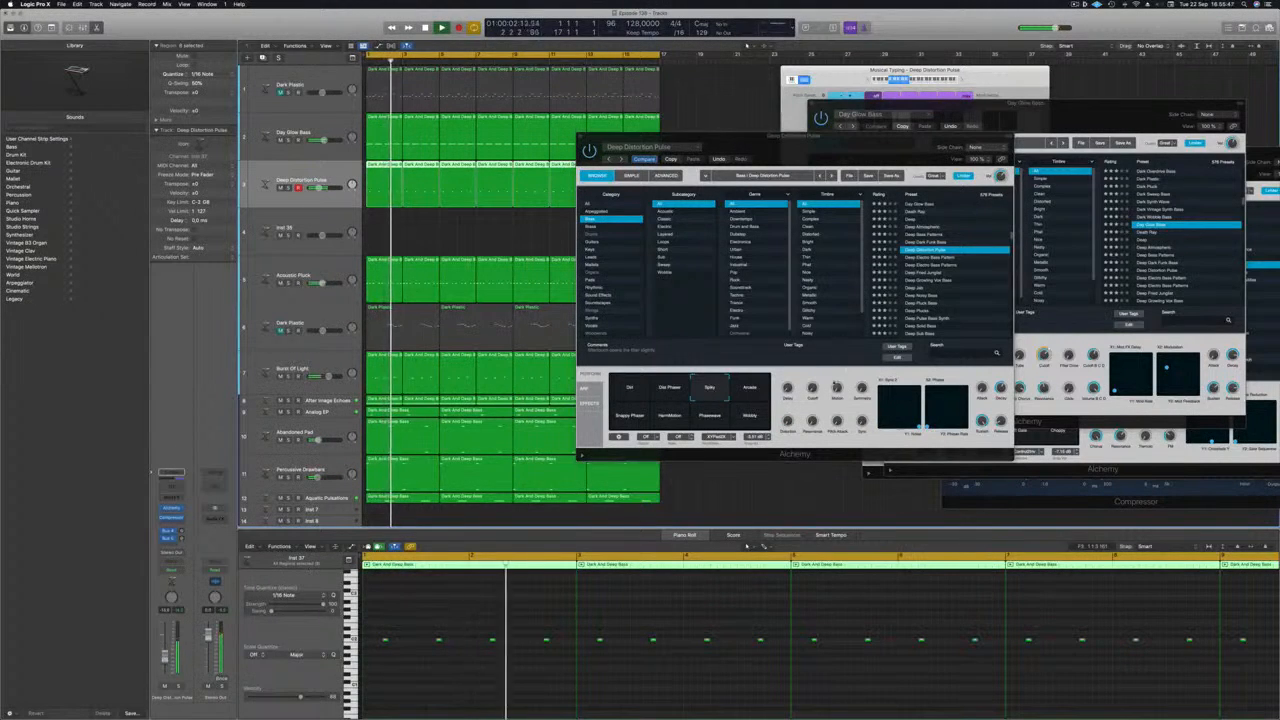
pyautogui.click(751, 392)
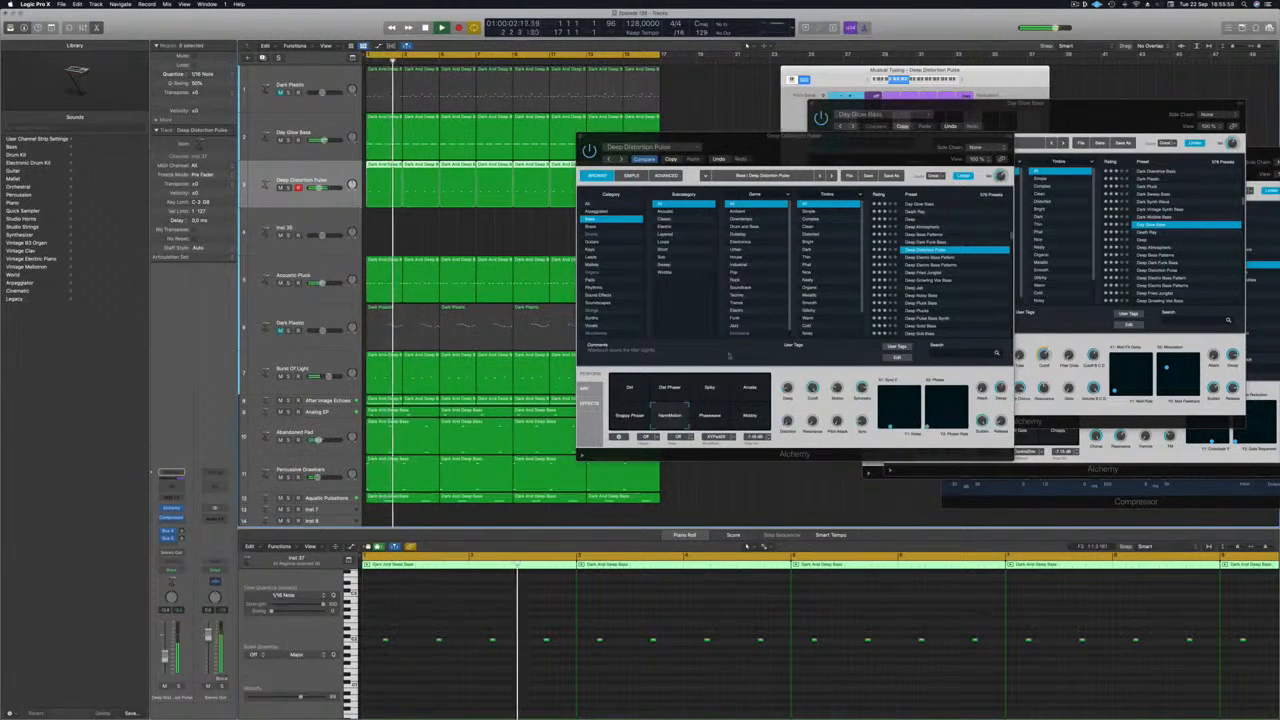
pyautogui.click(709, 420)
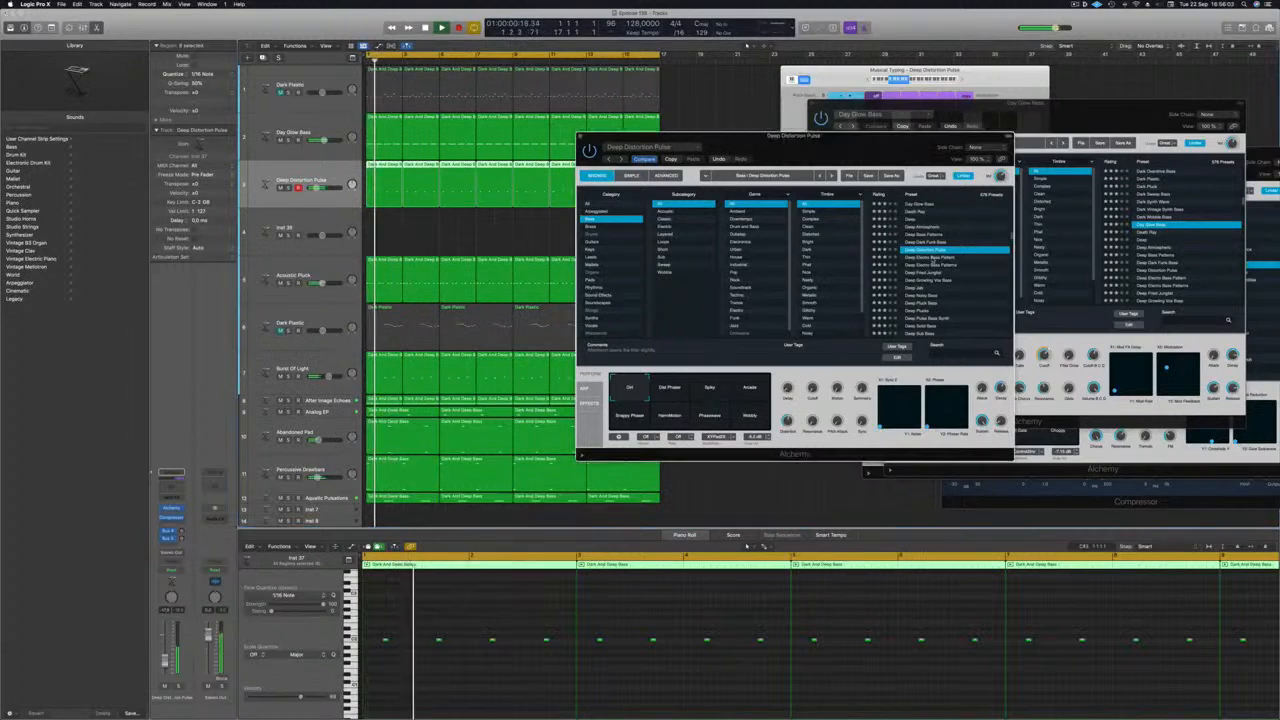
# Audition the Deep Electro Bass Pattern, Deep Fried Junglist and Deep Jab presets on the duplicated bass track
pyautogui.click(933, 258)
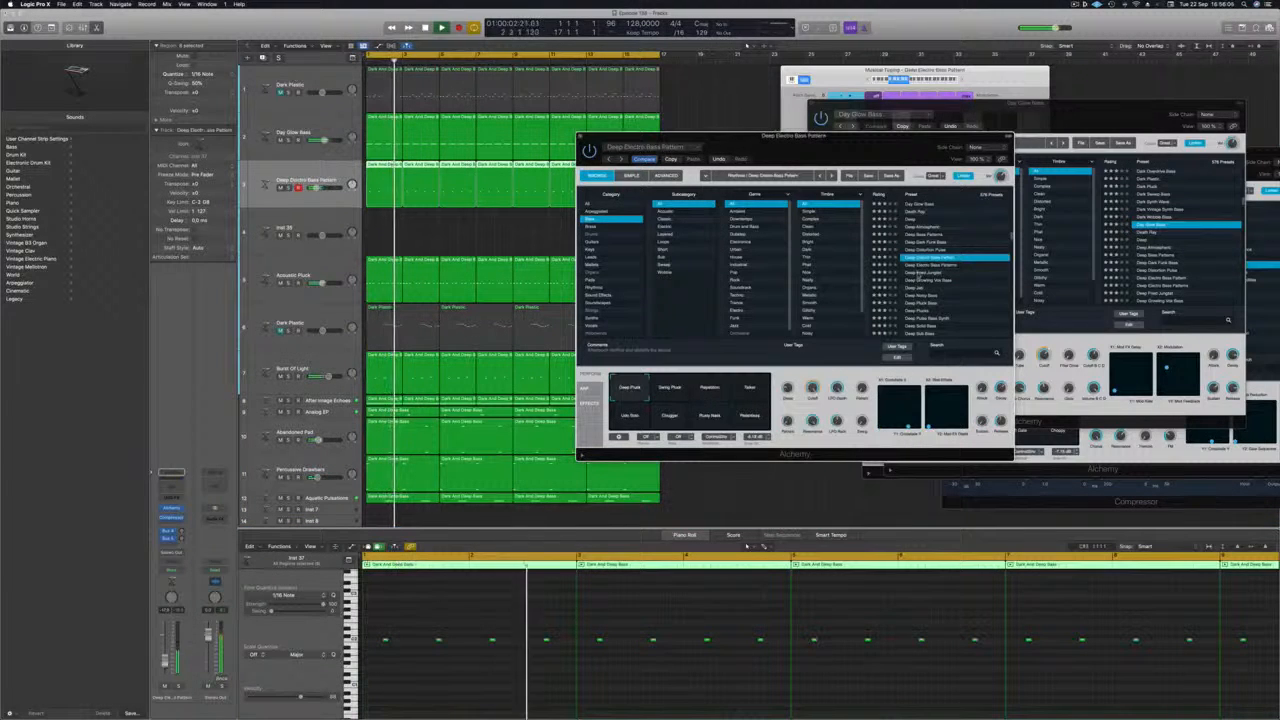
pyautogui.click(920, 273)
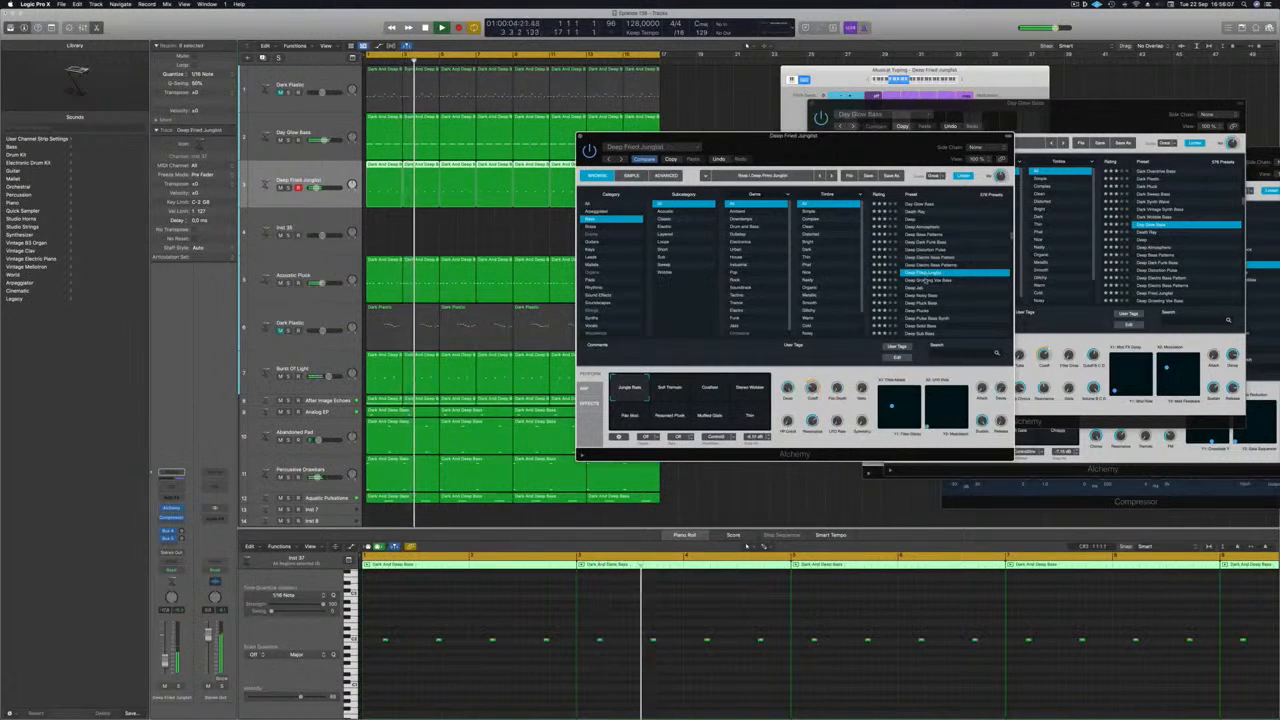
pyautogui.click(917, 289)
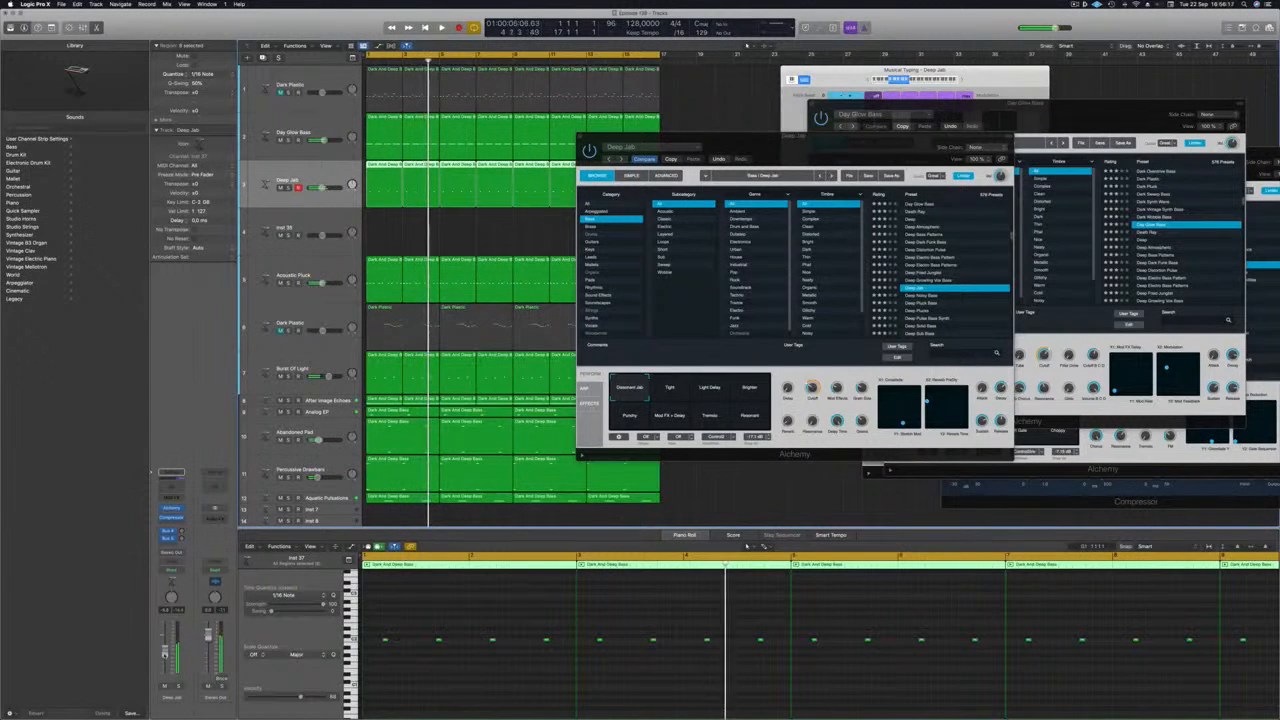
# Compare Deep Jab soloed and in the full mix, and try the Deep Noisy Bass preset
pyautogui.press('Return')
pyautogui.click(178, 687)
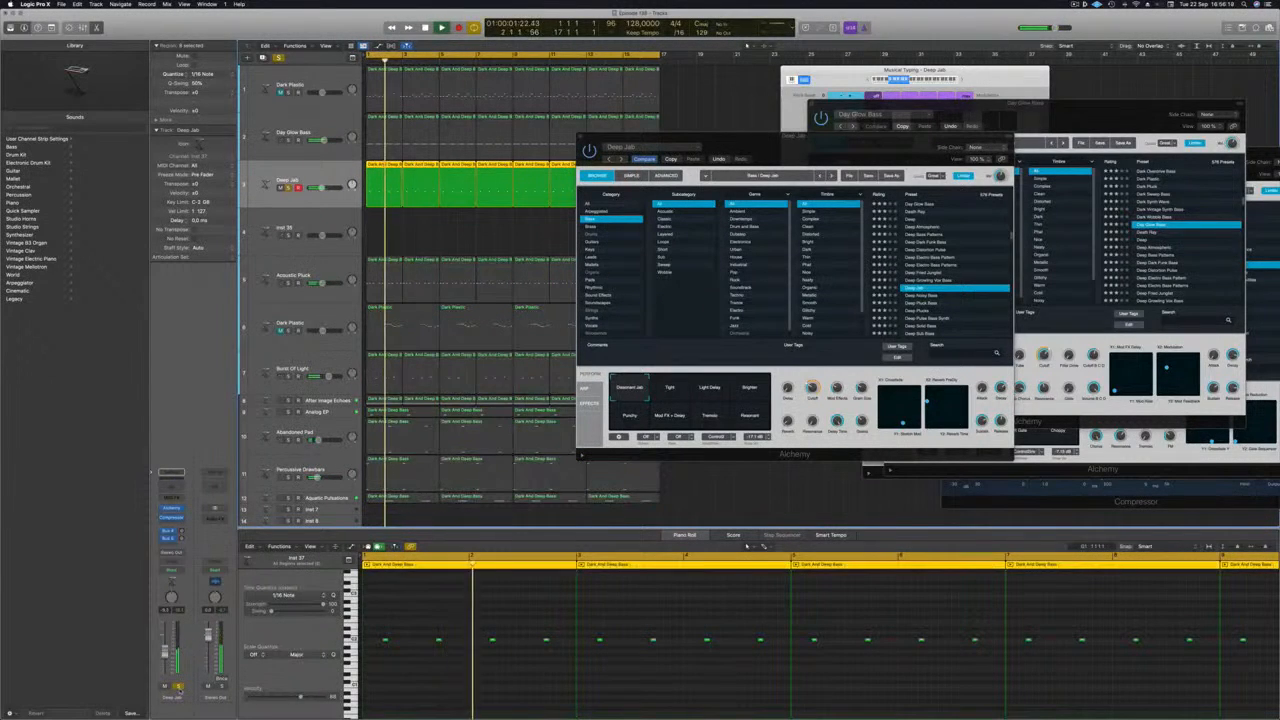
pyautogui.click(178, 687)
pyautogui.press('Return')
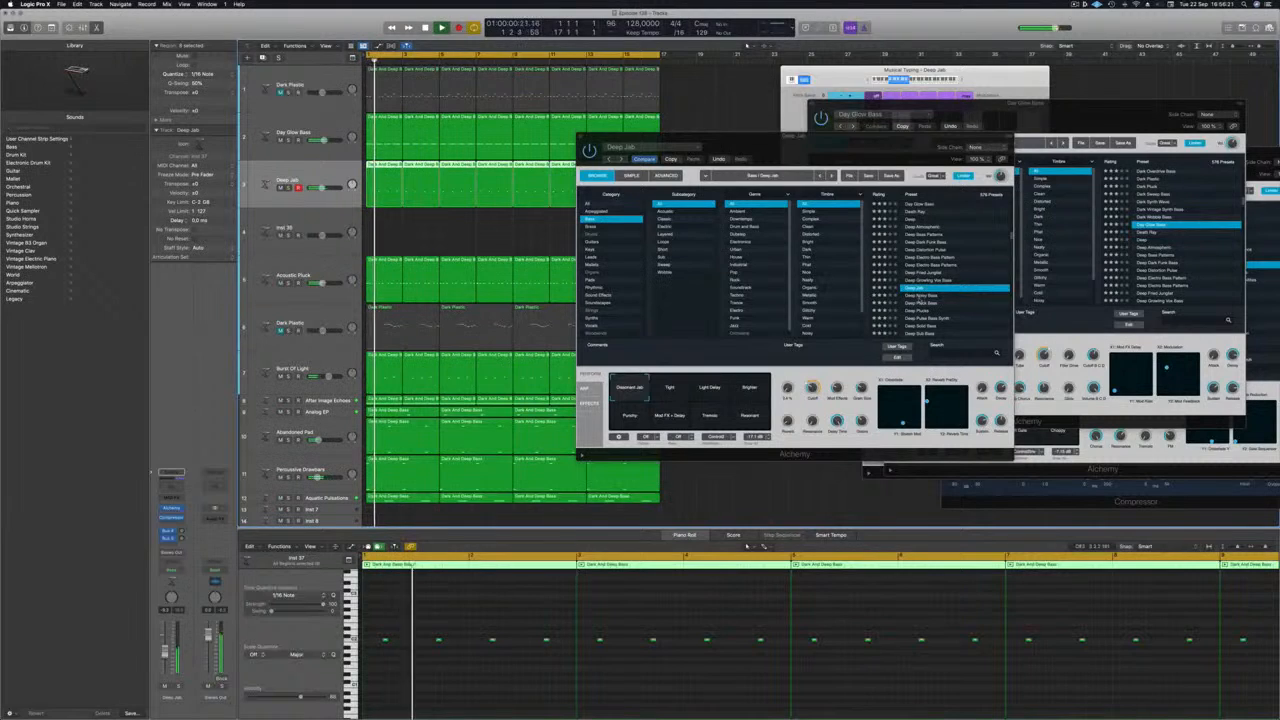
pyautogui.press('Down')
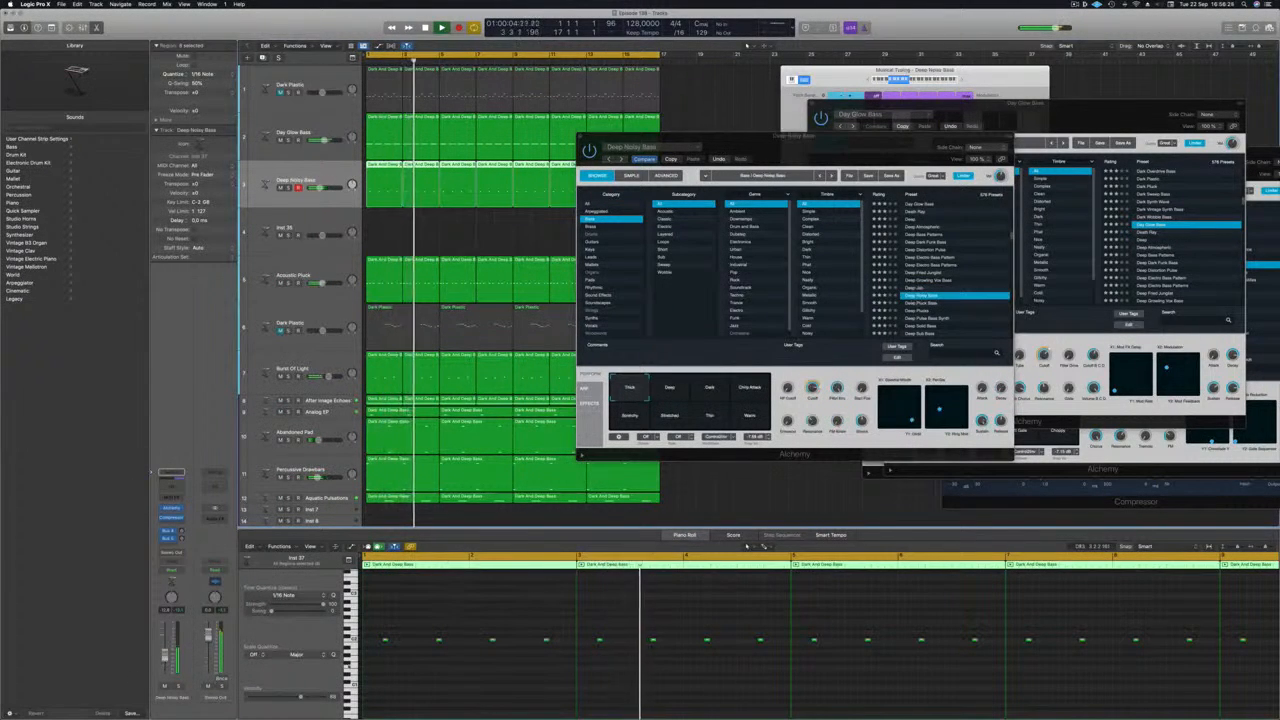
# Copy all the notes in the duplicated bass regions slightly earlier to form note pairs, and replay from the start
pyautogui.scroll(5, 418, 664)
pyautogui.hscroll(-3, 460, 668)
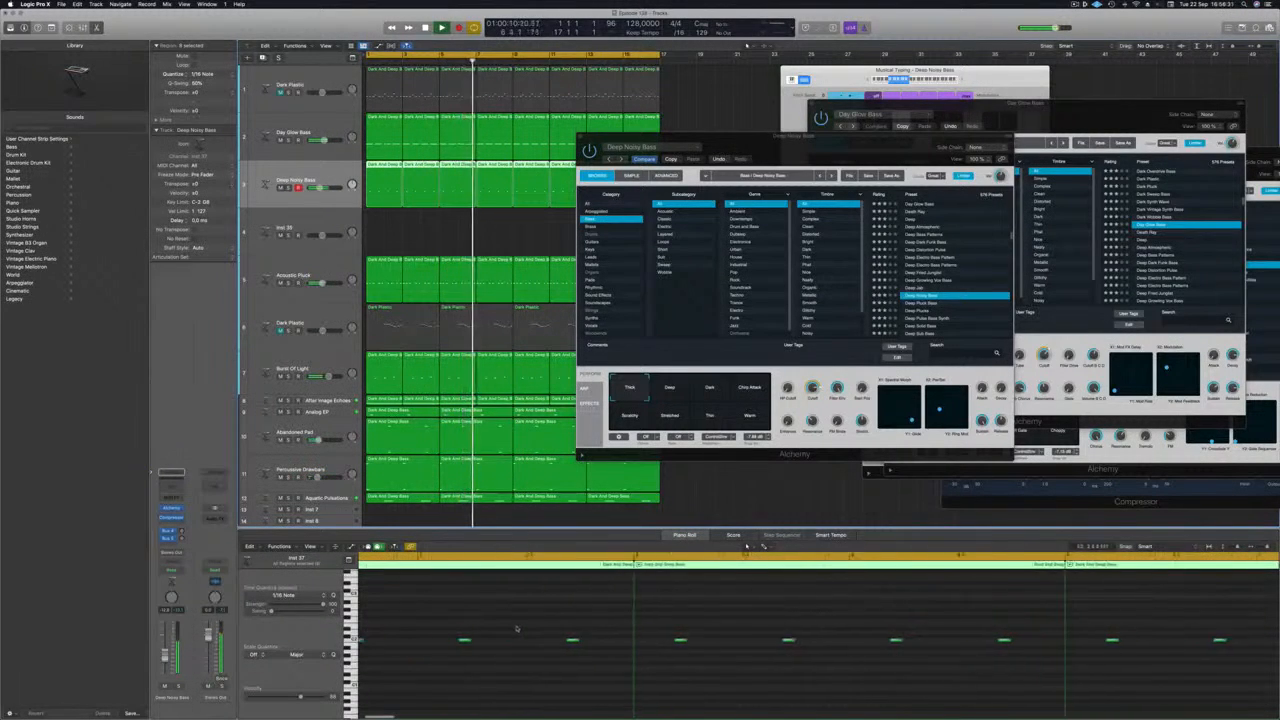
pyautogui.click(470, 674)
pyautogui.press('super+a')
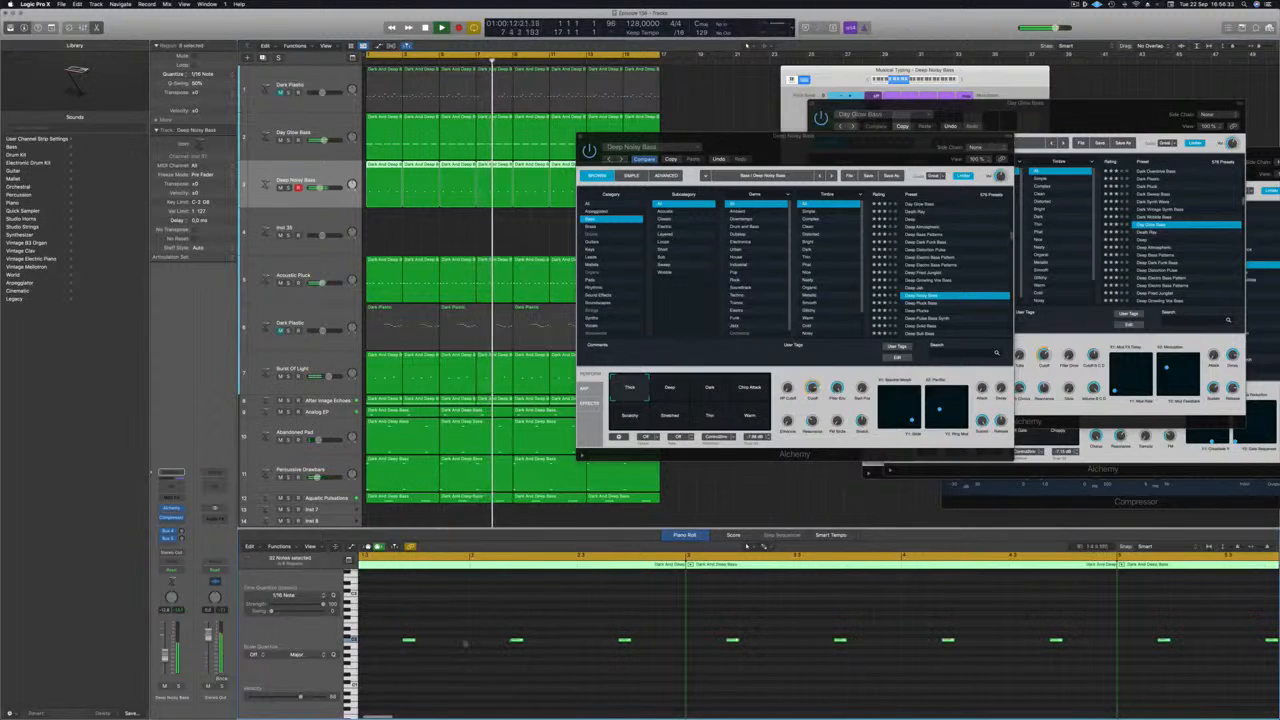
pyautogui.moveTo(405, 642); pyautogui.dragTo(384, 642)
pyautogui.scroll(-10, 407, 619)
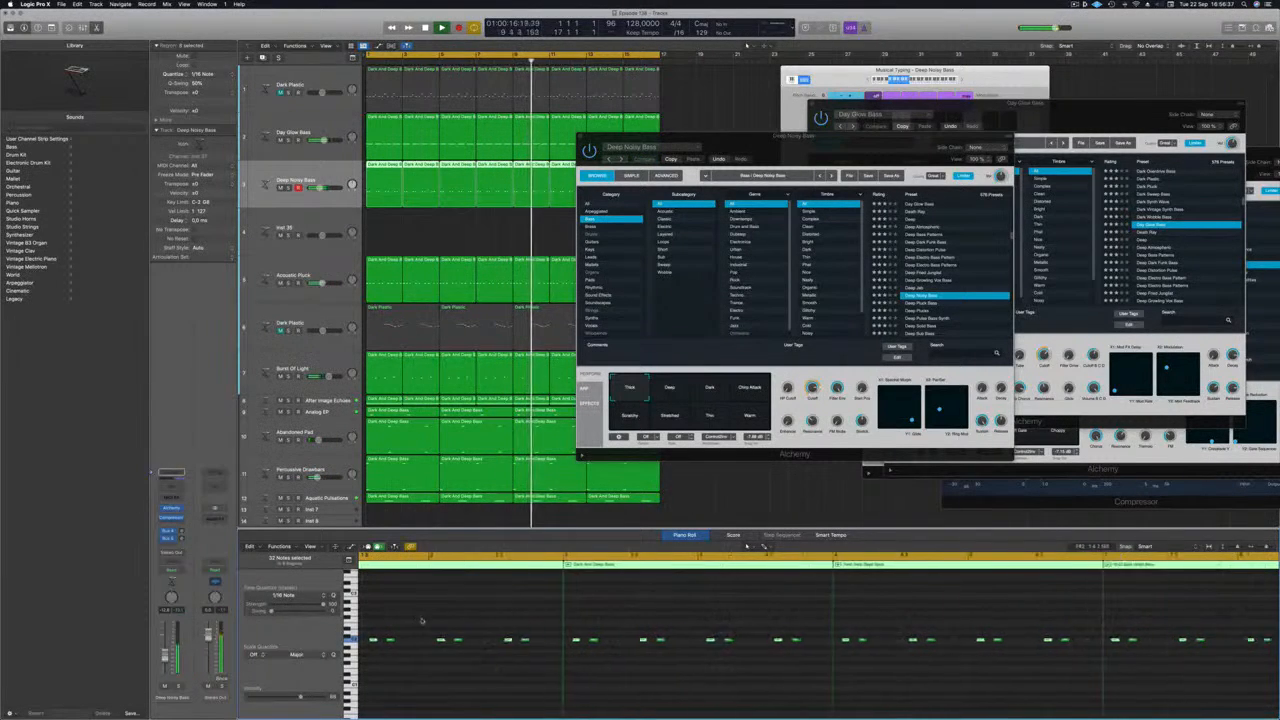
pyautogui.scroll(1, 503, 620)
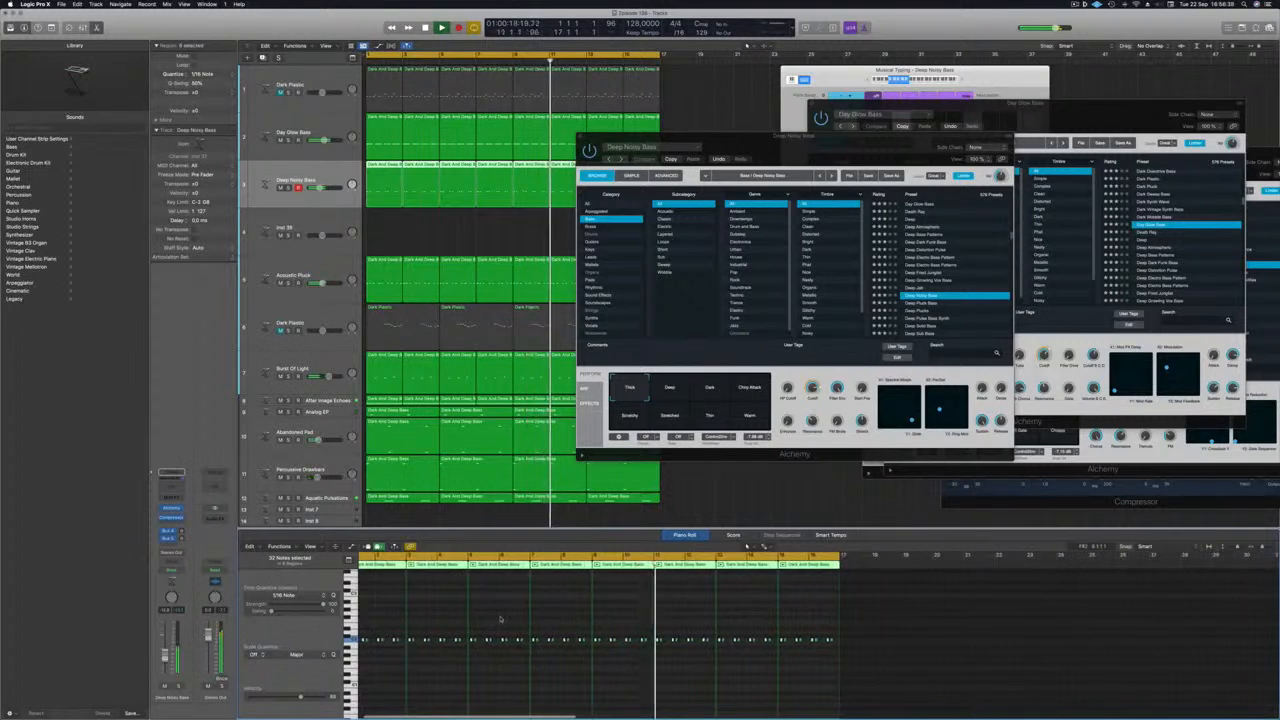
pyautogui.press('Return')
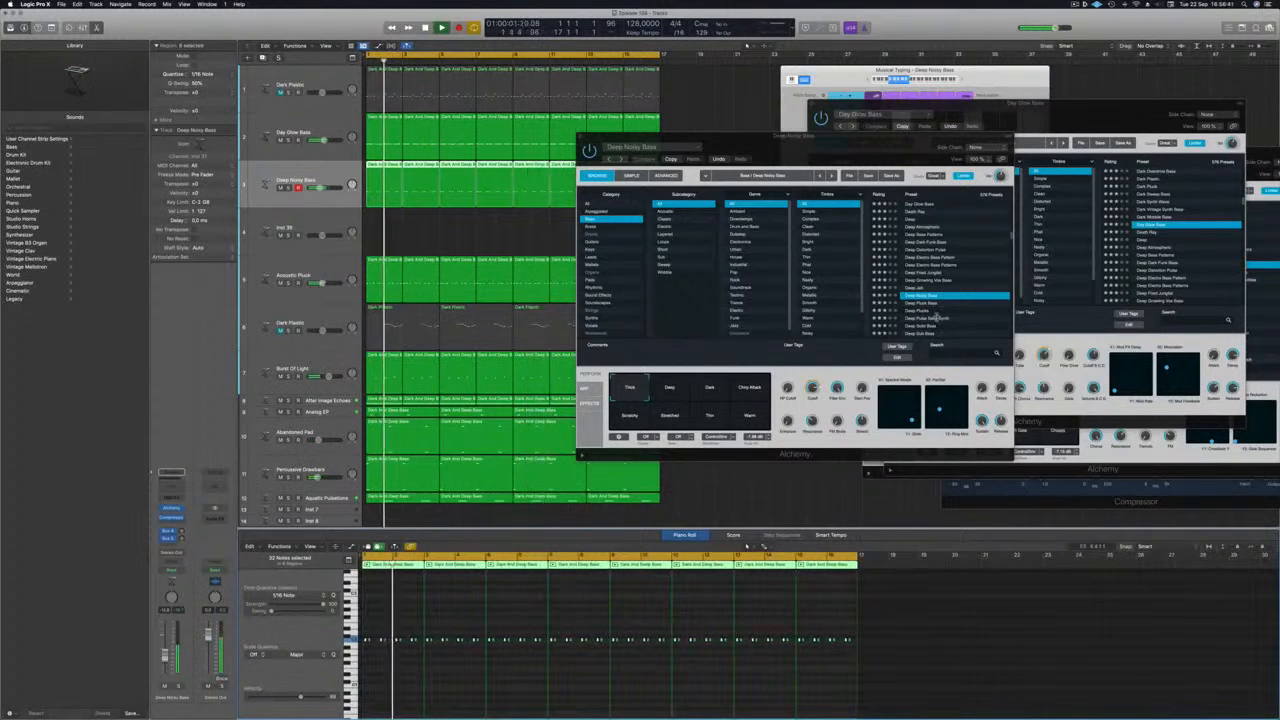
# Load the Deep Pluck Bass preset, adjust the track's volume slightly, and compare it soloed and in the mix
pyautogui.click(908, 303)
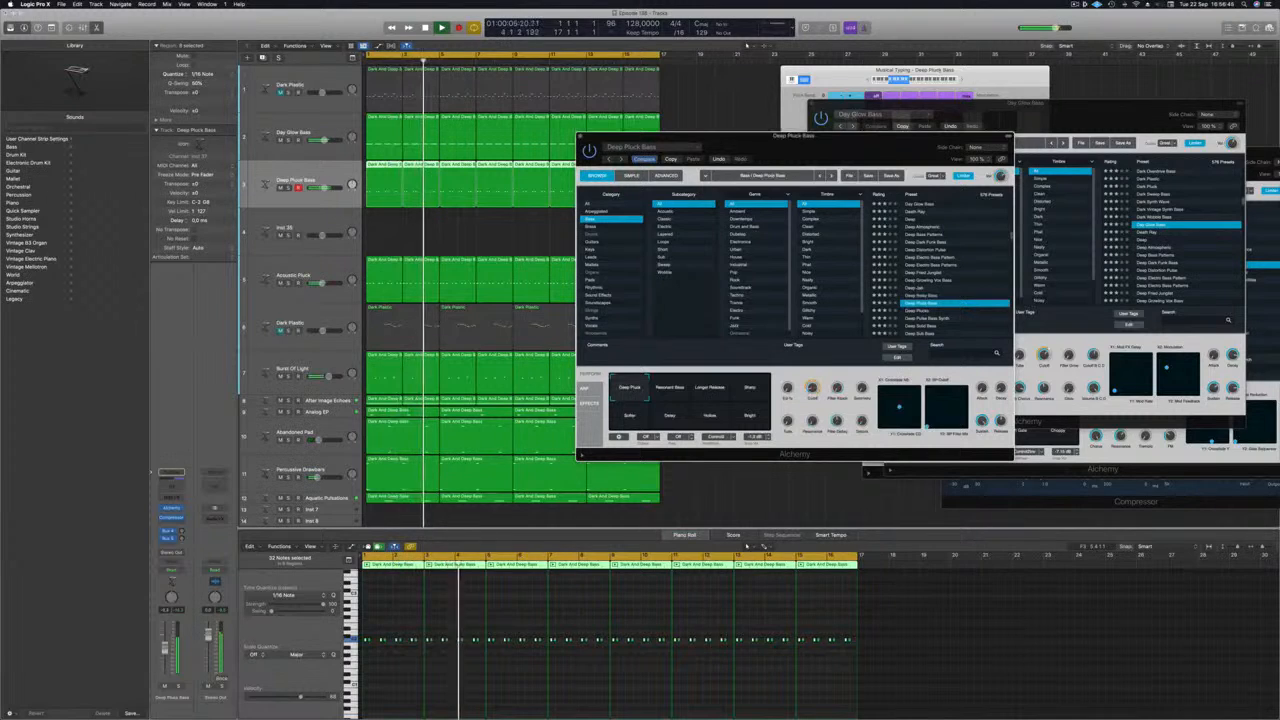
pyautogui.moveTo(165, 652); pyautogui.dragTo(165, 649)
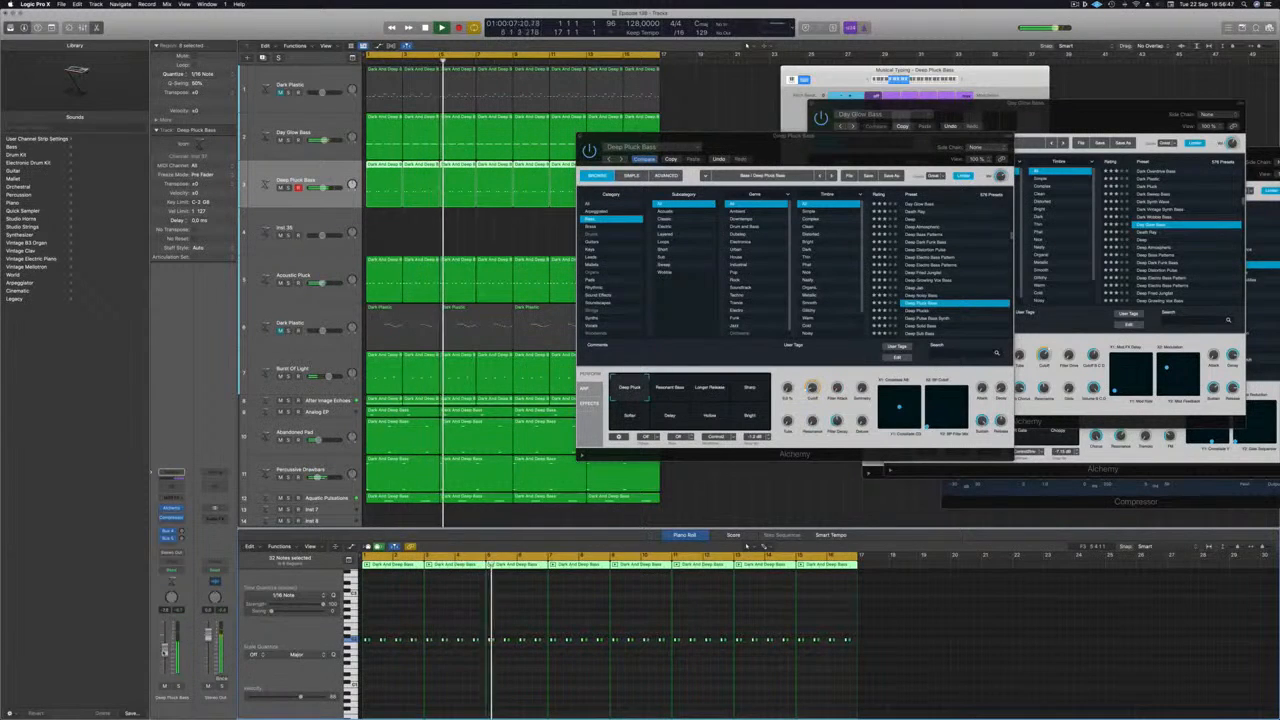
pyautogui.press('s')
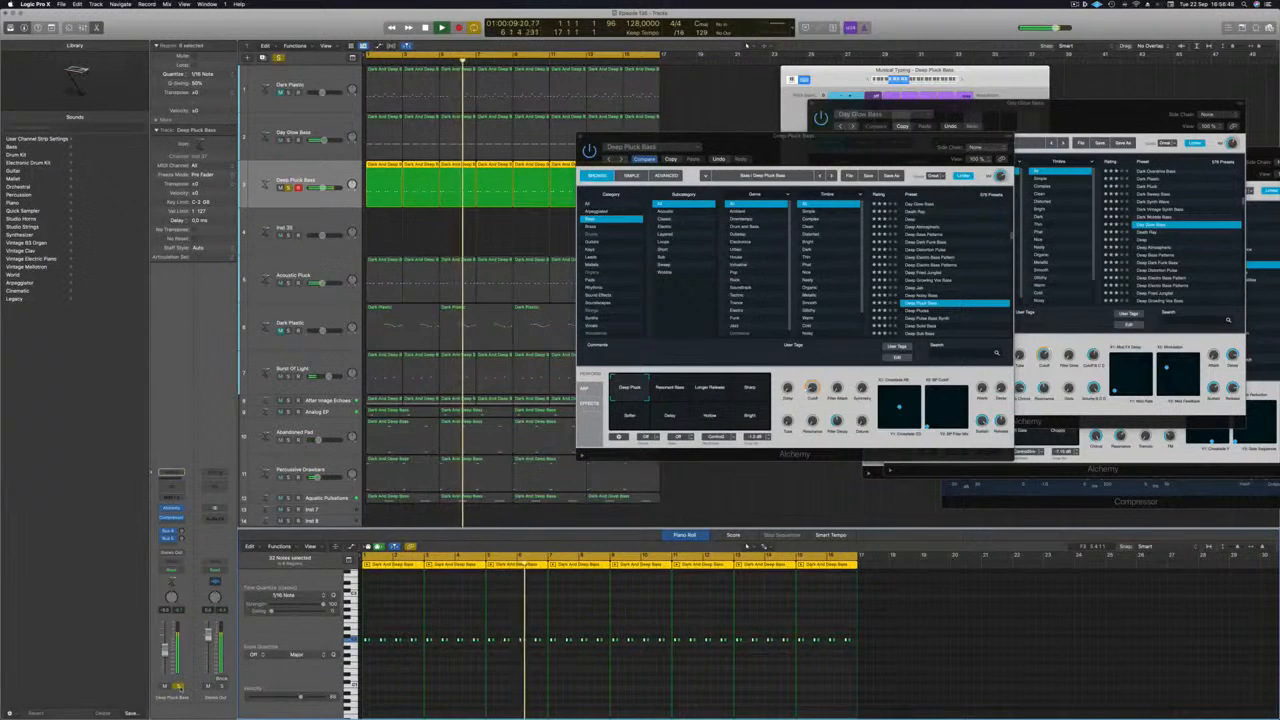
pyautogui.press('s')
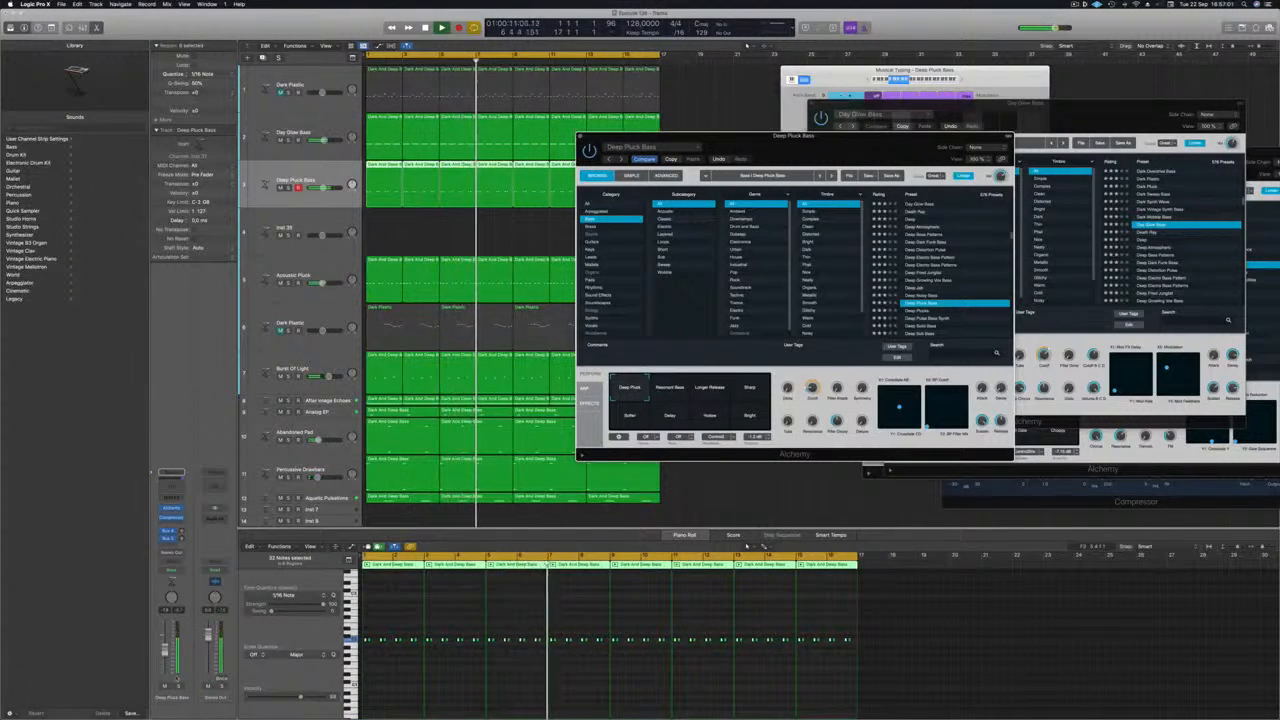
pyautogui.press('s')
pyautogui.press('s')
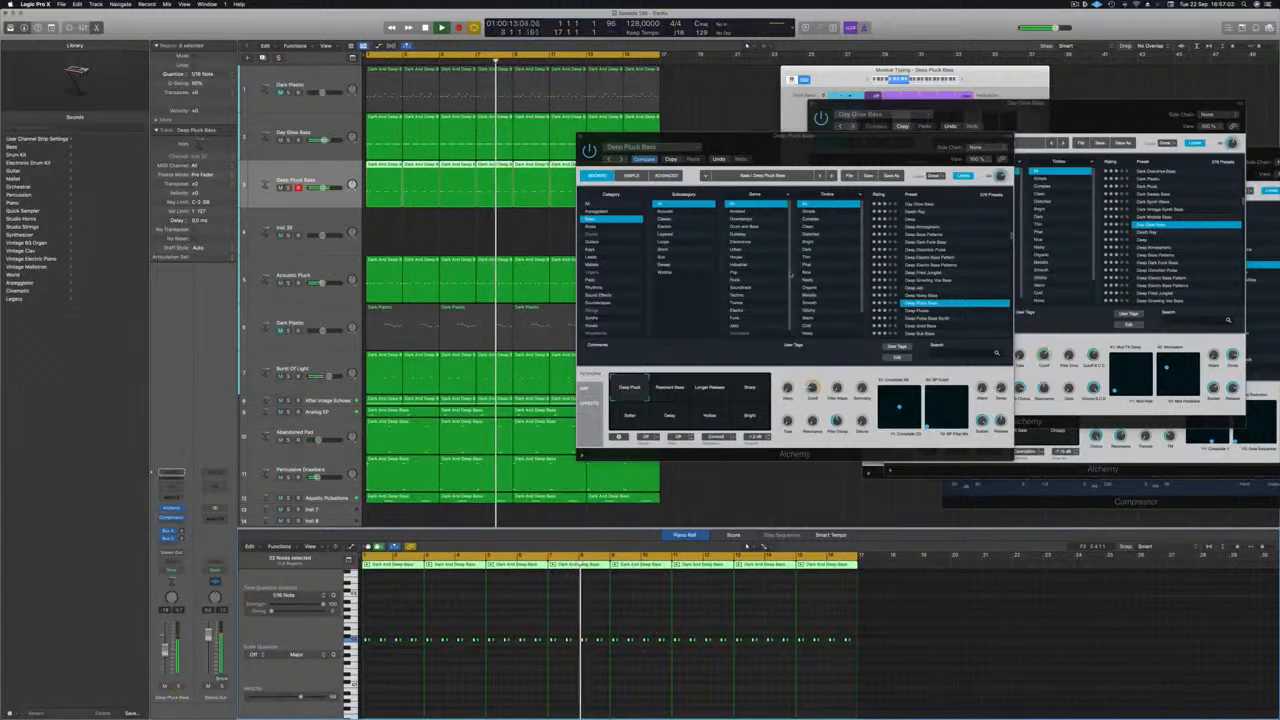
pyautogui.moveTo(930, 136); pyautogui.dragTo(1017, 147)
pyautogui.click(667, 147)
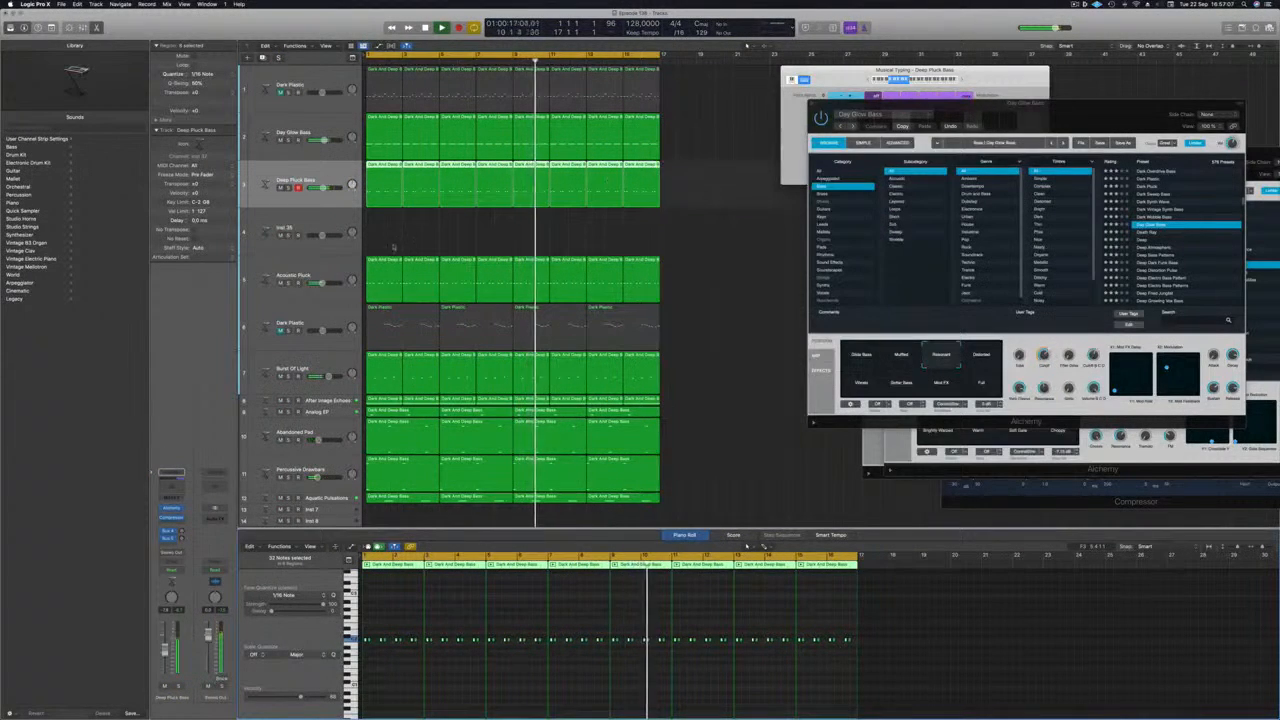
# Select the empty Inst 35 track below the basses, replay from the start, and open its Alchemy
pyautogui.click(419, 233)
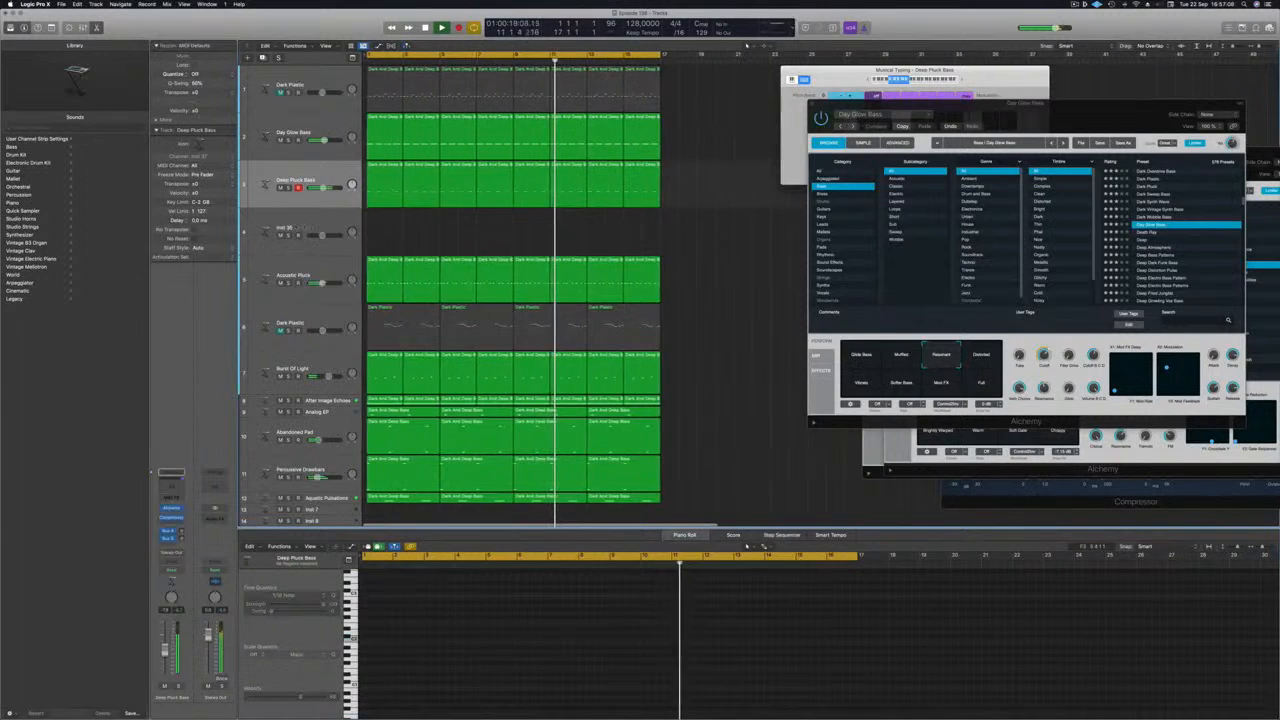
pyautogui.click(320, 228)
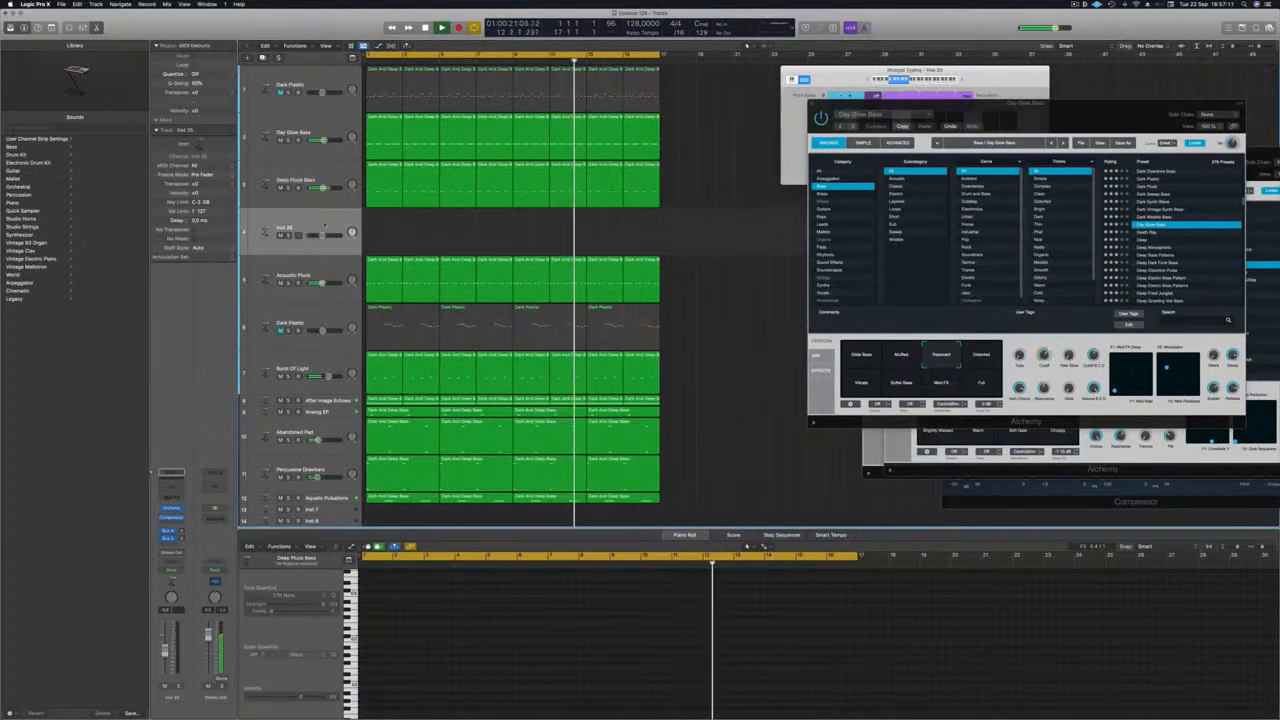
pyautogui.press('Return')
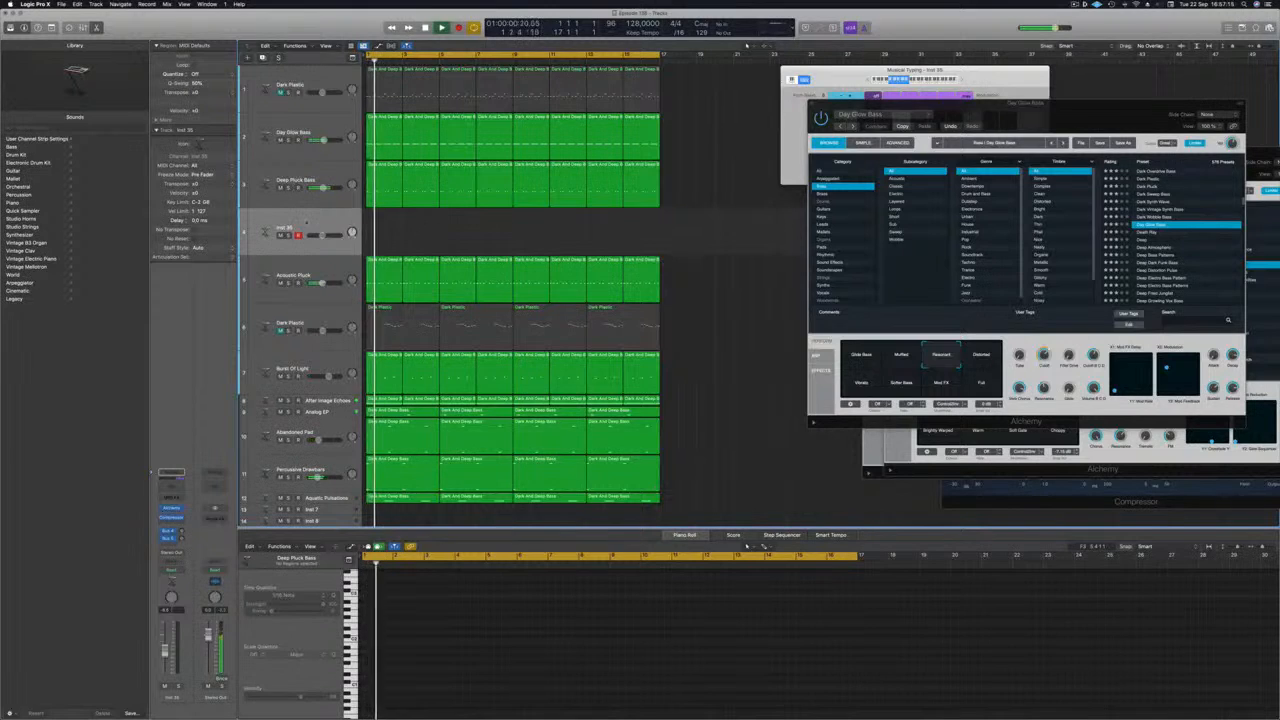
pyautogui.press('Return')
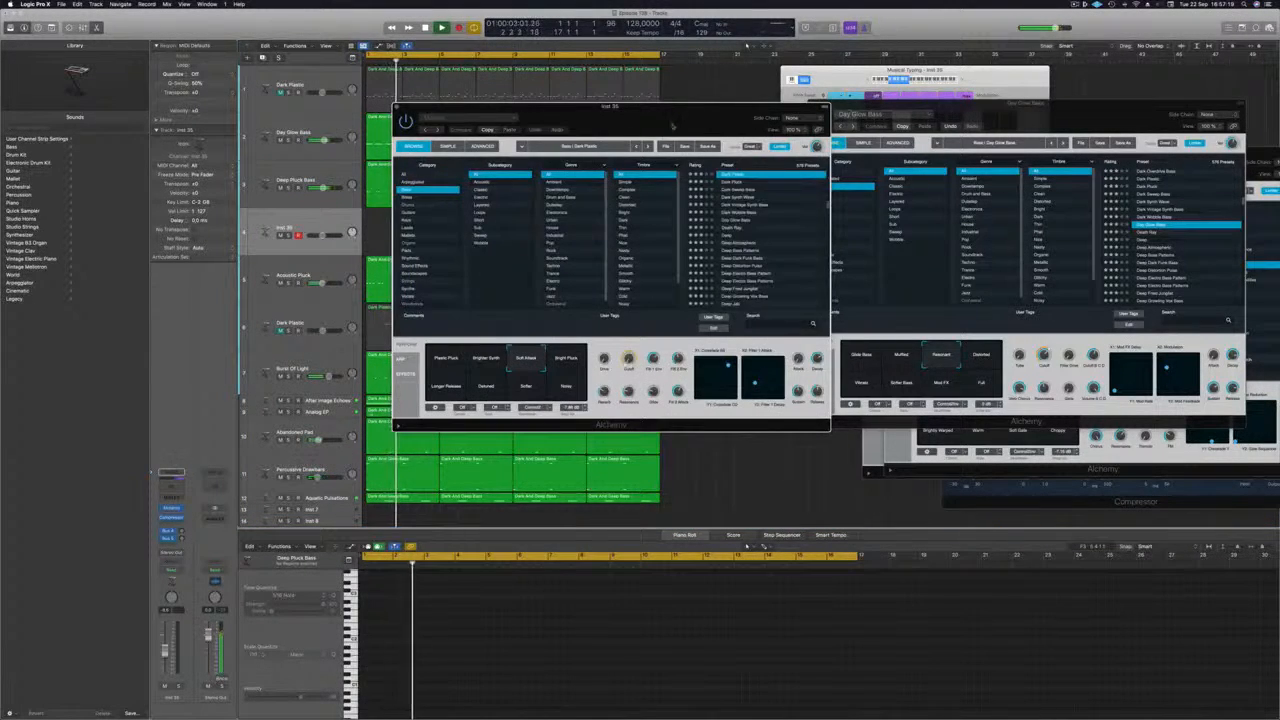
# Load the Retro Synth Bells preset from Alchemy's Leads category on the empty track
pyautogui.moveTo(672, 126); pyautogui.dragTo(758, 148)
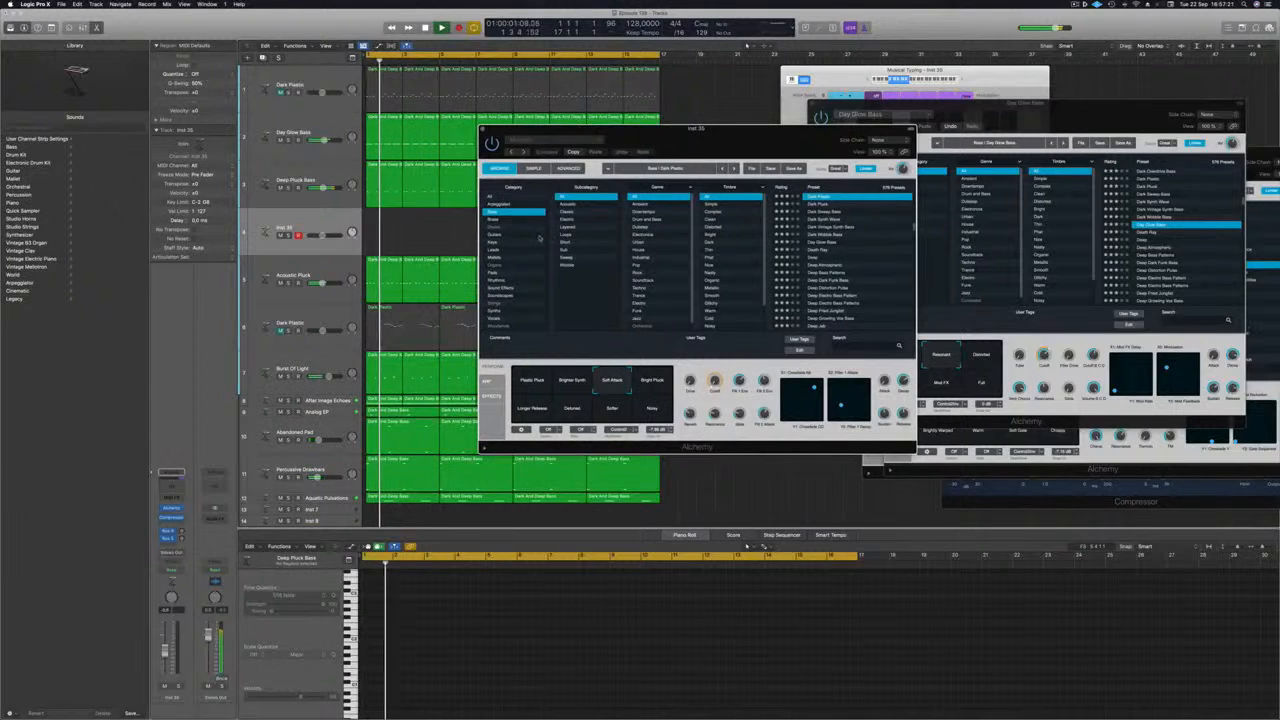
pyautogui.click(496, 248)
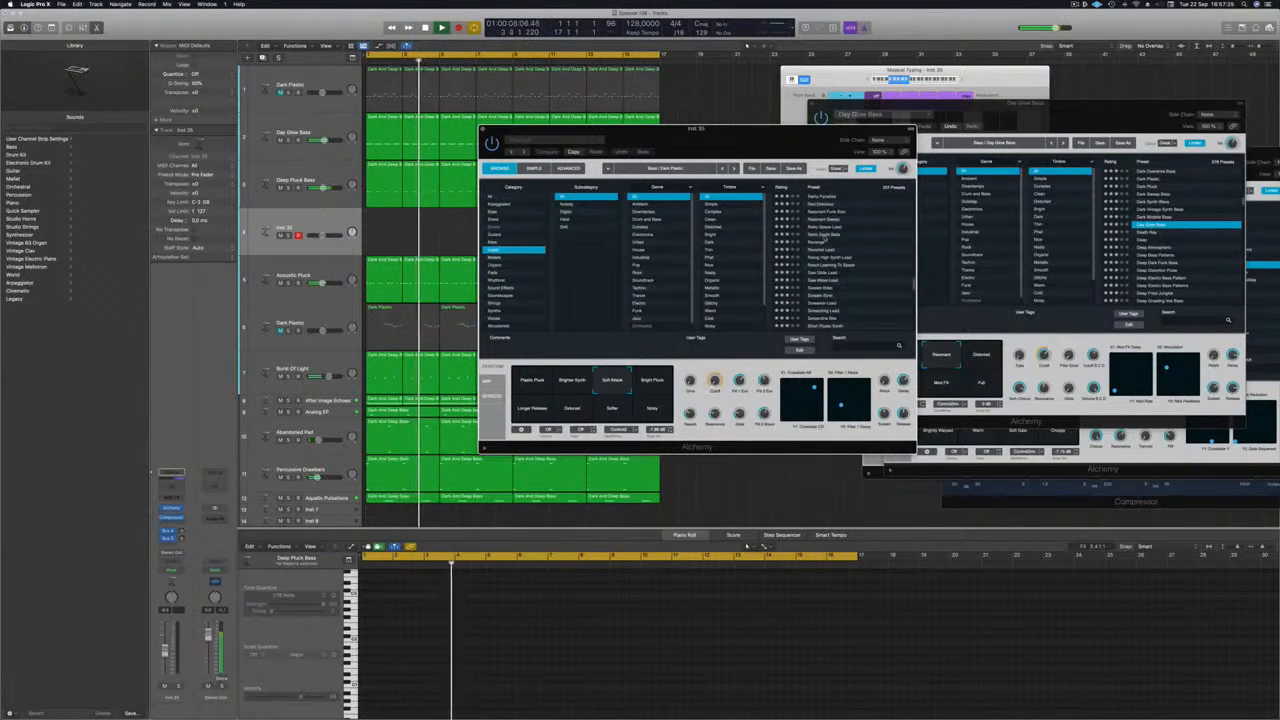
pyautogui.click(823, 235)
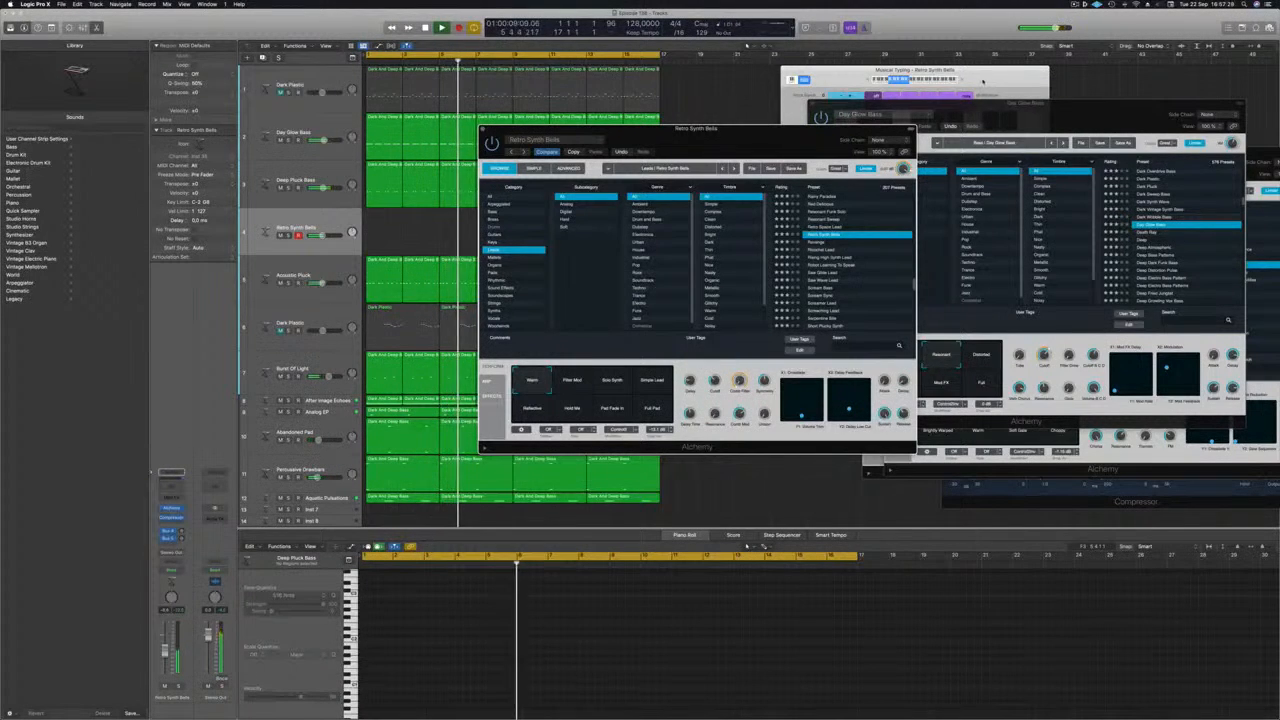
# Arrange the Musical Typing keyboard and Alchemy windows so both are accessible, and adjust the lead track's first bus send
pyautogui.click(983, 82)
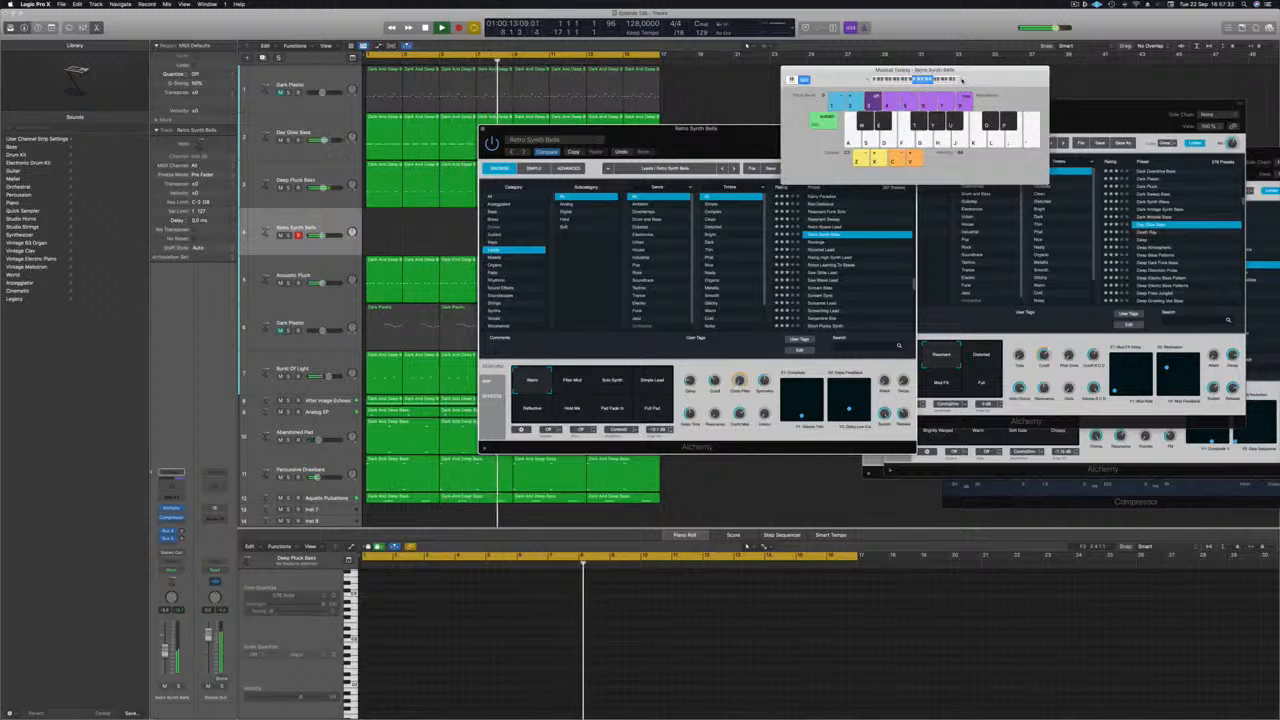
pyautogui.moveTo(835, 76); pyautogui.dragTo(955, 72)
pyautogui.moveTo(740, 149); pyautogui.dragTo(750, 217)
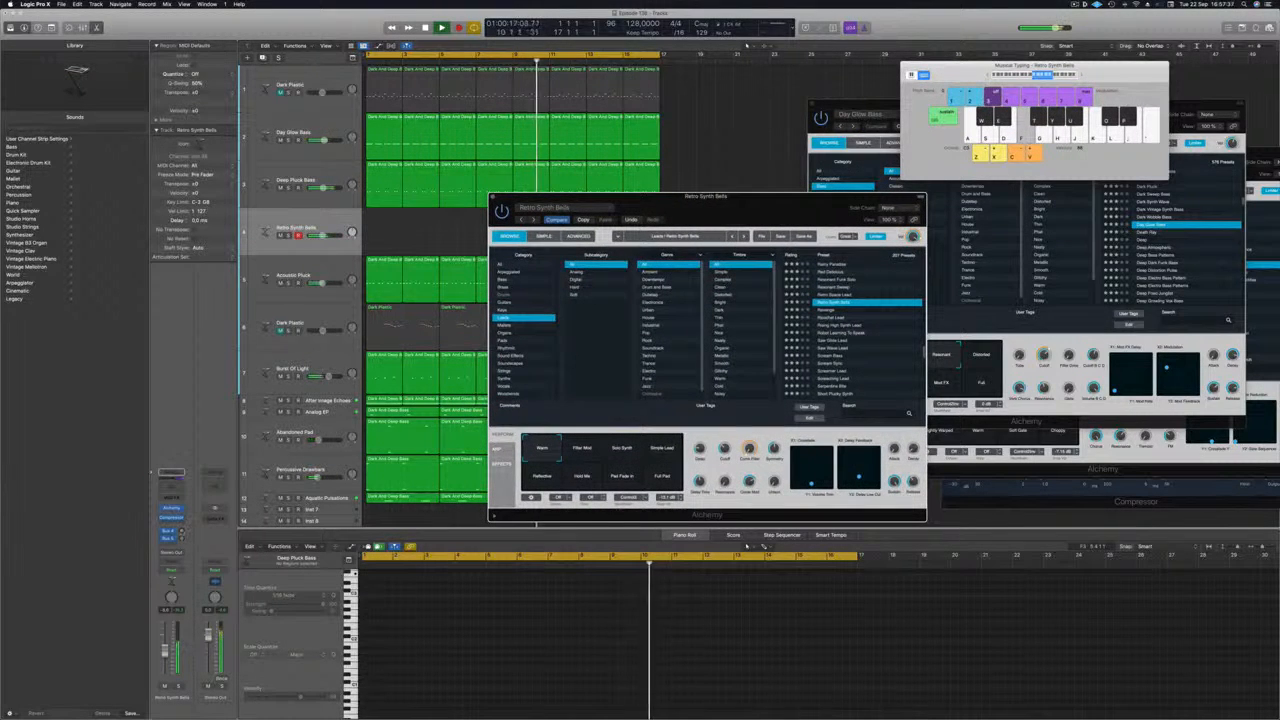
pyautogui.click(182, 532)
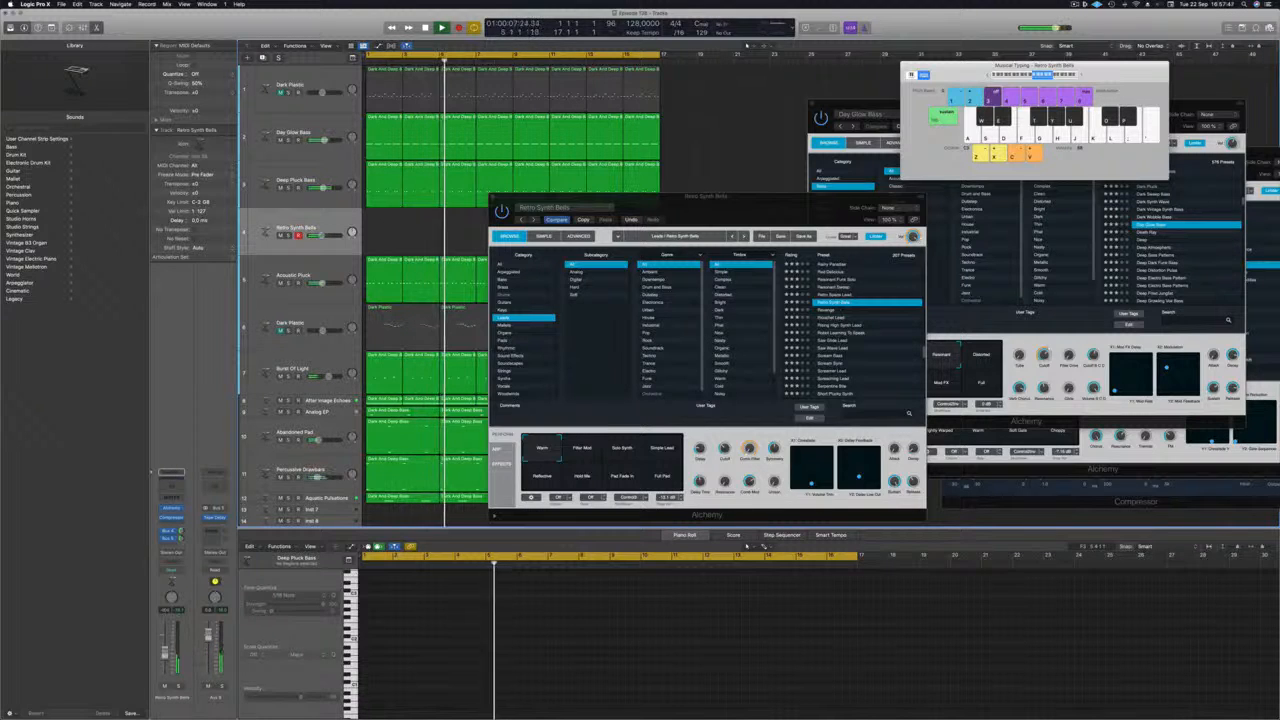
# Load the Revenge lead preset and record a sustained three-note line on its track with Musical Typing
pyautogui.click(833, 313)
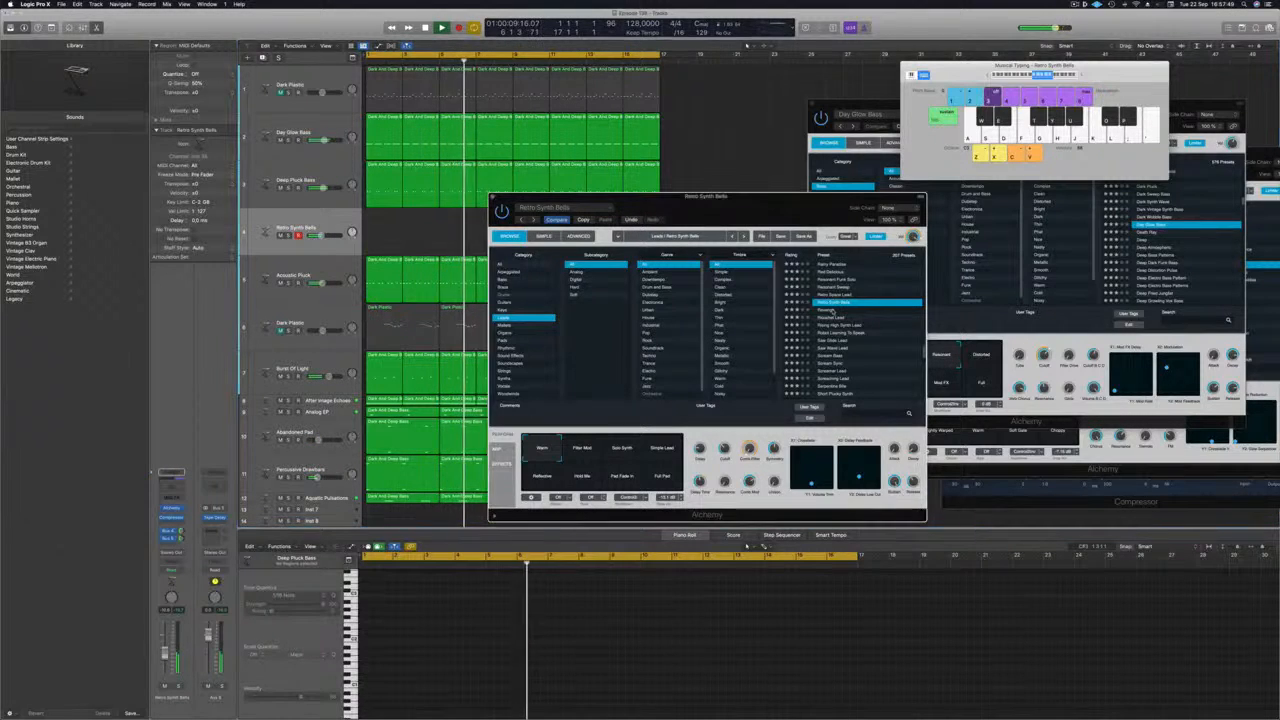
pyautogui.click(830, 311)
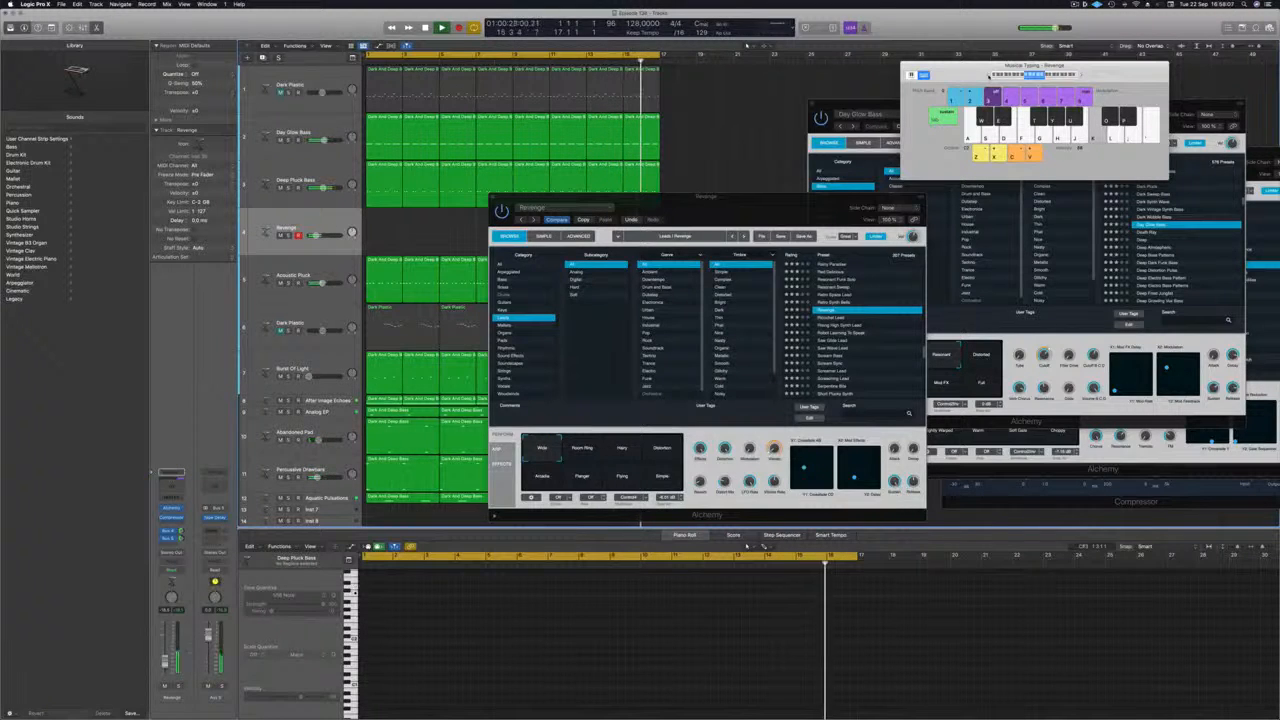
pyautogui.press('r')
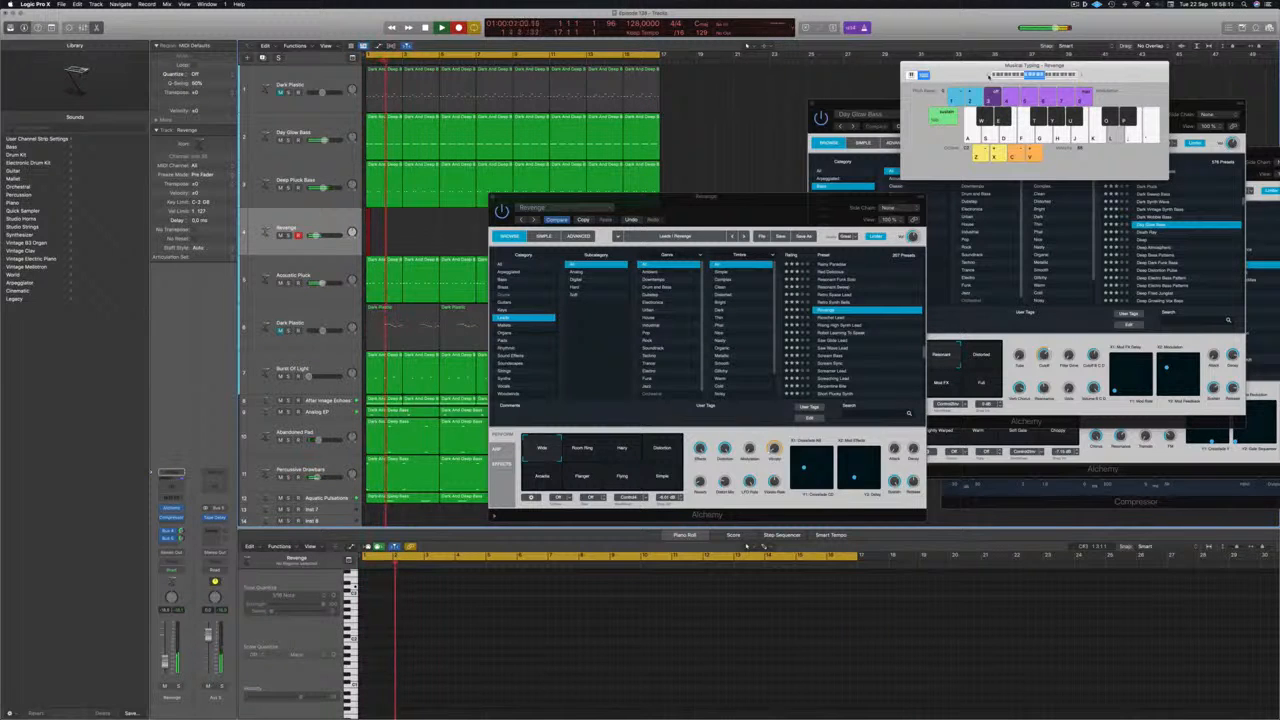
pyautogui.press('k')
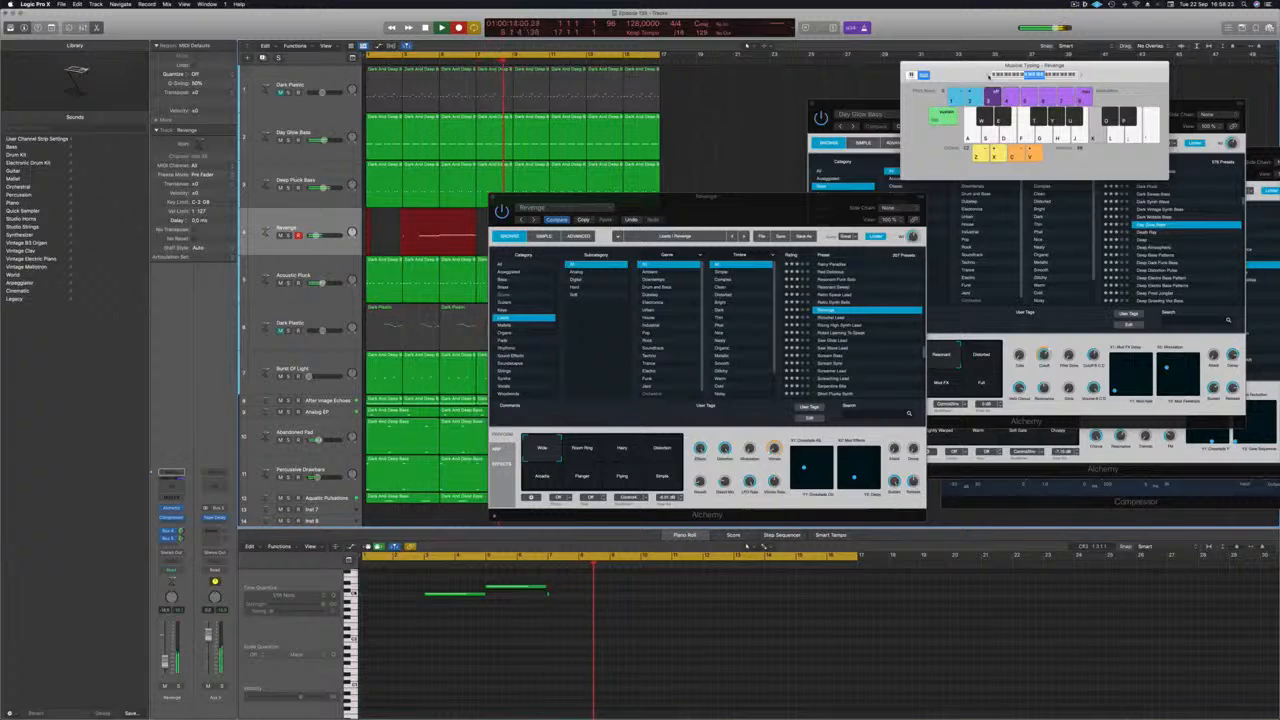
pyautogui.press('space')
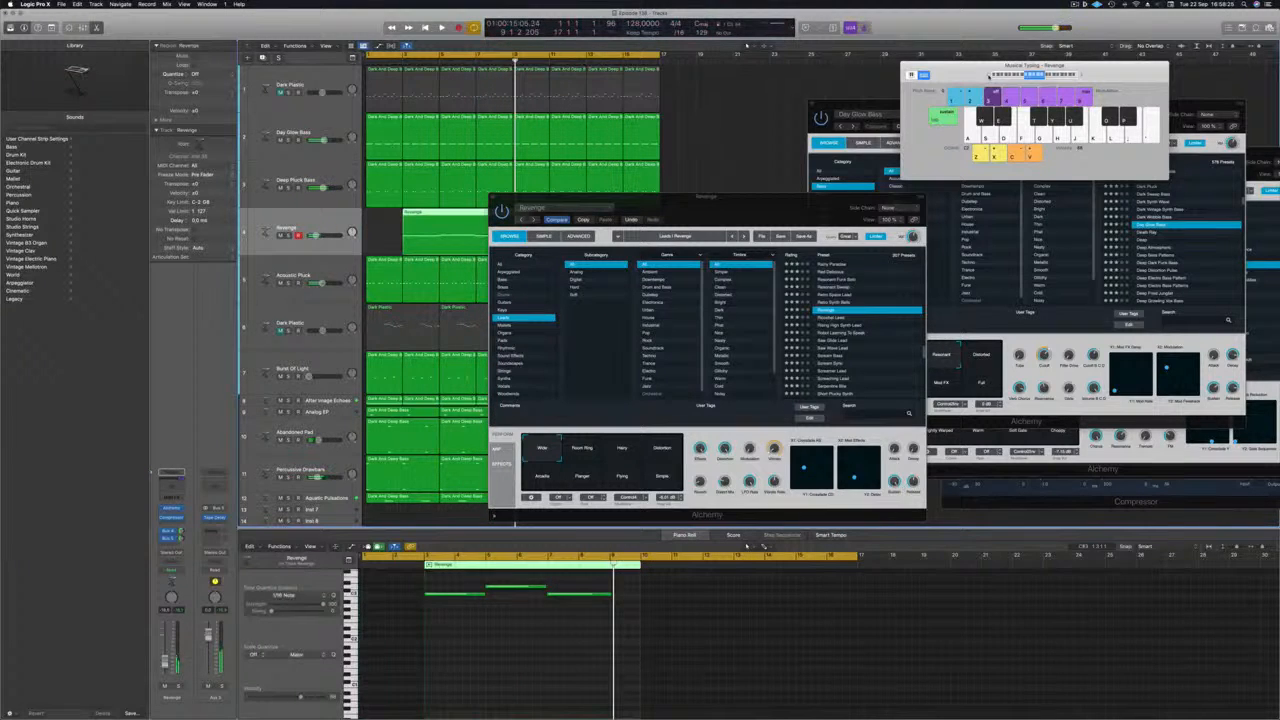
# Clear Alchemy away from the arrangement, split the recorded Revenge region at bar 5, and delete the part before it
pyautogui.moveTo(829, 197); pyautogui.dragTo(1095, 177)
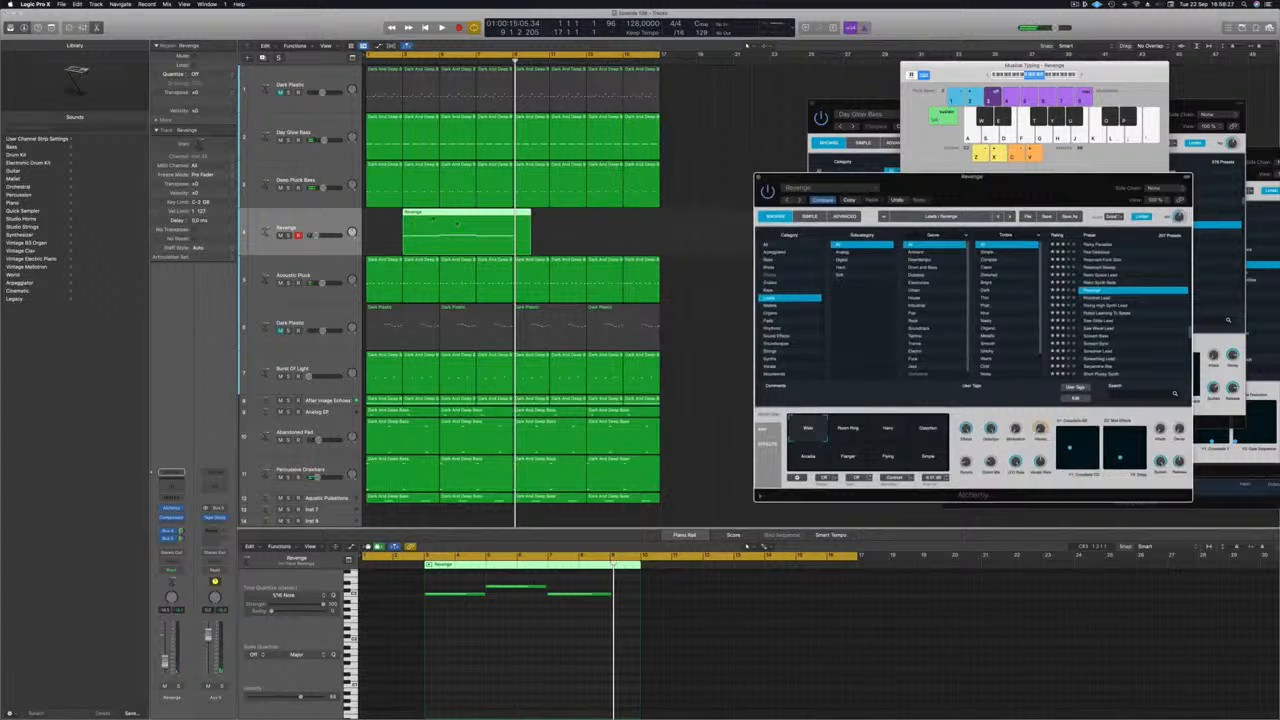
pyautogui.click(443, 214)
pyautogui.click(510, 617)
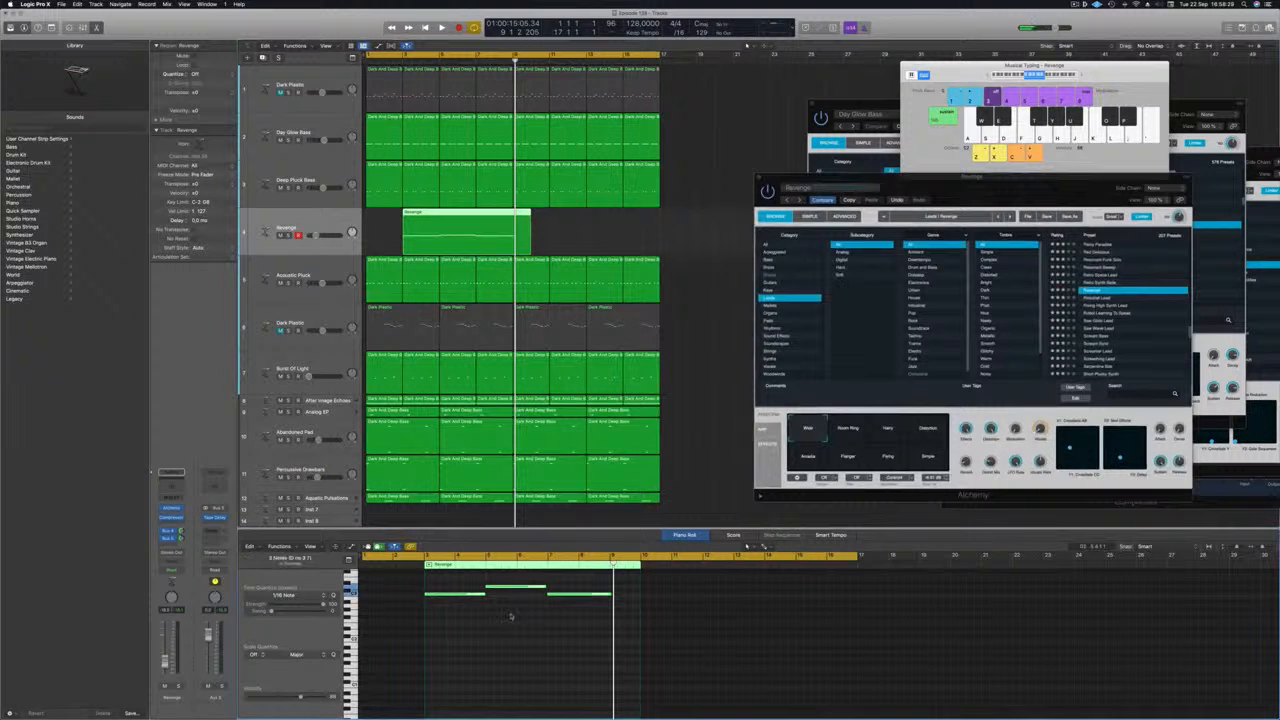
pyautogui.keyDown('super'); pyautogui.click(437, 219); pyautogui.keyUp('super')
pyautogui.click(431, 215)
pyautogui.press('Delete')
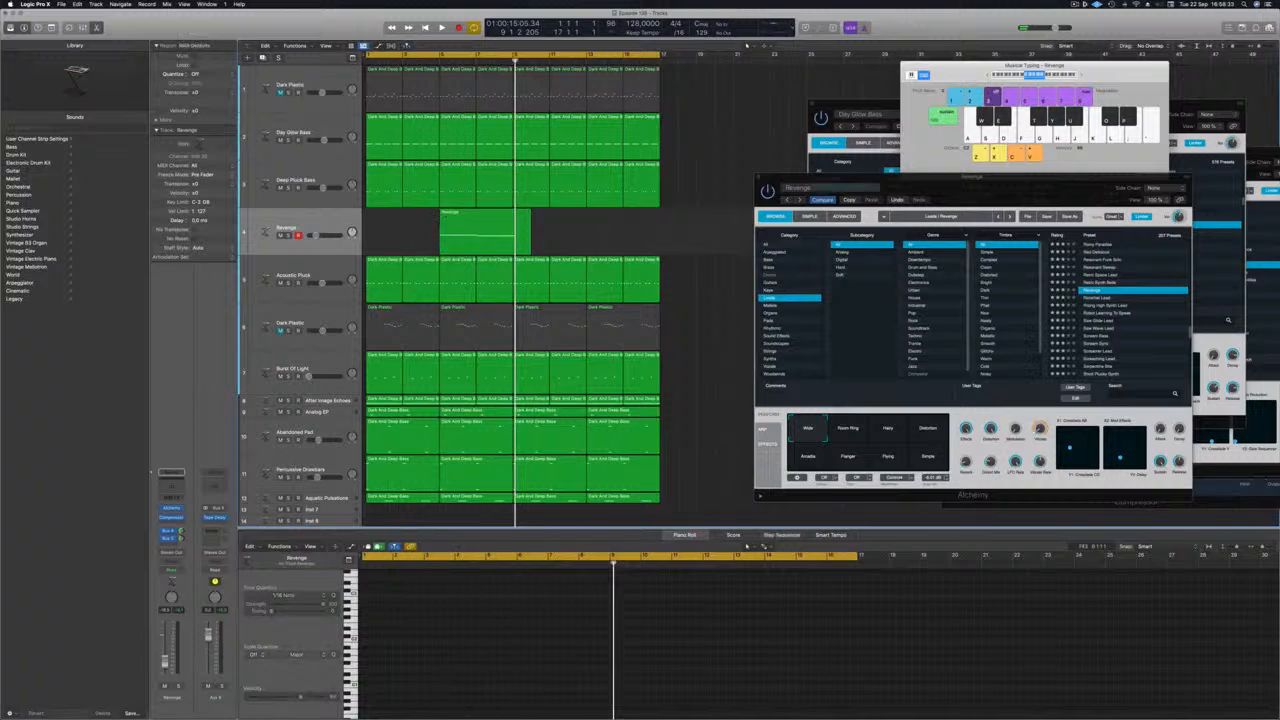
# Move the remaining Revenge region to bar 1, trim it to four bars by deleting the leftover piece, and start playback
pyautogui.moveTo(514, 215); pyautogui.dragTo(437, 213)
pyautogui.keyDown('super'); pyautogui.click(438, 216); pyautogui.keyUp('super')
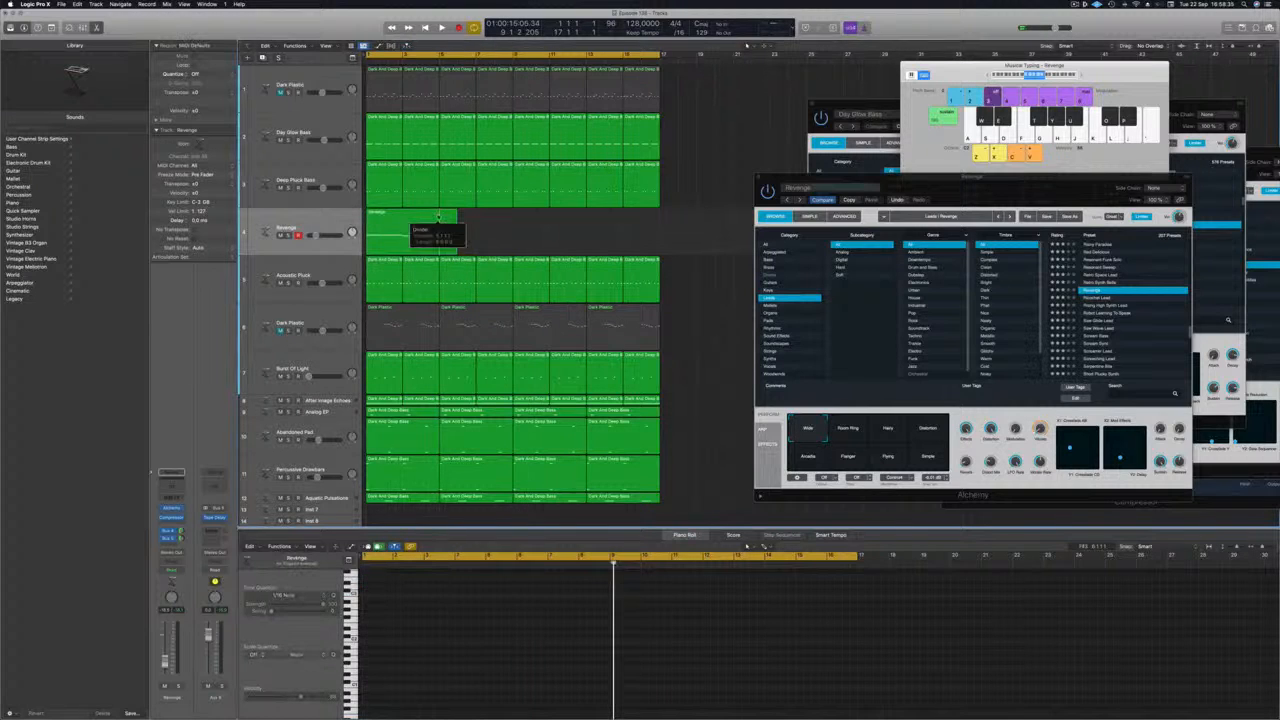
pyautogui.click(697, 231)
pyautogui.click(391, 221)
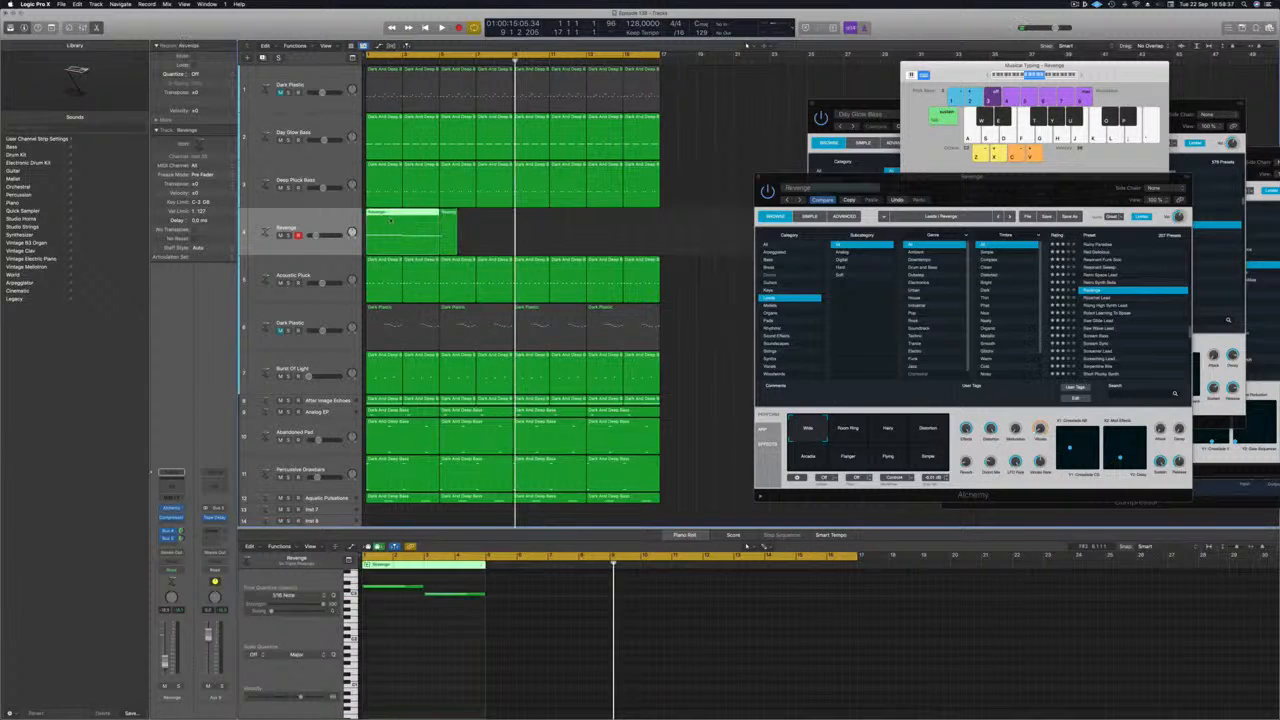
pyautogui.click(452, 236)
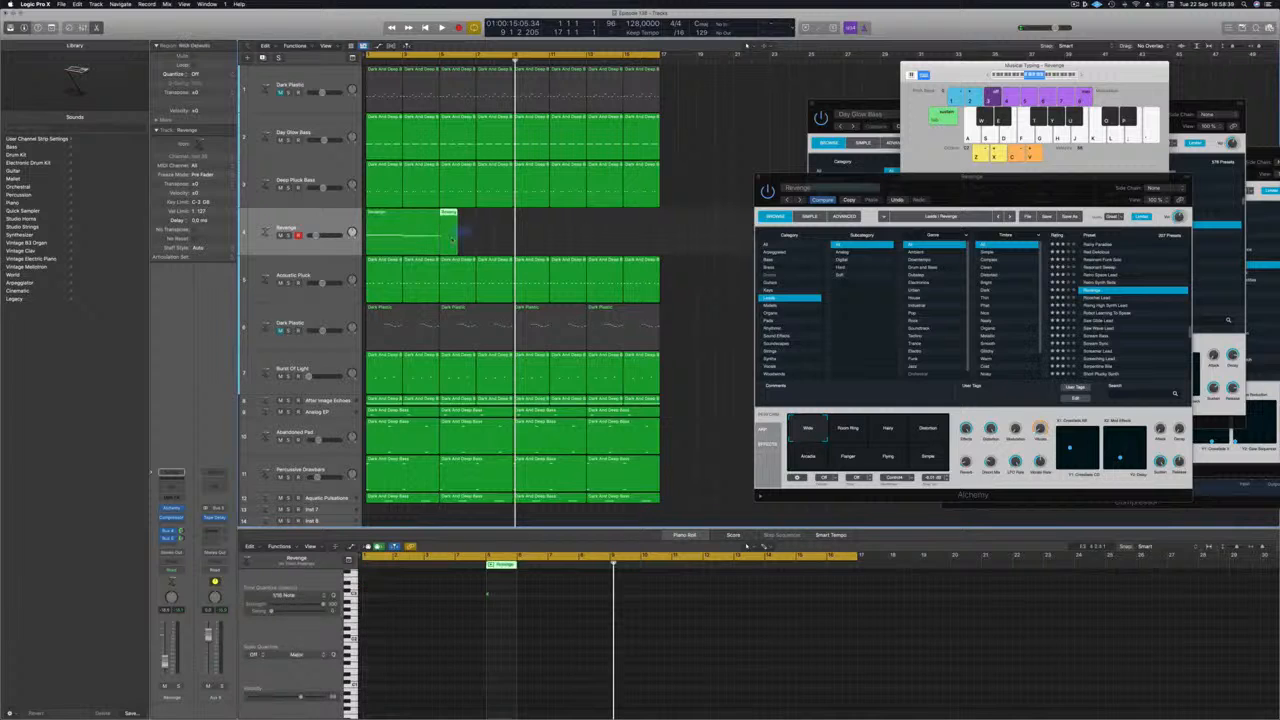
pyautogui.press('space')
# Copy the four-bar Revenge region along its track to fill the arrangement up to bar 17
pyautogui.click(430, 221)
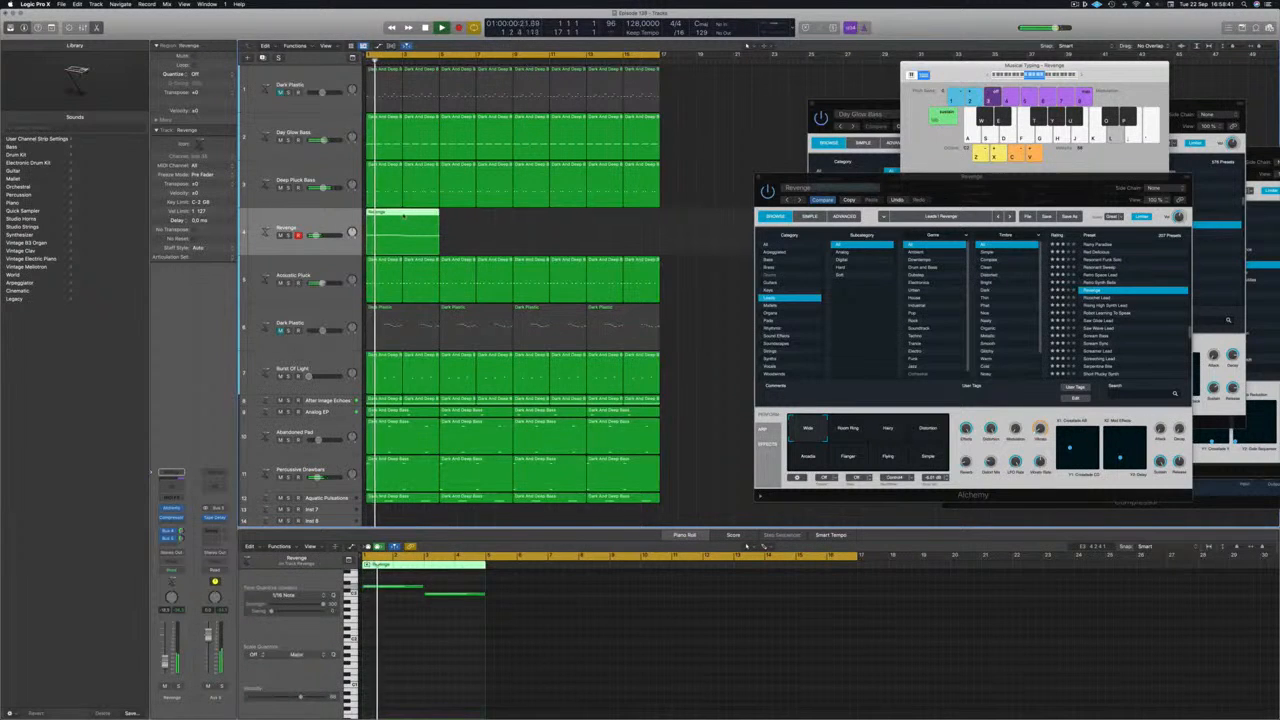
pyautogui.moveTo(437, 219); pyautogui.dragTo(480, 223)
pyautogui.keyDown('shift'); pyautogui.click(377, 233); pyautogui.keyUp('shift')
pyautogui.moveTo(384, 228); pyautogui.dragTo(531, 228)
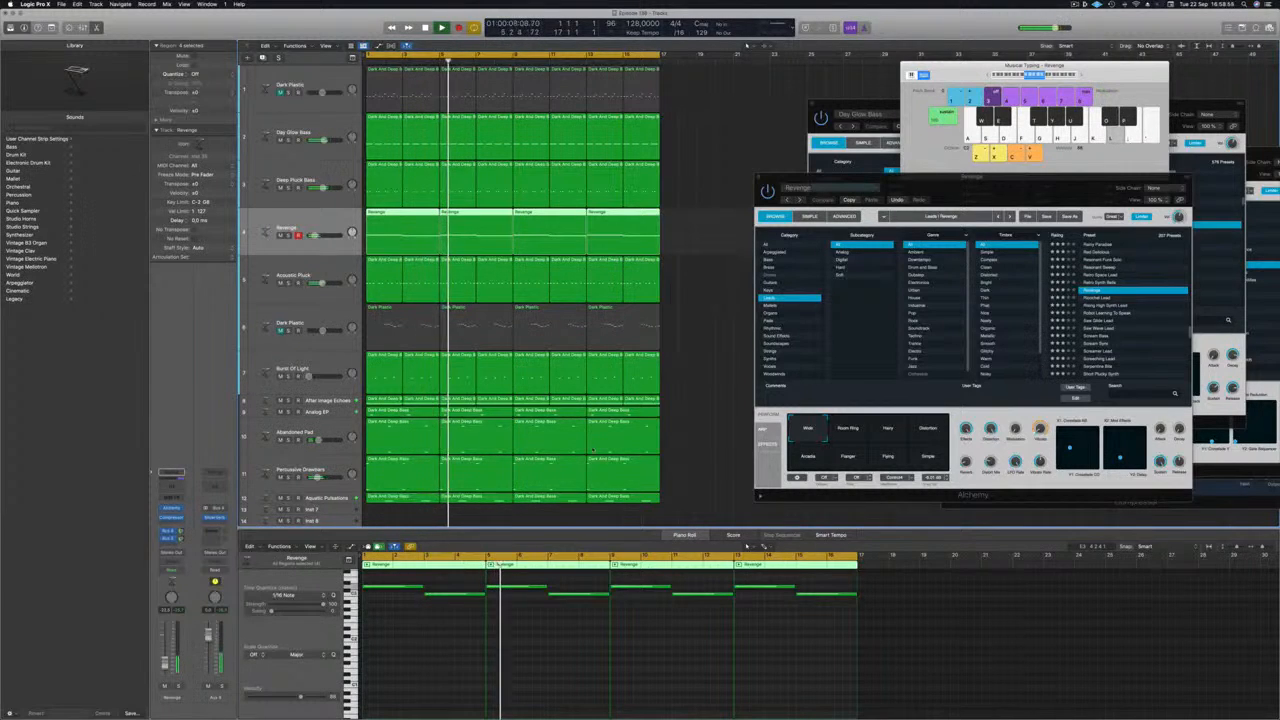
# Audition Revenge's performance snapshots in the mix, including Distortion, Flanger, Flying and Room Ring
pyautogui.moveTo(1060, 194); pyautogui.dragTo(916, 187)
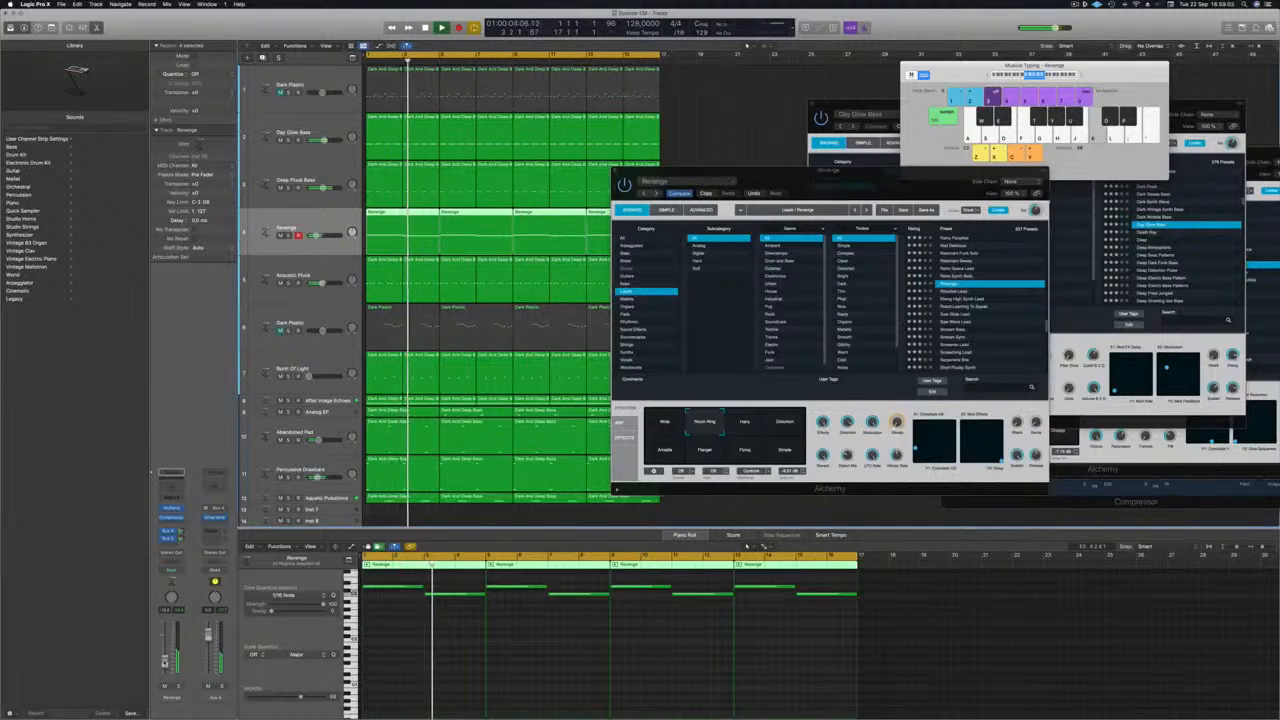
pyautogui.click(745, 427)
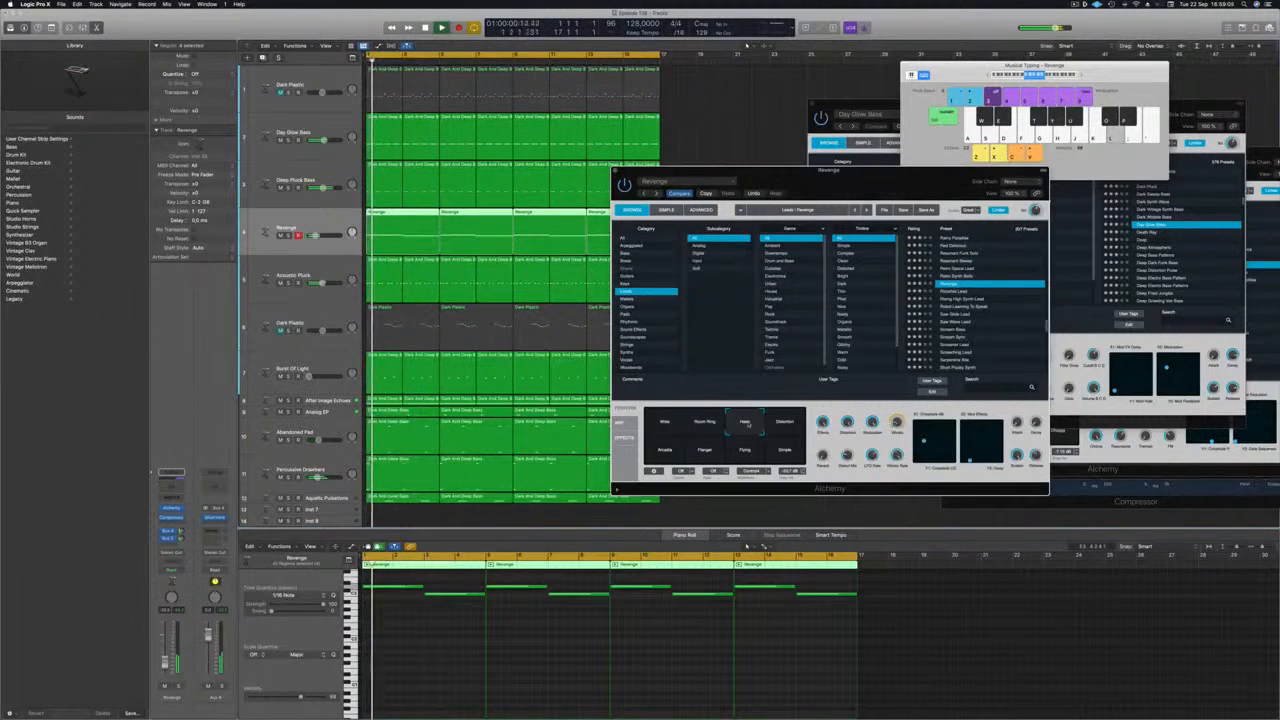
pyautogui.click(782, 438)
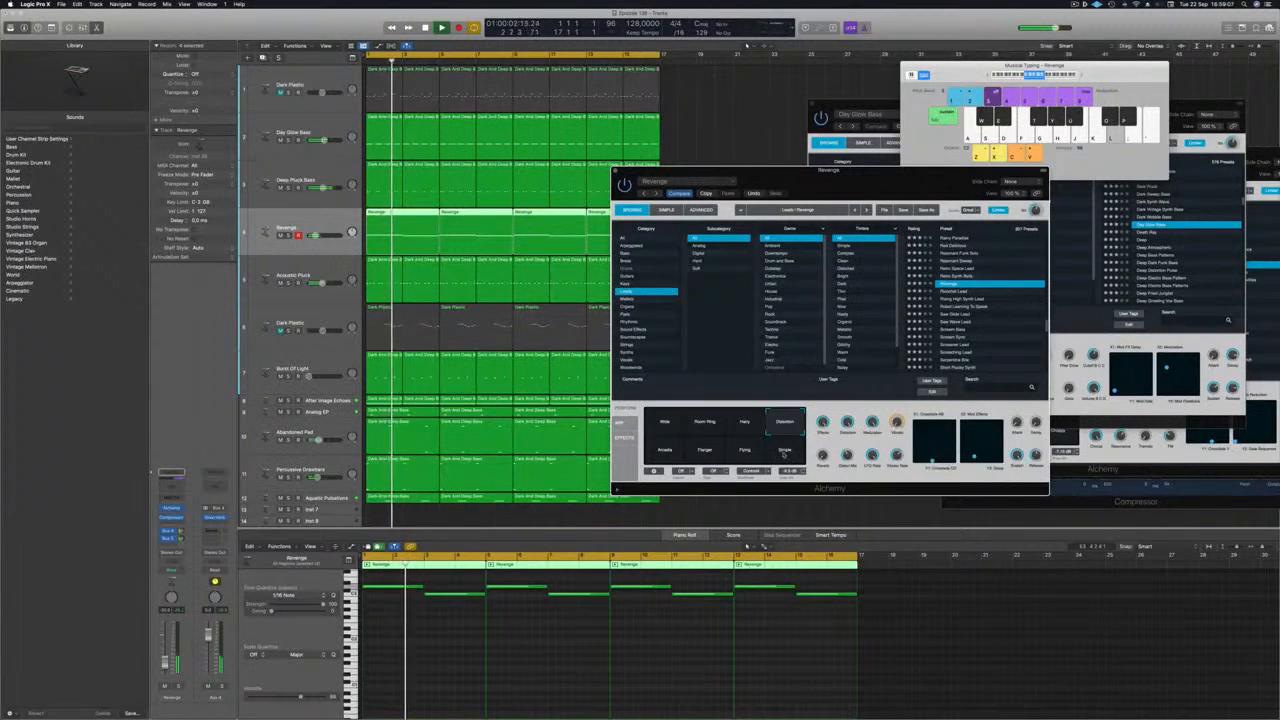
pyautogui.click(662, 453)
pyautogui.press('Return')
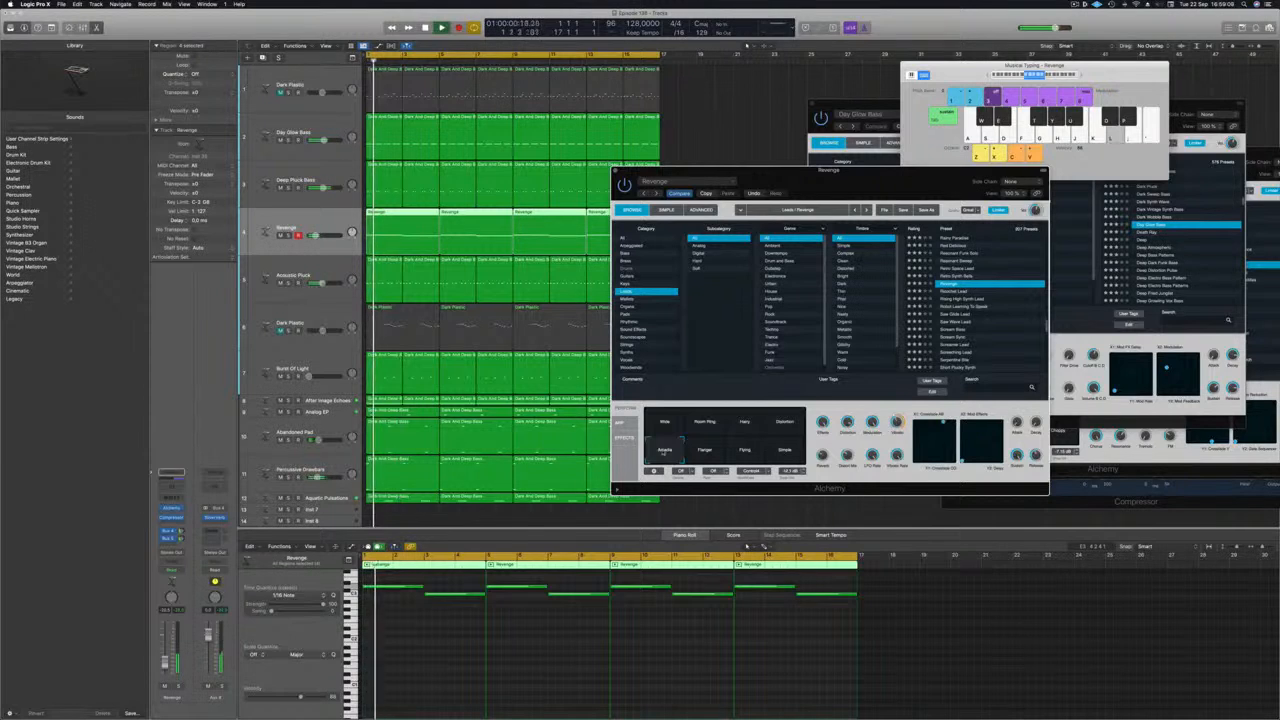
pyautogui.moveTo(868, 189); pyautogui.dragTo(830, 199)
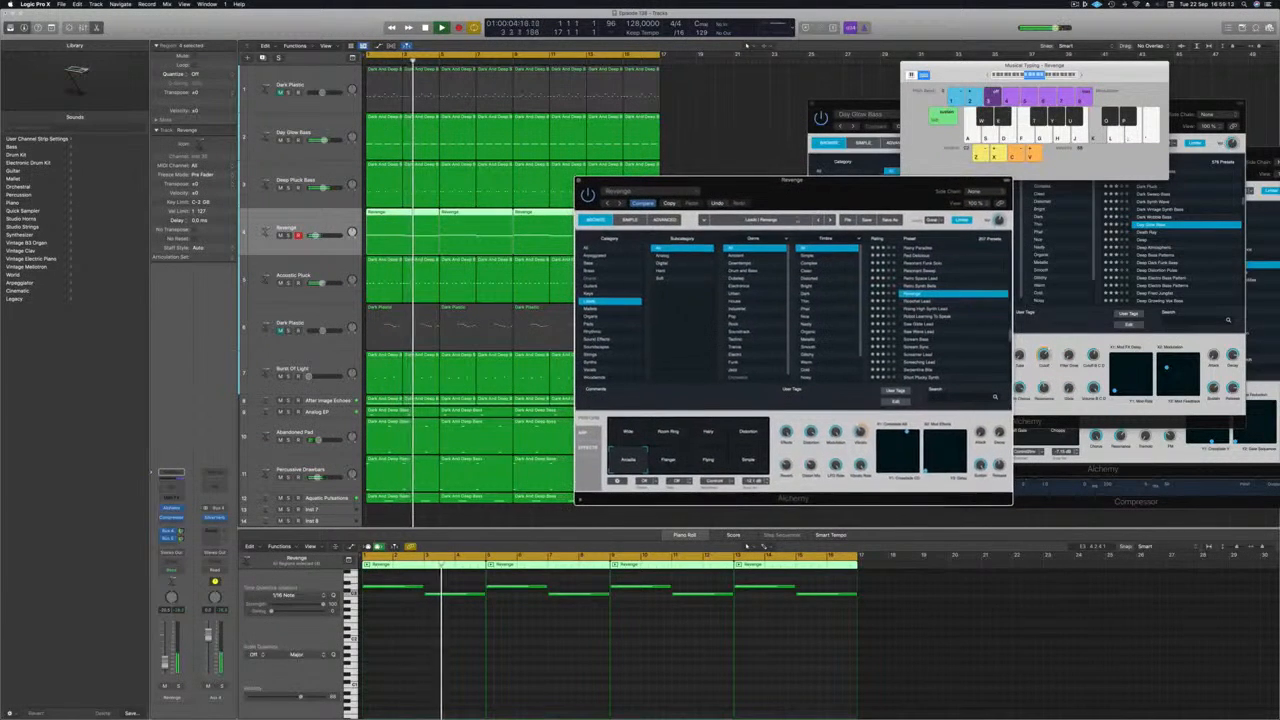
pyautogui.click(669, 463)
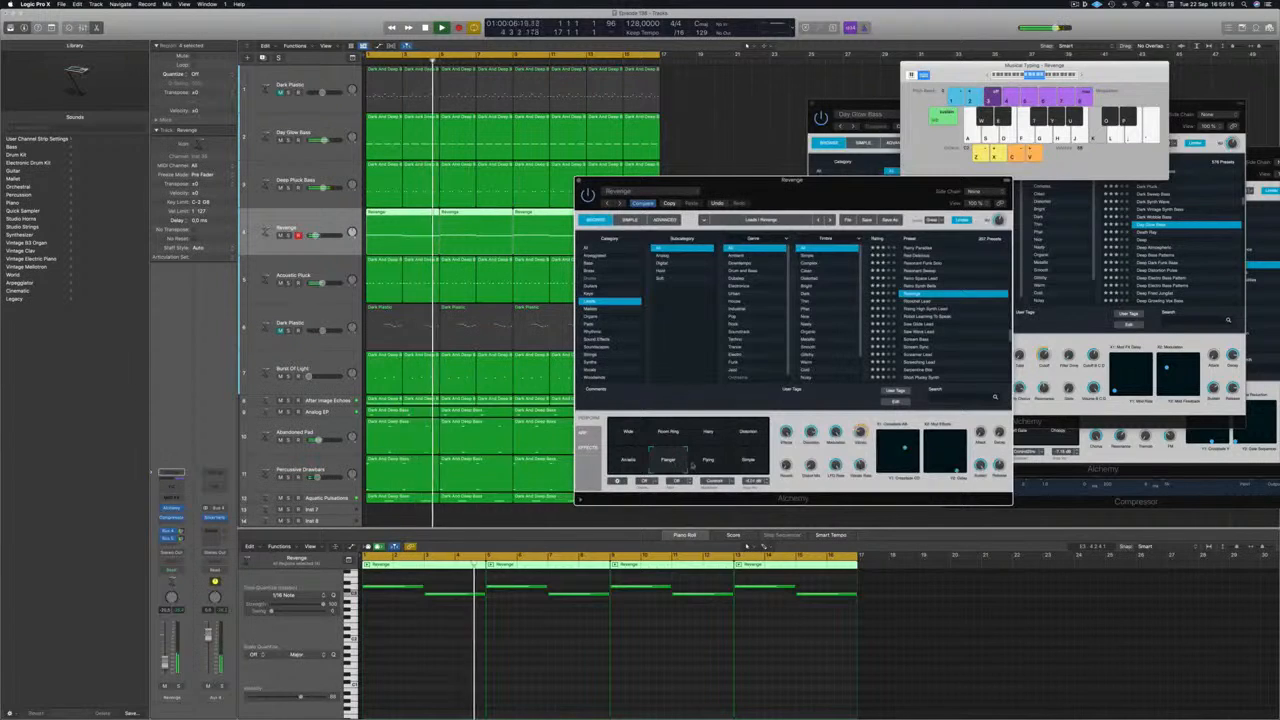
pyautogui.click(708, 461)
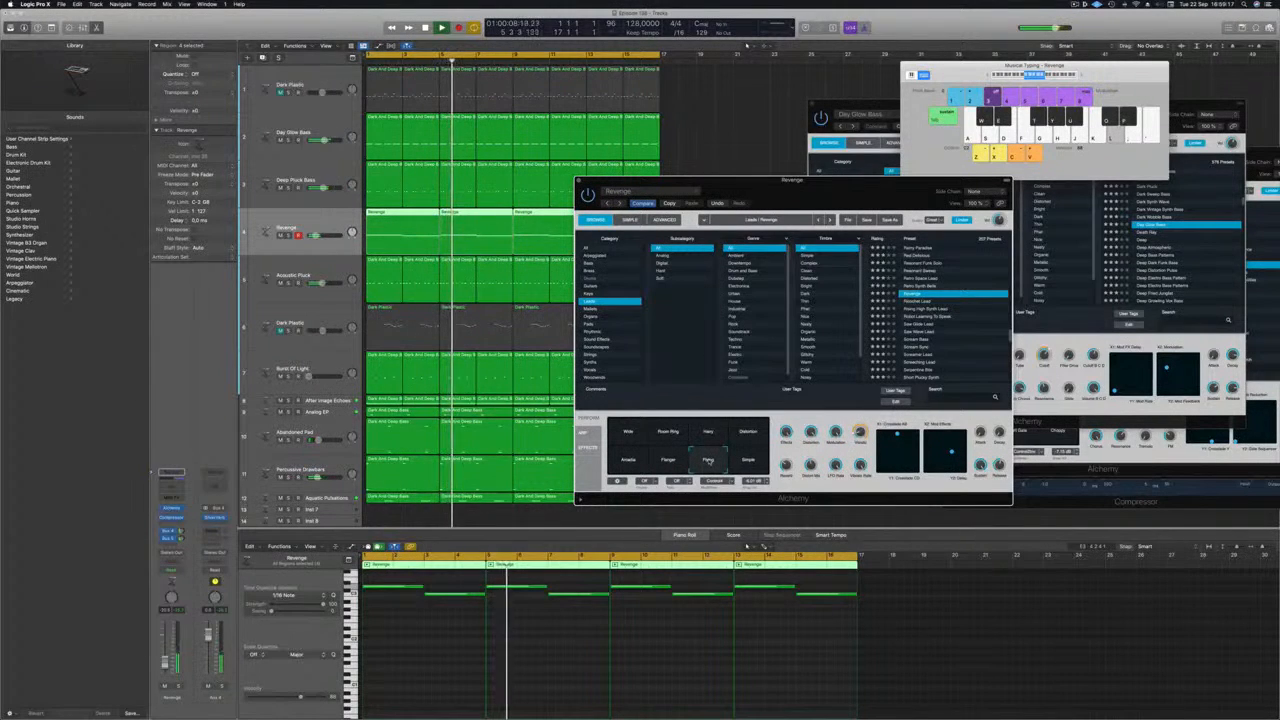
pyautogui.click(667, 432)
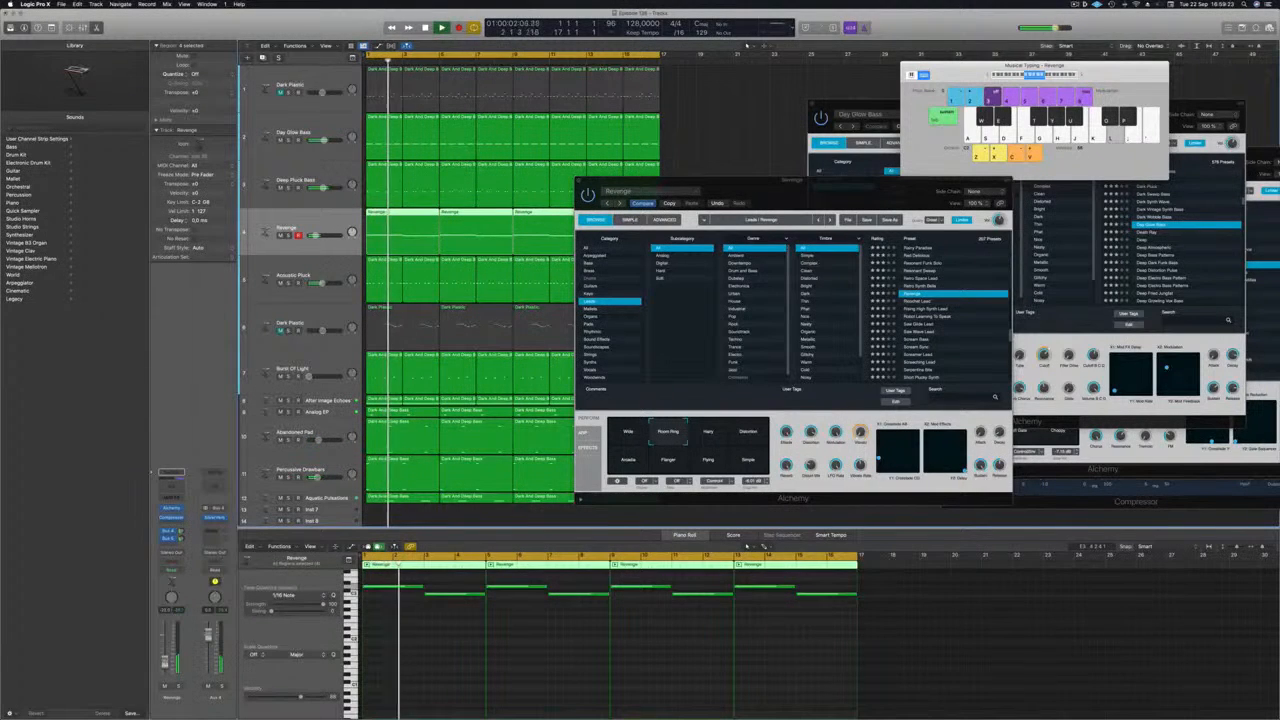
# Add a Channel EQ to the Revenge track with a low cut just below 1 kHz, and replay from the start
pyautogui.click(171, 472)
pyautogui.press('space')
pyautogui.click(441, 149)
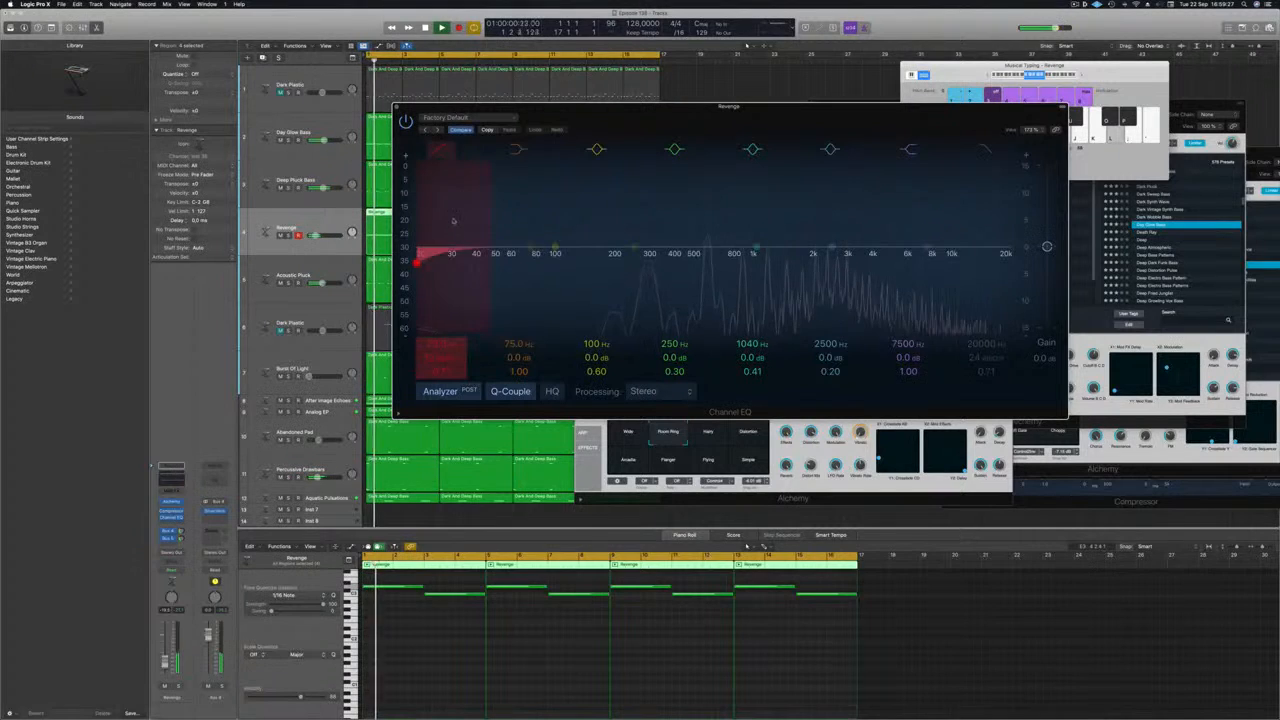
pyautogui.moveTo(454, 221); pyautogui.dragTo(728, 212)
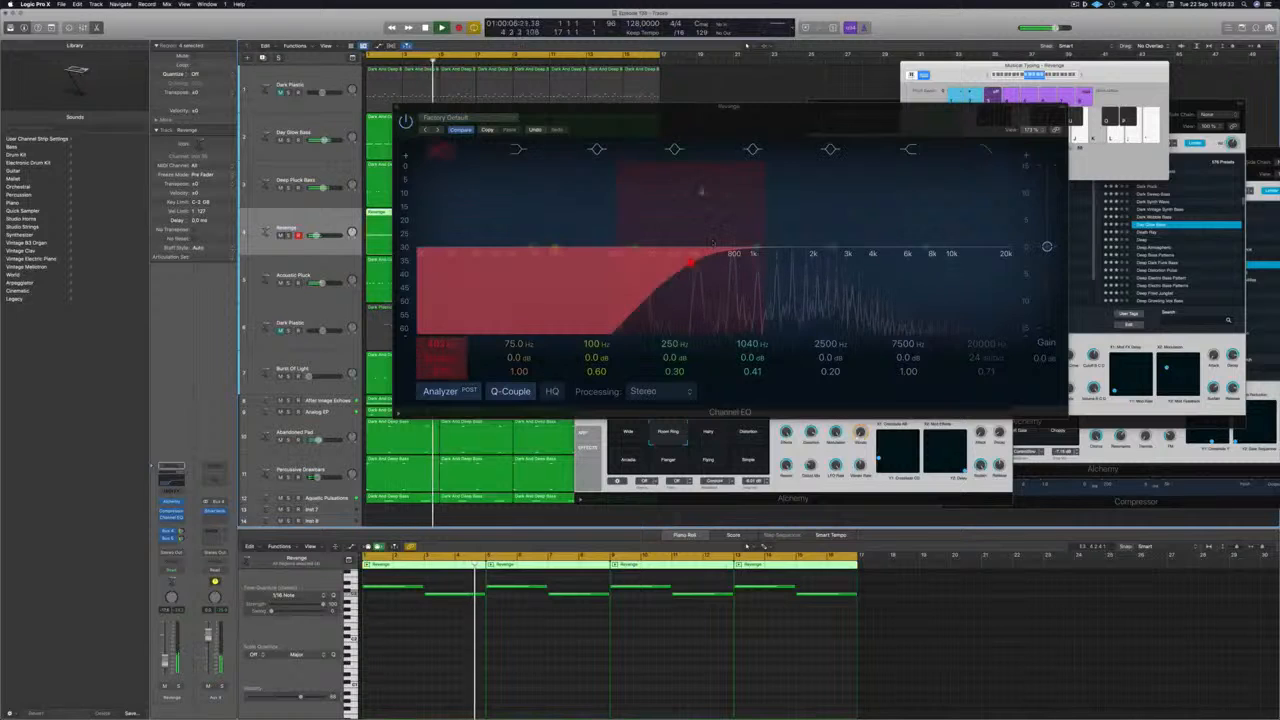
pyautogui.moveTo(712, 242); pyautogui.dragTo(745, 263)
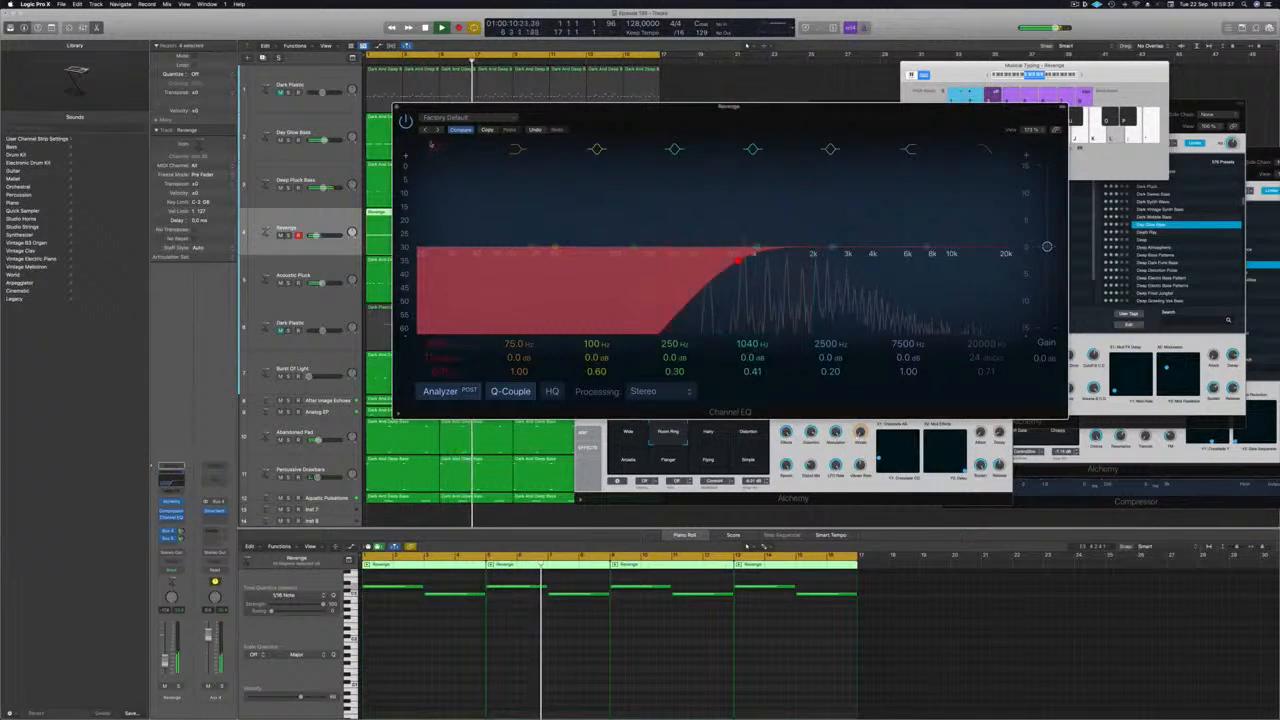
pyautogui.click(397, 107)
pyautogui.press('Return')
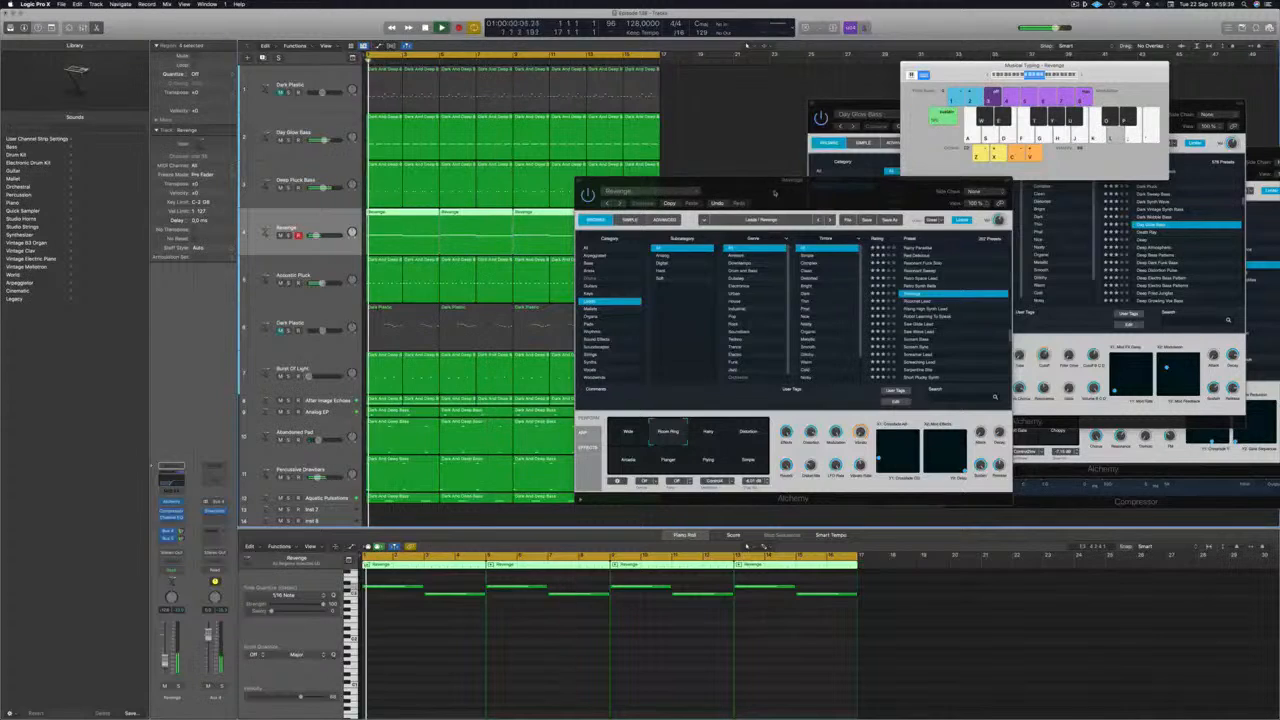
# Switch Revenge to the Flying snapshot and raise the track's volume slightly during playback
pyautogui.moveTo(772, 191); pyautogui.dragTo(783, 135)
pyautogui.press('Return')
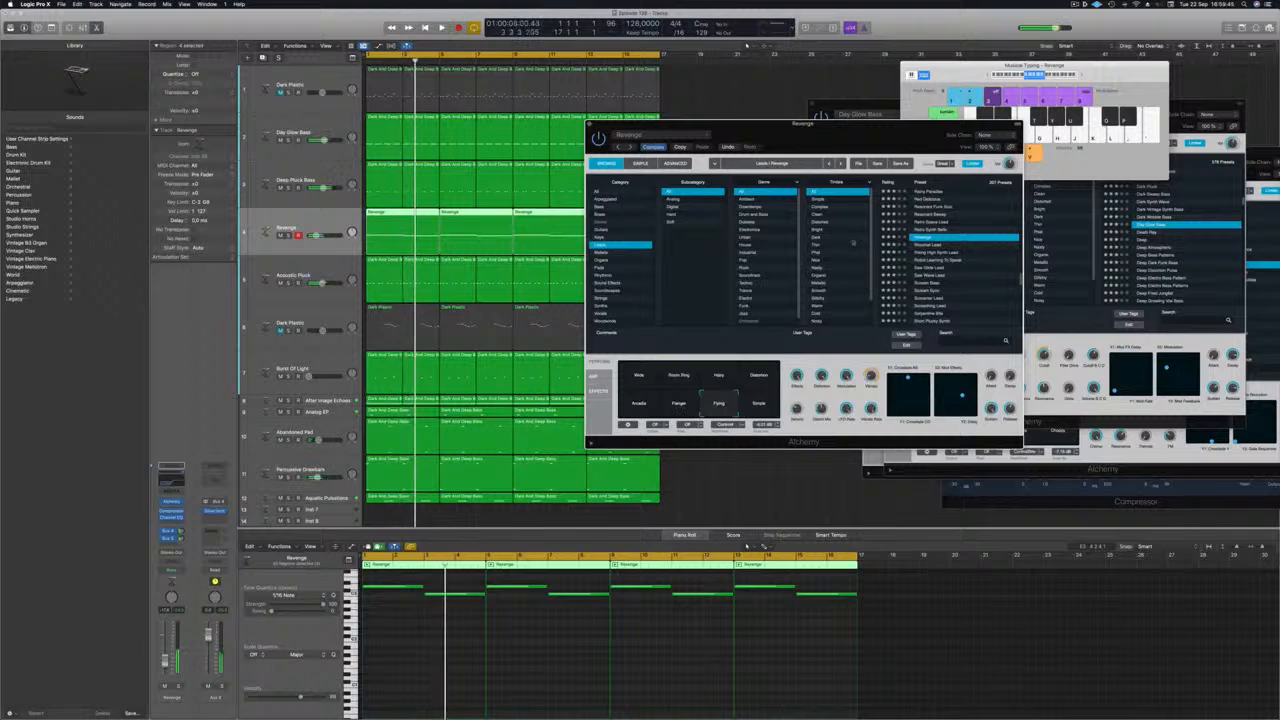
pyautogui.press('space')
pyautogui.moveTo(834, 125); pyautogui.dragTo(747, 109)
pyautogui.press('space')
pyautogui.press('space')
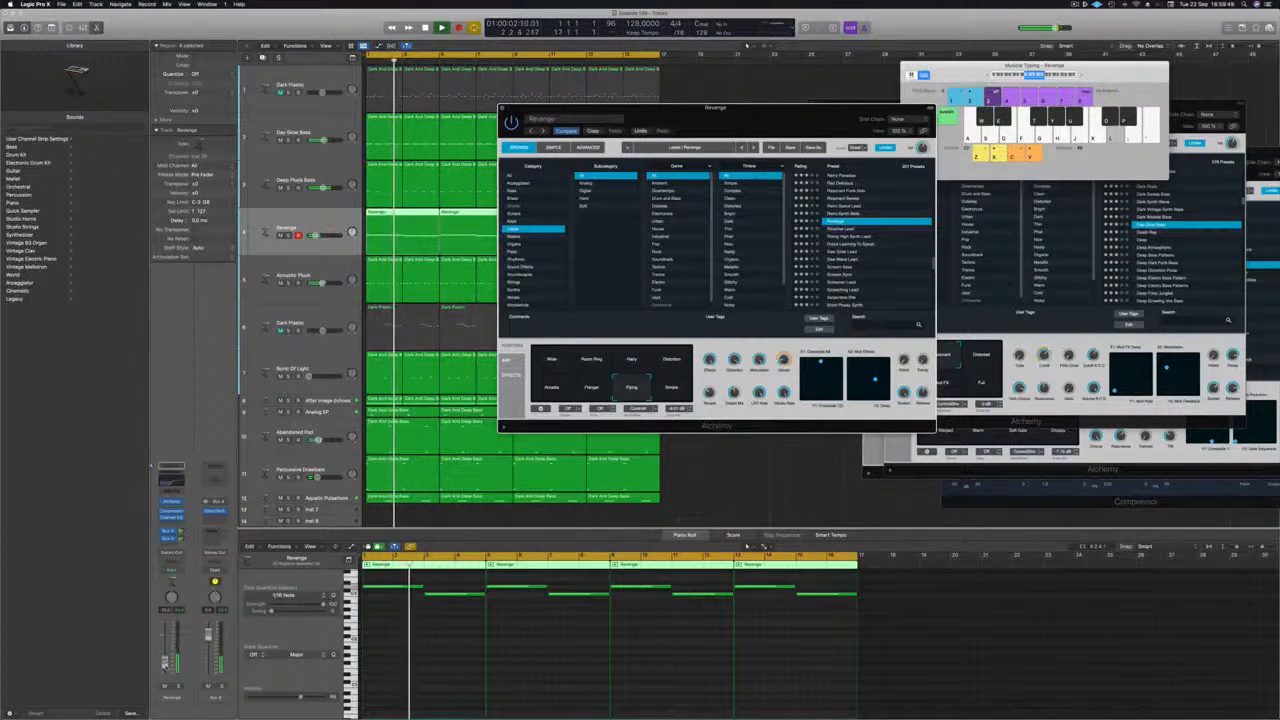
pyautogui.moveTo(166, 667); pyautogui.dragTo(166, 664)
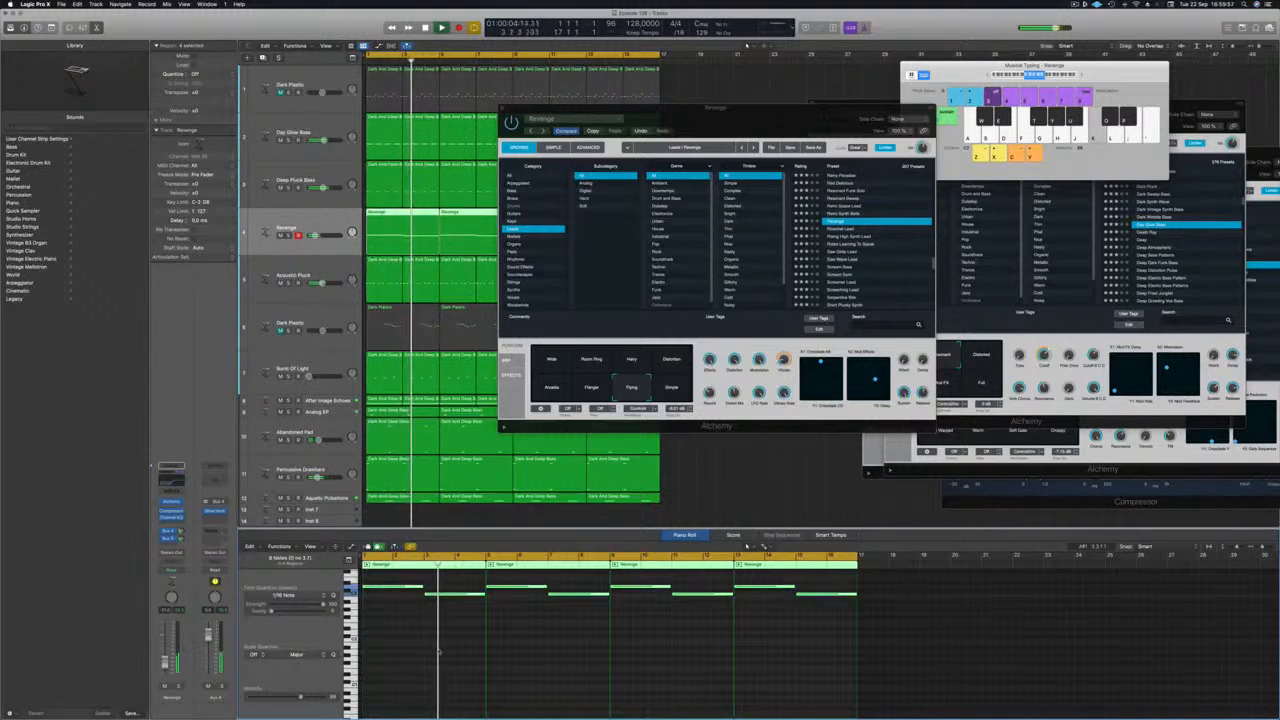
pyautogui.scroll(3, 438, 651)
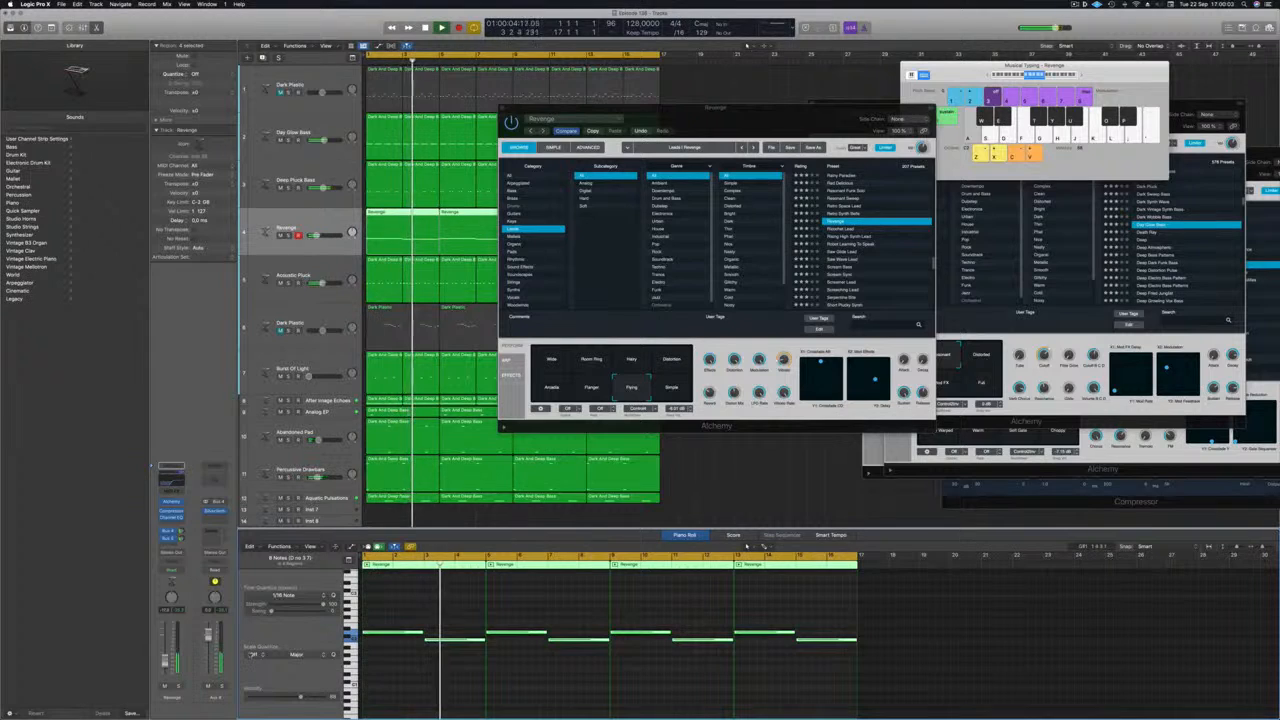
# Transpose the Revenge notes up one octave, adjust the Crossfade XY pad in Alchemy, and replay from the start
pyautogui.hotkey('alt', 'shift', 'Up')
pyautogui.press('Return')
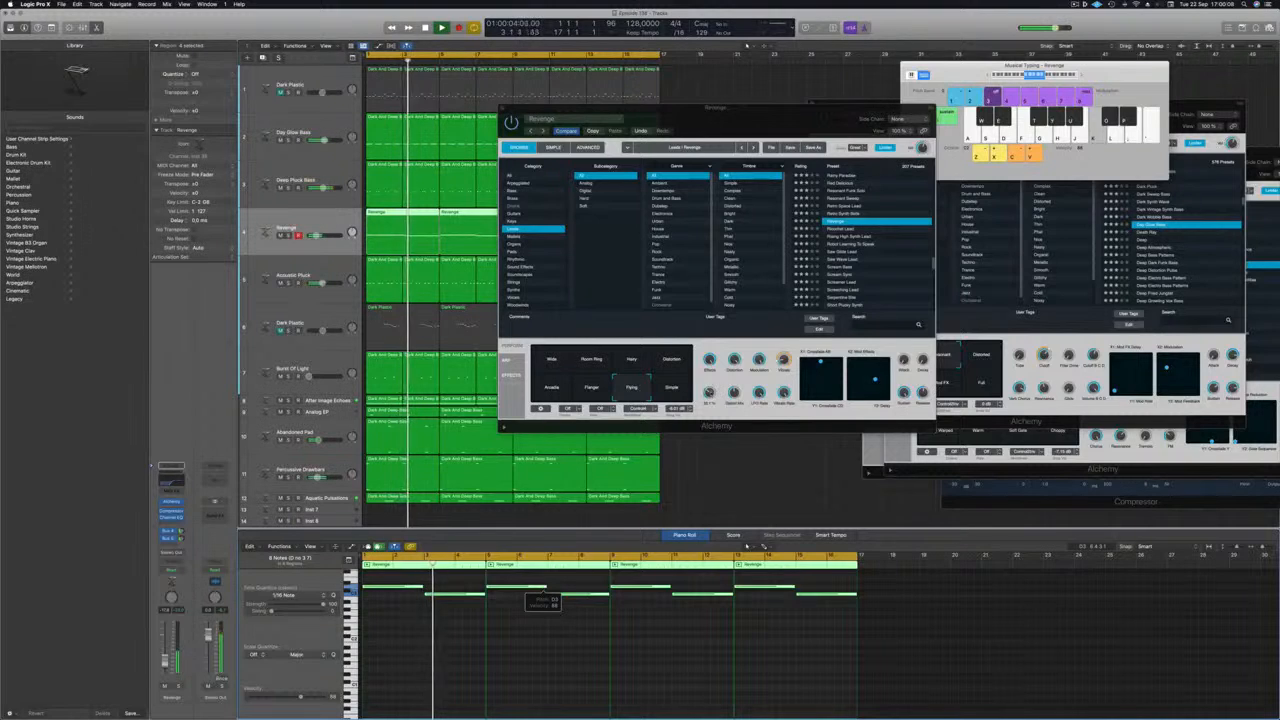
pyautogui.moveTo(809, 372); pyautogui.dragTo(824, 371)
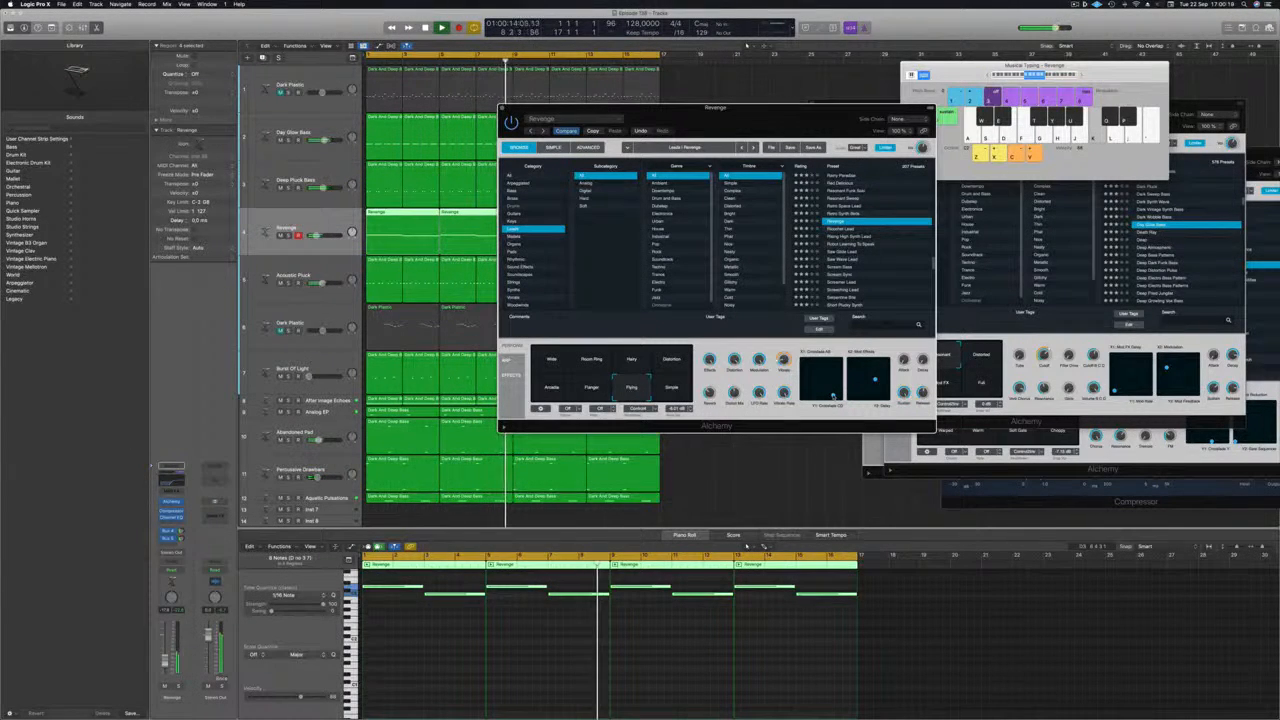
pyautogui.press('Return')
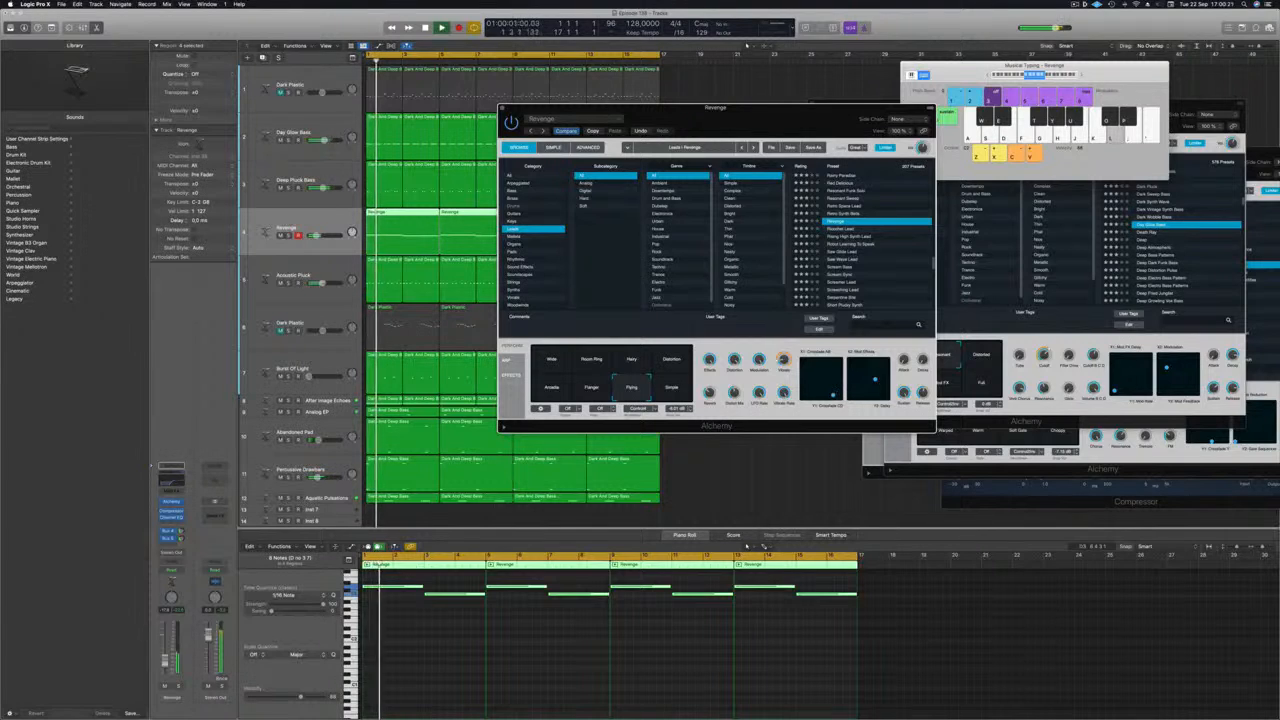
# Inspect the Revenge track's Compressor in graph and meter views, close it, and replay from the start
pyautogui.click(890, 540)
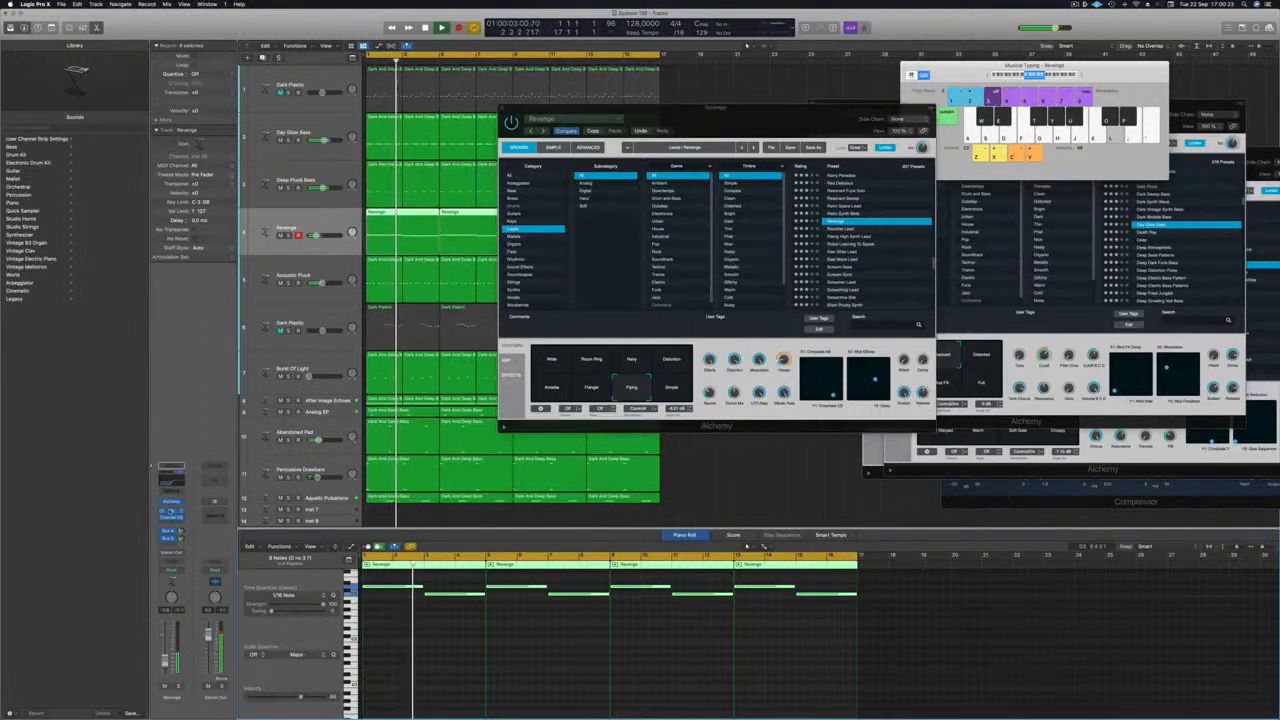
pyautogui.click(172, 513)
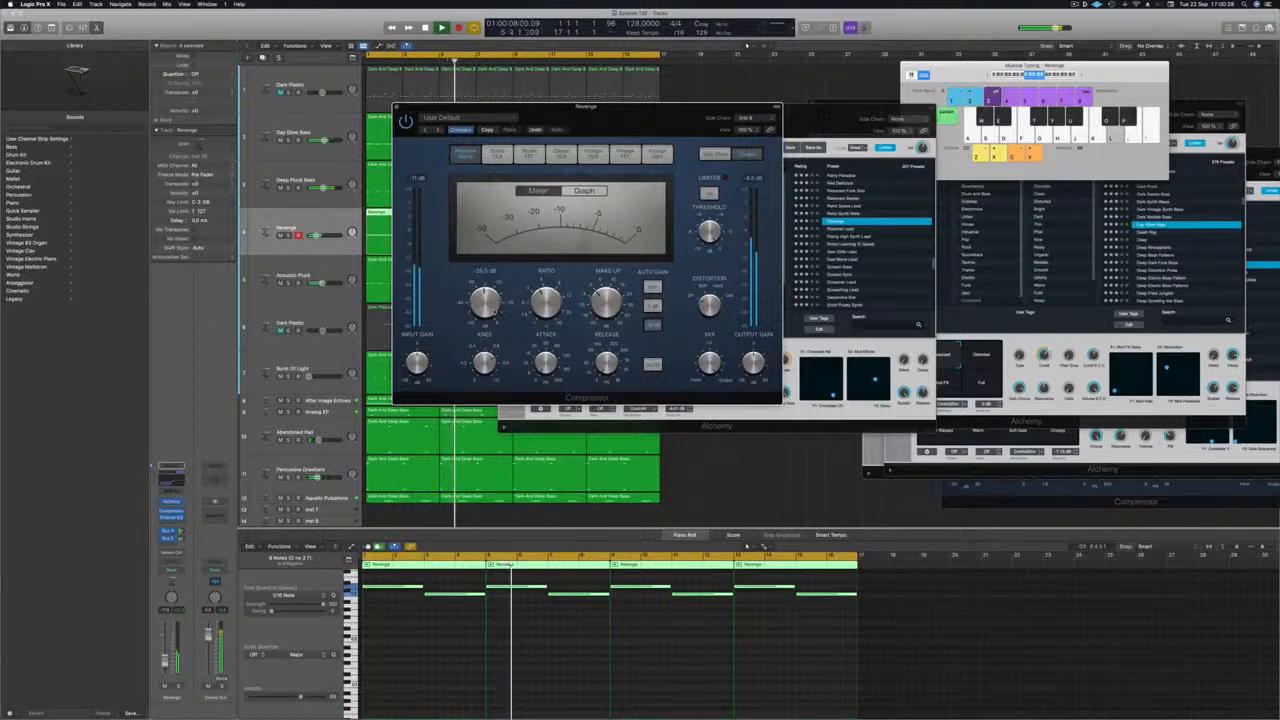
pyautogui.click(584, 190)
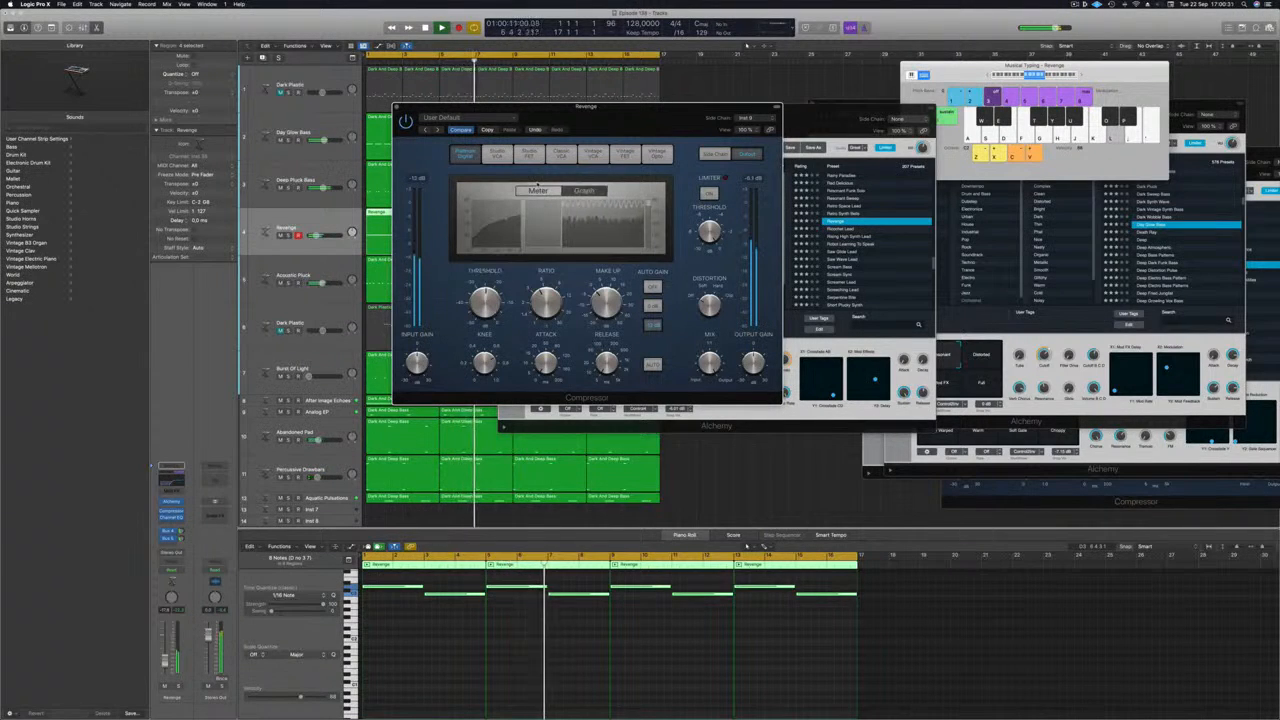
pyautogui.click(532, 191)
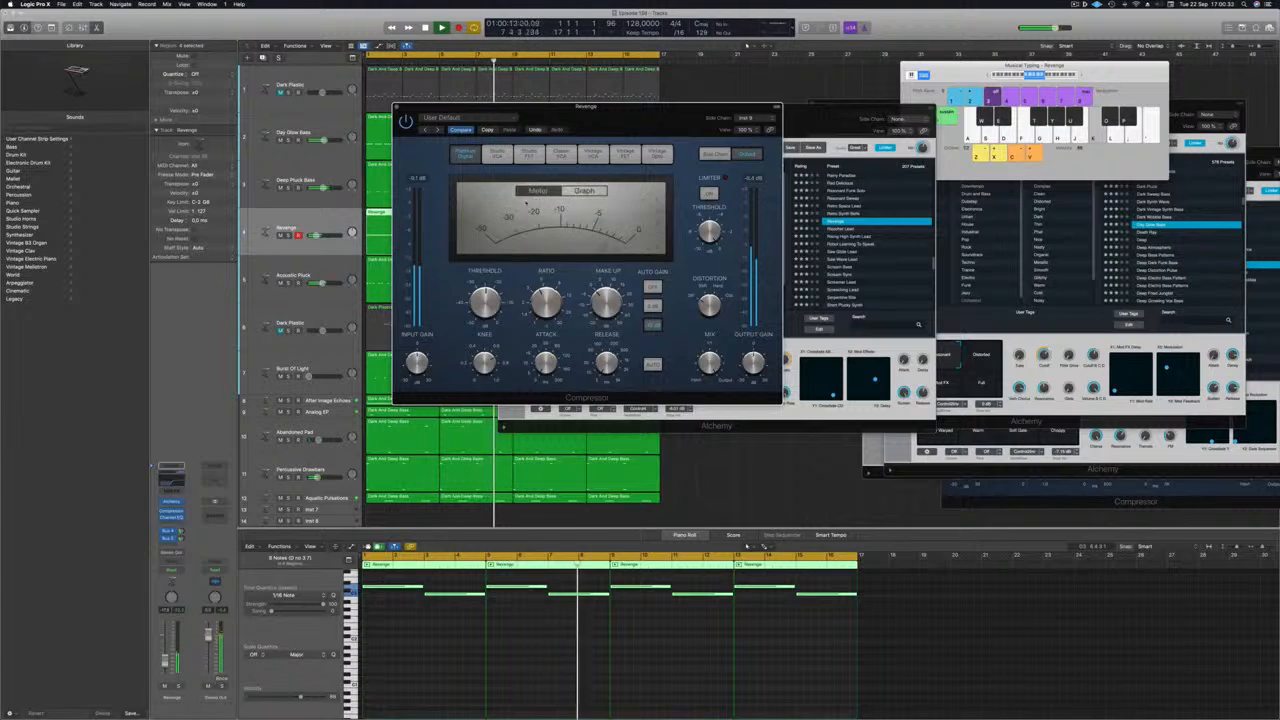
pyautogui.click(397, 108)
pyautogui.press('Return')
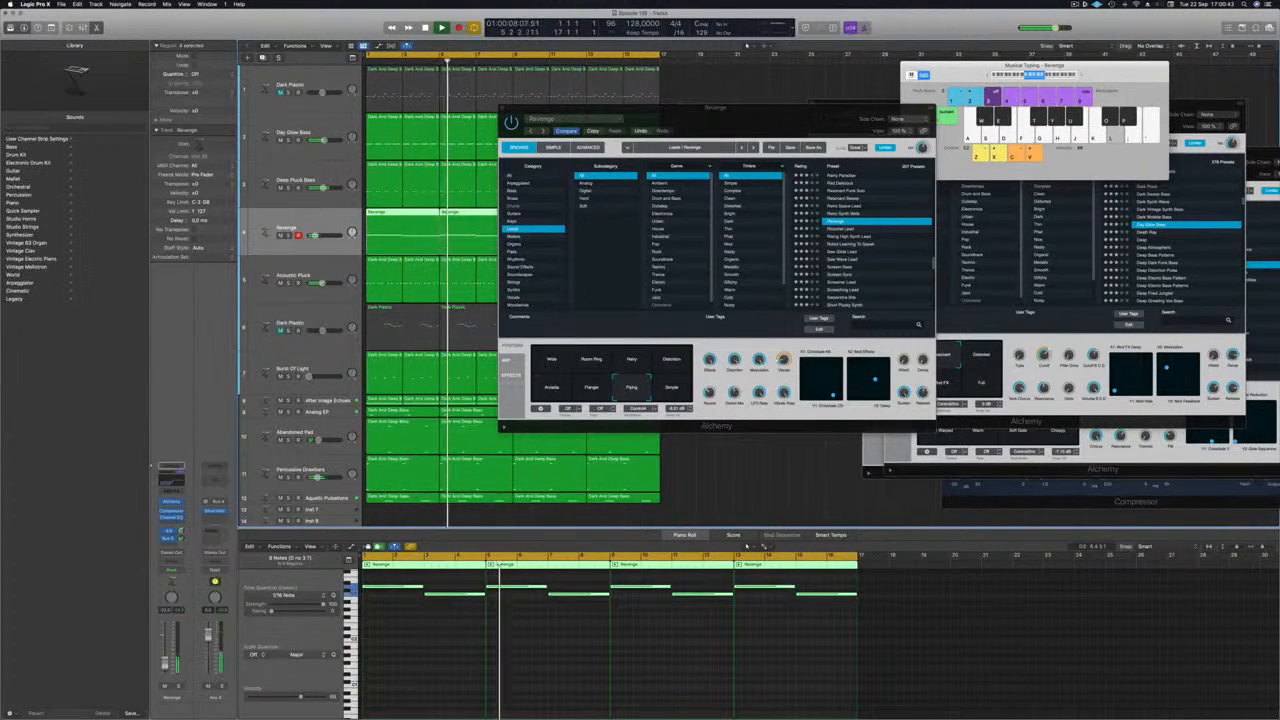
# Add a Compressor to the Aux 4 channel, side-chained to Kick 1 - Natural Bass House (Inst 9), and close its window
pyautogui.click(210, 518)
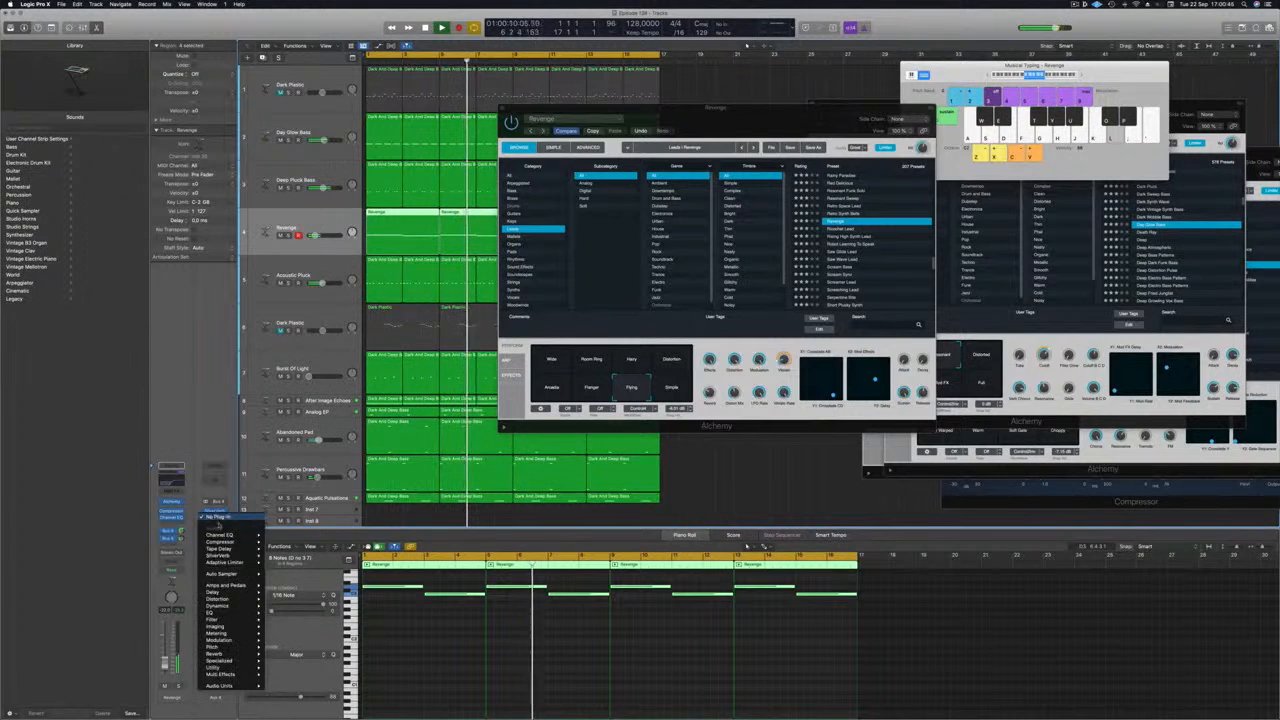
pyautogui.moveTo(225, 541)
pyautogui.click(283, 541)
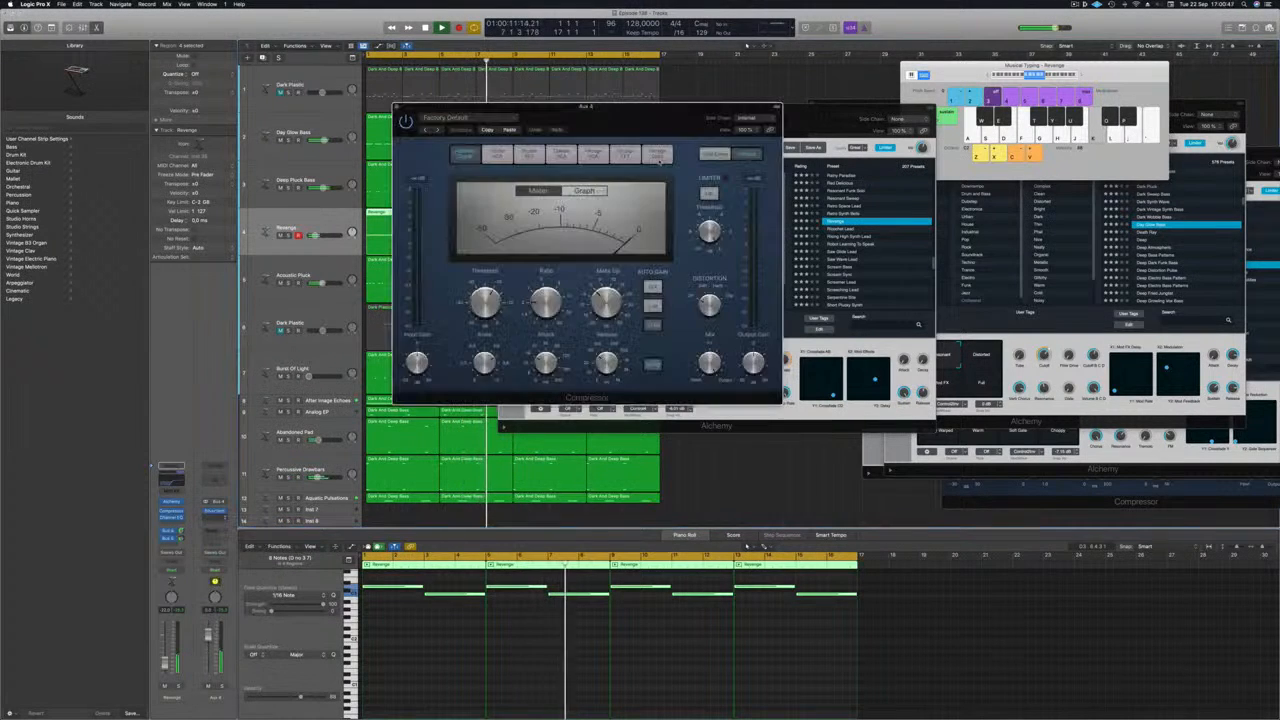
pyautogui.moveTo(651, 120); pyautogui.dragTo(757, 232)
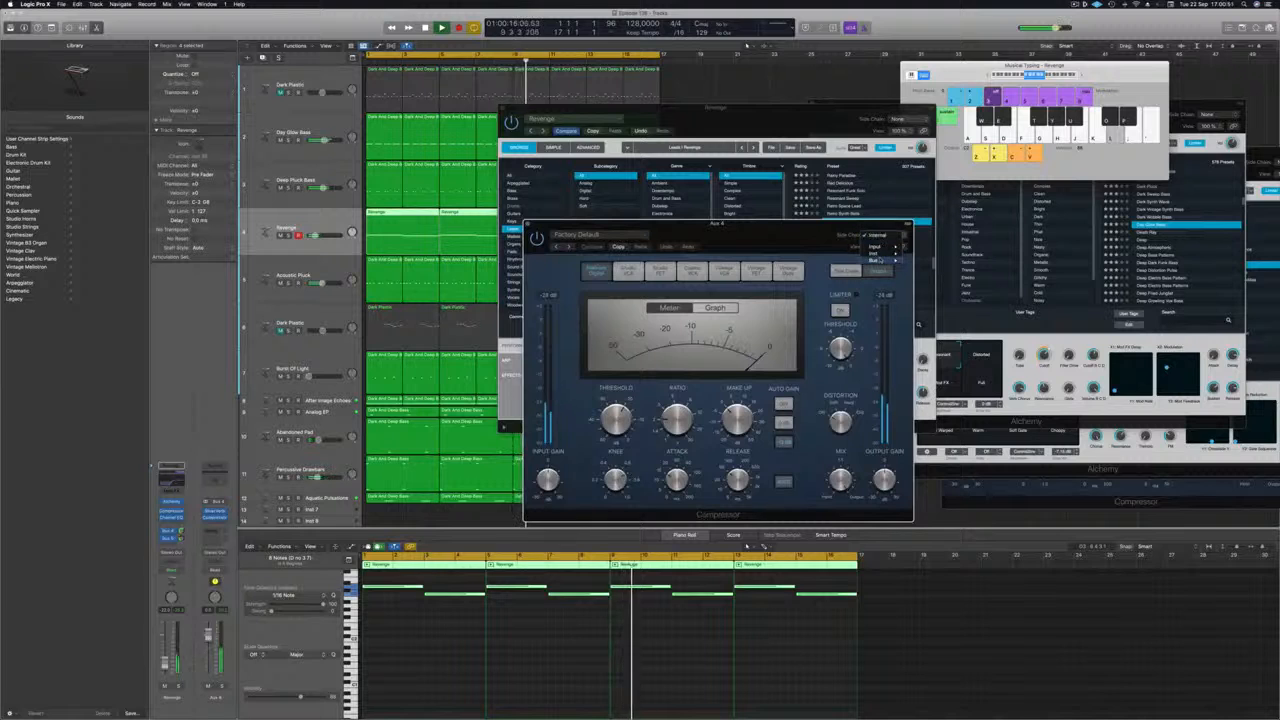
pyautogui.moveTo(880, 253)
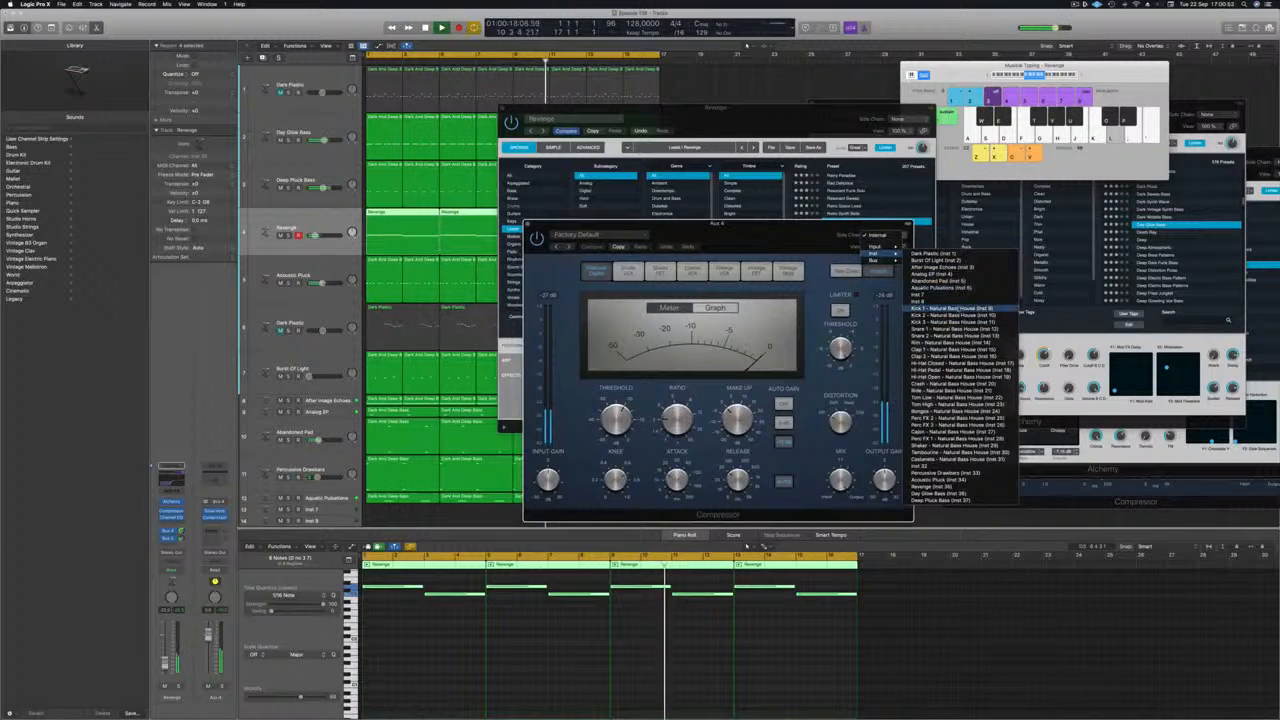
pyautogui.moveTo(763, 228); pyautogui.dragTo(709, 229)
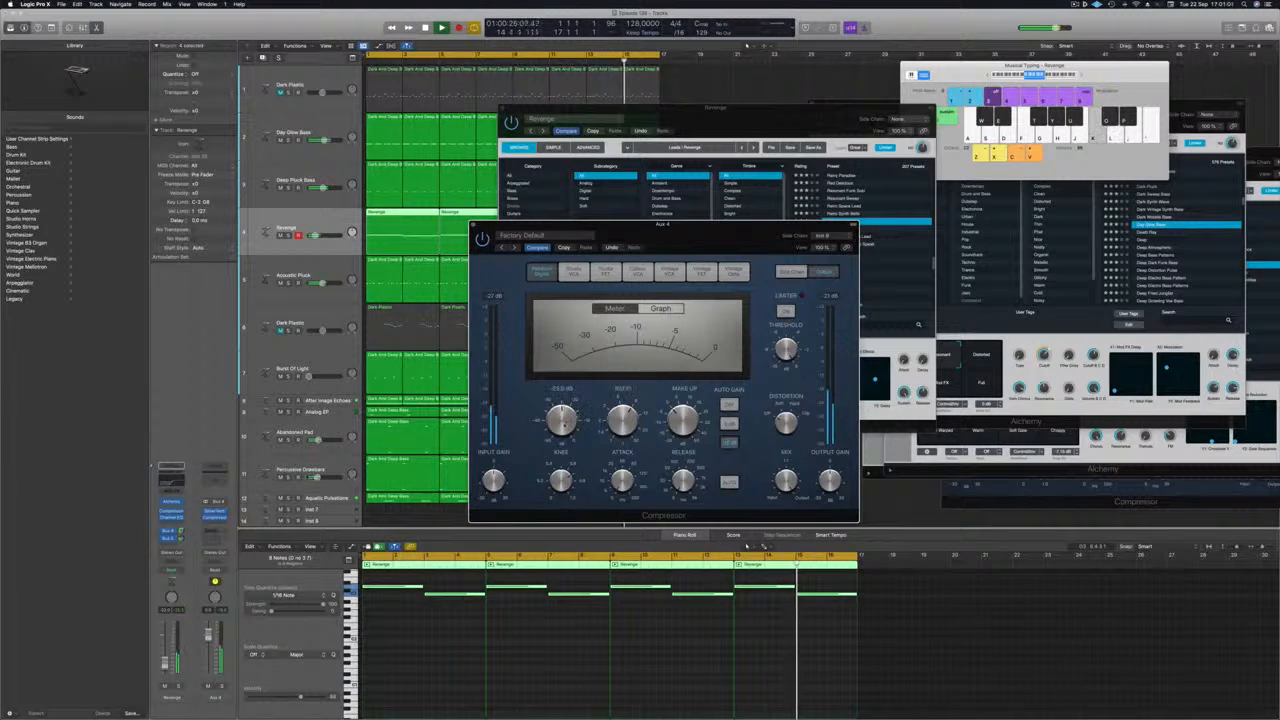
pyautogui.moveTo(721, 235); pyautogui.dragTo(941, 236)
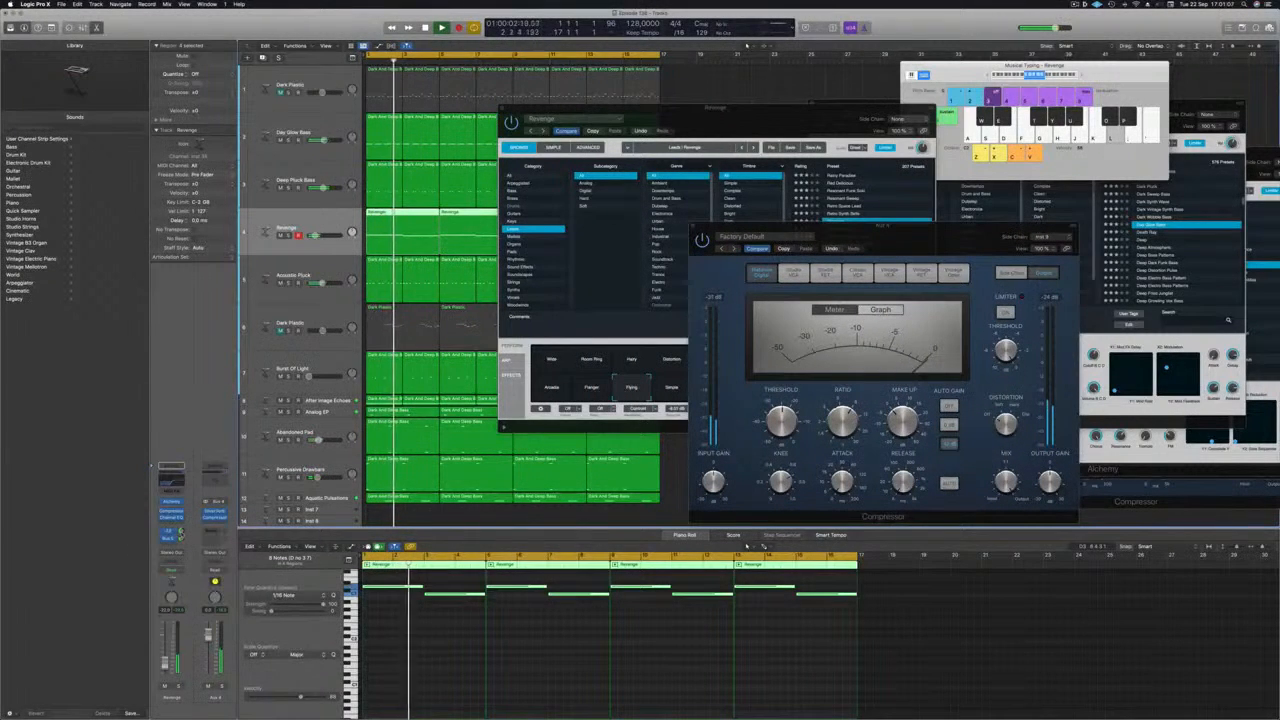
pyautogui.moveTo(708, 228); pyautogui.dragTo(495, 309)
pyautogui.click(480, 307)
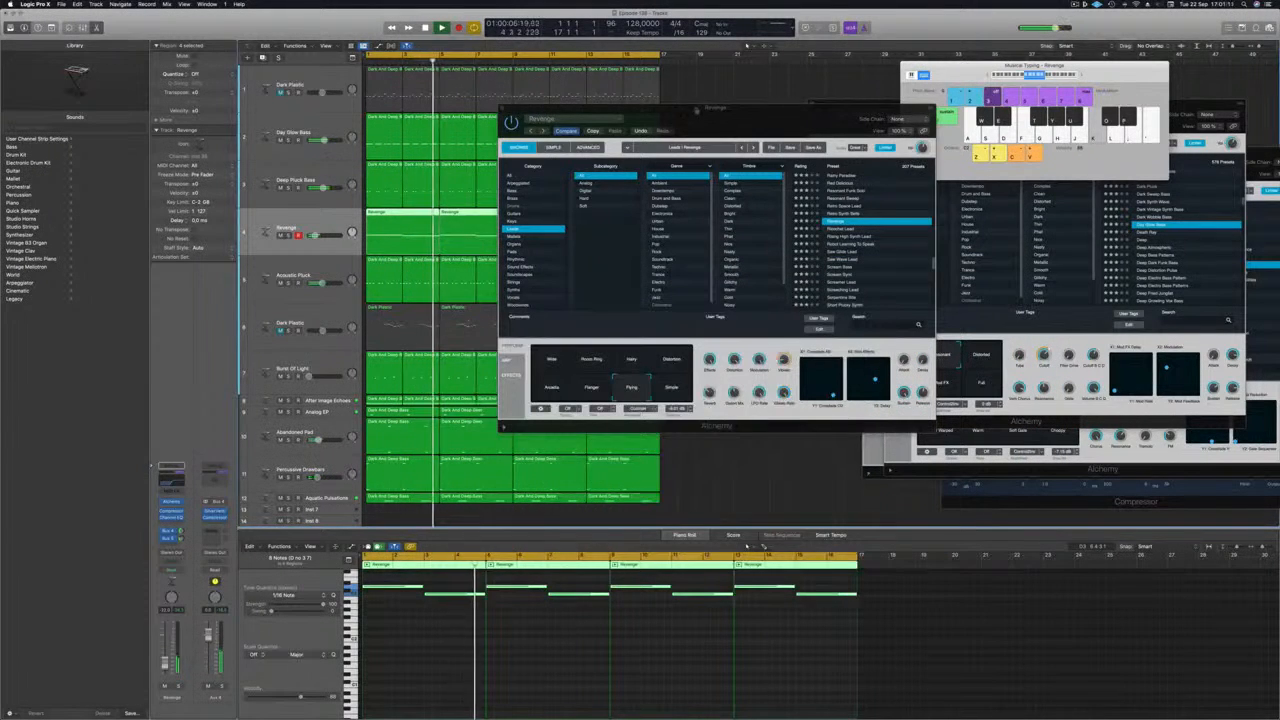
# Close Revenge's Alchemy window, deselect the regions, and play the arrangement from the start
pyautogui.moveTo(525, 110); pyautogui.dragTo(514, 126)
pyautogui.click(492, 123)
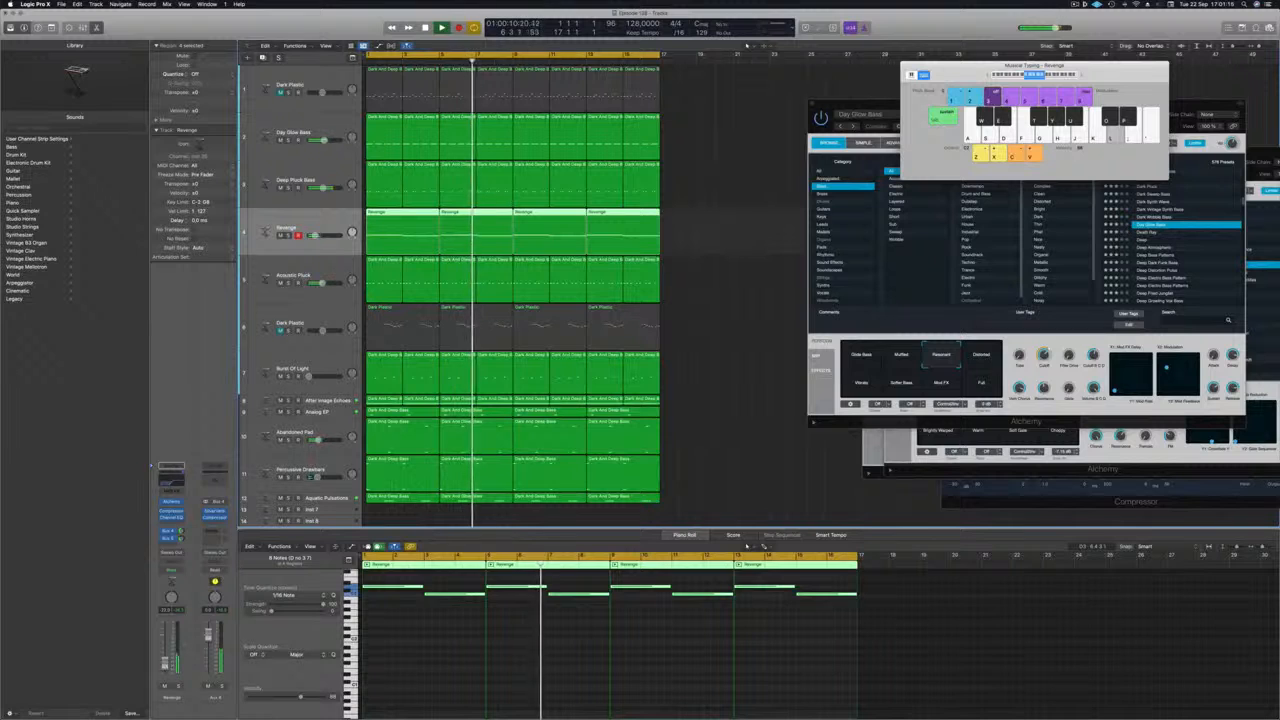
pyautogui.click(724, 420)
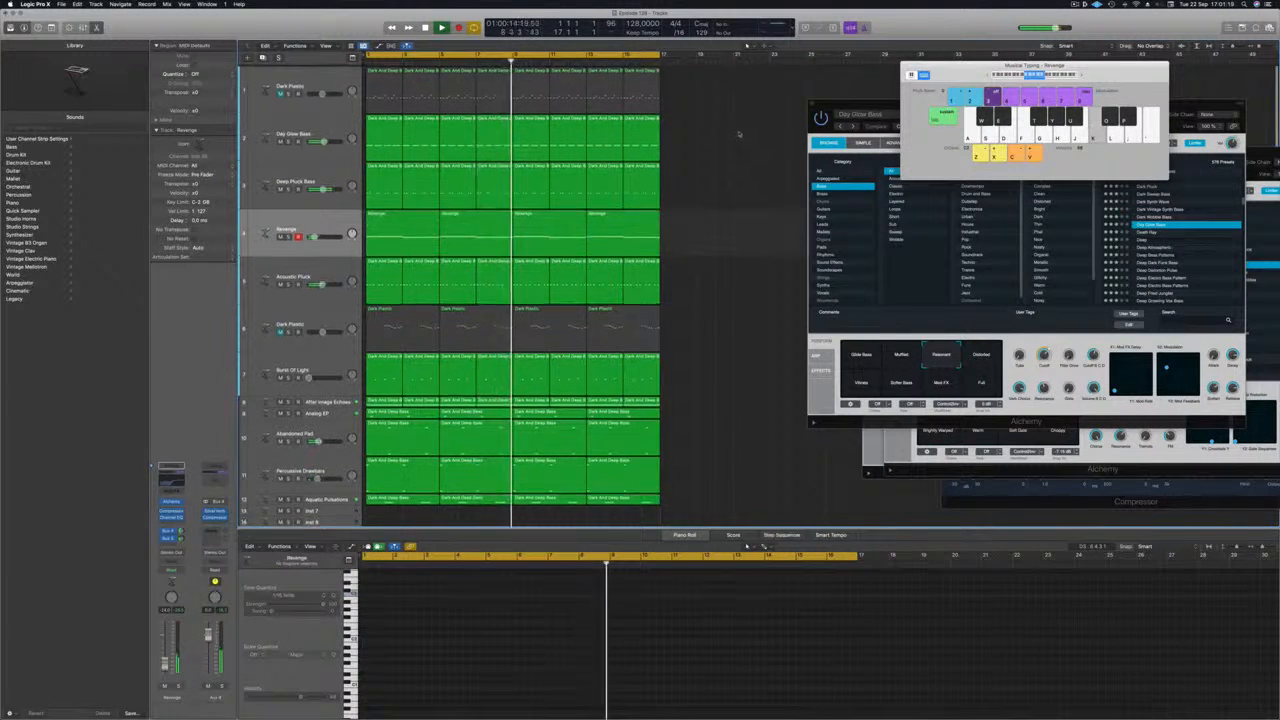
pyautogui.press('Return')
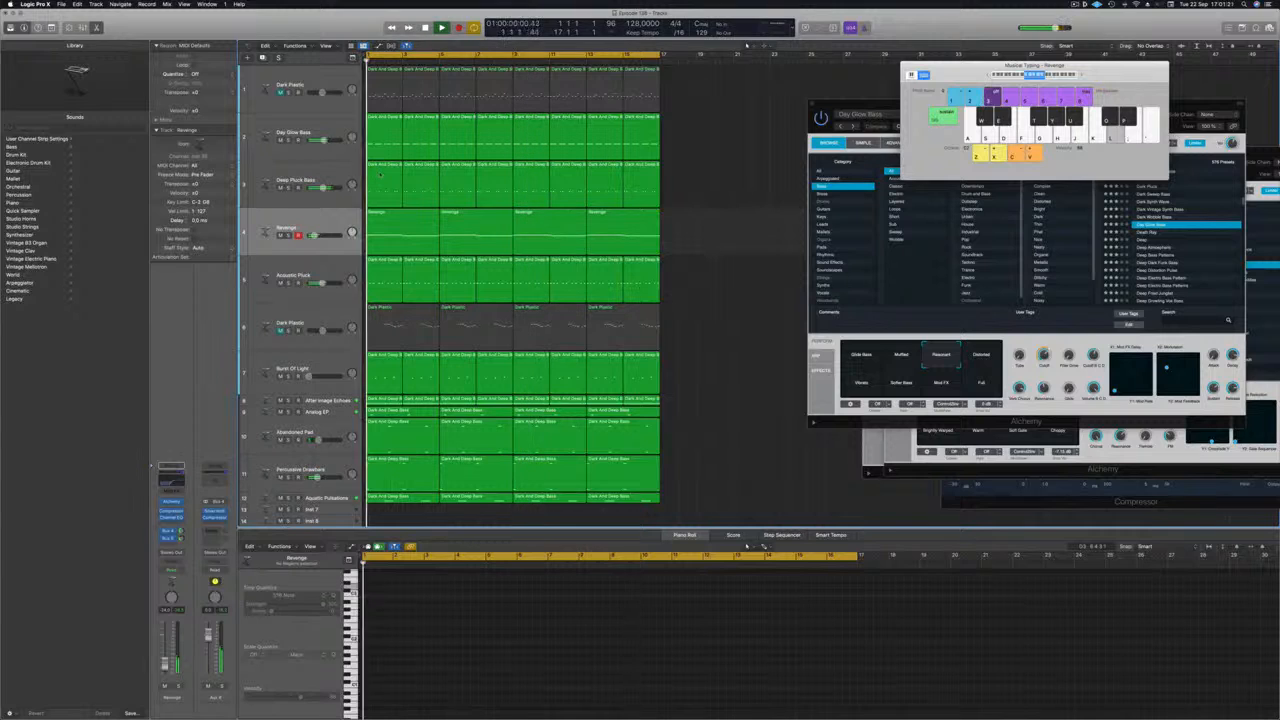
pyautogui.click(1075, 5)
pyautogui.click(928, 35)
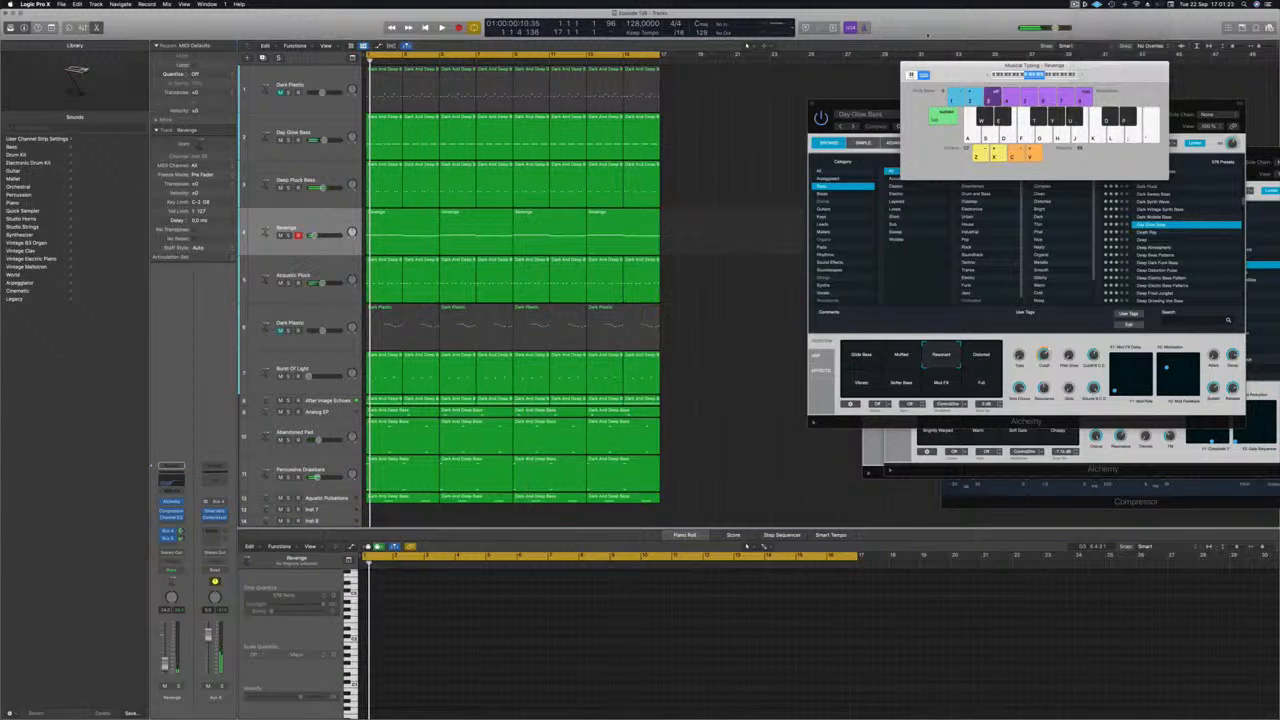
pyautogui.press('space')
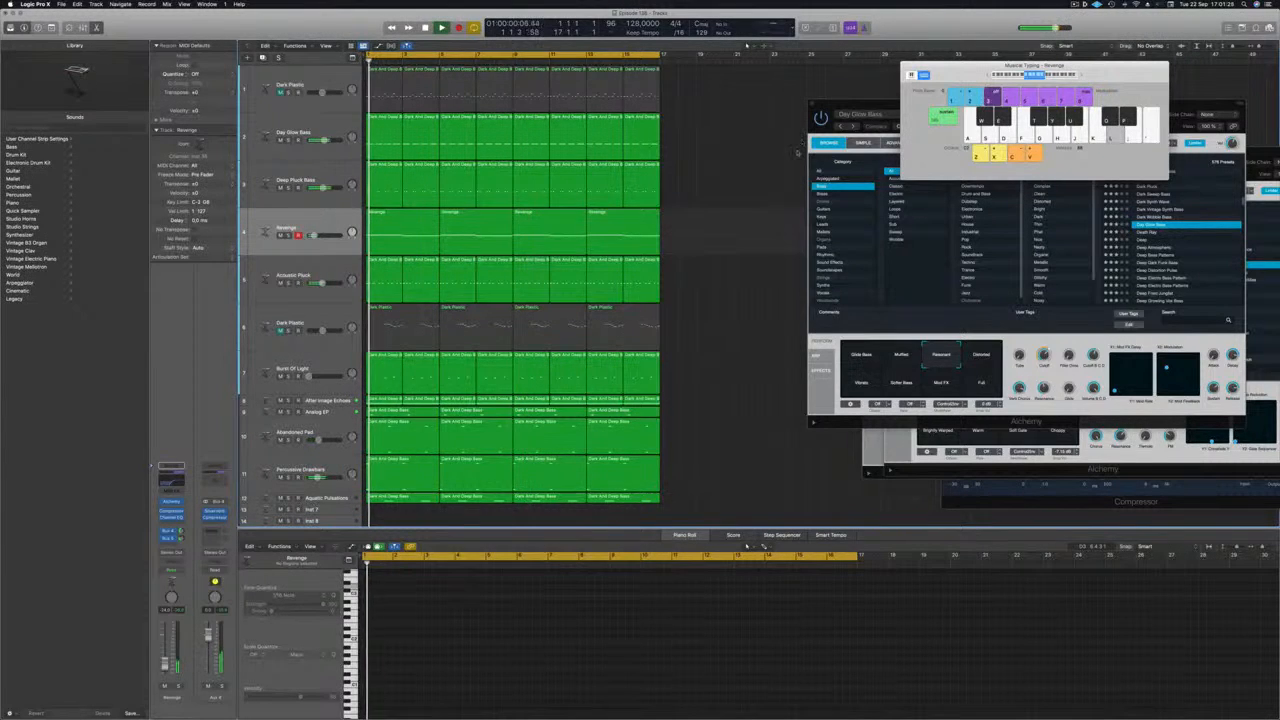
# Solo the Natural Bass House drum tracks and play them from the start
pyautogui.scroll(-3, 733, 192)
pyautogui.scroll(-3, 733, 192)
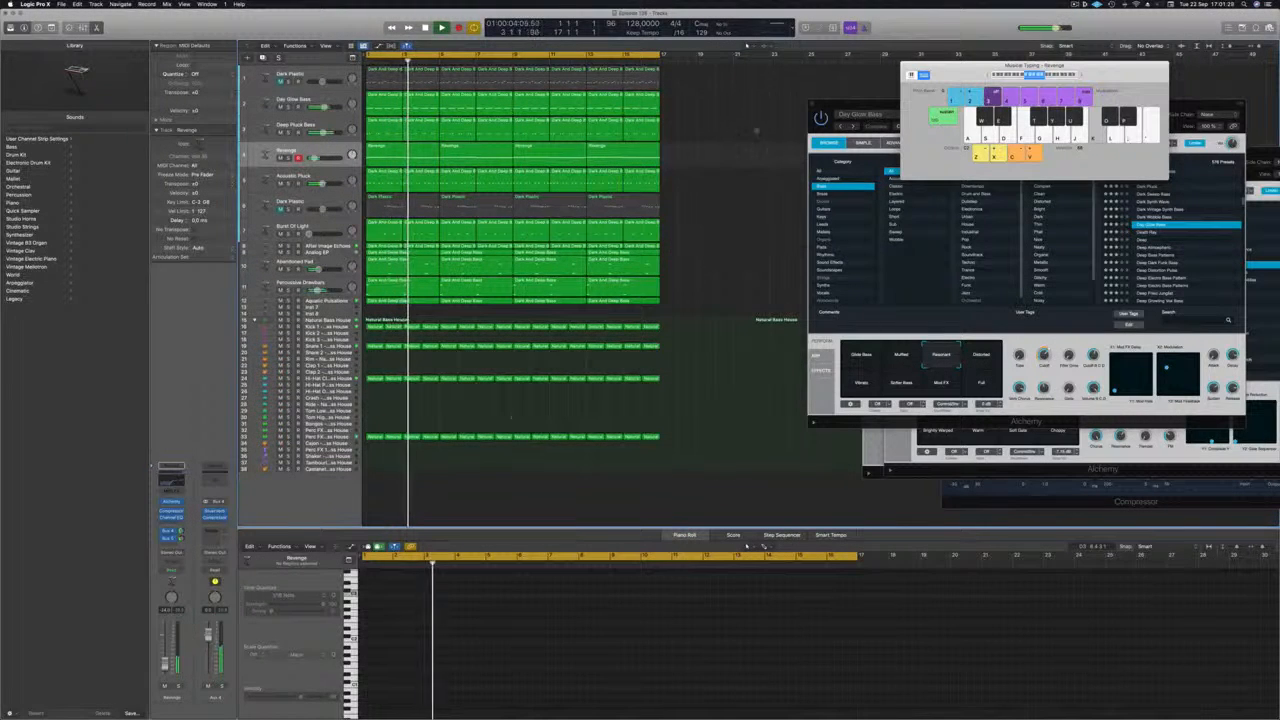
pyautogui.press('Return')
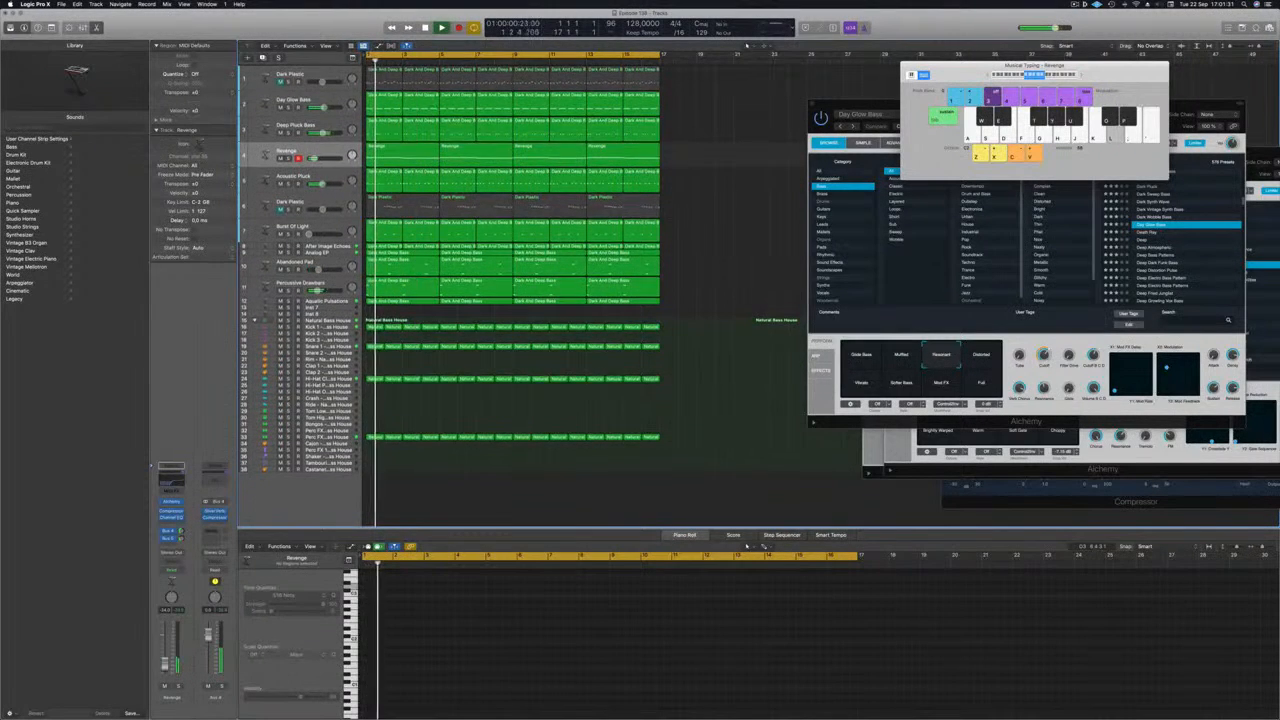
pyautogui.press('s')
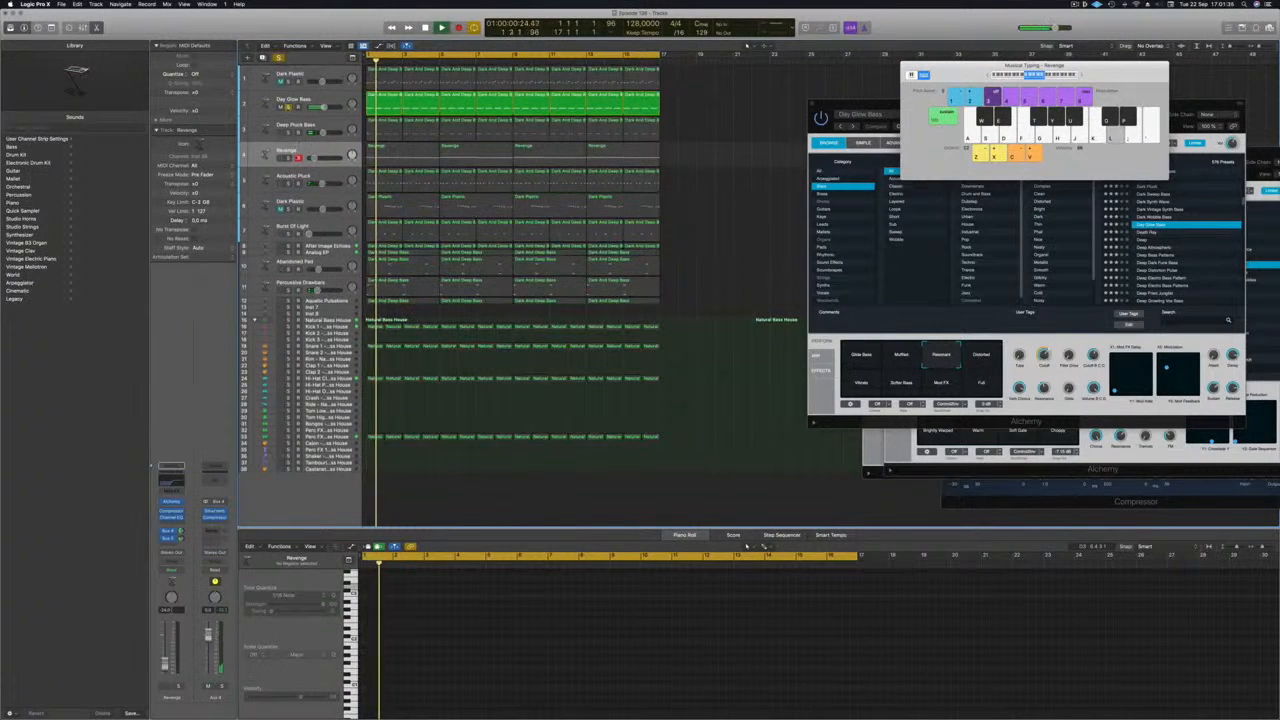
pyautogui.press('s')
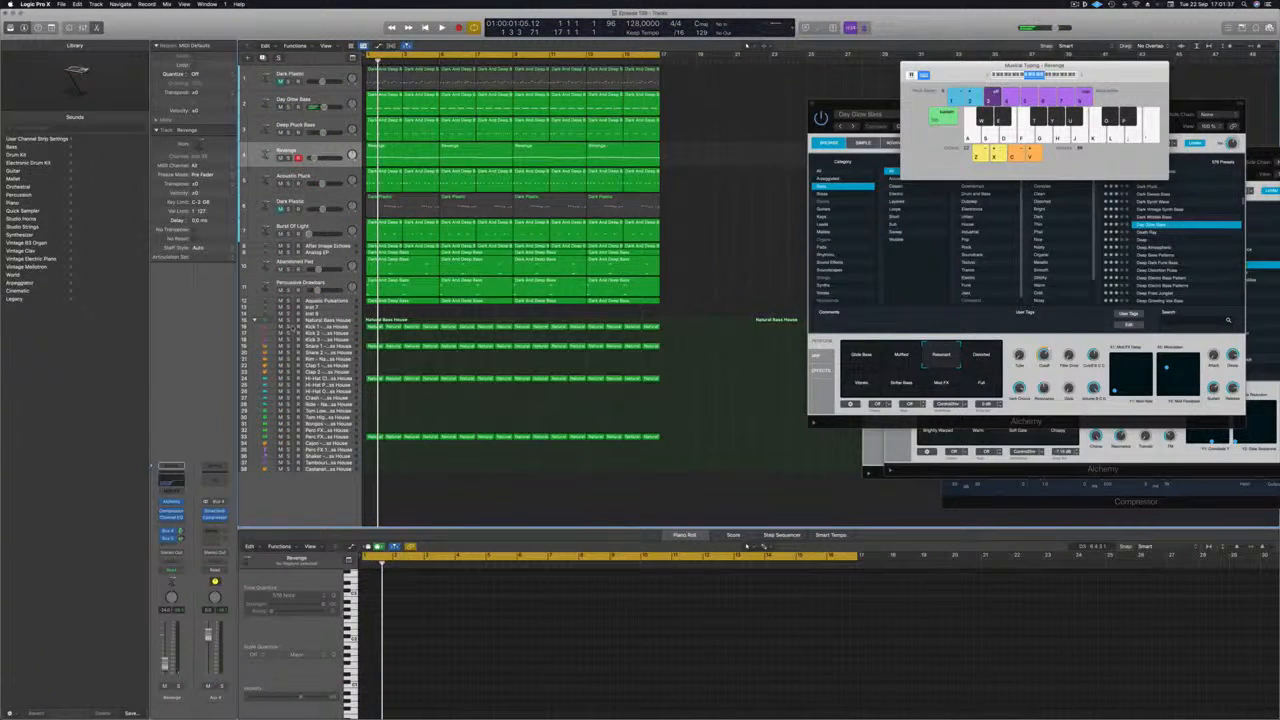
pyautogui.moveTo(289, 321); pyautogui.dragTo(289, 382)
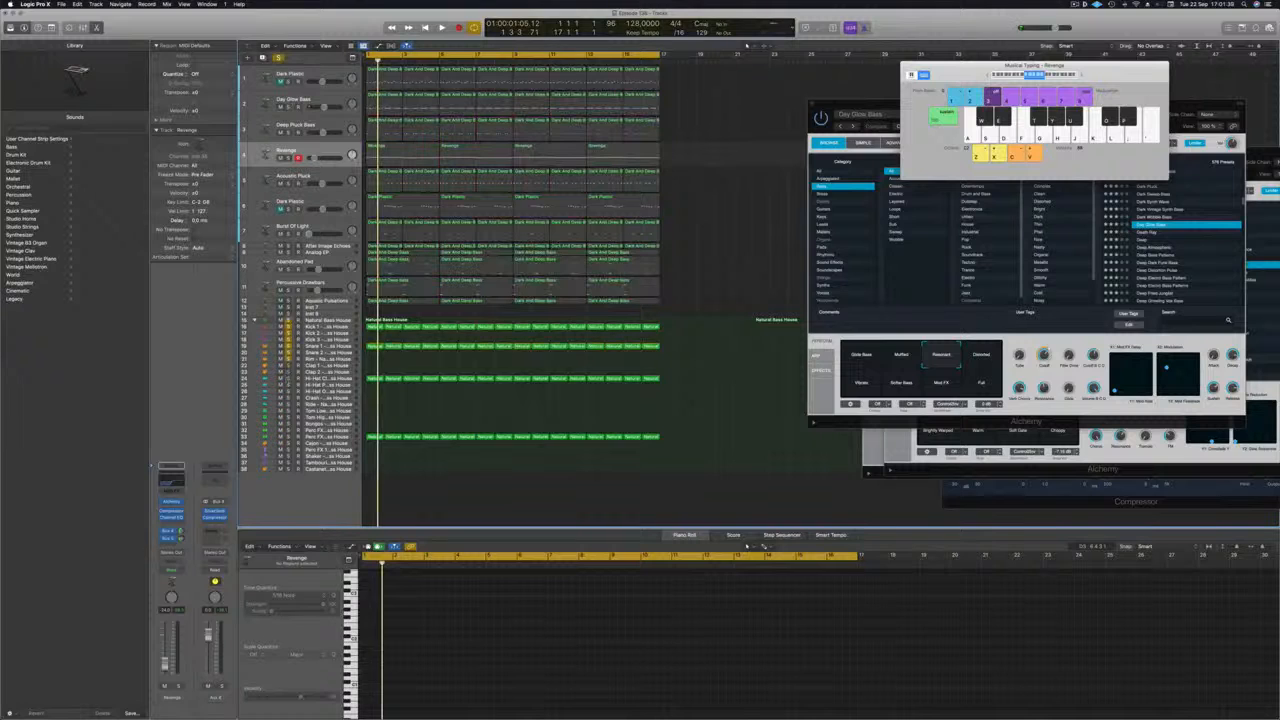
pyautogui.press('Return')
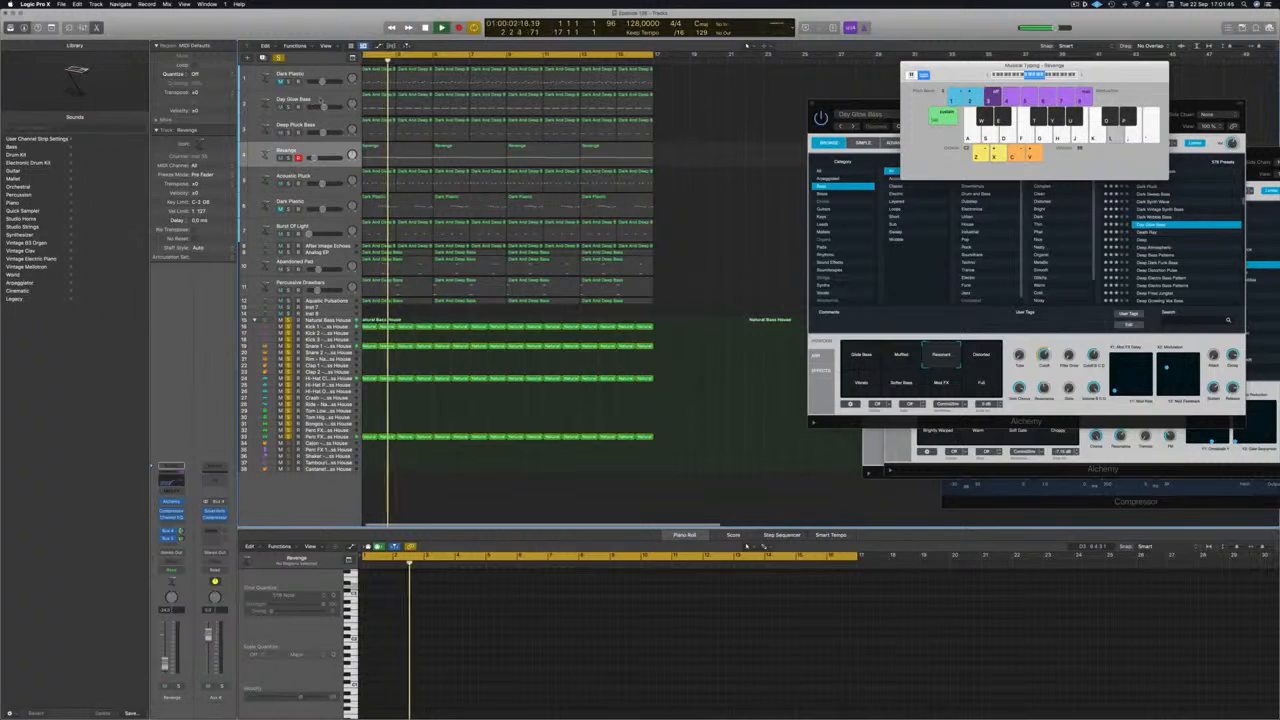
# Bring Day Glow Bass and Deep Pluck Bass into the soloed drum mix one after the other during playback
pyautogui.click(327, 98)
pyautogui.press('Return')
pyautogui.click(289, 107)
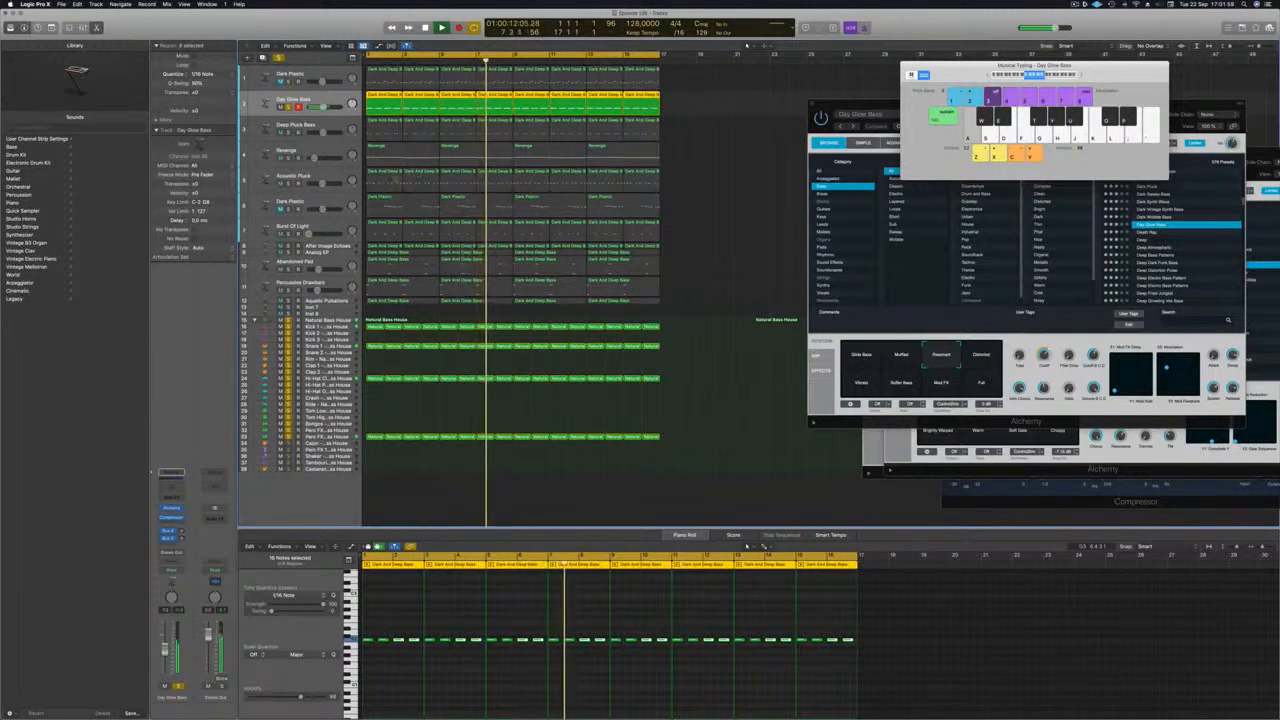
pyautogui.click(313, 124)
pyautogui.click(289, 132)
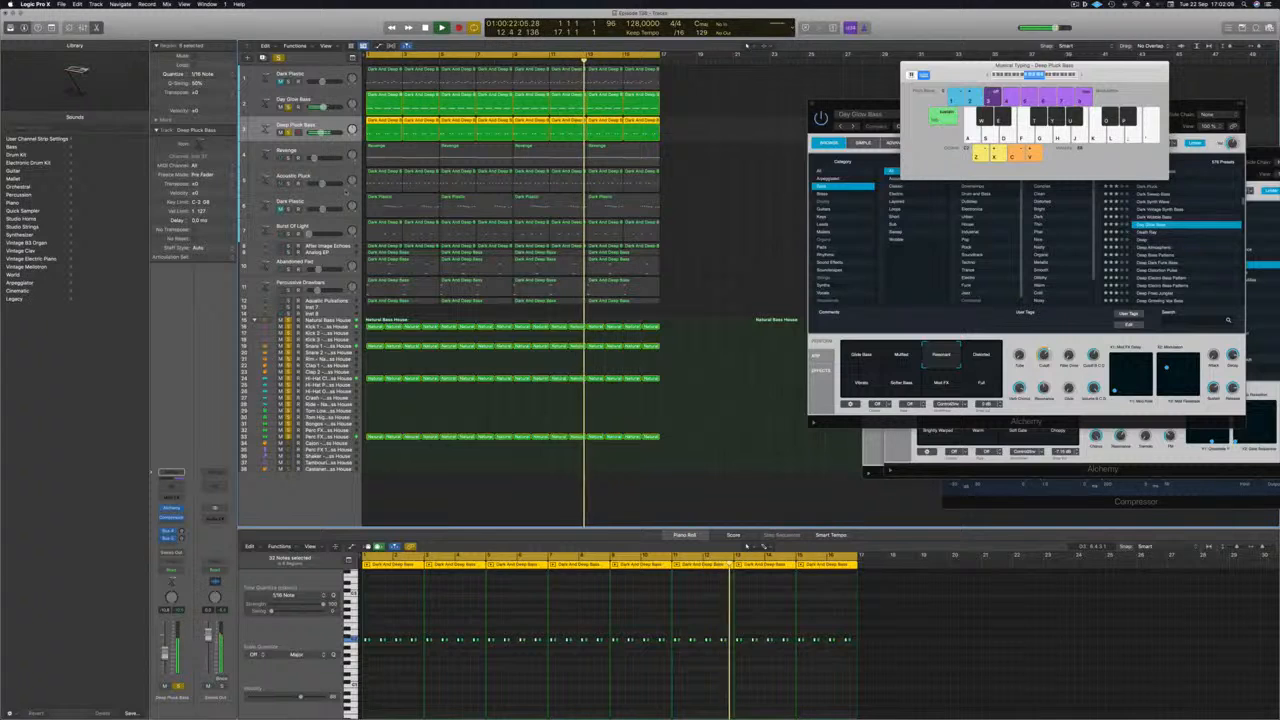
# Move the Acoustic Pluck track above Revenge, solo it with the basses, and fine-tune its volume
pyautogui.click(336, 177)
pyautogui.moveTo(334, 176); pyautogui.dragTo(336, 153)
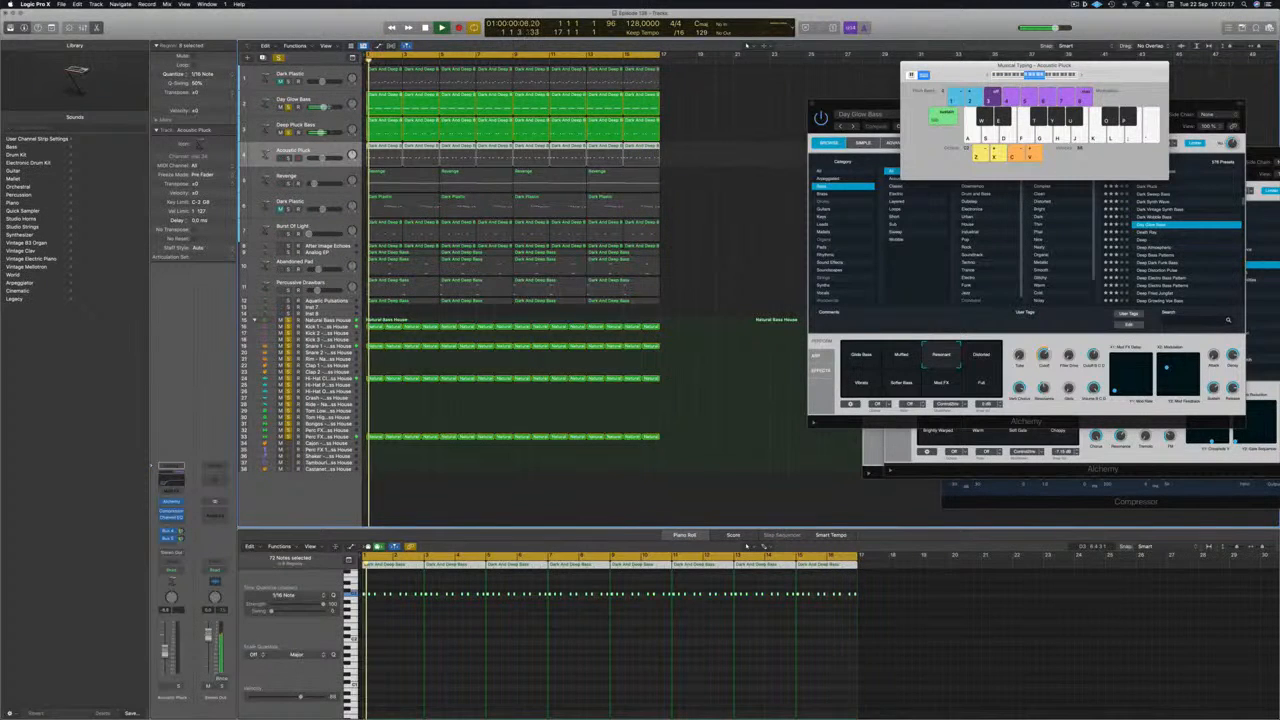
pyautogui.click(289, 158)
pyautogui.moveTo(322, 158); pyautogui.dragTo(322, 159)
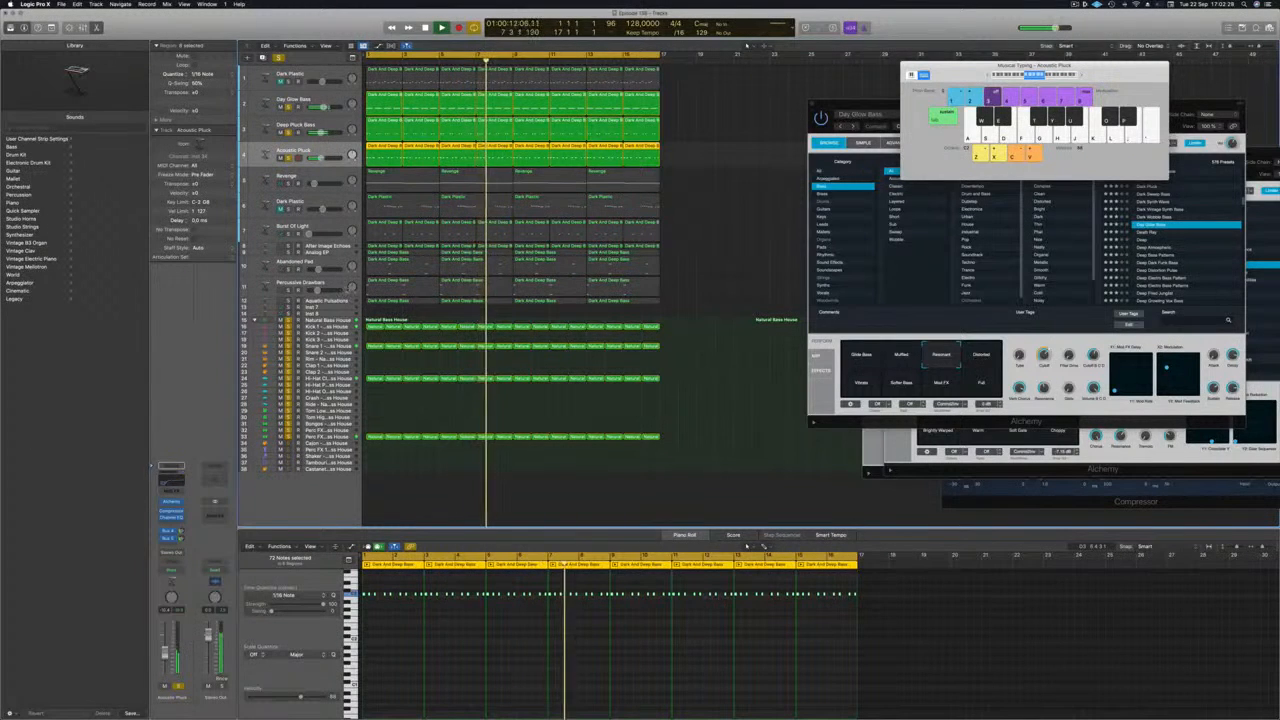
# Move the Aquatic Pulsations track directly below Acoustic Pluck, show the toolbar, and enlarge the track with Track Zoom
pyautogui.click(333, 301)
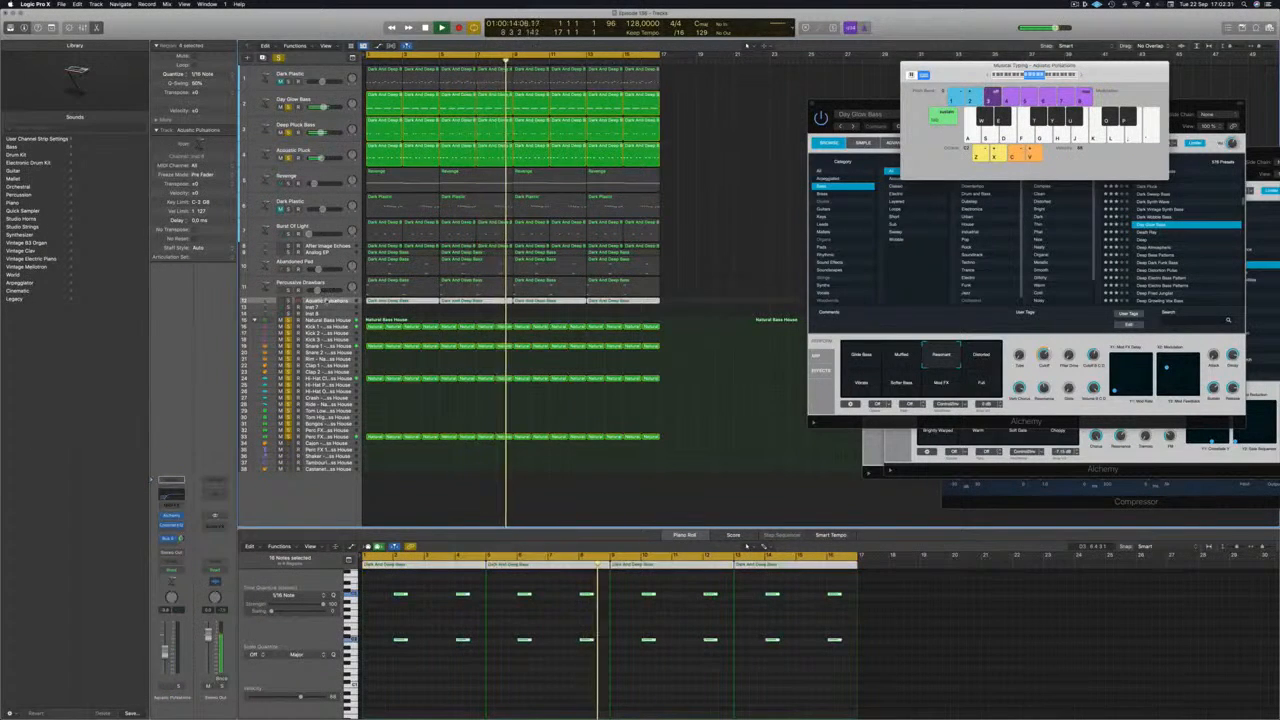
pyautogui.moveTo(333, 301); pyautogui.dragTo(333, 172)
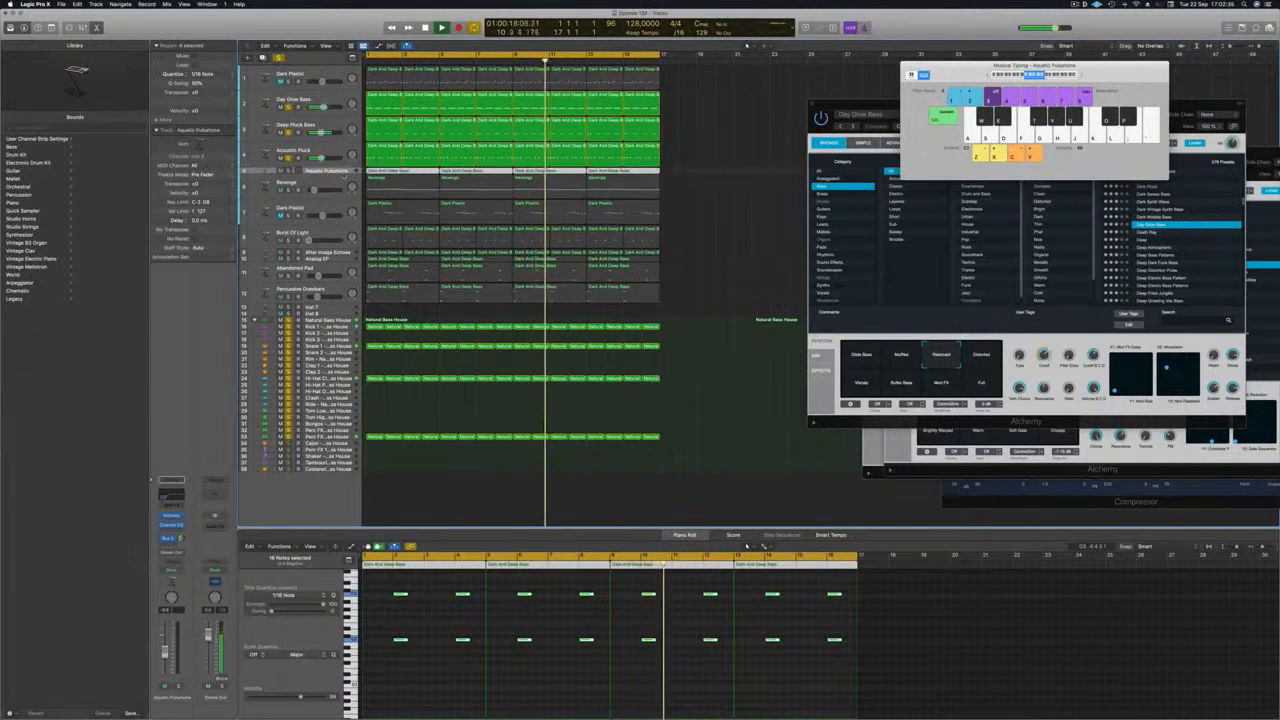
pyautogui.click(330, 186)
pyautogui.click(338, 172)
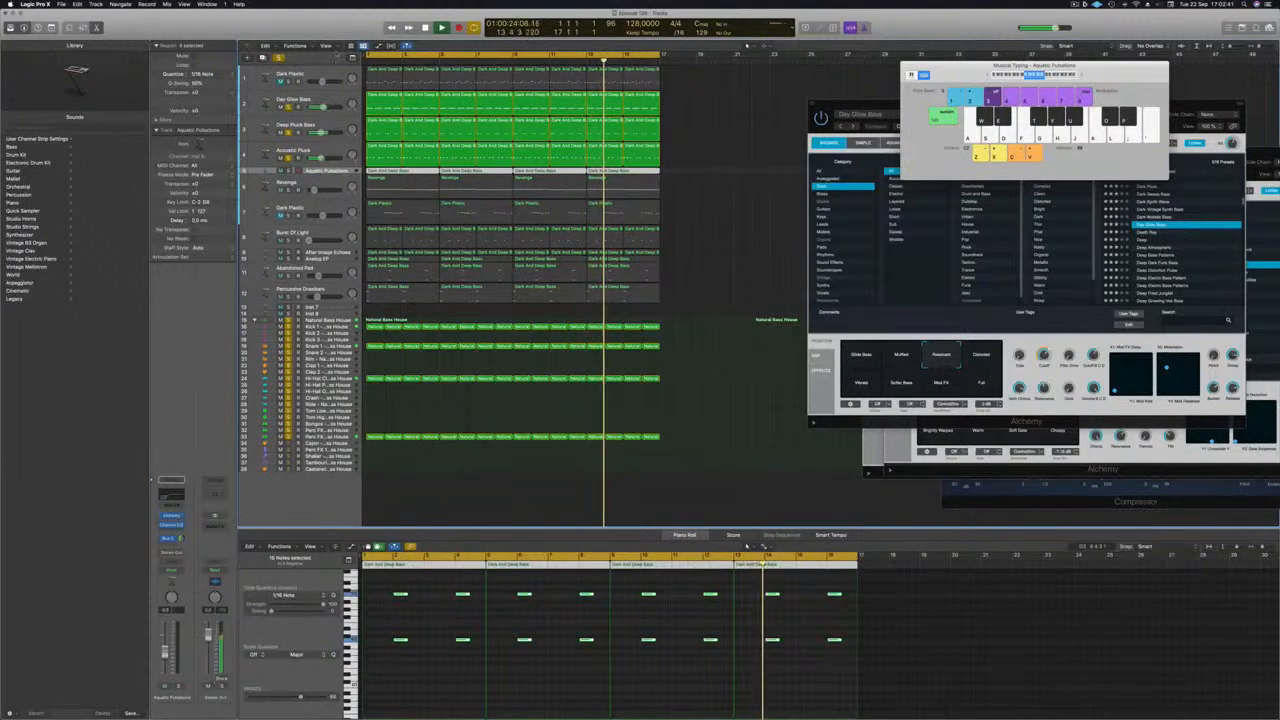
pyautogui.click(51, 28)
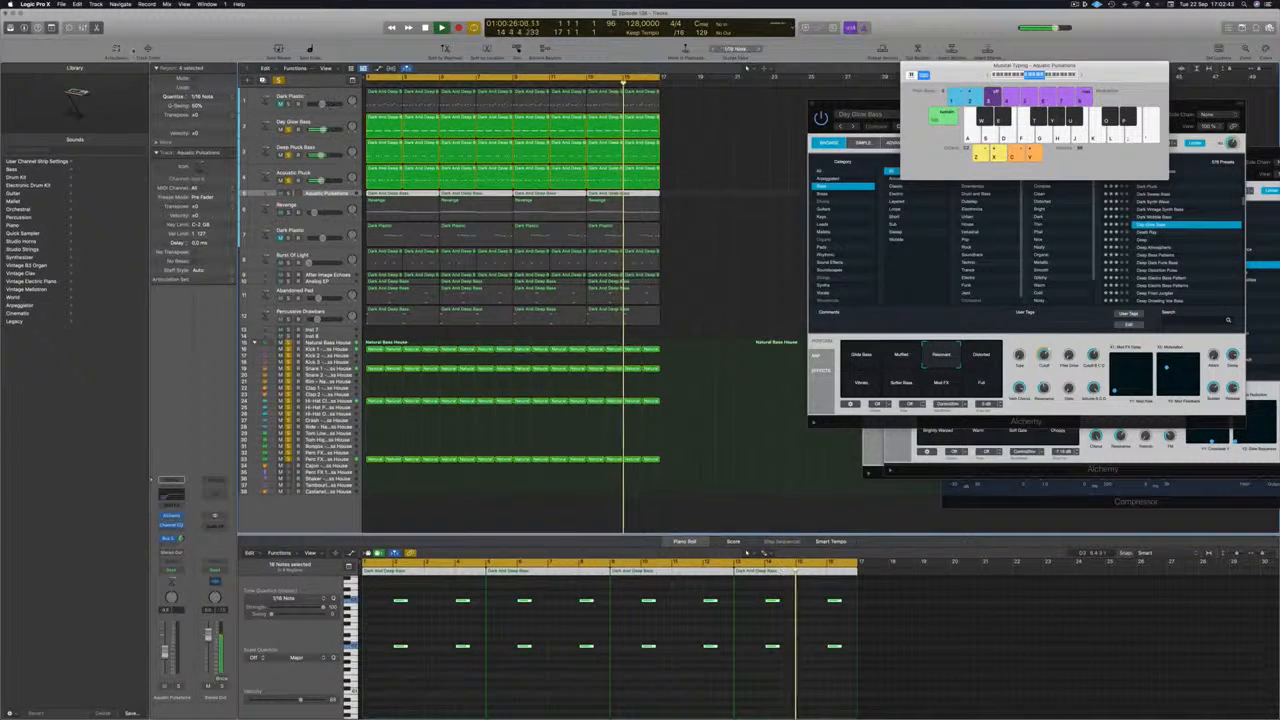
pyautogui.click(148, 49)
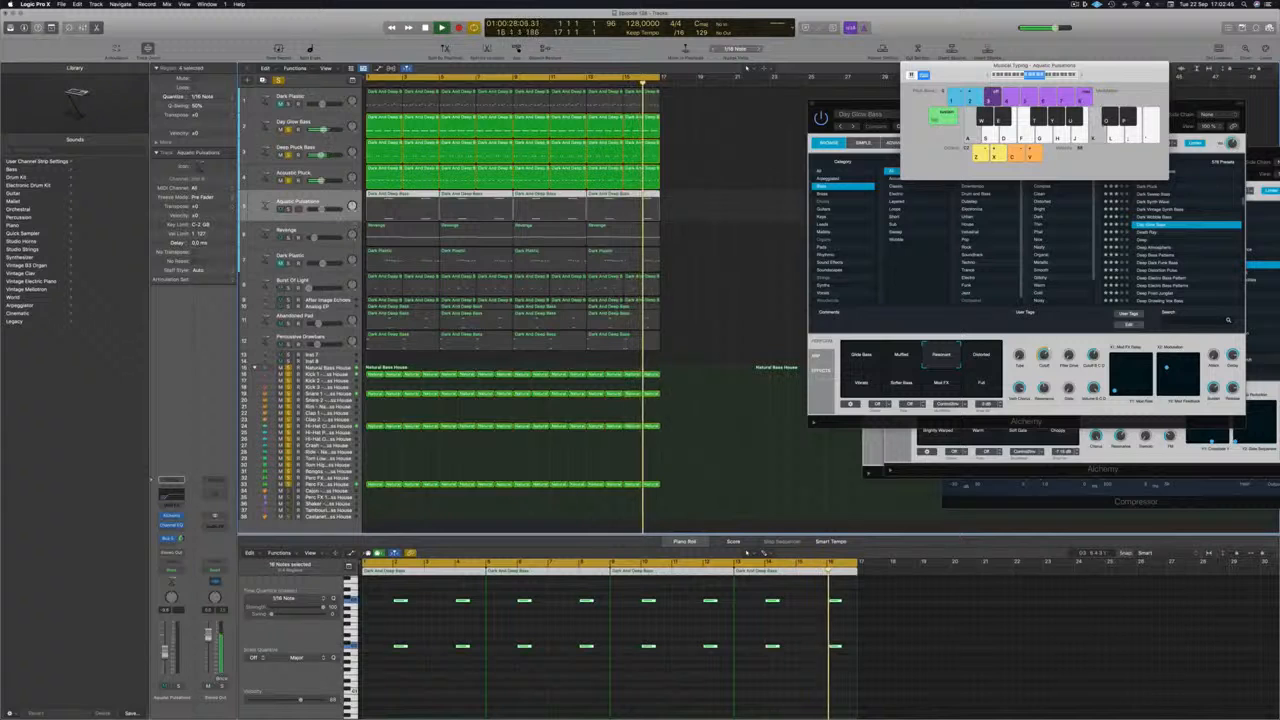
# Solo the Aquatic Pulsations track, and move Percussive Drawbars directly below it and solo that as well
pyautogui.moveTo(287, 220); pyautogui.dragTo(288, 239)
pyautogui.click(288, 209)
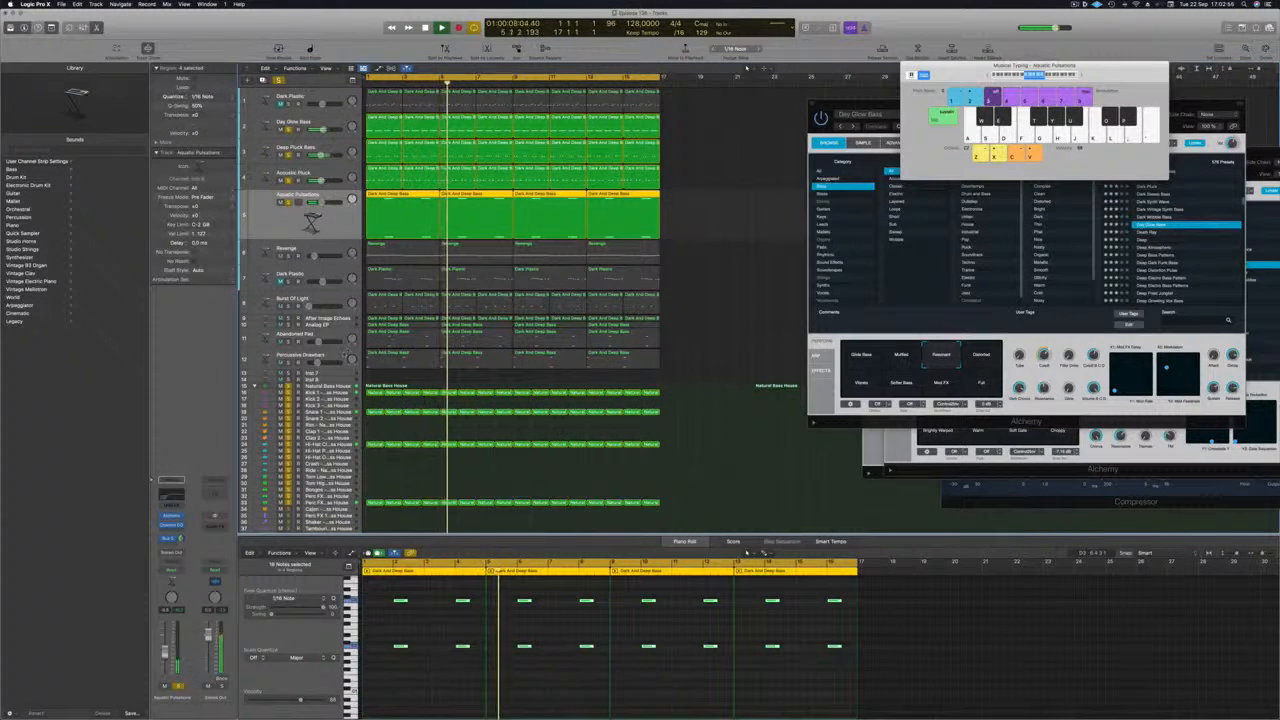
pyautogui.click(346, 356)
pyautogui.moveTo(333, 168); pyautogui.dragTo(346, 127)
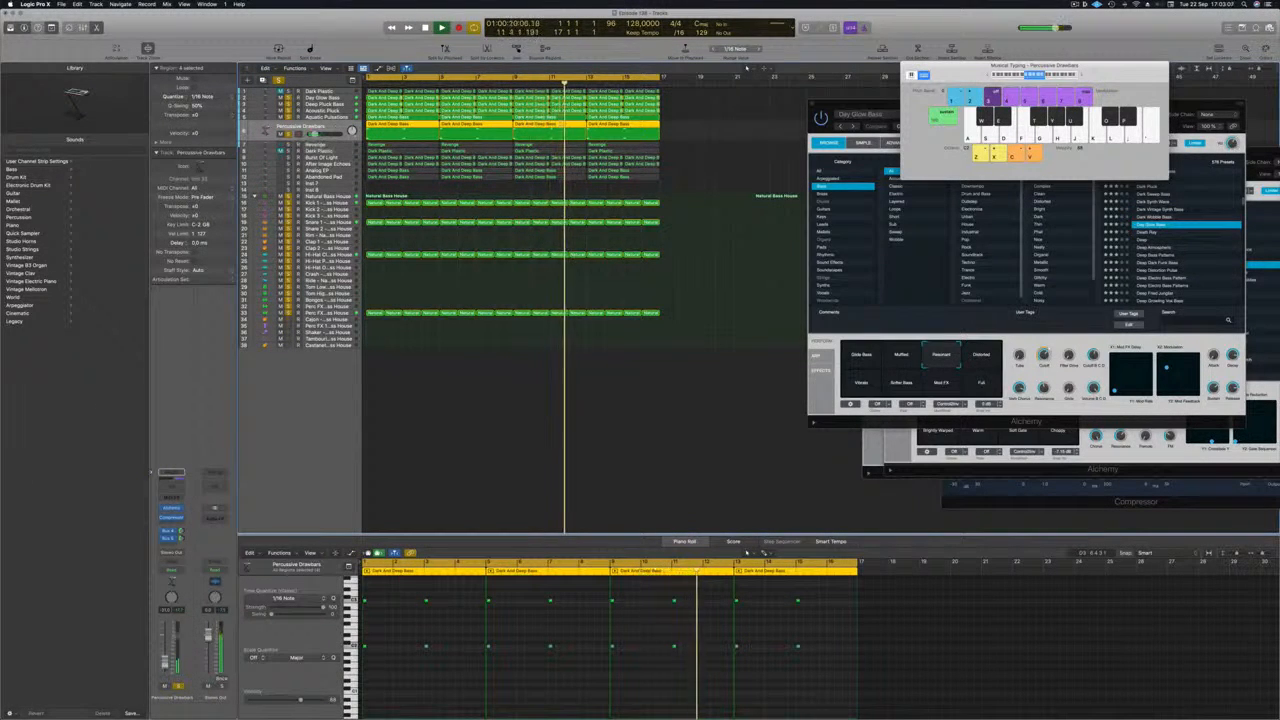
# Add a Channel EQ to Percussive Drawbars with a low cut at 91.5 Hz, 12 dB/Oct and Q 0.75
pyautogui.click(172, 487)
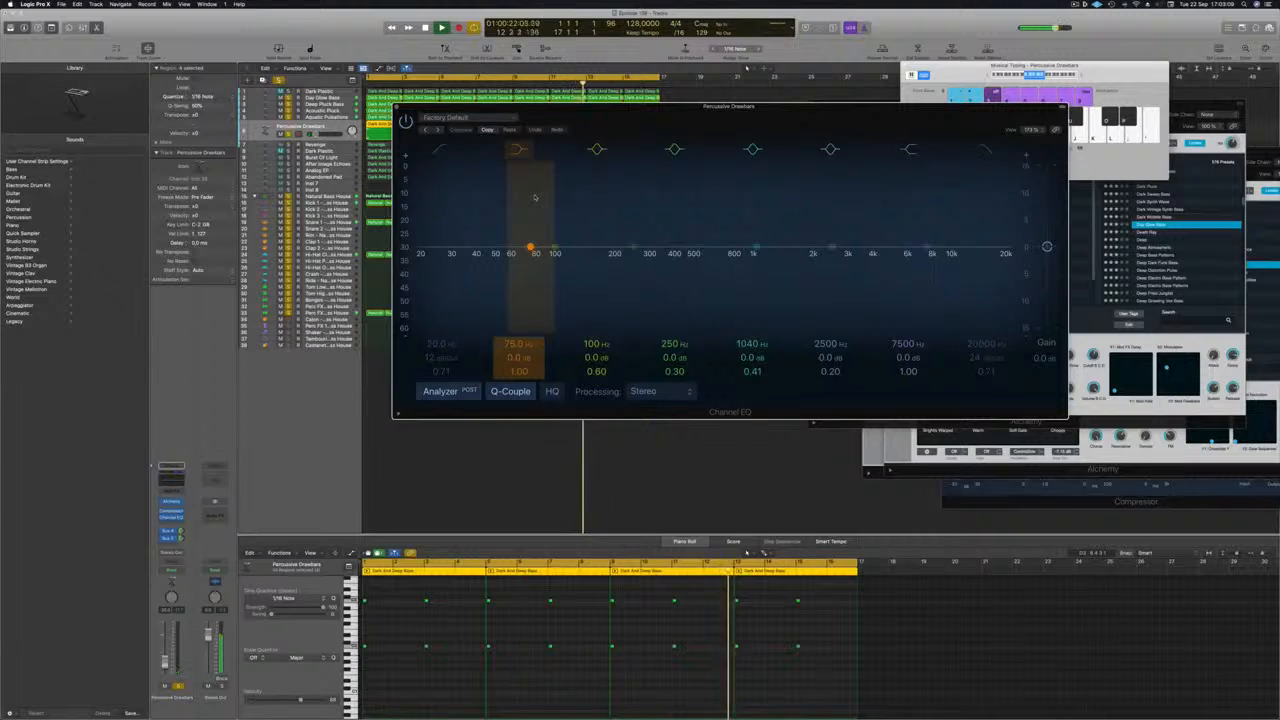
pyautogui.click(441, 151)
pyautogui.moveTo(447, 225); pyautogui.dragTo(586, 225)
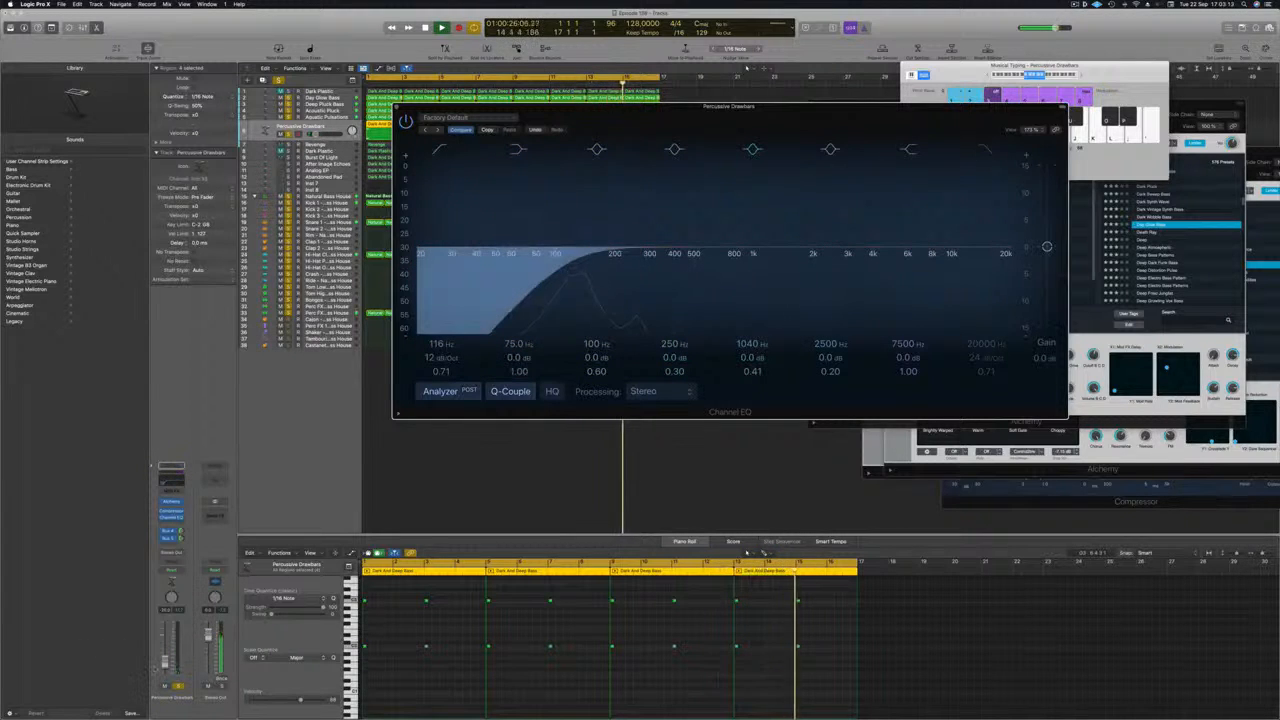
pyautogui.click(746, 67)
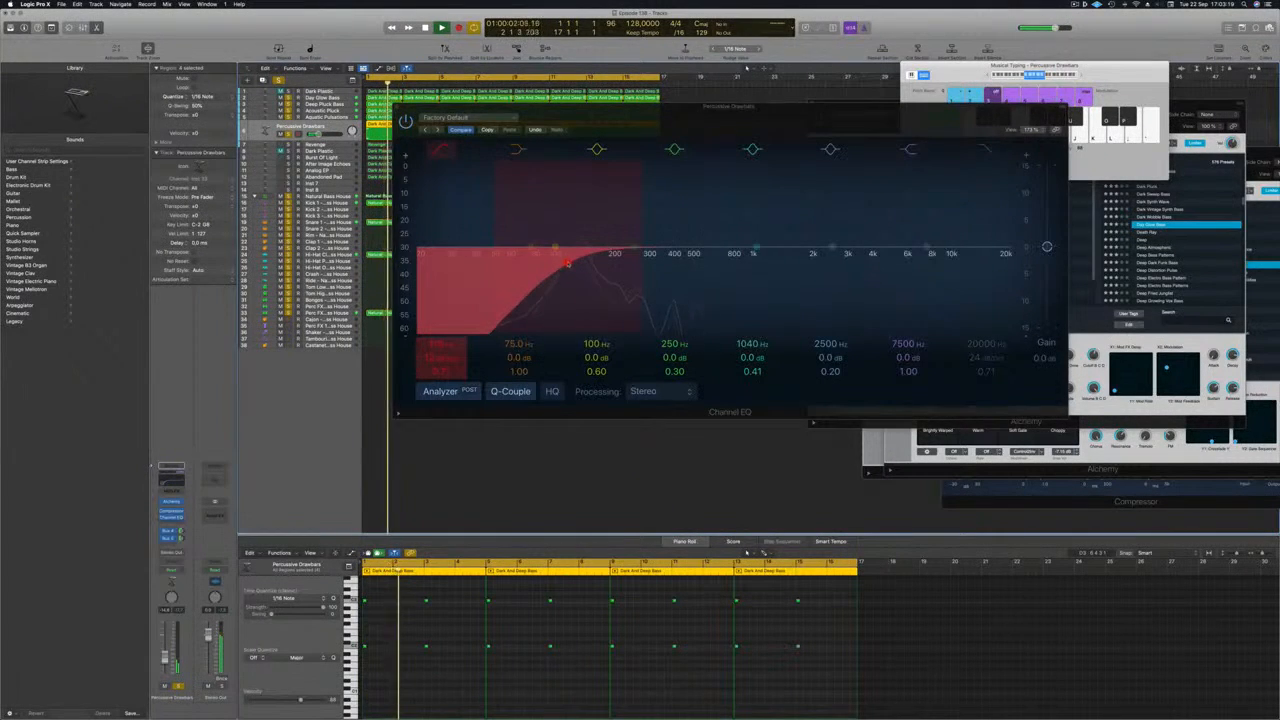
pyautogui.moveTo(567, 264); pyautogui.dragTo(549, 262)
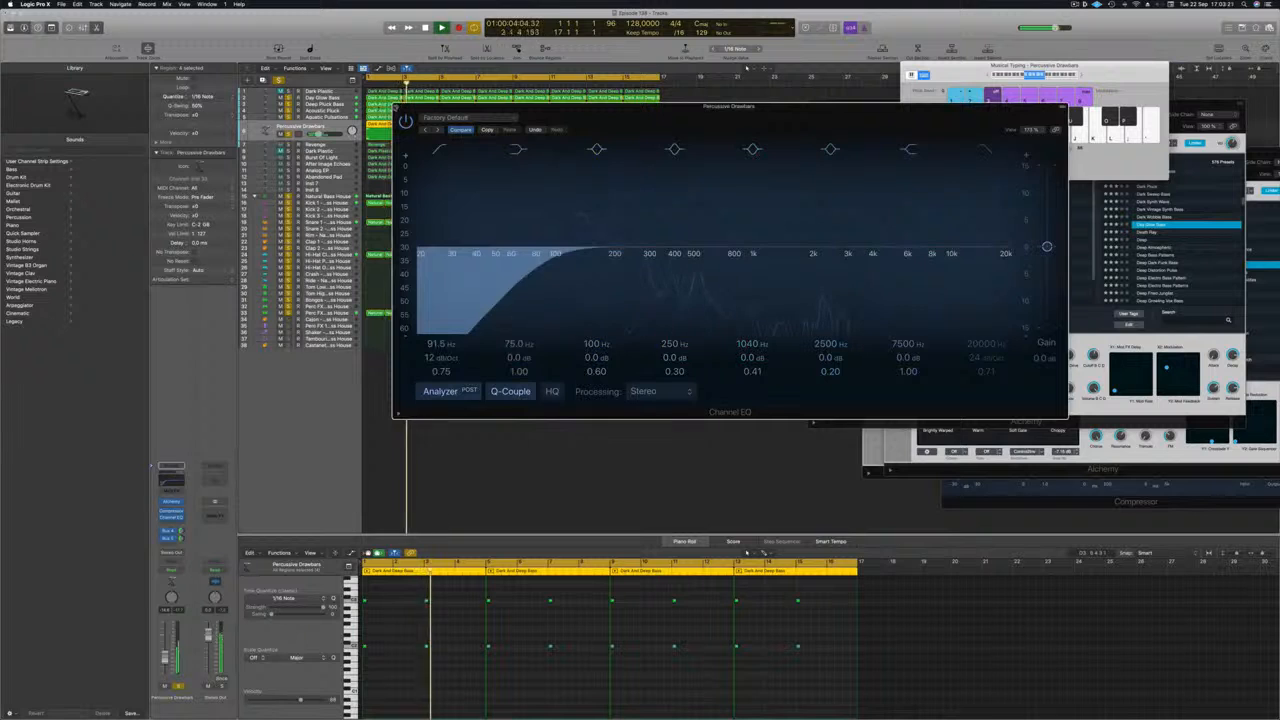
pyautogui.click(396, 107)
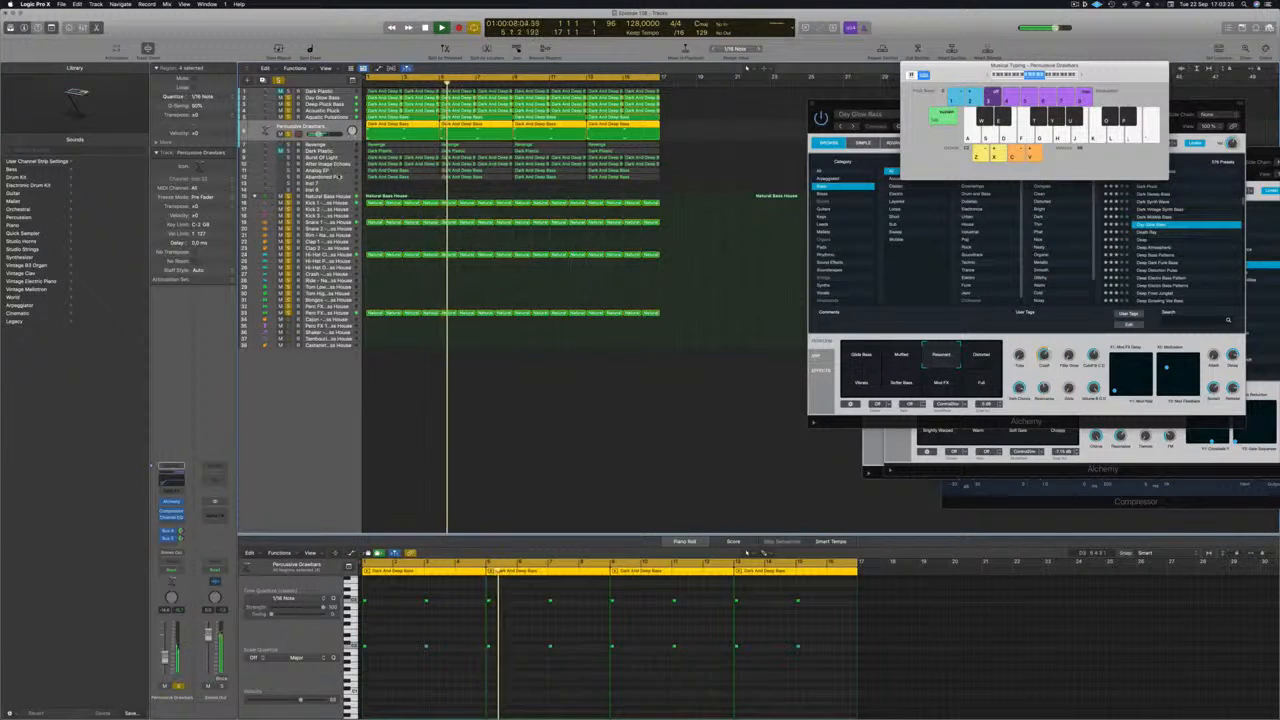
# Move Abandoned Pad directly below Percussive Drawbars, solo it, and add a Channel EQ with a low cut at 190 Hz
pyautogui.click(324, 177)
pyautogui.moveTo(341, 168); pyautogui.dragTo(343, 133)
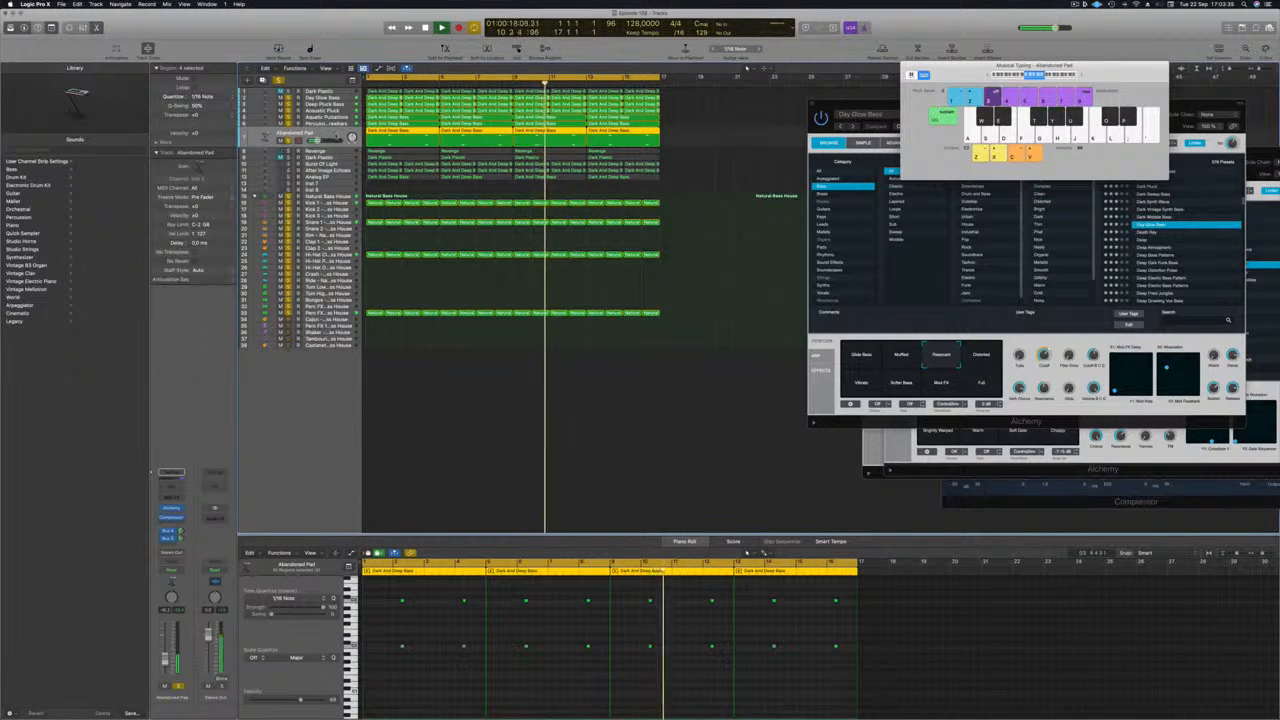
pyautogui.click(171, 486)
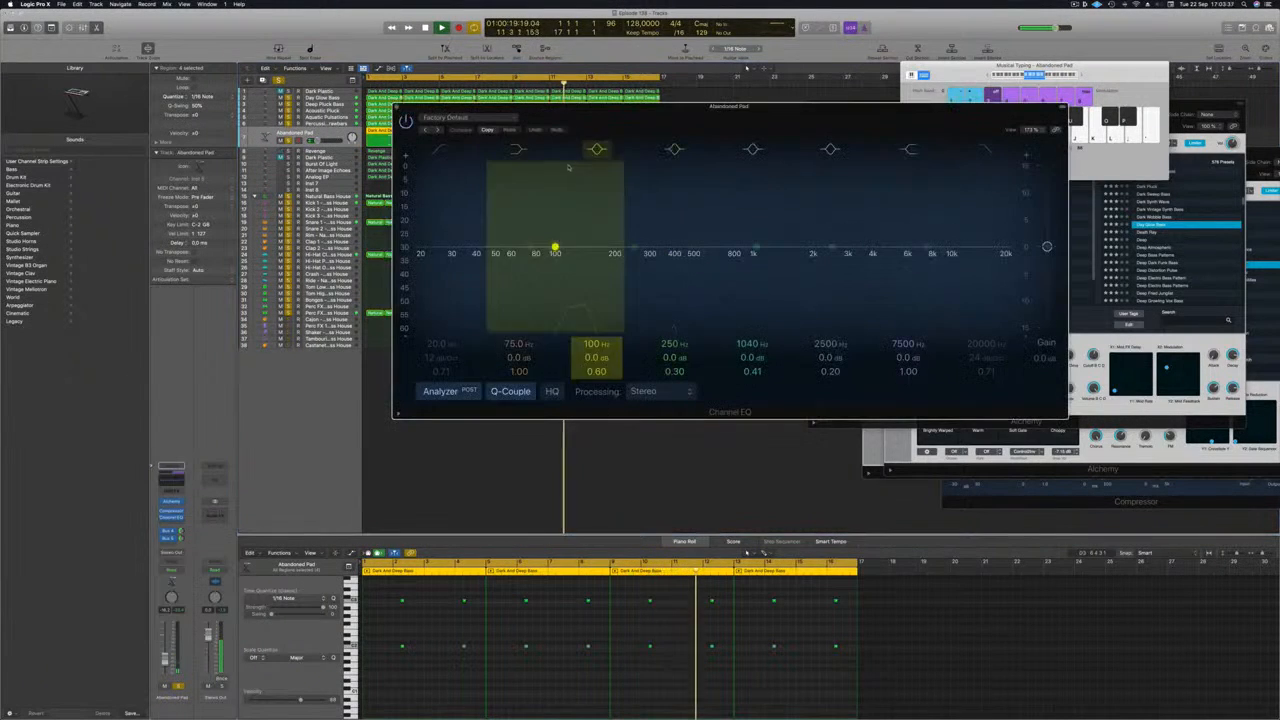
pyautogui.moveTo(456, 251); pyautogui.dragTo(634, 228)
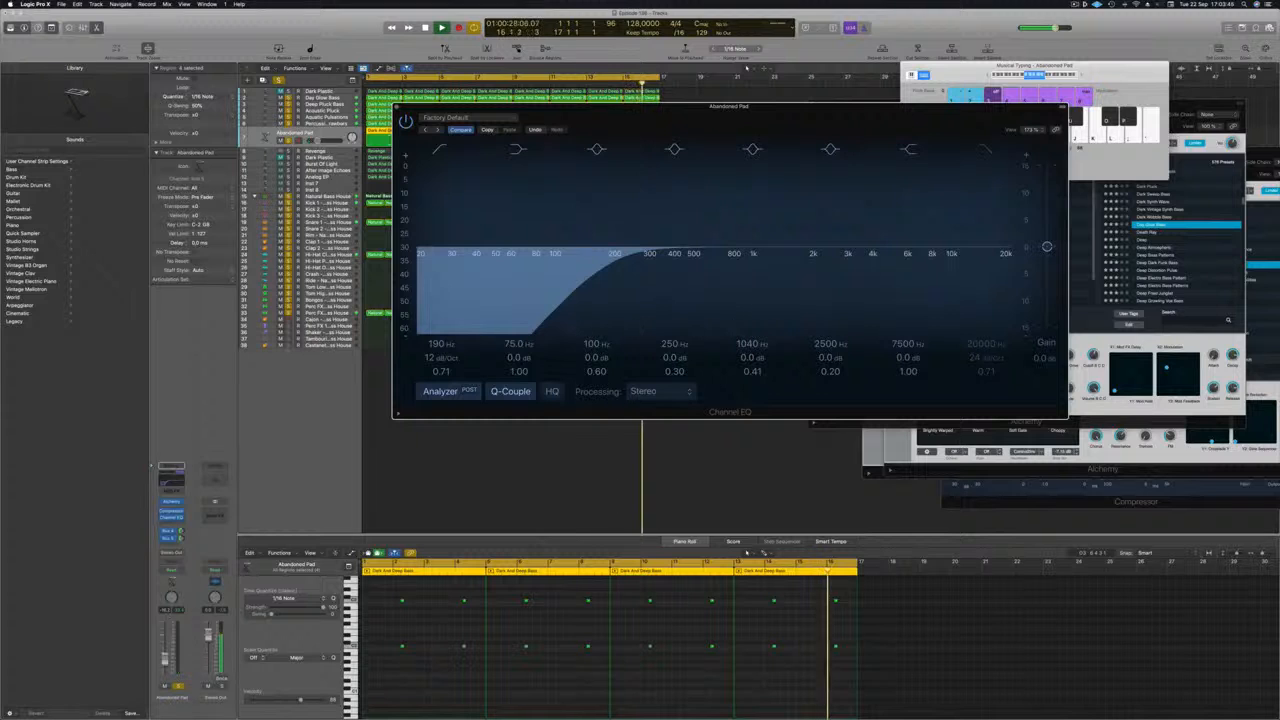
pyautogui.click(396, 107)
# Move Analog EP directly below Abandoned Pad, solo it, and add a Channel EQ with a low cut at 160 Hz
pyautogui.click(331, 177)
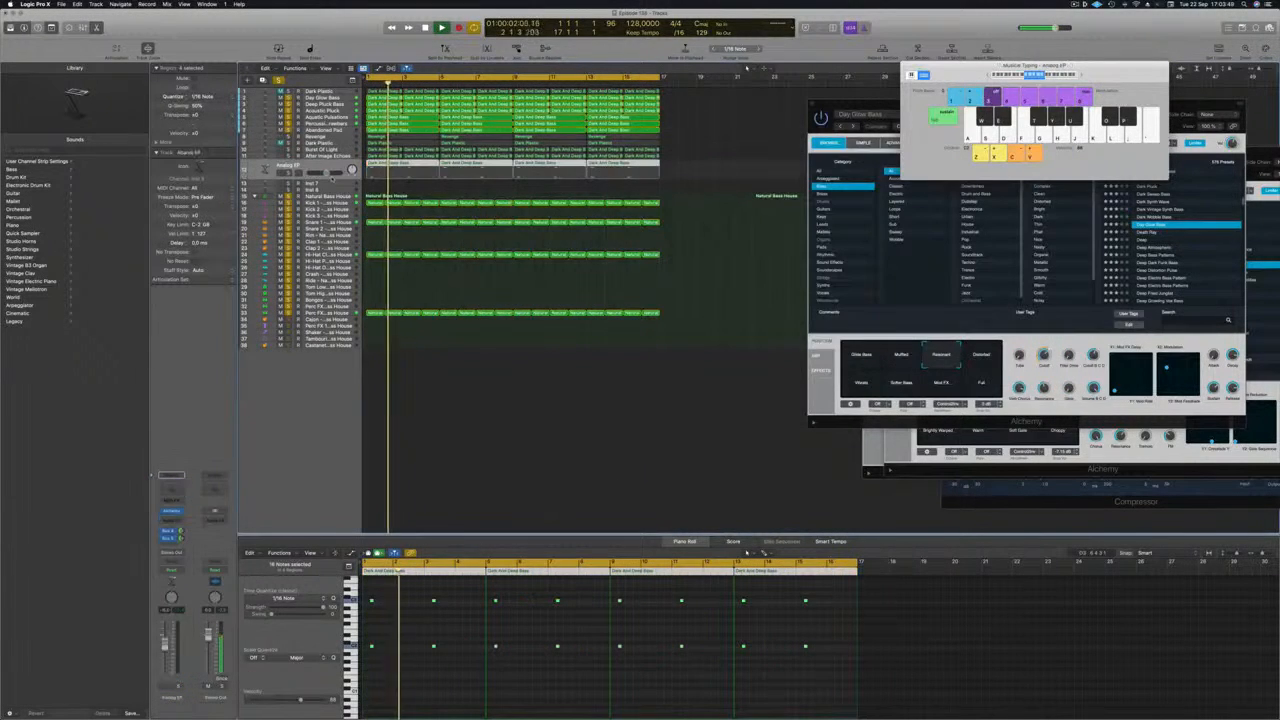
pyautogui.moveTo(308, 165); pyautogui.dragTo(304, 140)
pyautogui.click(288, 147)
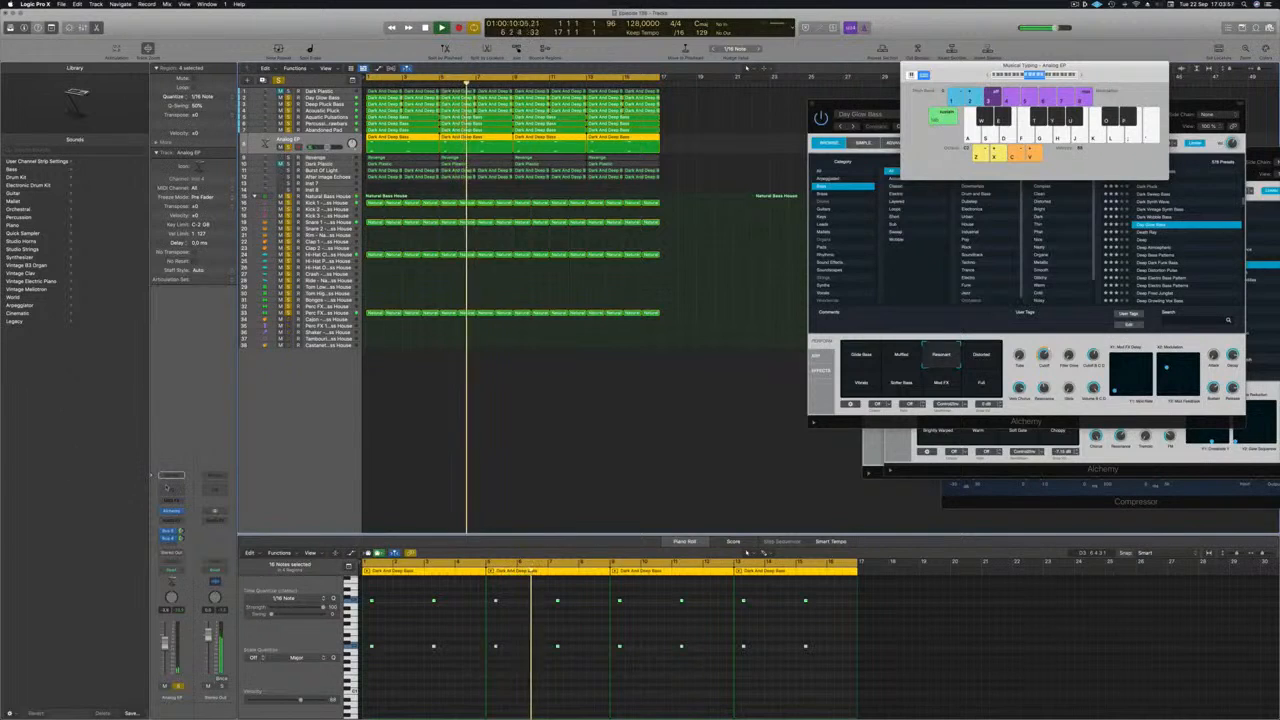
pyautogui.click(171, 477)
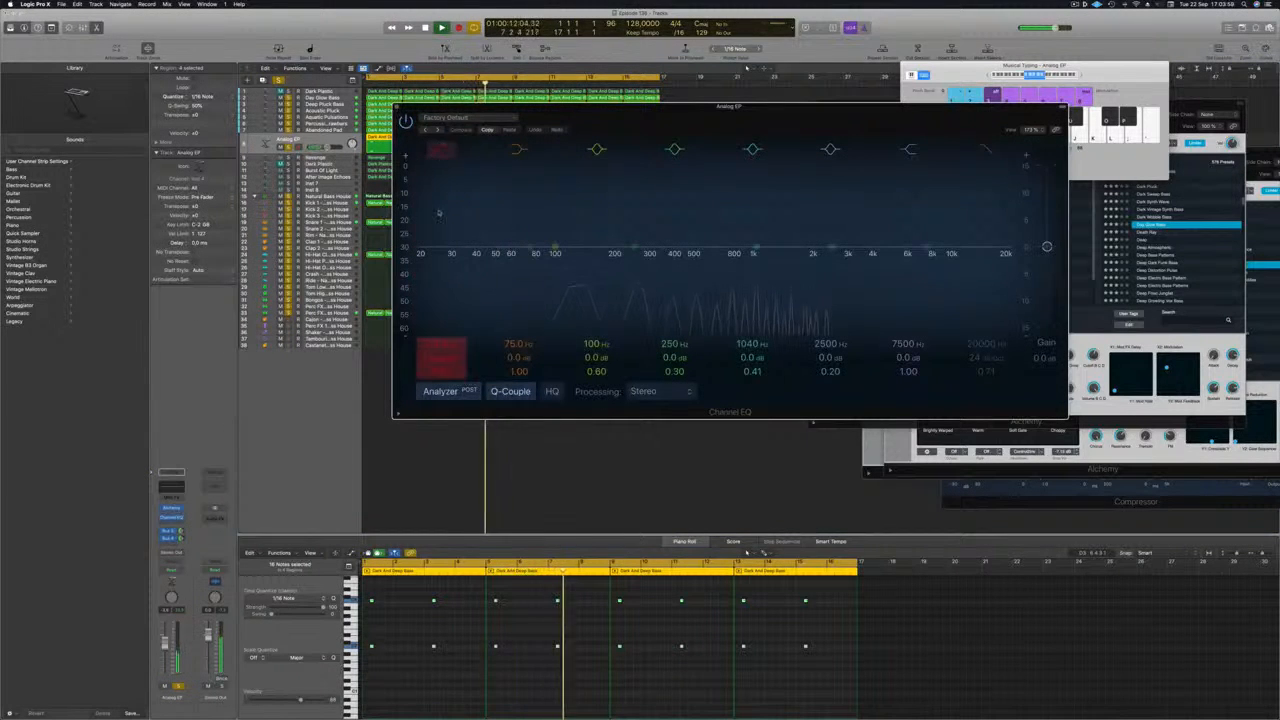
pyautogui.moveTo(425, 260); pyautogui.dragTo(595, 252)
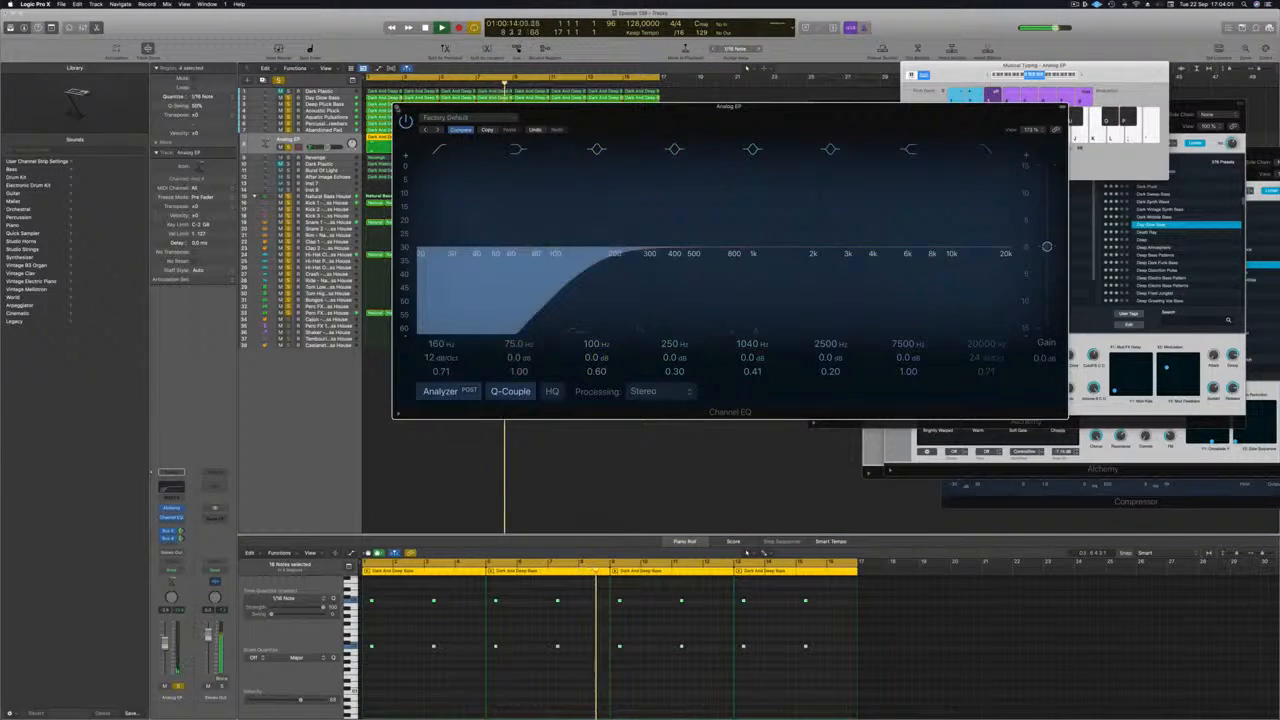
pyautogui.click(396, 107)
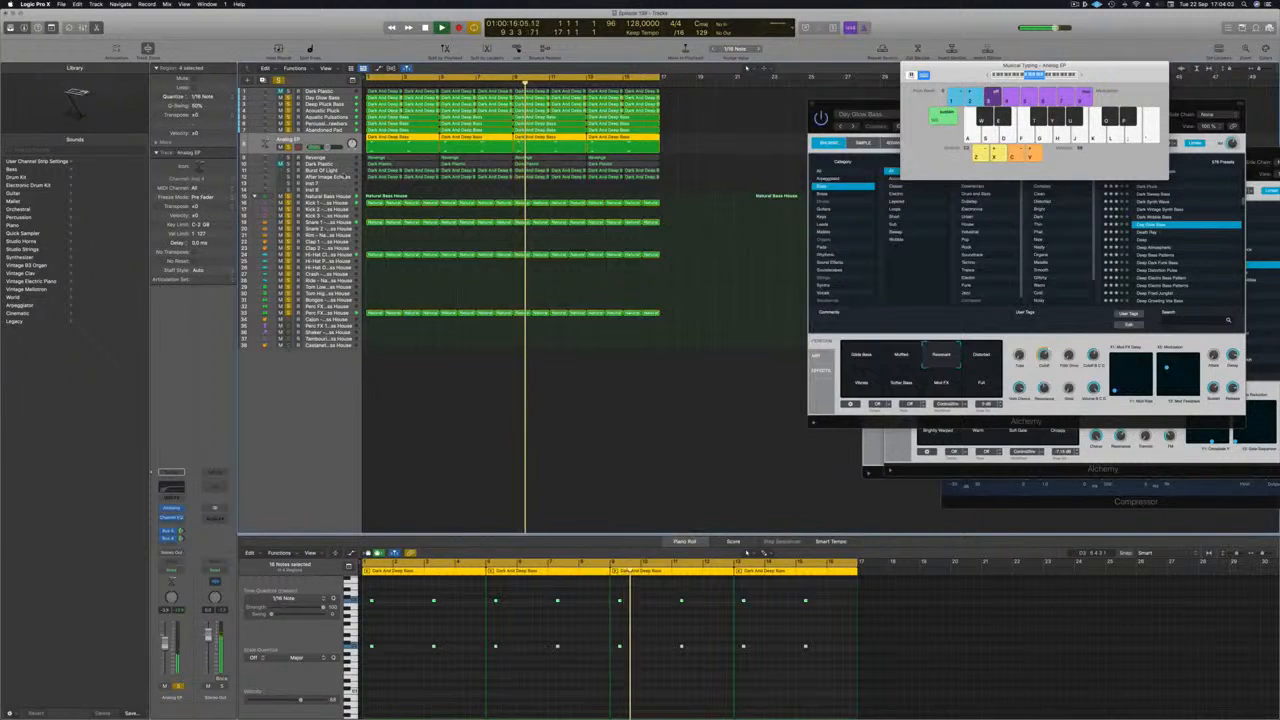
# Move After Image Echoes directly below Analog EP, solo it, and check its Alchemy preset
pyautogui.click(342, 178)
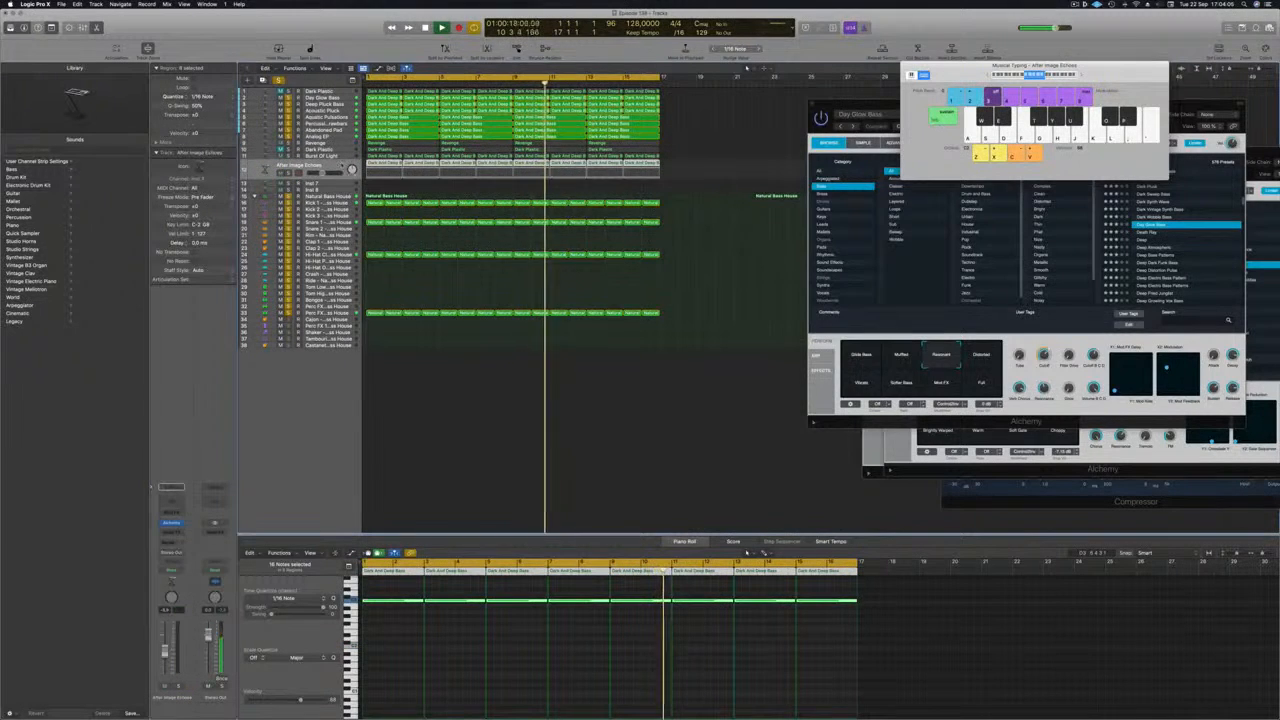
pyautogui.press('Up')
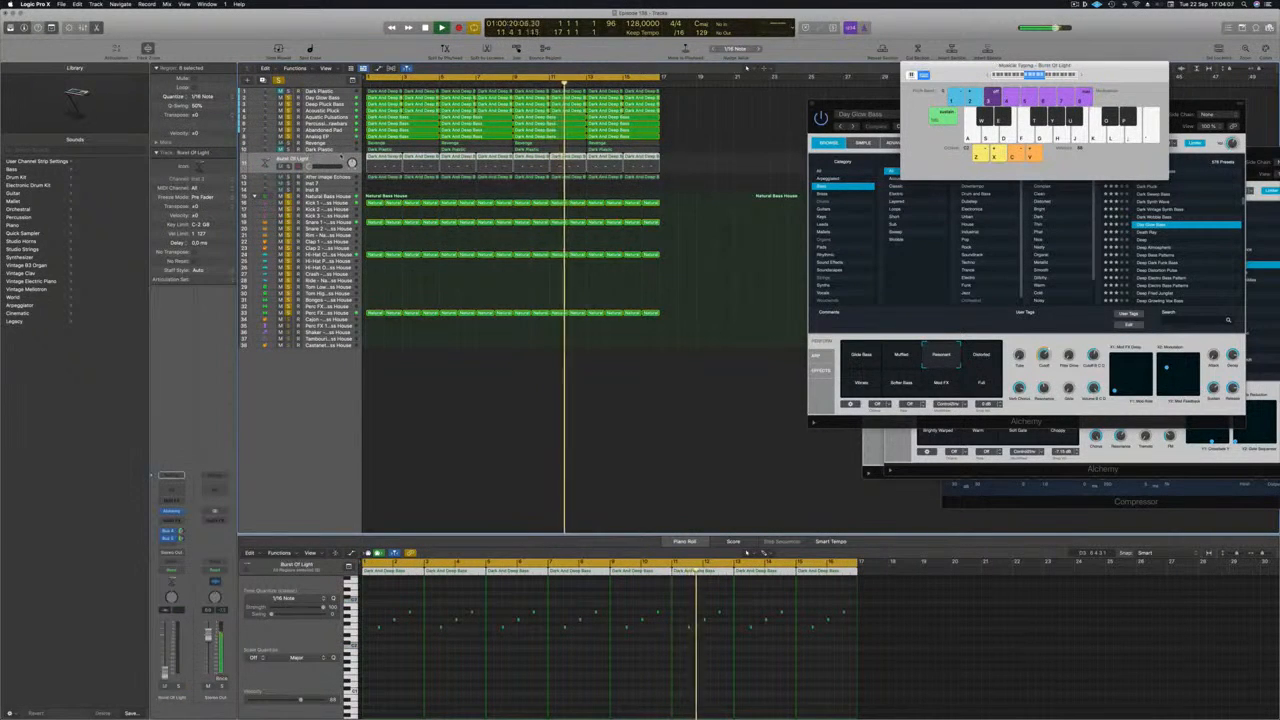
pyautogui.press('Up')
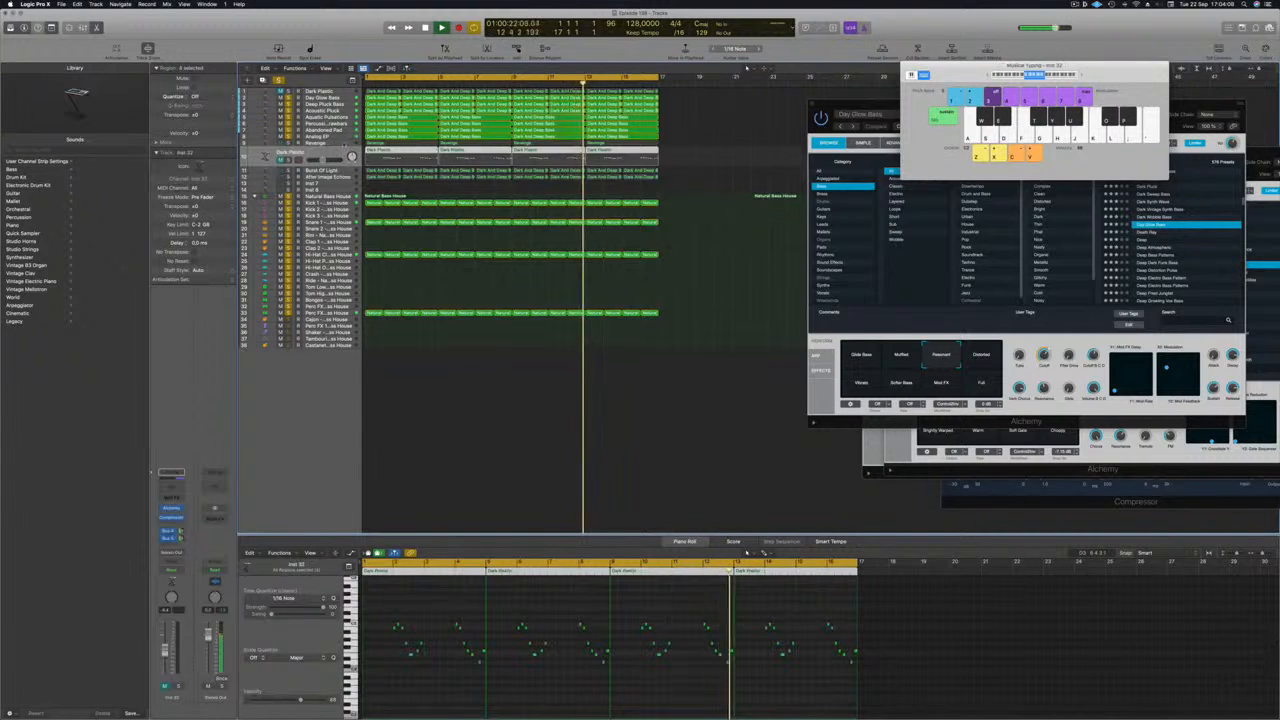
pyautogui.press('Down')
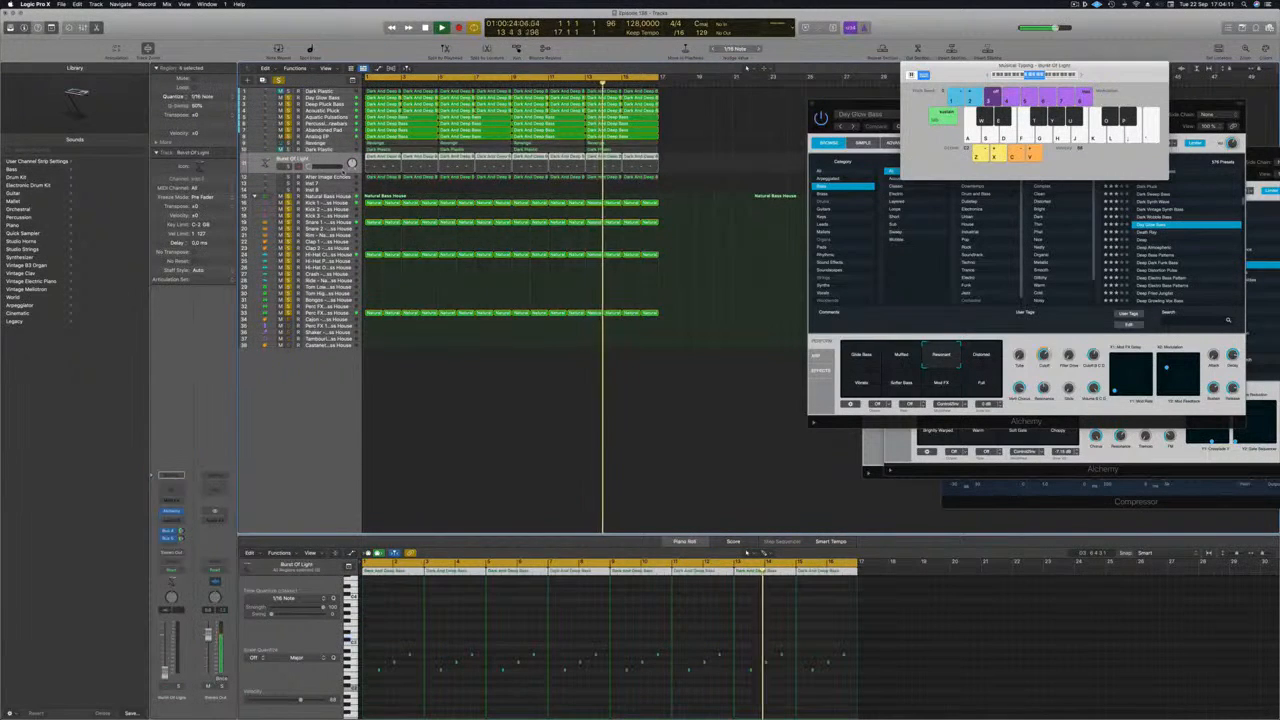
pyautogui.press('Down')
pyautogui.moveTo(343, 167); pyautogui.dragTo(341, 139)
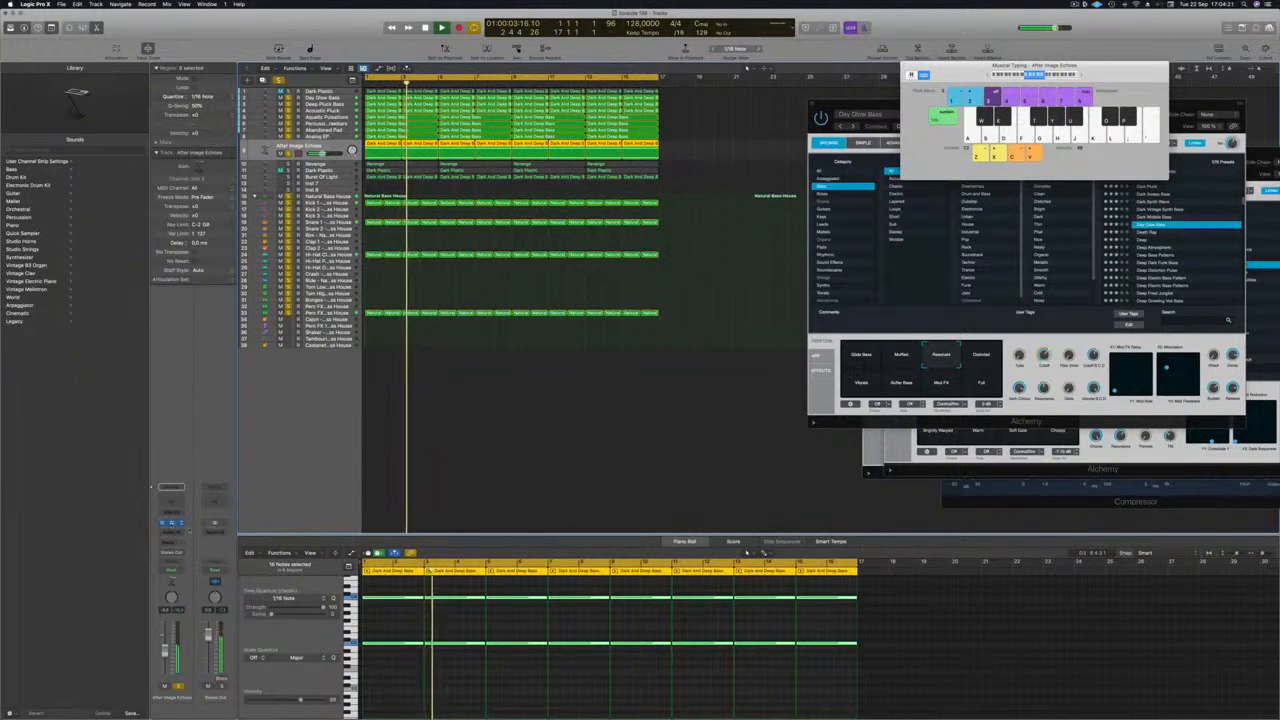
pyautogui.click(171, 524)
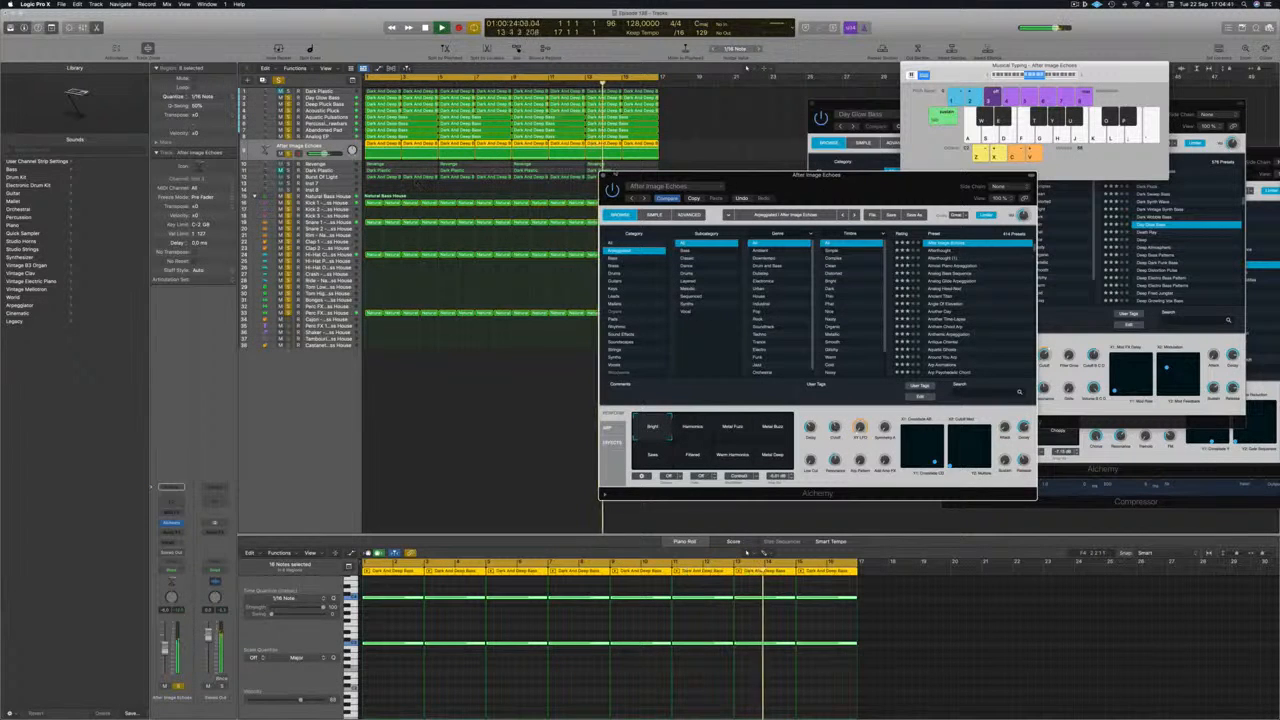
pyautogui.click(603, 176)
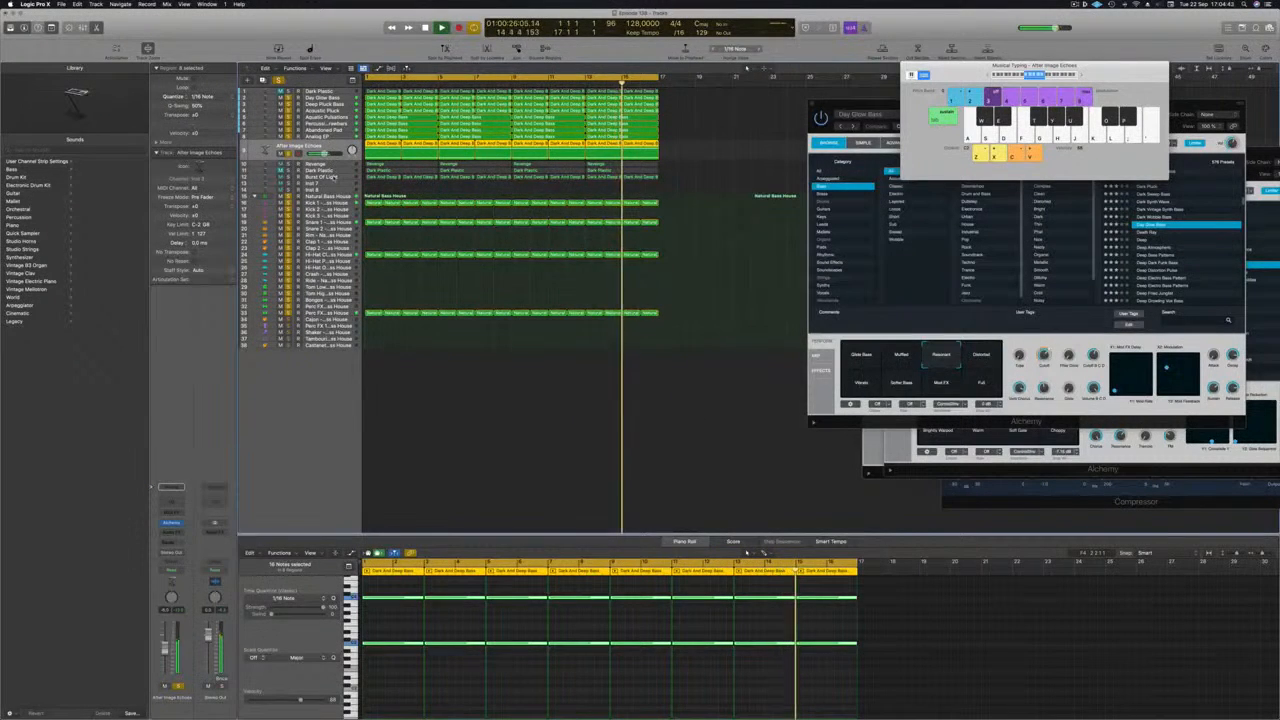
# Move the Burst Of Light track directly below After Image Echoes and add it to the soloed mix
pyautogui.click(333, 177)
pyautogui.moveTo(336, 165)
pyautogui.mouseDown()
pyautogui.moveTo(340, 143)
pyautogui.moveTo(317, 160)
pyautogui.mouseUp()
pyautogui.click(289, 160)
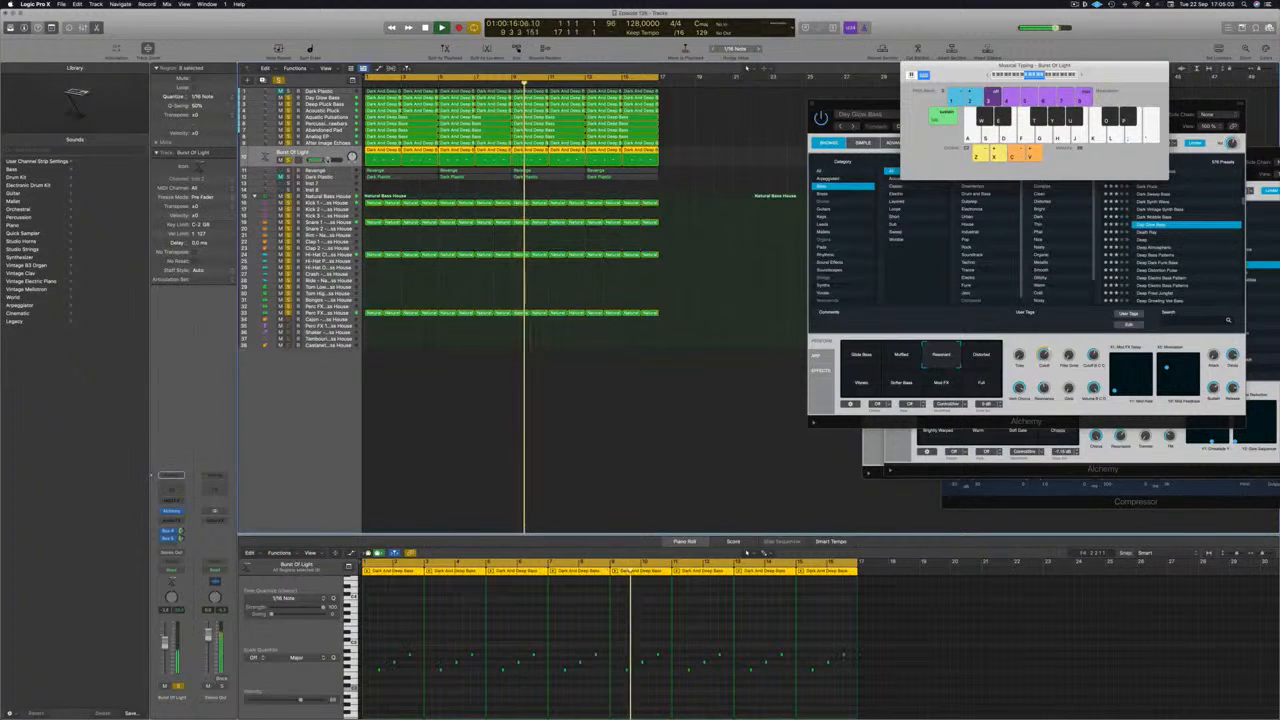
# Add a Channel EQ to Burst Of Light with a low cut at 515 Hz, 12 dB/Oct and Q 0.88
pyautogui.click(166, 488)
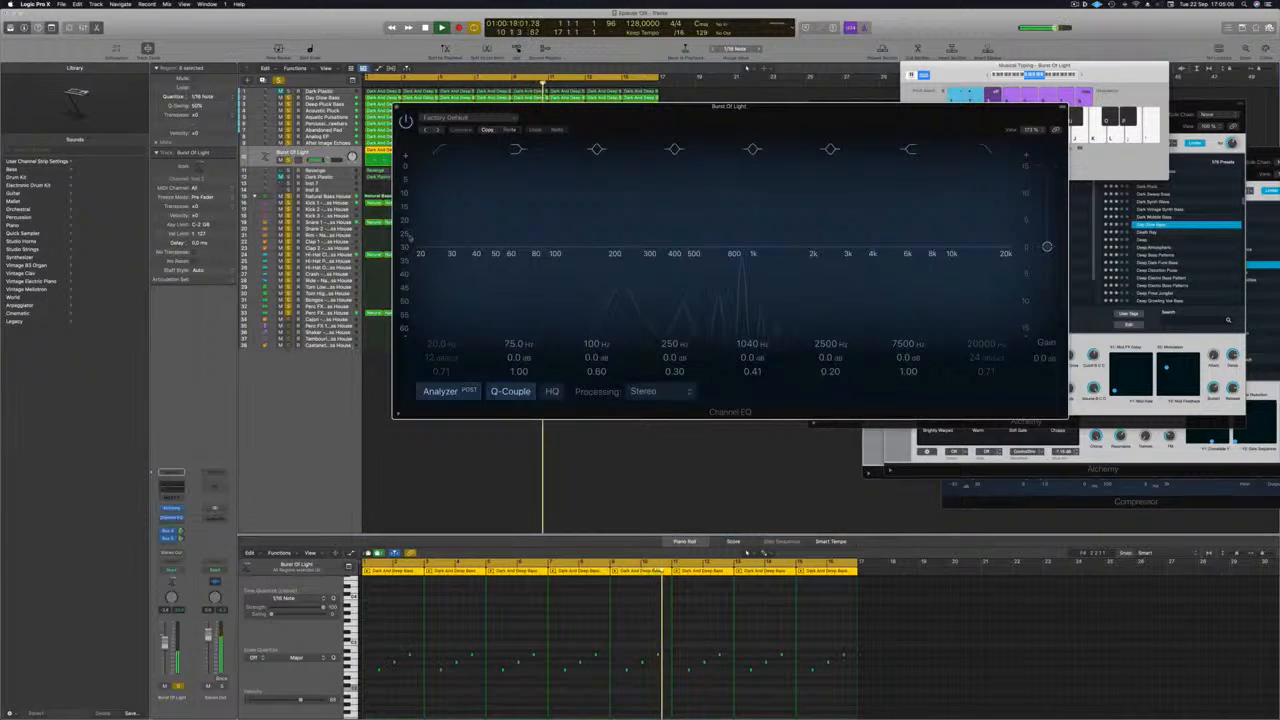
pyautogui.click(443, 153)
pyautogui.moveTo(454, 211); pyautogui.dragTo(731, 210)
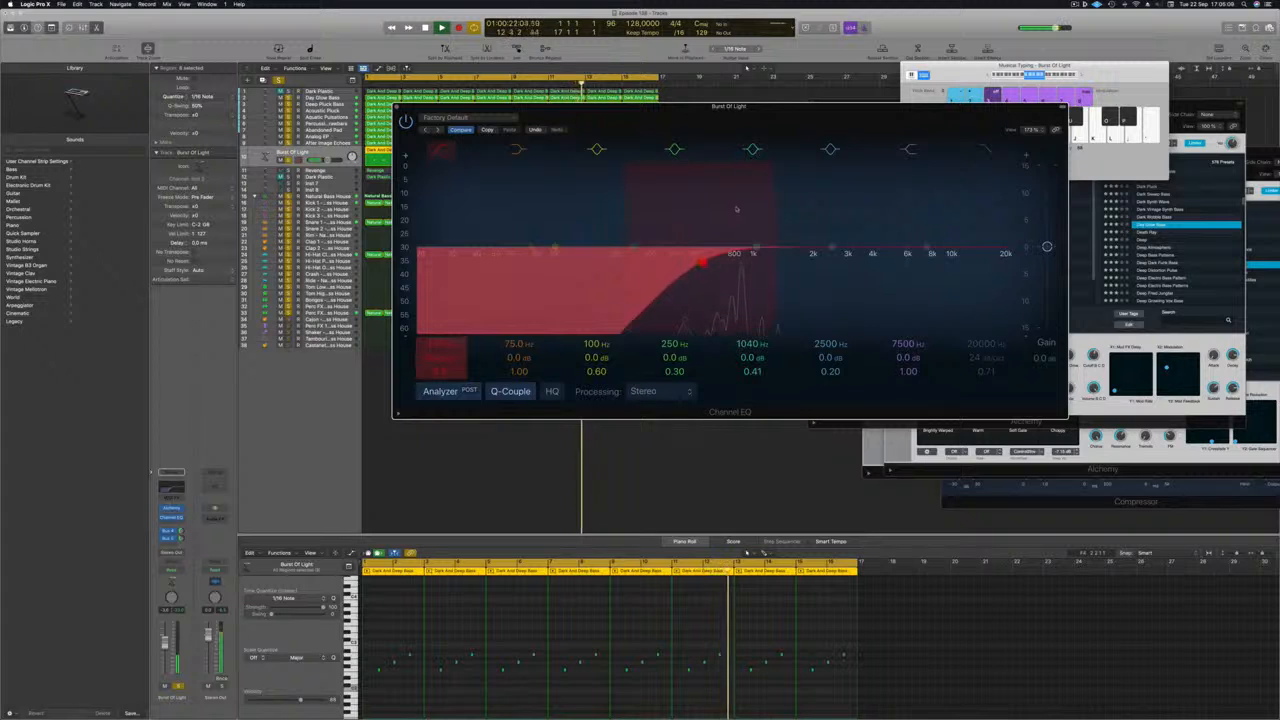
pyautogui.moveTo(703, 262); pyautogui.dragTo(700, 259)
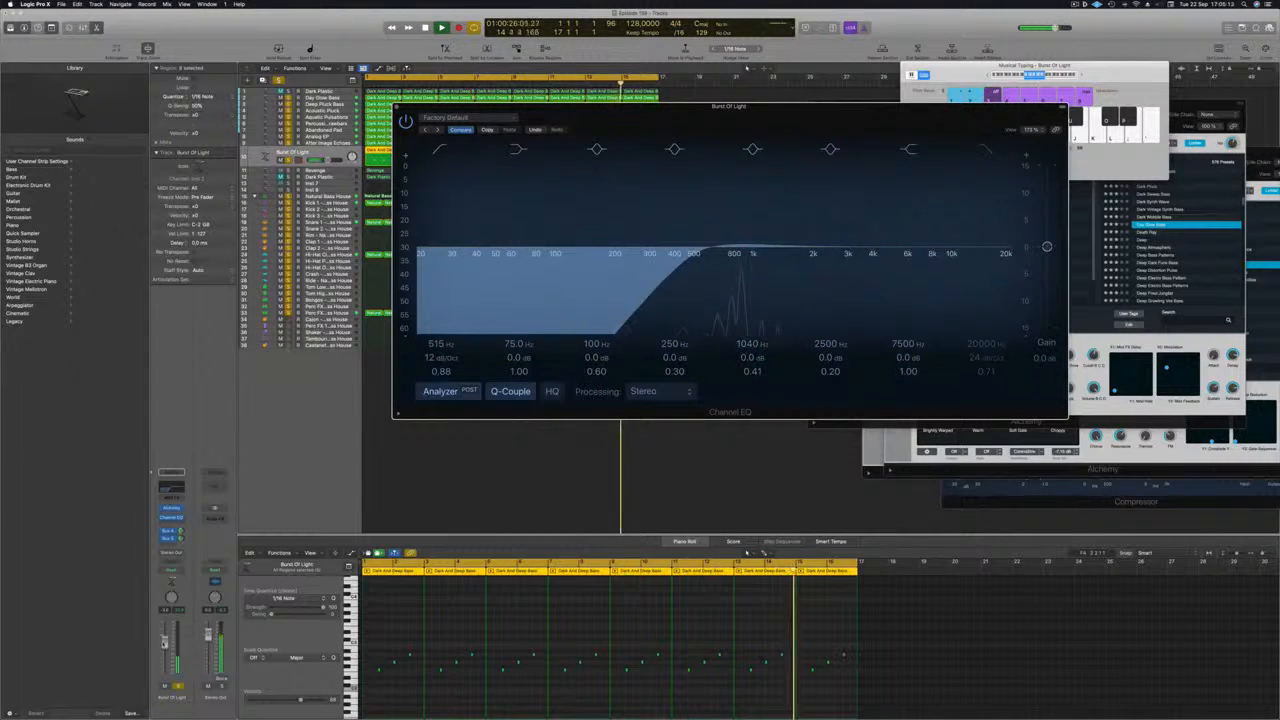
pyautogui.click(165, 643)
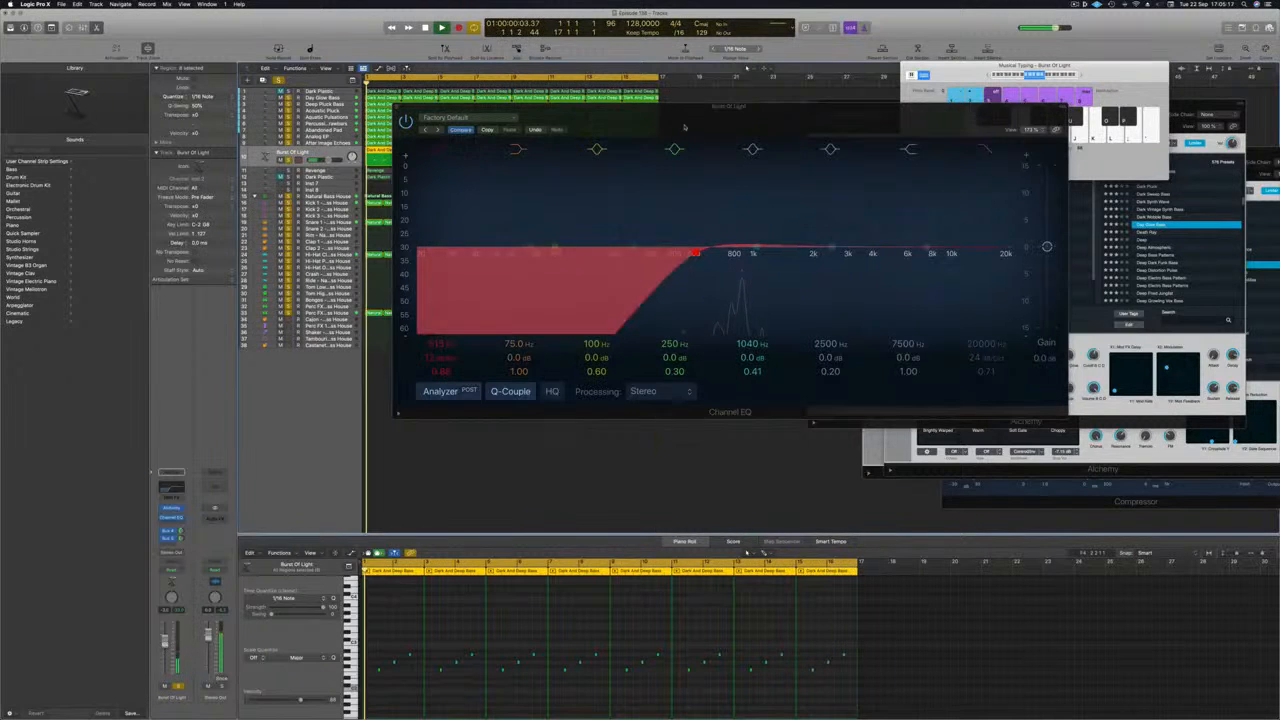
pyautogui.moveTo(761, 120); pyautogui.dragTo(741, 163)
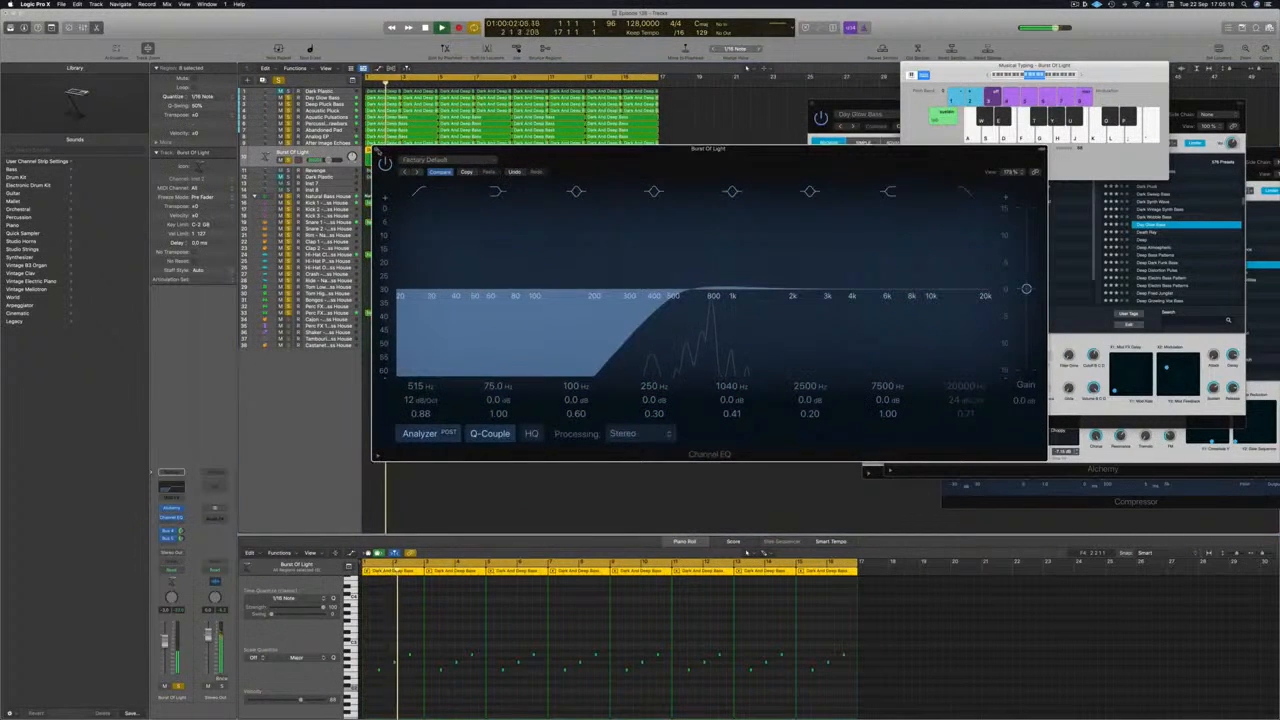
pyautogui.click(376, 150)
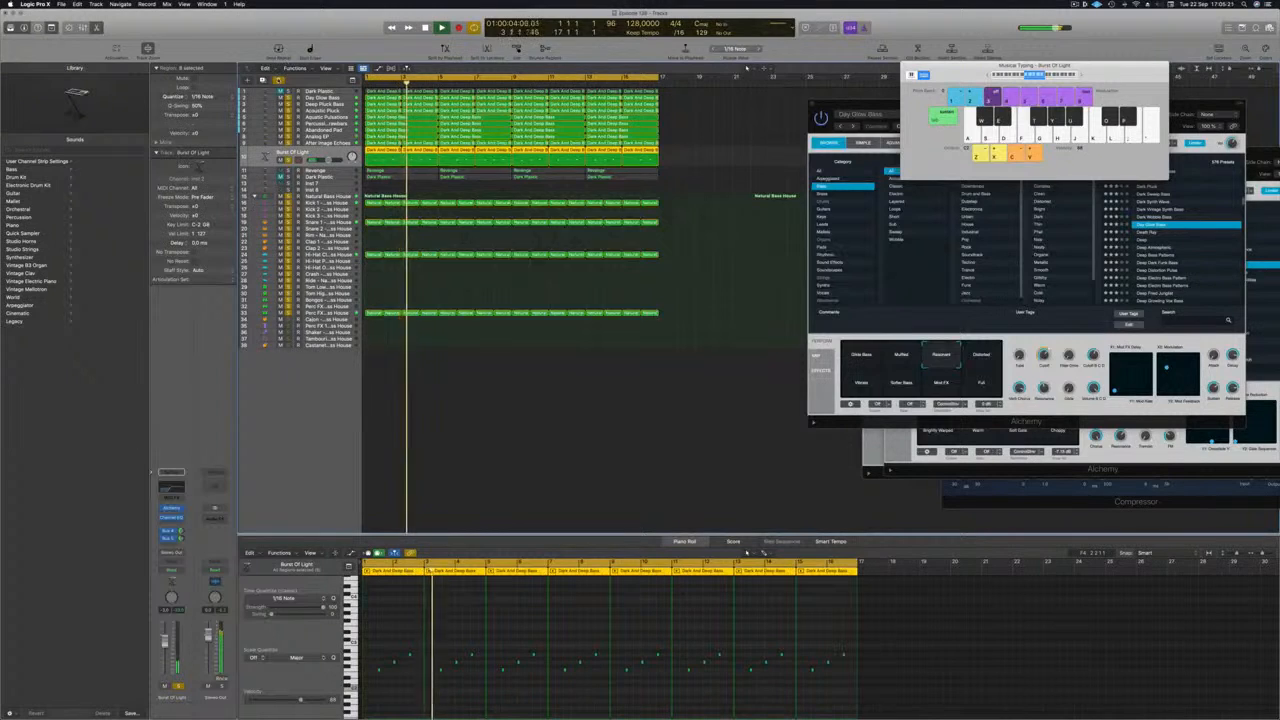
# Turn off all the solos and compare the Revenge track alone with the full mix
pyautogui.click(178, 686)
pyautogui.press('Down')
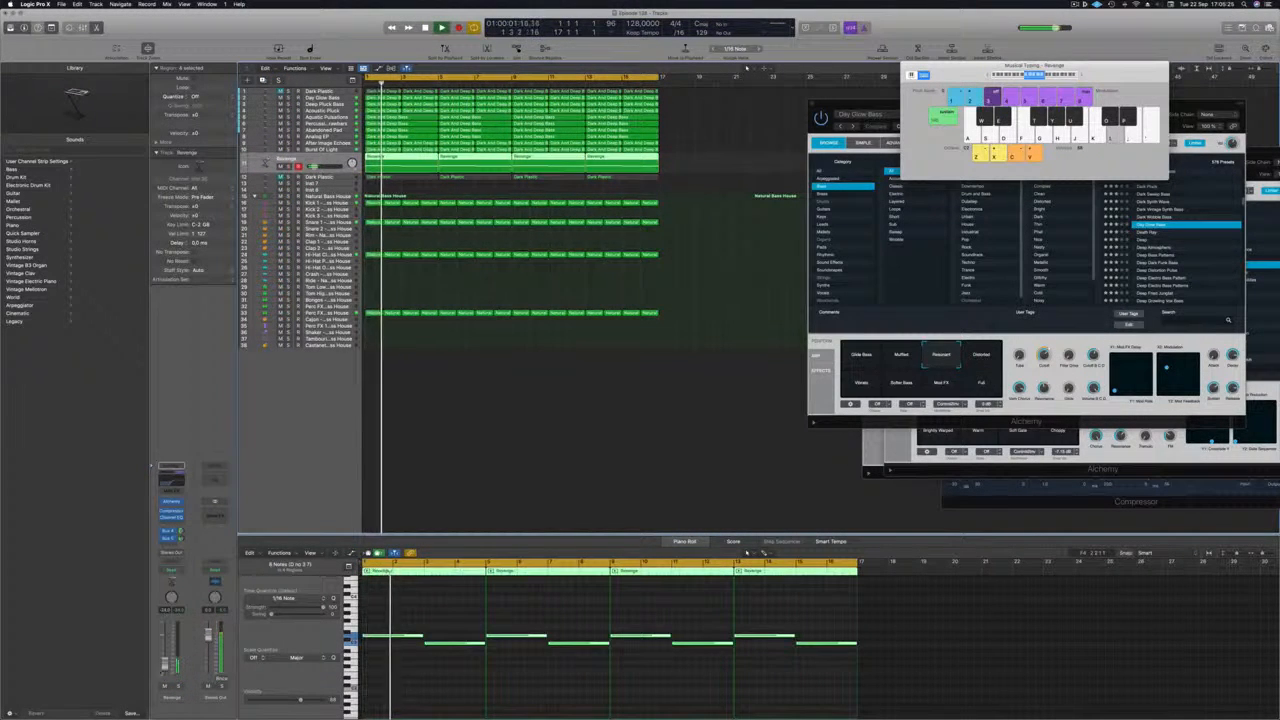
pyautogui.click(178, 686)
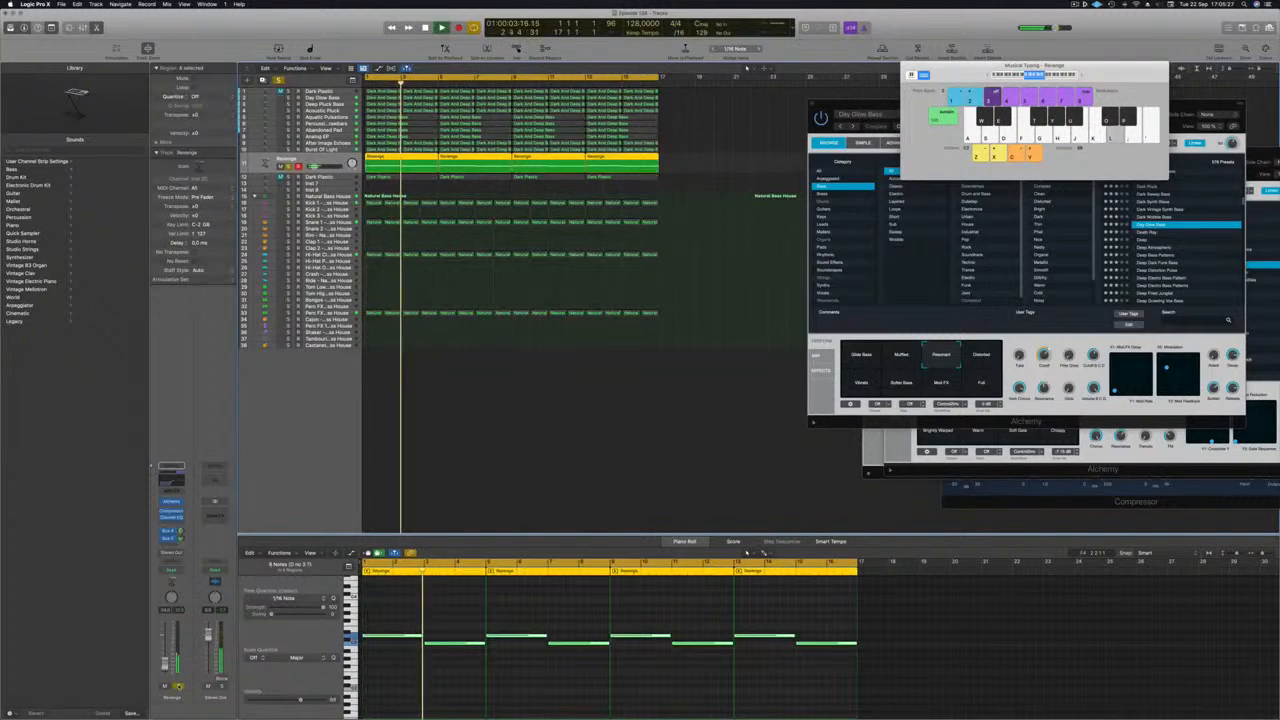
pyautogui.click(178, 686)
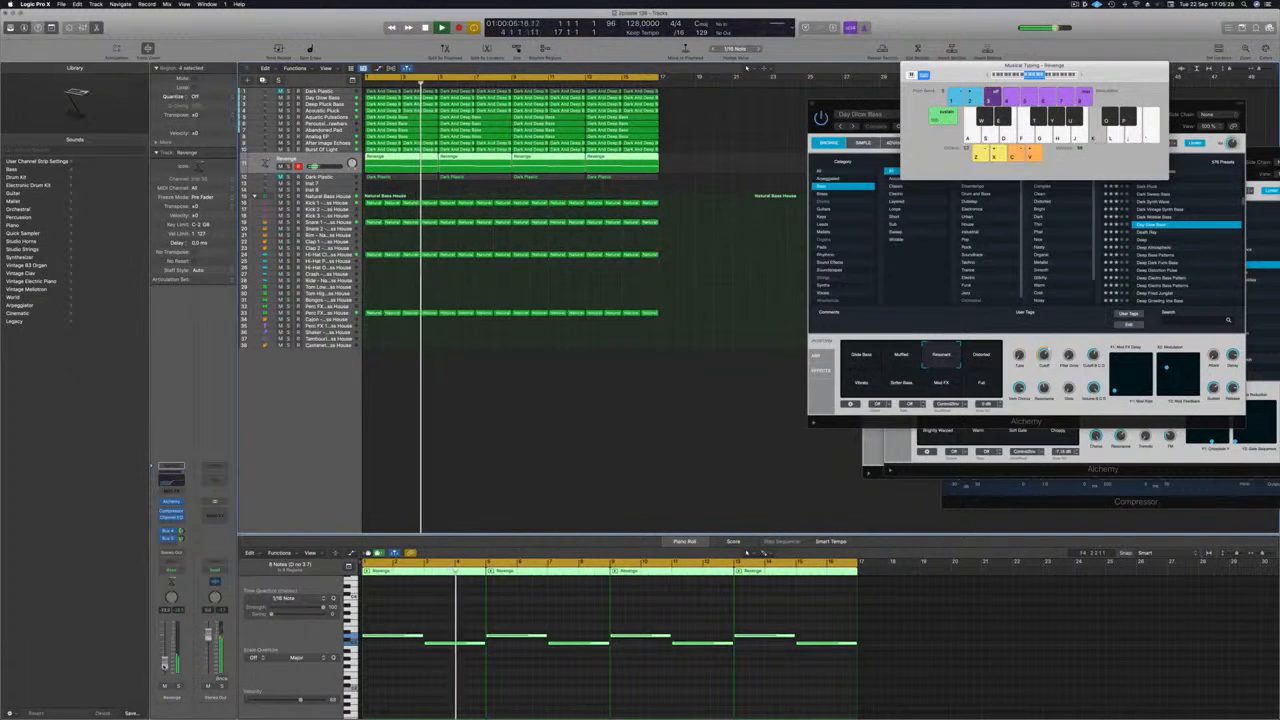
# Select every region in the arrangement and name the regions after their tracks
pyautogui.click(522, 436)
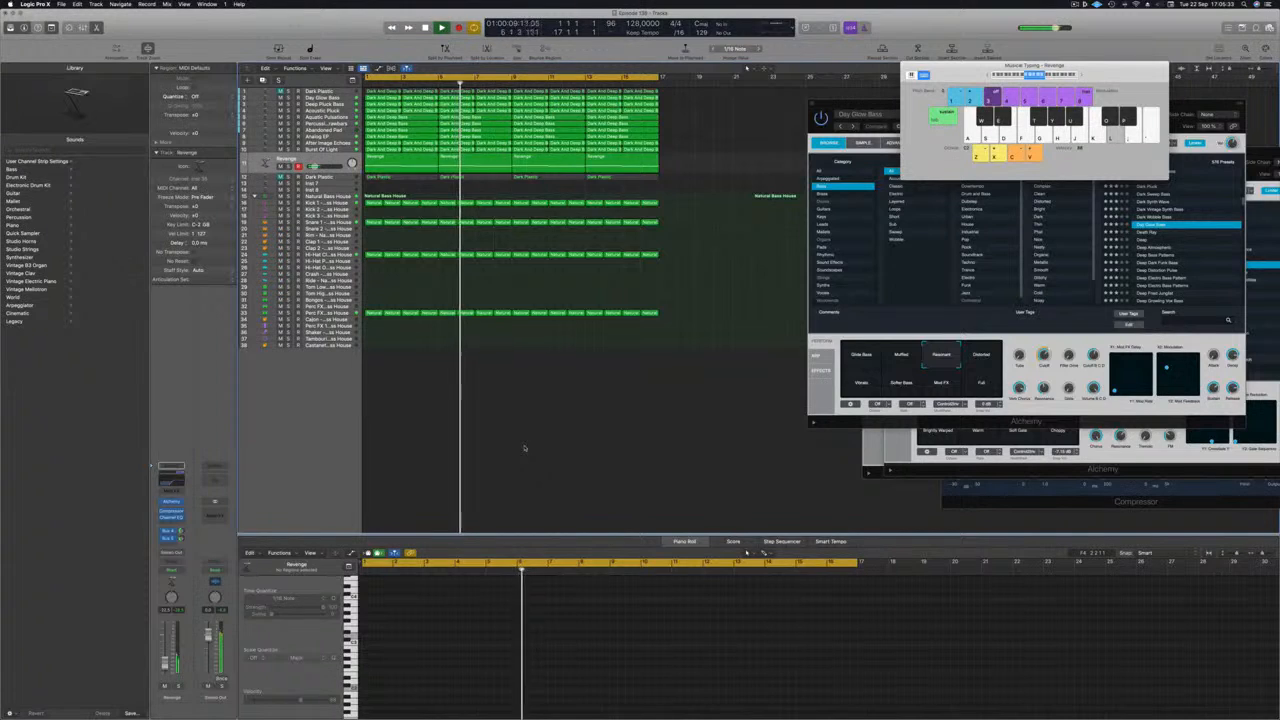
pyautogui.press('super+a')
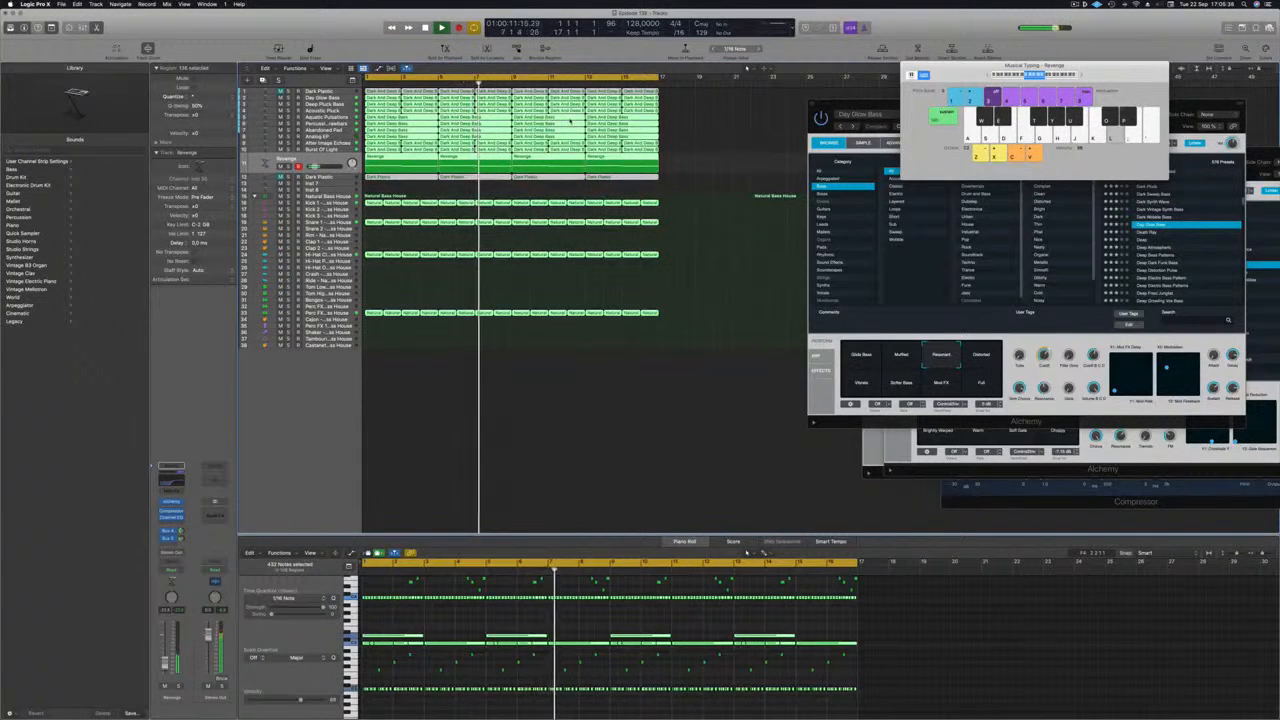
pyautogui.rightClick(571, 121)
pyautogui.click(596, 123)
pyautogui.click(461, 394)
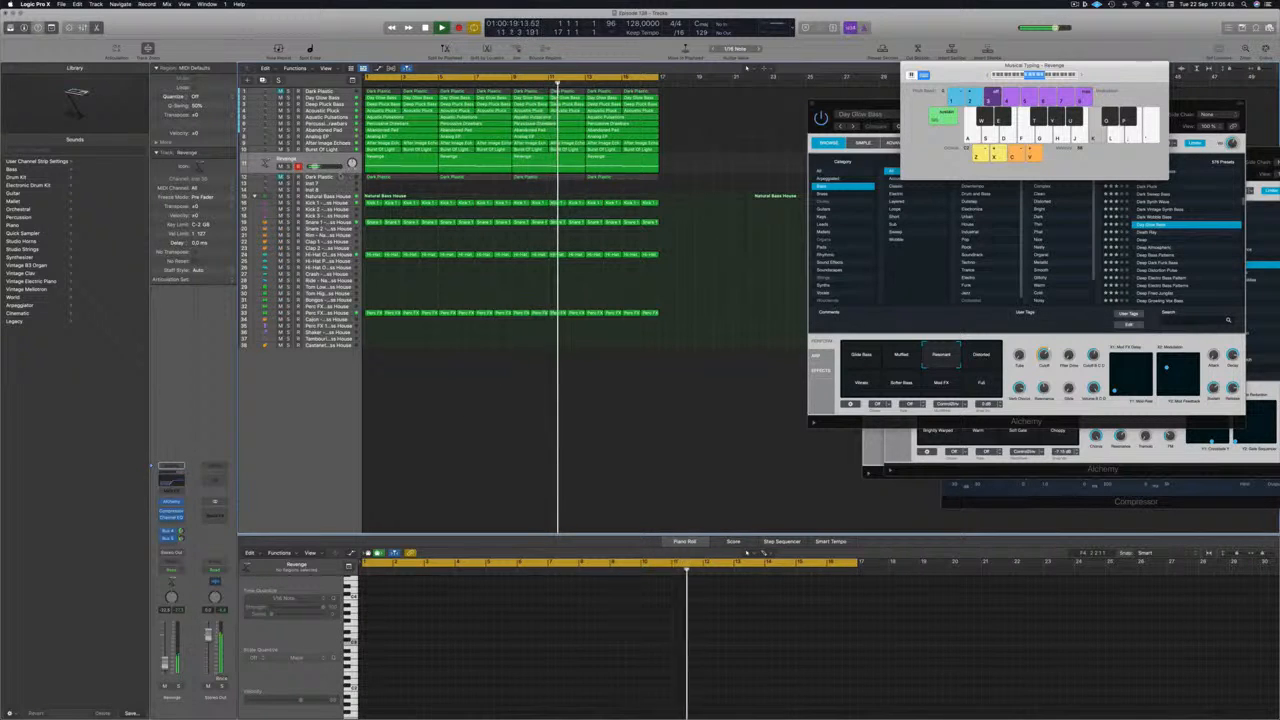
# Audition the lower Dark Plastic track unmuted in the full mix from the start, and mute it again
pyautogui.click(341, 176)
pyautogui.press('Return')
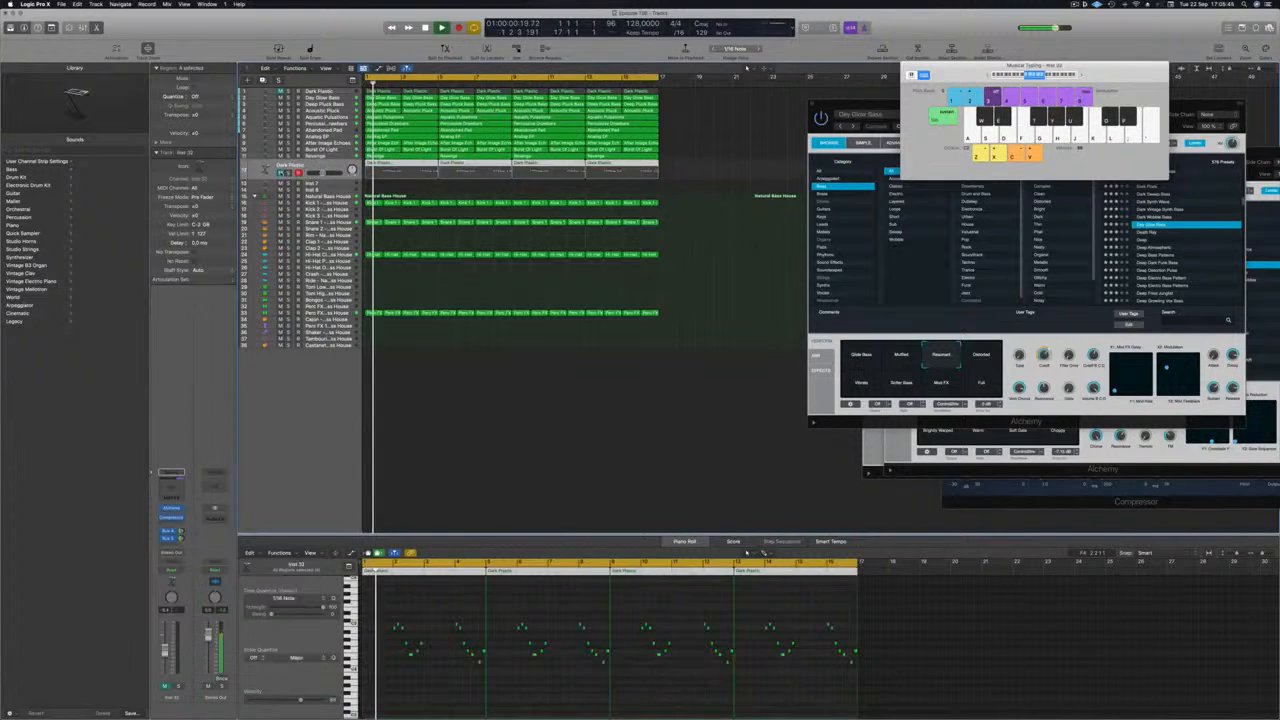
pyautogui.press('m')
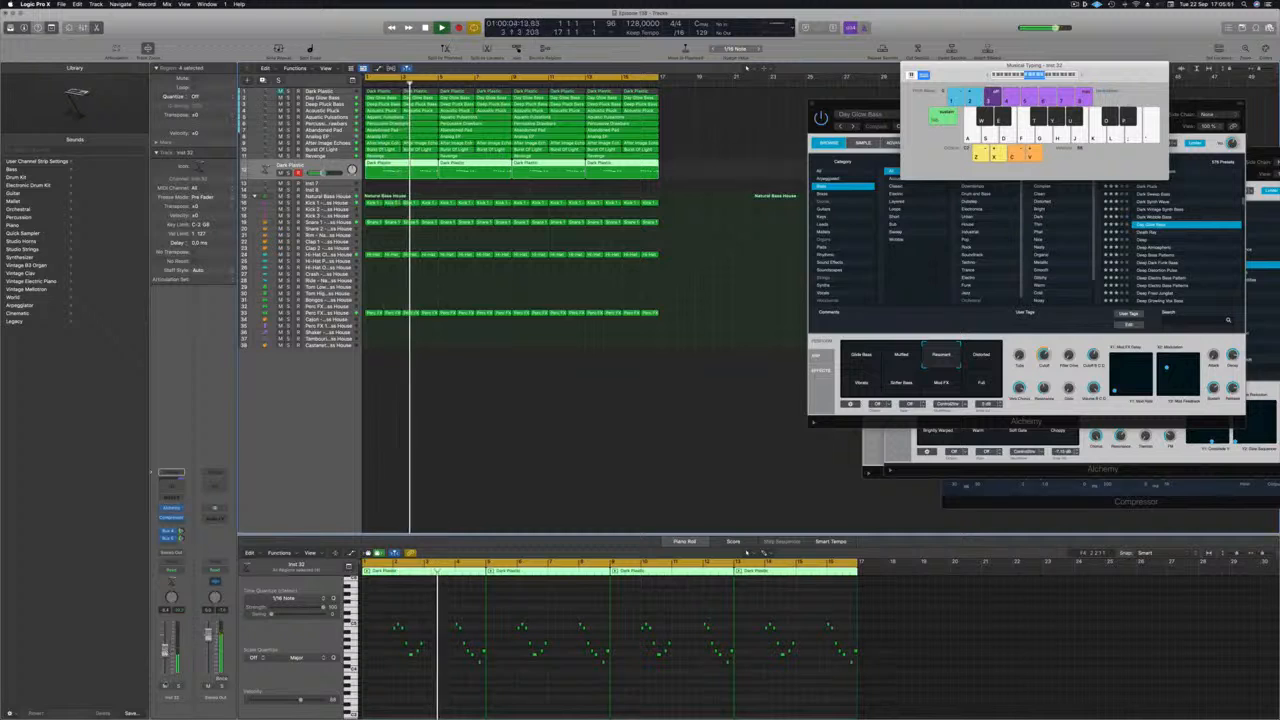
pyautogui.click(166, 686)
pyautogui.click(463, 405)
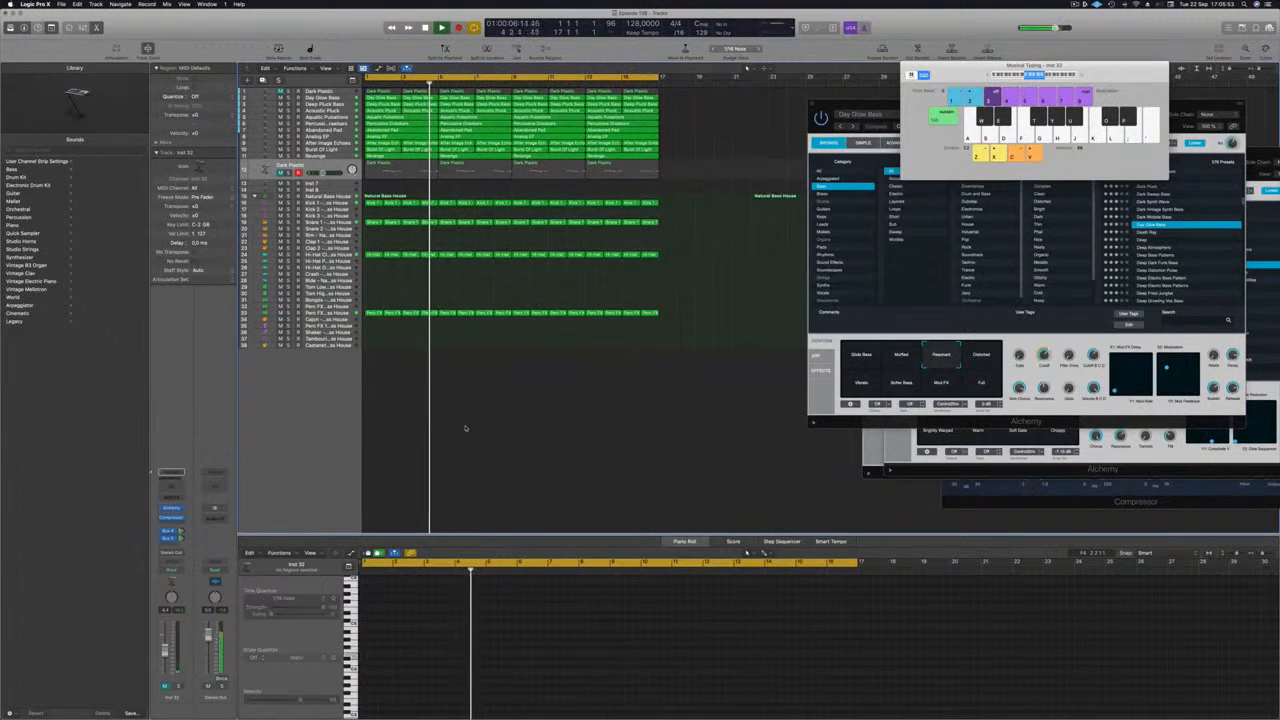